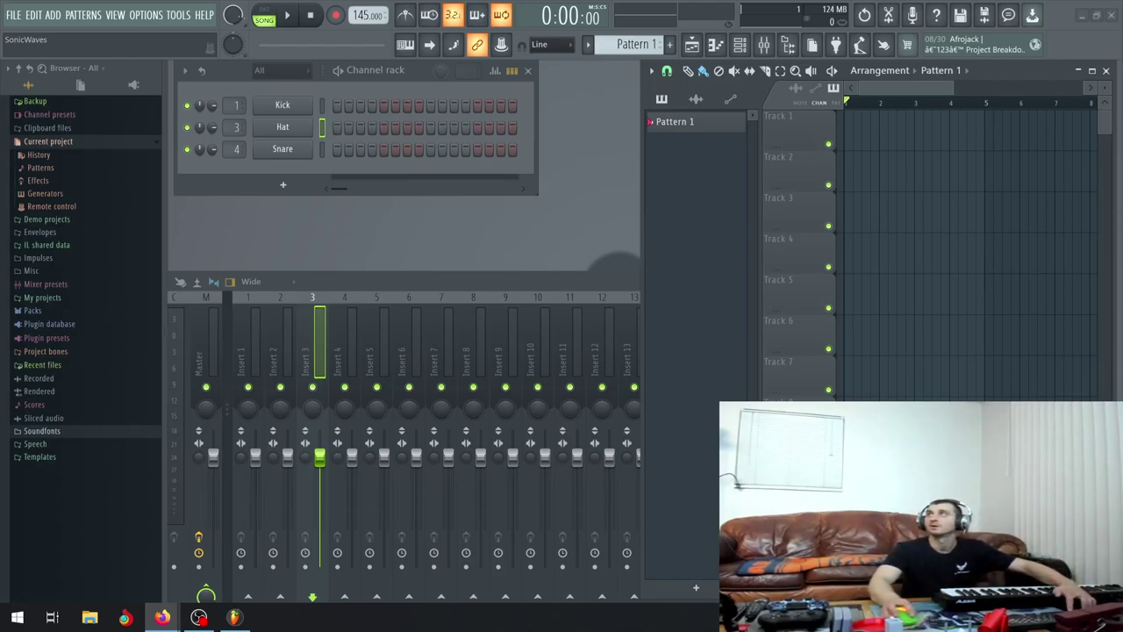
{"action": "key", "text": "alt+Tab"}
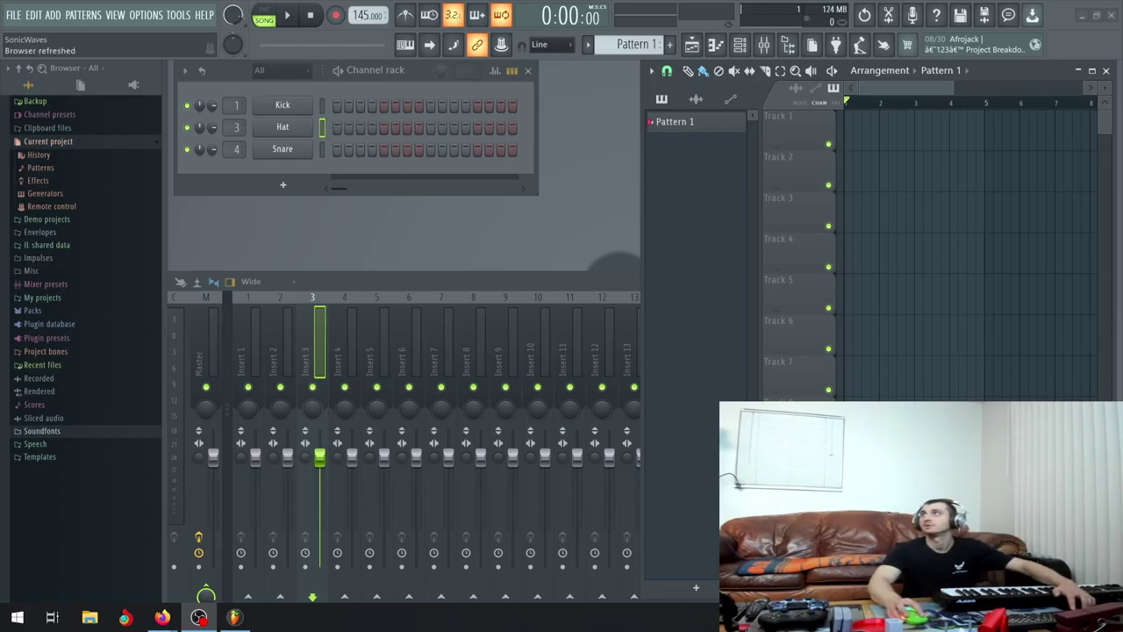
{"action": "key", "text": "alt+Tab"}
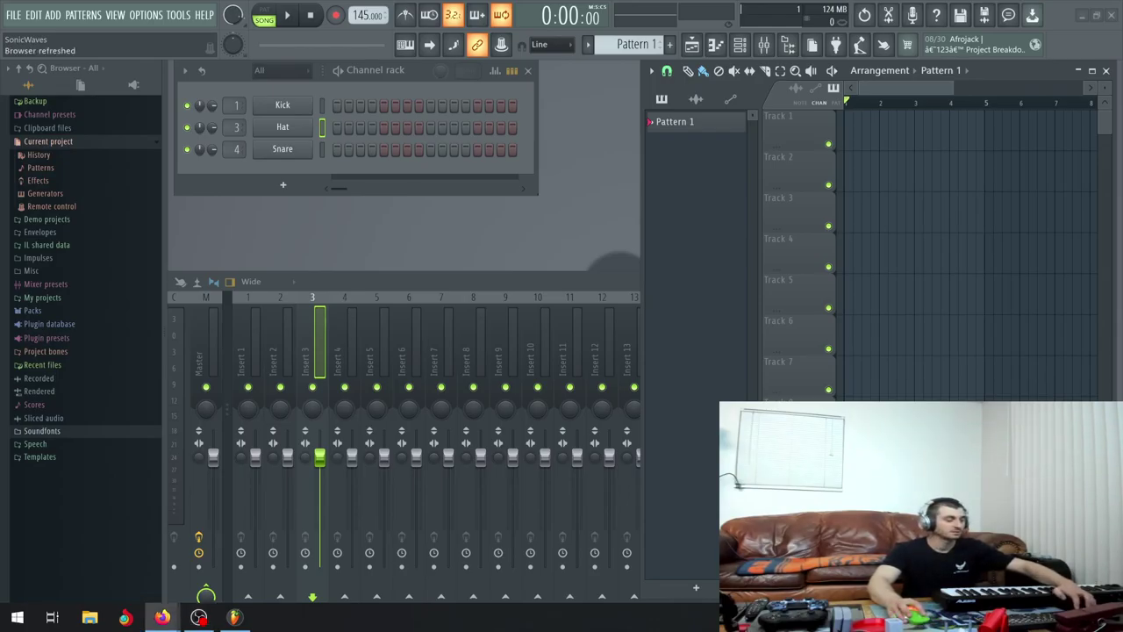
{"action": "key", "text": "alt+Tab"}
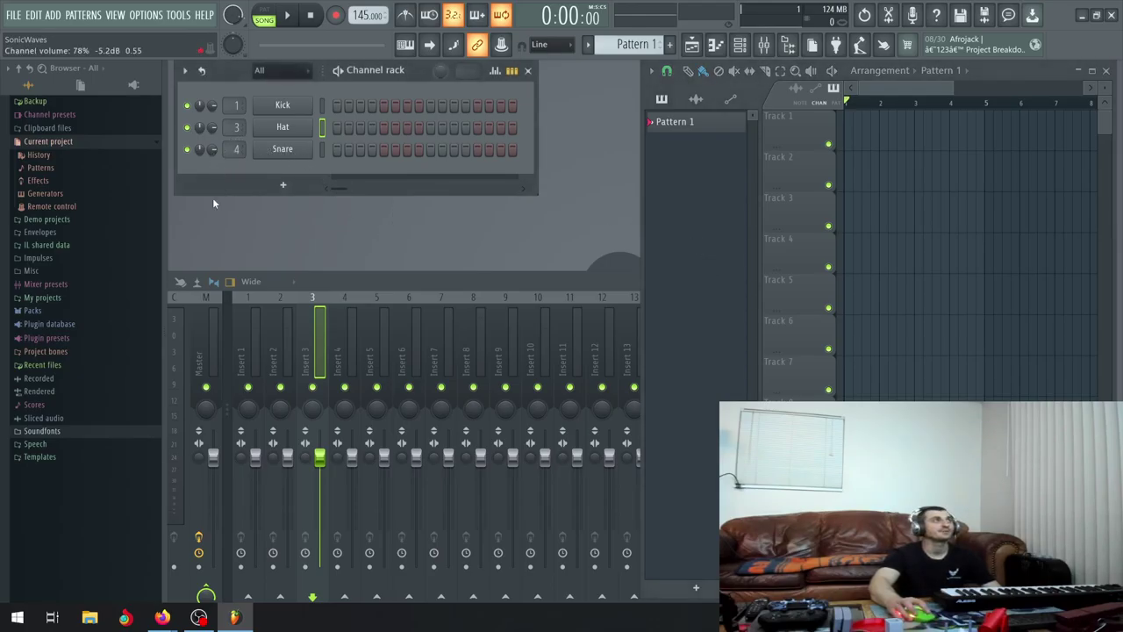
Add an Omnisphere instrument channel to the channel rack and dismiss its startup notices
{"action": "left_click", "coordinate": [292, 187]}
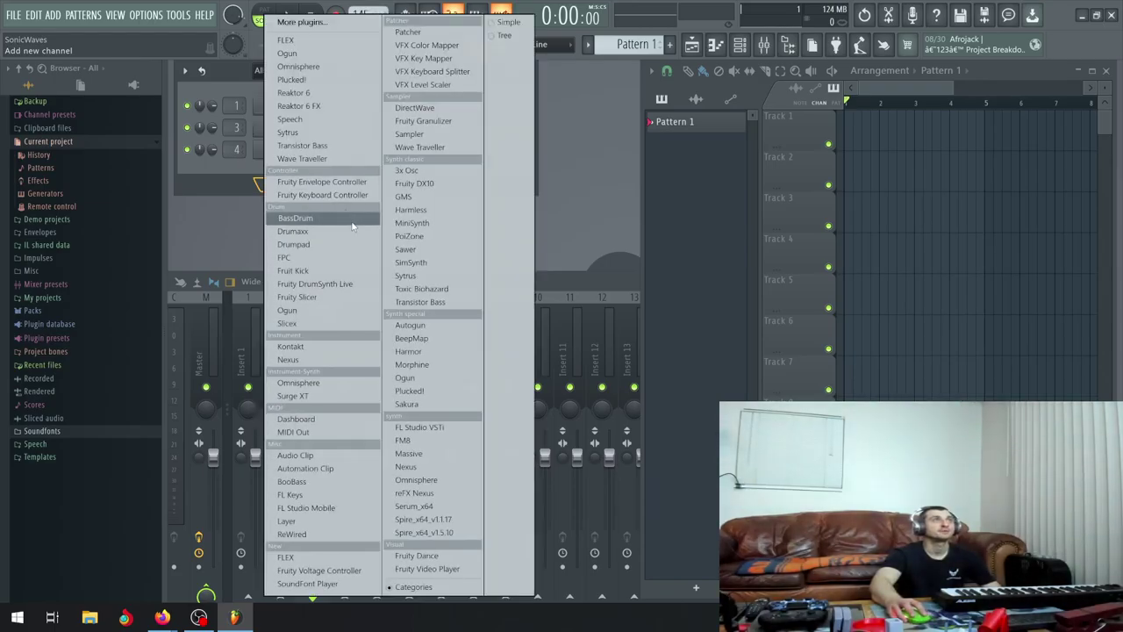
{"action": "left_click", "coordinate": [687, 172]}
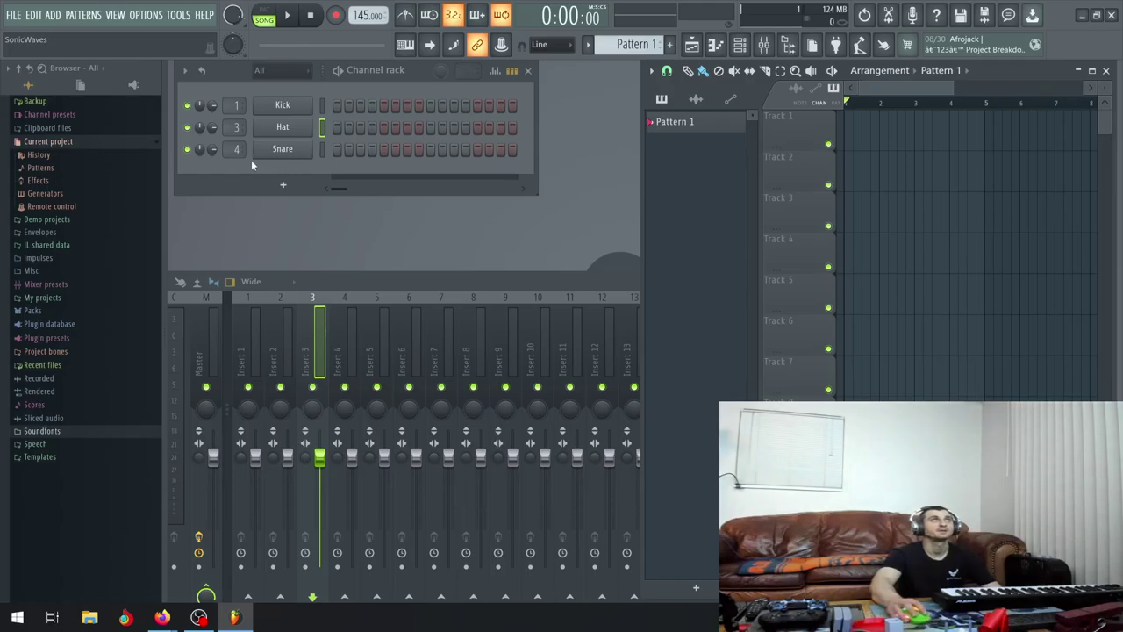
{"action": "left_click", "coordinate": [283, 184]}
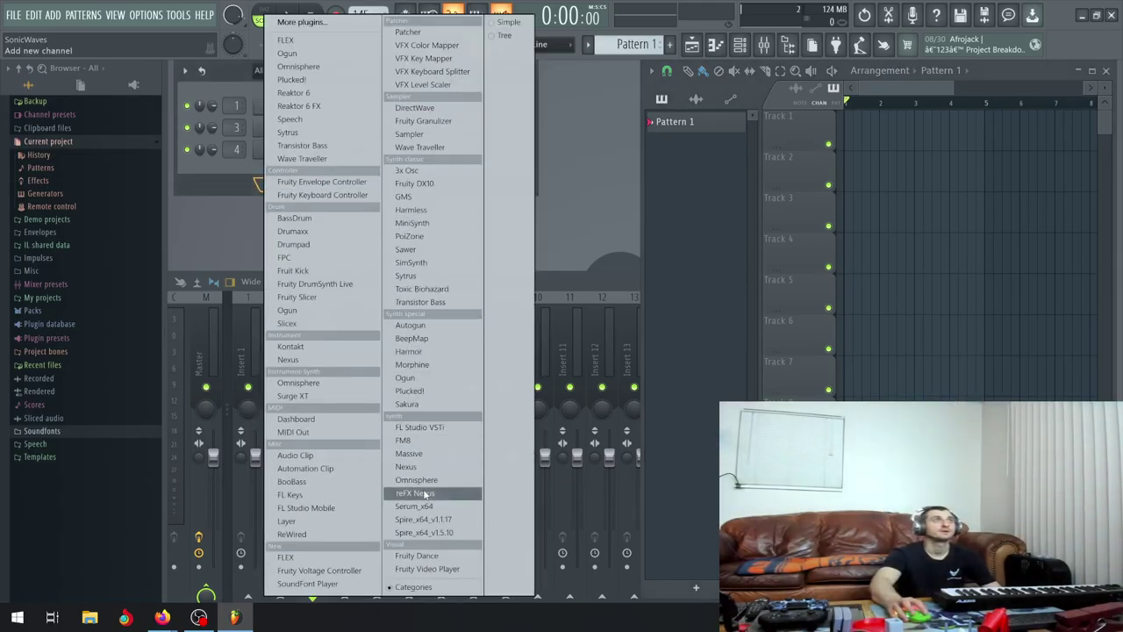
{"action": "left_click", "coordinate": [413, 478]}
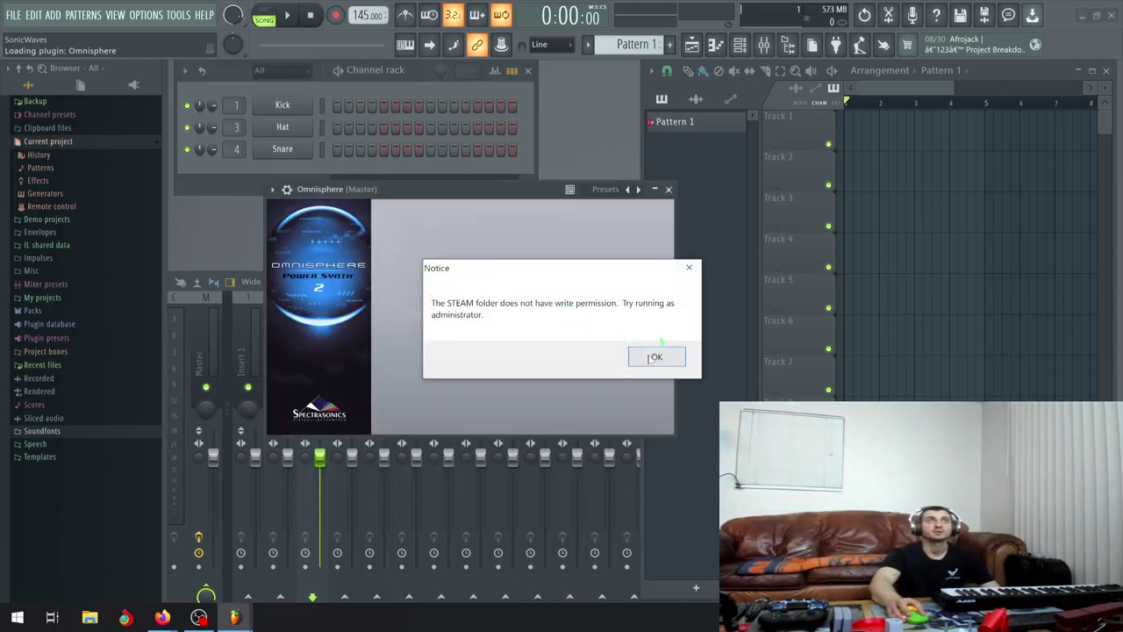
{"action": "left_click", "coordinate": [651, 359]}
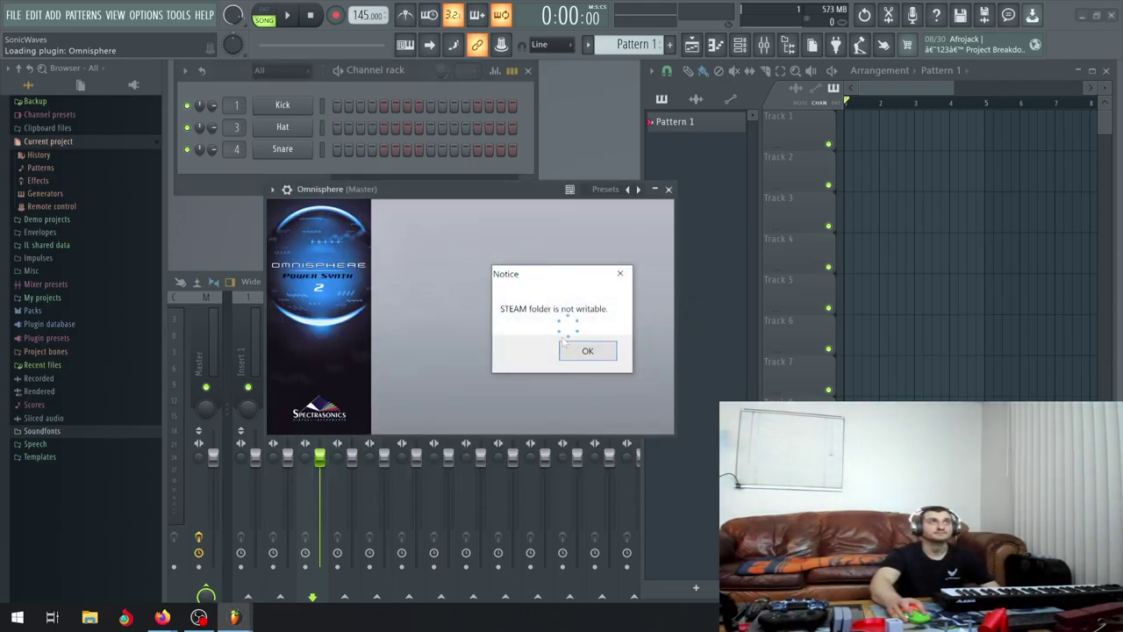
{"action": "left_click", "coordinate": [586, 349]}
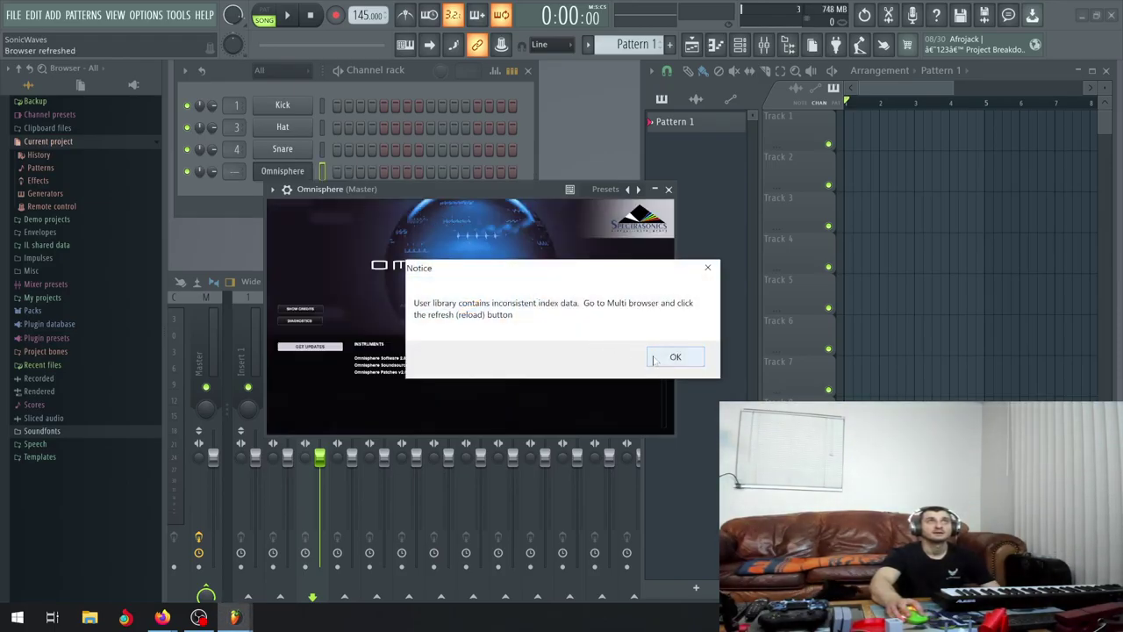
{"action": "left_click", "coordinate": [669, 356]}
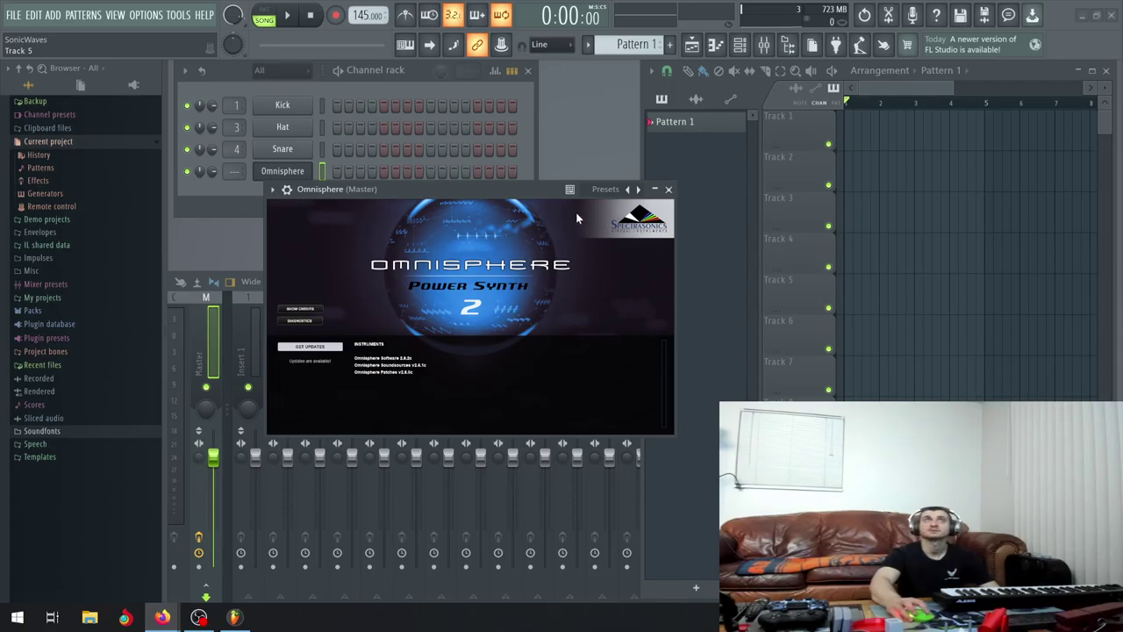
Magnify the Omnisphere window to 2x and move it up so its patch browser is fully in view
{"action": "left_click", "coordinate": [394, 214]}
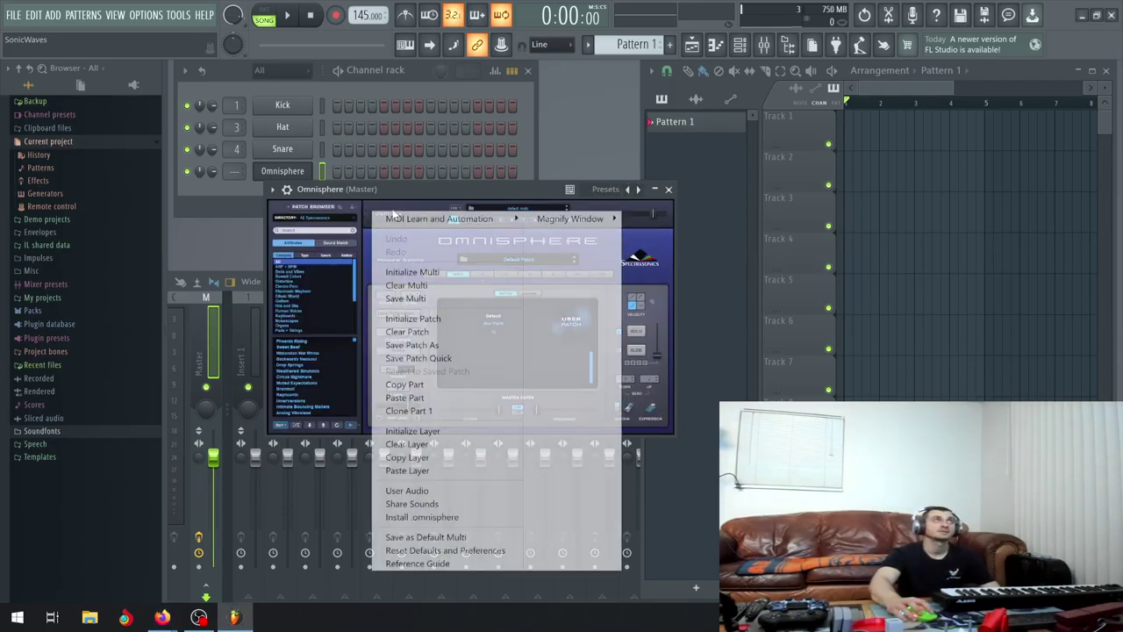
{"action": "mouse_move", "coordinate": [570, 219]}
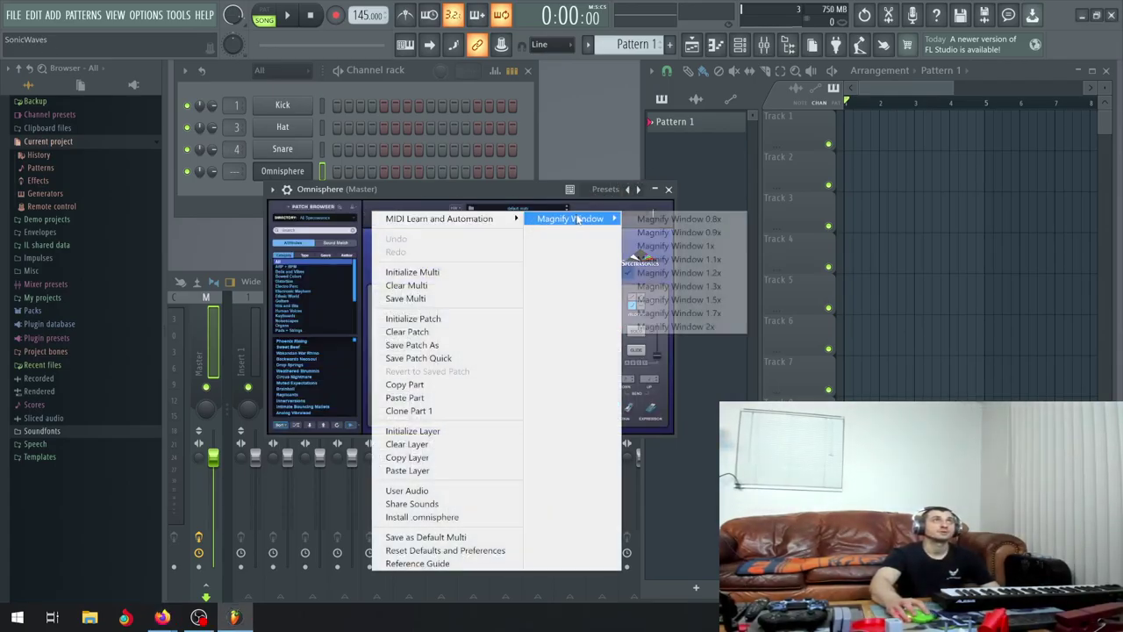
{"action": "left_click", "coordinate": [676, 325]}
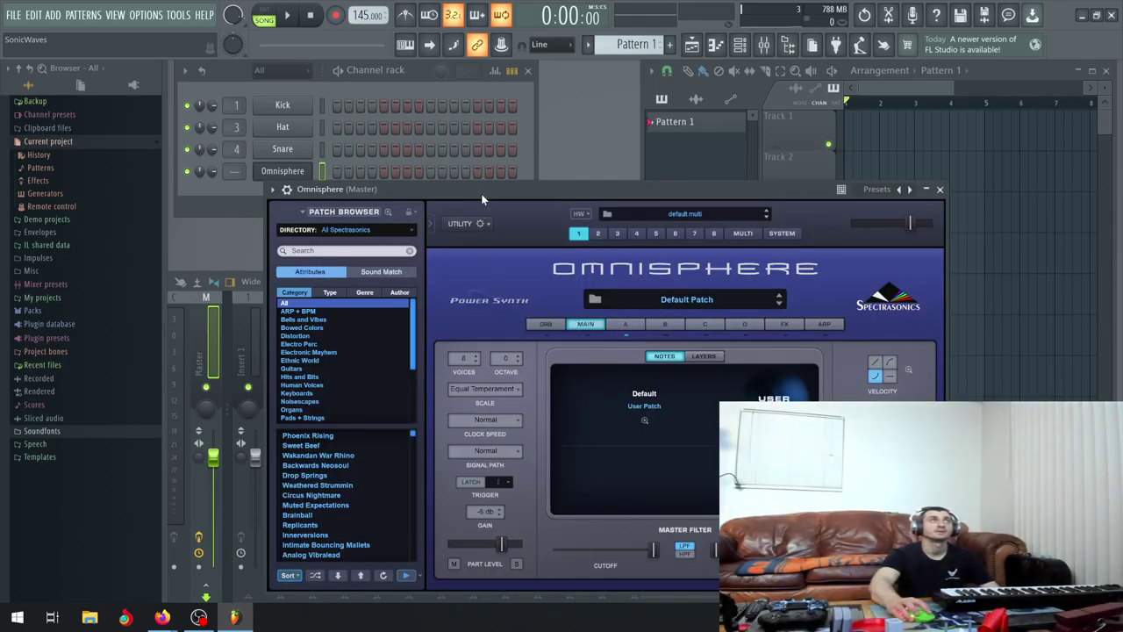
{"action": "left_click_drag", "start_coordinate": [446, 189], "coordinate": [350, 97]}
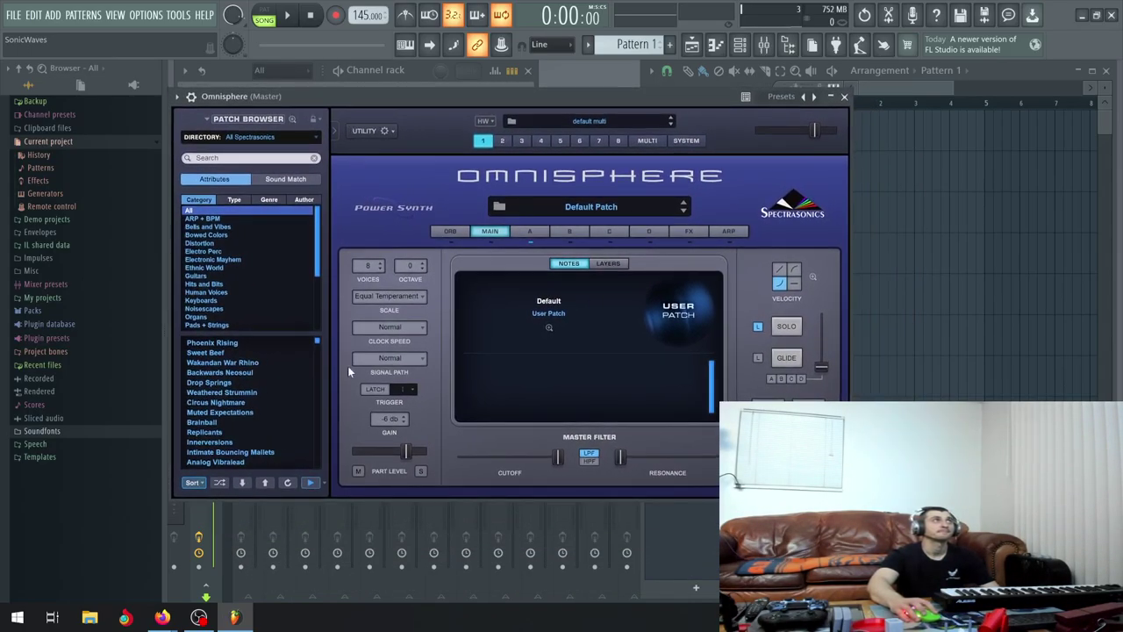
Shuffle Omnisphere's patch list and audition patches from Altercation through REV2 - Personal Echo Chambers
{"action": "left_click", "coordinate": [220, 484]}
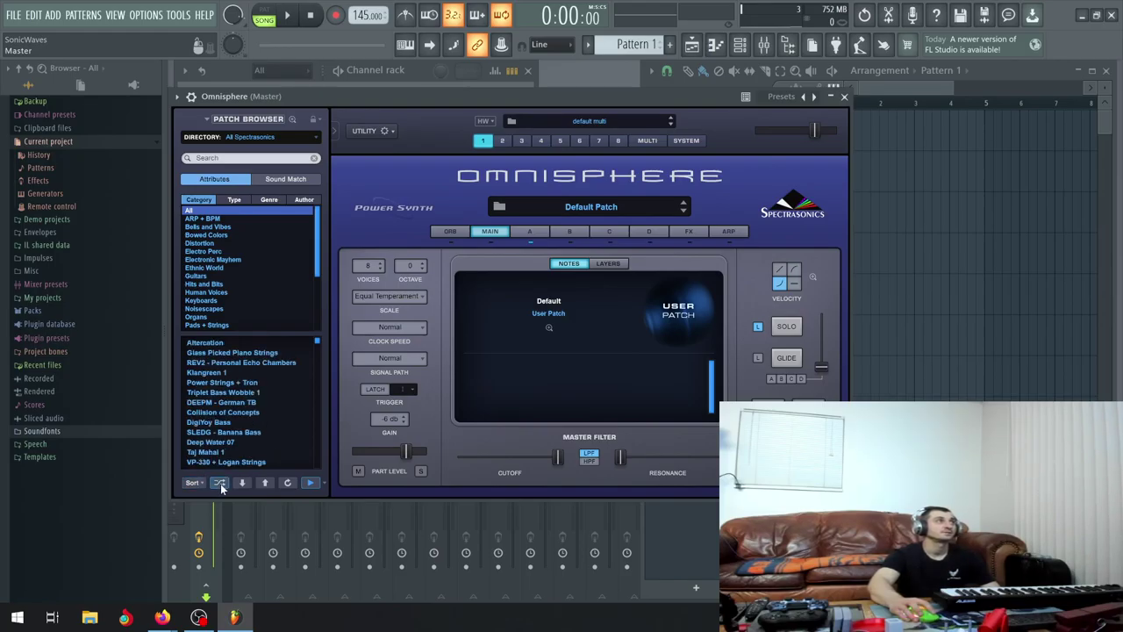
{"action": "left_click", "coordinate": [197, 344]}
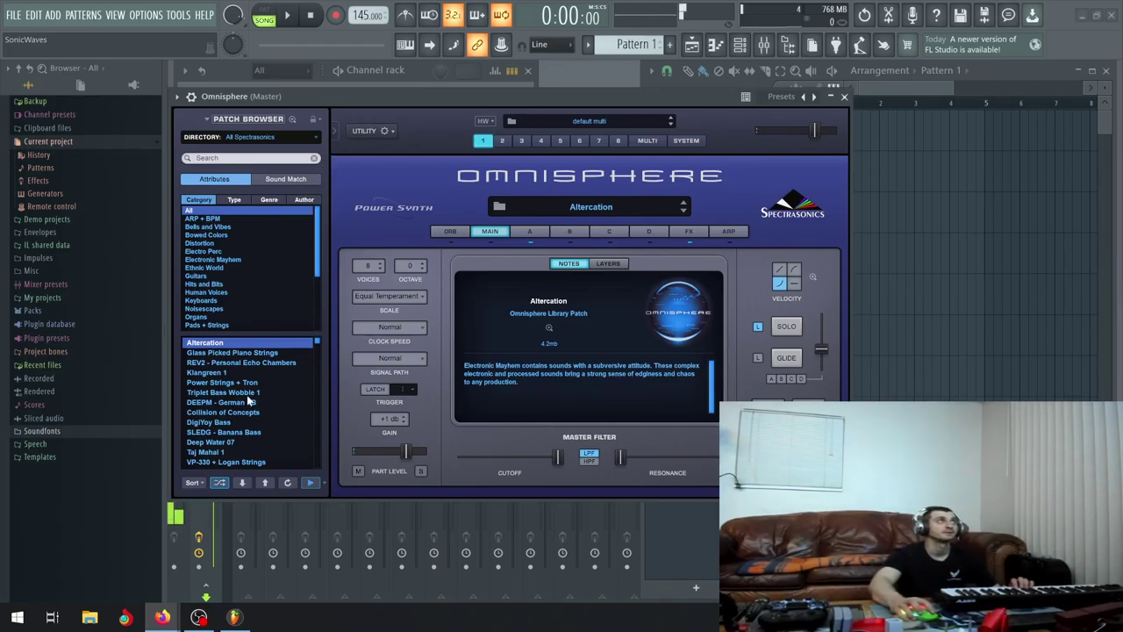
{"action": "left_click", "coordinate": [243, 484]}
{"action": "left_click", "coordinate": [243, 484]}
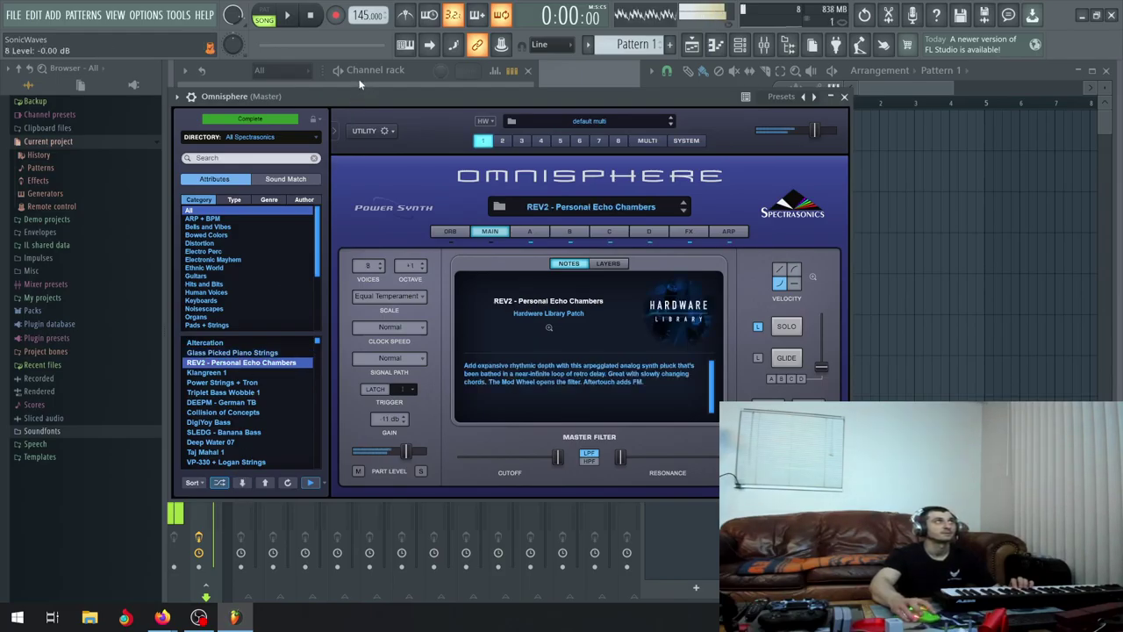
Lower the Omnisphere channel's volume to 55% in the channel rack, keeping the plugin window accessible
{"action": "left_click_drag", "start_coordinate": [346, 98], "coordinate": [344, 274]}
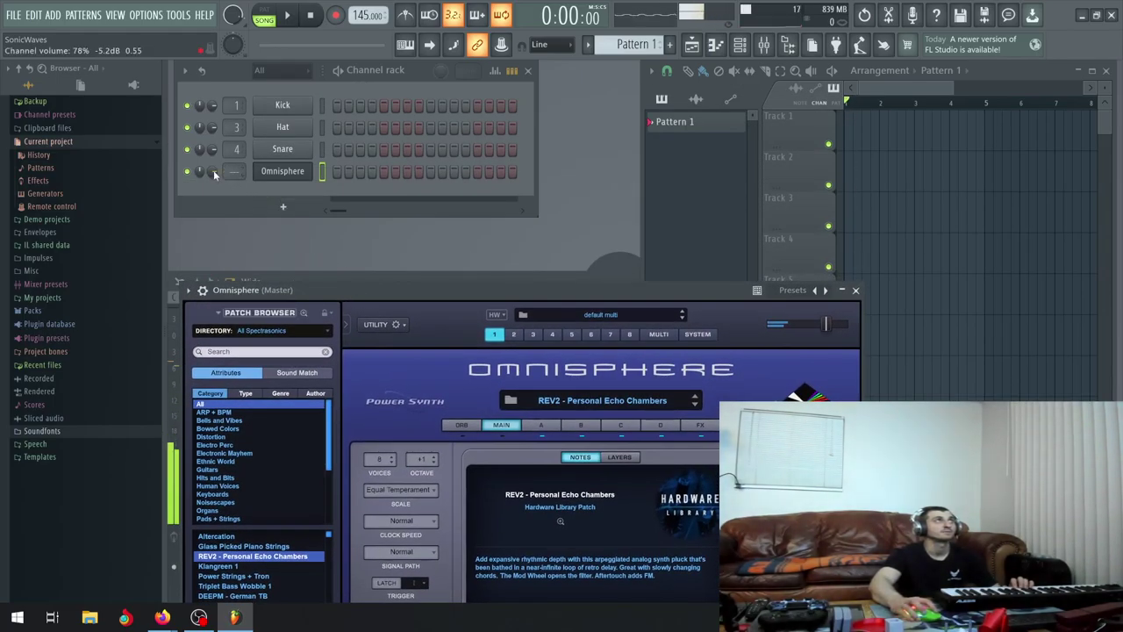
{"action": "left_click_drag", "start_coordinate": [211, 170], "coordinate": [212, 177]}
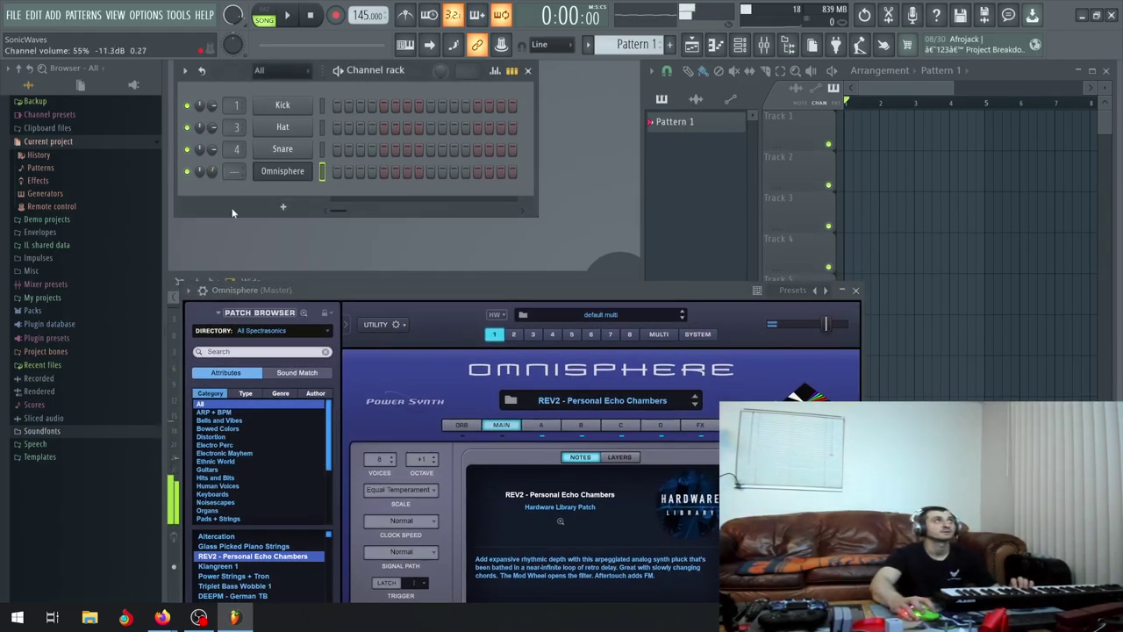
{"action": "left_click_drag", "start_coordinate": [303, 296], "coordinate": [294, 110]}
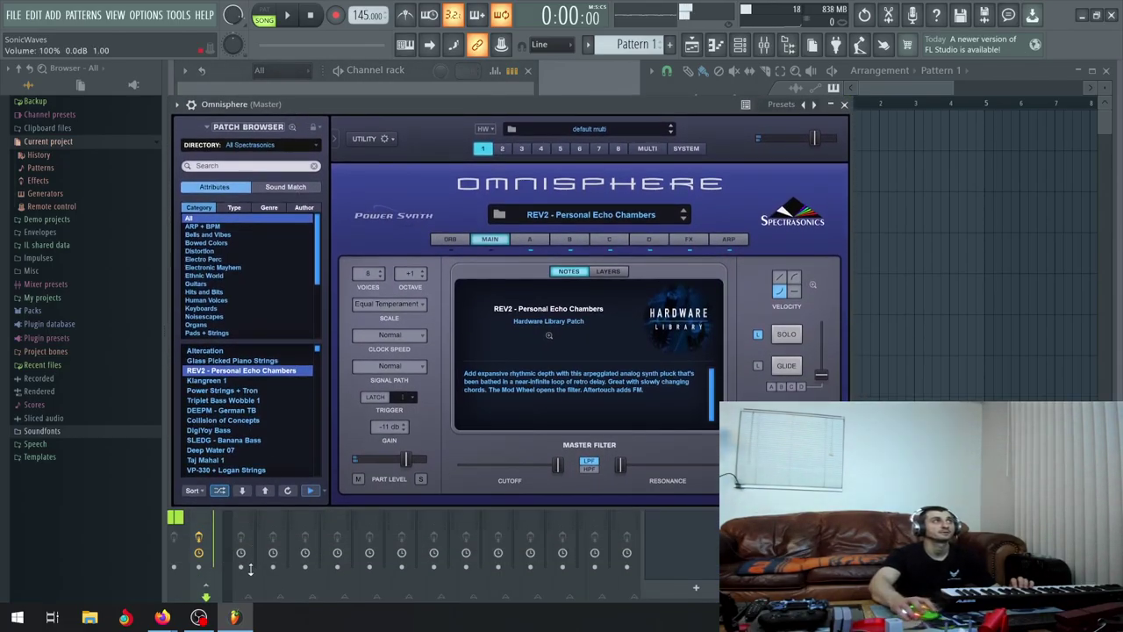
Audition the following patches one by one, from Klangreen 1 onward, and load SLEDG - Banana Bass
{"action": "left_click", "coordinate": [243, 497]}
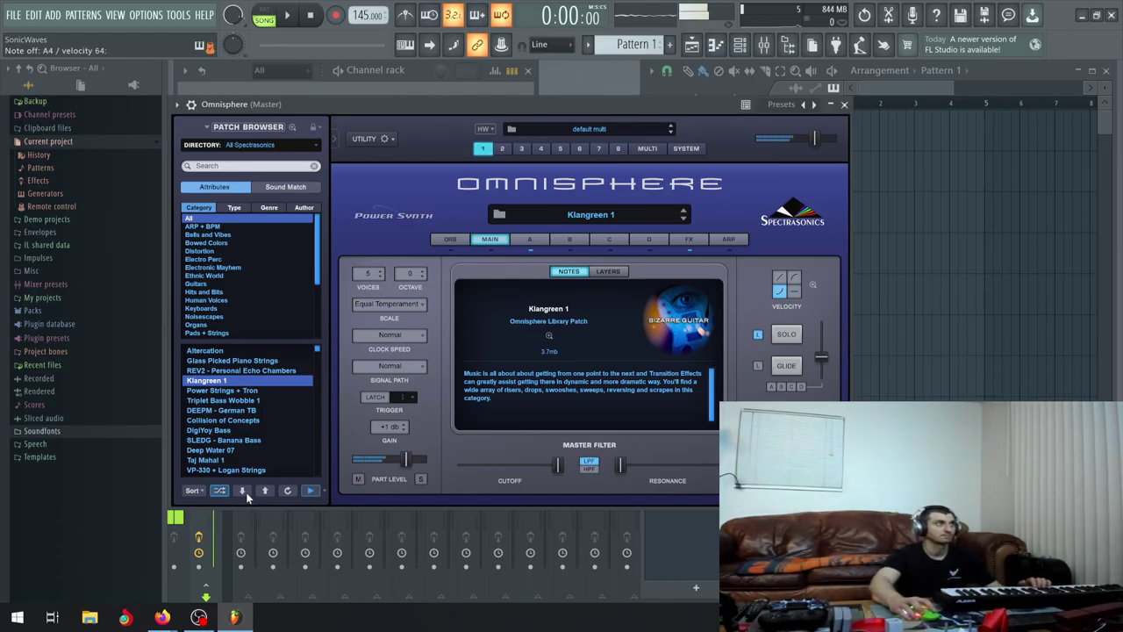
{"action": "left_click", "coordinate": [244, 491]}
{"action": "left_click", "coordinate": [244, 490]}
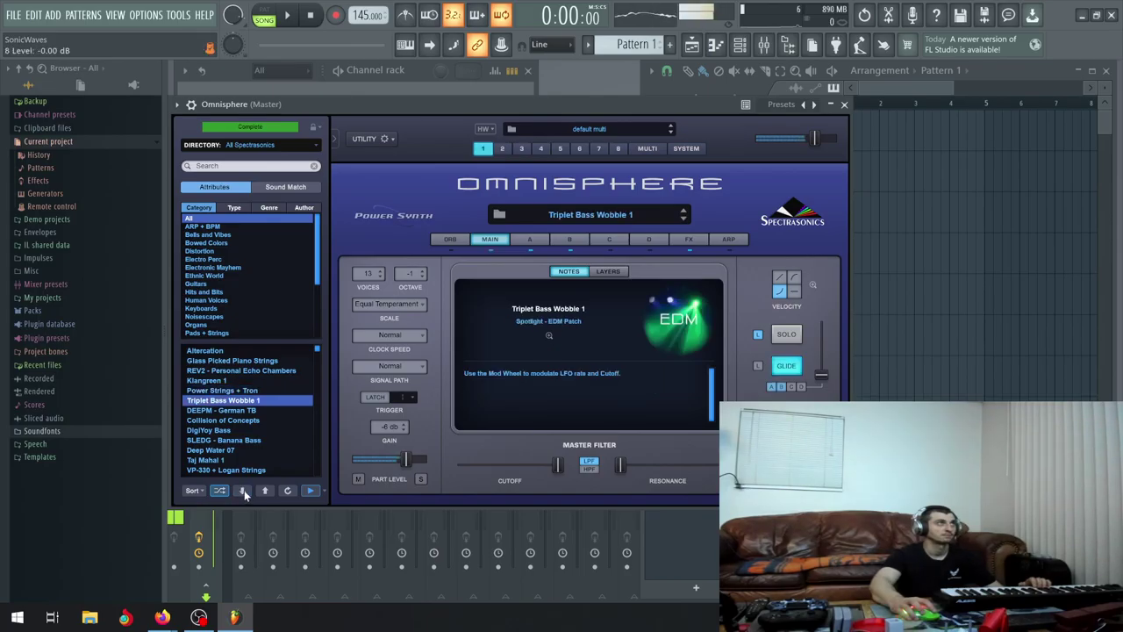
{"action": "left_click", "coordinate": [244, 490]}
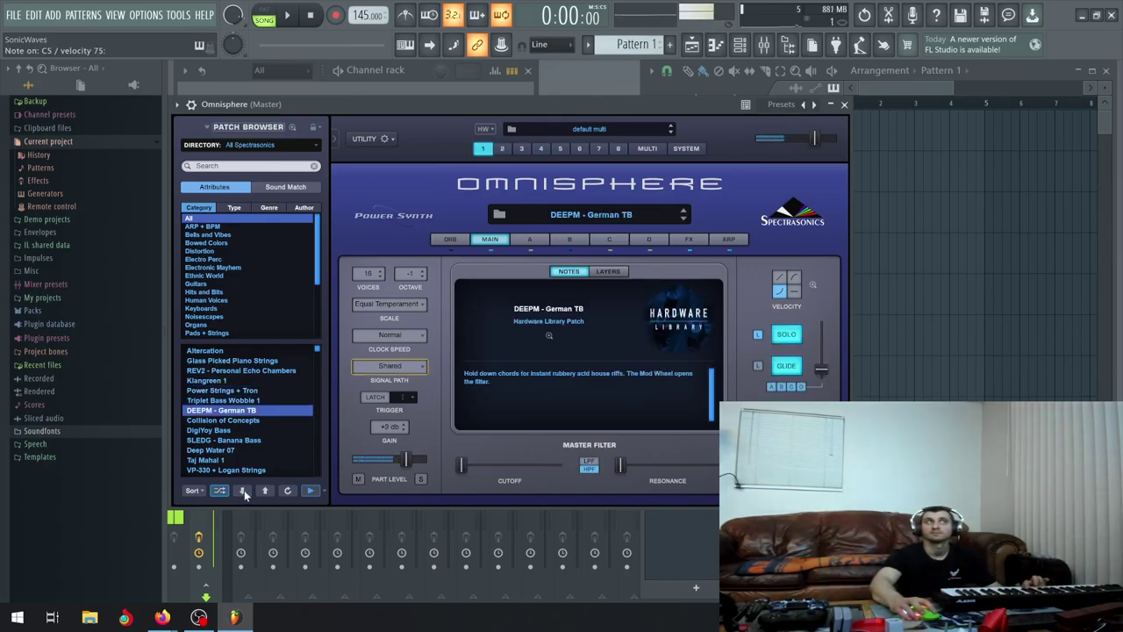
{"action": "left_click", "coordinate": [244, 489]}
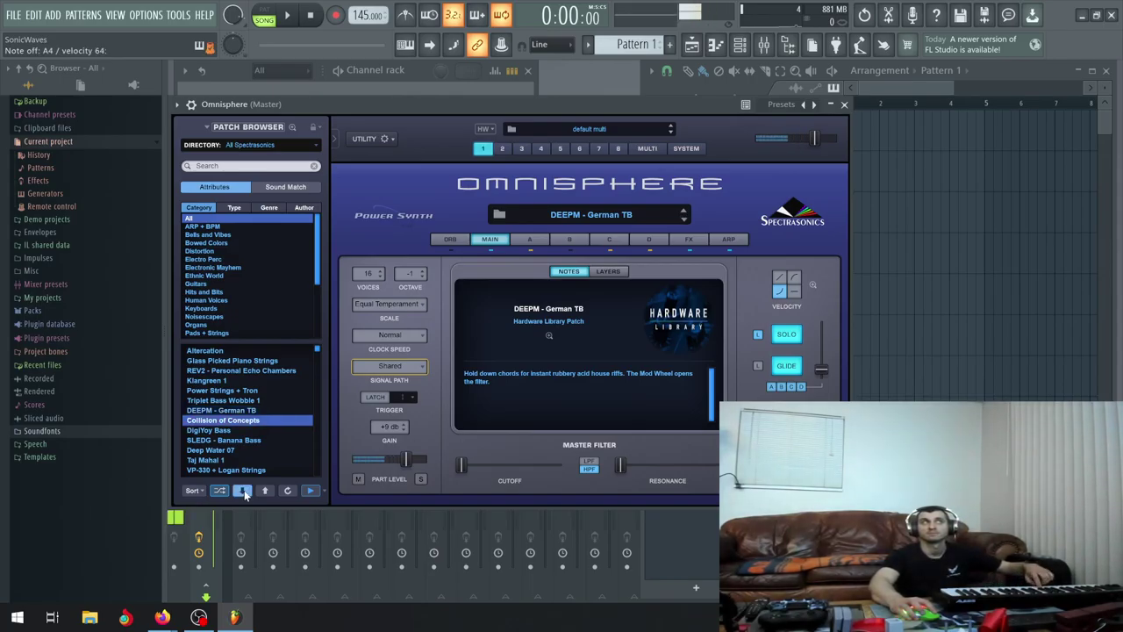
{"action": "left_click", "coordinate": [244, 489]}
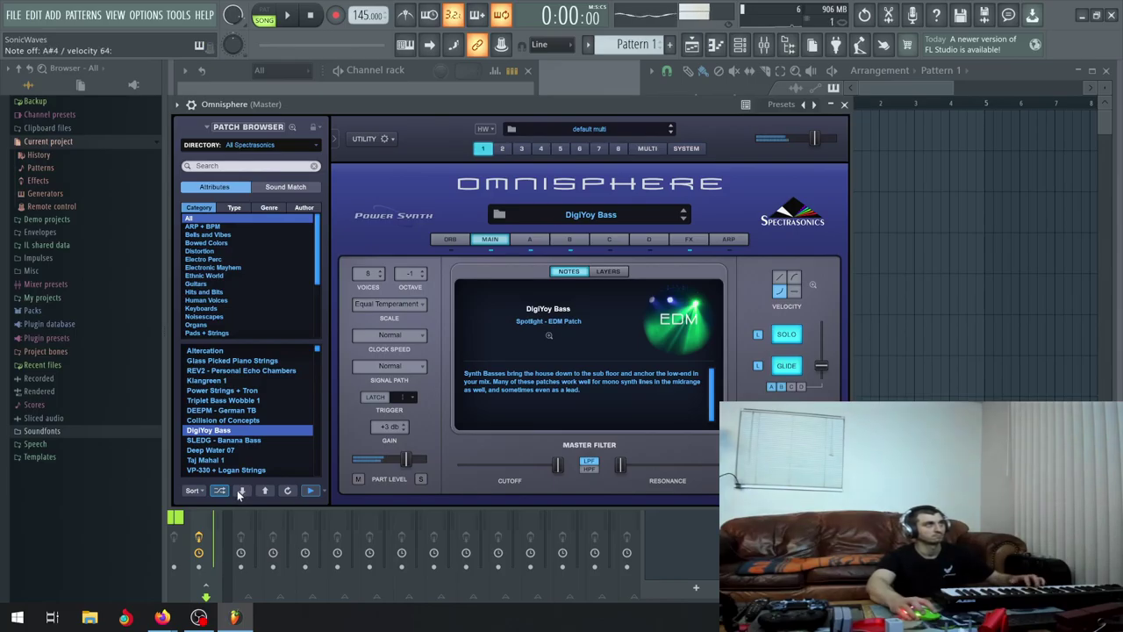
{"action": "left_click", "coordinate": [239, 490]}
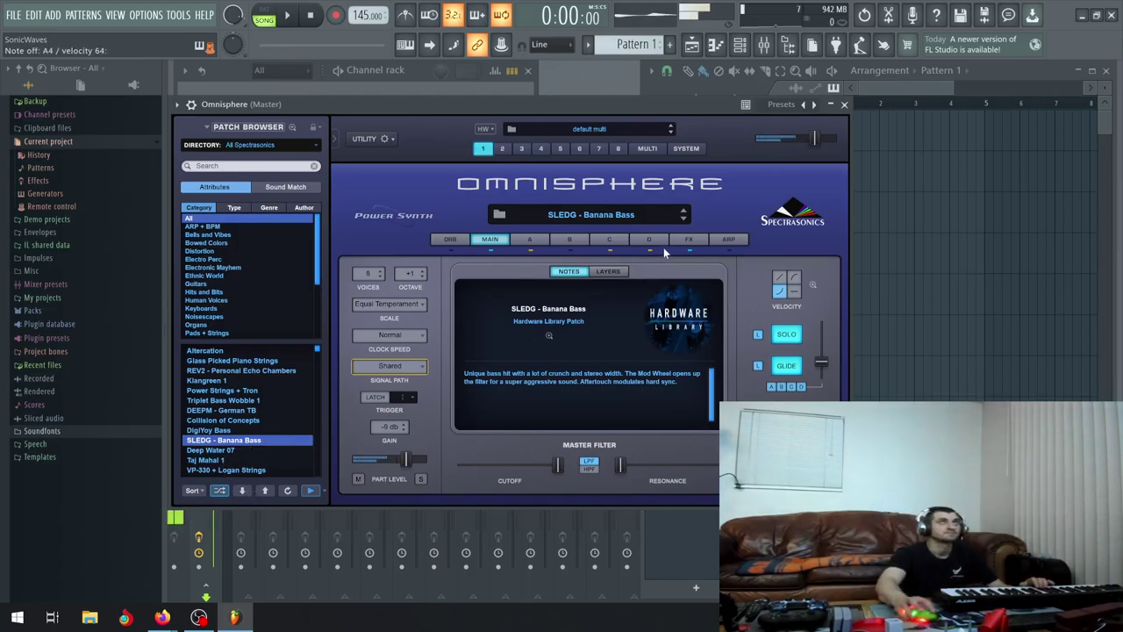
Close the Omnisphere window and place a Pattern 1 clip at the start of Track 1
{"action": "left_click", "coordinate": [845, 105]}
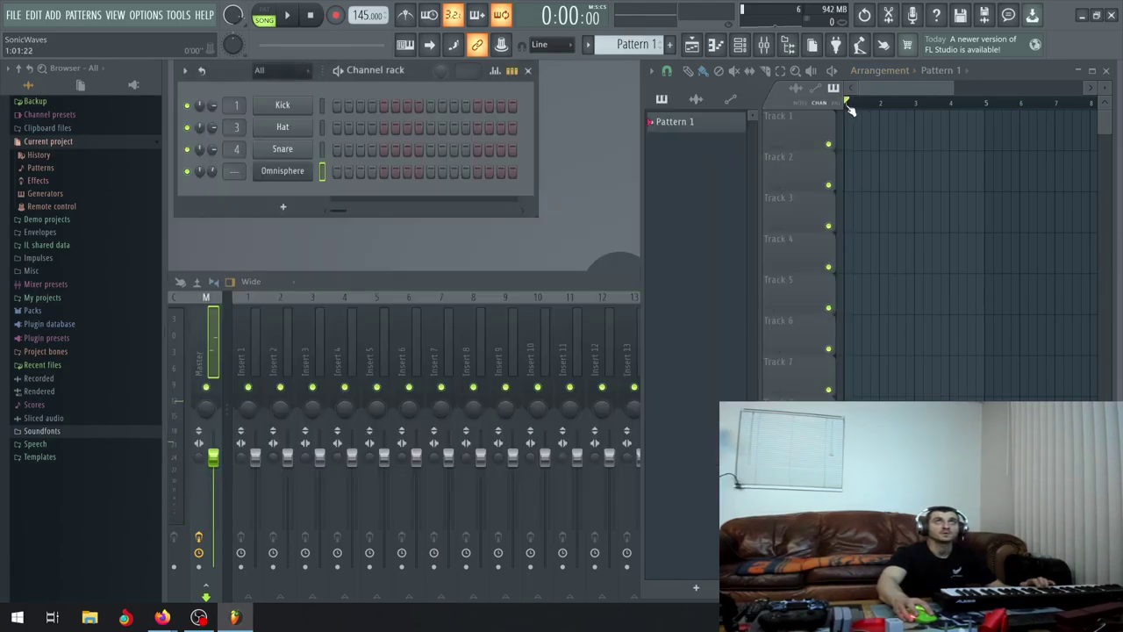
{"action": "left_click", "coordinate": [849, 114]}
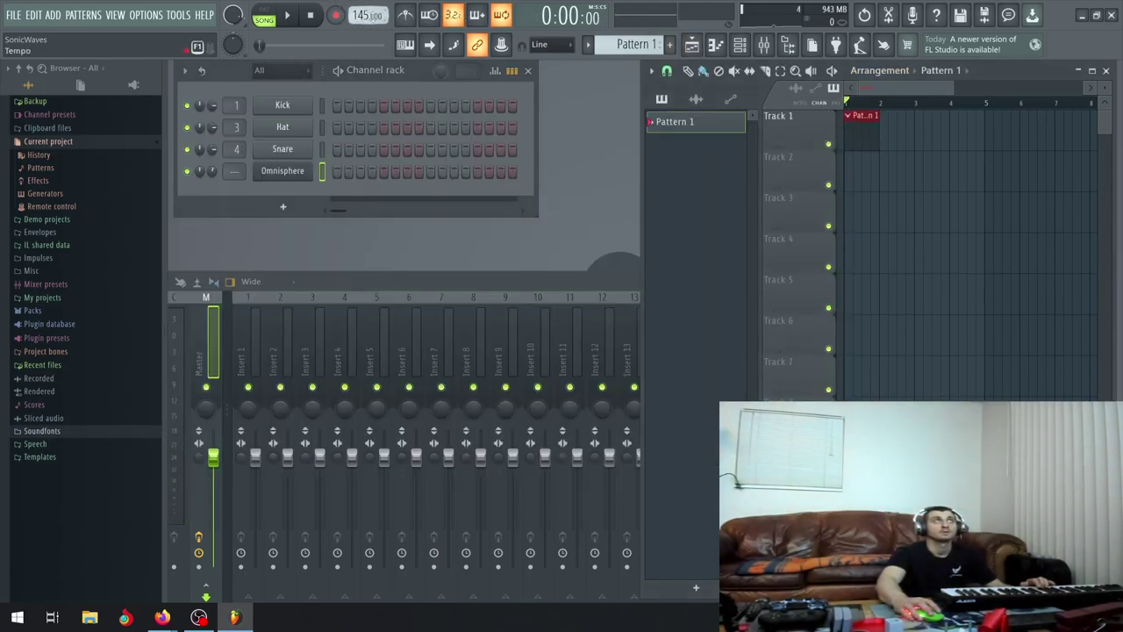
Set the project tempo to 114 BPM by tapping the beat in the tempo tapper, and close the tapper
{"action": "right_click", "coordinate": [367, 16]}
{"action": "left_click", "coordinate": [524, 42]}
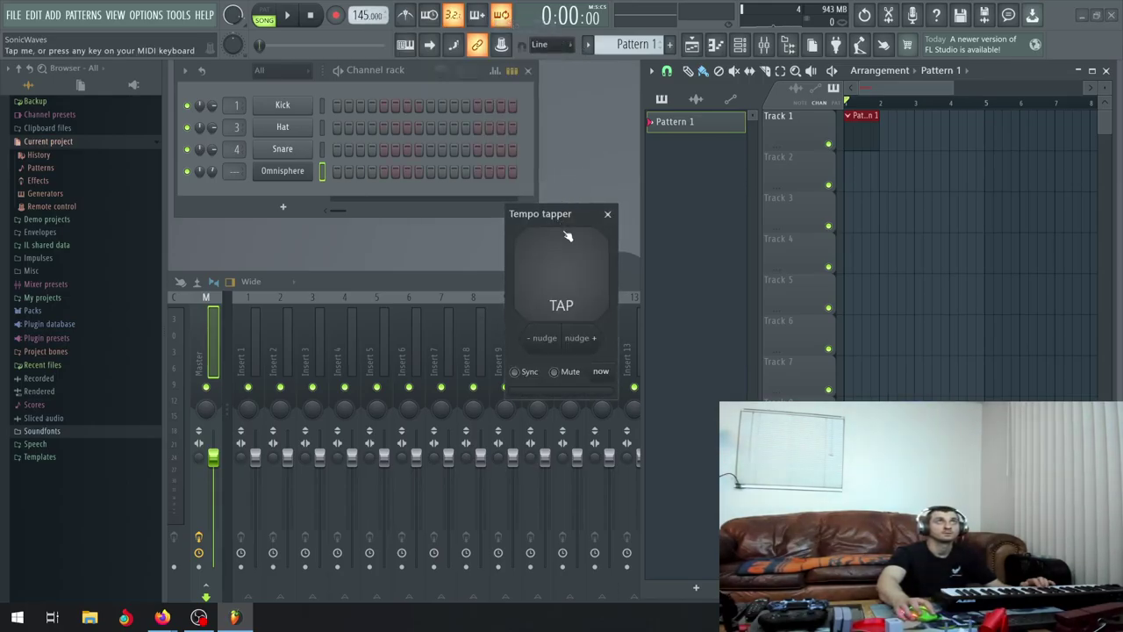
{"action": "left_click", "coordinate": [575, 265]}
{"action": "left_click", "coordinate": [576, 267]}
{"action": "left_click", "coordinate": [575, 270]}
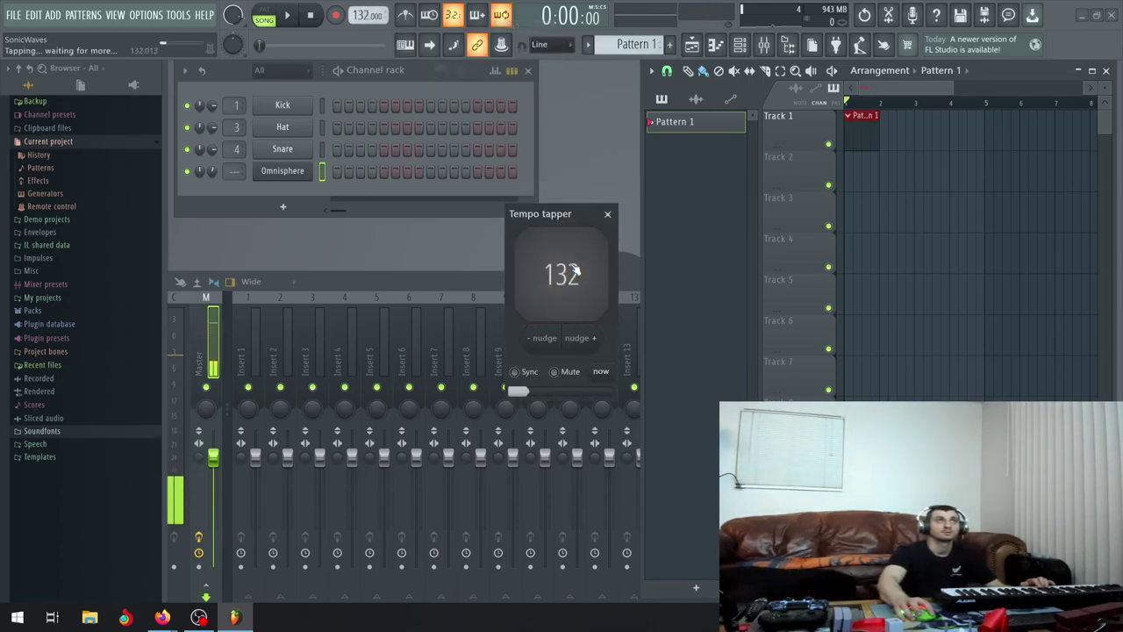
{"action": "left_click", "coordinate": [575, 270]}
{"action": "left_click", "coordinate": [576, 271]}
{"action": "left_click", "coordinate": [577, 272]}
{"action": "left_click", "coordinate": [576, 273]}
{"action": "left_click", "coordinate": [576, 274]}
{"action": "left_click", "coordinate": [578, 275]}
{"action": "left_click", "coordinate": [577, 274]}
{"action": "left_click", "coordinate": [576, 276]}
{"action": "left_click", "coordinate": [577, 276]}
{"action": "left_click", "coordinate": [577, 276]}
{"action": "left_click", "coordinate": [576, 276]}
{"action": "left_click", "coordinate": [577, 277]}
{"action": "left_click", "coordinate": [576, 276]}
{"action": "left_click", "coordinate": [577, 276]}
{"action": "left_click", "coordinate": [577, 276]}
{"action": "left_click", "coordinate": [577, 276]}
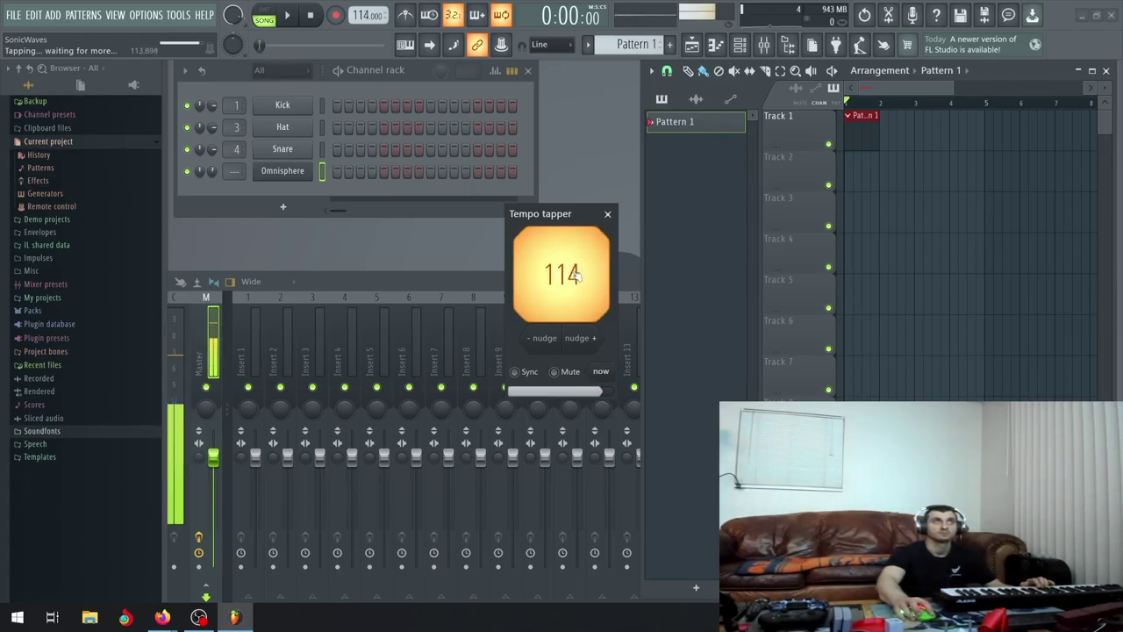
{"action": "left_click", "coordinate": [607, 216]}
Enable the metronome and recording, and lengthen the Pattern 1 clip on Track 1 to eight bars
{"action": "left_click", "coordinate": [404, 15]}
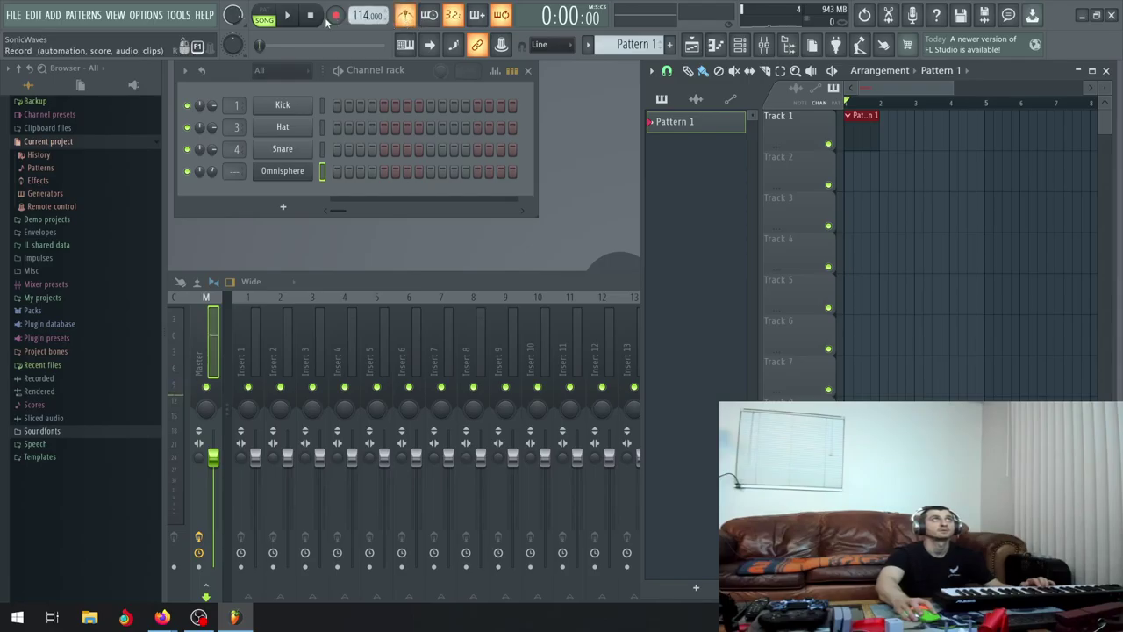
{"action": "left_click", "coordinate": [331, 18]}
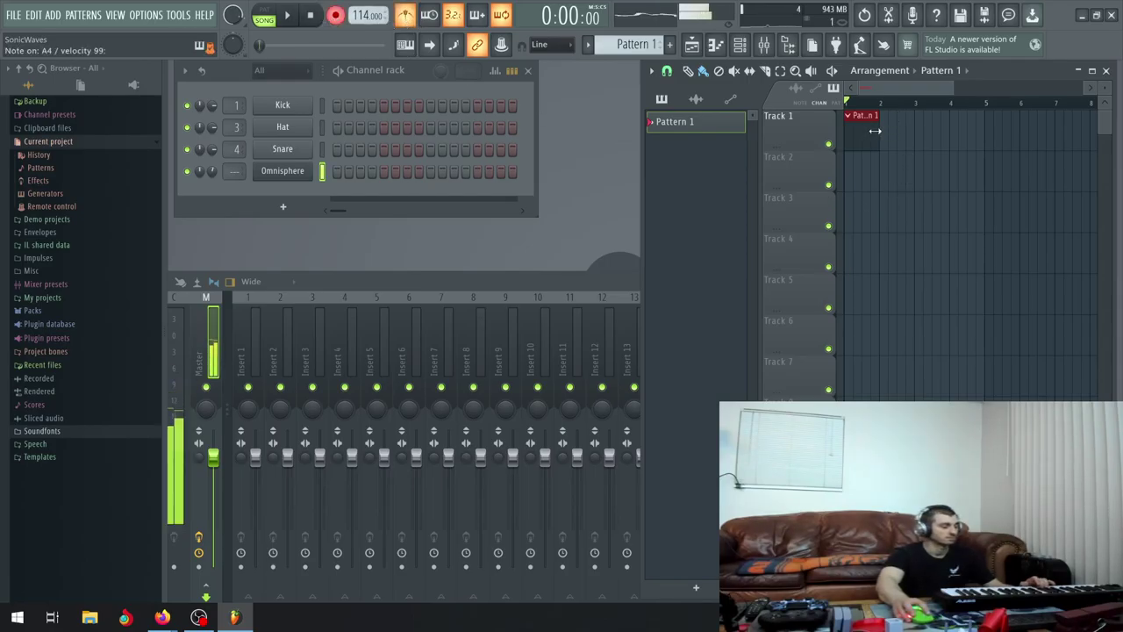
{"action": "left_click_drag", "start_coordinate": [874, 131], "coordinate": [994, 137]}
{"action": "scroll", "coordinate": [994, 138], "scroll_direction": "down", "scroll_amount": 2}
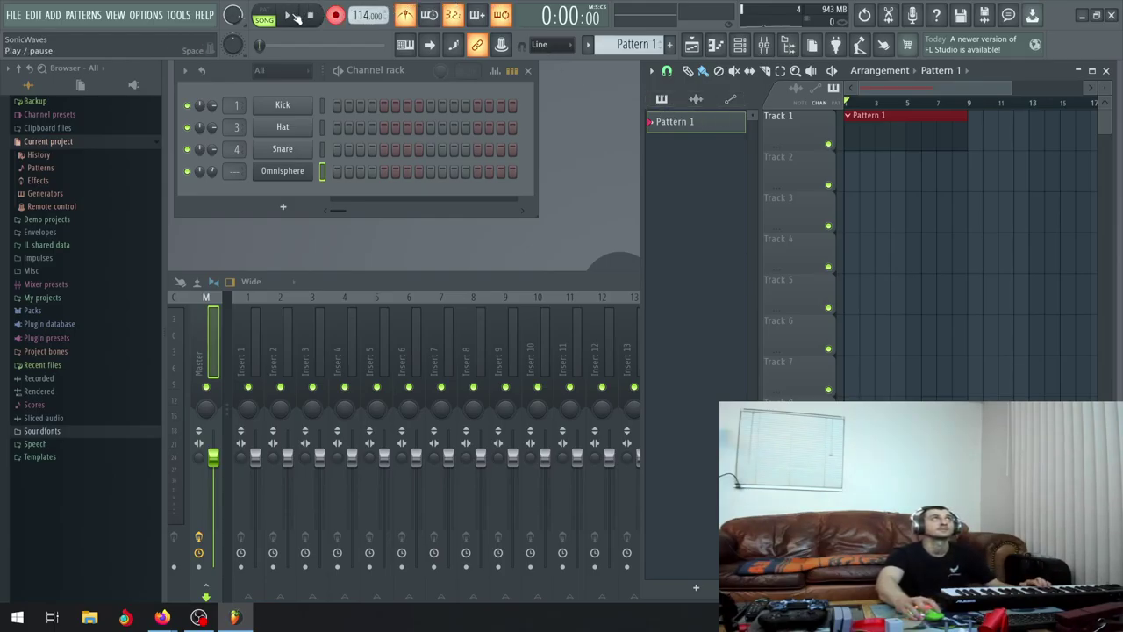
Record a trial SLEDG - Banana Bass melody into Pattern 1, stop playback and switch recording off
{"action": "left_click", "coordinate": [296, 17]}
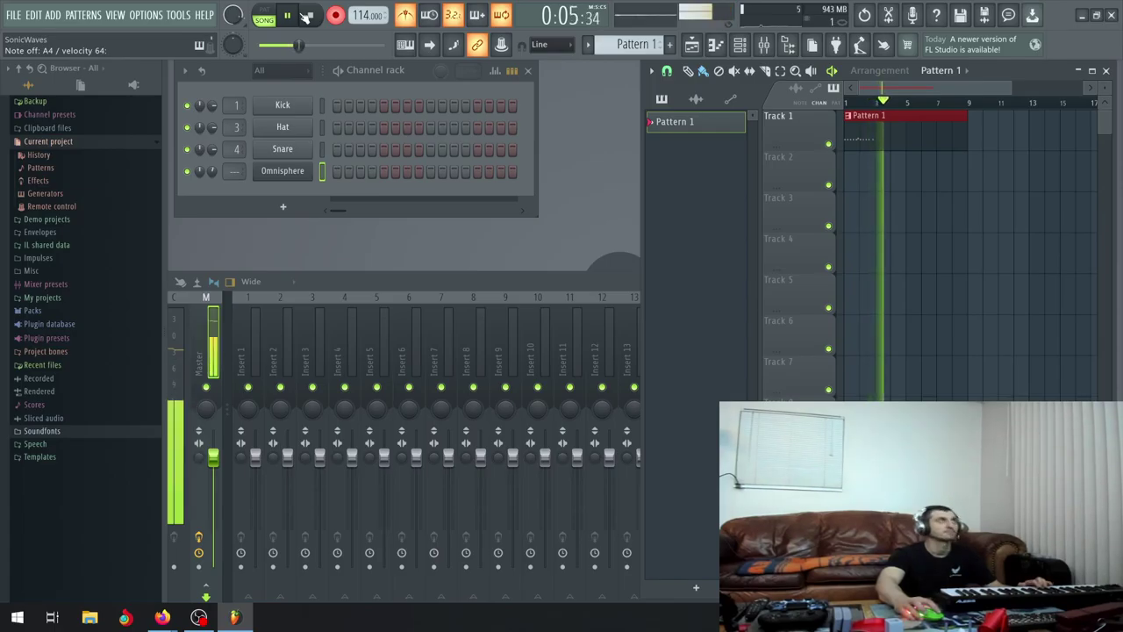
{"action": "left_click", "coordinate": [302, 17]}
{"action": "left_click", "coordinate": [310, 17]}
{"action": "key", "text": "ctrl+z"}
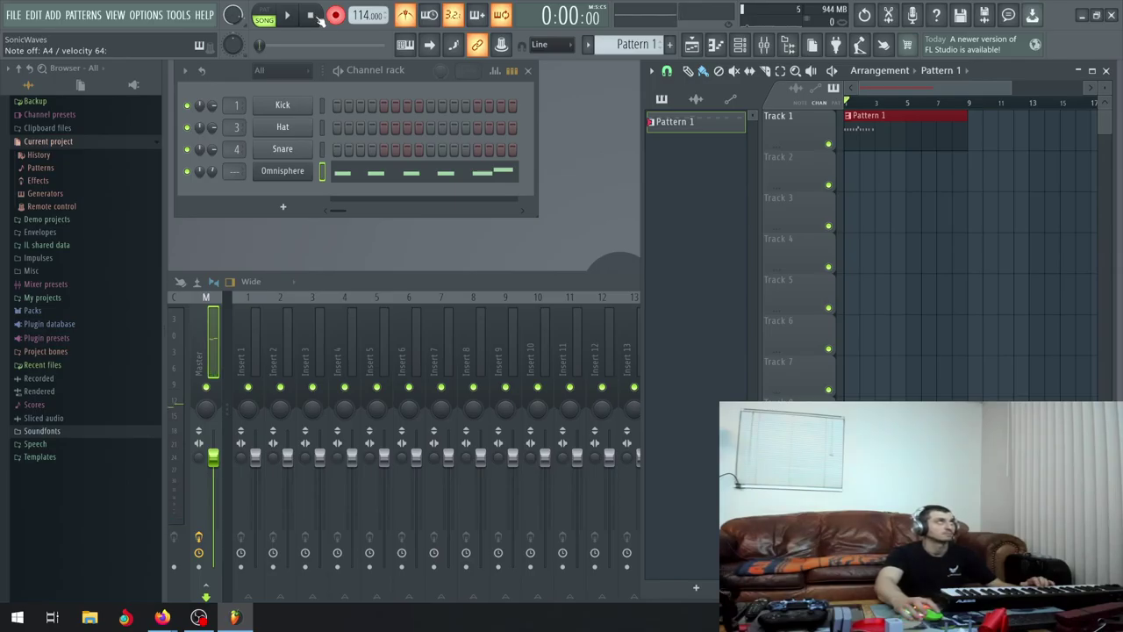
{"action": "left_click", "coordinate": [334, 17]}
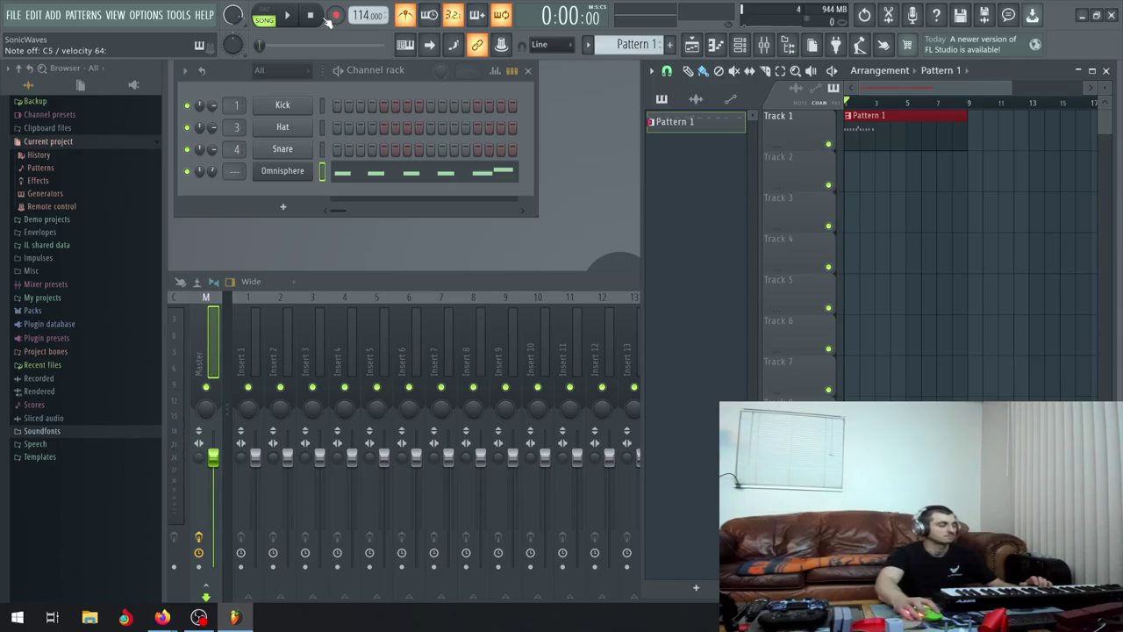
Clear the recorded notes from the Omnisphere channel in Pattern 1
{"action": "left_click", "coordinate": [292, 171]}
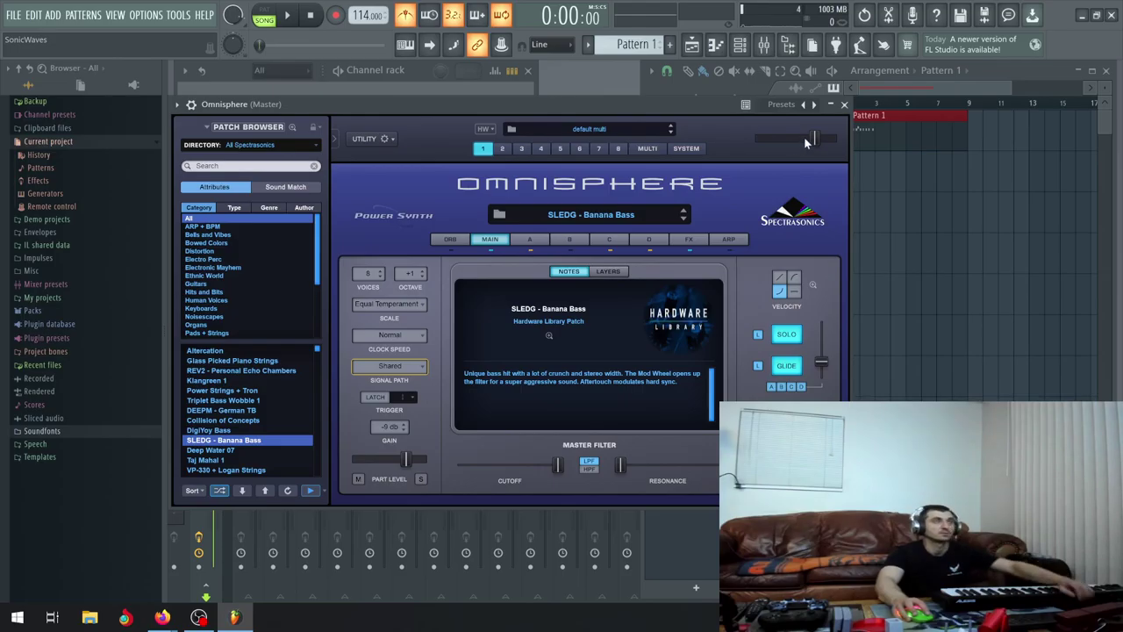
{"action": "left_click", "coordinate": [844, 104]}
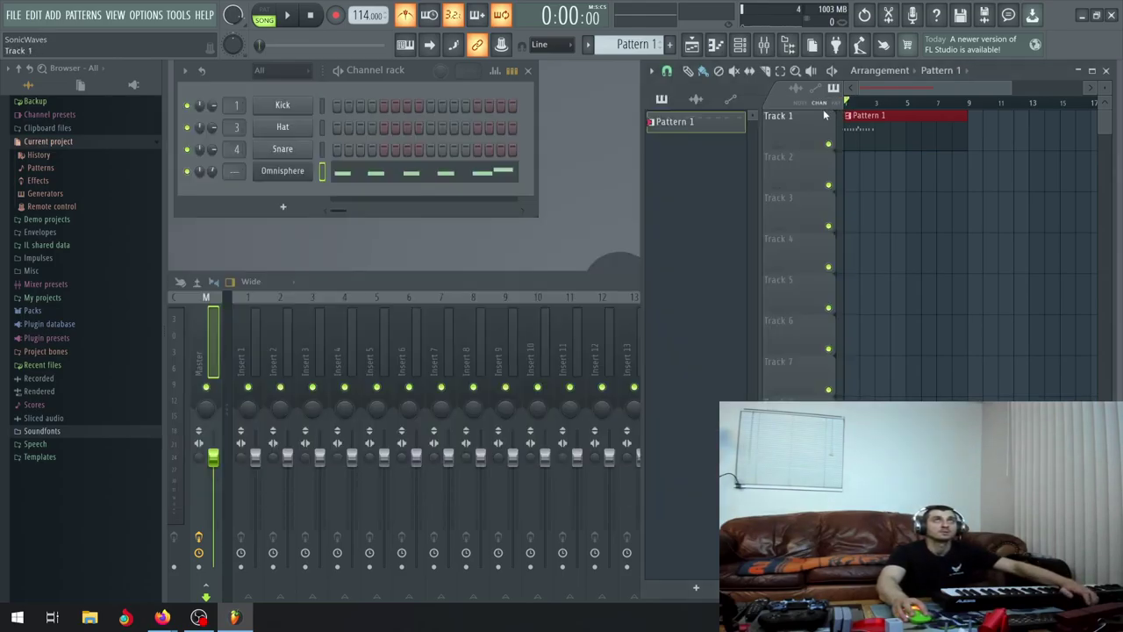
{"action": "right_click", "coordinate": [285, 173]}
{"action": "left_click", "coordinate": [474, 171]}
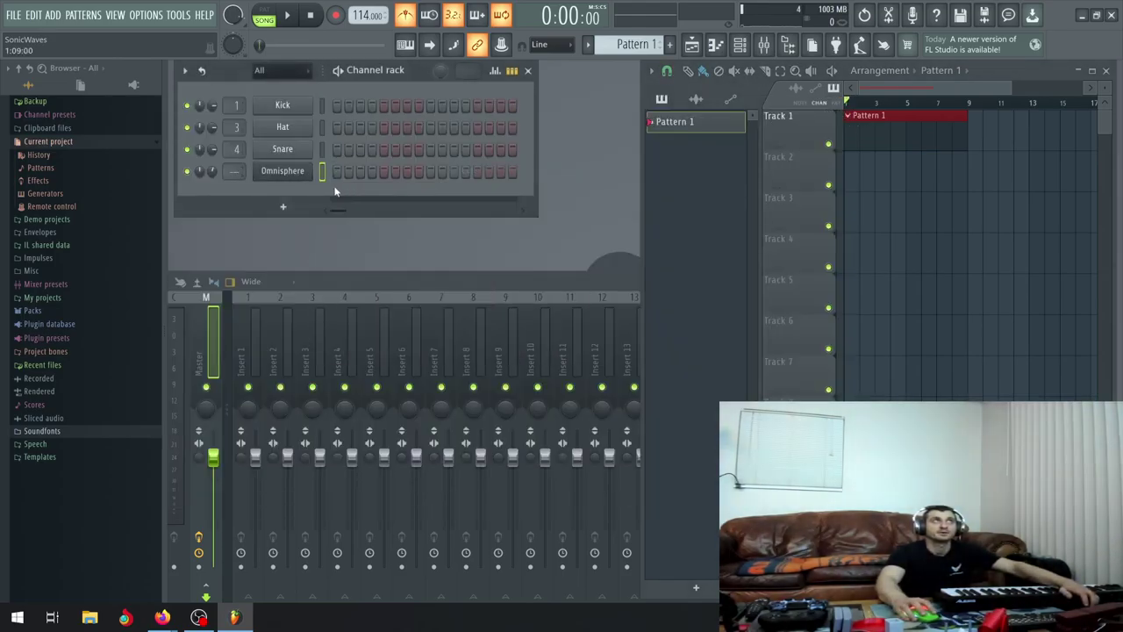
Audition the Omnisphere patches one by one from Deep Water 07 onward, load OB6 - Unipad, and close the plugin window
{"action": "left_click", "coordinate": [280, 172]}
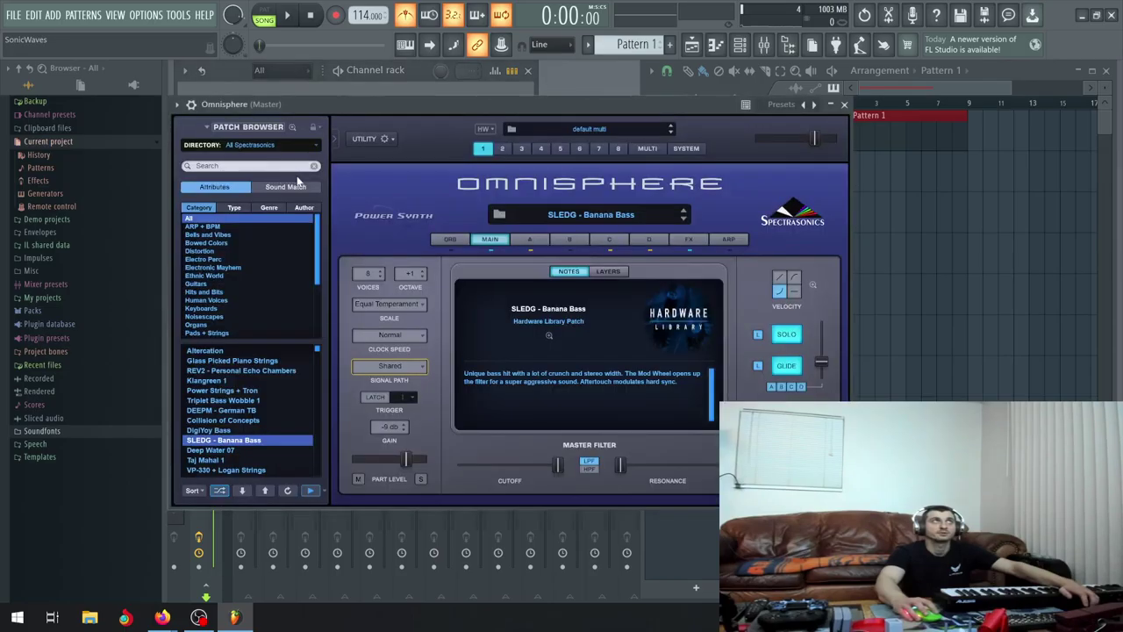
{"action": "left_click", "coordinate": [231, 450]}
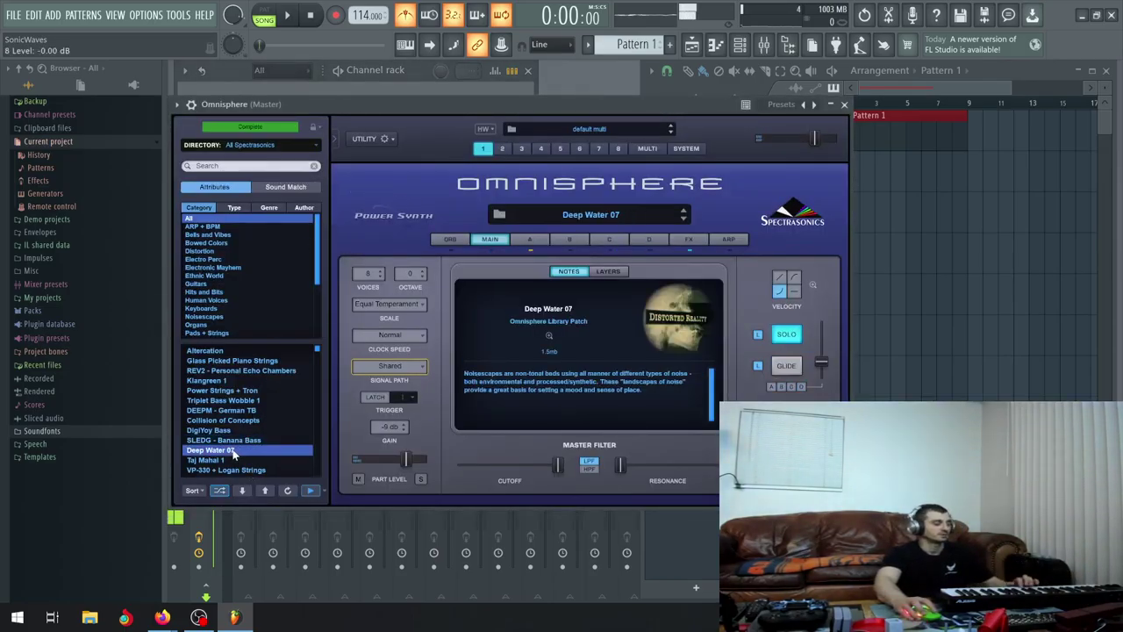
{"action": "left_click", "coordinate": [242, 490]}
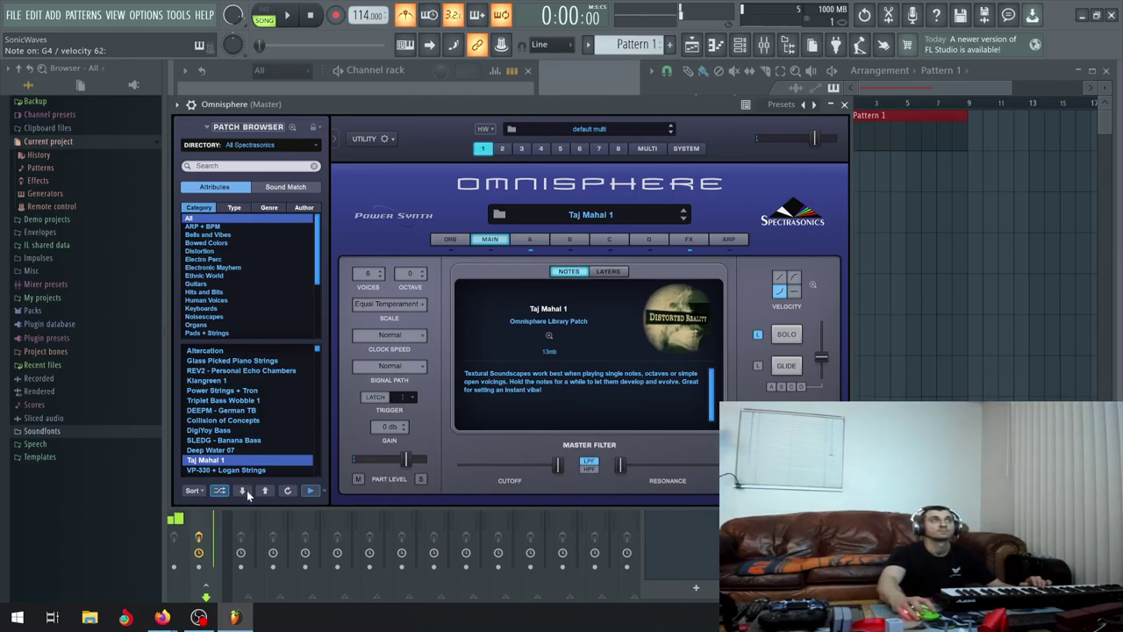
{"action": "left_click", "coordinate": [243, 490]}
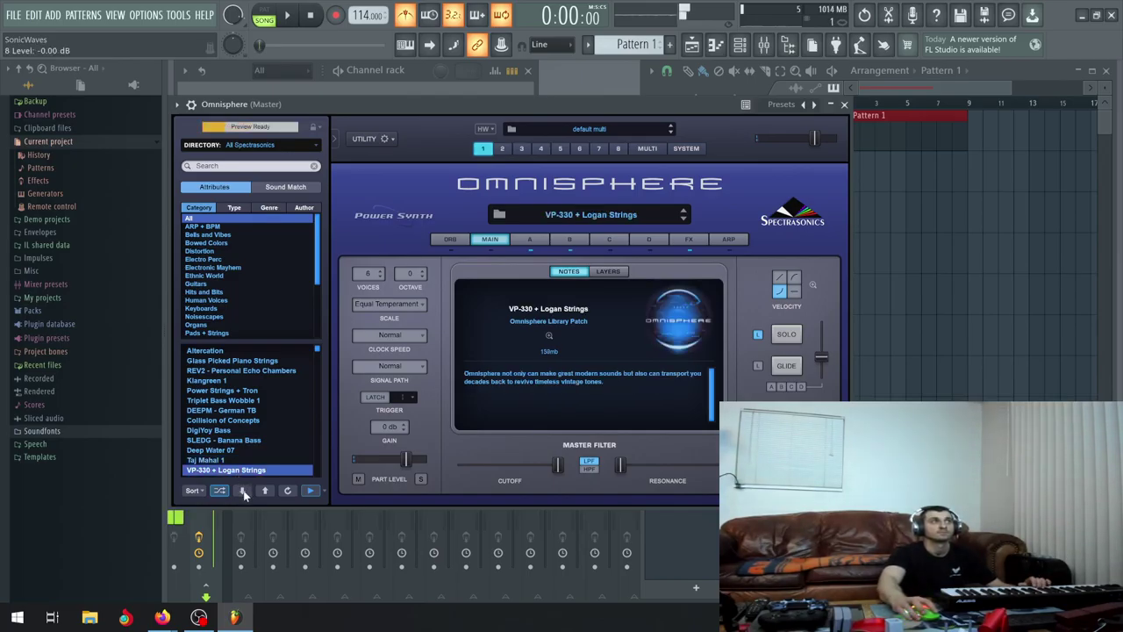
{"action": "left_click", "coordinate": [244, 491]}
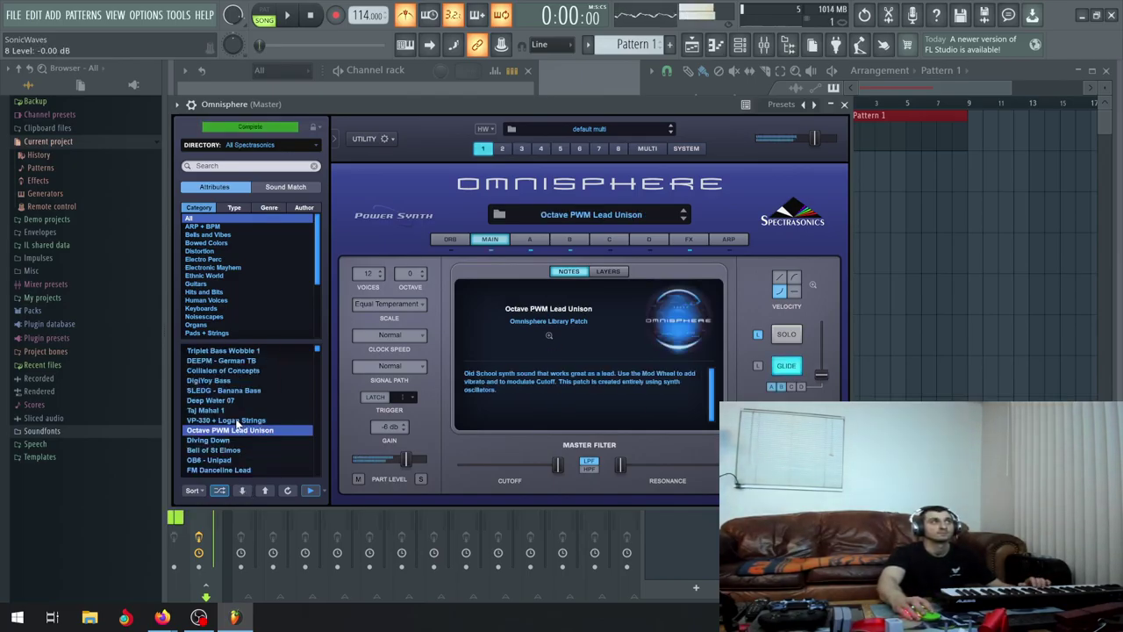
{"action": "left_click", "coordinate": [243, 491]}
{"action": "left_click", "coordinate": [244, 491]}
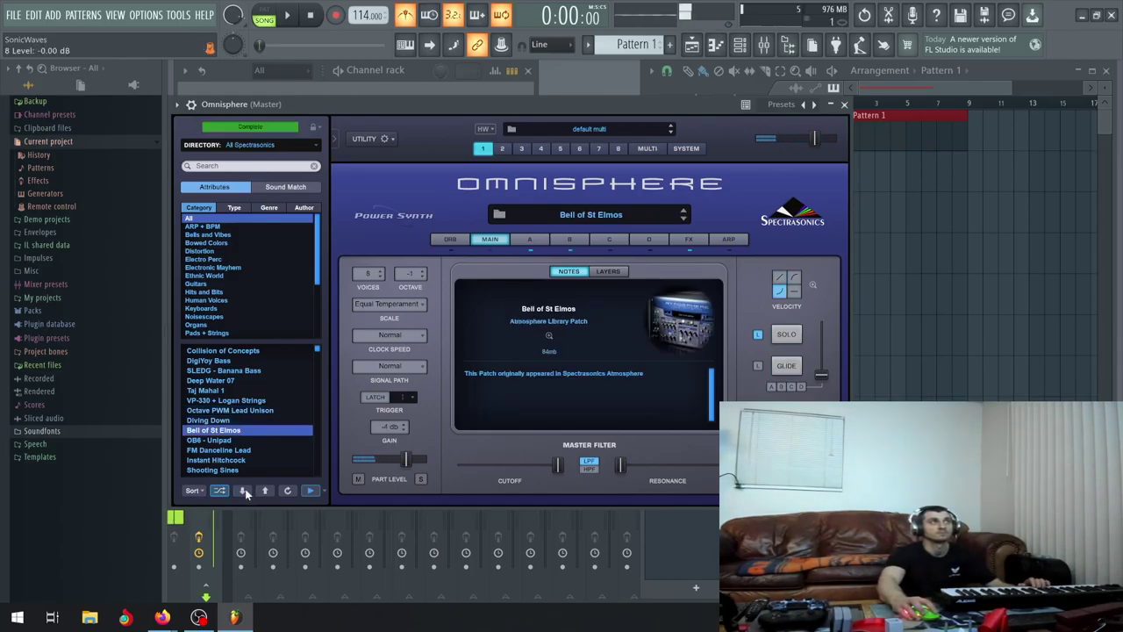
{"action": "left_click", "coordinate": [245, 489]}
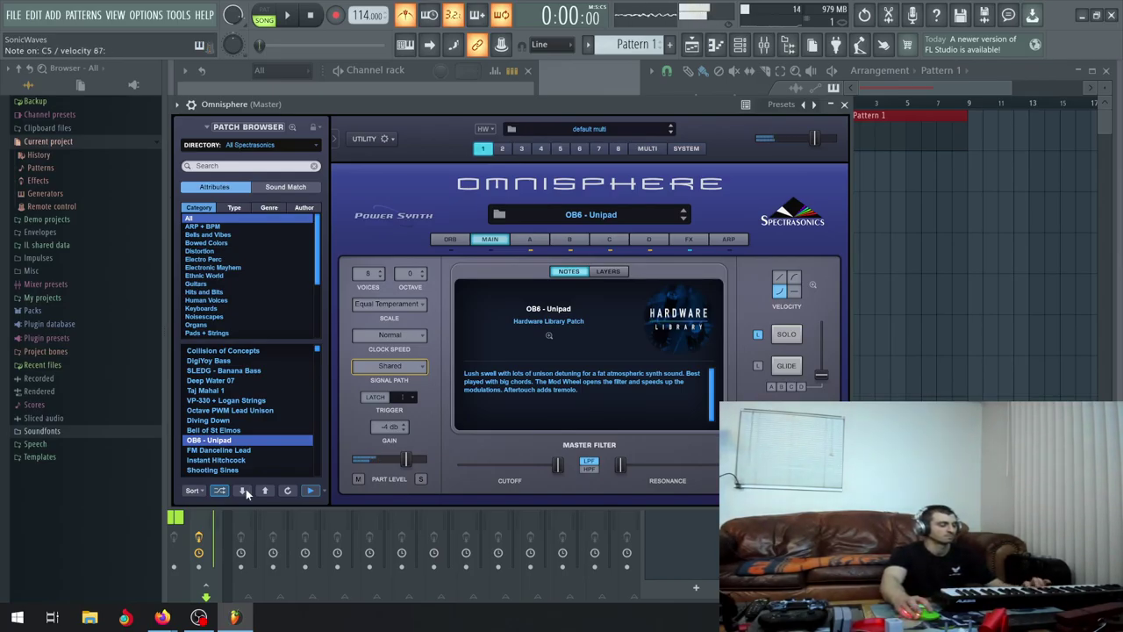
{"action": "left_click", "coordinate": [845, 105]}
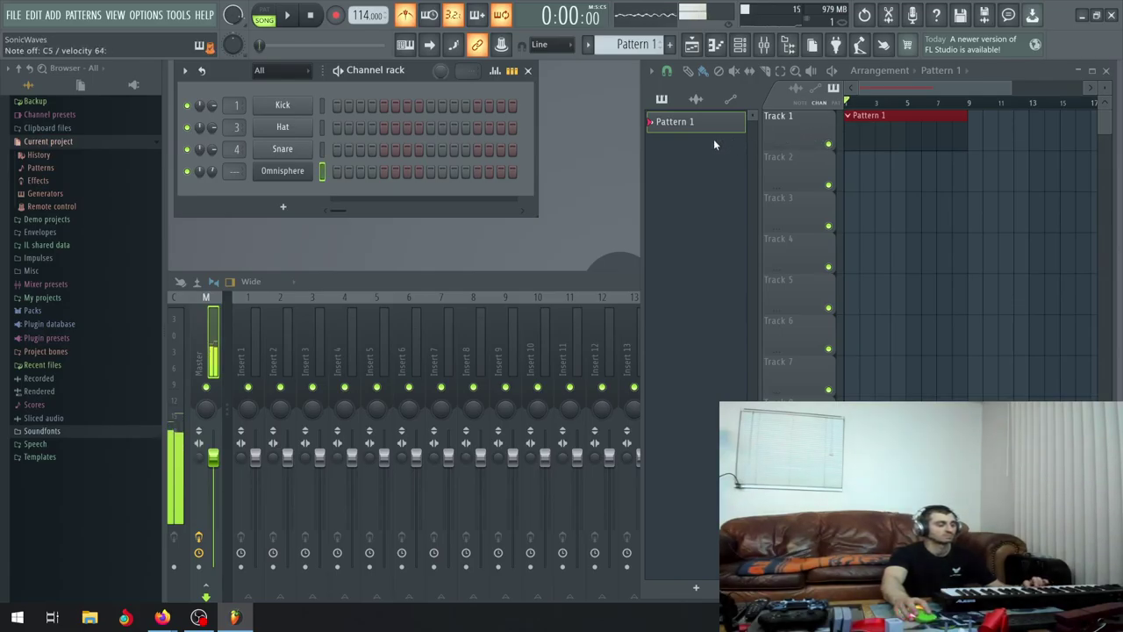
Enable recording, set the project tempo to 126 BPM by tapping the beat in the tempo tapper, and close the tapper
{"action": "left_click", "coordinate": [335, 17]}
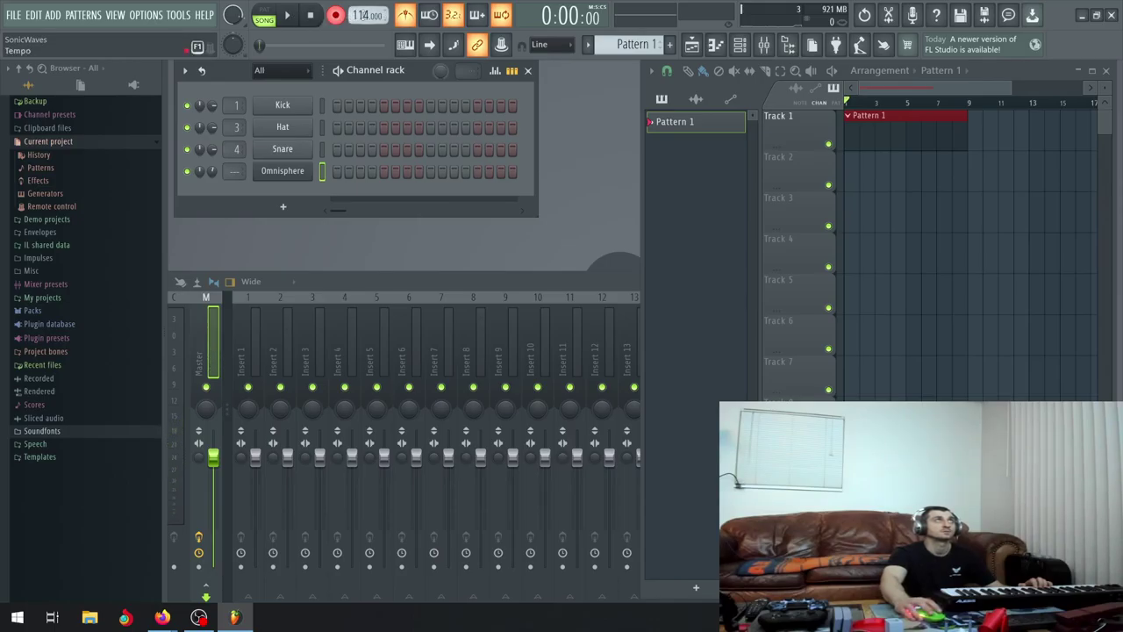
{"action": "right_click", "coordinate": [367, 15]}
{"action": "left_click", "coordinate": [399, 194]}
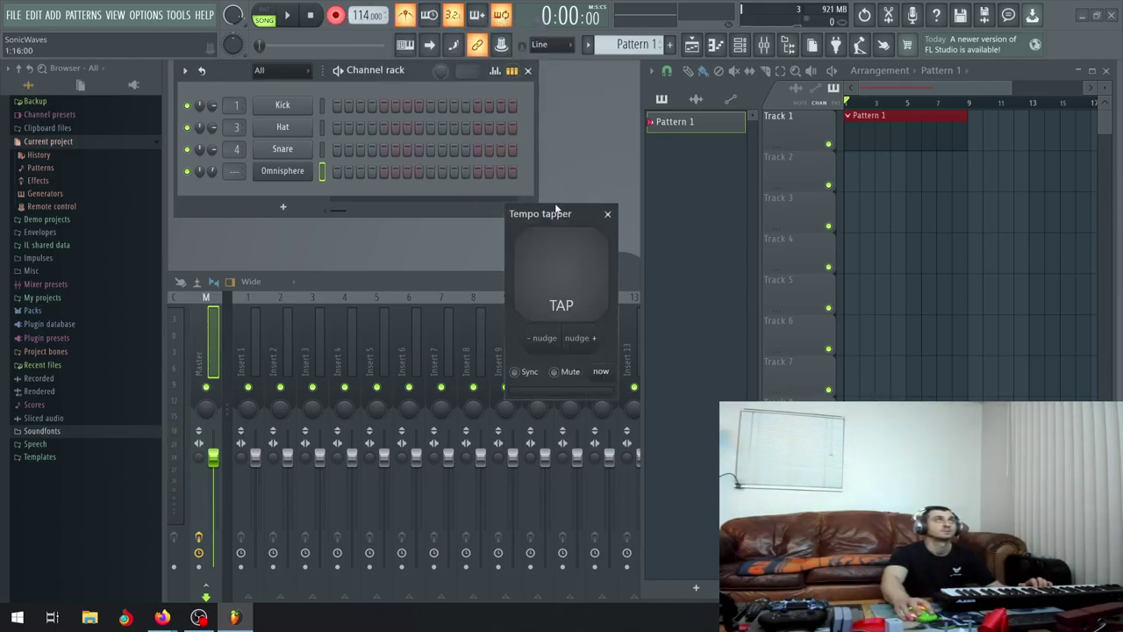
{"action": "left_click", "coordinate": [573, 272]}
{"action": "left_click", "coordinate": [573, 272]}
{"action": "left_click", "coordinate": [572, 272]}
{"action": "left_click", "coordinate": [572, 274]}
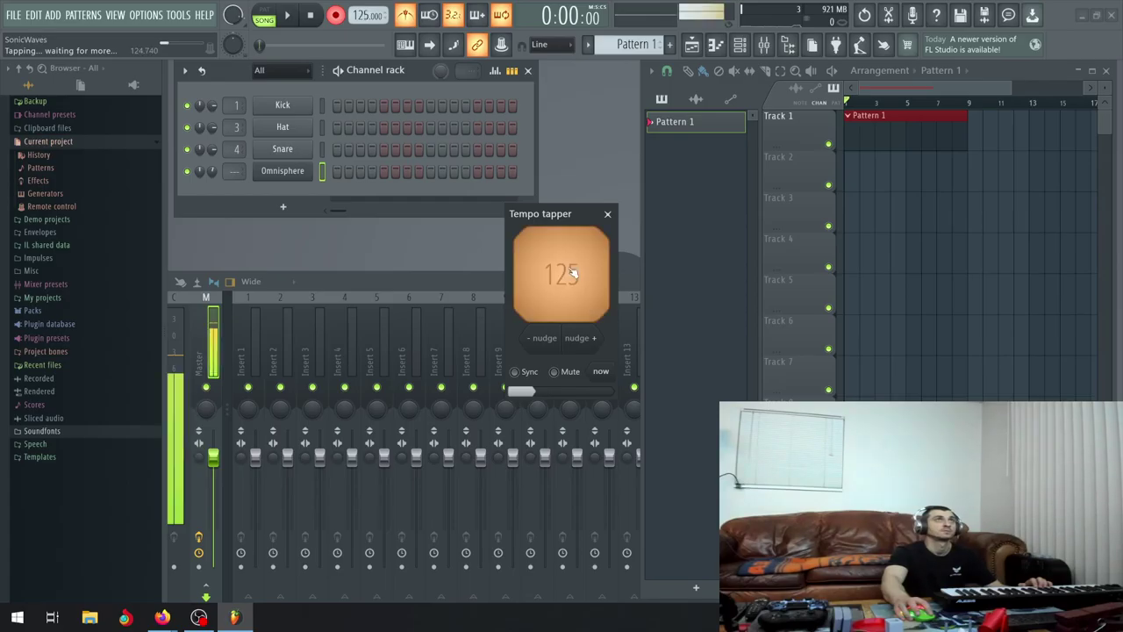
{"action": "left_click", "coordinate": [572, 273]}
{"action": "left_click", "coordinate": [572, 274]}
{"action": "left_click", "coordinate": [572, 274]}
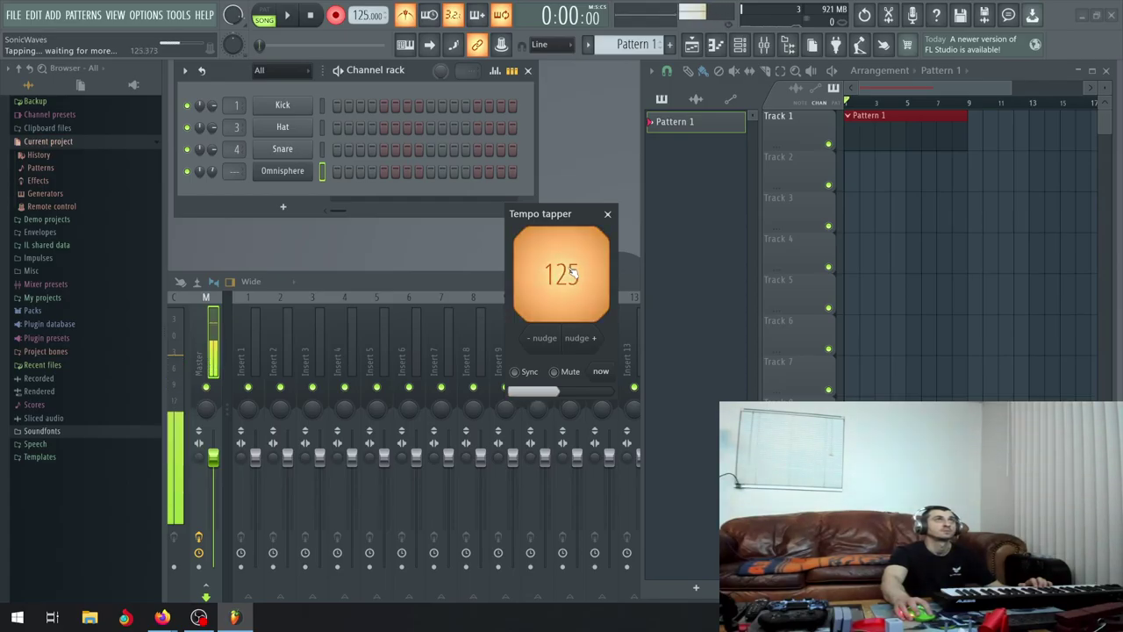
{"action": "left_click", "coordinate": [572, 274]}
{"action": "left_click", "coordinate": [572, 273]}
{"action": "left_click", "coordinate": [572, 273]}
{"action": "left_click", "coordinate": [572, 273]}
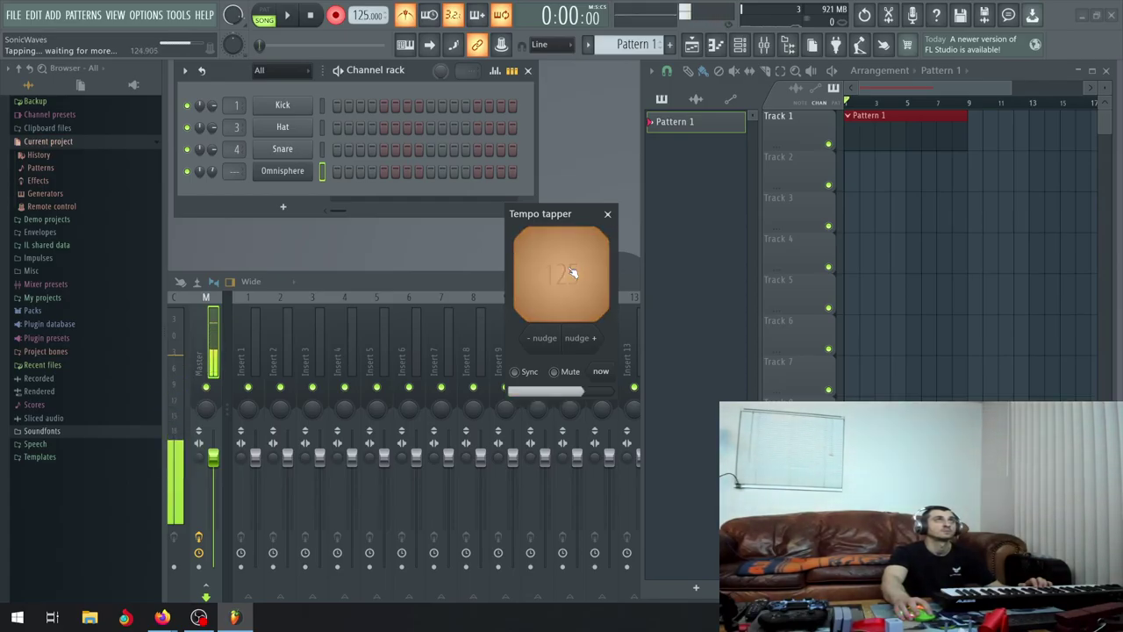
{"action": "left_click", "coordinate": [572, 274]}
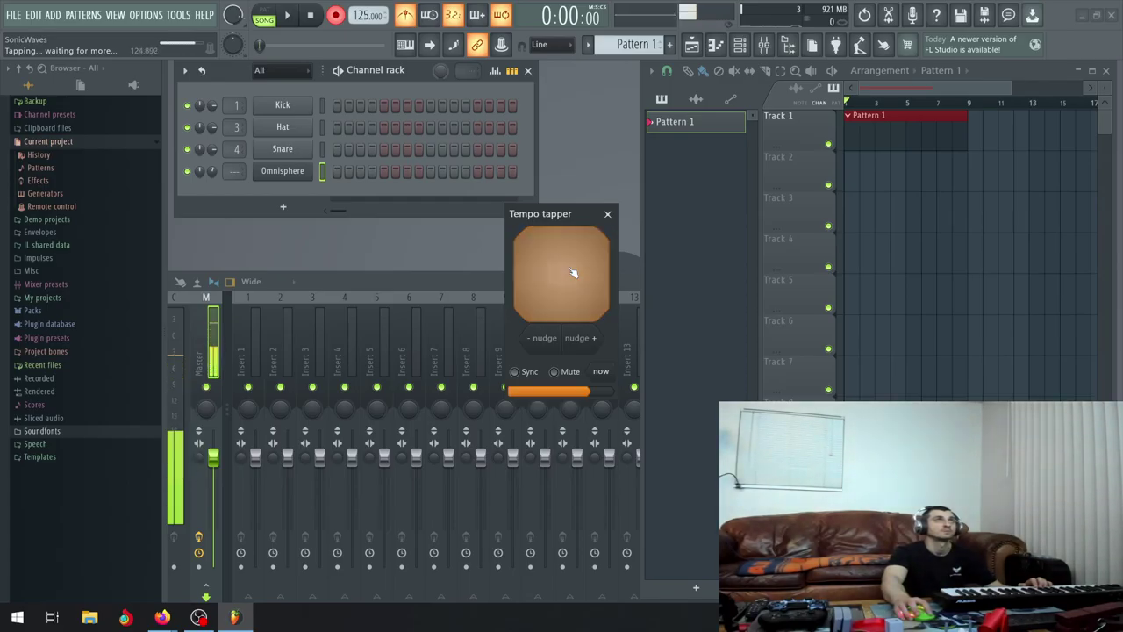
{"action": "left_click", "coordinate": [609, 215]}
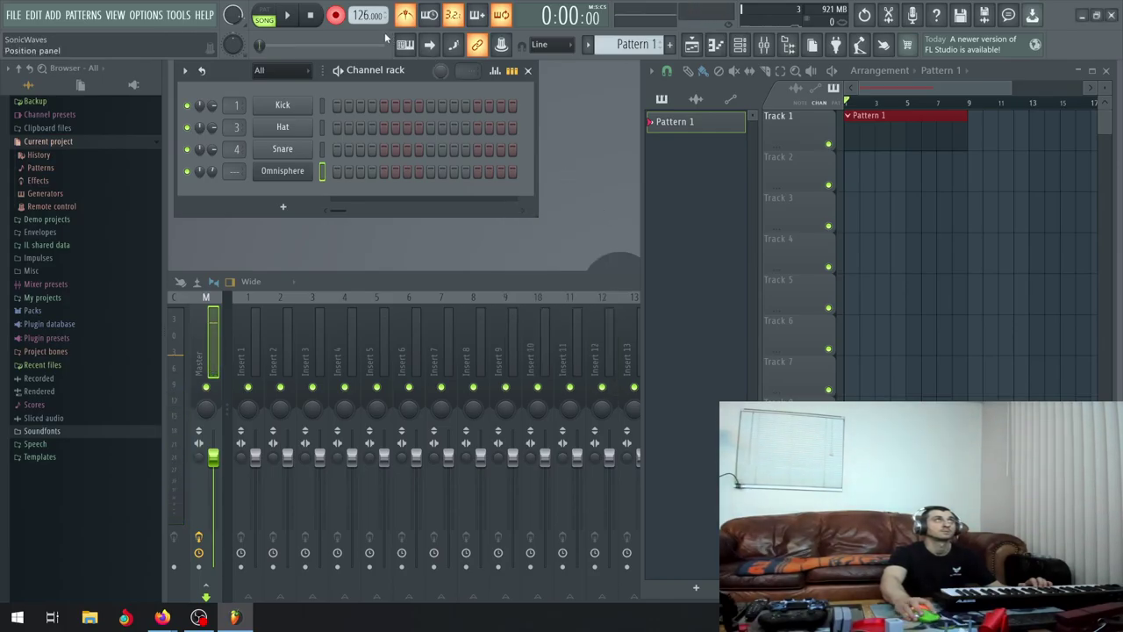
Record several trial takes of the OB6 - Unipad melody into Pattern 1, undoing the recorded notes after each take
{"action": "left_click", "coordinate": [293, 17]}
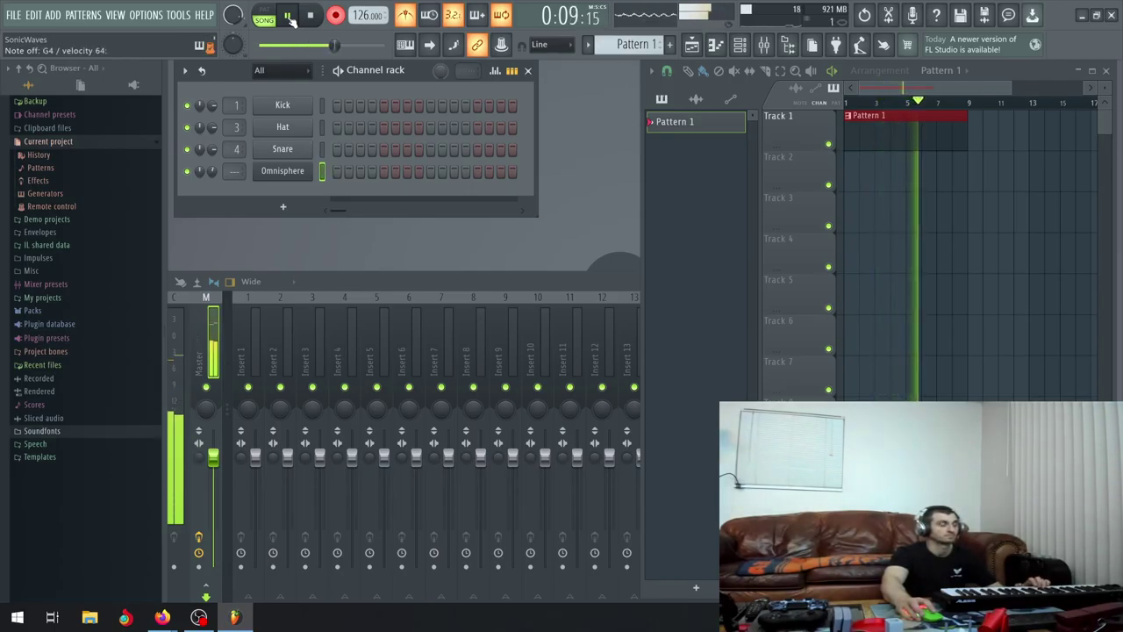
{"action": "left_click", "coordinate": [292, 17]}
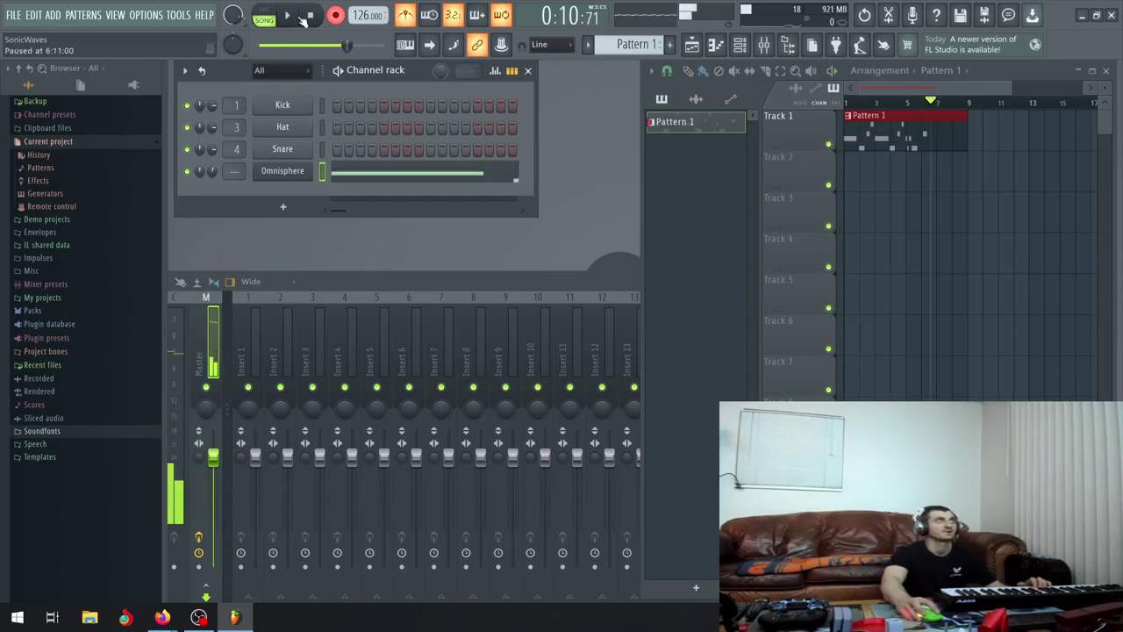
{"action": "left_click", "coordinate": [309, 17]}
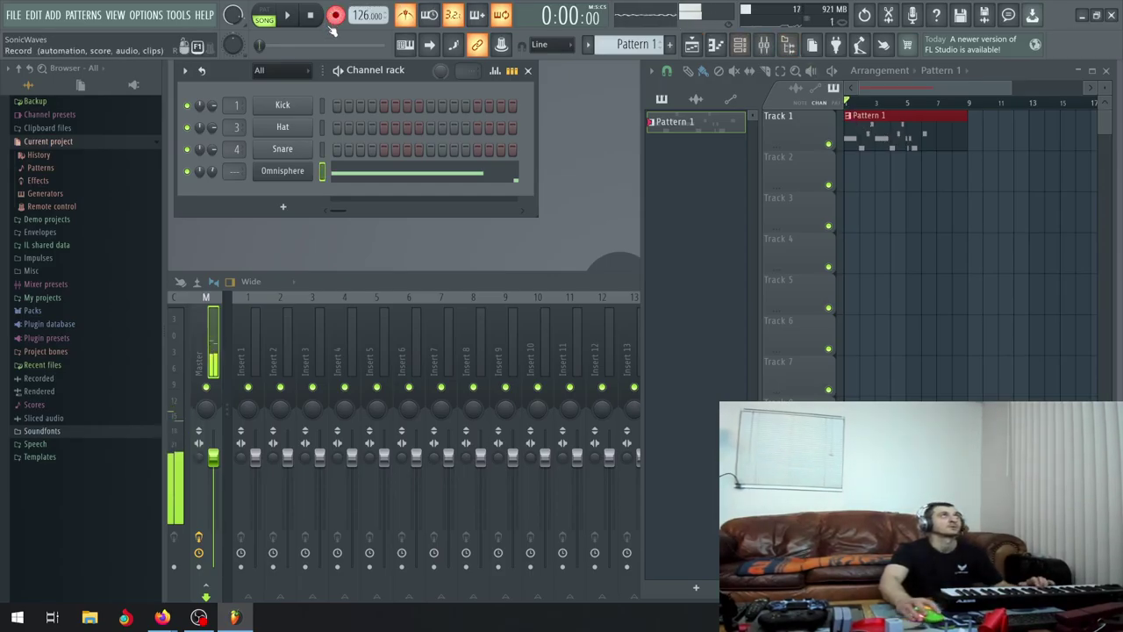
{"action": "key", "text": "ctrl+z"}
{"action": "left_click", "coordinate": [290, 16]}
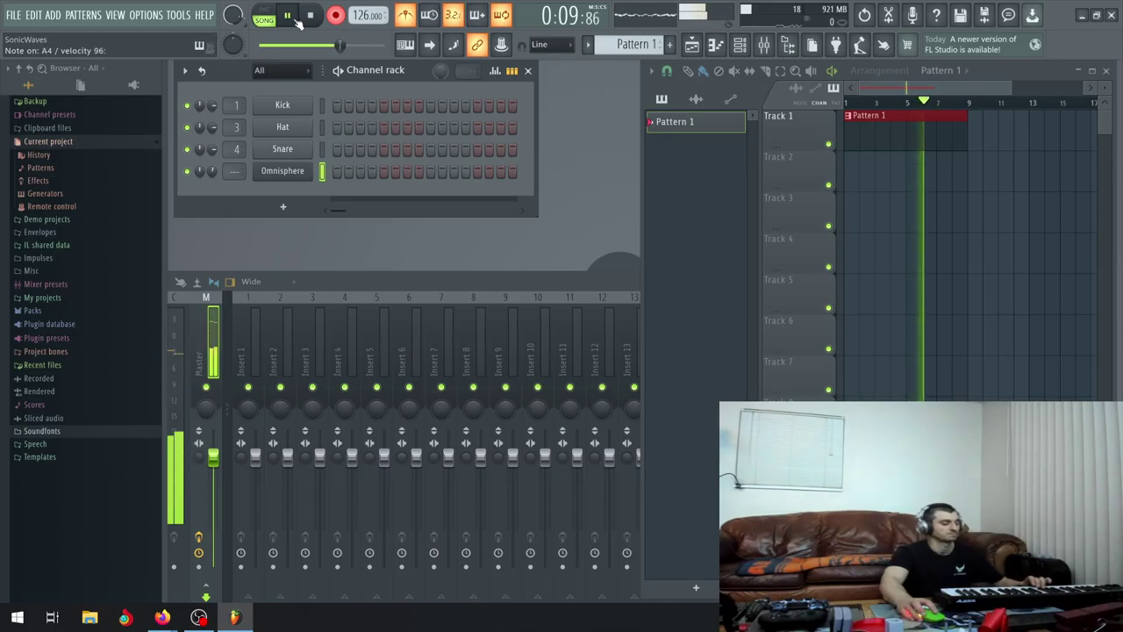
{"action": "left_click", "coordinate": [295, 18]}
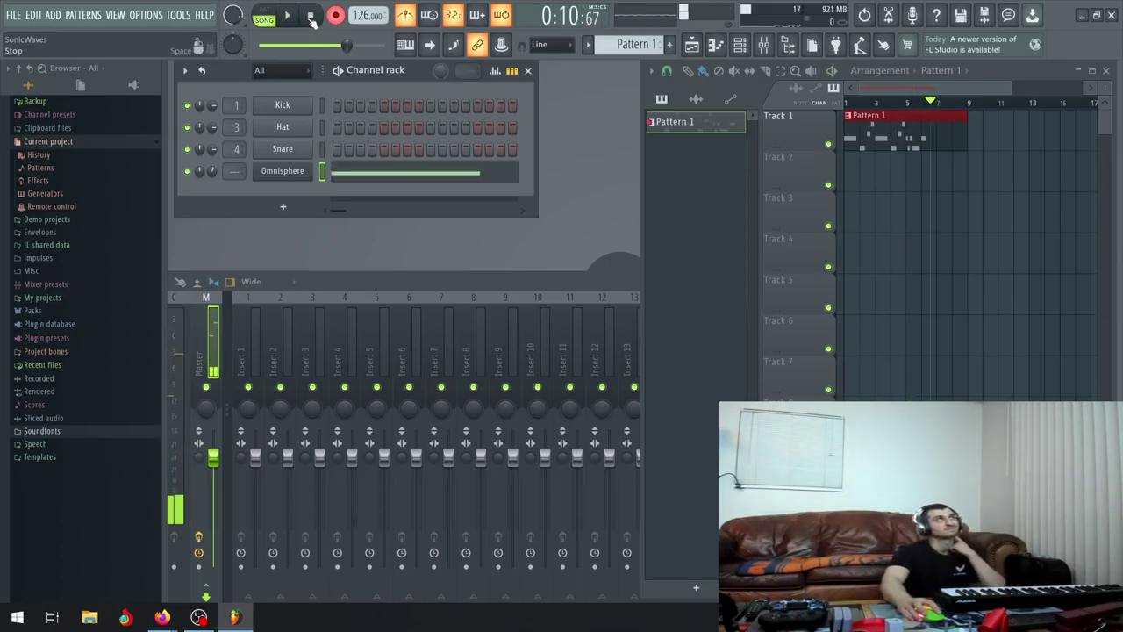
{"action": "left_click", "coordinate": [310, 18]}
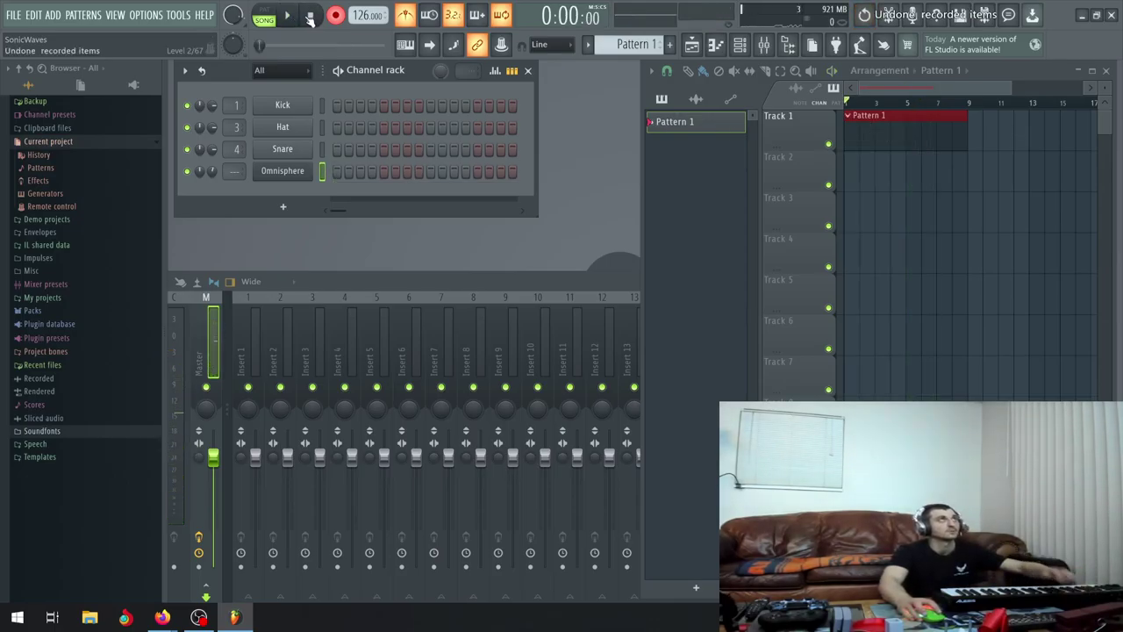
{"action": "left_click", "coordinate": [296, 18]}
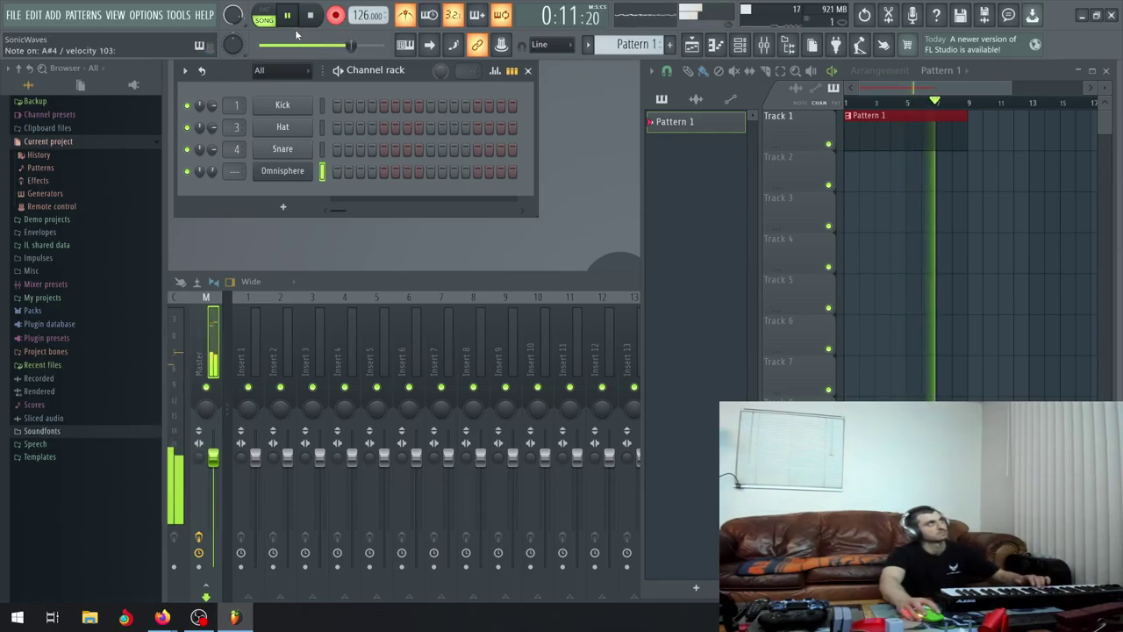
{"action": "left_click", "coordinate": [294, 21]}
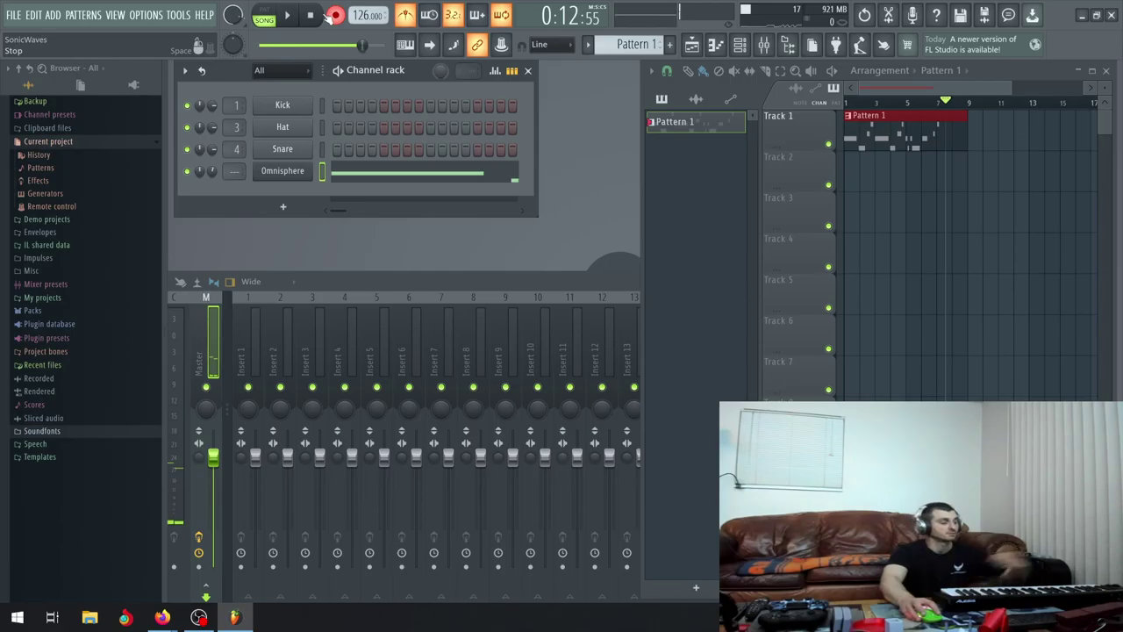
{"action": "left_click", "coordinate": [310, 15]}
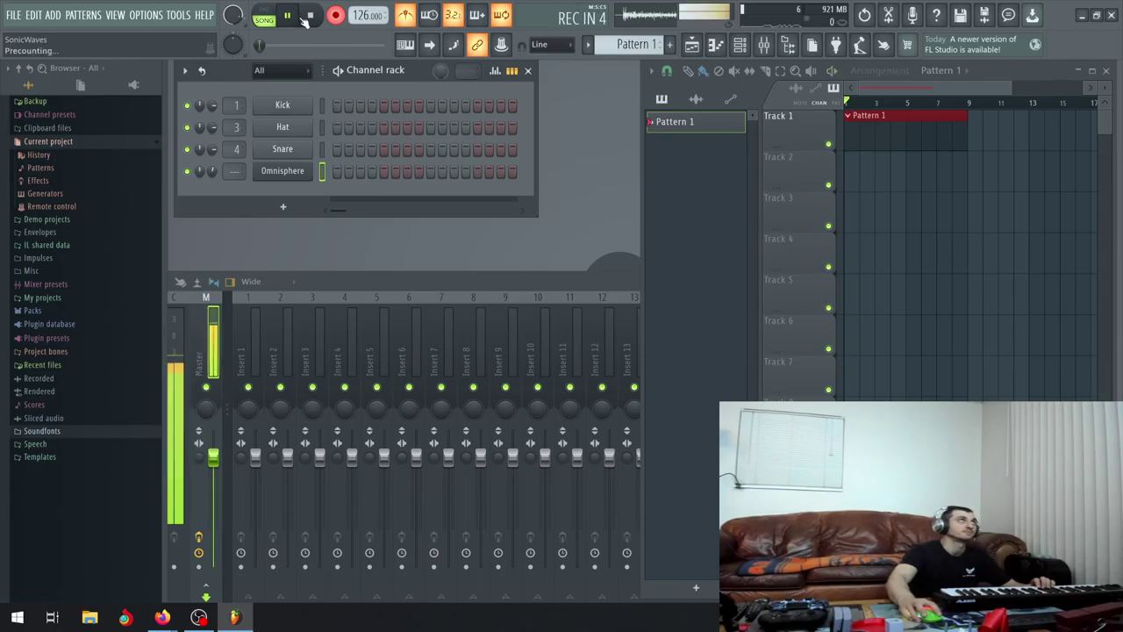
{"action": "left_click", "coordinate": [295, 18]}
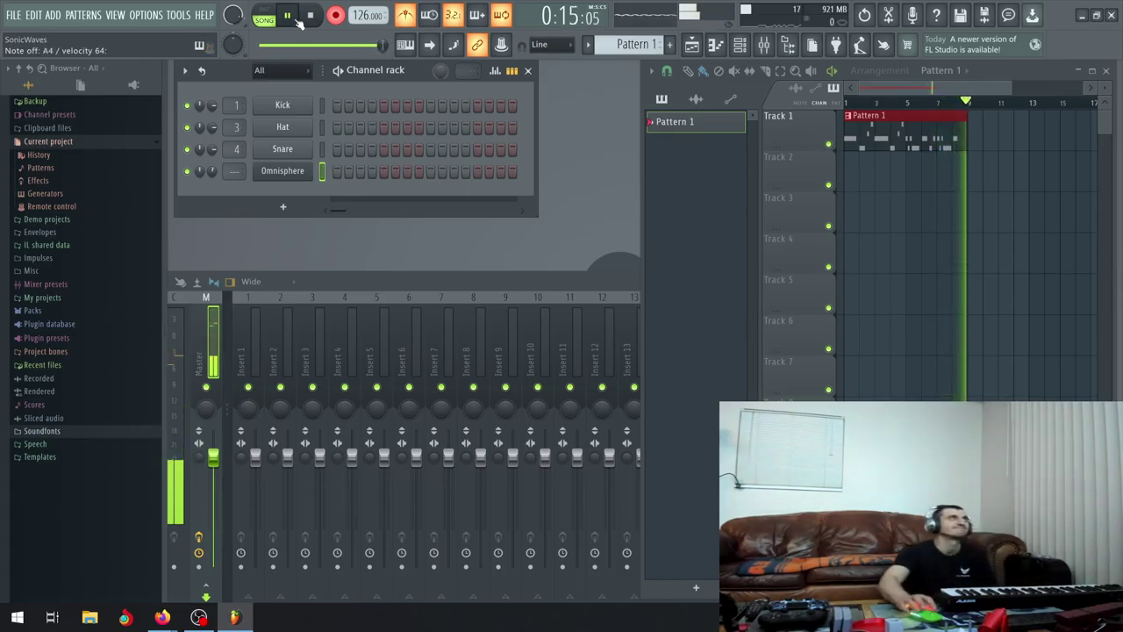
{"action": "left_click", "coordinate": [297, 19]}
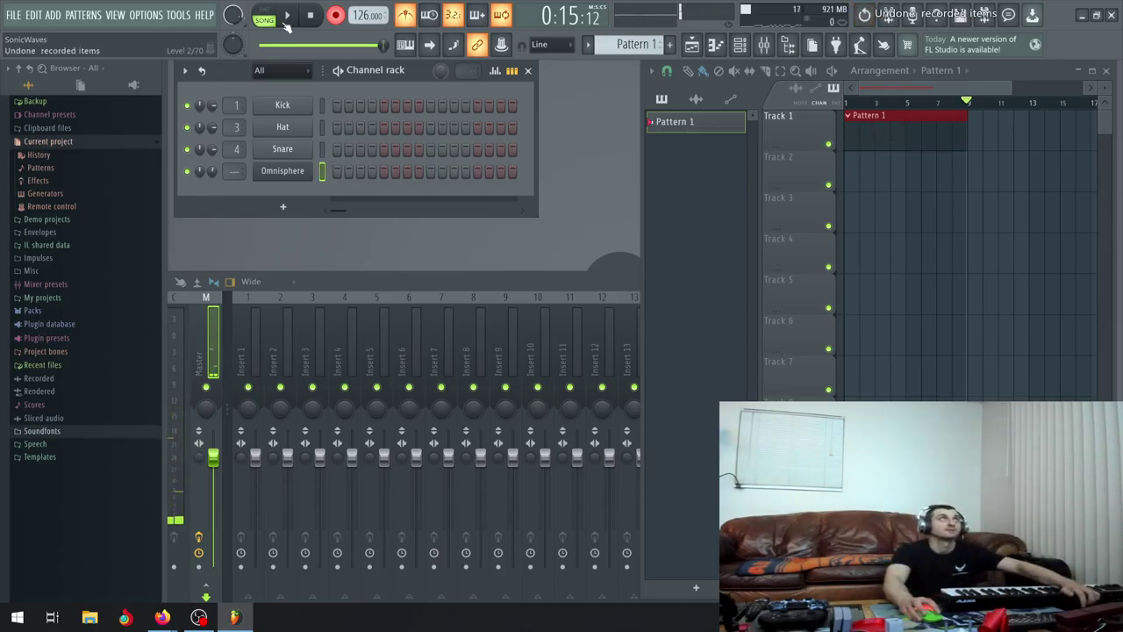
Record the full eight-bar OB6 - Unipad melody into Pattern 1, play back its start, and stop playback
{"action": "left_click", "coordinate": [295, 17]}
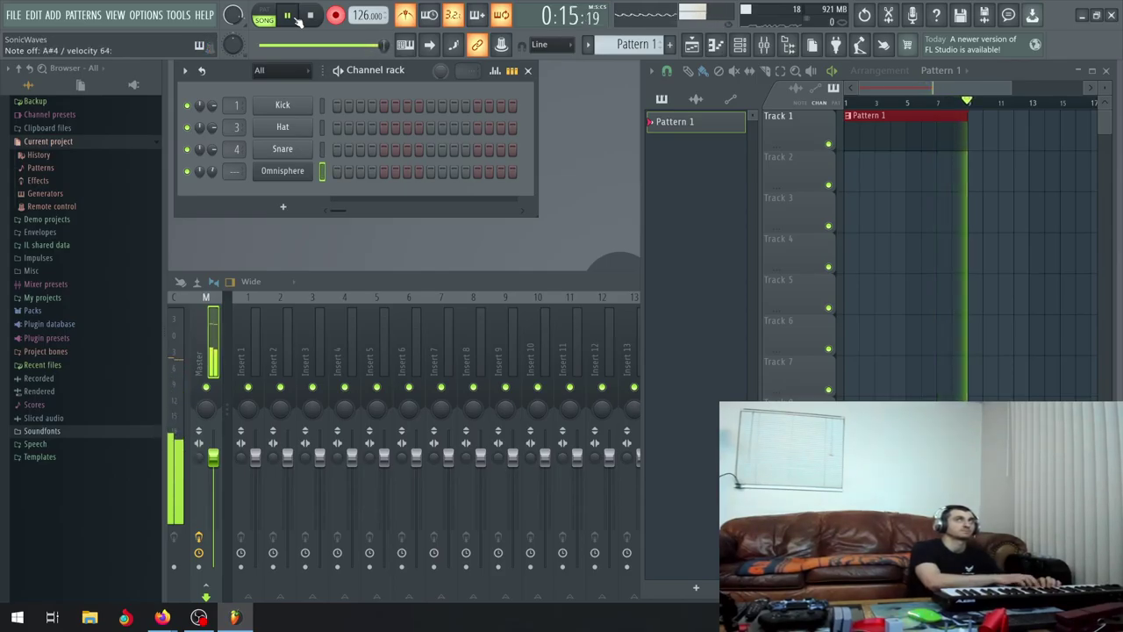
{"action": "key", "text": "space"}
{"action": "key", "text": "space"}
{"action": "left_click", "coordinate": [295, 16]}
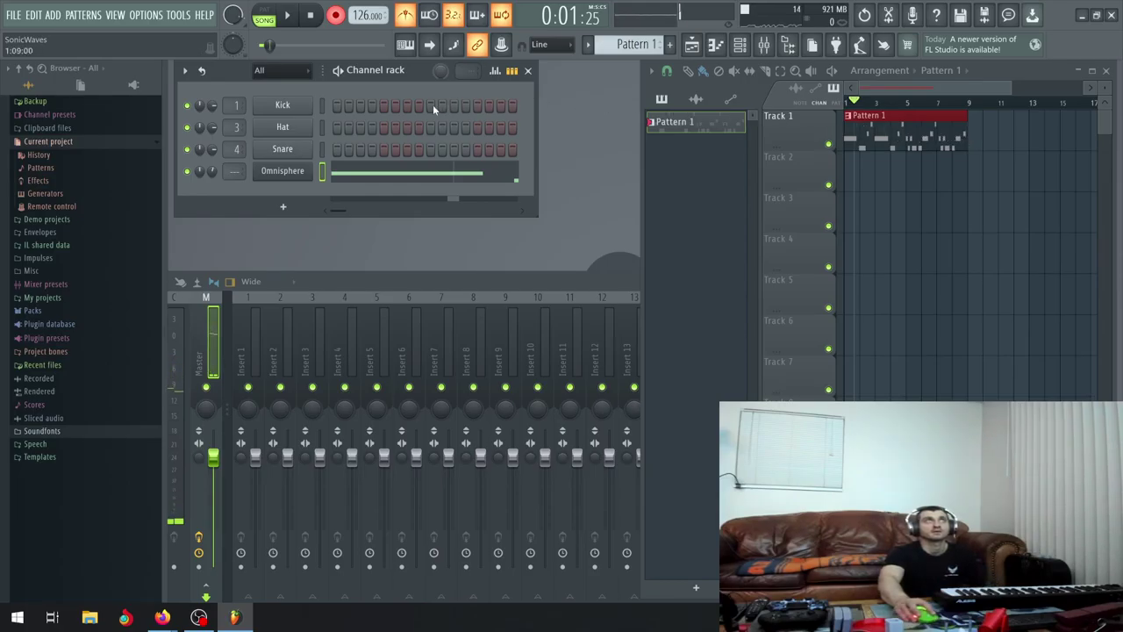
{"action": "left_click", "coordinate": [313, 16]}
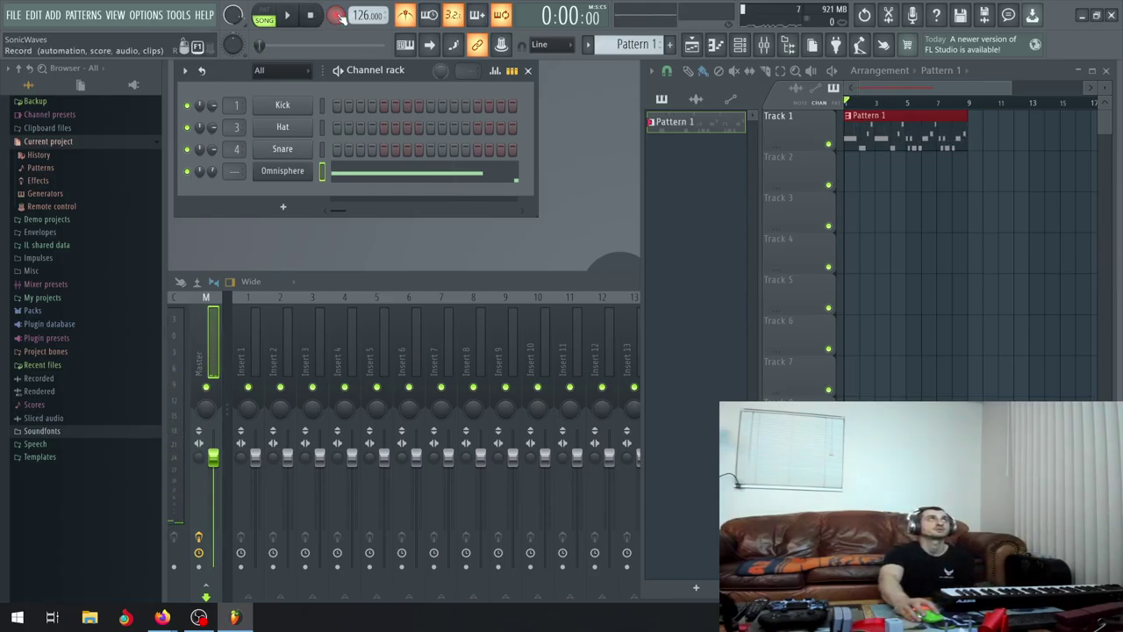
Open the recorded Omnisphere melody in the piano roll, quantize its notes with the Default template, and turn off the metronome
{"action": "left_click", "coordinate": [360, 180]}
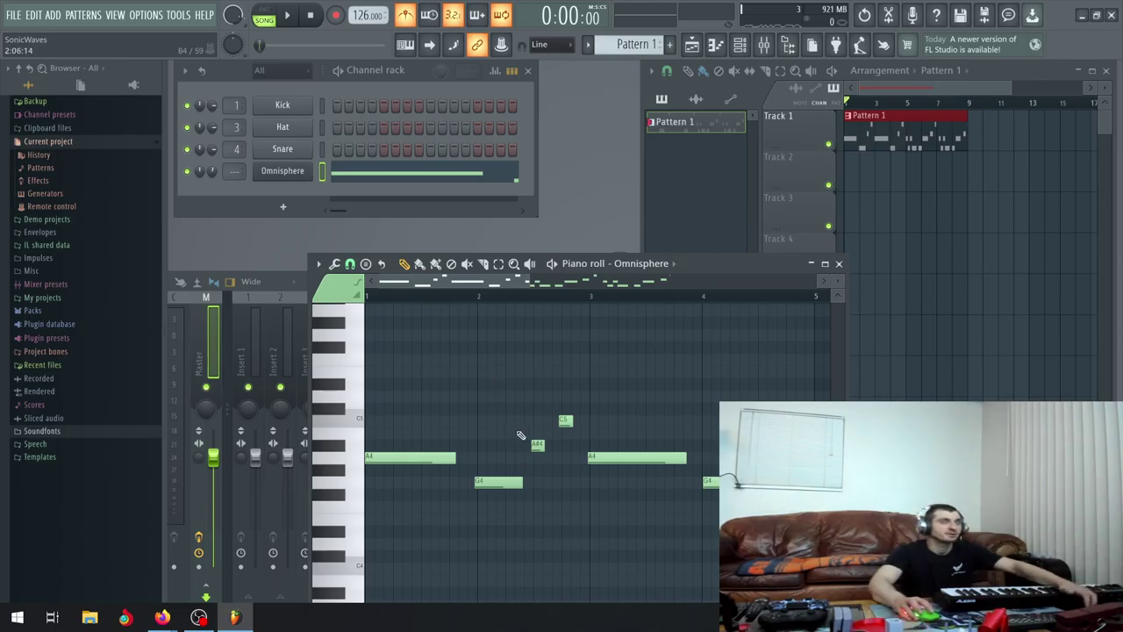
{"action": "scroll", "coordinate": [520, 436], "scroll_direction": "down", "scroll_amount": 2}
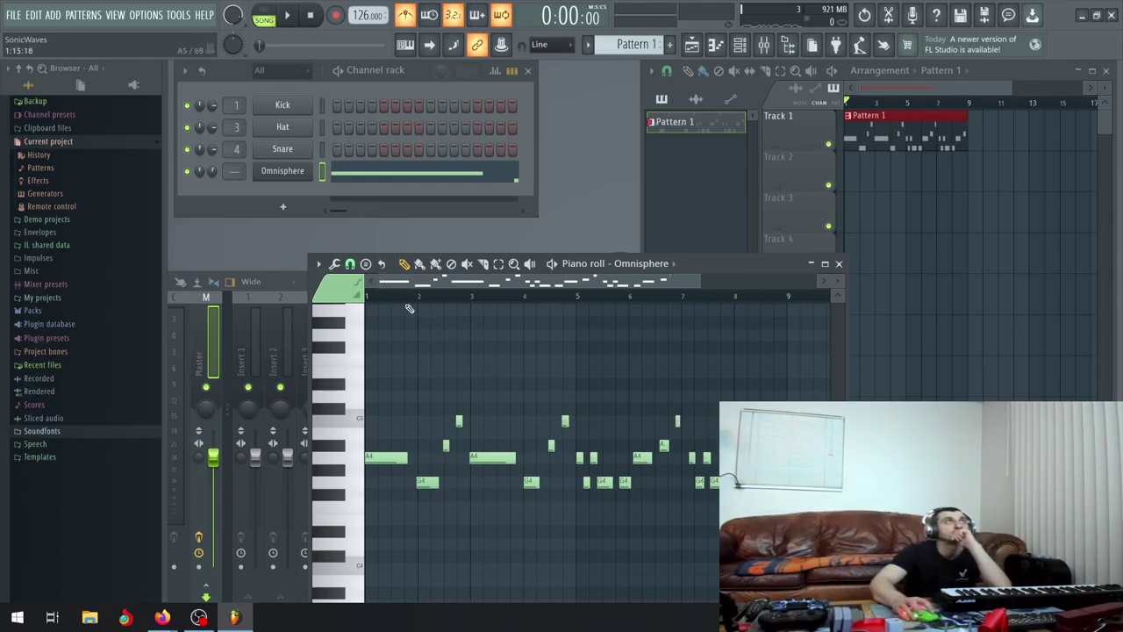
{"action": "left_click", "coordinate": [334, 264]}
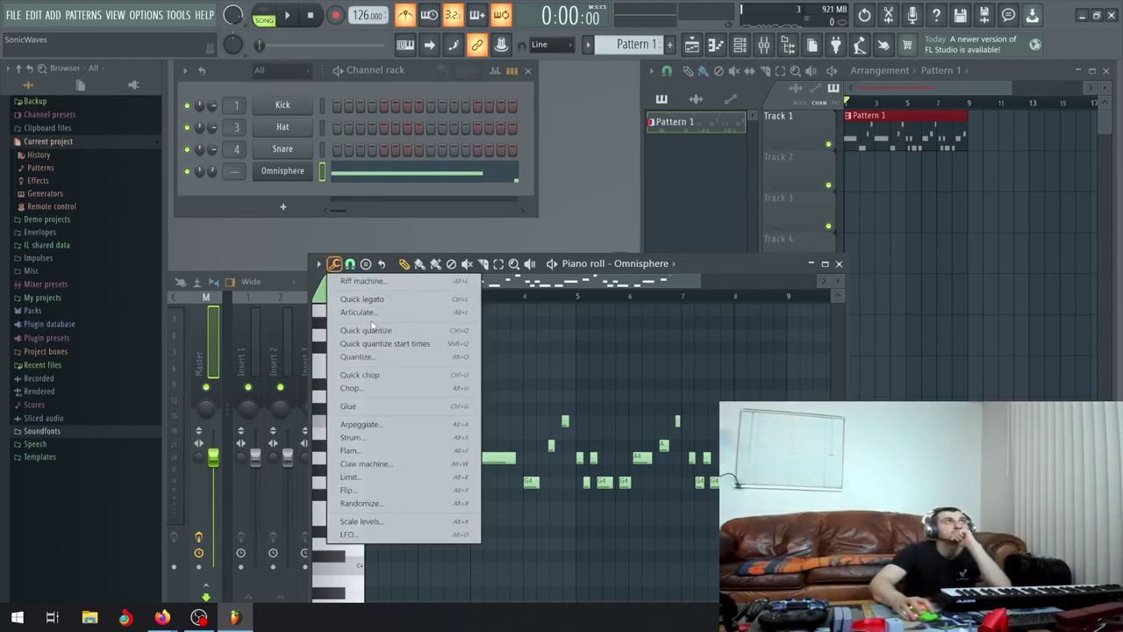
{"action": "left_click", "coordinate": [351, 357]}
{"action": "left_click", "coordinate": [637, 400]}
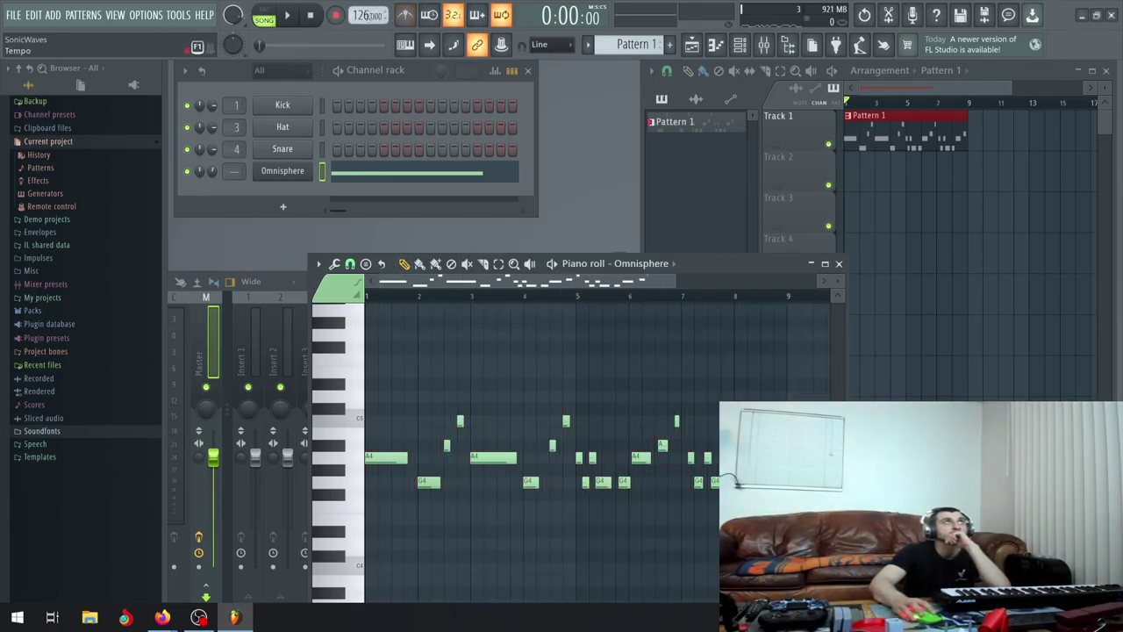
During playback, lengthen the A#4 and C5 notes ending bars 2 and 4 so each phrase connects, then stop playback
{"action": "left_click", "coordinate": [291, 18]}
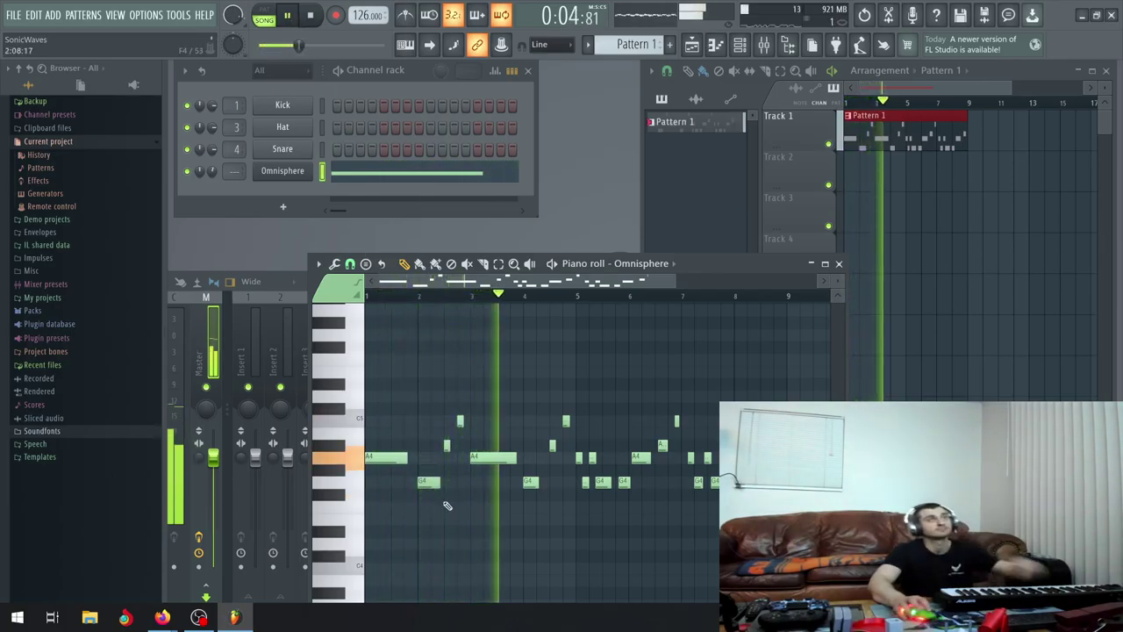
{"action": "scroll", "coordinate": [452, 445], "scroll_direction": "up", "scroll_amount": 4}
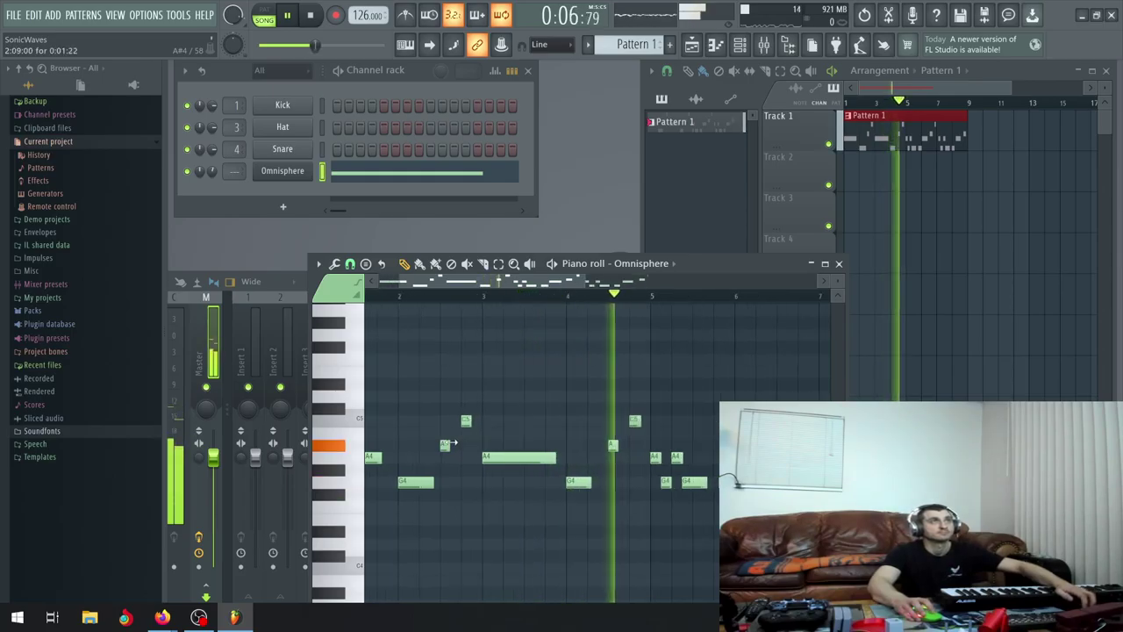
{"action": "left_click_drag", "start_coordinate": [479, 421], "coordinate": [497, 422]}
{"action": "left_click_drag", "start_coordinate": [656, 402], "coordinate": [704, 452]}
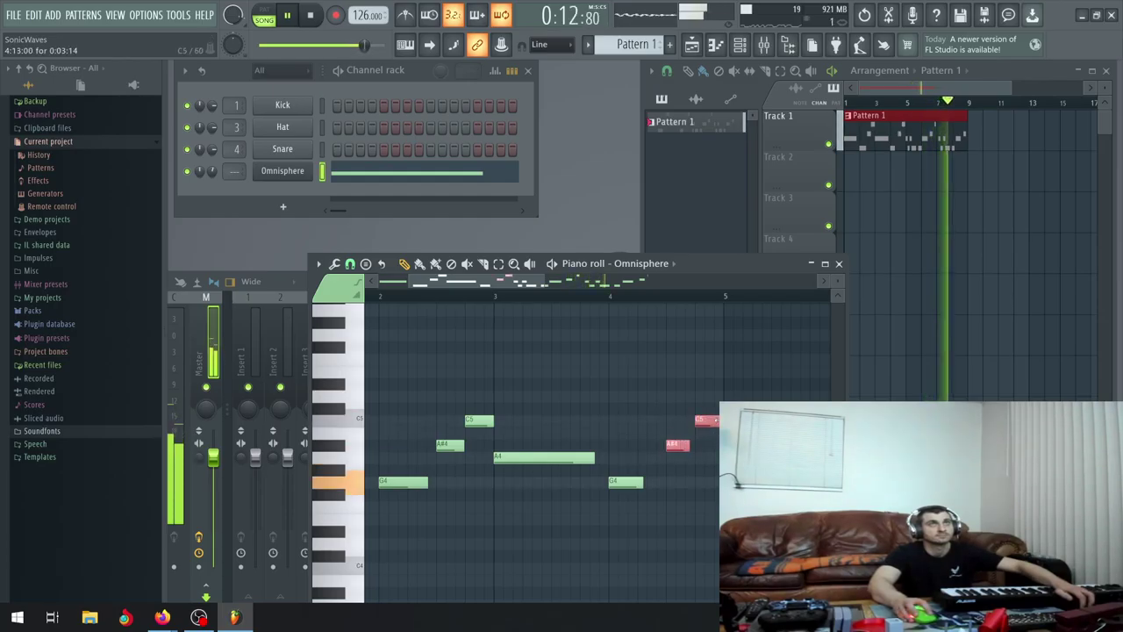
{"action": "scroll", "coordinate": [709, 439], "scroll_direction": "down", "scroll_amount": 4}
{"action": "scroll", "coordinate": [709, 443], "scroll_direction": "down", "scroll_amount": 2}
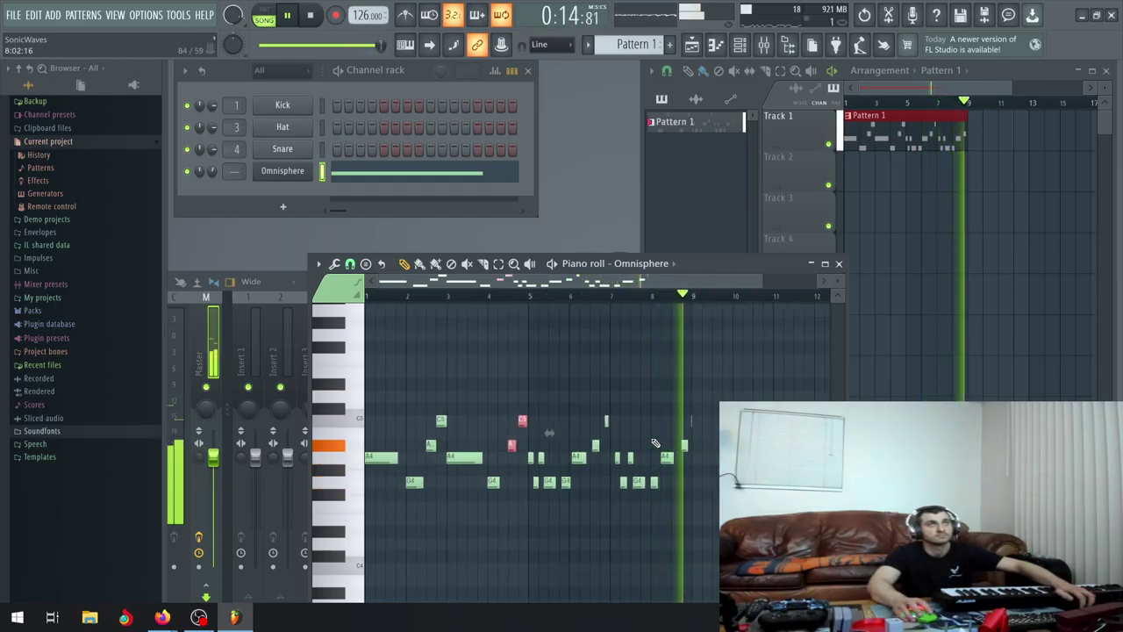
{"action": "key", "text": "space"}
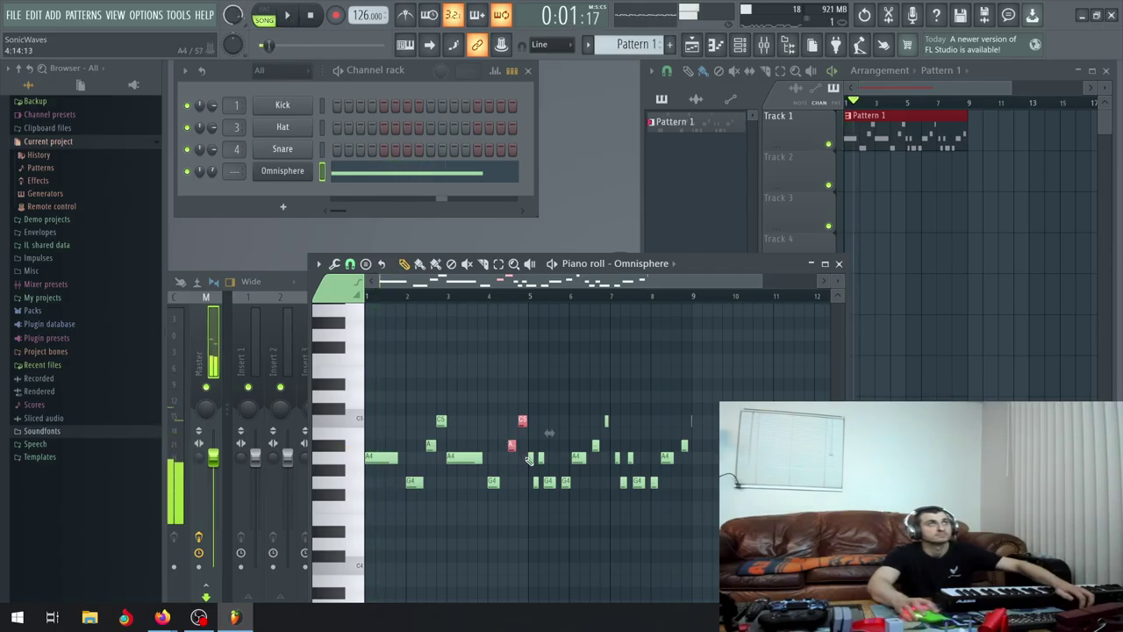
Adjust the start position of the last G4 note in bar 5, keeping it shortly before bar 6
{"action": "scroll", "coordinate": [544, 478], "scroll_direction": "up", "scroll_amount": 6}
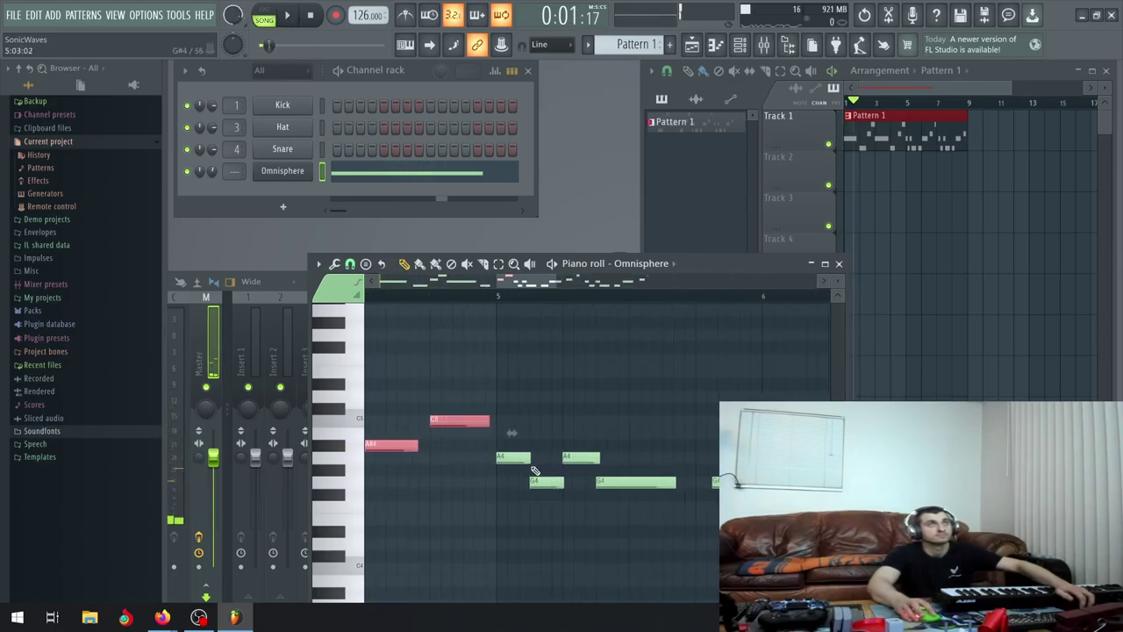
{"action": "left_click", "coordinate": [533, 459]}
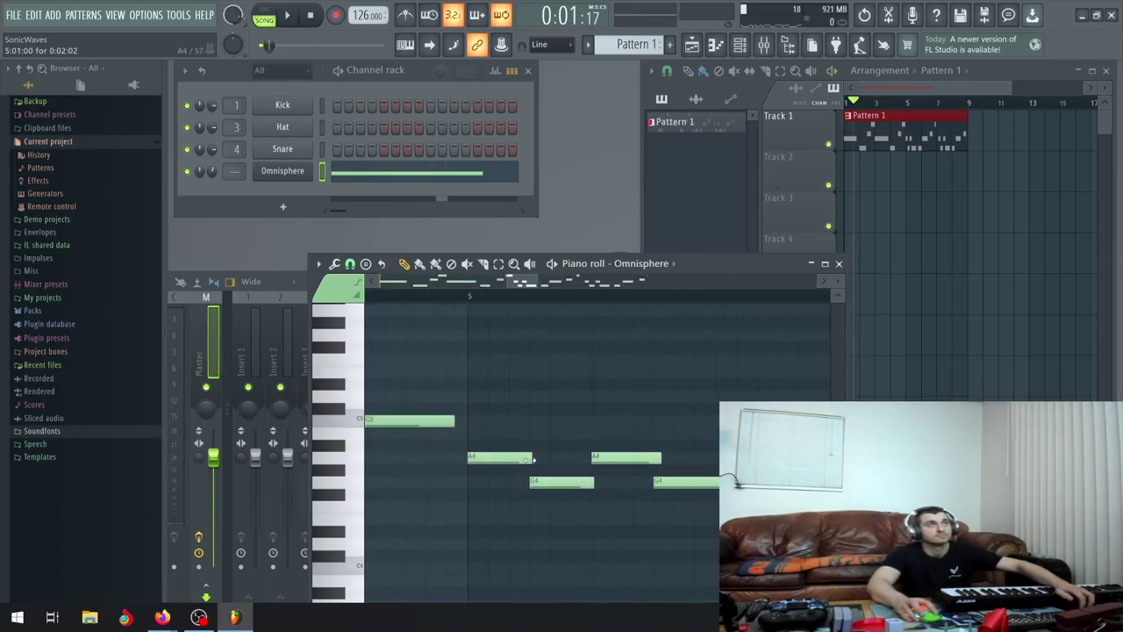
{"action": "scroll", "coordinate": [671, 497], "scroll_direction": "right", "scroll_amount": 4}
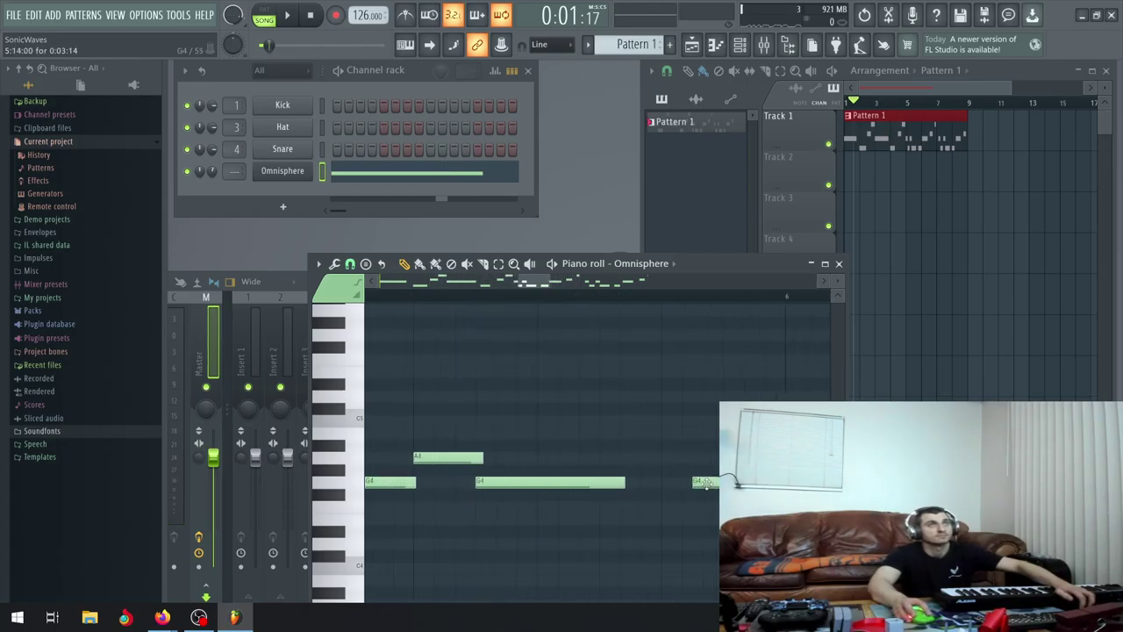
{"action": "left_click", "coordinate": [705, 484]}
{"action": "double_click", "coordinate": [705, 483]}
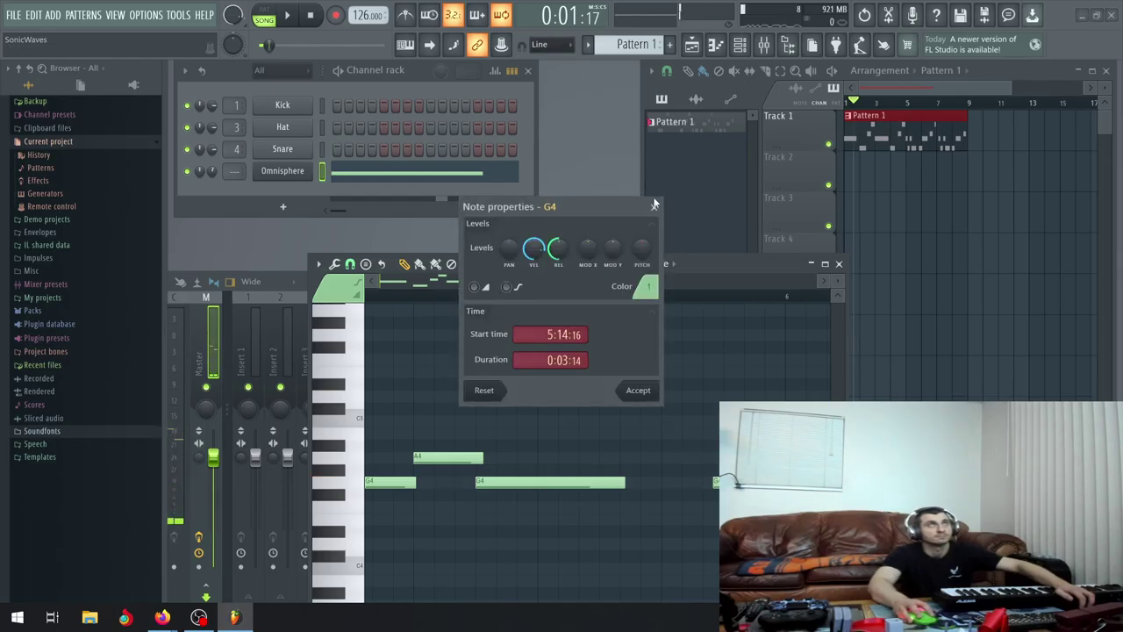
{"action": "left_click", "coordinate": [653, 206]}
{"action": "left_click", "coordinate": [700, 481]}
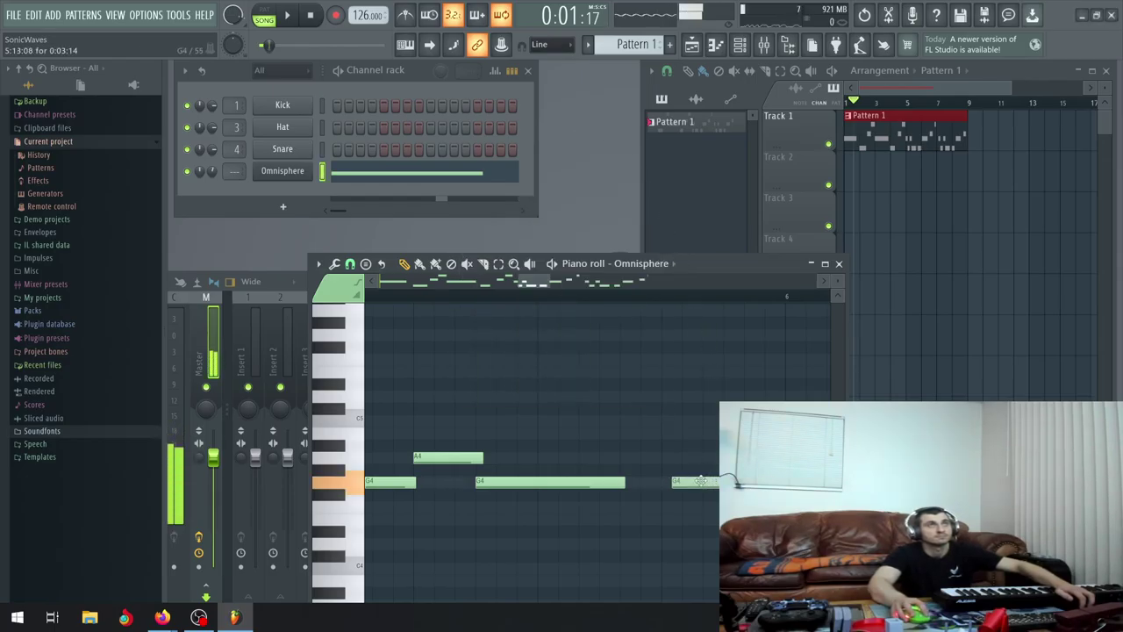
{"action": "right_click", "coordinate": [687, 481]}
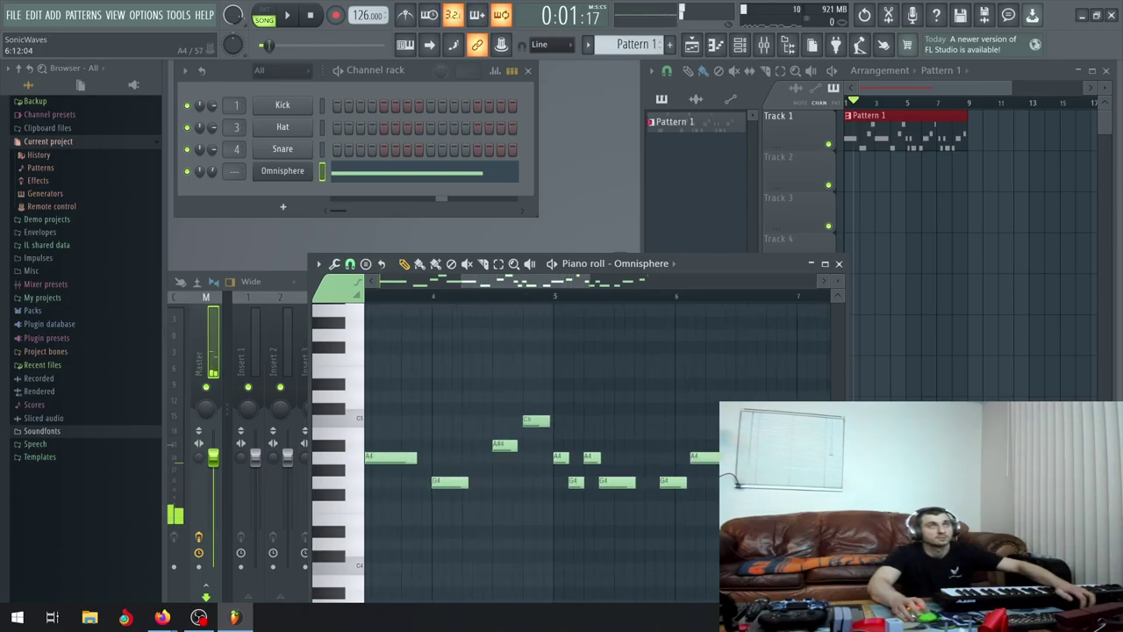
{"action": "left_click_drag", "start_coordinate": [586, 458], "coordinate": [568, 458]}
{"action": "left_click_drag", "start_coordinate": [513, 483], "coordinate": [485, 479]}
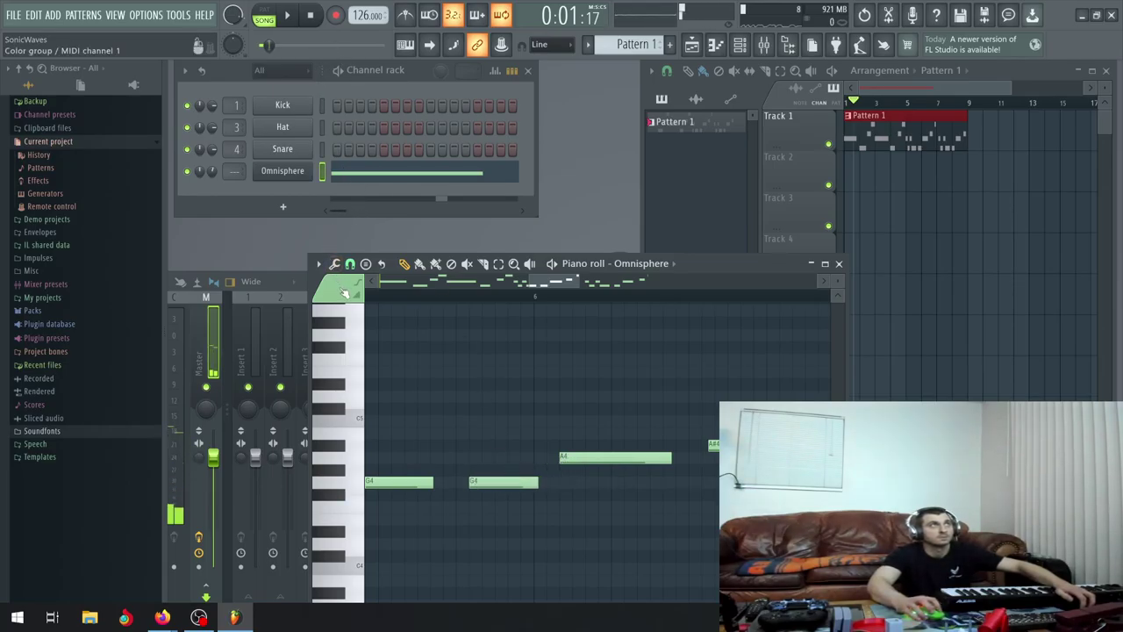
Quantize the melody notes again with the Default quantizer template to tighten the G4 and A4 around bar 6
{"action": "left_click", "coordinate": [333, 263]}
{"action": "left_click", "coordinate": [367, 357]}
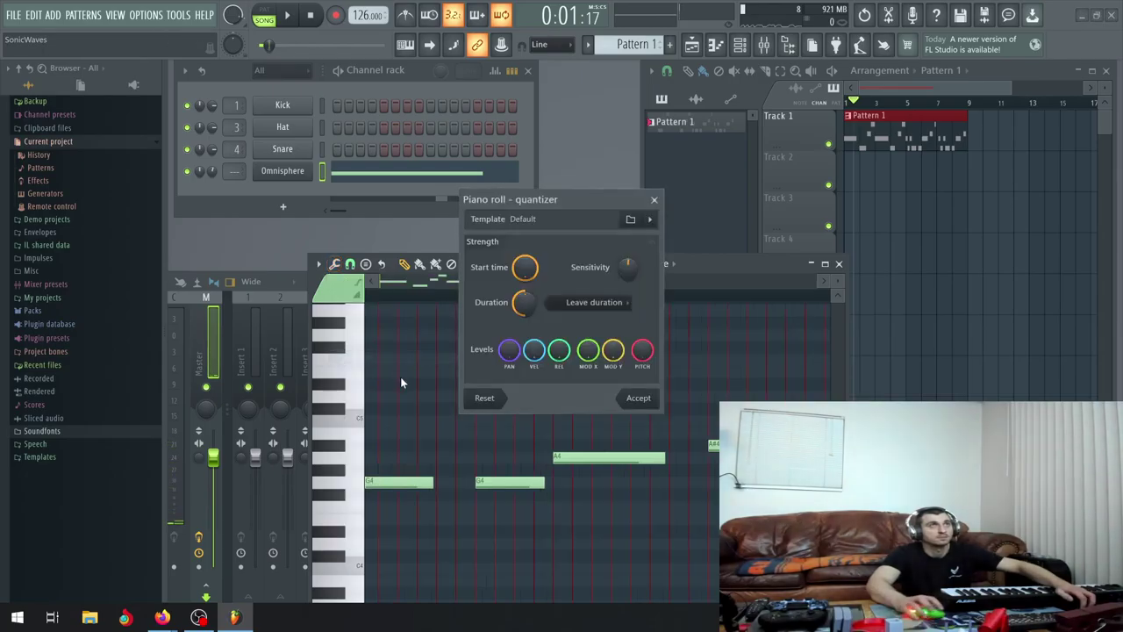
{"action": "left_click", "coordinate": [641, 397]}
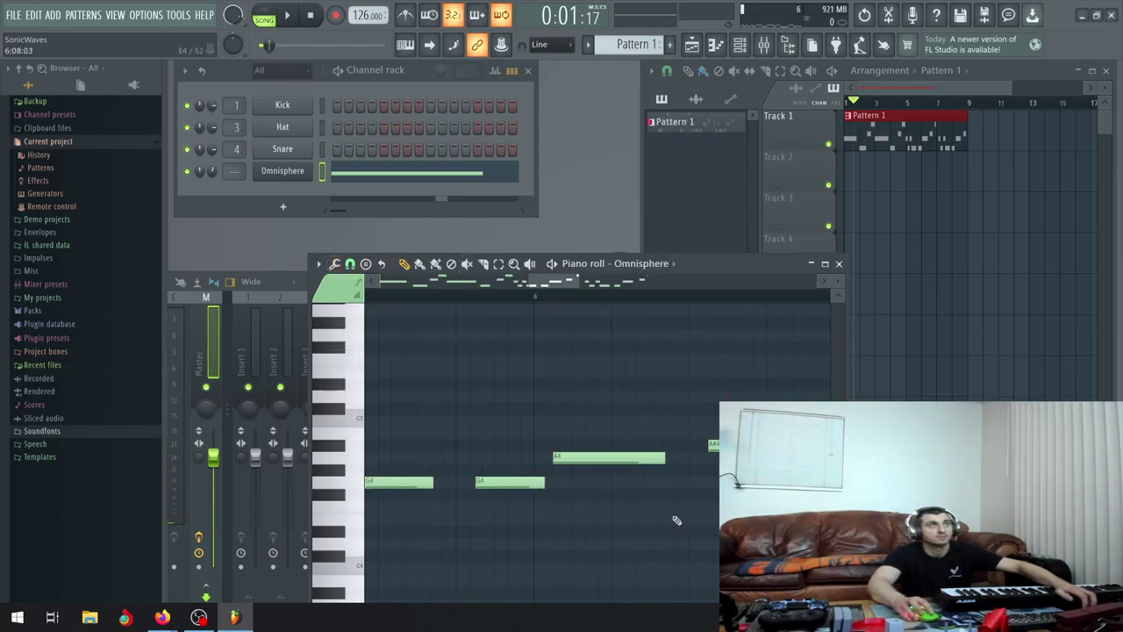
Place the C5 note at the end of bar 6 directly after the A#4 and lengthen it towards bar 7
{"action": "scroll", "coordinate": [676, 520], "scroll_direction": "down", "scroll_amount": 4}
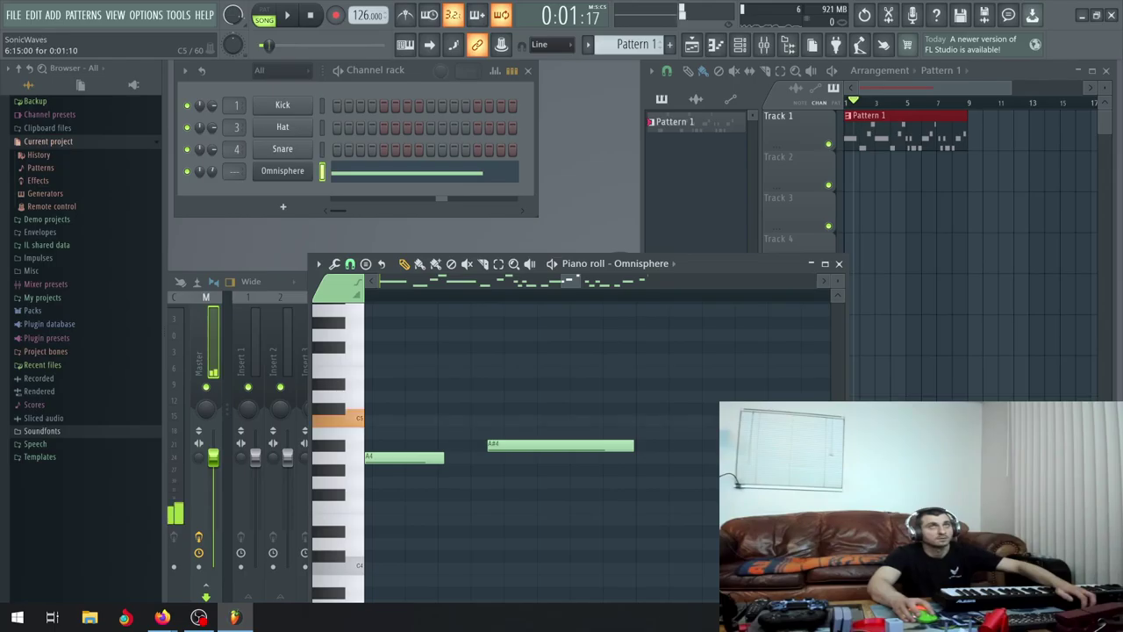
{"action": "scroll", "coordinate": [678, 440], "scroll_direction": "down", "scroll_amount": 2}
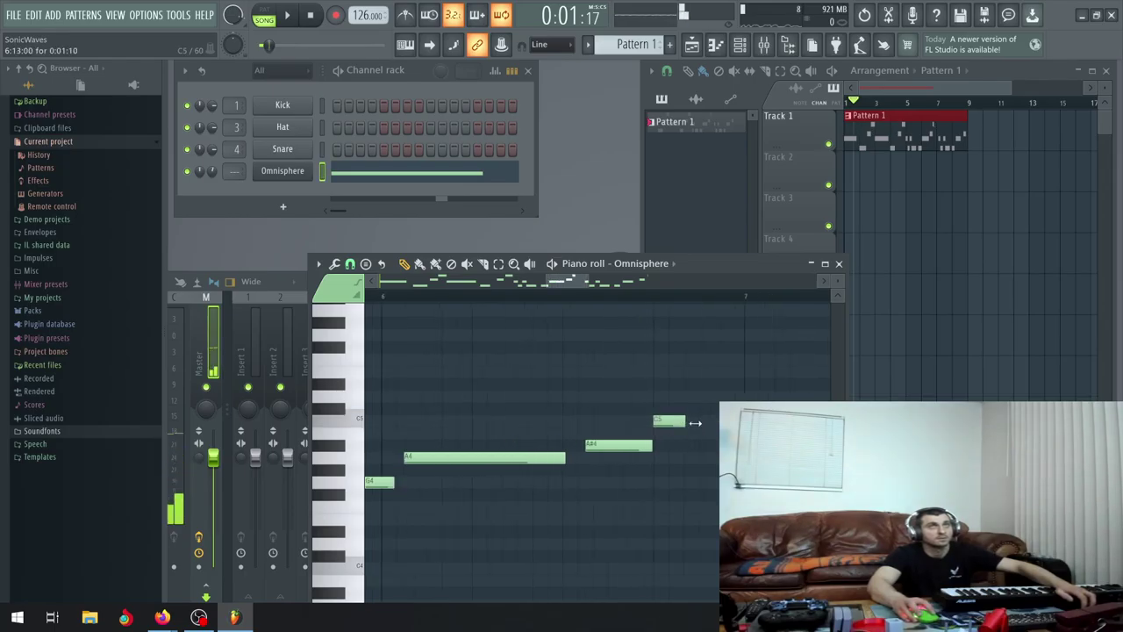
{"action": "scroll", "coordinate": [570, 439], "scroll_direction": "down", "scroll_amount": 2}
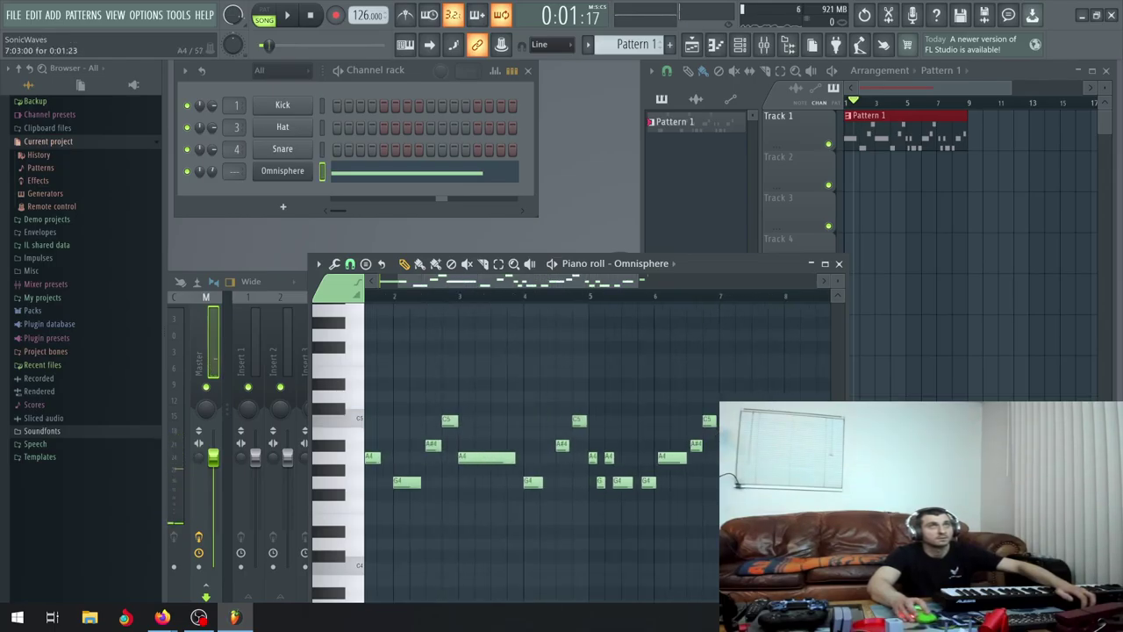
Align bar 7's opening A4, G4, A4, G4 notes with the bar's beginning, placing the G4 notes at 7:03:00 and 7:07:00
{"action": "scroll", "coordinate": [693, 468], "scroll_direction": "up", "scroll_amount": 2}
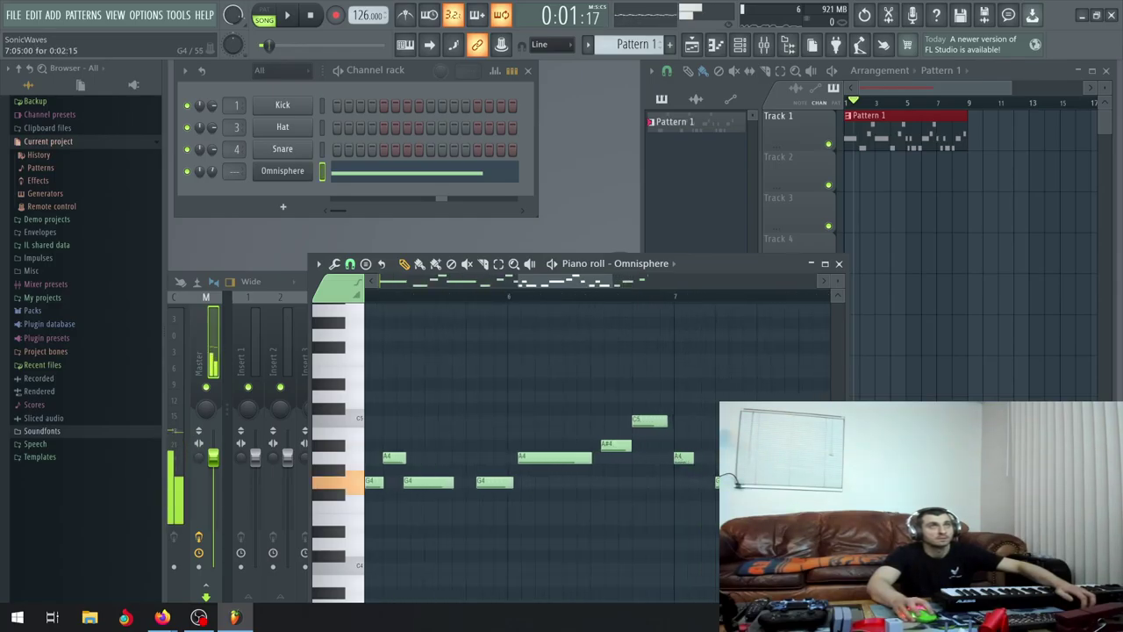
{"action": "scroll", "coordinate": [701, 468], "scroll_direction": "up", "scroll_amount": 3}
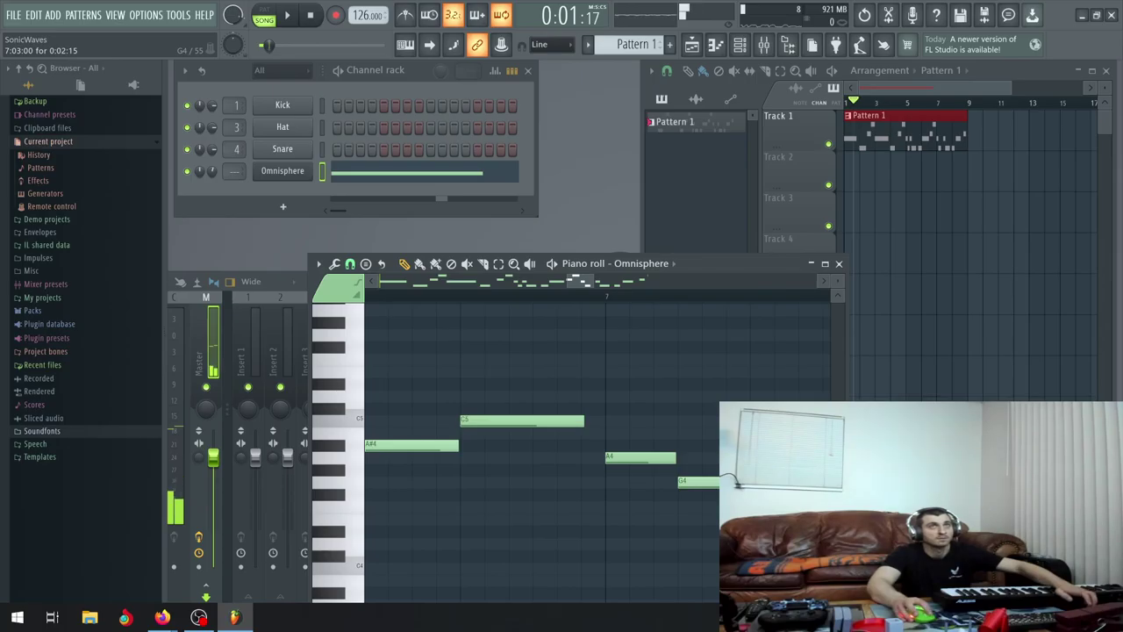
{"action": "scroll", "coordinate": [542, 447], "scroll_direction": "down", "scroll_amount": 3}
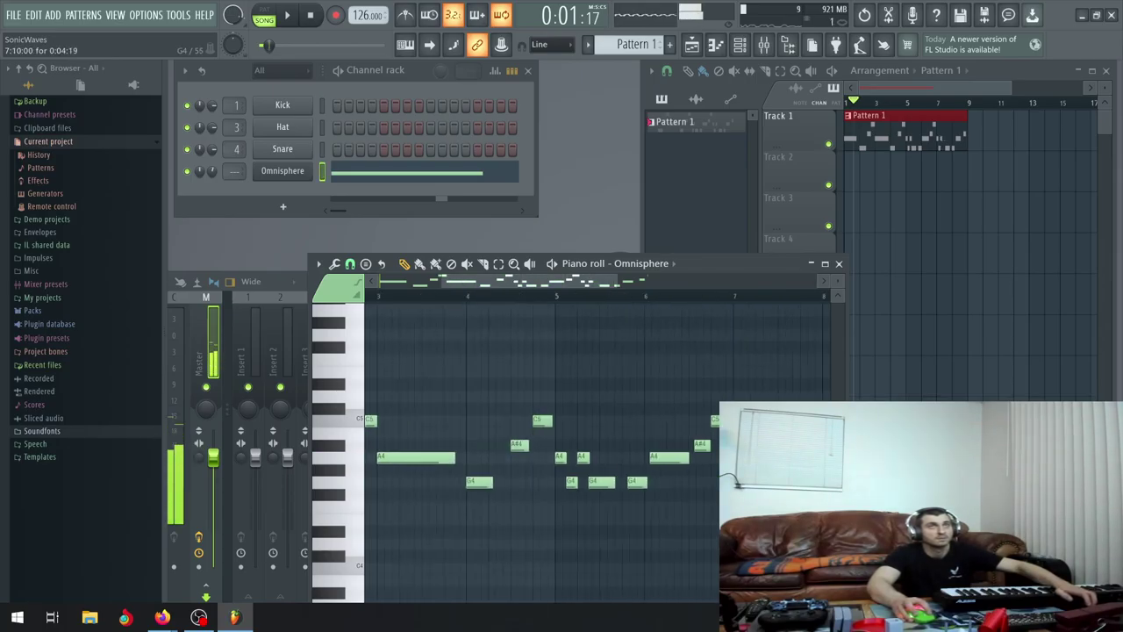
{"action": "scroll", "coordinate": [680, 461], "scroll_direction": "up", "scroll_amount": 3}
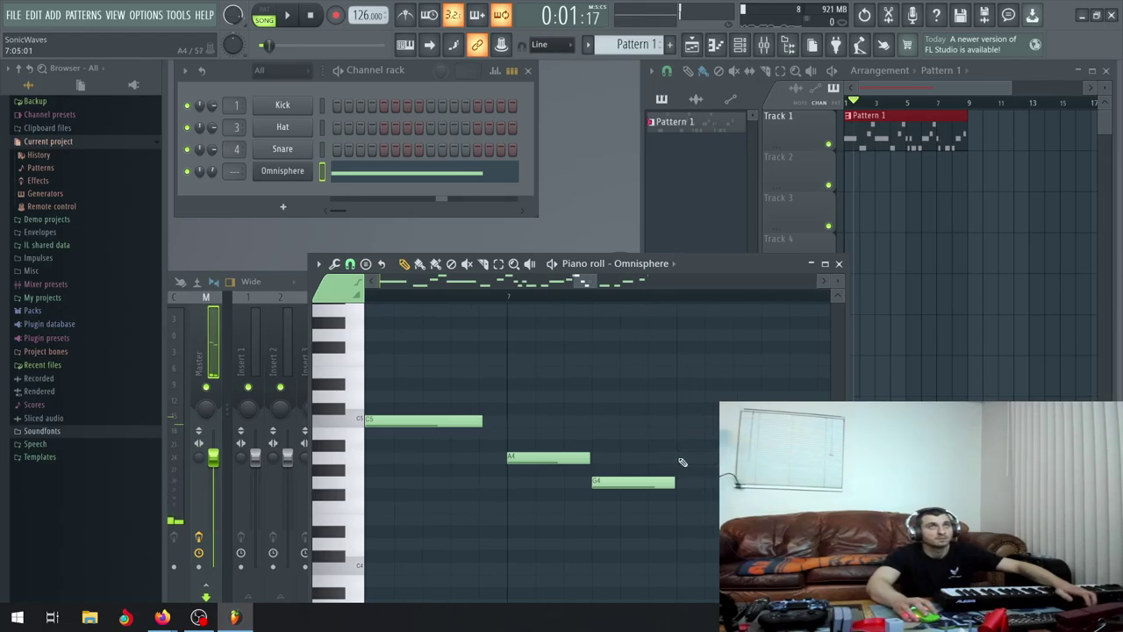
{"action": "scroll", "coordinate": [682, 462], "scroll_direction": "down", "scroll_amount": 3}
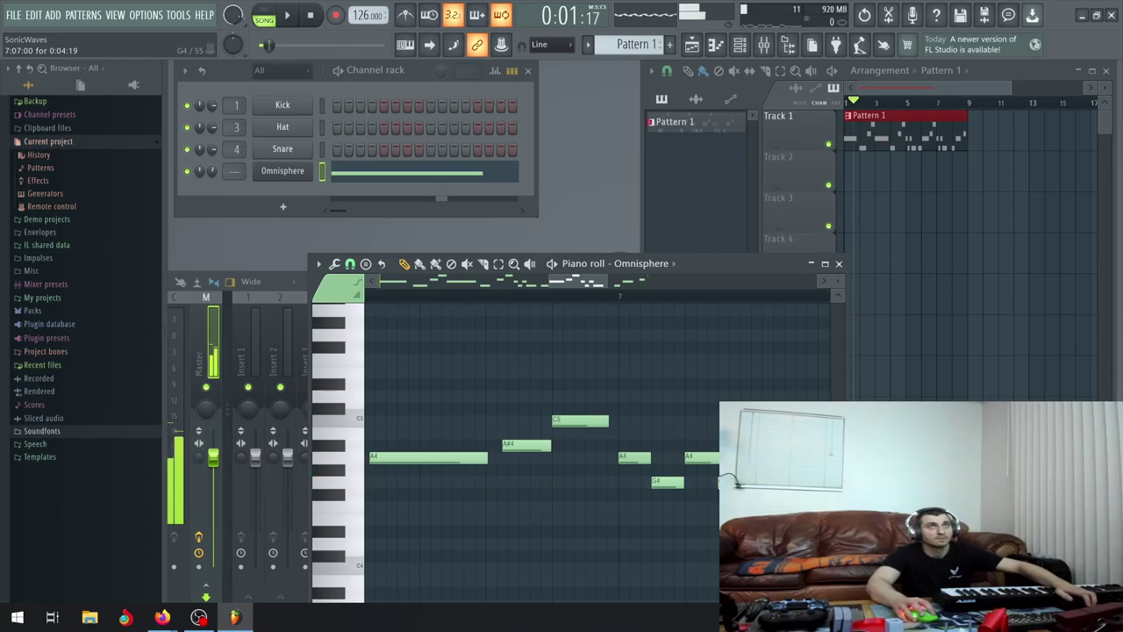
Move the G4 note at the start of bar 8 back to 7:14:08 and requantize the melody with the default settings
{"action": "scroll", "coordinate": [660, 503], "scroll_direction": "down", "scroll_amount": 3}
{"action": "scroll", "coordinate": [698, 499], "scroll_direction": "up", "scroll_amount": 2}
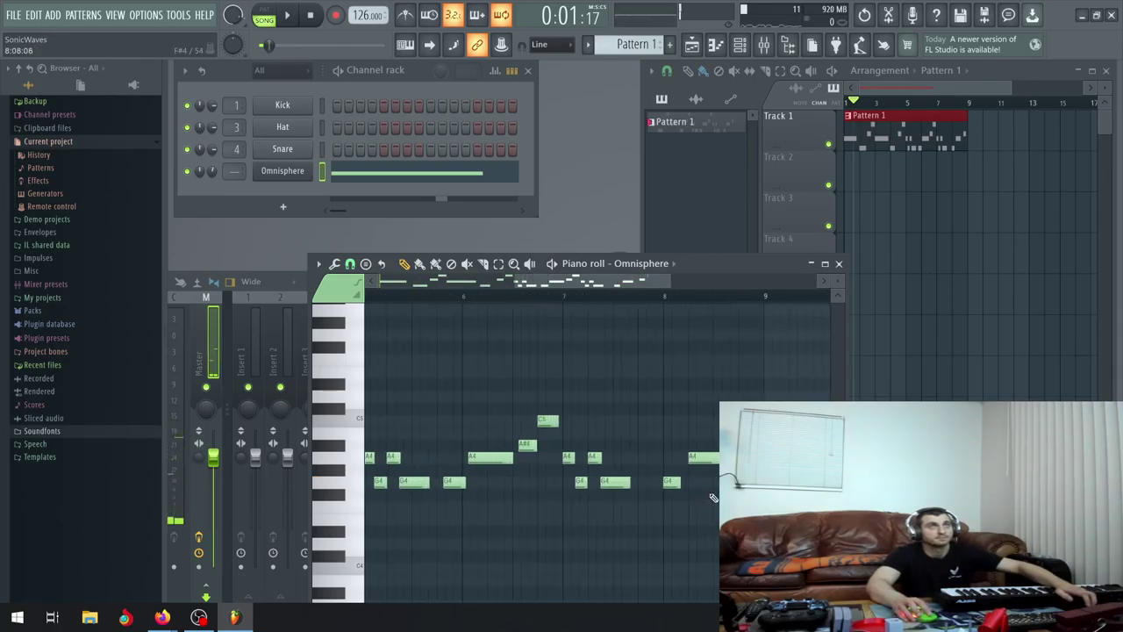
{"action": "scroll", "coordinate": [660, 496], "scroll_direction": "up", "scroll_amount": 4}
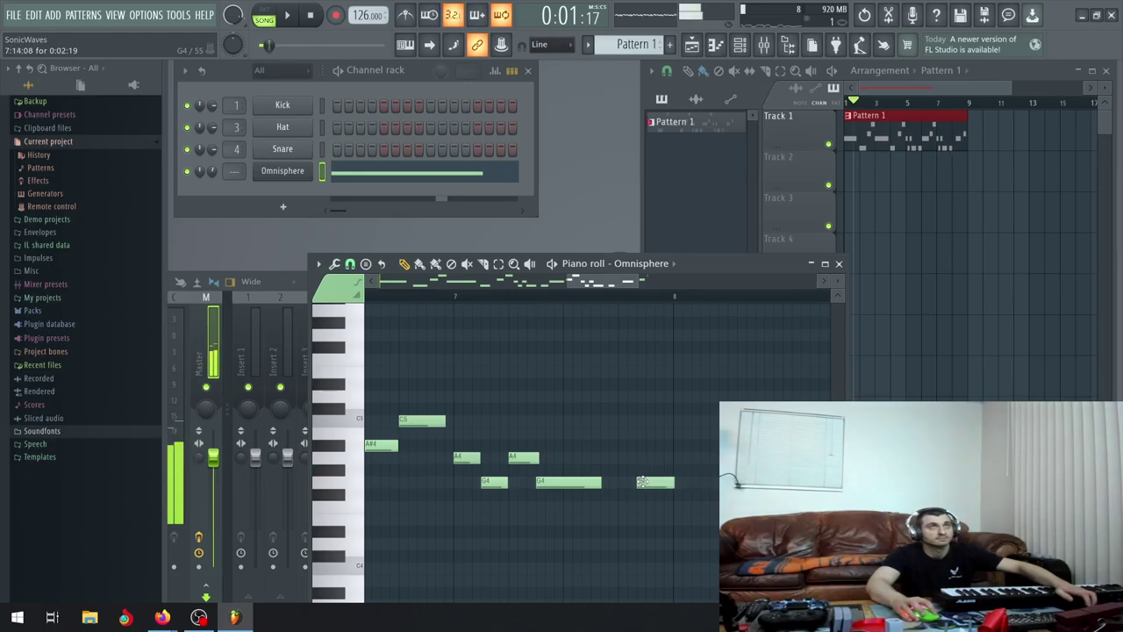
{"action": "left_click", "coordinate": [335, 263]}
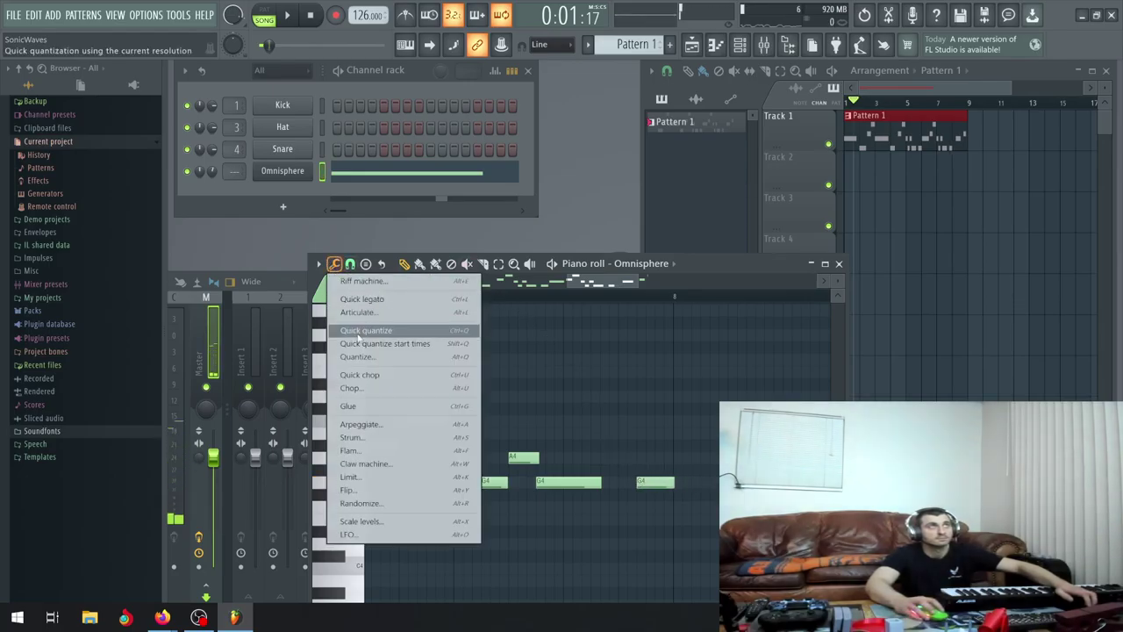
{"action": "left_click", "coordinate": [346, 356]}
{"action": "left_click", "coordinate": [639, 397]}
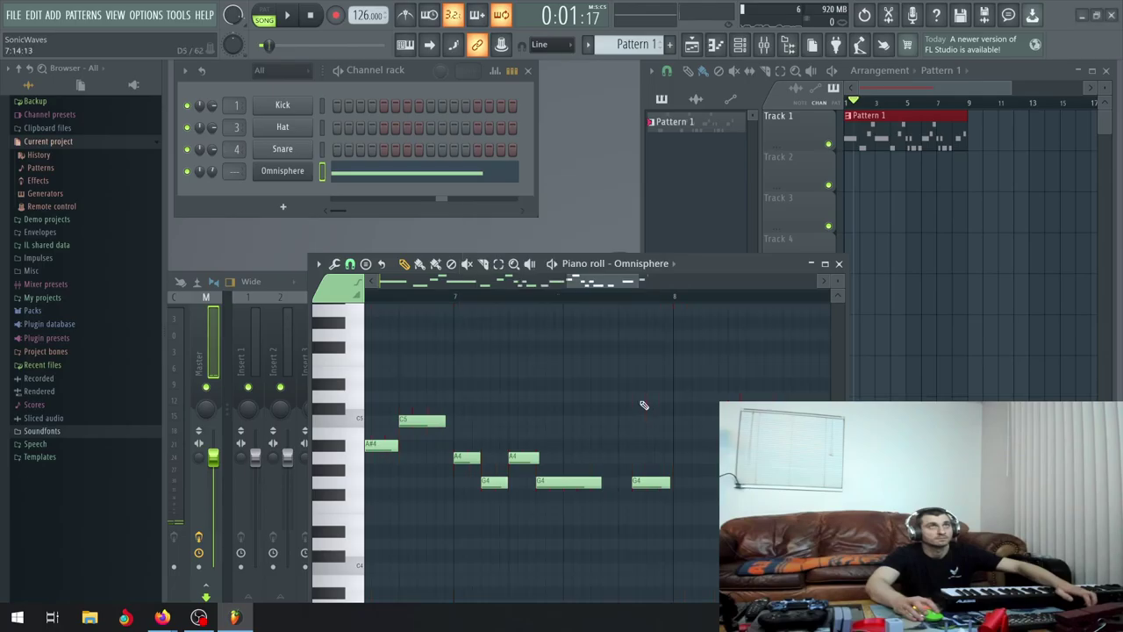
Move bar 8's A4 close to the bar's start, lengthen its C5, and place the A#4 at 8:09:16
{"action": "scroll", "coordinate": [710, 493], "scroll_direction": "down", "scroll_amount": 4}
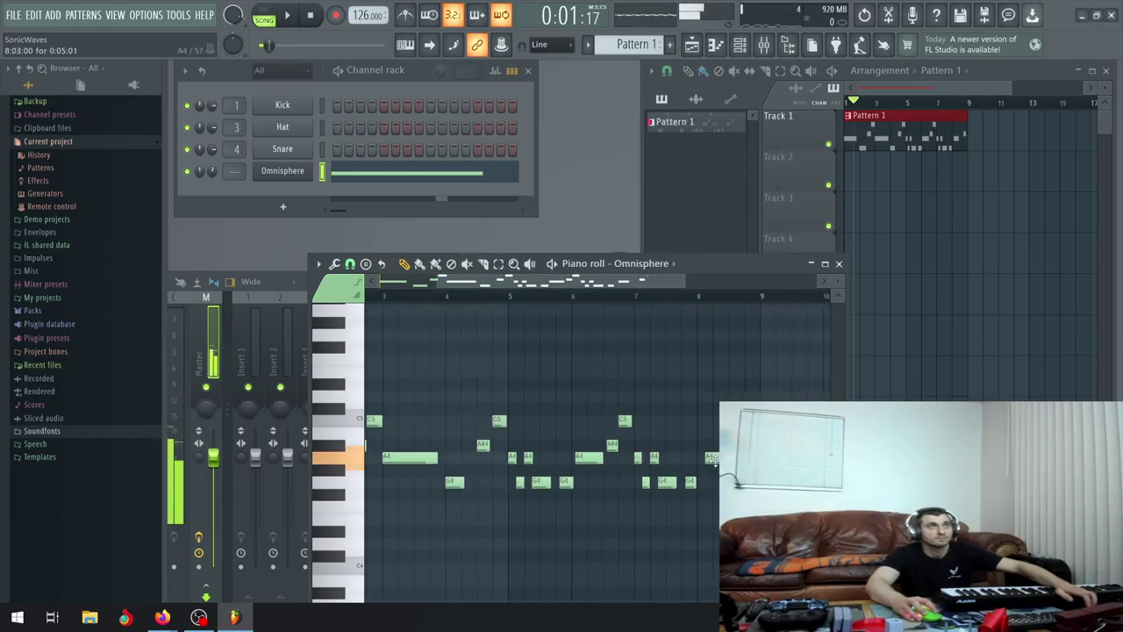
{"action": "scroll", "coordinate": [706, 458], "scroll_direction": "up", "scroll_amount": 4}
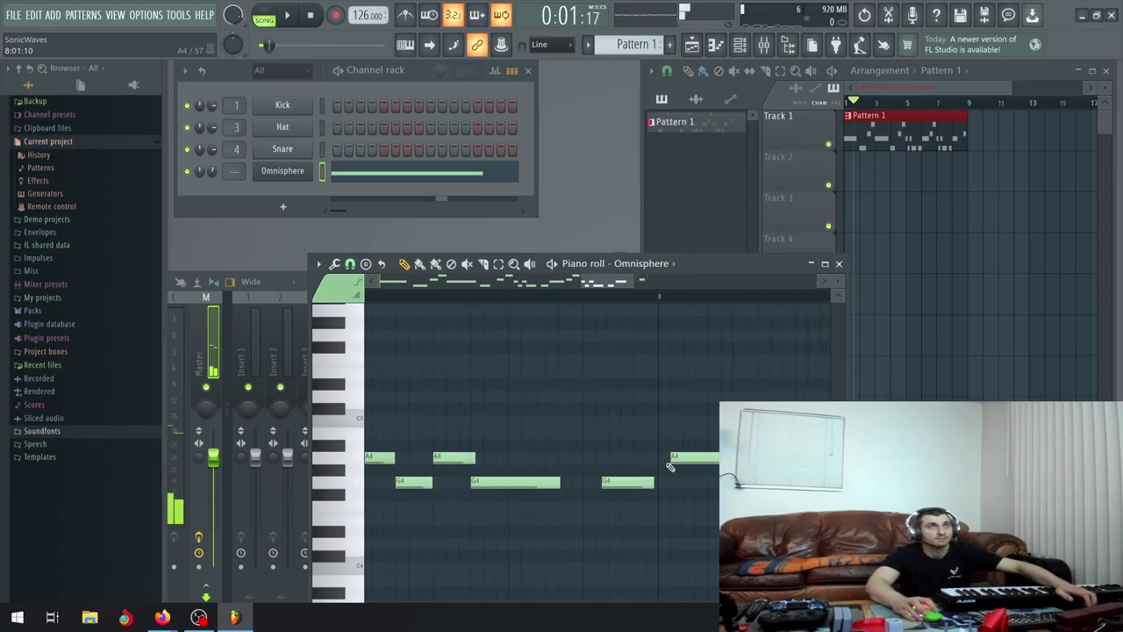
{"action": "scroll", "coordinate": [701, 458], "scroll_direction": "down", "scroll_amount": 2}
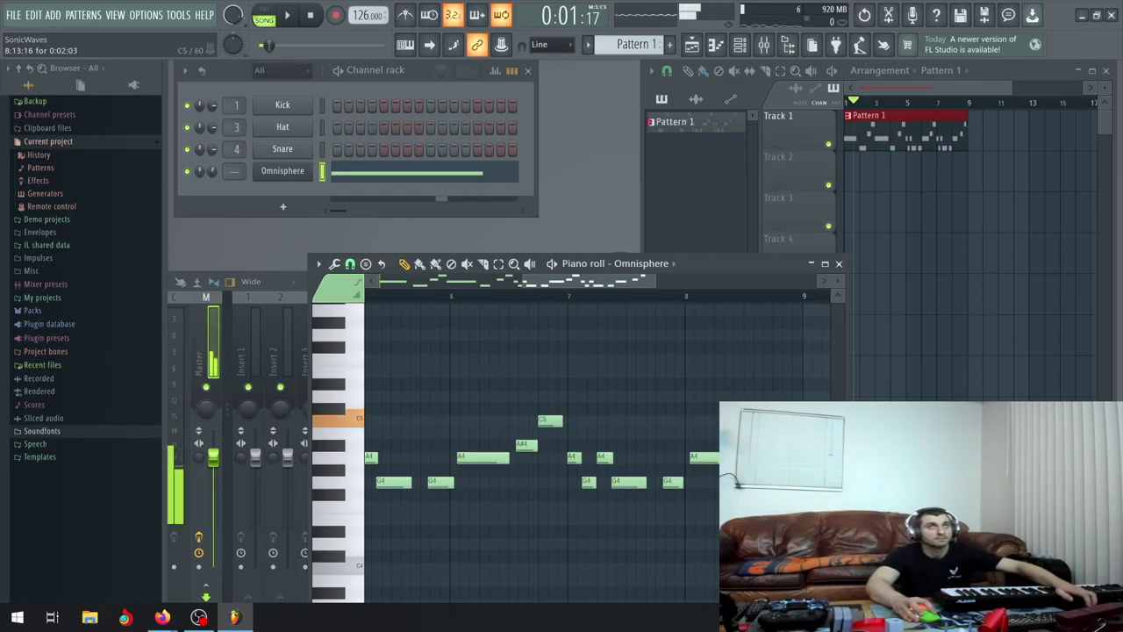
{"action": "scroll", "coordinate": [542, 448], "scroll_direction": "up", "scroll_amount": 3}
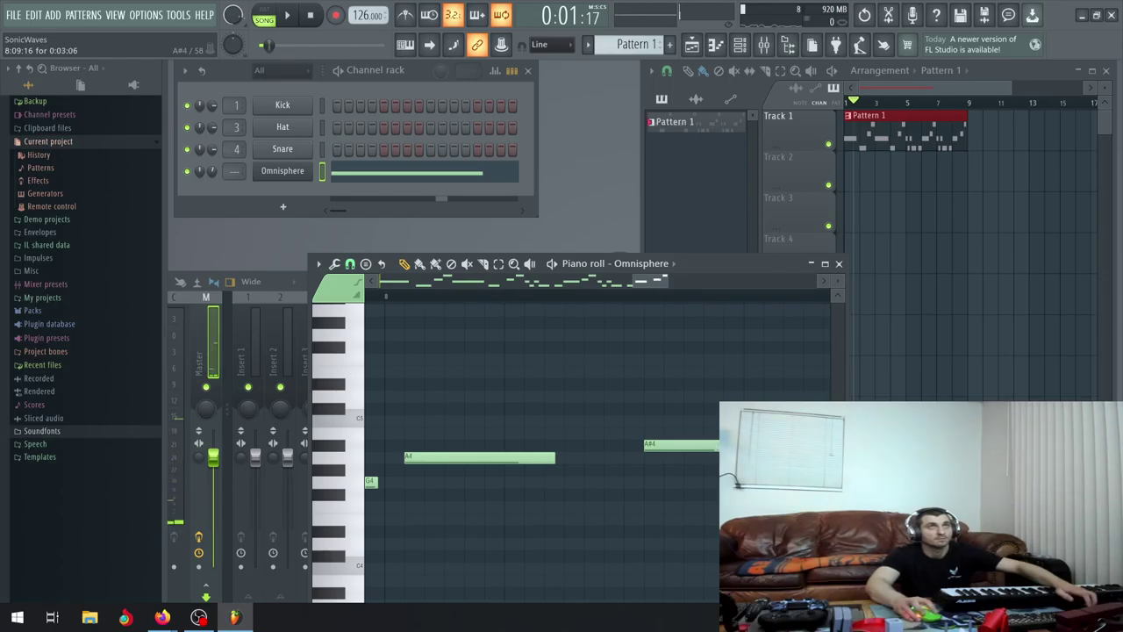
{"action": "scroll", "coordinate": [542, 448], "scroll_direction": "down", "scroll_amount": 2}
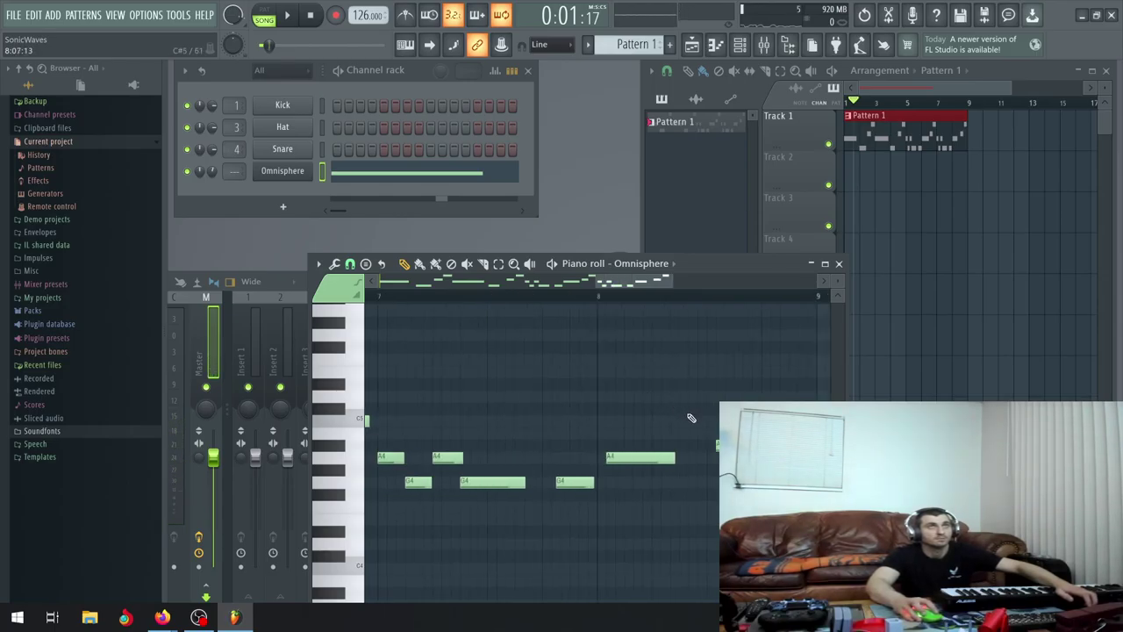
Requantize the whole melody with the default quantizer settings
{"action": "scroll", "coordinate": [665, 437], "scroll_direction": "down", "scroll_amount": 2}
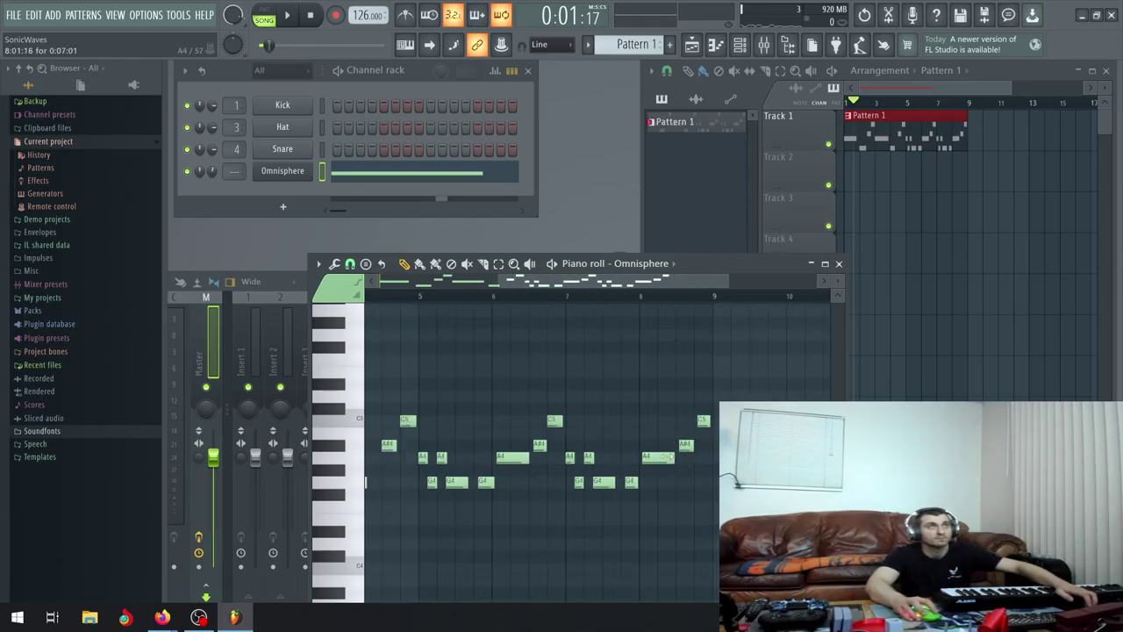
{"action": "left_click", "coordinate": [334, 264]}
{"action": "left_click", "coordinate": [356, 356]}
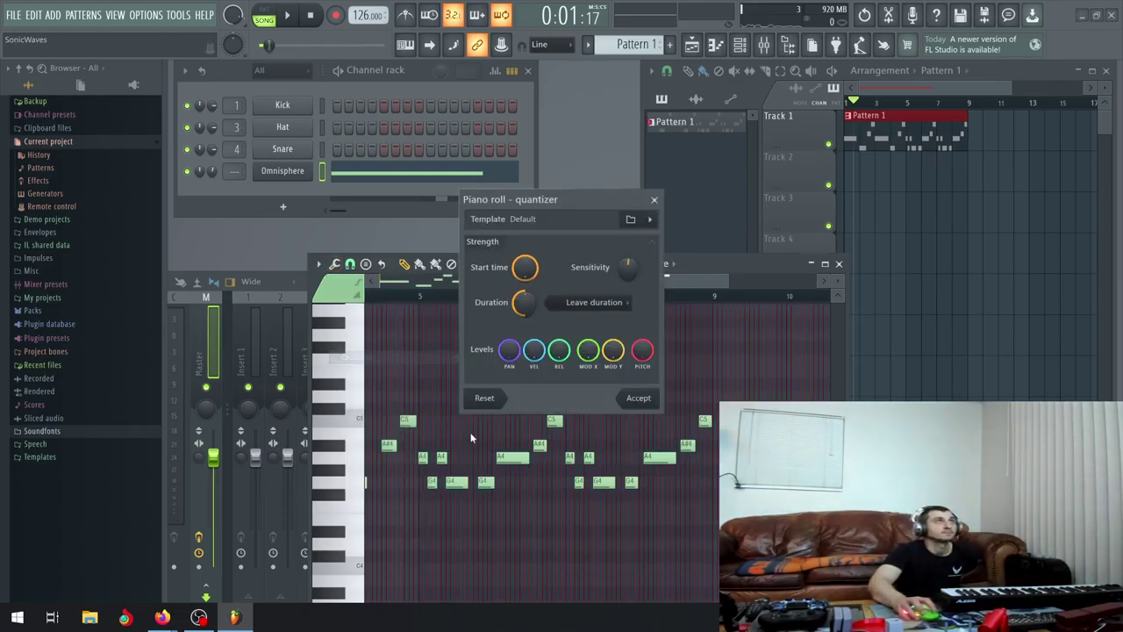
{"action": "left_click", "coordinate": [640, 396]}
Play the melody from the start into bar 5 and set the Omnisphere channel volume to about 47%
{"action": "left_click", "coordinate": [287, 16]}
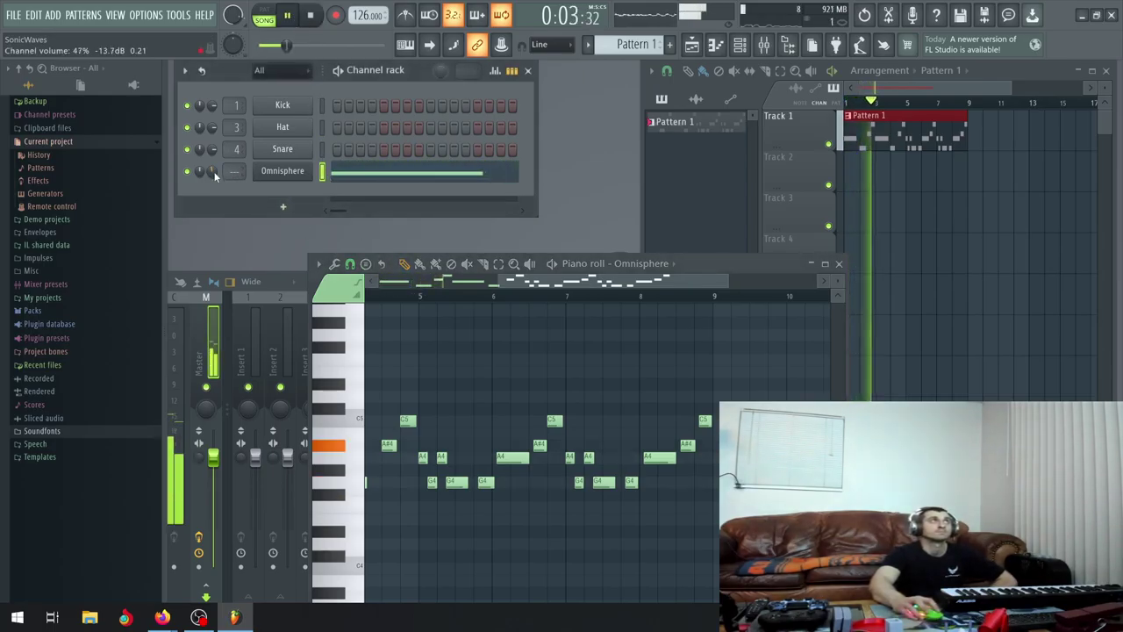
{"action": "mouse_move", "coordinate": [579, 285]}
{"action": "left_mouse_down"}
{"action": "mouse_move", "coordinate": [509, 294]}
{"action": "mouse_move", "coordinate": [519, 285]}
{"action": "mouse_move", "coordinate": [566, 304]}
{"action": "left_mouse_up"}
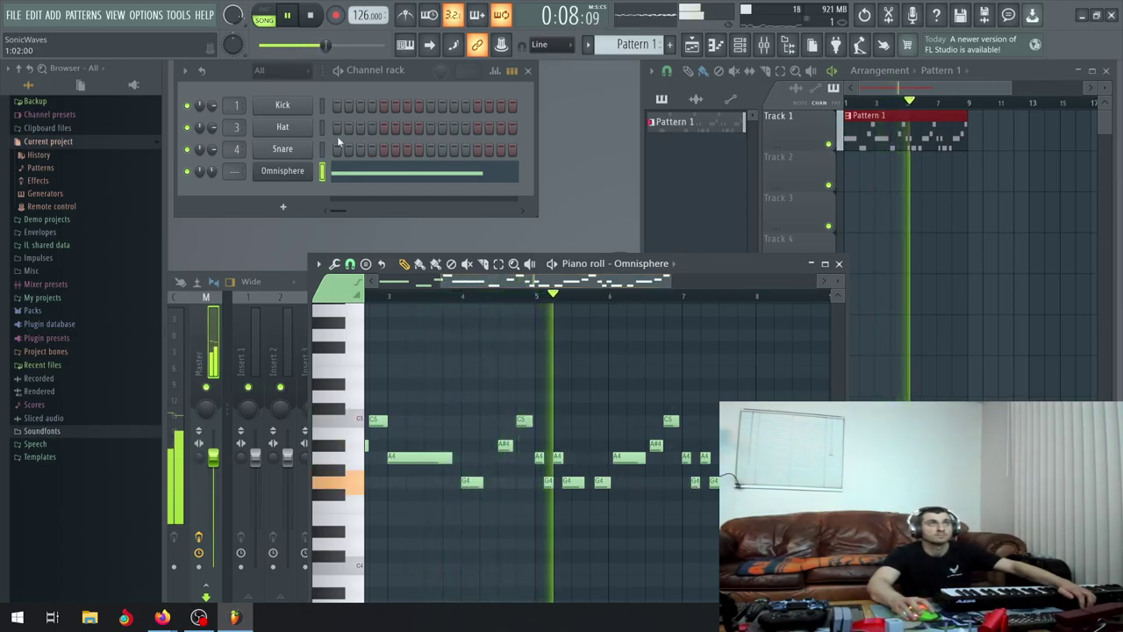
{"action": "left_click", "coordinate": [294, 20]}
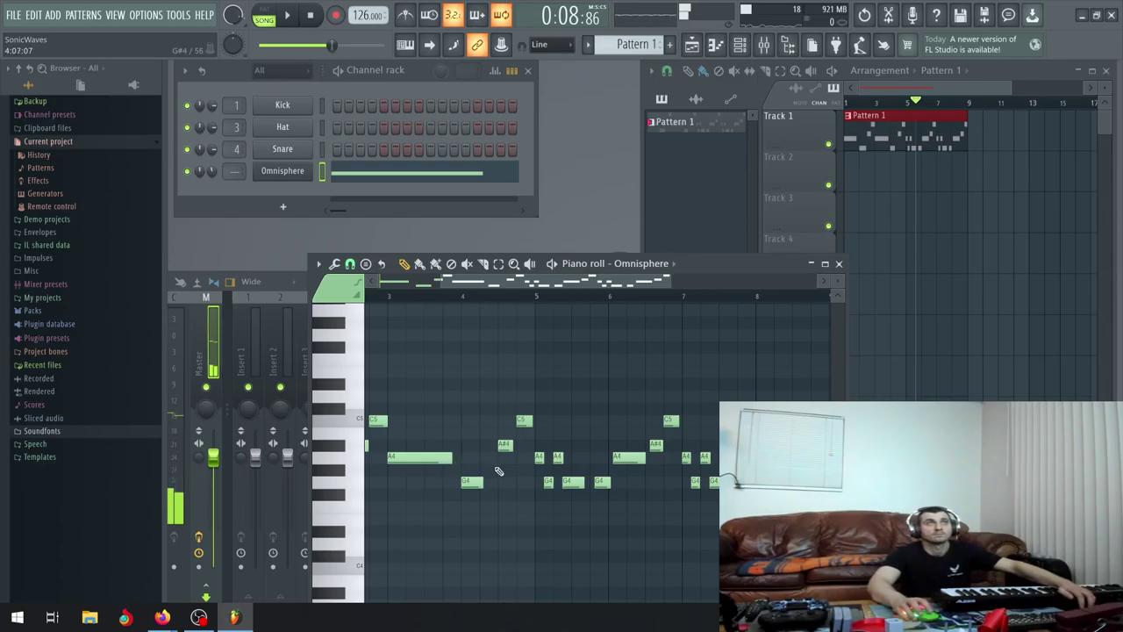
Move the C5 at the end of bar 4 to 4:14:00 with requantizing, shorten it to 0:02:22, and audition the result
{"action": "scroll", "coordinate": [494, 473], "scroll_direction": "up", "scroll_amount": 8}
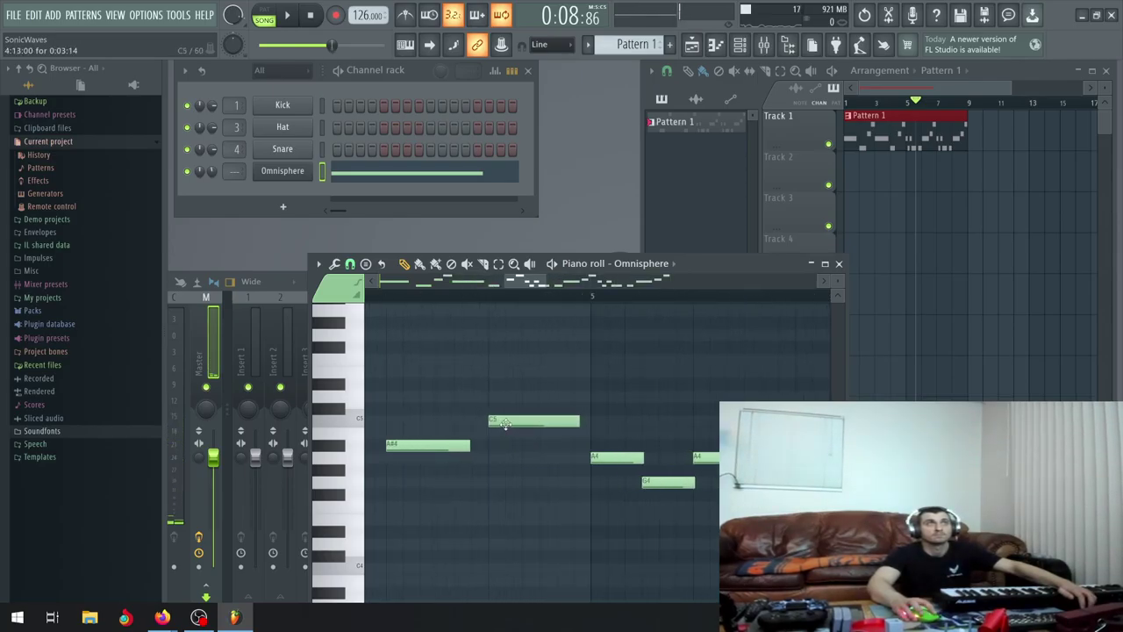
{"action": "left_click", "coordinate": [508, 424]}
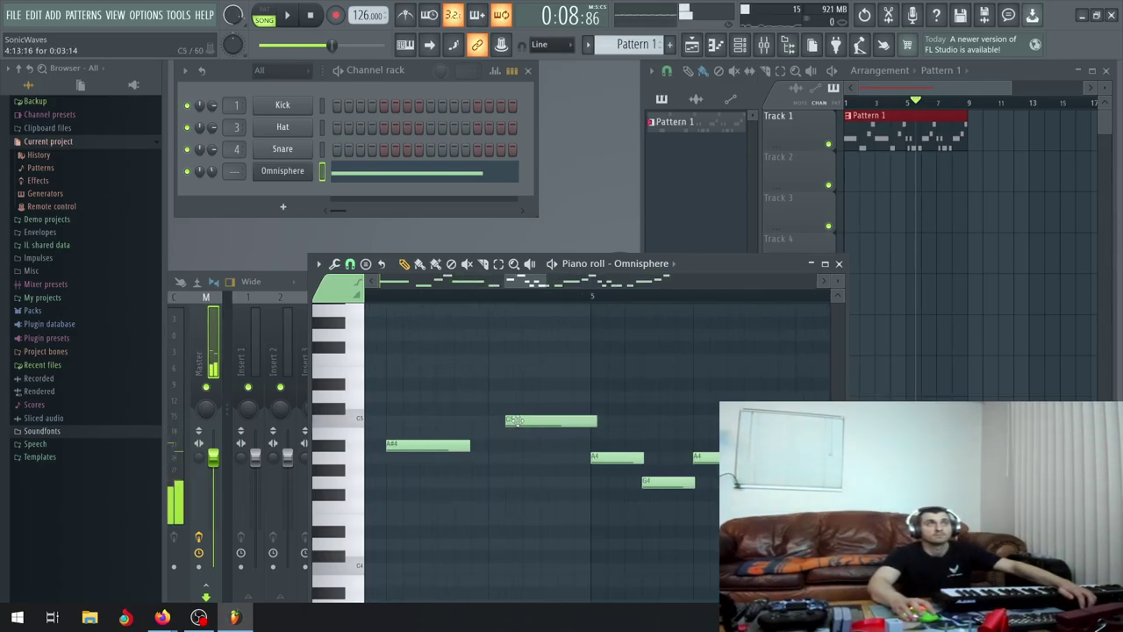
{"action": "left_click", "coordinate": [334, 263]}
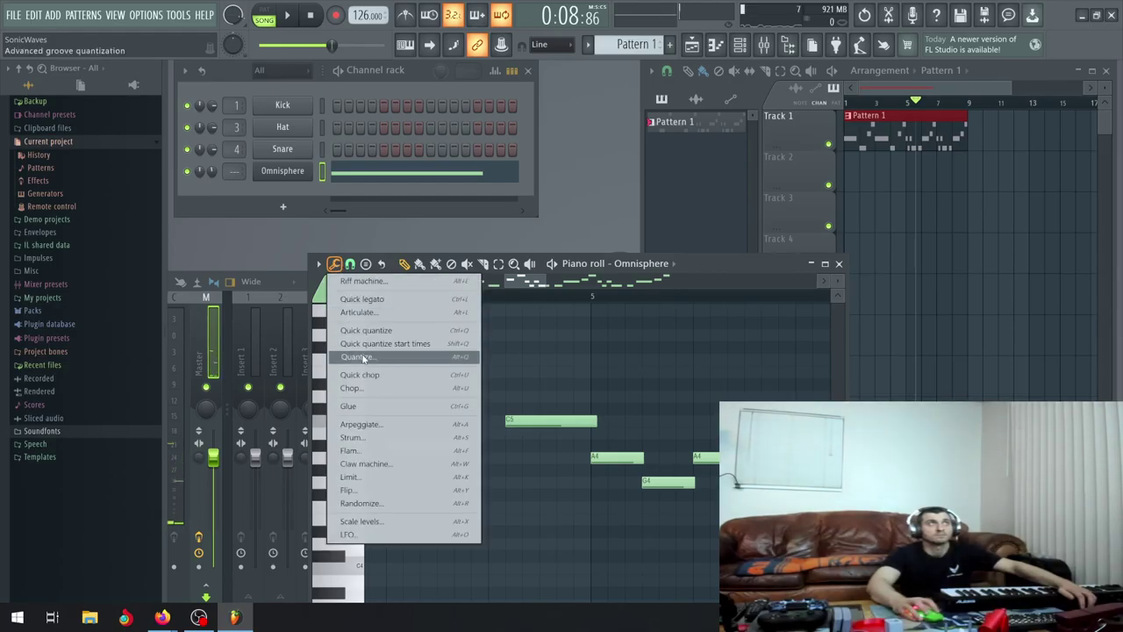
{"action": "left_click", "coordinate": [386, 357]}
{"action": "left_click", "coordinate": [638, 397]}
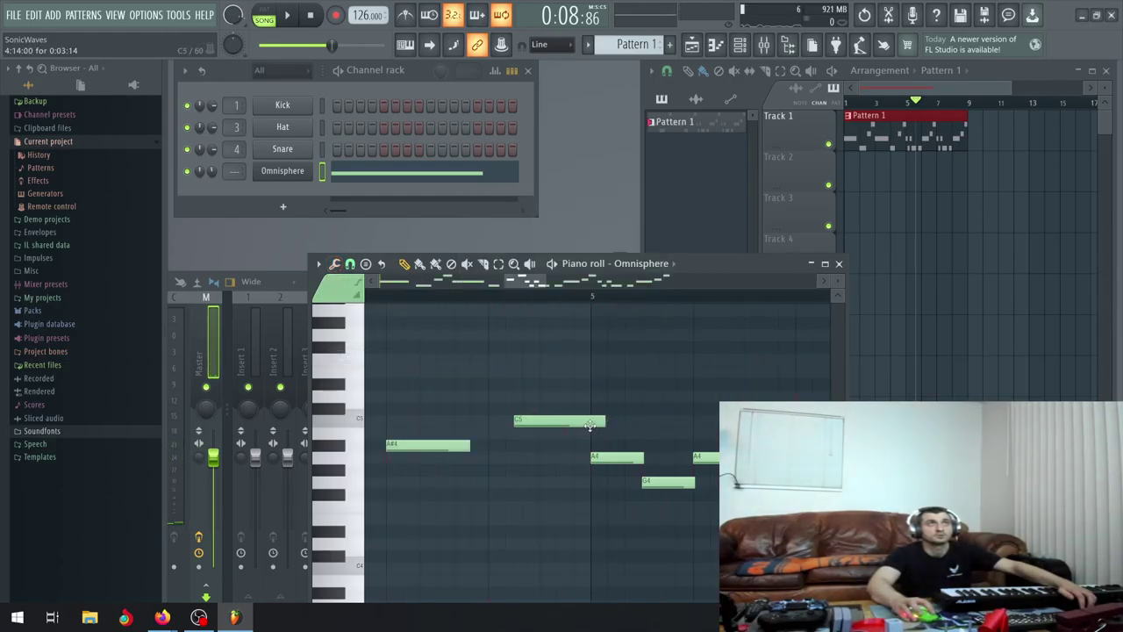
{"action": "scroll", "coordinate": [586, 427], "scroll_direction": "down", "scroll_amount": 5}
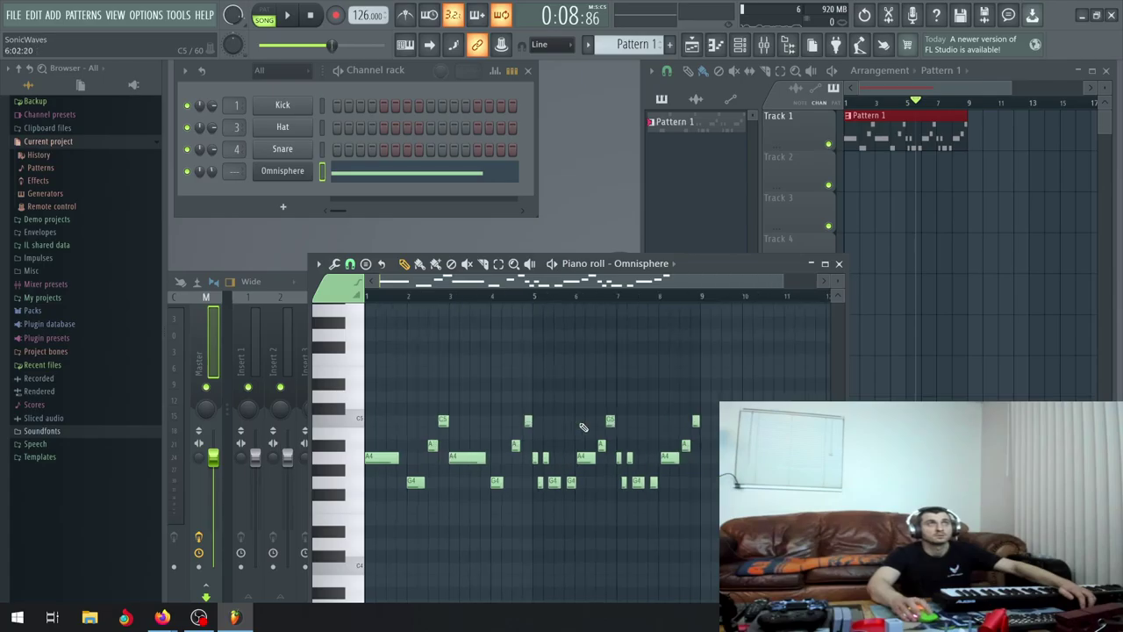
{"action": "left_click", "coordinate": [287, 15]}
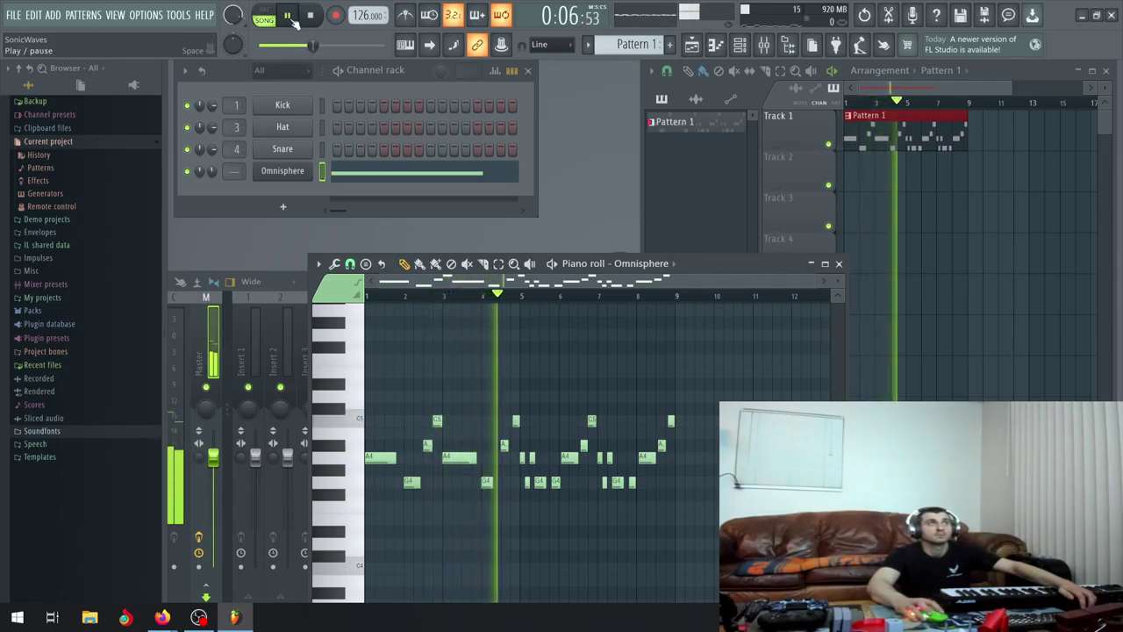
{"action": "left_click", "coordinate": [296, 24]}
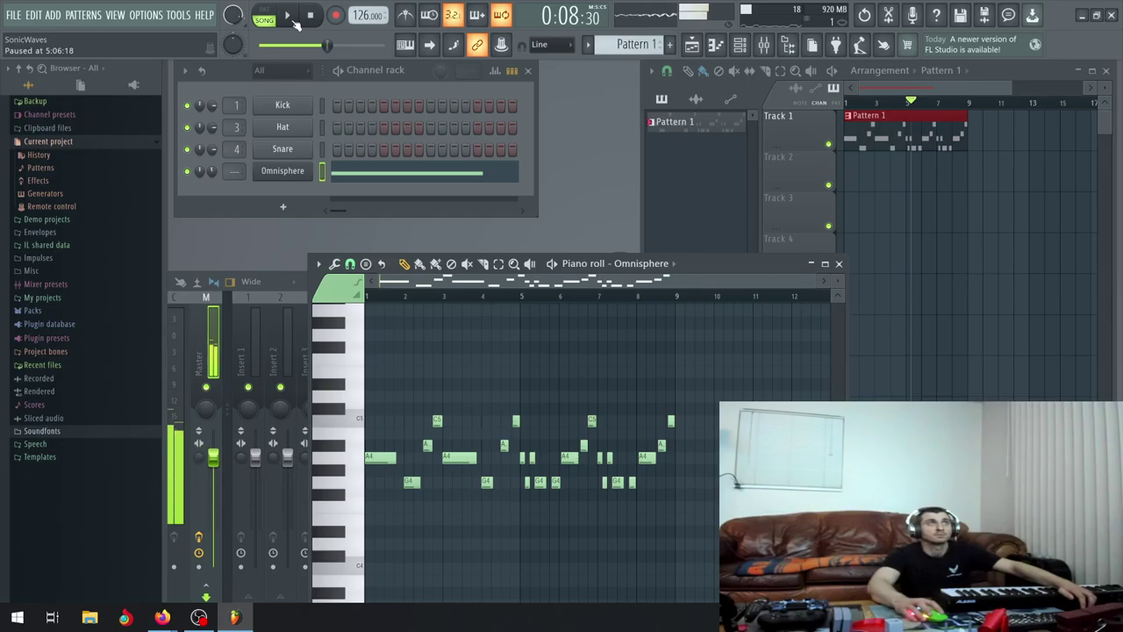
Requantize the melody with the default settings and place the C5 at the end of bar 4 at 4:13:08
{"action": "scroll", "coordinate": [520, 412], "scroll_direction": "up", "scroll_amount": 3}
{"action": "scroll", "coordinate": [520, 413], "scroll_direction": "up", "scroll_amount": 2}
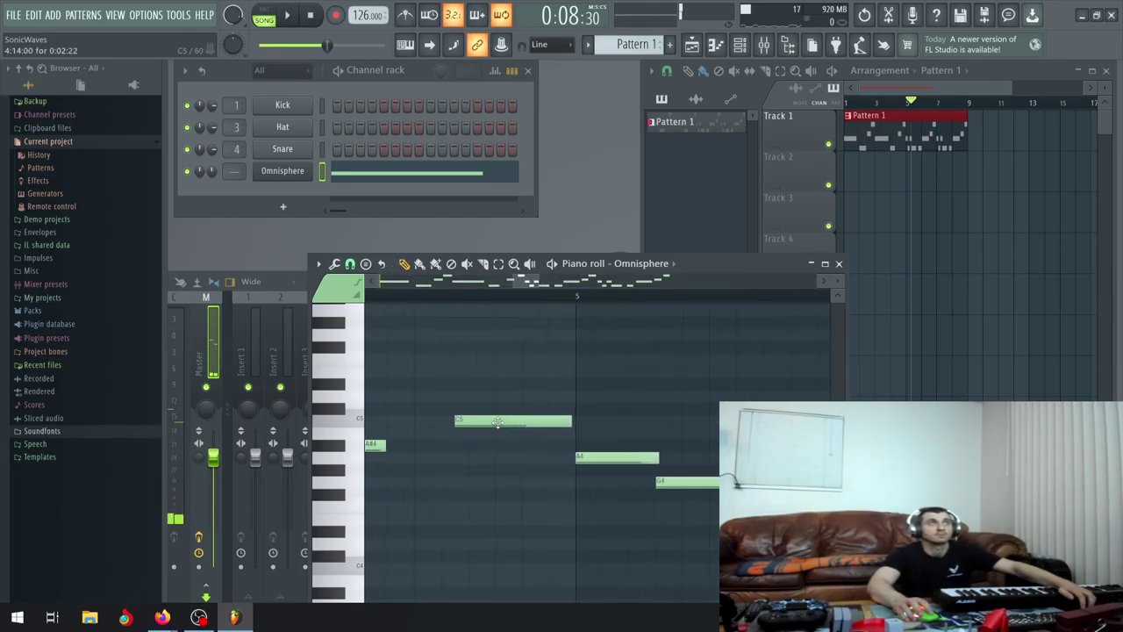
{"action": "left_click", "coordinate": [442, 423]}
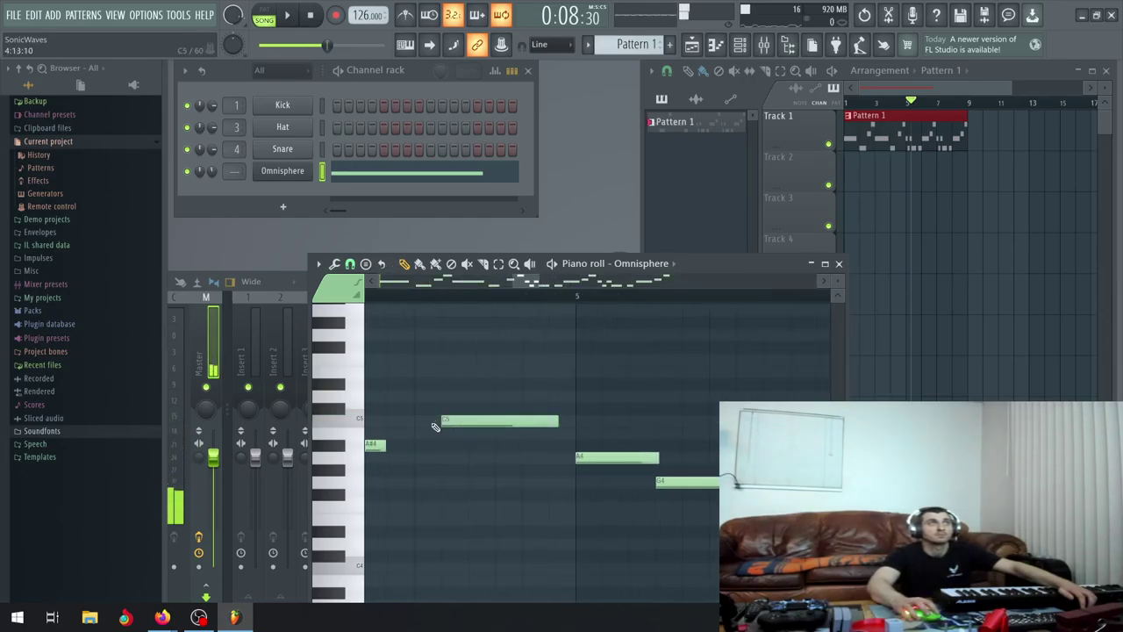
{"action": "mouse_move", "coordinate": [455, 422]}
{"action": "left_mouse_down"}
{"action": "mouse_move", "coordinate": [426, 422]}
{"action": "mouse_move", "coordinate": [455, 423]}
{"action": "left_mouse_up"}
{"action": "left_click", "coordinate": [334, 264]}
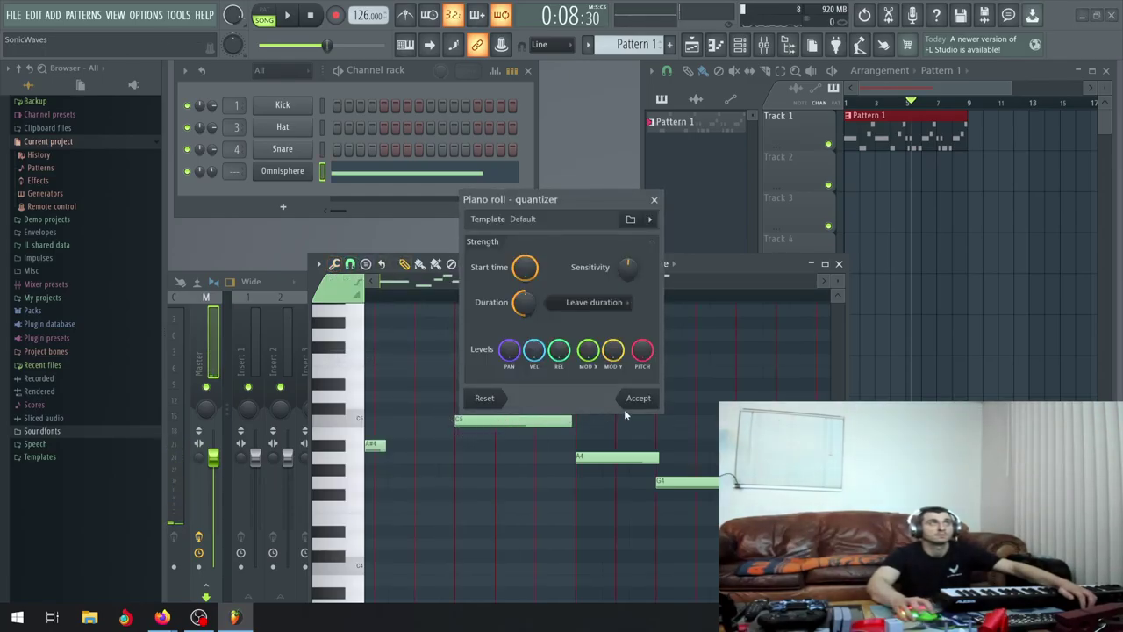
{"action": "left_click", "coordinate": [637, 398]}
Play the melody from the beginning past bar 5 to check the timing of bar 4's C5
{"action": "scroll", "coordinate": [454, 419], "scroll_direction": "down", "scroll_amount": 5, "text": "ctrl"}
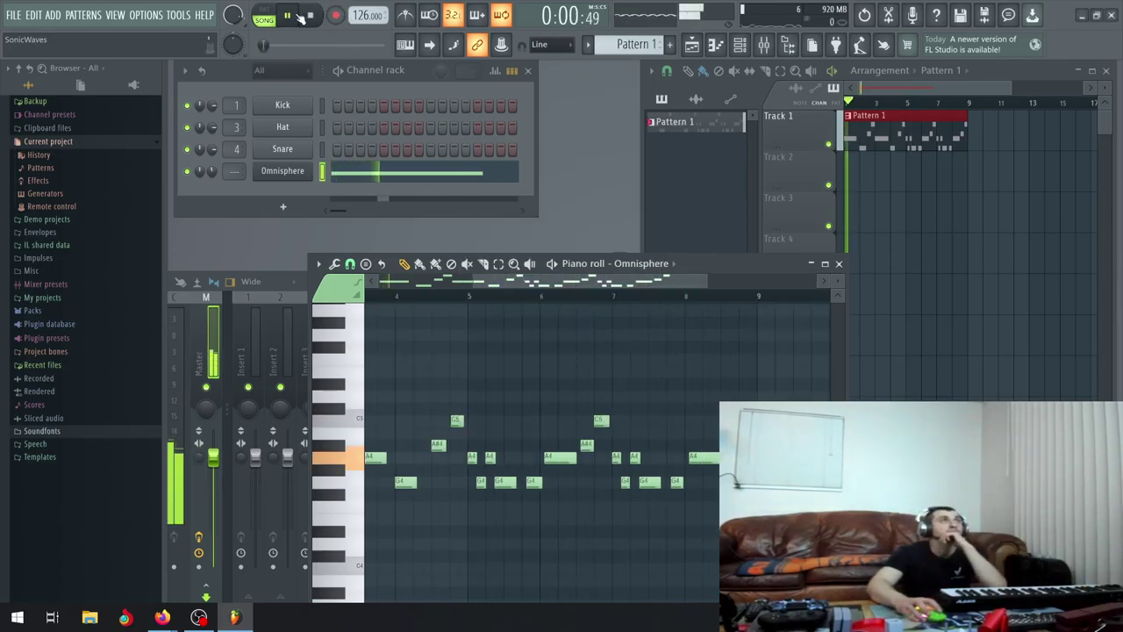
{"action": "left_click_drag", "start_coordinate": [542, 275], "coordinate": [472, 290]}
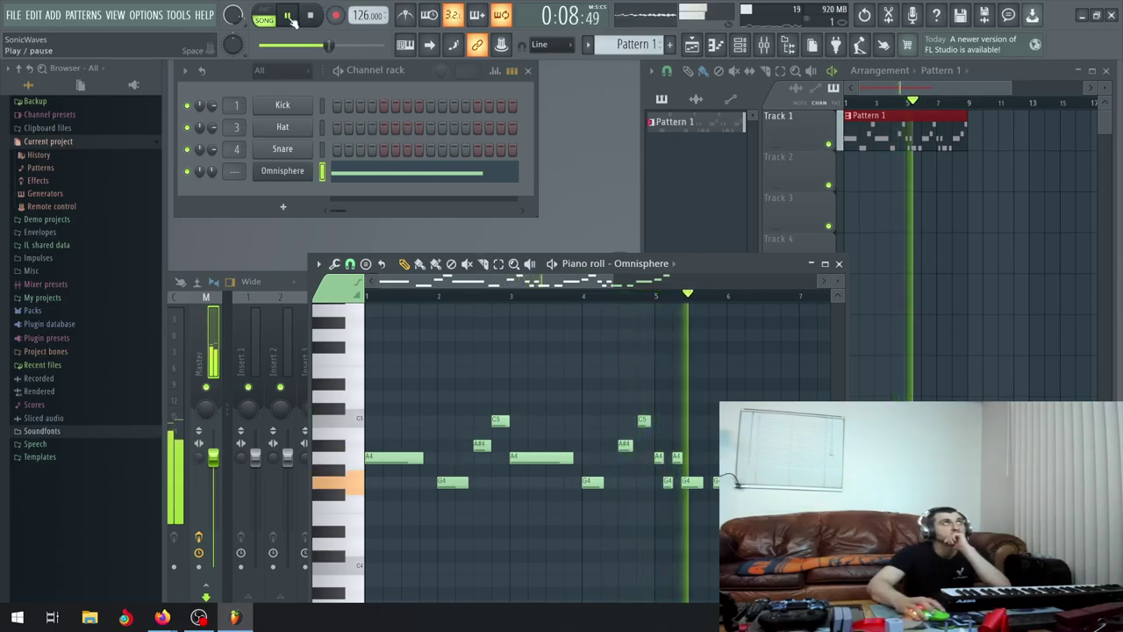
{"action": "key", "text": "space"}
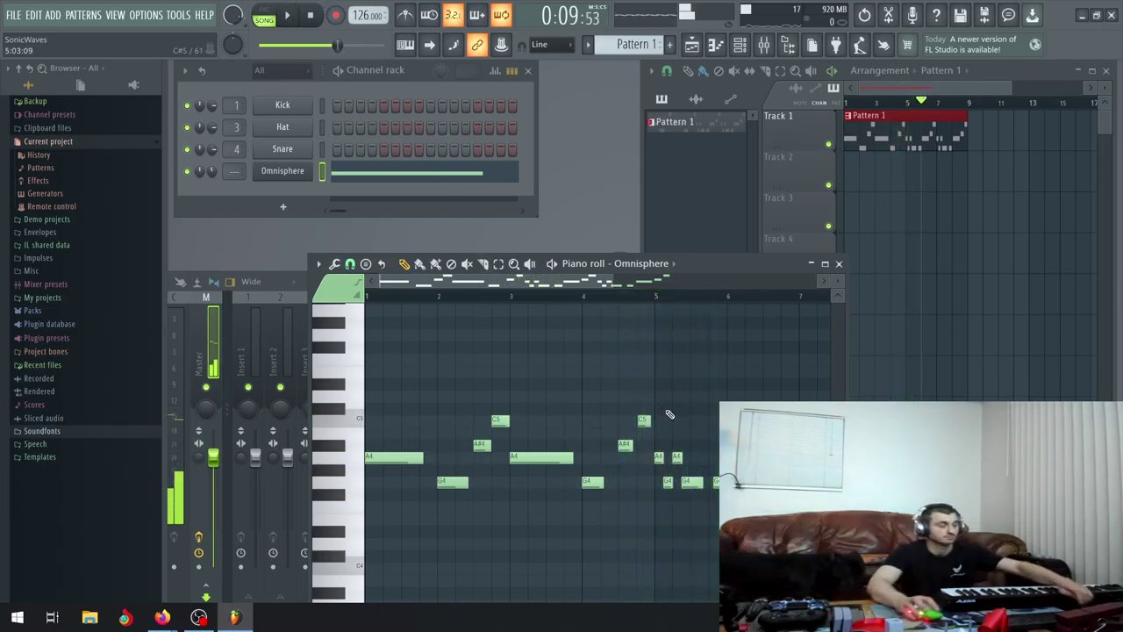
Lengthen the C5 closing bar 4 and the G4 notes starting bars 2 and 4, setting bar 2's G4 to 0:07:13
{"action": "scroll", "coordinate": [670, 416], "scroll_direction": "up", "scroll_amount": 6, "text": "ctrl"}
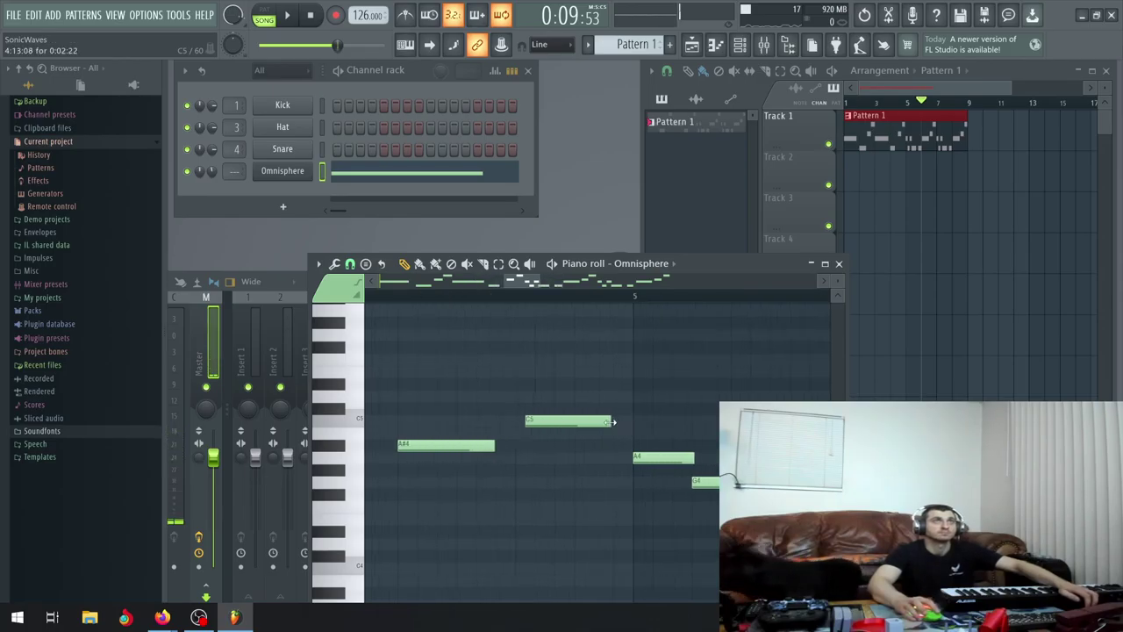
{"action": "left_click_drag", "start_coordinate": [530, 285], "coordinate": [490, 283]}
{"action": "scroll", "coordinate": [603, 486], "scroll_direction": "down", "scroll_amount": 4, "text": "ctrl"}
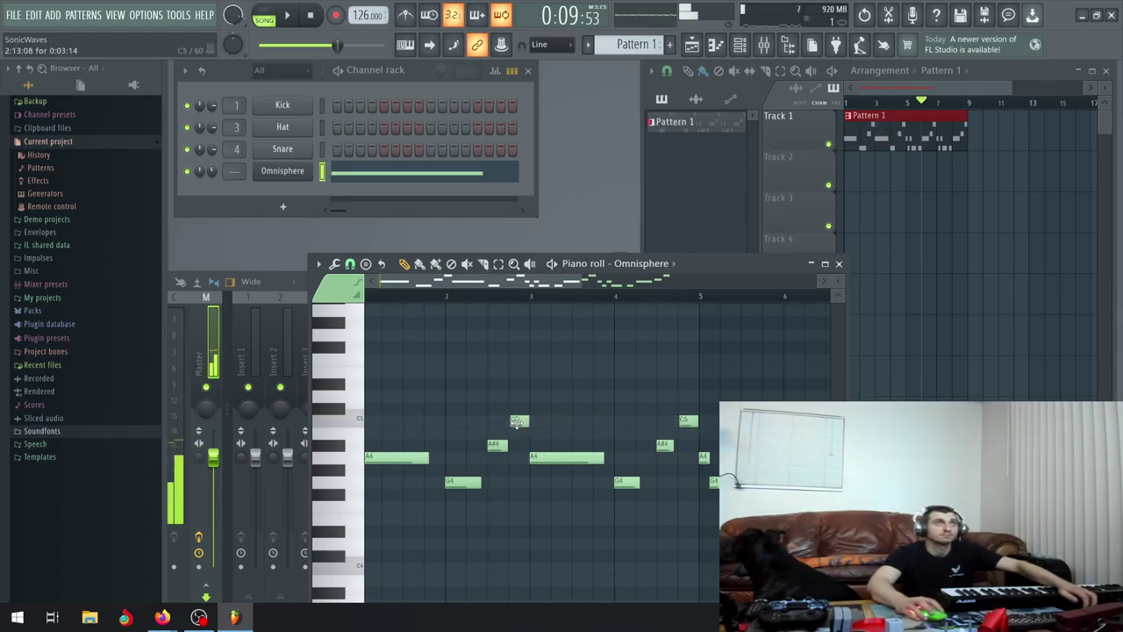
{"action": "scroll", "coordinate": [517, 423], "scroll_direction": "up", "scroll_amount": 4, "text": "ctrl"}
{"action": "scroll", "coordinate": [518, 427], "scroll_direction": "down", "scroll_amount": 5, "text": "ctrl"}
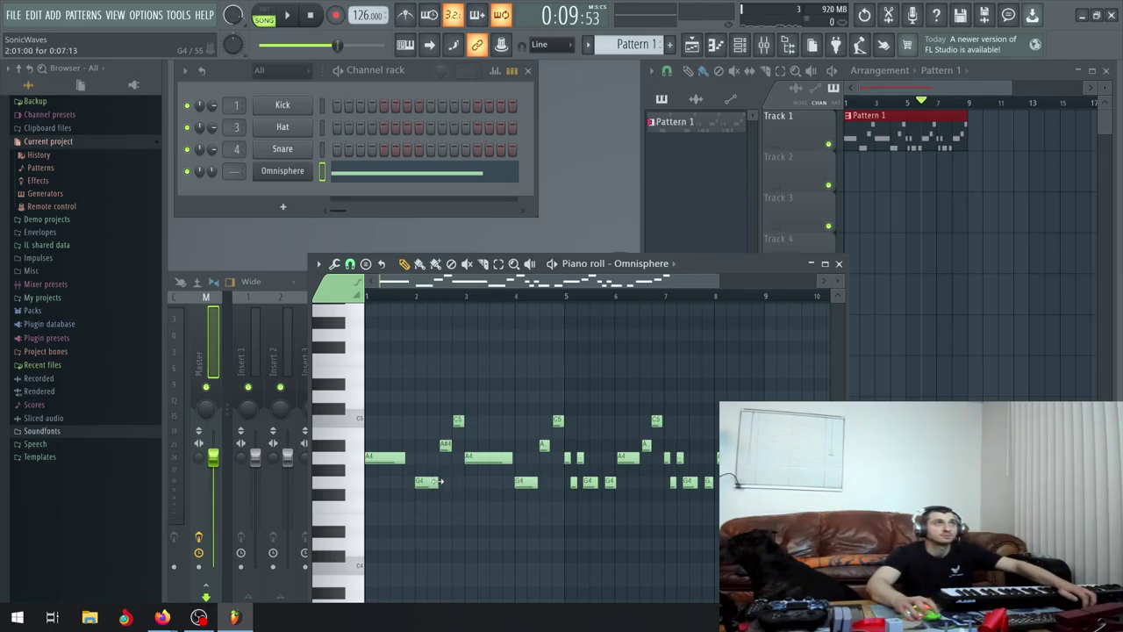
Shorten the second G4 in bar 5 and lower the Omnisphere channel volume during playback
{"action": "left_click", "coordinate": [301, 16]}
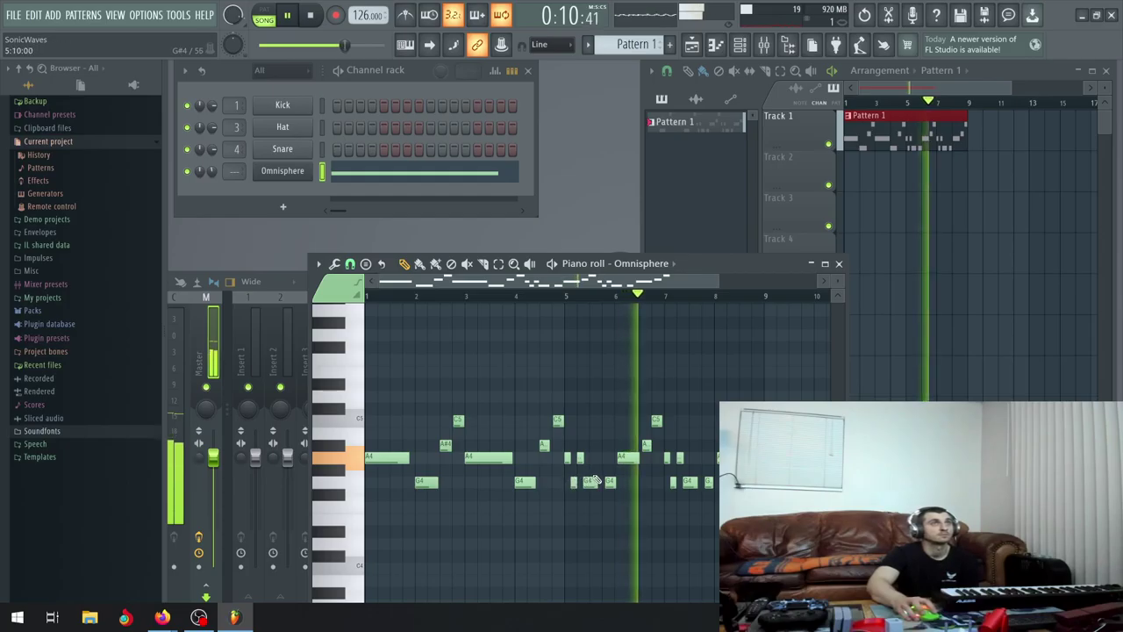
{"action": "key", "text": "space"}
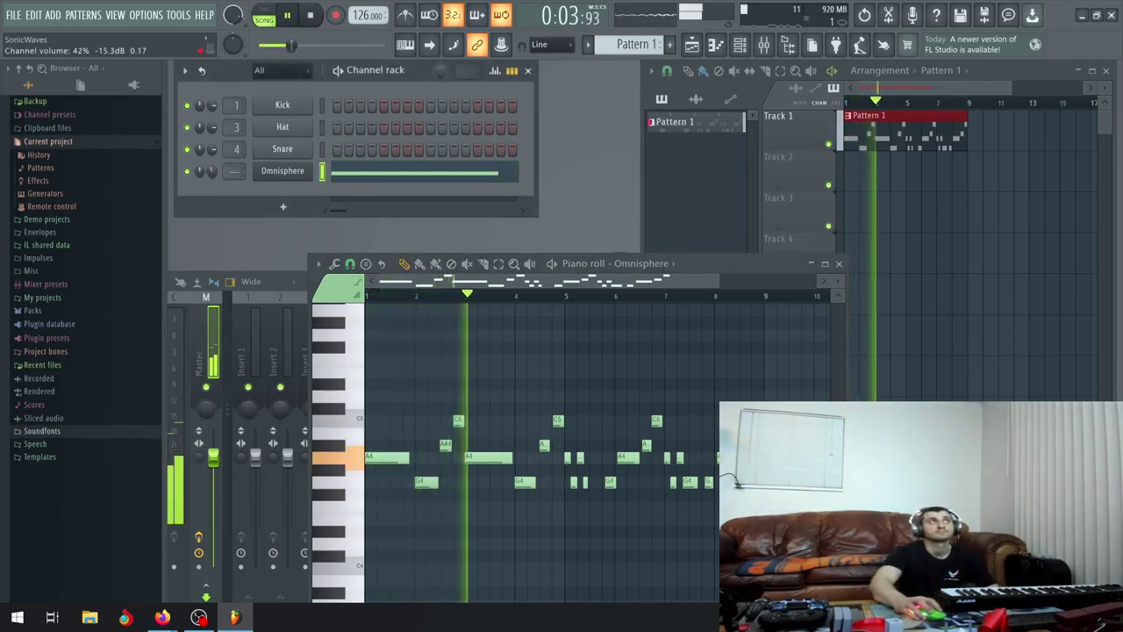
{"action": "left_click_drag", "start_coordinate": [217, 170], "coordinate": [213, 173]}
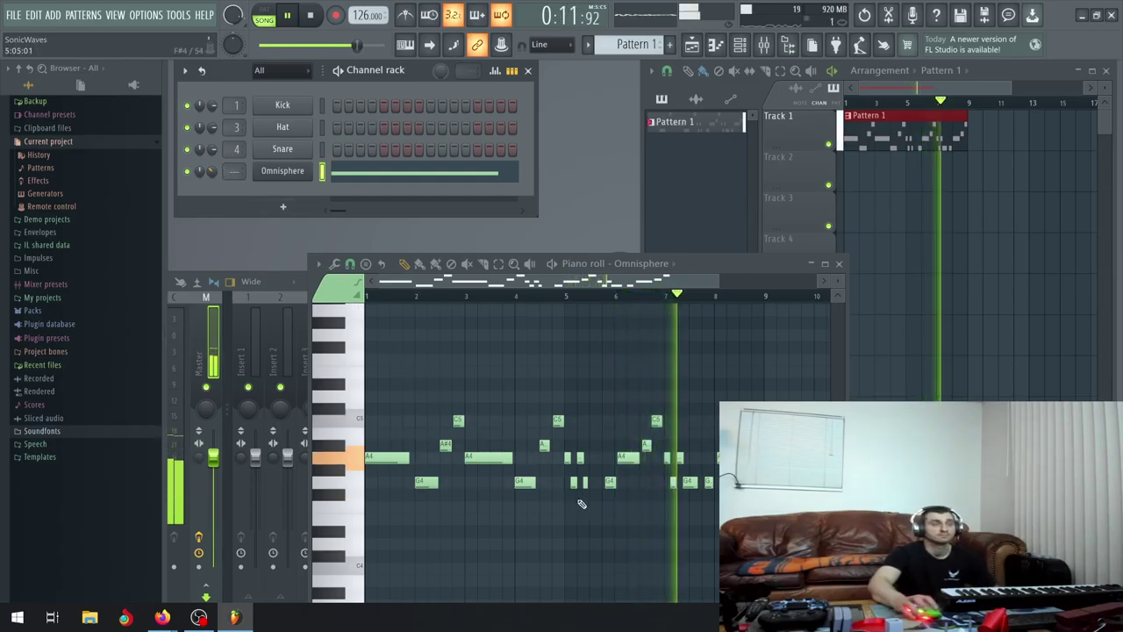
Place the G4 closing bar 5 at 5:13:08 so it ends before bar 6, and move bar 6's A4 to the bar's start
{"action": "scroll", "coordinate": [614, 487], "scroll_direction": "up", "scroll_amount": 5, "text": "ctrl"}
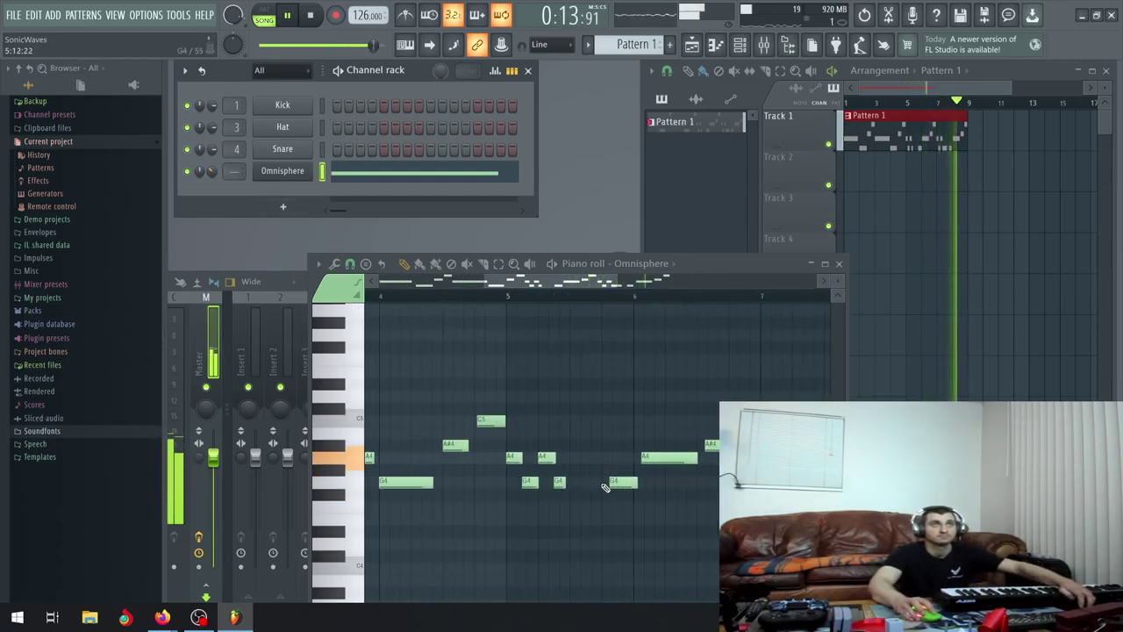
{"action": "scroll", "coordinate": [614, 489], "scroll_direction": "up", "scroll_amount": 3, "text": "ctrl"}
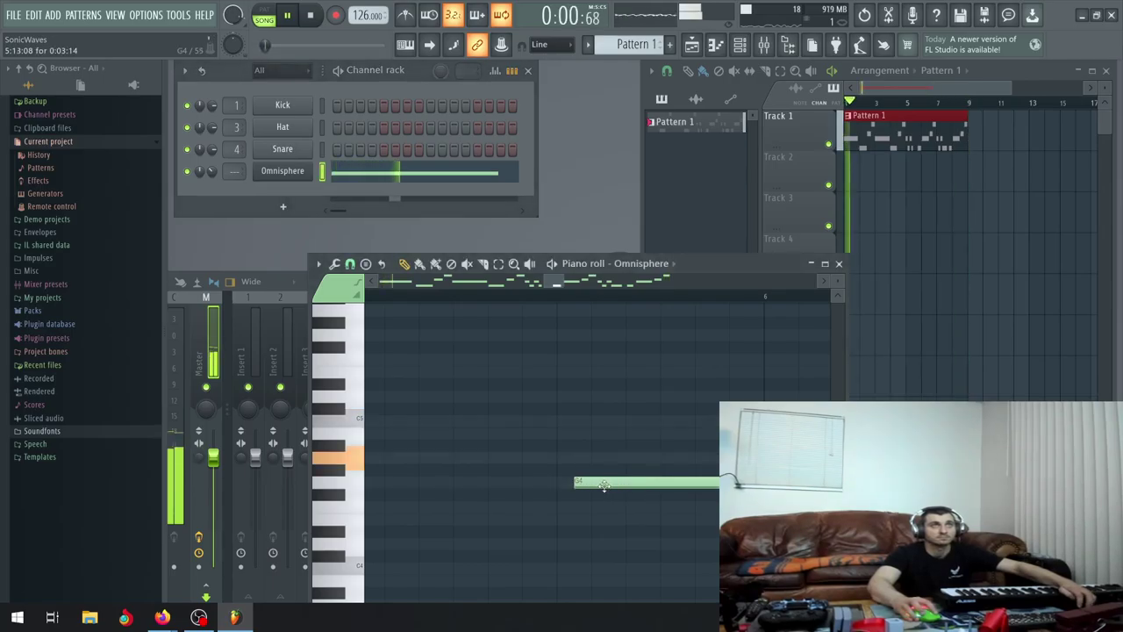
{"action": "scroll", "coordinate": [661, 501], "scroll_direction": "down", "scroll_amount": 3, "text": "ctrl"}
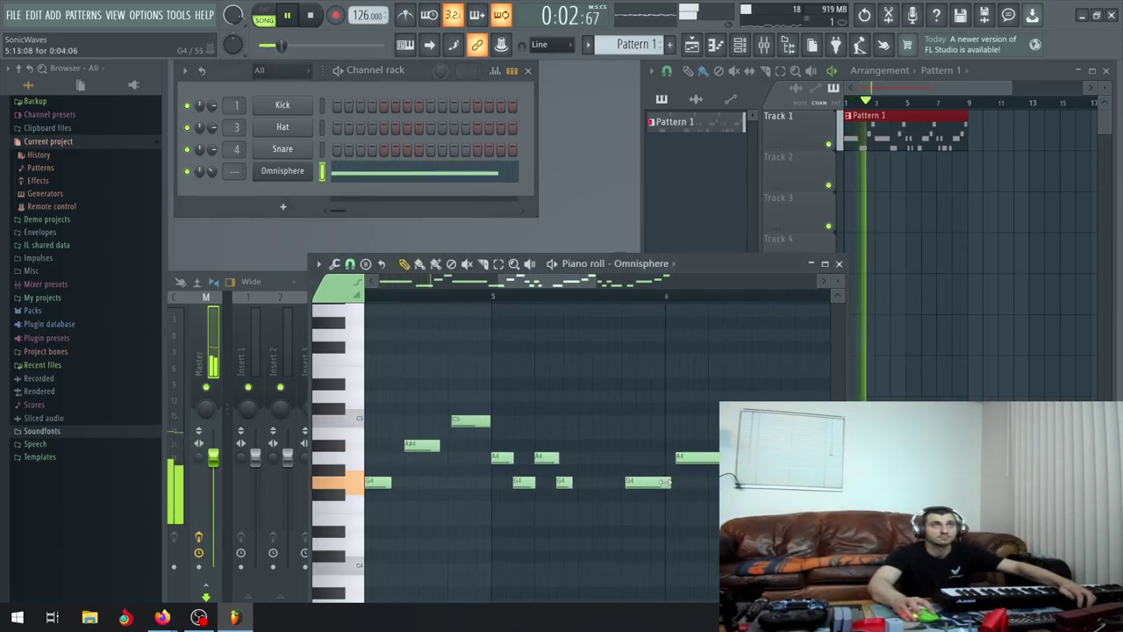
{"action": "scroll", "coordinate": [711, 479], "scroll_direction": "up", "scroll_amount": 3, "text": "ctrl"}
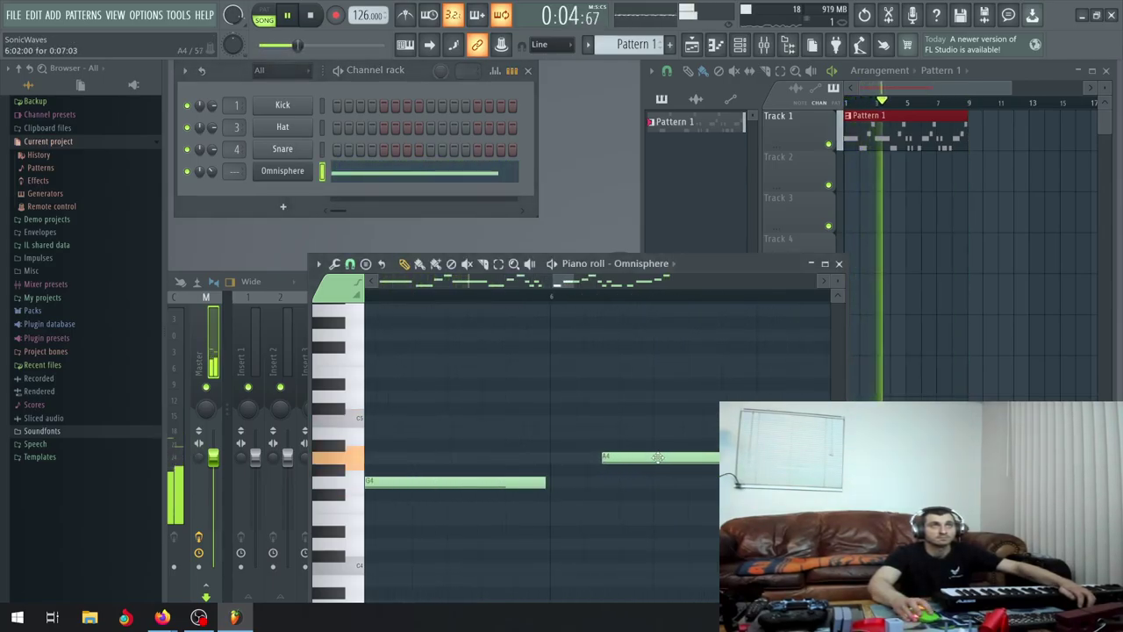
{"action": "scroll", "coordinate": [632, 452], "scroll_direction": "down", "scroll_amount": 3, "text": "ctrl"}
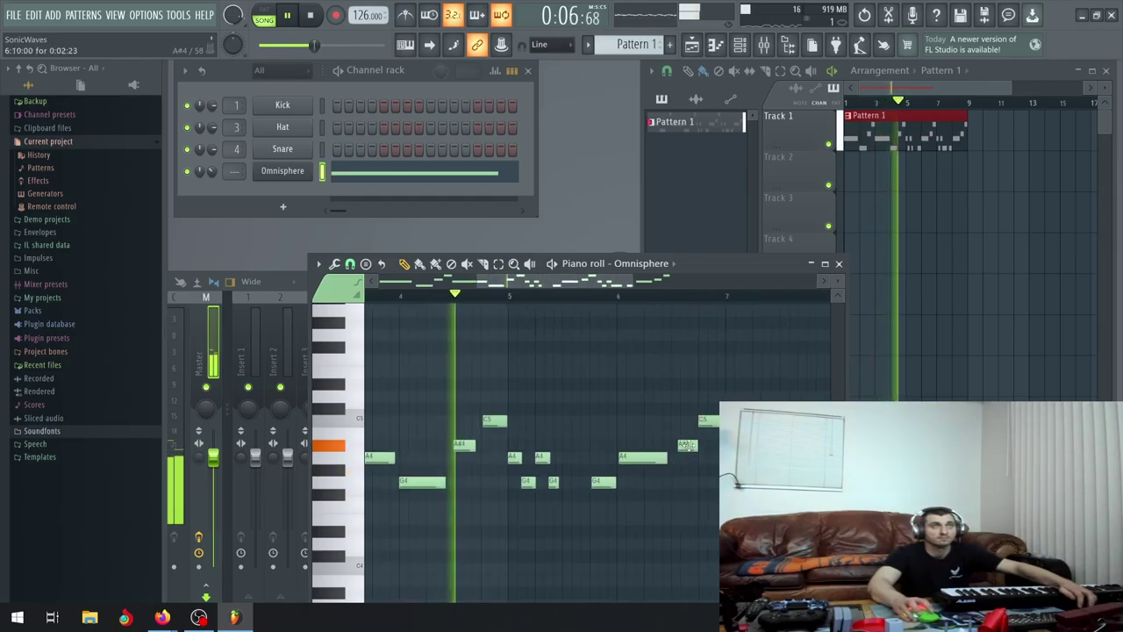
Move the A#4 in bar 6 slightly earlier to close its gap after the A4
{"action": "scroll", "coordinate": [667, 449], "scroll_direction": "up", "scroll_amount": 3, "text": "ctrl"}
{"action": "scroll", "coordinate": [650, 447], "scroll_direction": "down", "scroll_amount": 5, "text": "ctrl"}
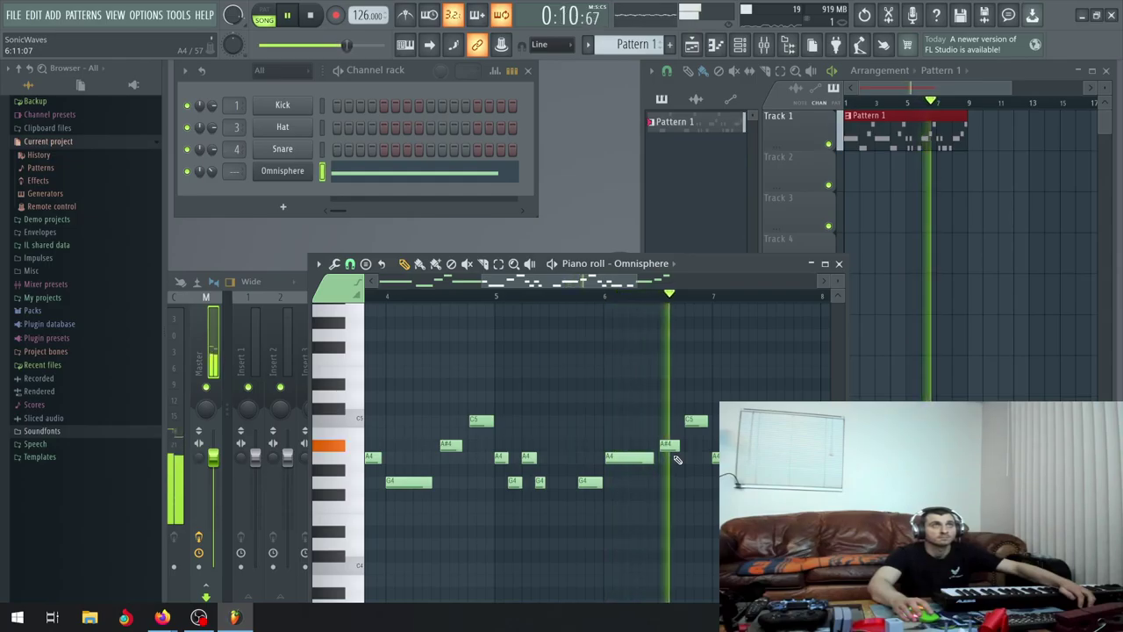
{"action": "scroll", "coordinate": [710, 474], "scroll_direction": "up", "scroll_amount": 3, "text": "ctrl"}
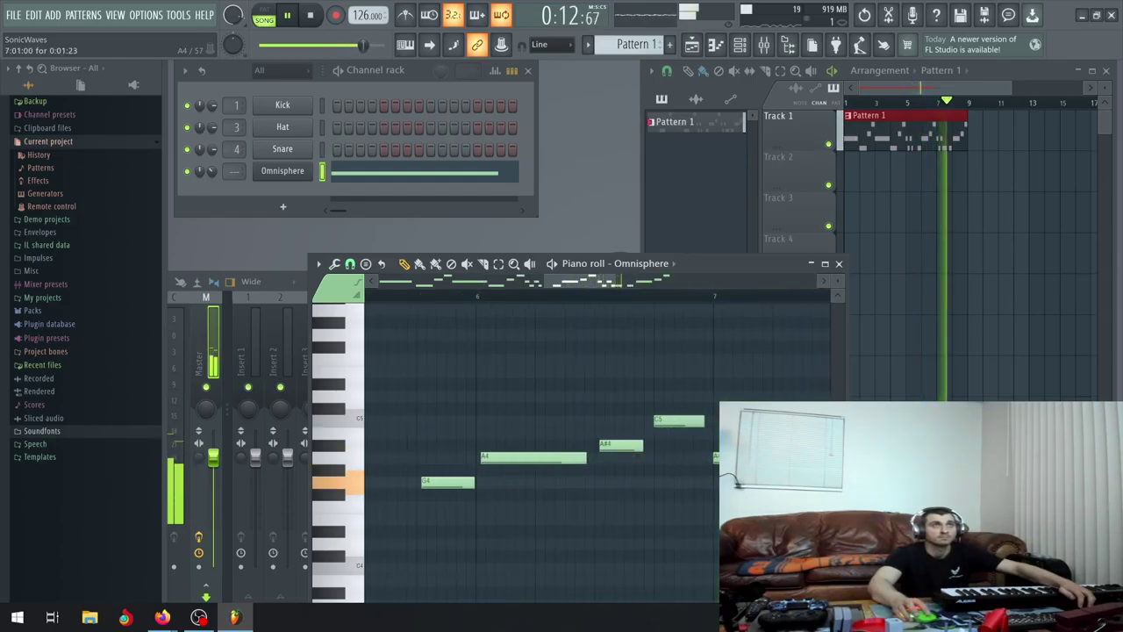
Move bar 7's last G4 about one step earlier and bring bar 8's A4 closer to the start of its bar
{"action": "scroll", "coordinate": [711, 474], "scroll_direction": "down", "scroll_amount": 3, "text": "ctrl"}
{"action": "scroll", "coordinate": [711, 473], "scroll_direction": "up", "scroll_amount": 2, "text": "ctrl"}
{"action": "scroll", "coordinate": [661, 479], "scroll_direction": "down", "scroll_amount": 2, "text": "ctrl"}
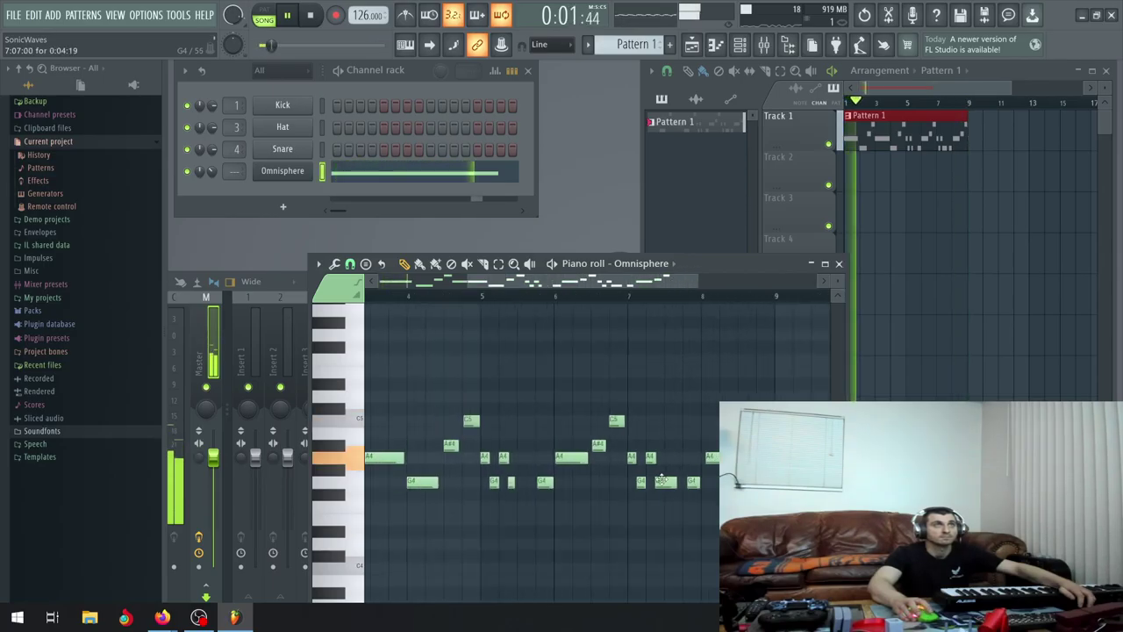
{"action": "scroll", "coordinate": [661, 481], "scroll_direction": "up", "scroll_amount": 2, "text": "ctrl"}
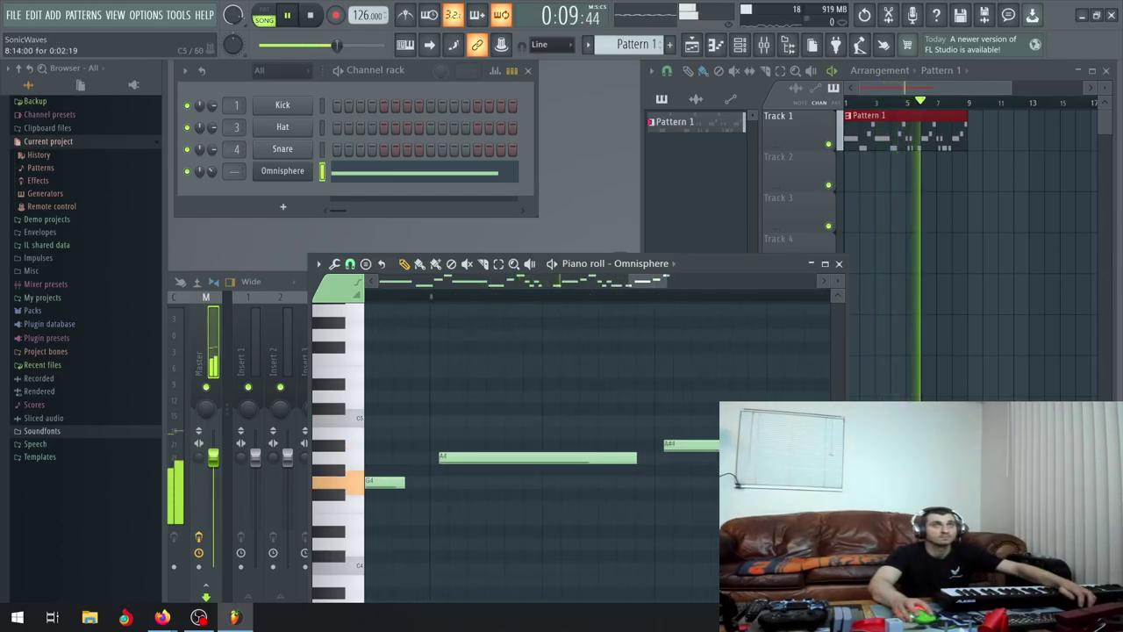
Lengthen the G4 at 5:07:00 to 0:02:20
{"action": "scroll", "coordinate": [634, 469], "scroll_direction": "left", "scroll_amount": 3}
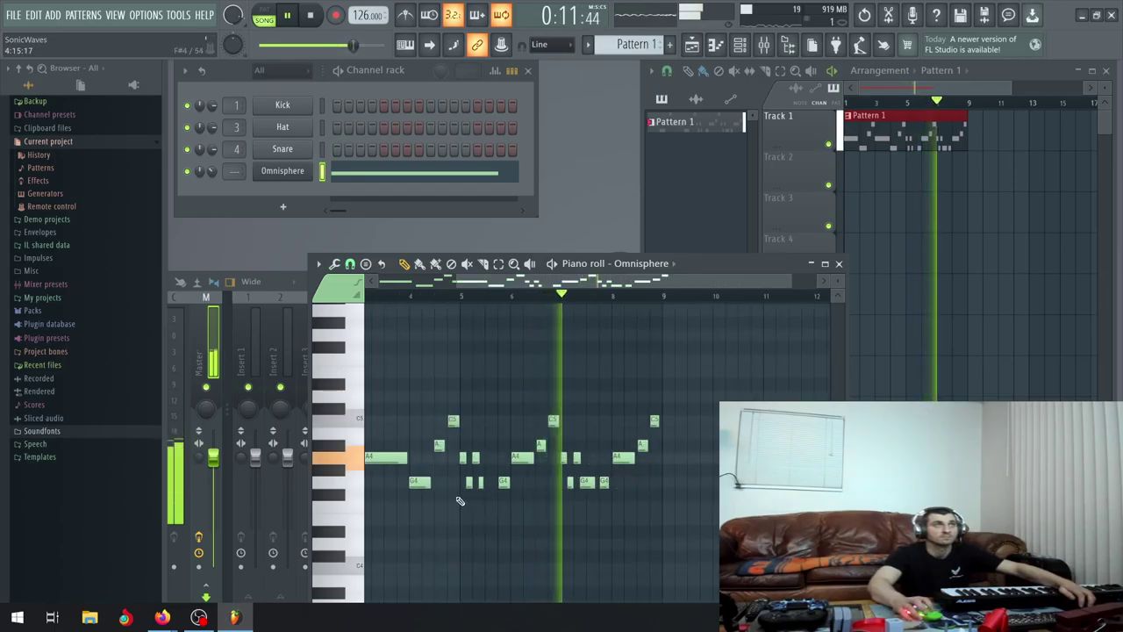
{"action": "scroll", "coordinate": [518, 484], "scroll_direction": "up", "scroll_amount": 2}
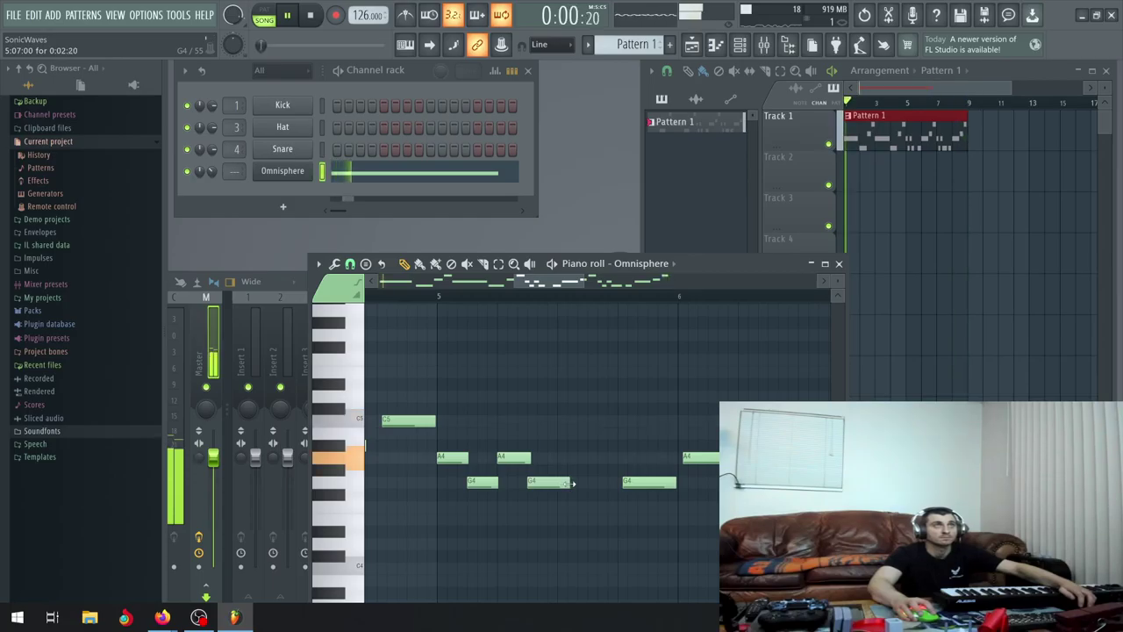
Lengthen the G4 at 5:07:00 to 0:04:04
{"action": "scroll", "coordinate": [568, 484], "scroll_direction": "down", "scroll_amount": 3}
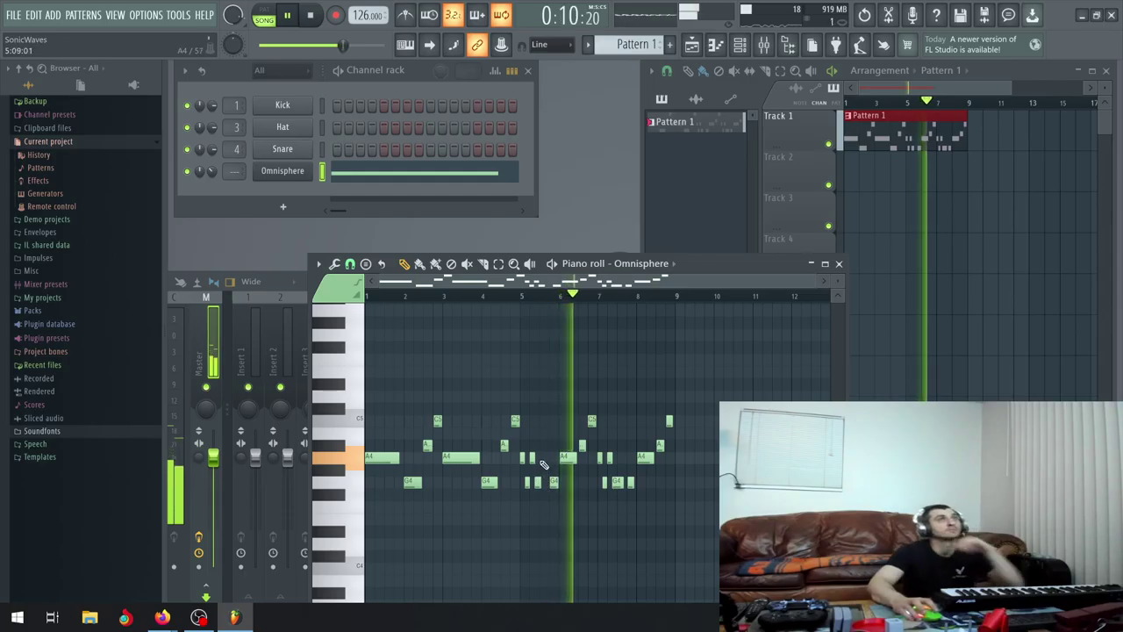
{"action": "scroll", "coordinate": [540, 472], "scroll_direction": "up", "scroll_amount": 2, "text": "ctrl"}
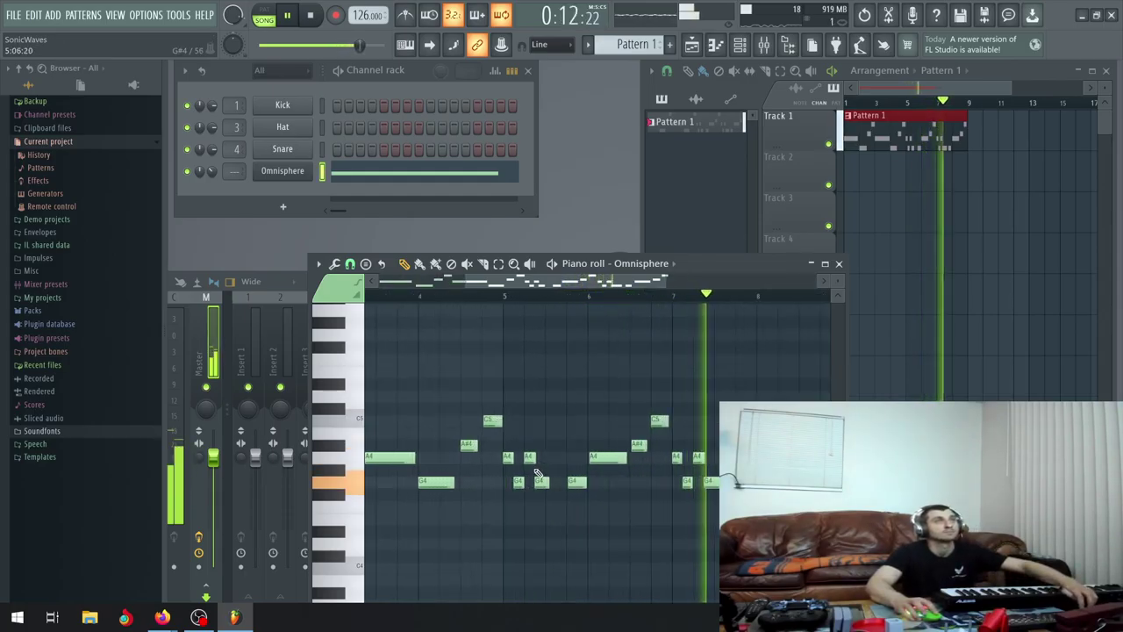
{"action": "scroll", "coordinate": [539, 474], "scroll_direction": "up", "scroll_amount": 2, "text": "ctrl"}
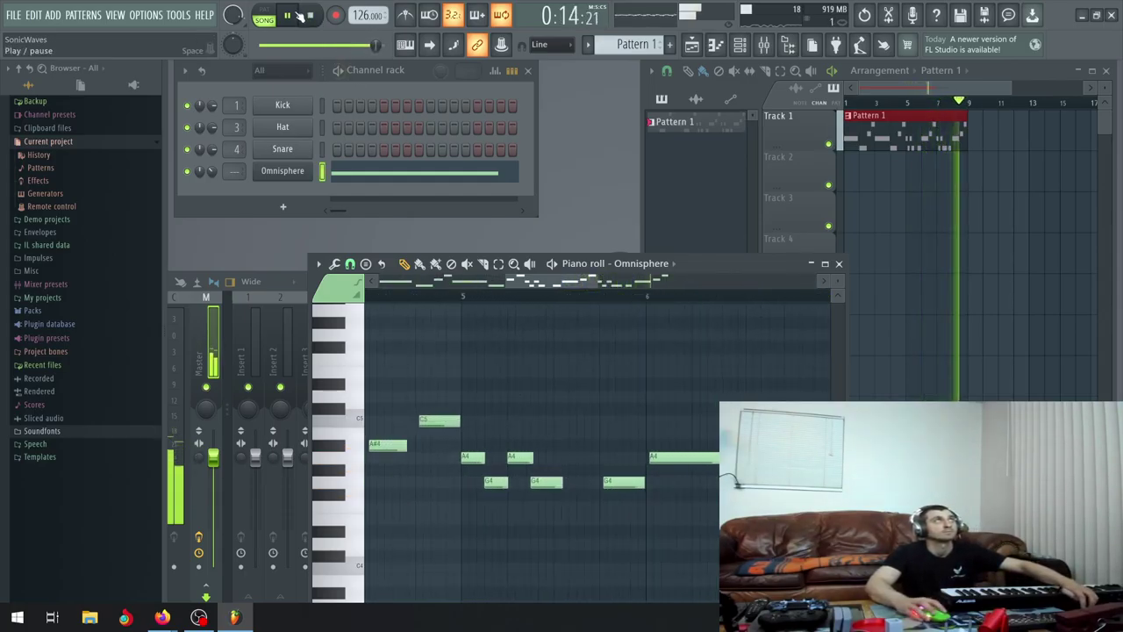
{"action": "scroll", "coordinate": [582, 504], "scroll_direction": "down", "scroll_amount": 4}
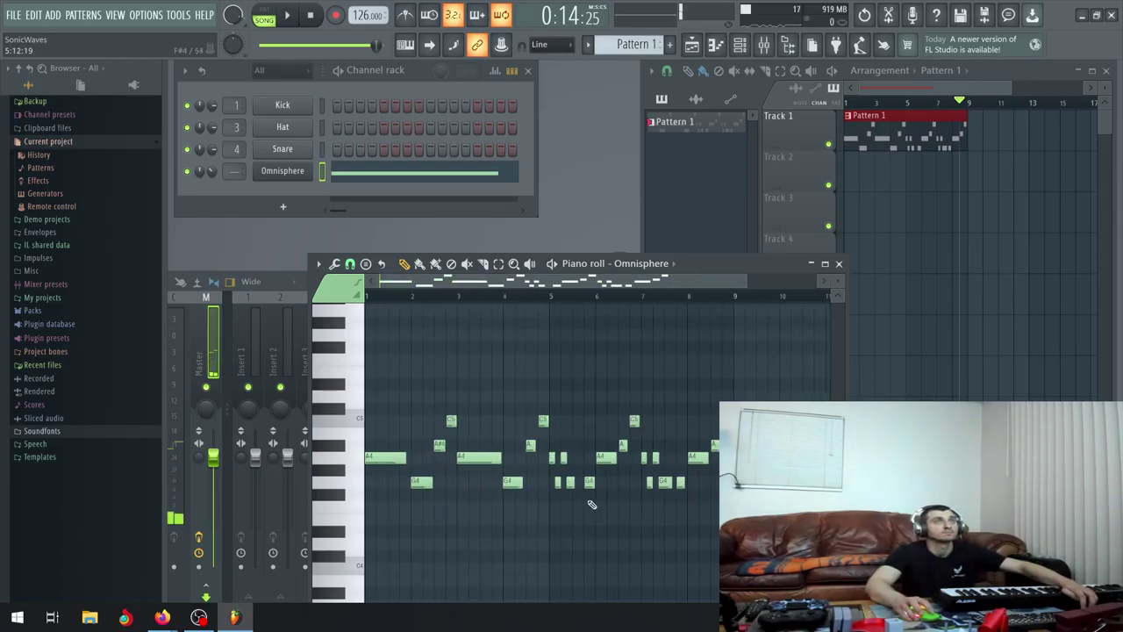
{"action": "scroll", "coordinate": [671, 495], "scroll_direction": "up", "scroll_amount": 2, "text": "ctrl"}
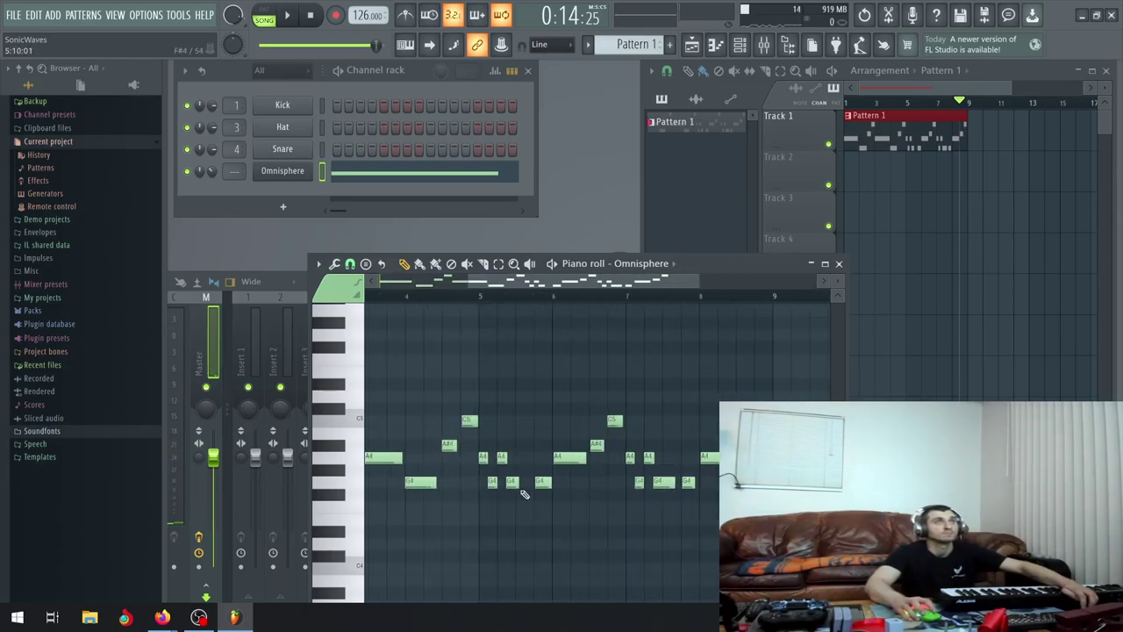
{"action": "scroll", "coordinate": [524, 484], "scroll_direction": "up", "scroll_amount": 2, "text": "ctrl"}
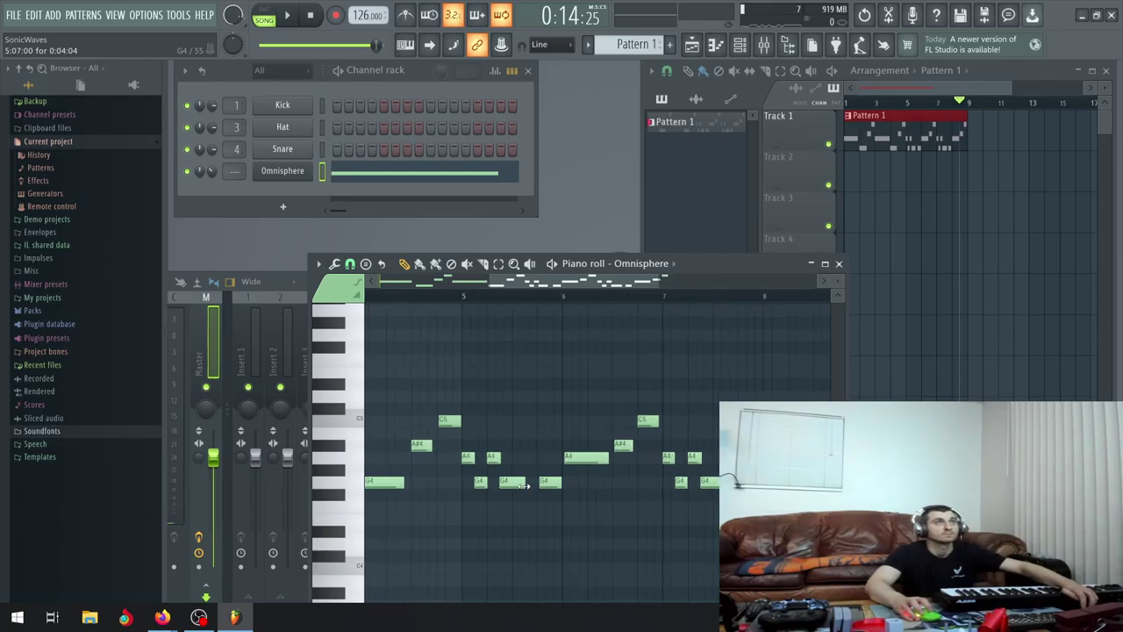
{"action": "scroll", "coordinate": [524, 484], "scroll_direction": "up", "scroll_amount": 1, "text": "ctrl"}
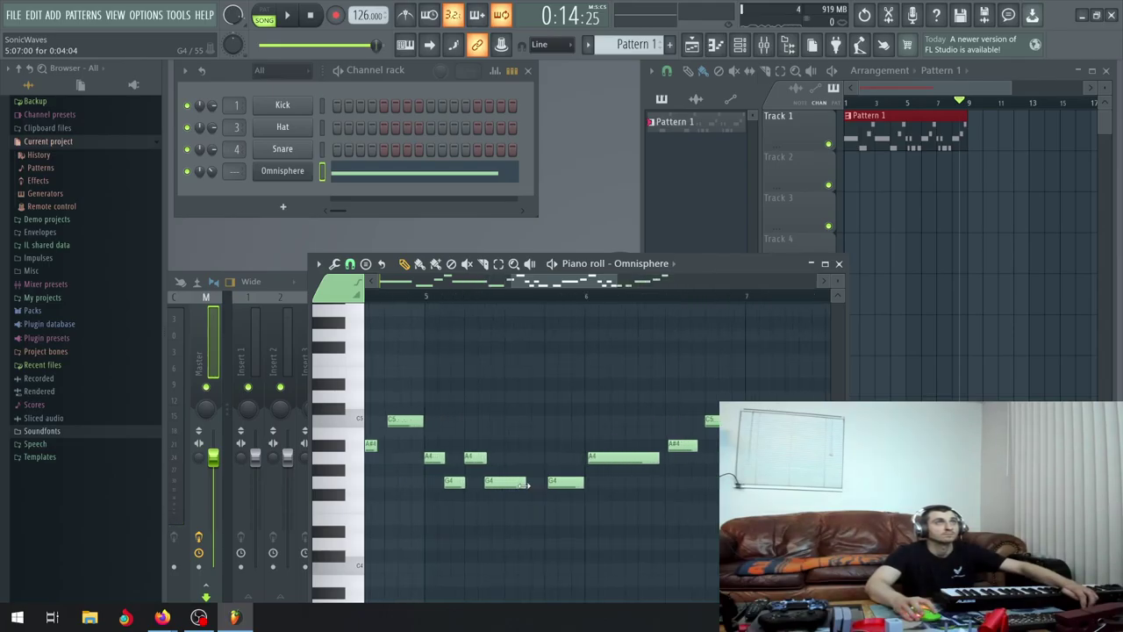
Replace bar 7's opening A4, G4 and A4 with a copy of bar 5's first three notes
{"action": "scroll", "coordinate": [527, 485], "scroll_direction": "down", "scroll_amount": 3, "text": "ctrl"}
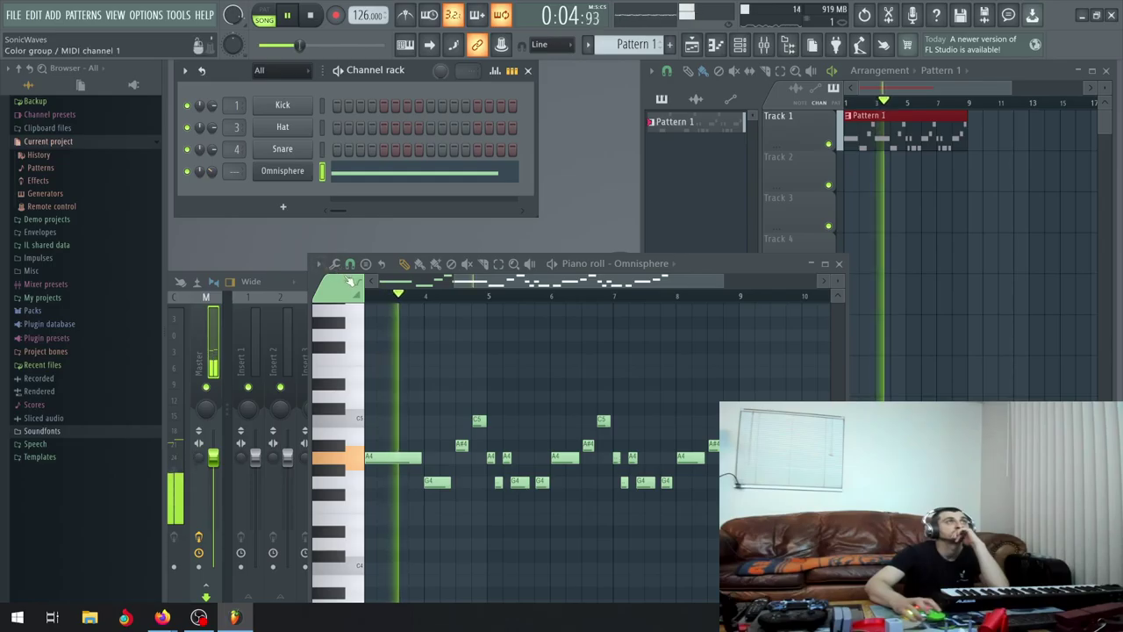
{"action": "scroll", "coordinate": [452, 301], "scroll_direction": "left", "scroll_amount": 2}
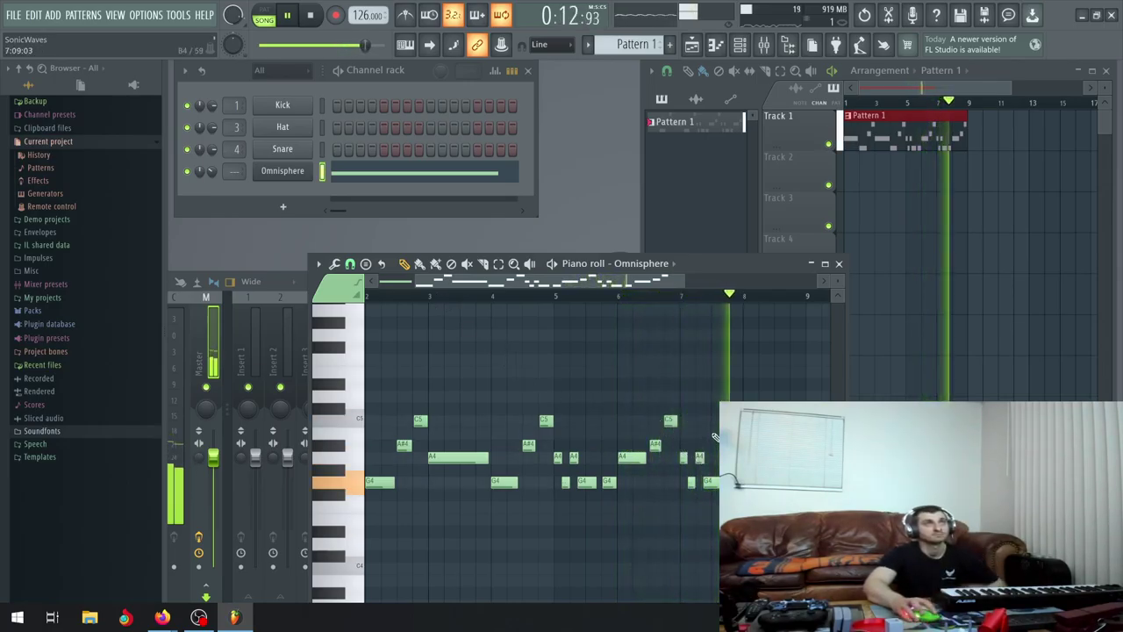
{"action": "scroll", "coordinate": [671, 443], "scroll_direction": "up", "scroll_amount": 4, "text": "ctrl"}
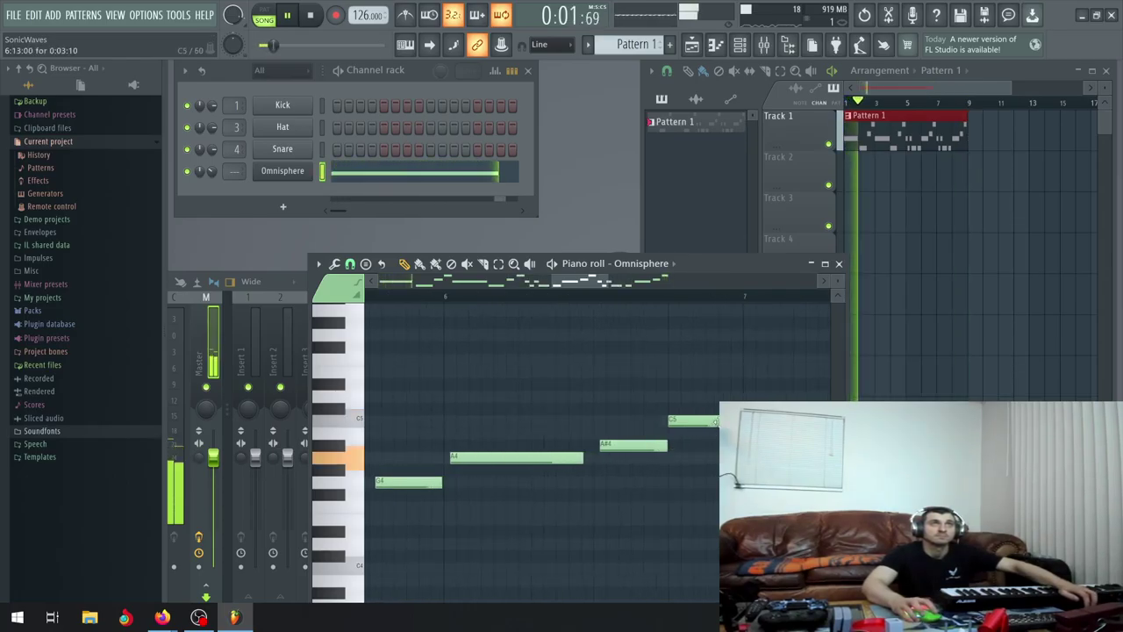
{"action": "scroll", "coordinate": [663, 451], "scroll_direction": "down", "scroll_amount": 2, "text": "ctrl"}
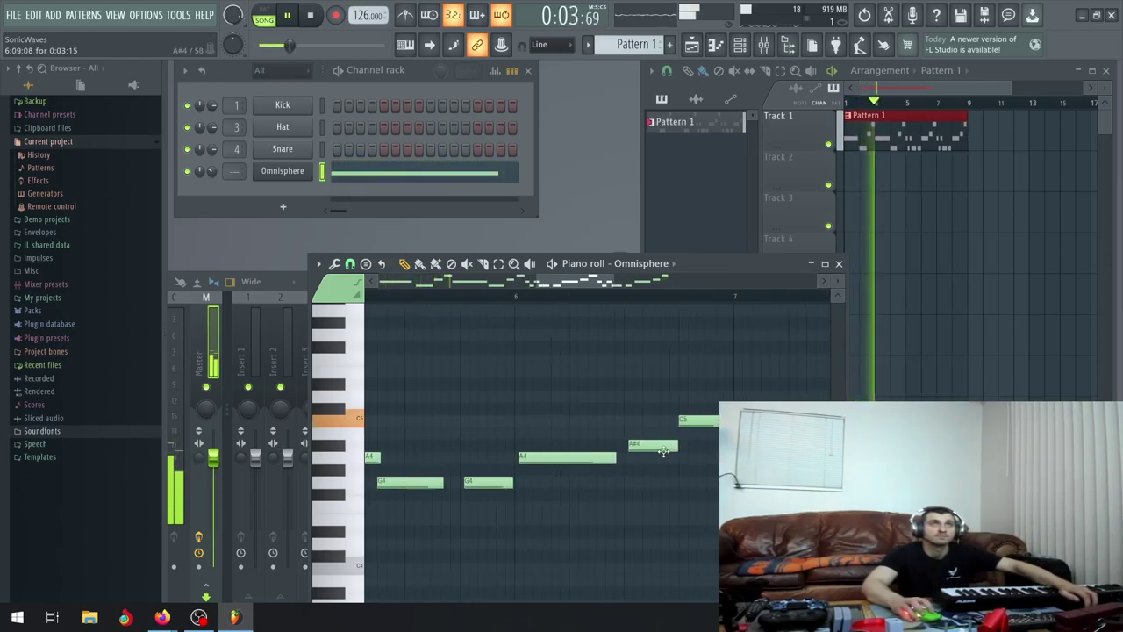
{"action": "scroll", "coordinate": [526, 474], "scroll_direction": "down", "scroll_amount": 4, "text": "ctrl"}
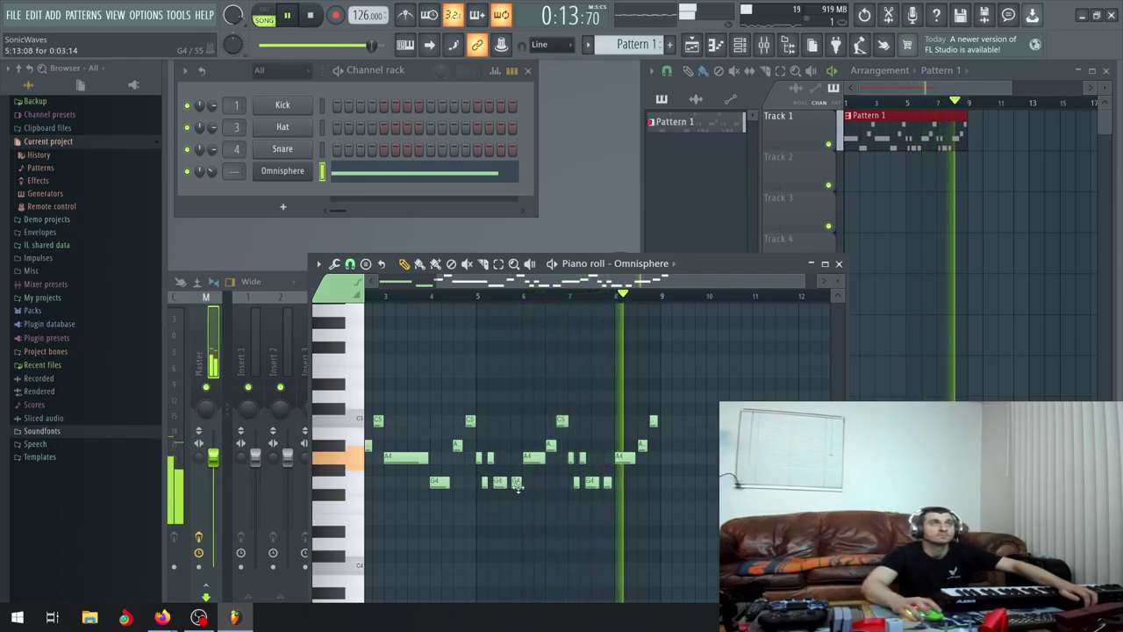
{"action": "left_click", "coordinate": [477, 460]}
{"action": "left_click_drag", "start_coordinate": [481, 474], "coordinate": [495, 496]}
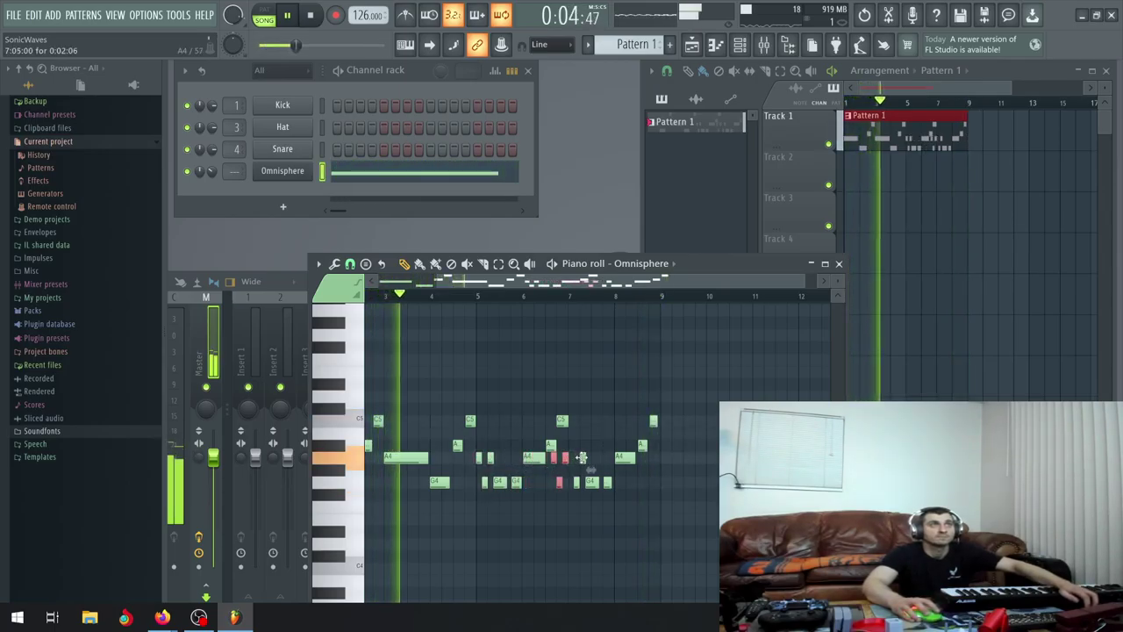
{"action": "left_click_drag", "start_coordinate": [576, 481], "coordinate": [592, 481]}
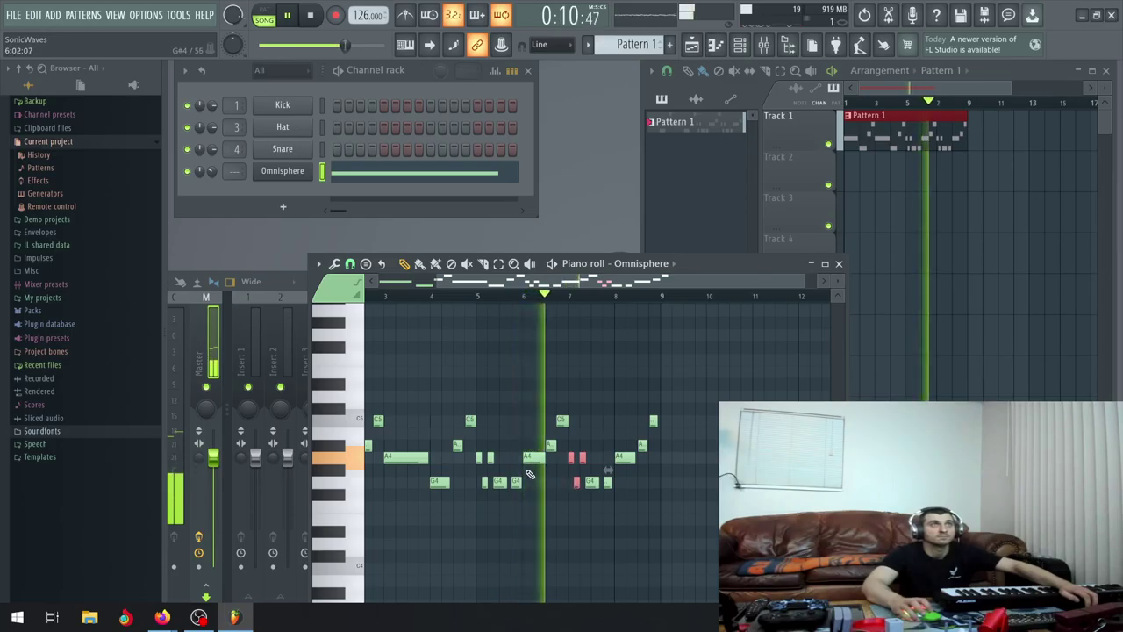
Move the A4 in bar 6 from 6:01:08 back to the start of the bar
{"action": "scroll", "coordinate": [529, 469], "scroll_direction": "up", "scroll_amount": 2}
{"action": "scroll", "coordinate": [529, 469], "scroll_direction": "up", "scroll_amount": 4}
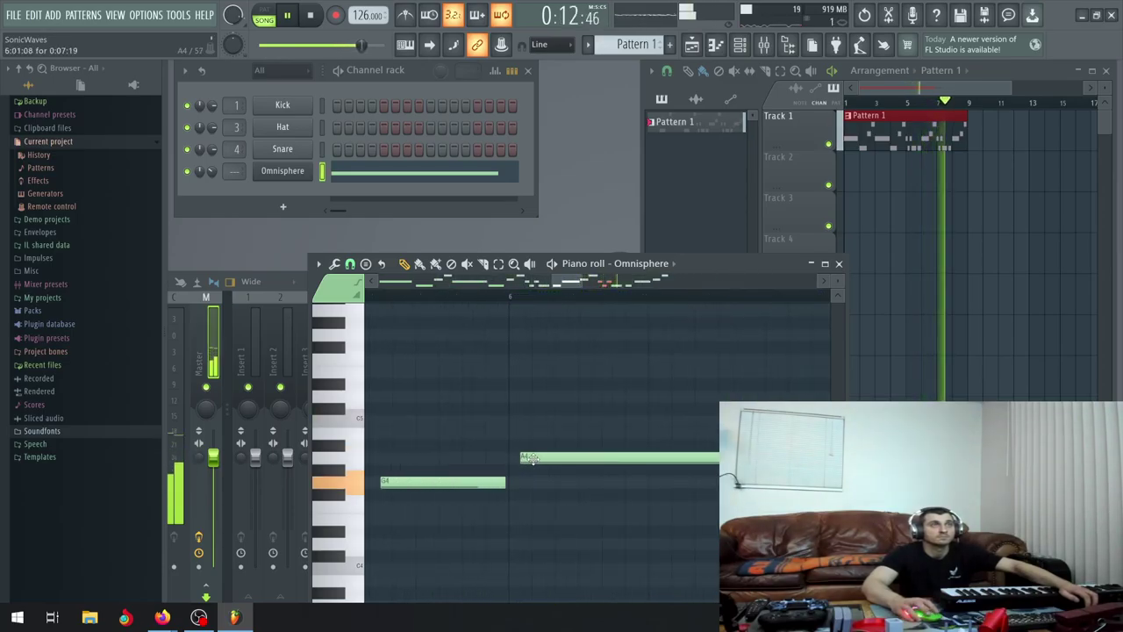
{"action": "right_click", "coordinate": [532, 458]}
{"action": "scroll", "coordinate": [544, 505], "scroll_direction": "down", "scroll_amount": 5}
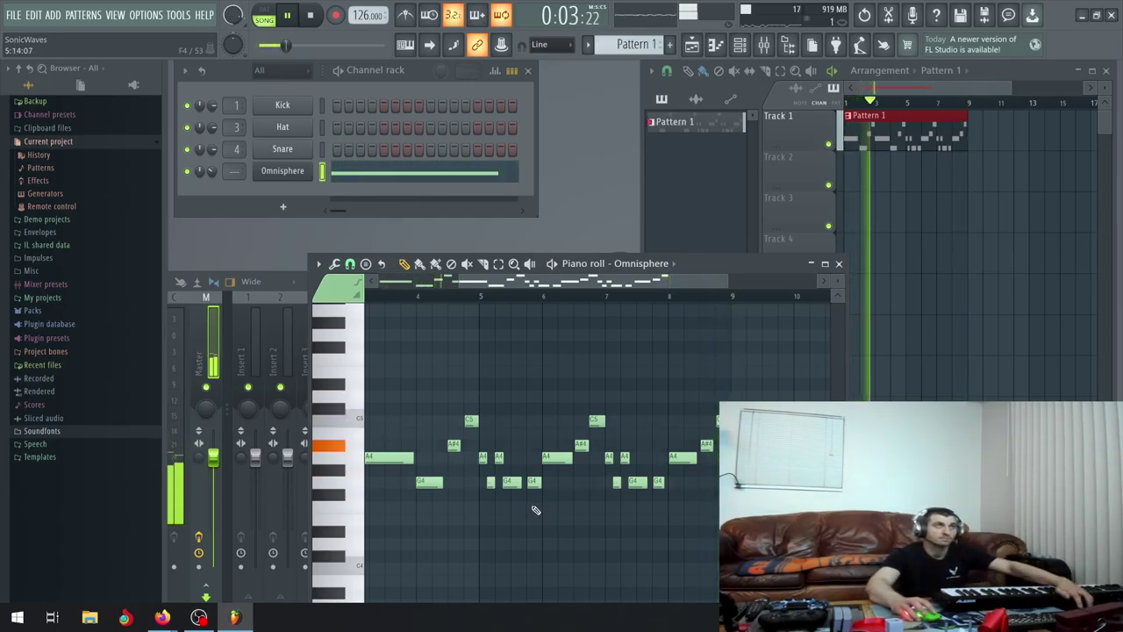
Inspect the start time and duration properties of the A4 at the start of bar 3
{"action": "scroll", "coordinate": [534, 508], "scroll_direction": "down", "scroll_amount": 2}
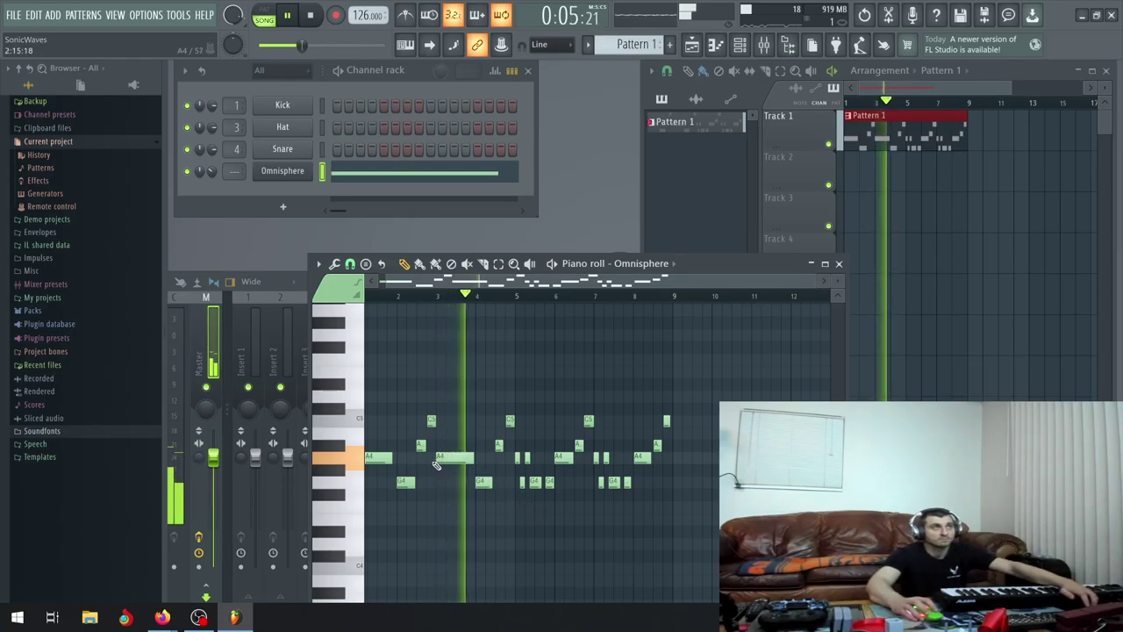
{"action": "scroll", "coordinate": [441, 466], "scroll_direction": "up", "scroll_amount": 5}
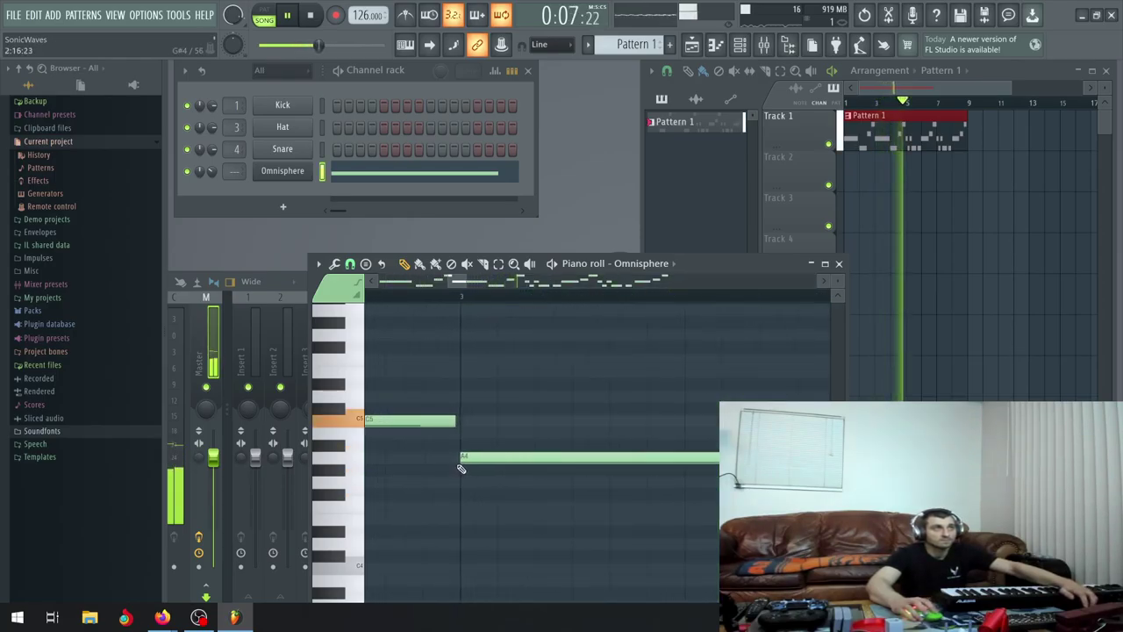
{"action": "double_click", "coordinate": [474, 460]}
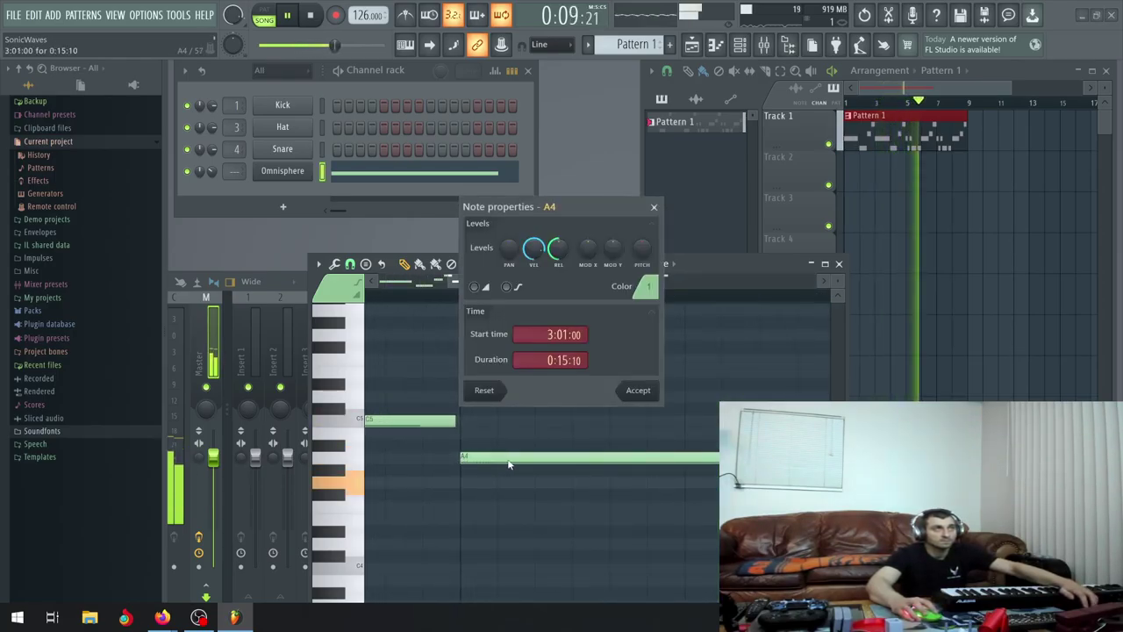
{"action": "left_click", "coordinate": [654, 207]}
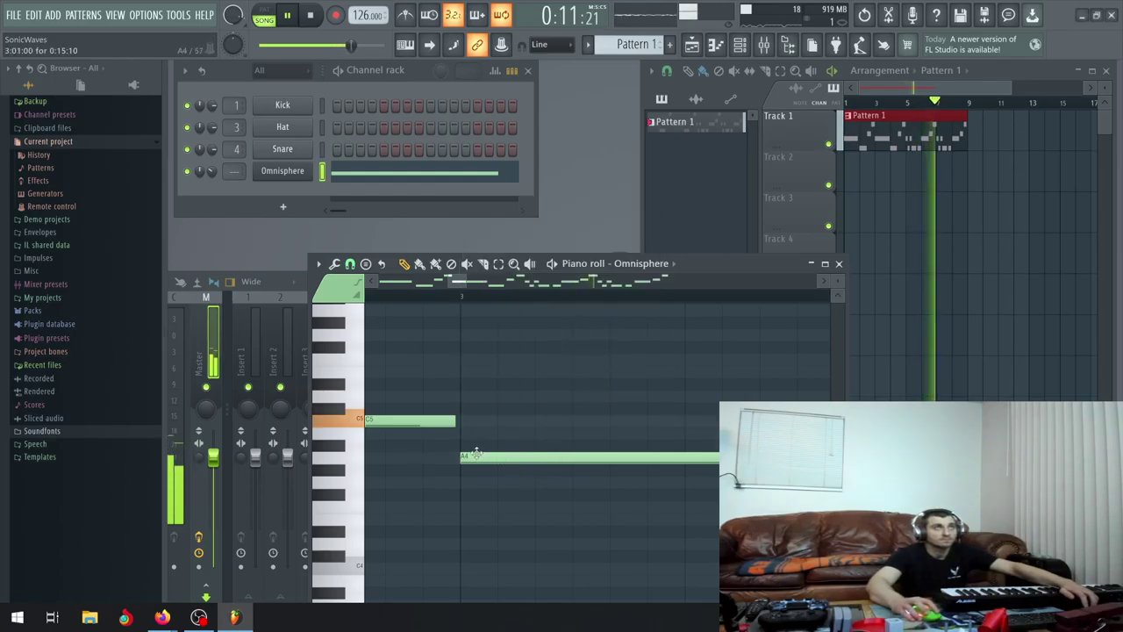
Nudge bar 3's A4 slightly later and quantize the note start times with the Default template and Leave duration
{"action": "left_click", "coordinate": [334, 263]}
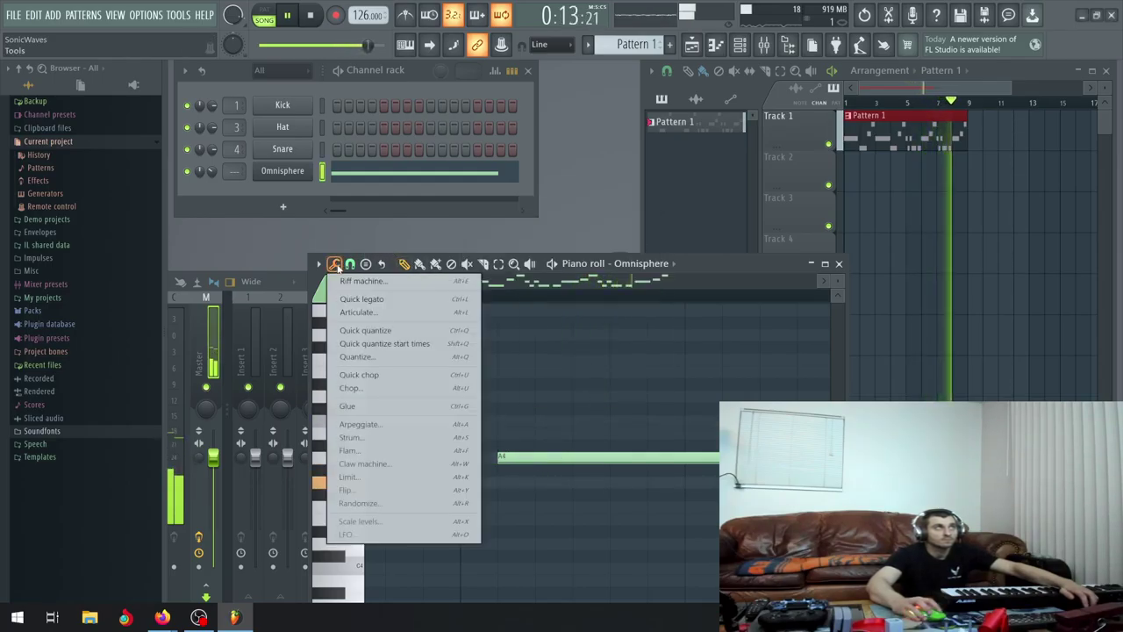
{"action": "left_click", "coordinate": [369, 357]}
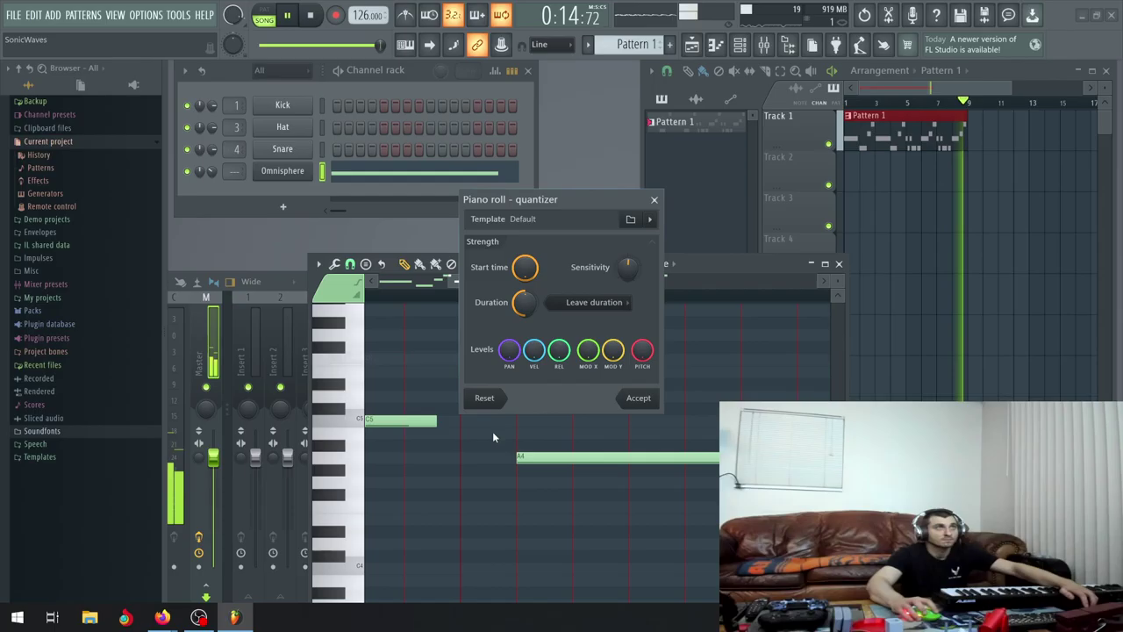
{"action": "left_click", "coordinate": [635, 399]}
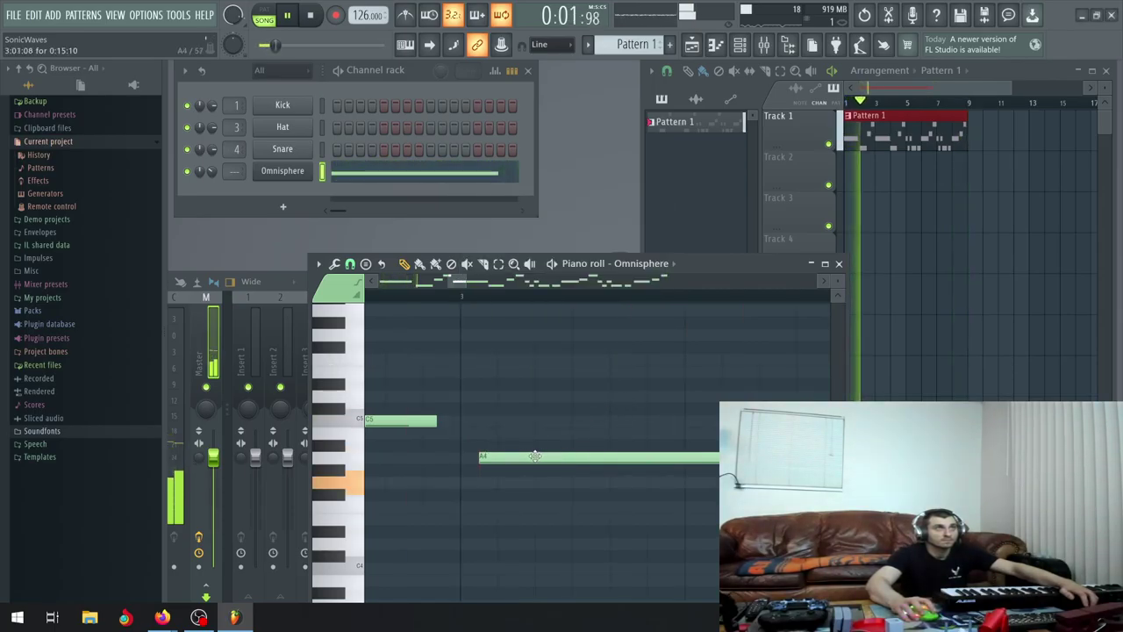
Move bar 6's A#4 slightly later and quantize its start time to 6:10:00
{"action": "scroll", "coordinate": [534, 456], "scroll_direction": "down", "scroll_amount": 5}
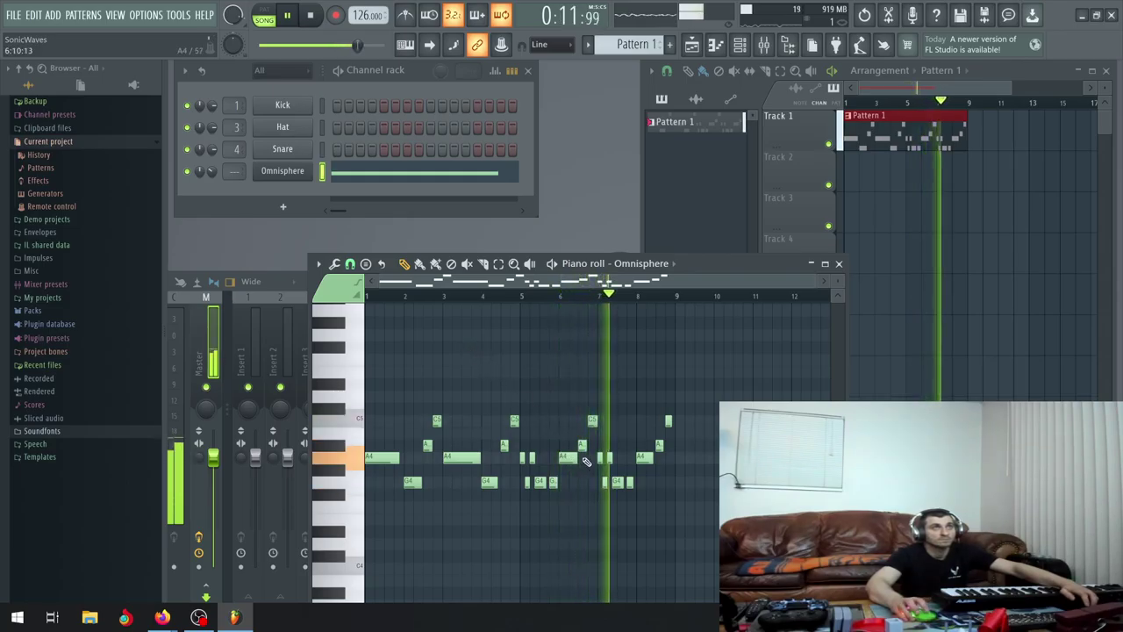
{"action": "scroll", "coordinate": [562, 444], "scroll_direction": "up", "scroll_amount": 4}
{"action": "left_click_drag", "start_coordinate": [570, 448], "coordinate": [593, 445]}
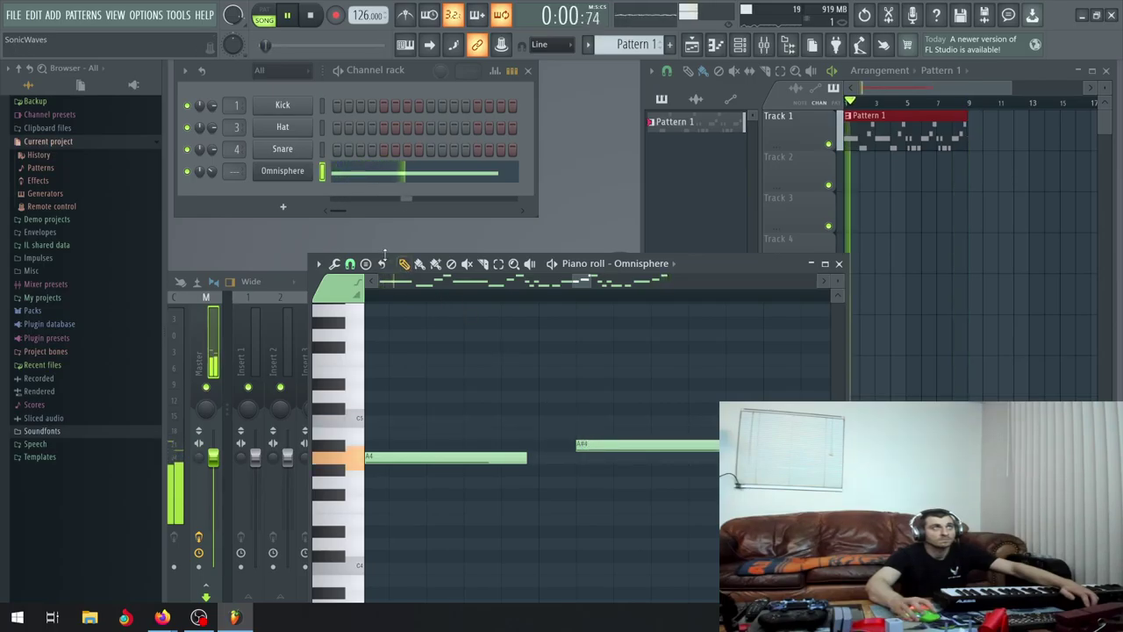
{"action": "left_click", "coordinate": [334, 264]}
{"action": "left_click", "coordinate": [355, 357]}
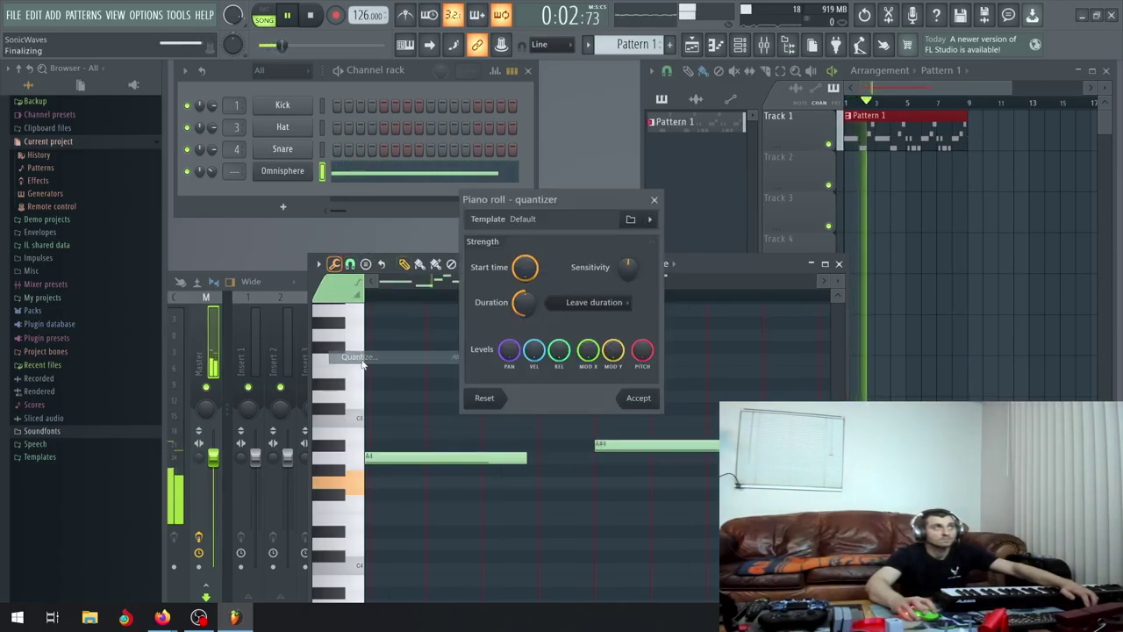
{"action": "left_click", "coordinate": [637, 396]}
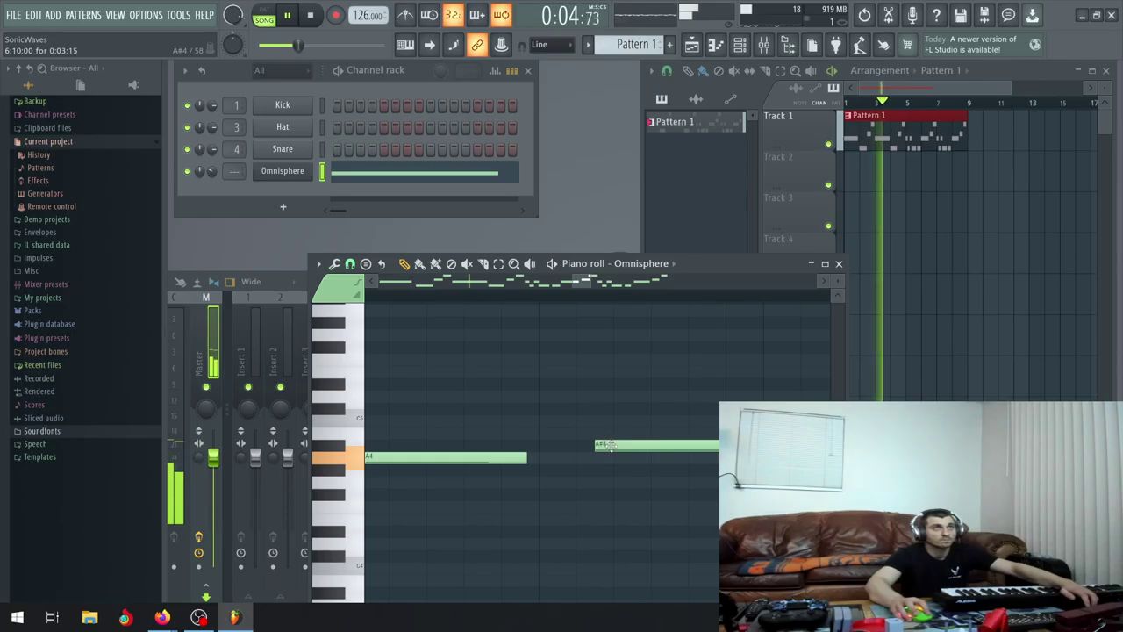
Realign bar 6's A4 to the start of the bar with the help of the quantizer
{"action": "scroll", "coordinate": [589, 438], "scroll_direction": "down", "scroll_amount": 3}
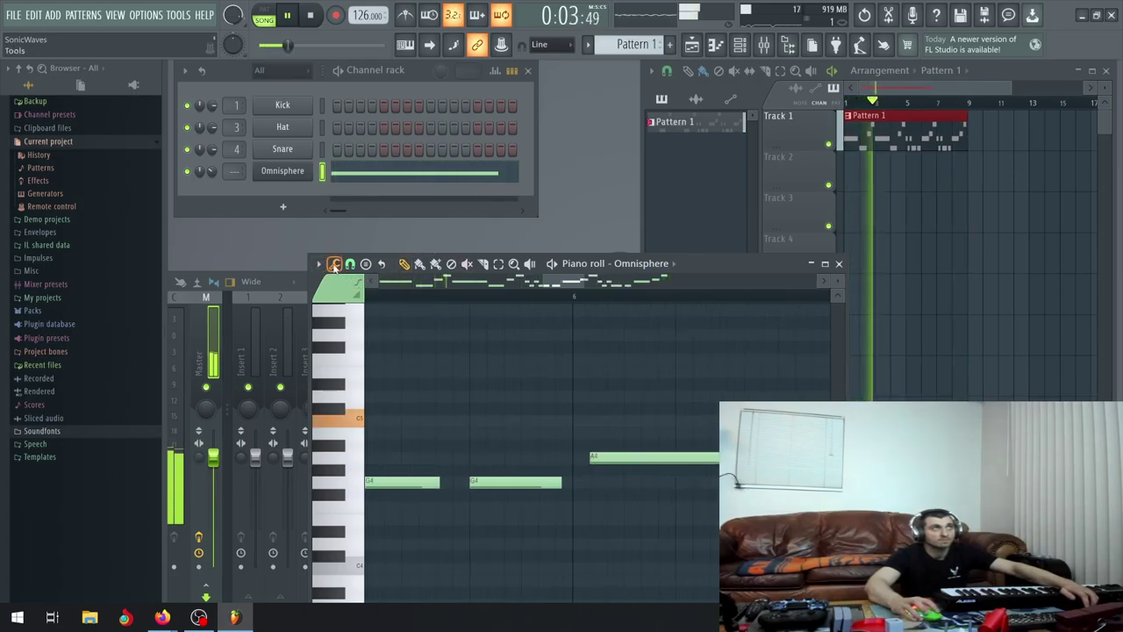
{"action": "left_click", "coordinate": [319, 264]}
{"action": "left_click", "coordinate": [352, 360]}
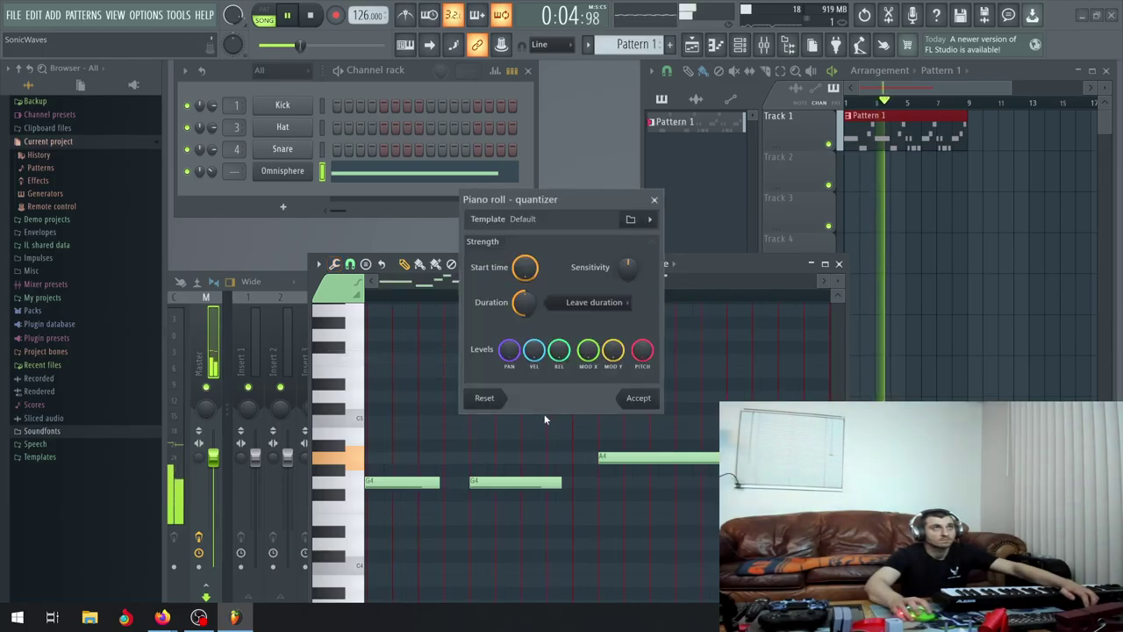
{"action": "left_click", "coordinate": [637, 397]}
{"action": "scroll", "coordinate": [594, 457], "scroll_direction": "down", "scroll_amount": 3}
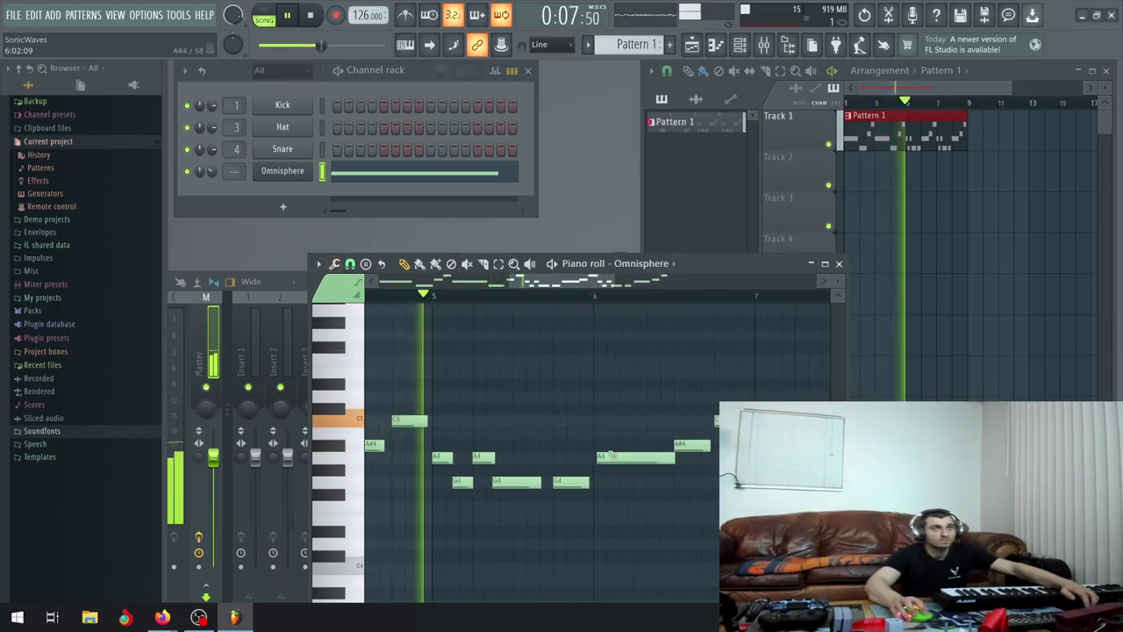
Adjust the A4 in bar 8 so it starts at the beginning of the bar
{"action": "left_click_drag", "start_coordinate": [693, 460], "coordinate": [709, 465]}
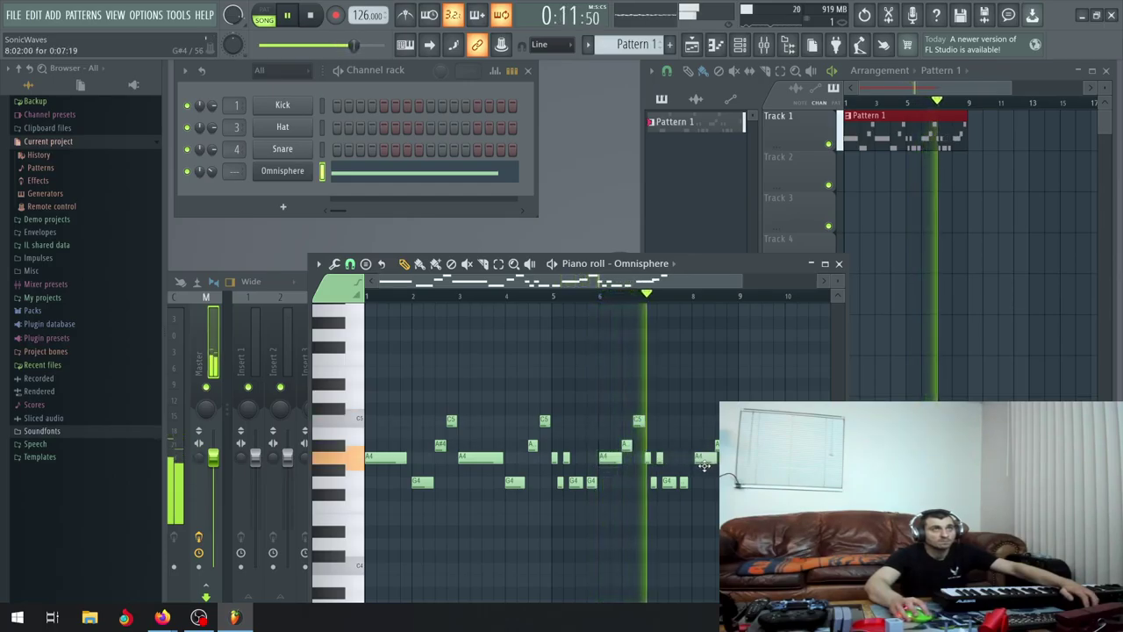
{"action": "scroll", "coordinate": [694, 461], "scroll_direction": "up", "scroll_amount": 4}
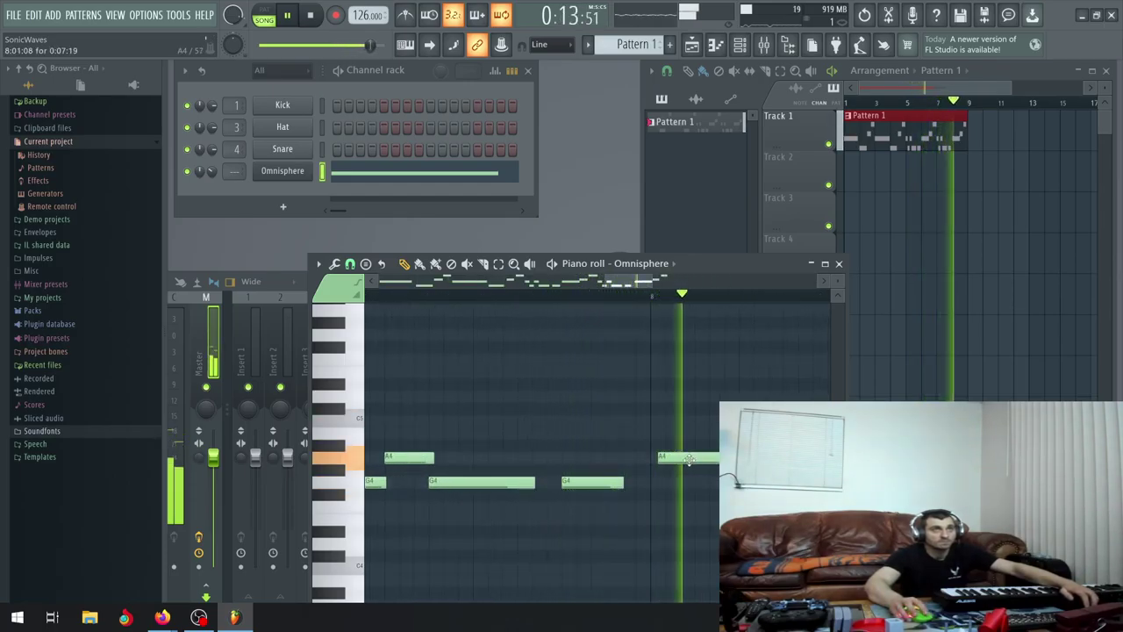
{"action": "scroll", "coordinate": [689, 460], "scroll_direction": "down", "scroll_amount": 3}
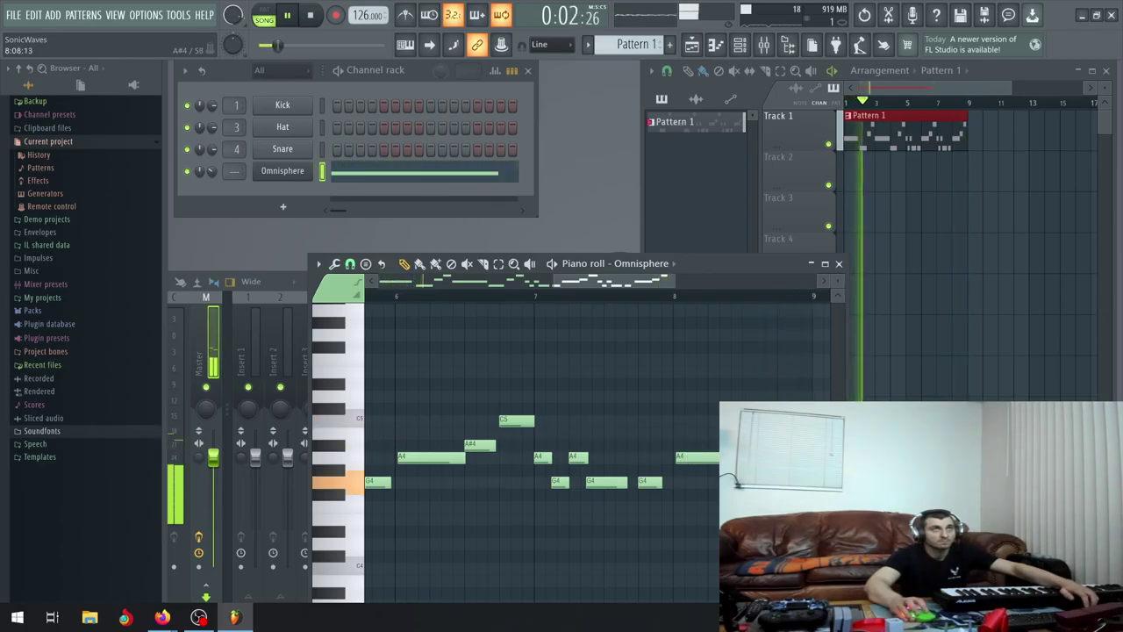
{"action": "scroll", "coordinate": [457, 457], "scroll_direction": "down", "scroll_amount": 5}
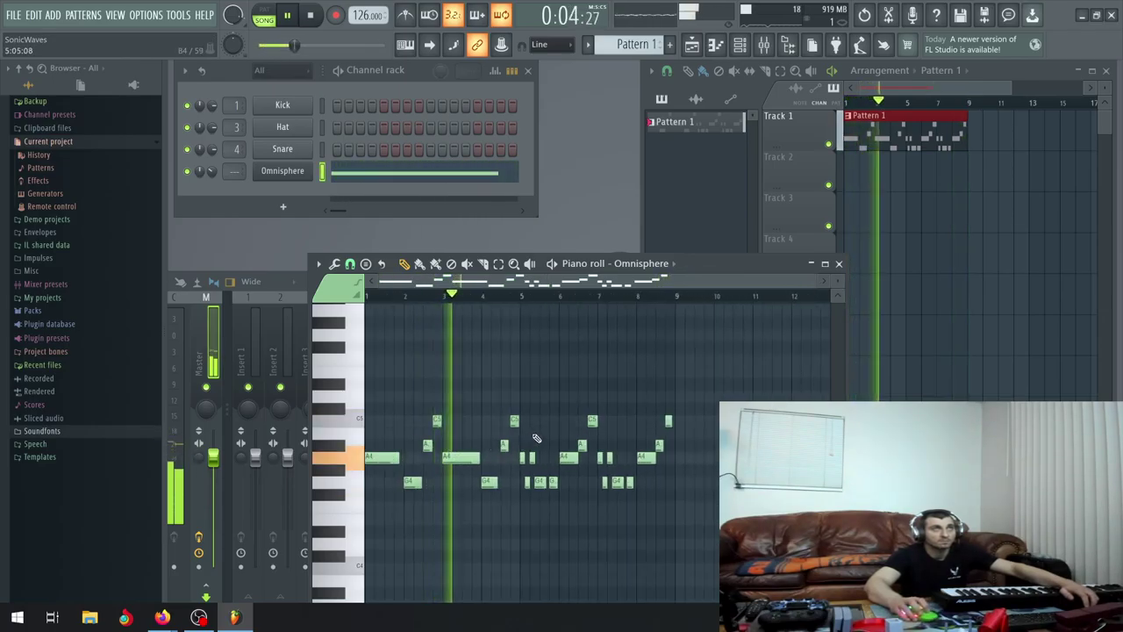
{"action": "scroll", "coordinate": [526, 449], "scroll_direction": "up", "scroll_amount": 5}
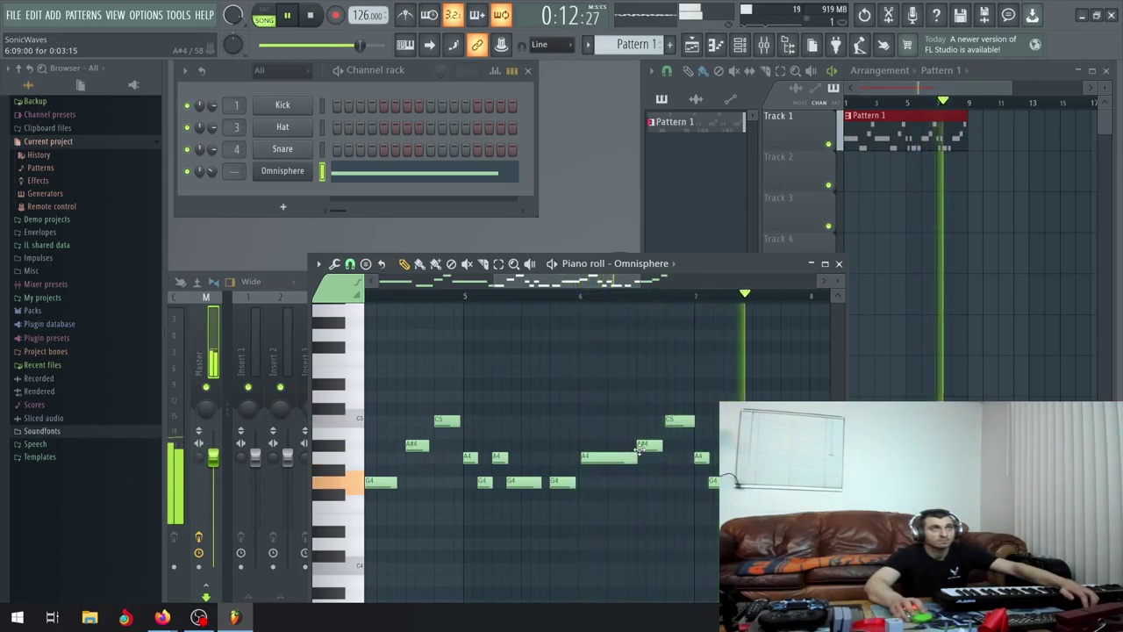
Close the Omnisphere piano roll and play the arrangement from the start to check the edited melody
{"action": "scroll", "coordinate": [636, 453], "scroll_direction": "down", "scroll_amount": 2, "text": "ctrl"}
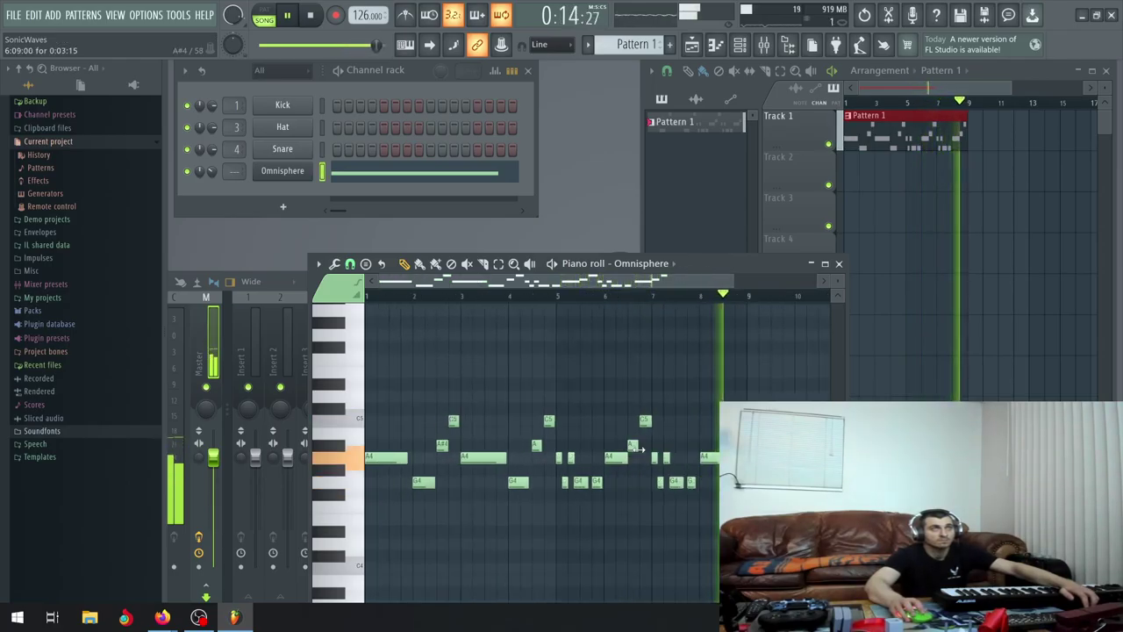
{"action": "scroll", "coordinate": [642, 448], "scroll_direction": "down", "scroll_amount": 2, "text": "ctrl"}
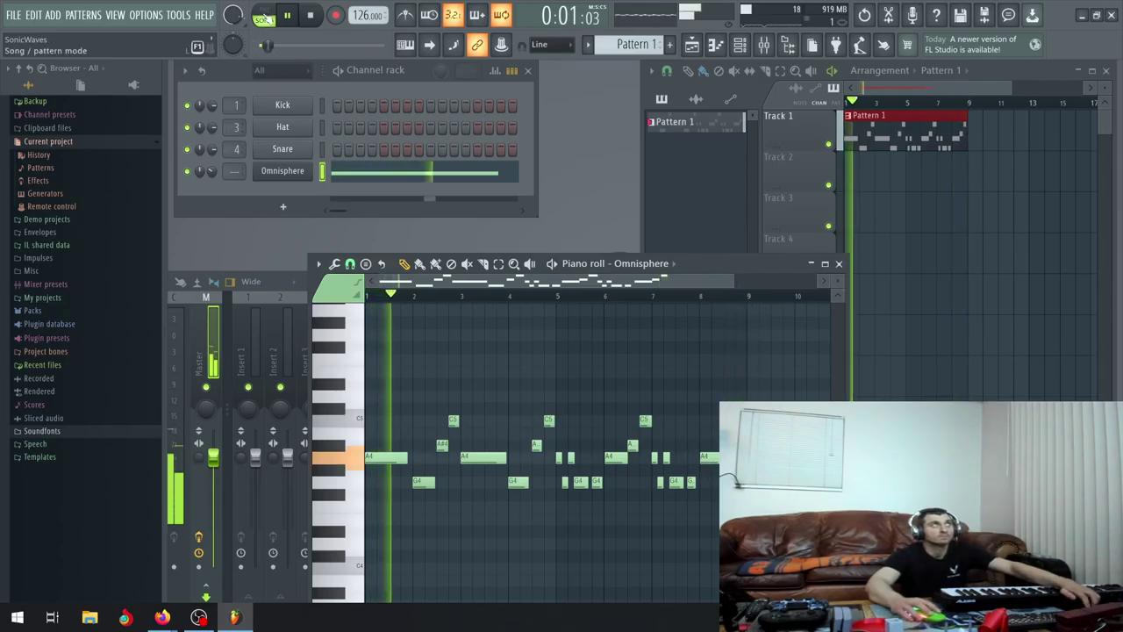
{"action": "key", "text": "space"}
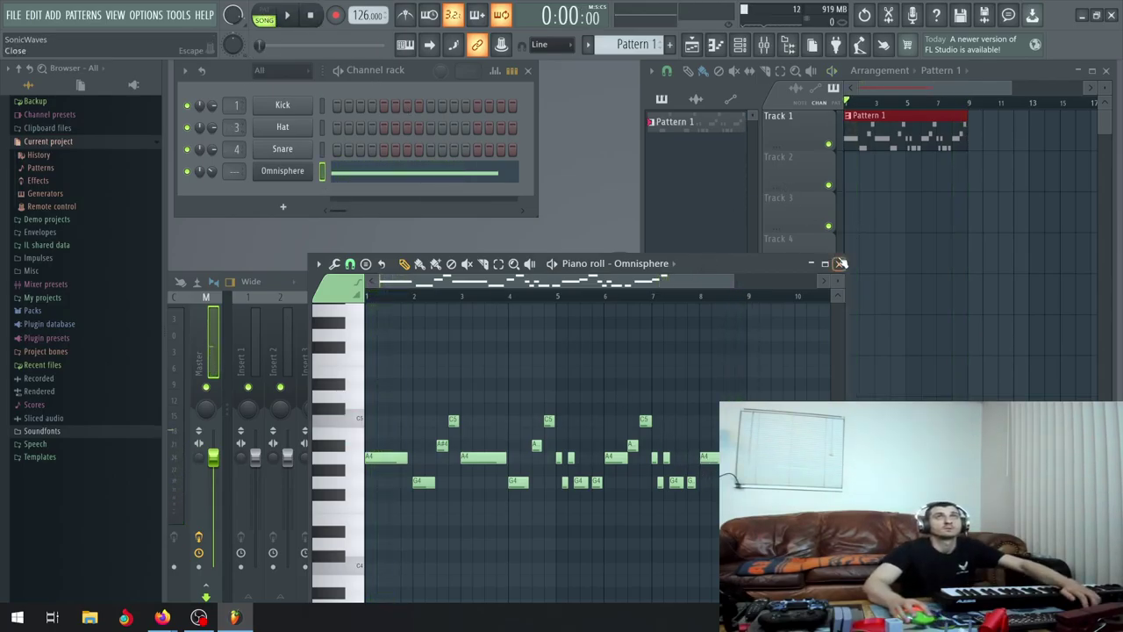
{"action": "key", "text": "F7"}
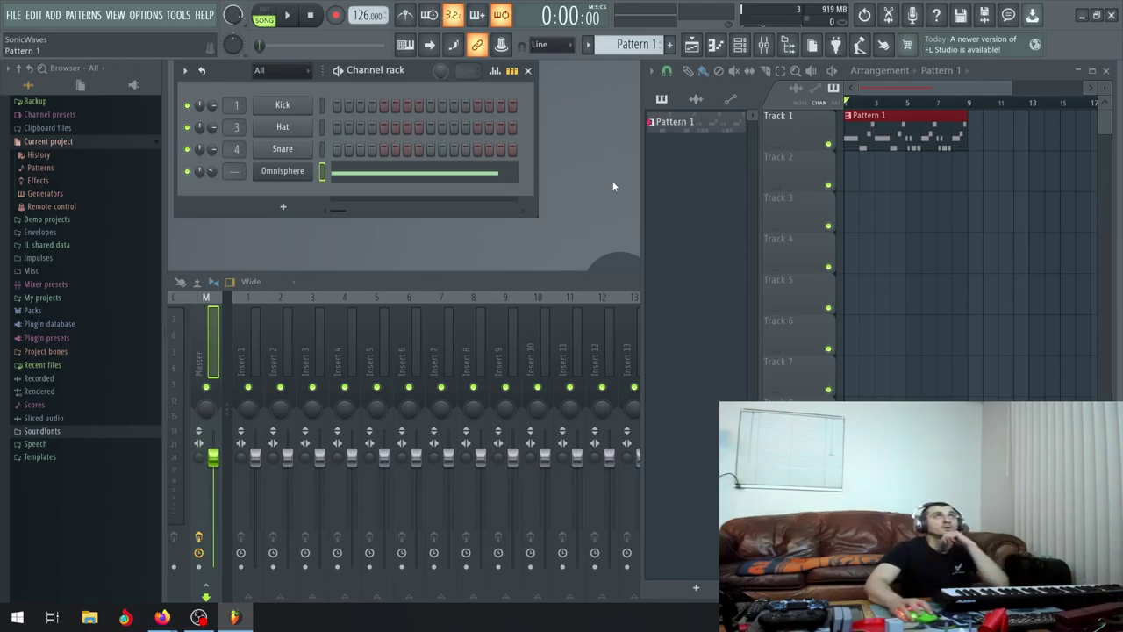
{"action": "left_click", "coordinate": [290, 16]}
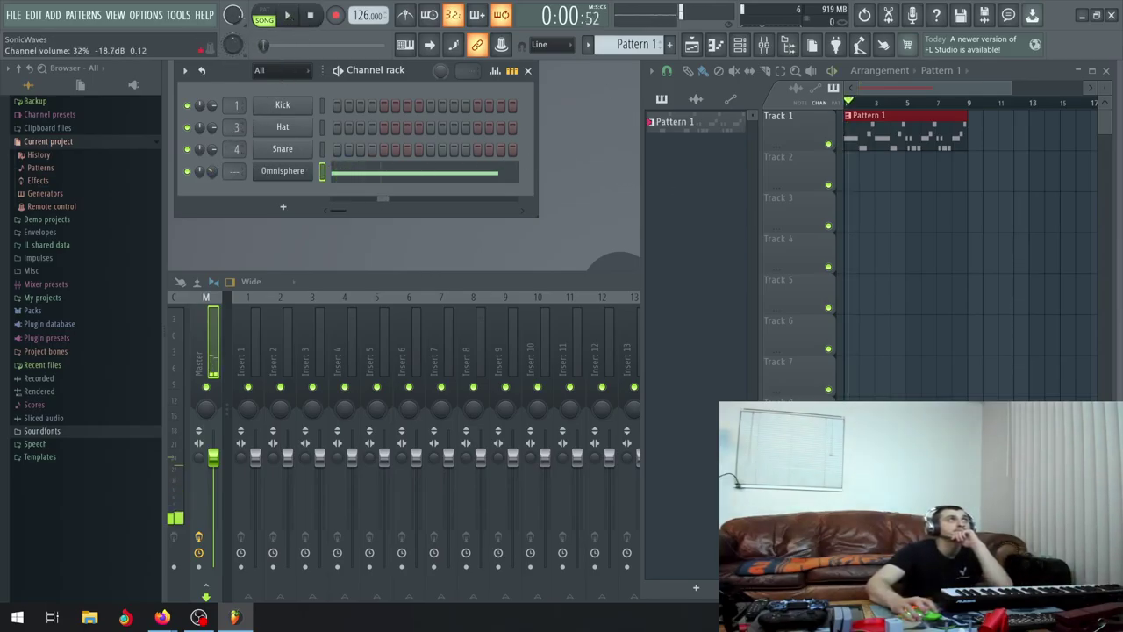
{"action": "left_click", "coordinate": [295, 17]}
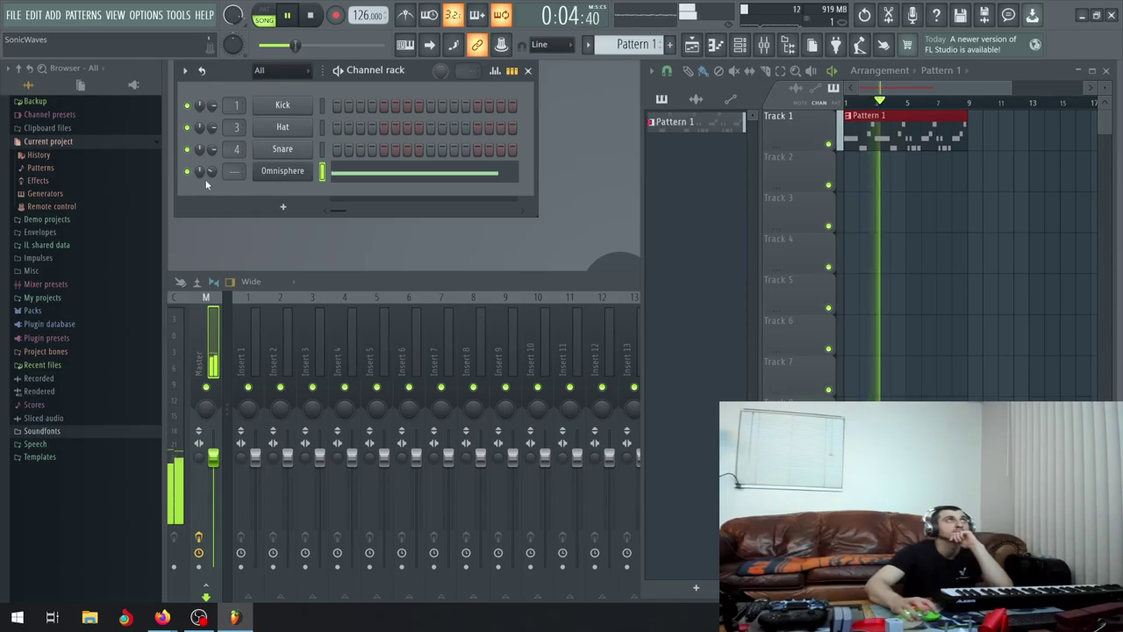
{"action": "left_click", "coordinate": [309, 15]}
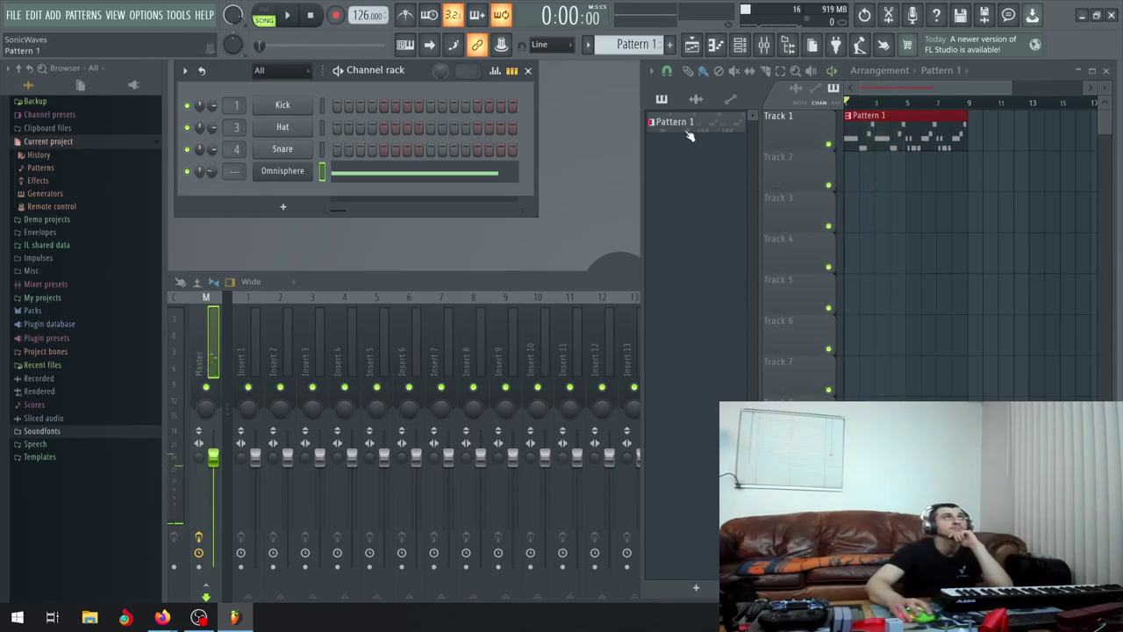
Rename Pattern 1 as Rusty HInge and give it a random color
{"action": "right_click", "coordinate": [690, 125]}
{"action": "left_click", "coordinate": [762, 195]}
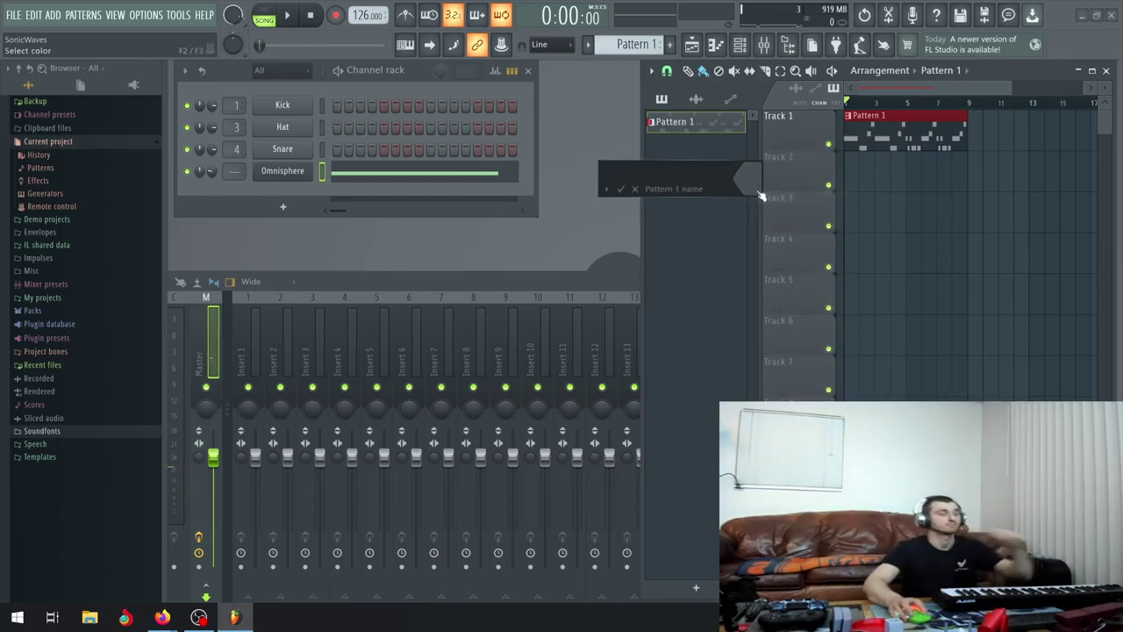
{"action": "type", "text": "Rusty"}
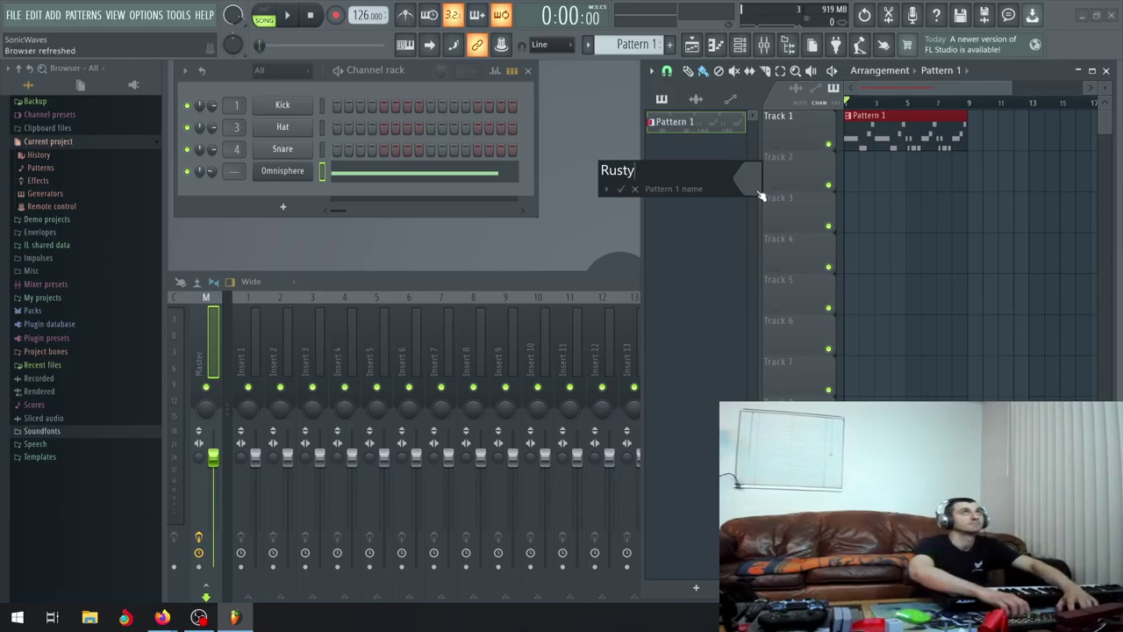
{"action": "key", "text": "Return"}
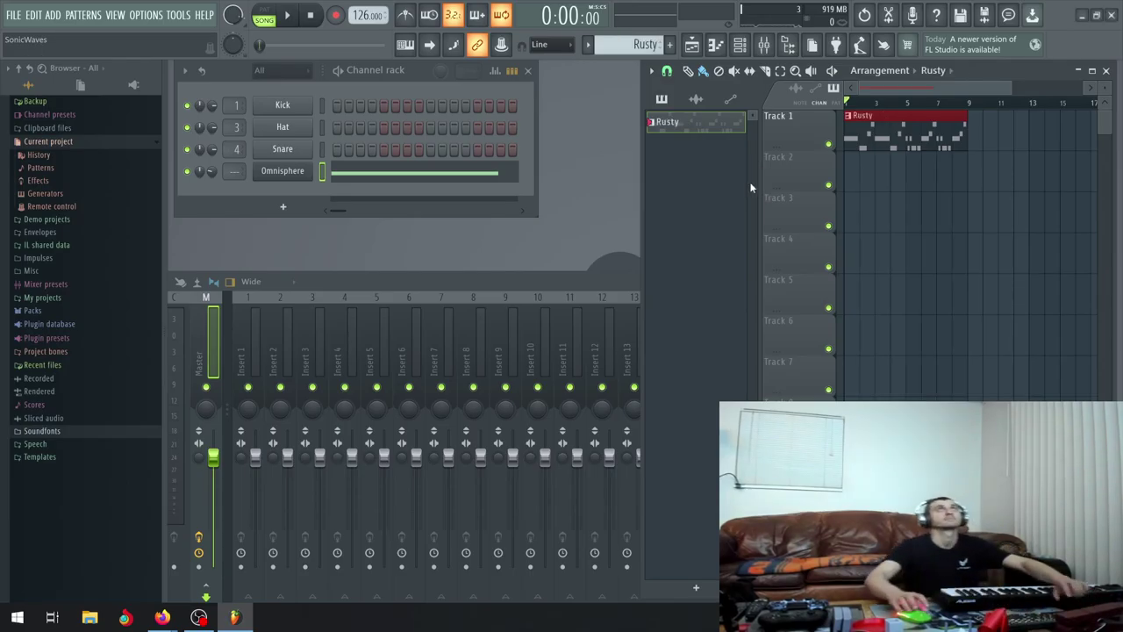
{"action": "right_click", "coordinate": [689, 137]}
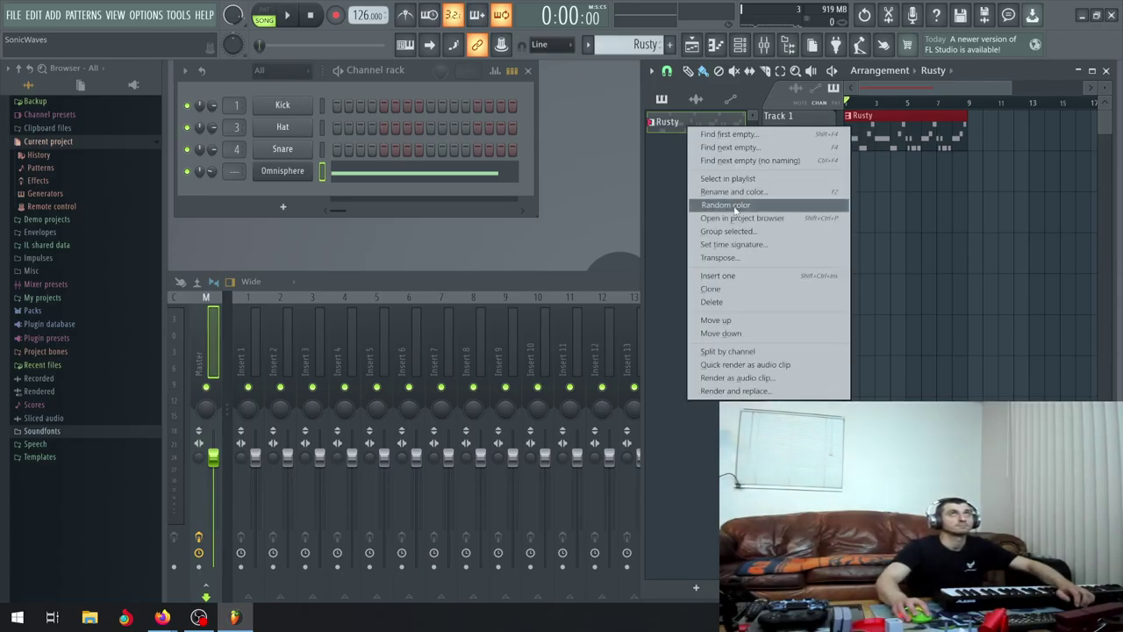
{"action": "left_click", "coordinate": [738, 195]}
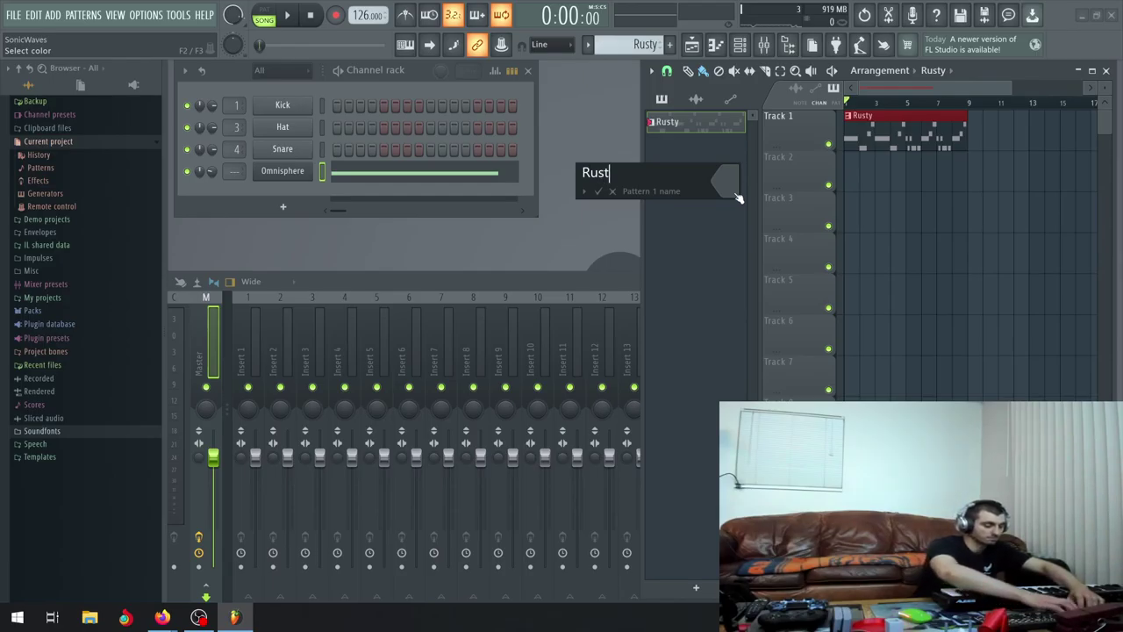
{"action": "type", "text": "HInge"}
{"action": "key", "text": "Return"}
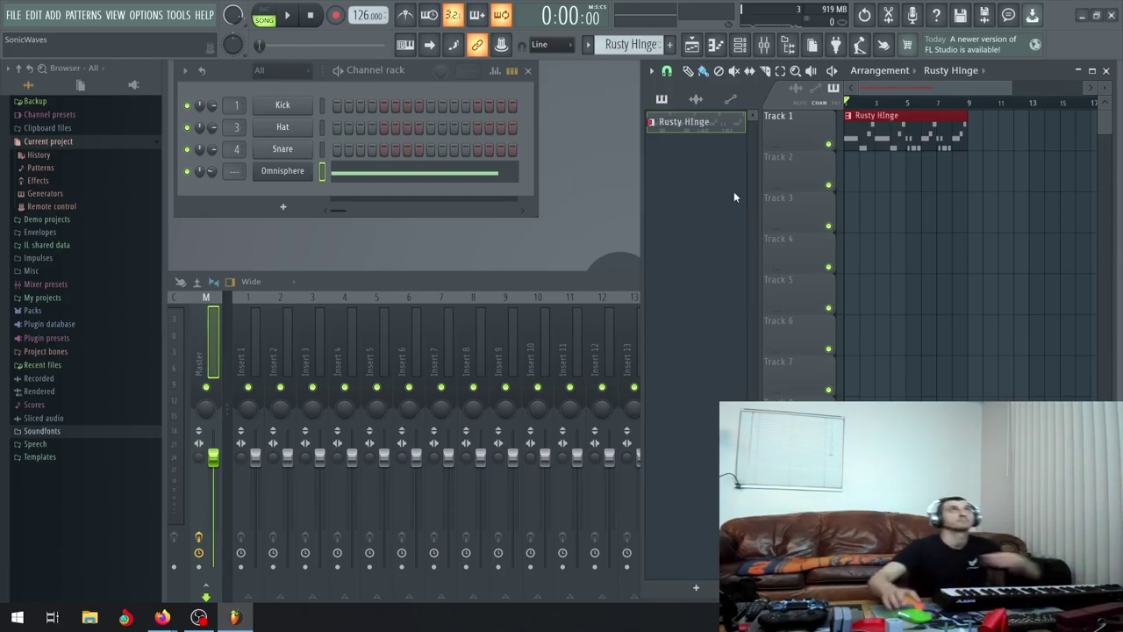
{"action": "right_click", "coordinate": [689, 136]}
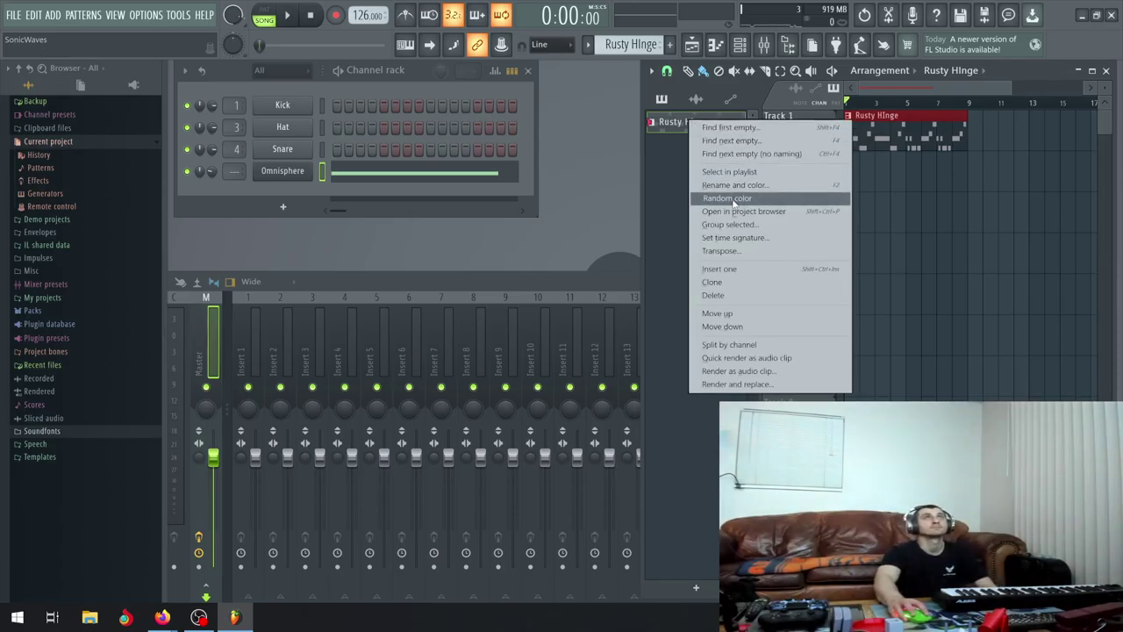
{"action": "left_click", "coordinate": [733, 201]}
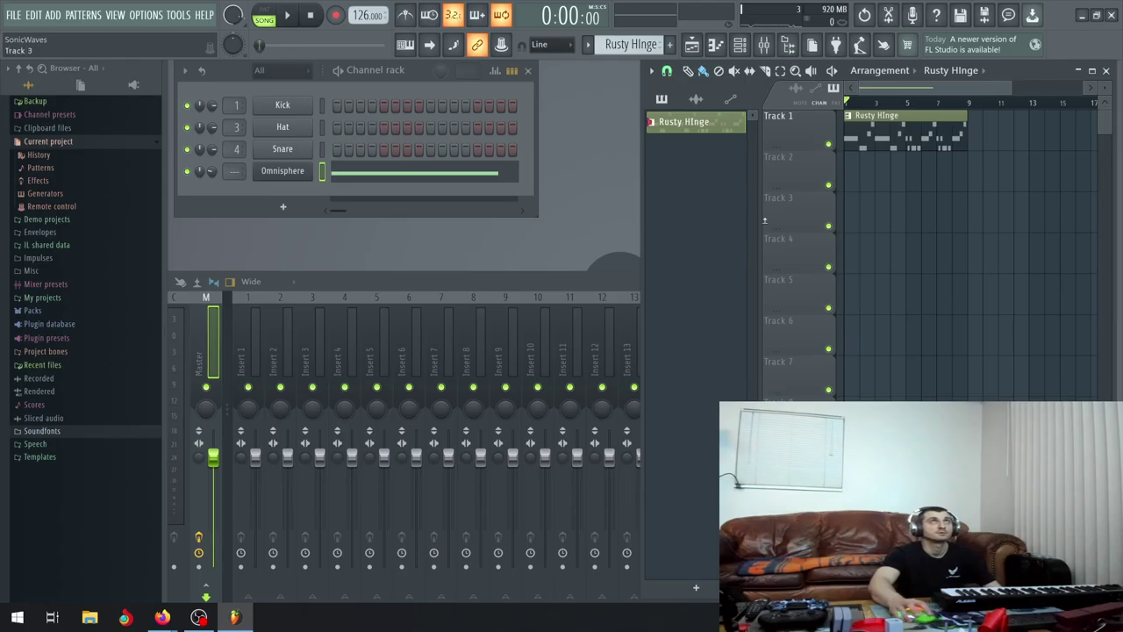
Create a new pattern named Drums and place it at bar 1 on Track 2
{"action": "left_click", "coordinate": [286, 207]}
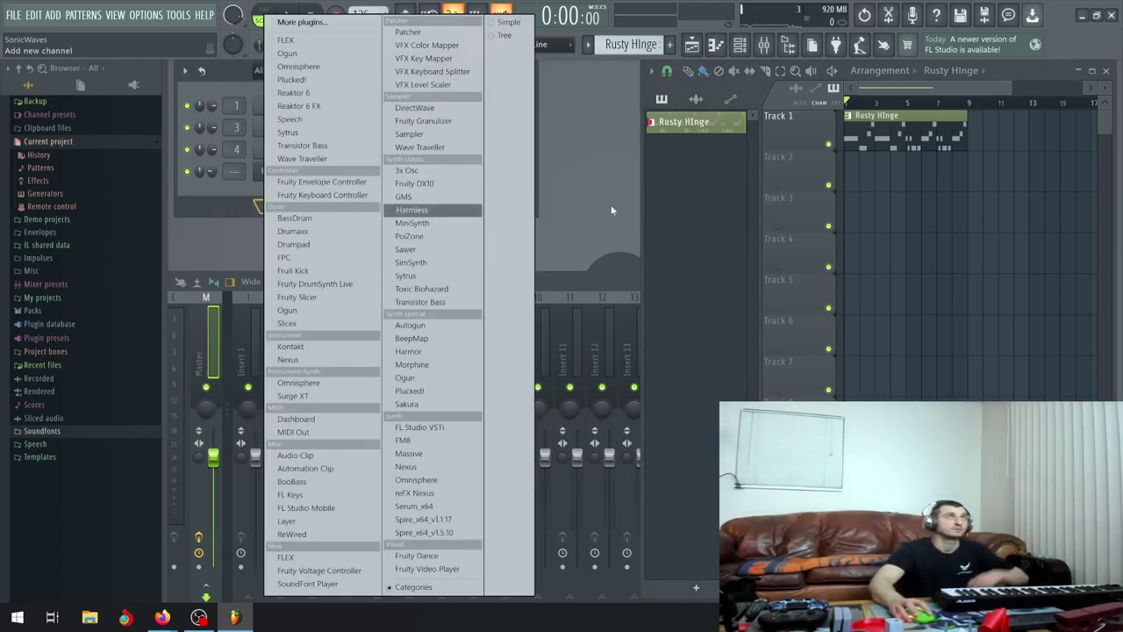
{"action": "left_click", "coordinate": [611, 209]}
{"action": "left_click", "coordinate": [696, 587]}
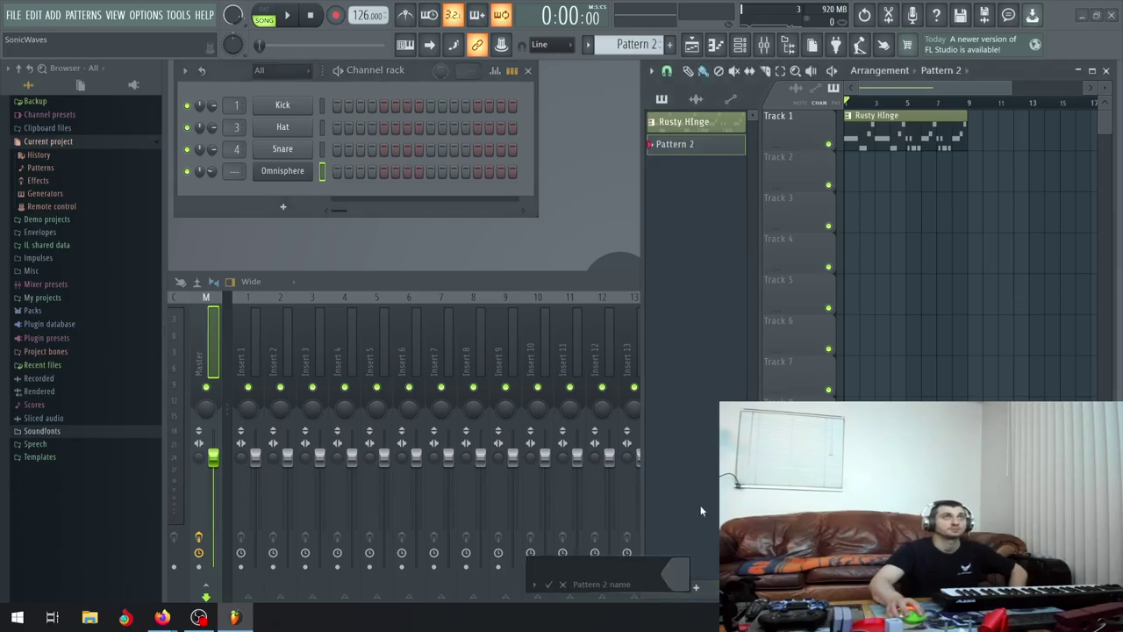
{"action": "type", "text": "Drums"}
{"action": "key", "text": "Return"}
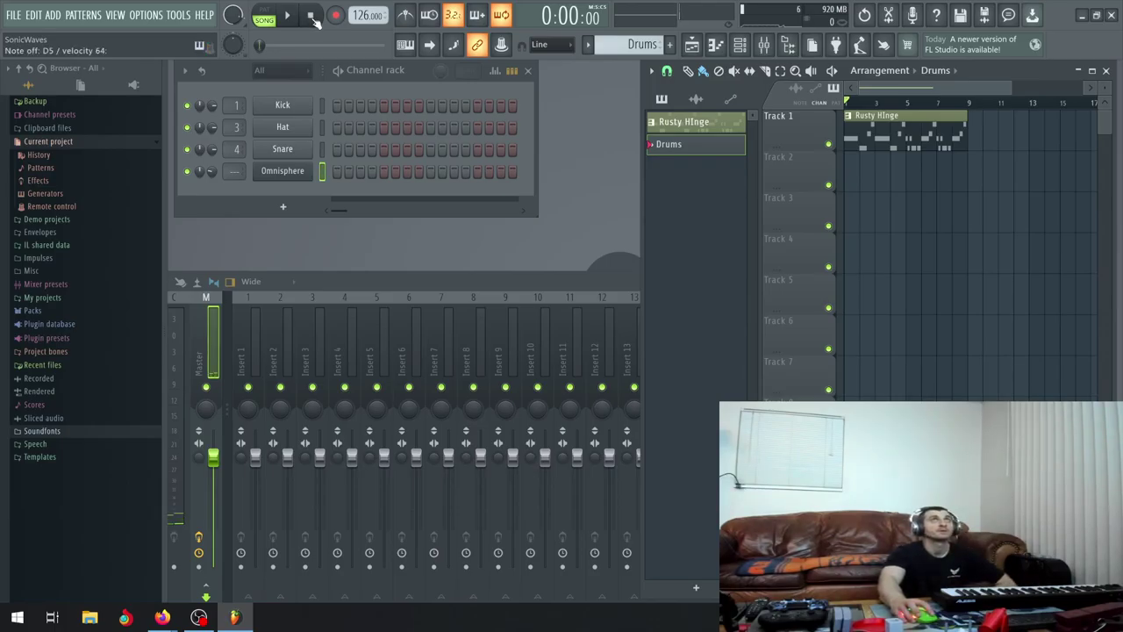
{"action": "left_click_drag", "start_coordinate": [868, 174], "coordinate": [760, 182]}
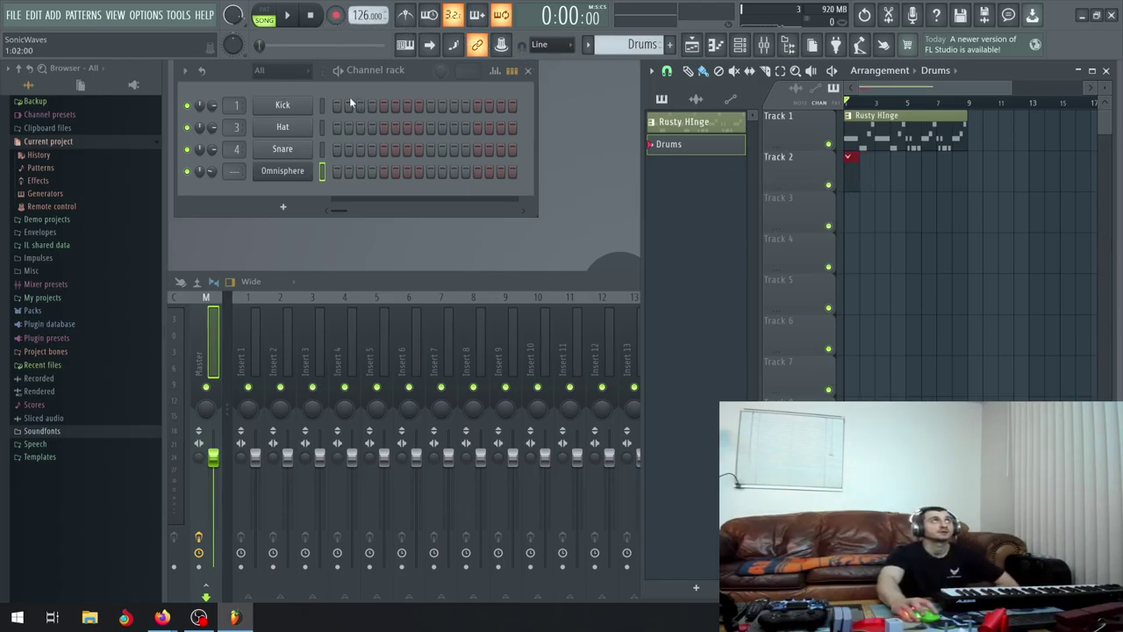
Program the Drums pattern with a kick on step 1, hats on steps 3, 5 and 7, and a snare on step 9, and audition it
{"action": "left_click", "coordinate": [338, 107]}
{"action": "left_click", "coordinate": [297, 18]}
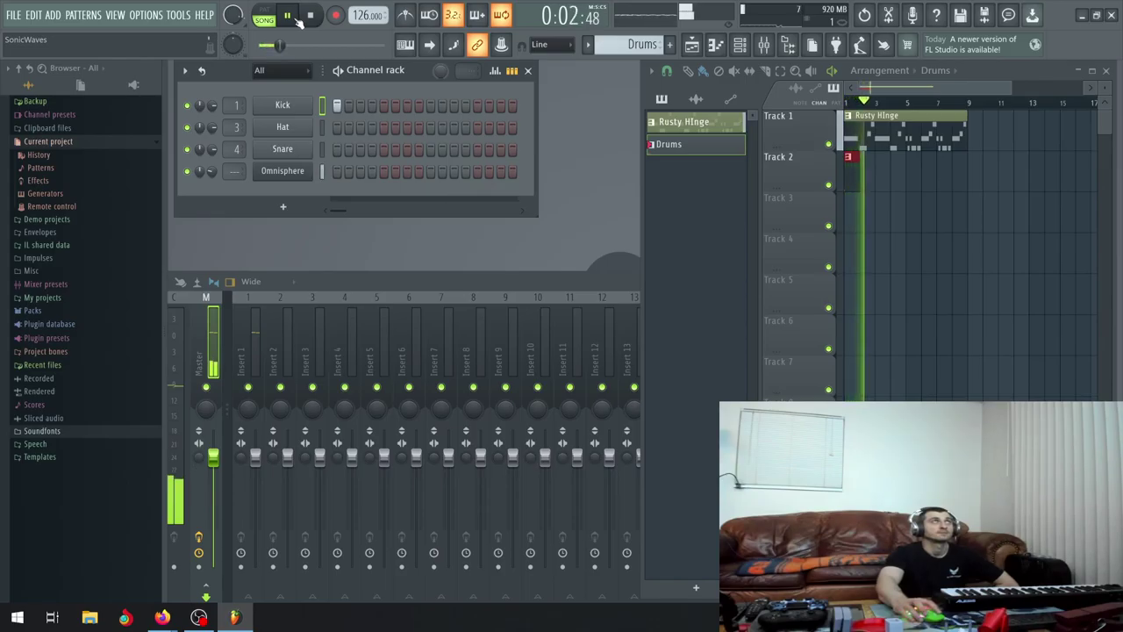
{"action": "left_click", "coordinate": [297, 19]}
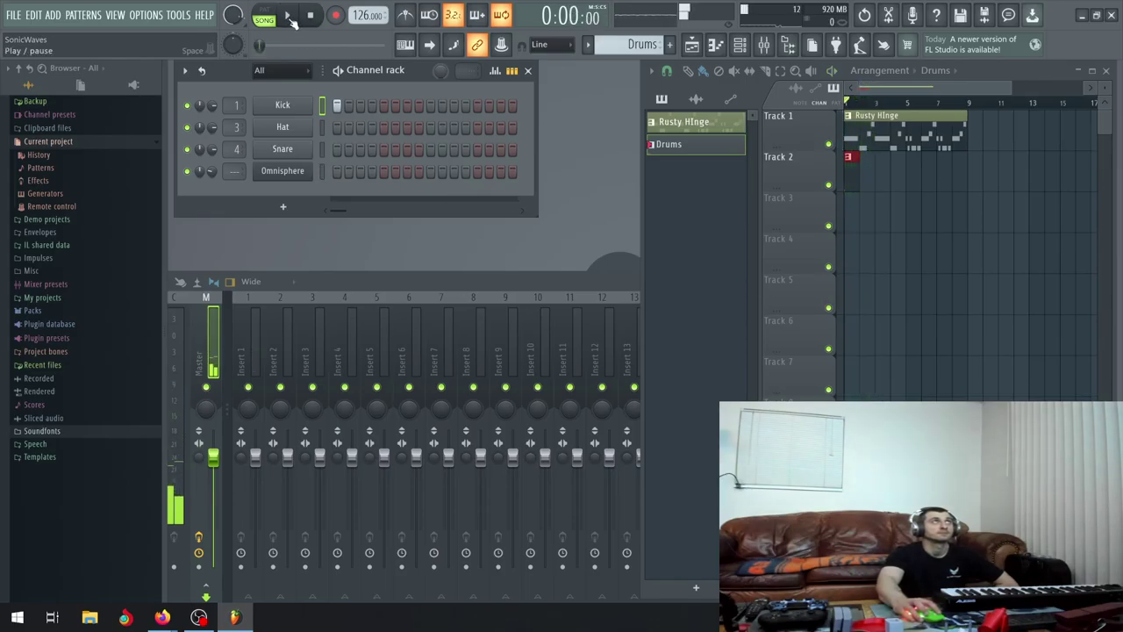
{"action": "left_click", "coordinate": [361, 129]}
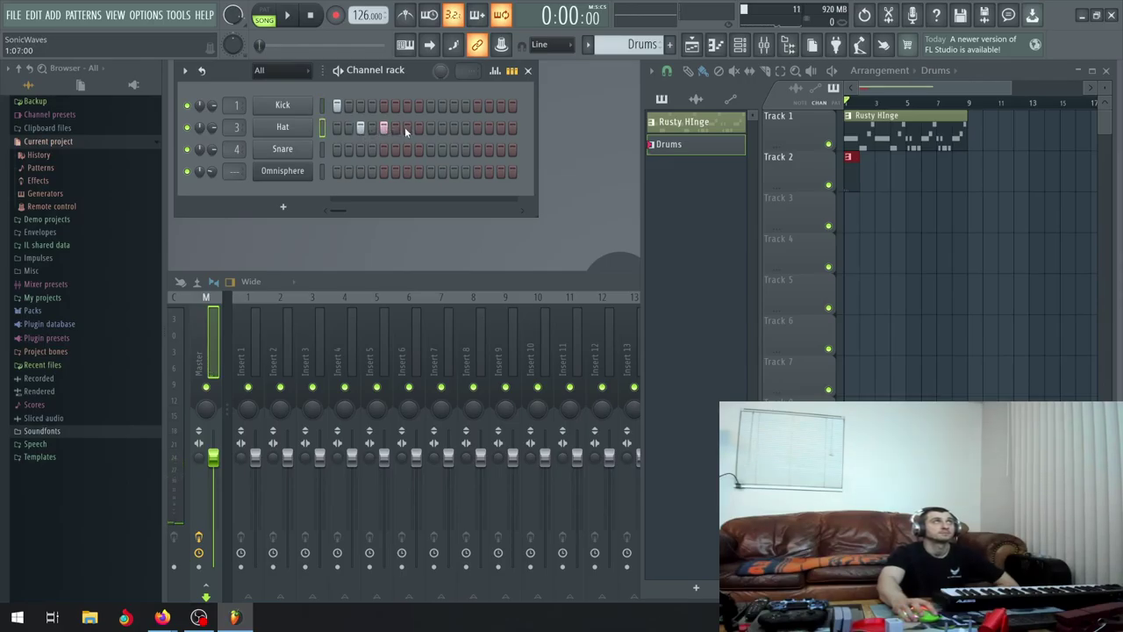
{"action": "left_click", "coordinate": [433, 148]}
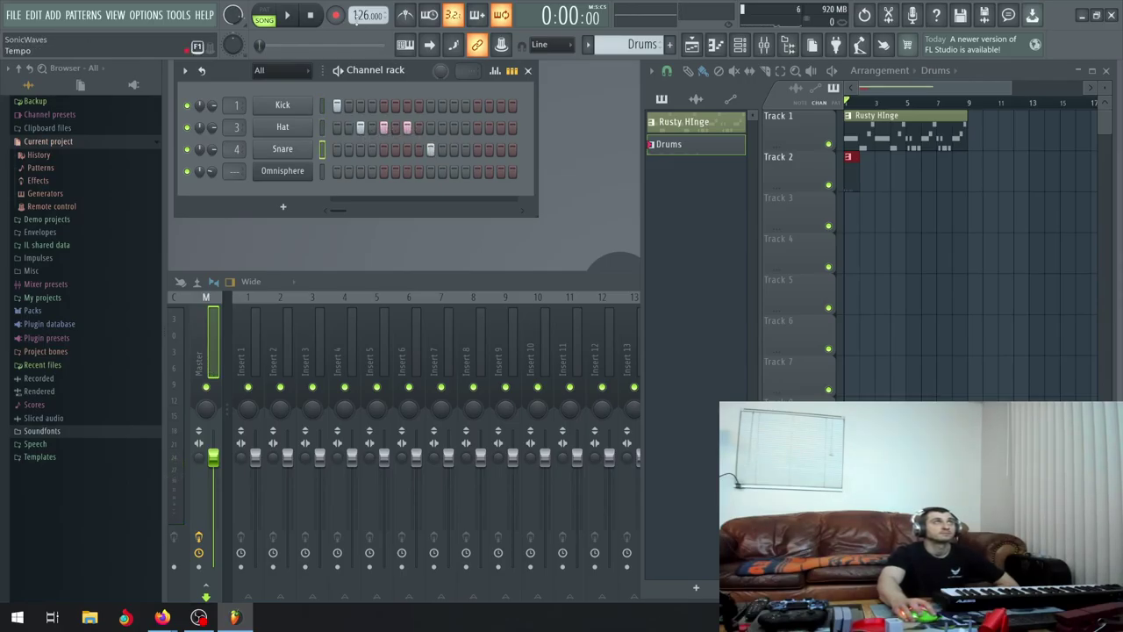
{"action": "left_click", "coordinate": [287, 18]}
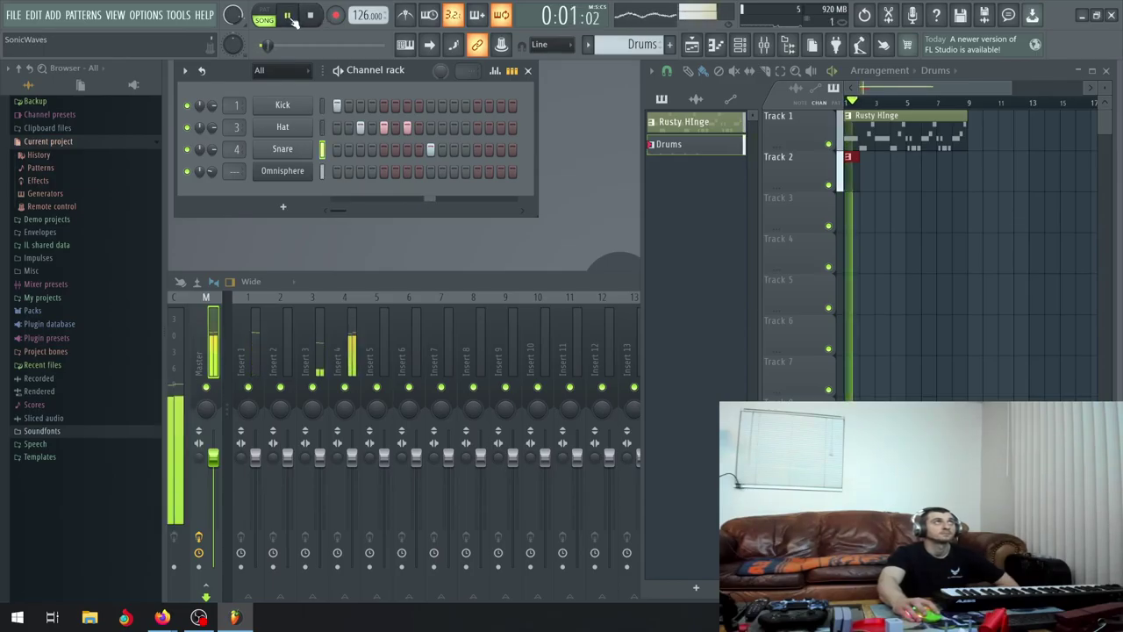
Extend the hat line with hits on steps 13 and 15, try one on step 11 and remove it, and audition the beat
{"action": "left_click", "coordinate": [478, 129]}
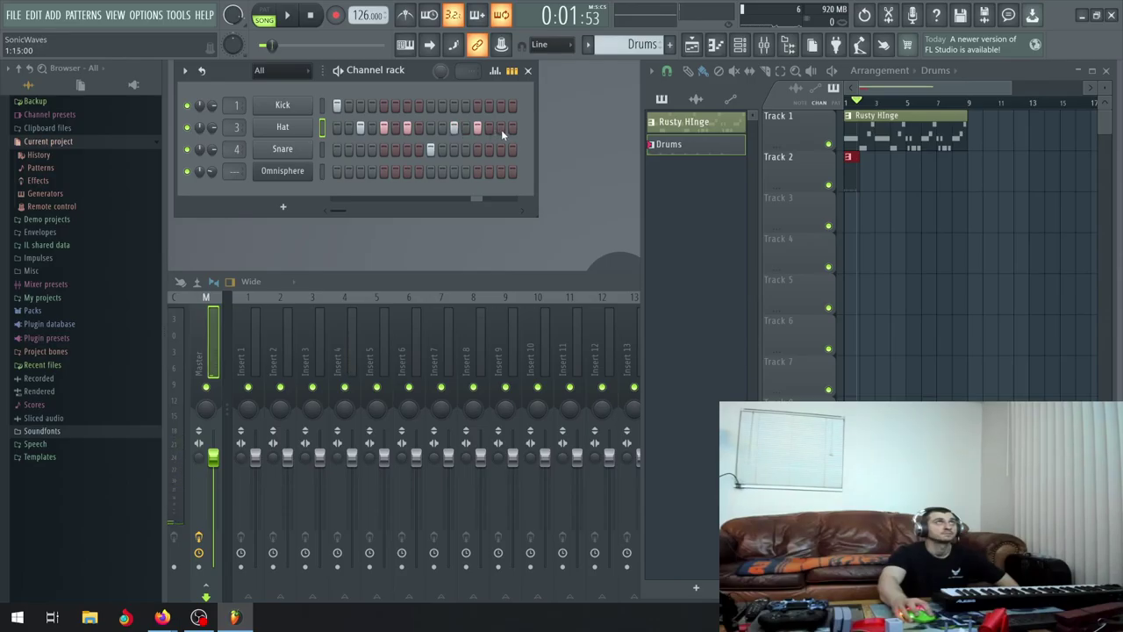
{"action": "left_click", "coordinate": [297, 16]}
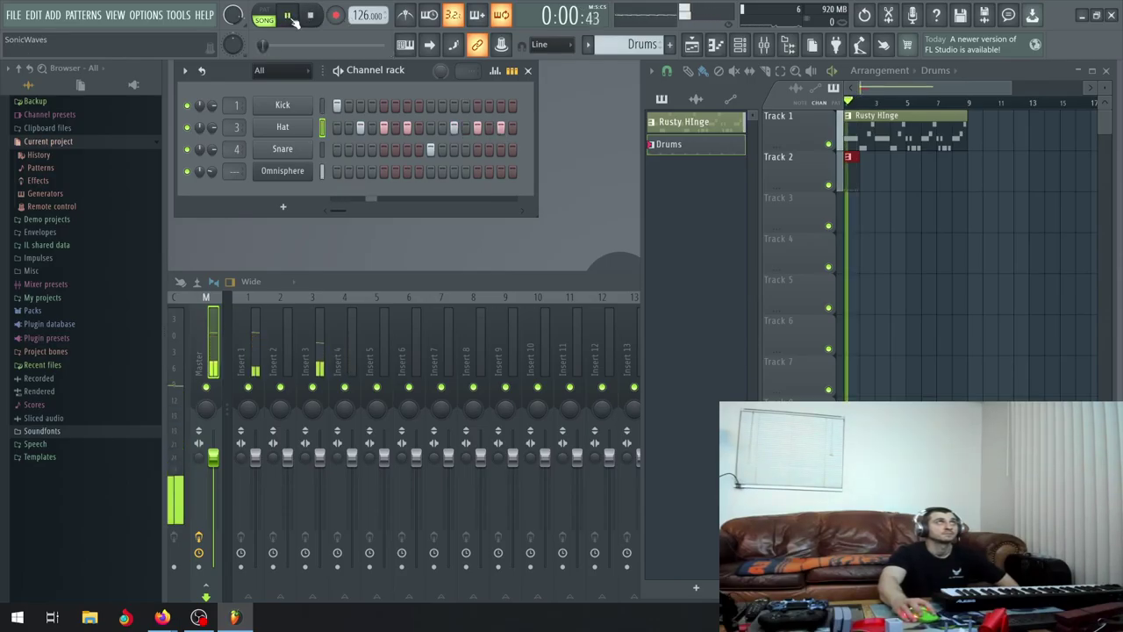
{"action": "left_click", "coordinate": [295, 17]}
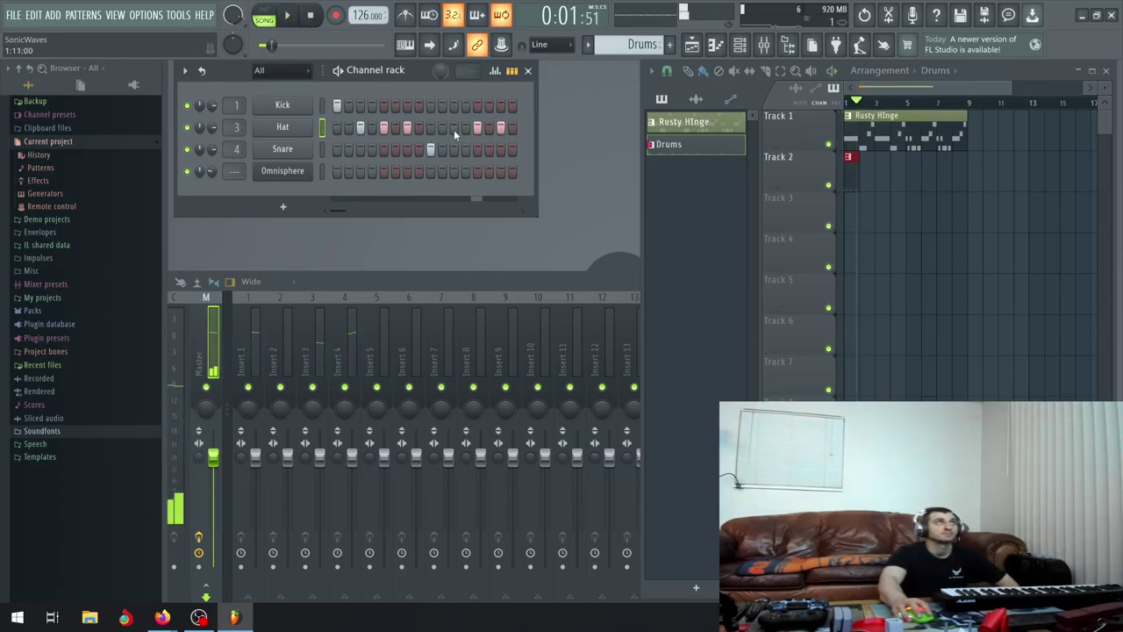
{"action": "left_click", "coordinate": [299, 23]}
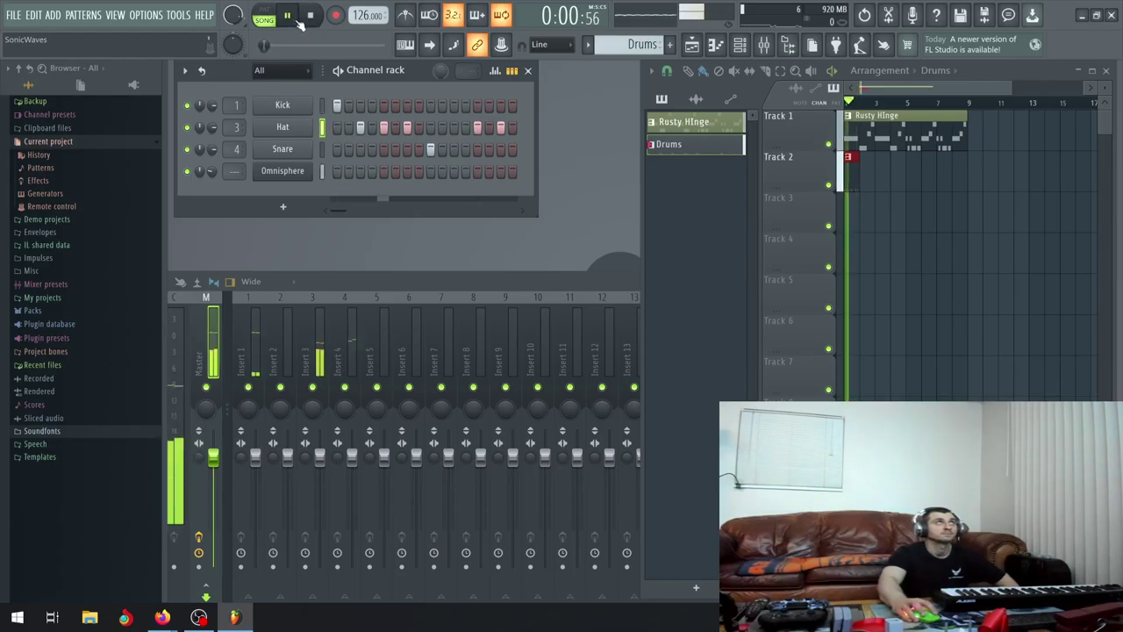
{"action": "left_click", "coordinate": [298, 23]}
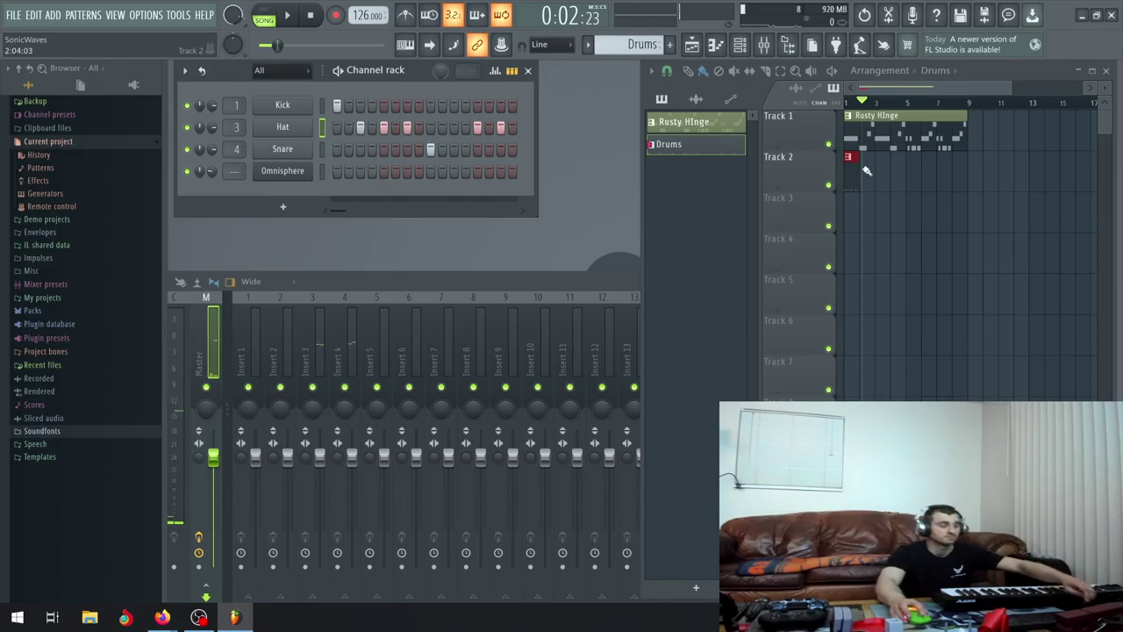
Duplicate the Drums clip from bar 1 to bar 2 on Track 2 and make the copy unique
{"action": "scroll", "coordinate": [860, 171], "scroll_direction": "up", "scroll_amount": 5}
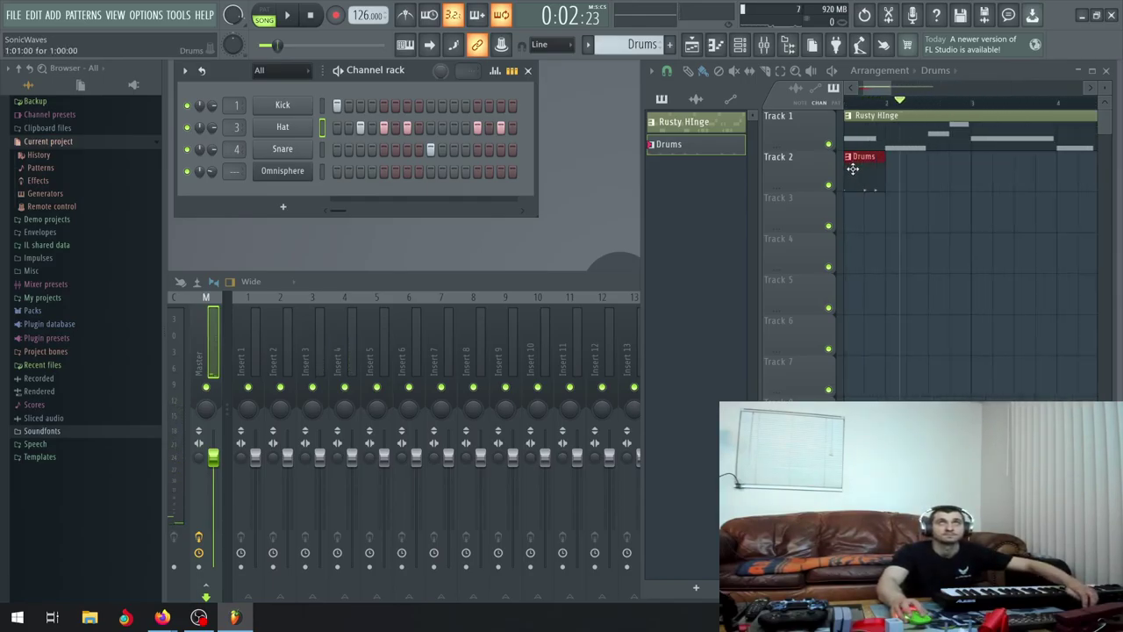
{"action": "left_click_drag", "start_coordinate": [885, 176], "coordinate": [941, 182]}
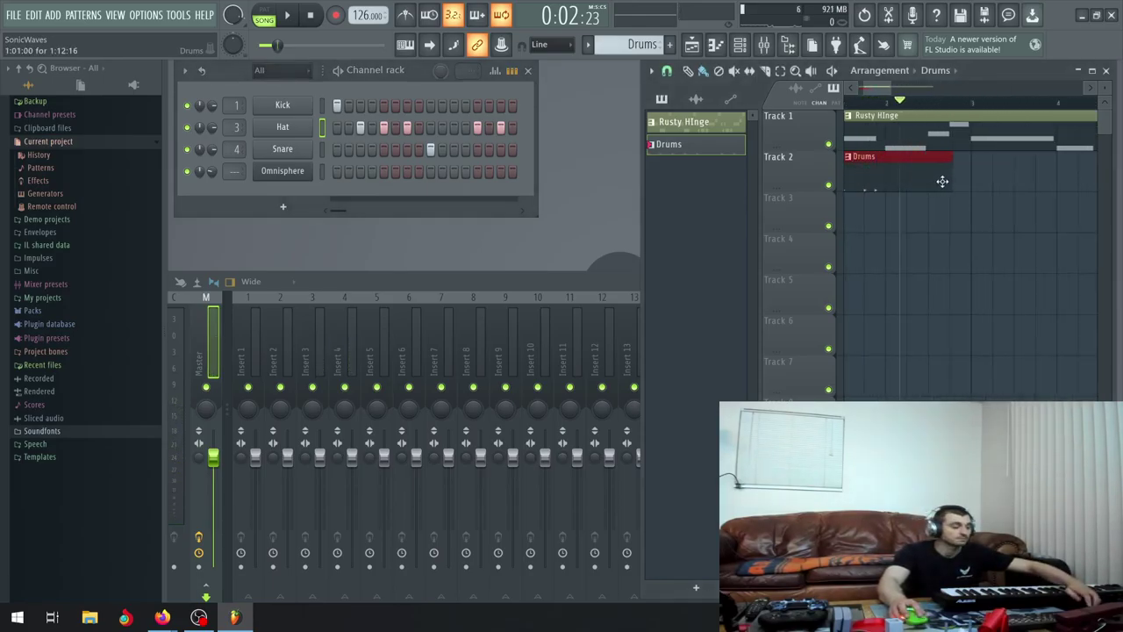
{"action": "key", "text": "ctrl+z"}
{"action": "left_click_drag", "start_coordinate": [867, 175], "coordinate": [944, 175], "text": "shift"}
{"action": "scroll", "coordinate": [877, 172], "scroll_direction": "up", "scroll_amount": 4}
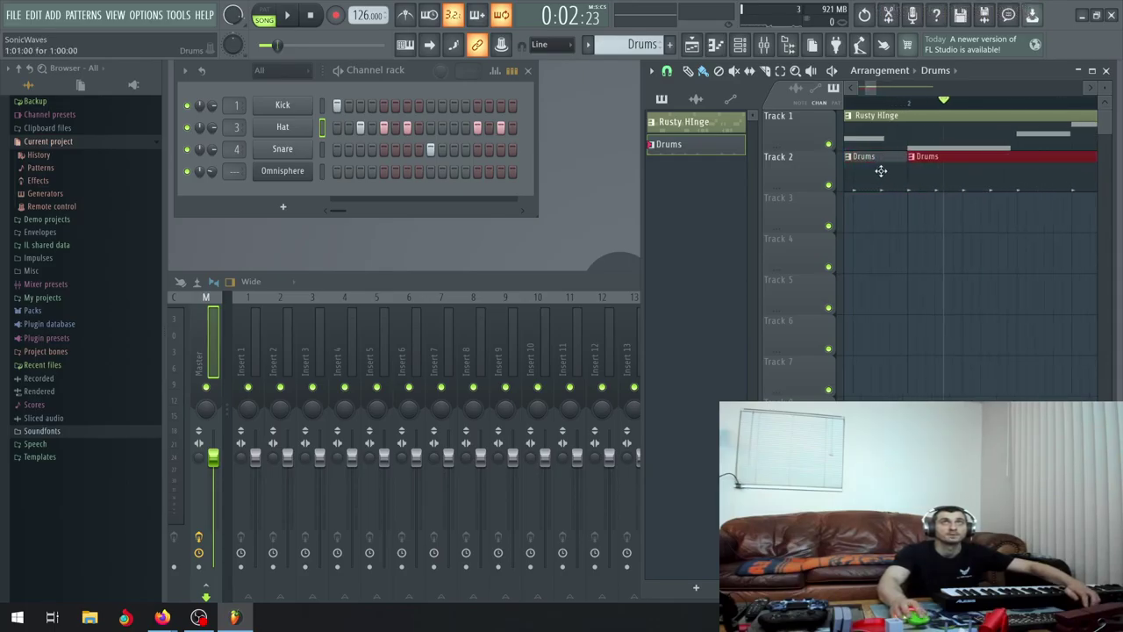
{"action": "left_click", "coordinate": [909, 162]}
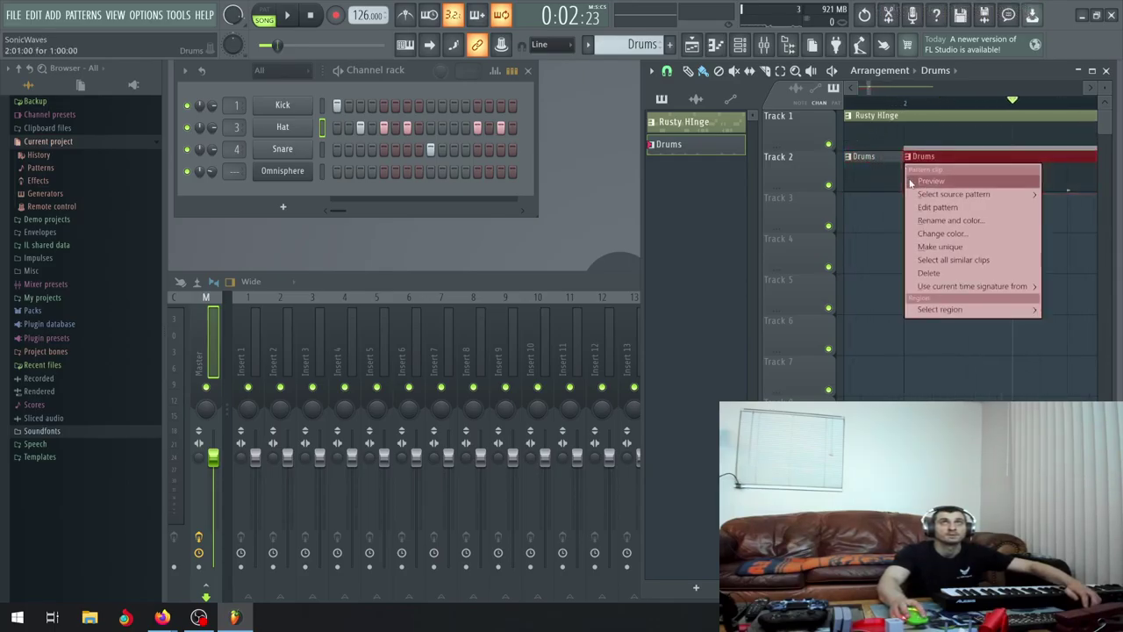
{"action": "left_click", "coordinate": [923, 246]}
Assign random colours to the Drums #2 and Drums patterns
{"action": "right_click", "coordinate": [698, 166]}
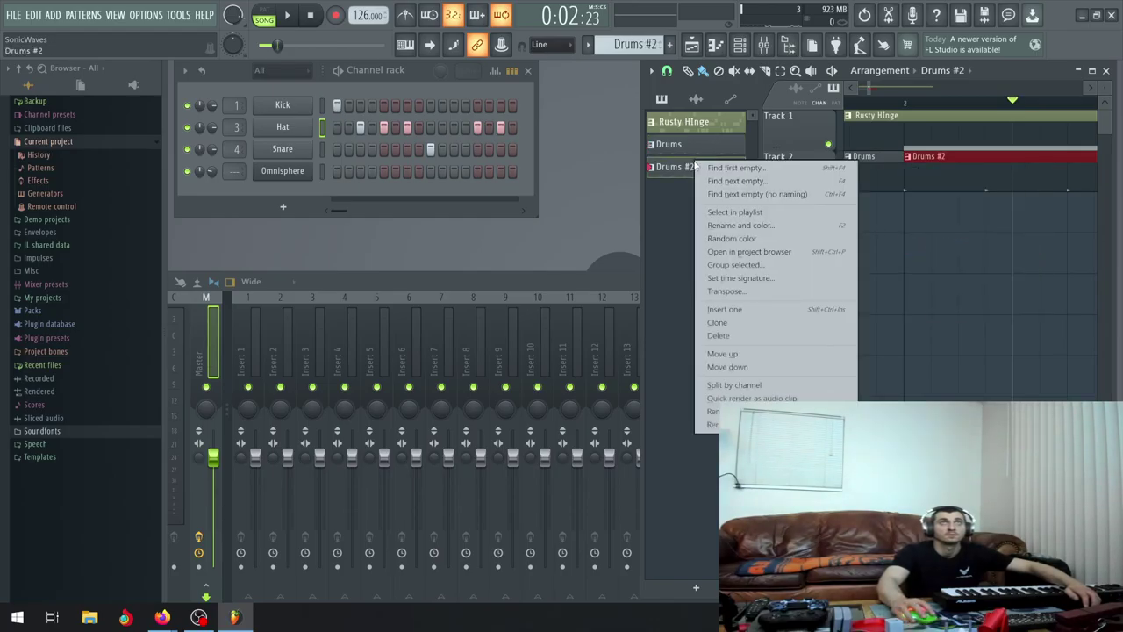
{"action": "left_click", "coordinate": [728, 239]}
{"action": "right_click", "coordinate": [678, 144]}
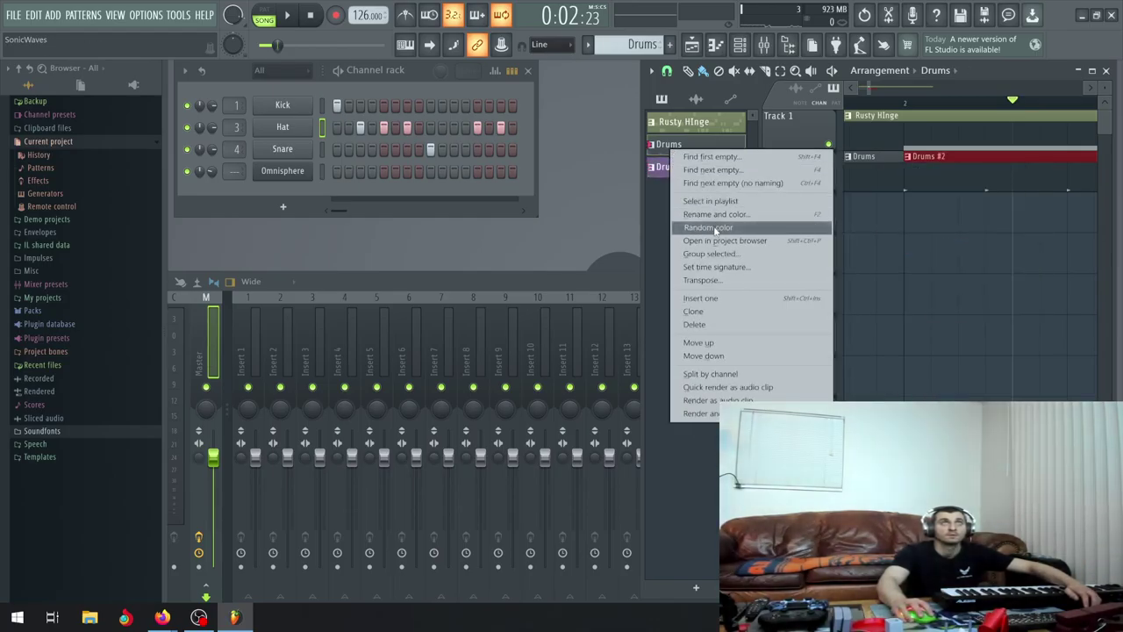
{"action": "left_click", "coordinate": [733, 229]}
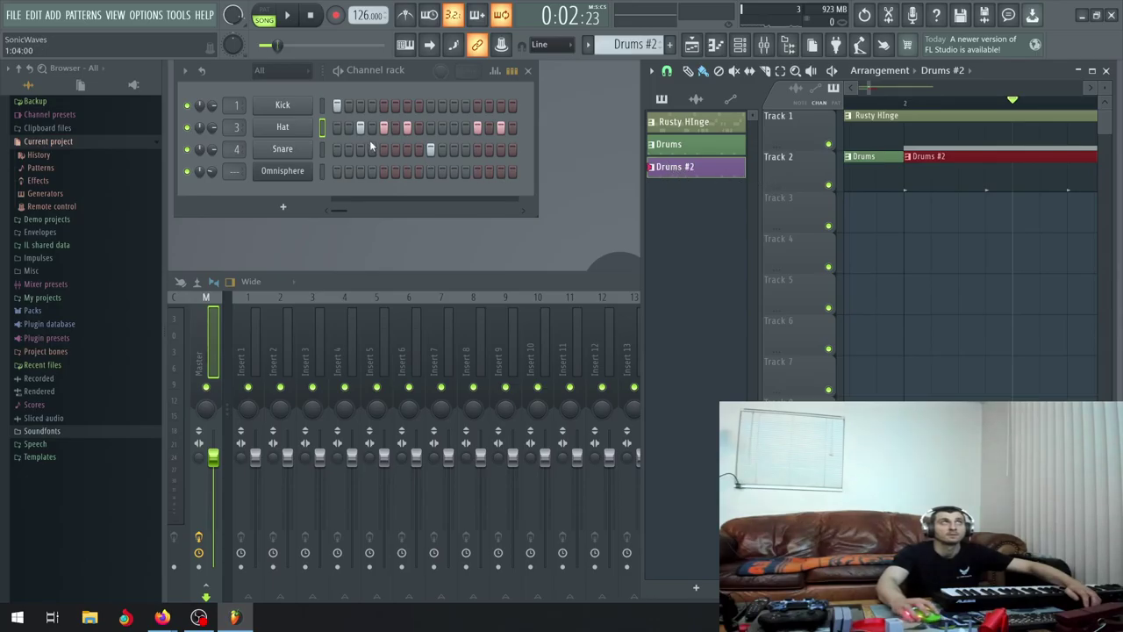
Add a hat hit on step 11 of the Drums #2 pattern and play the song from the start
{"action": "left_click", "coordinate": [454, 128]}
{"action": "left_click", "coordinate": [308, 17]}
{"action": "key", "text": "space"}
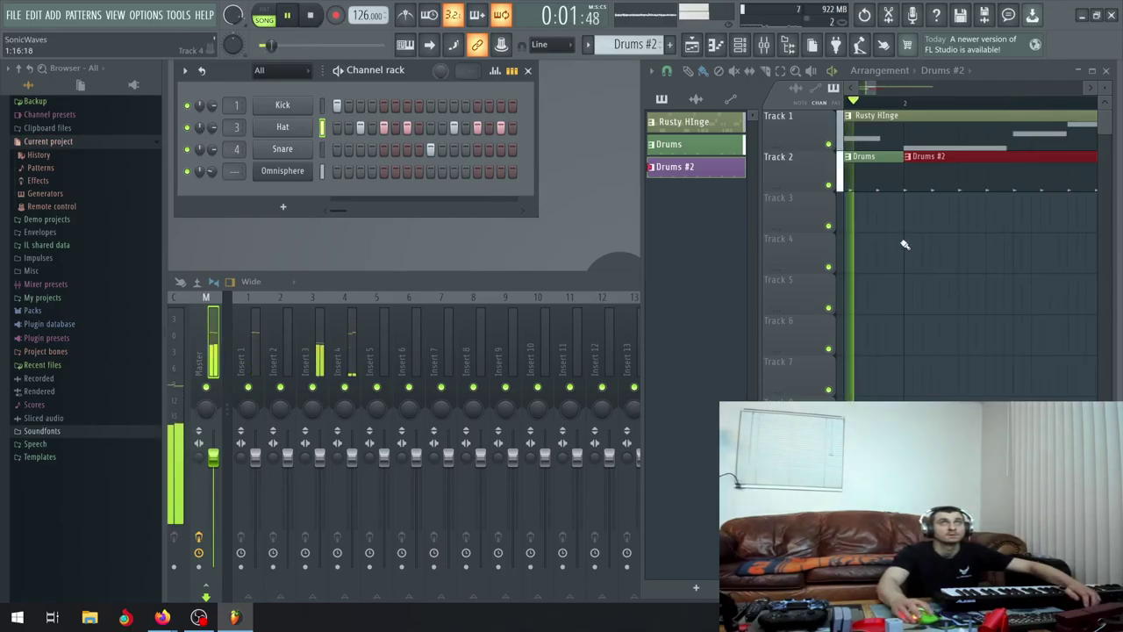
Duplicate the Drums and Drums #2 clips from bars 1 and 2 to bars 3 and 4 on Track 2
{"action": "scroll", "coordinate": [907, 247], "scroll_direction": "down", "scroll_amount": 3}
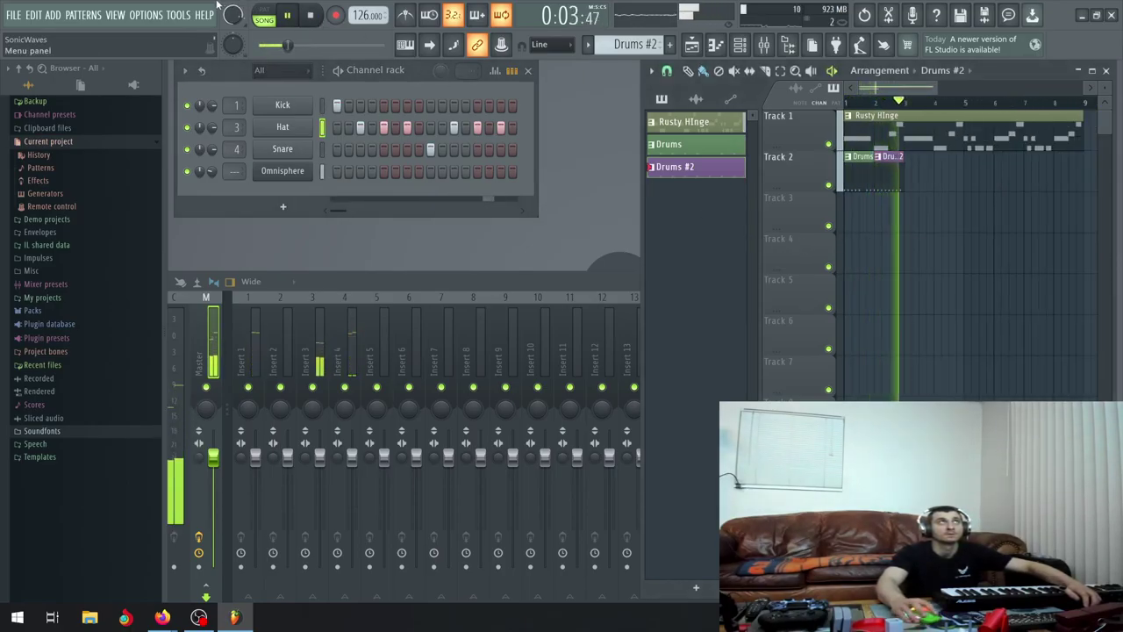
{"action": "left_click_drag", "start_coordinate": [928, 188], "coordinate": [902, 175]}
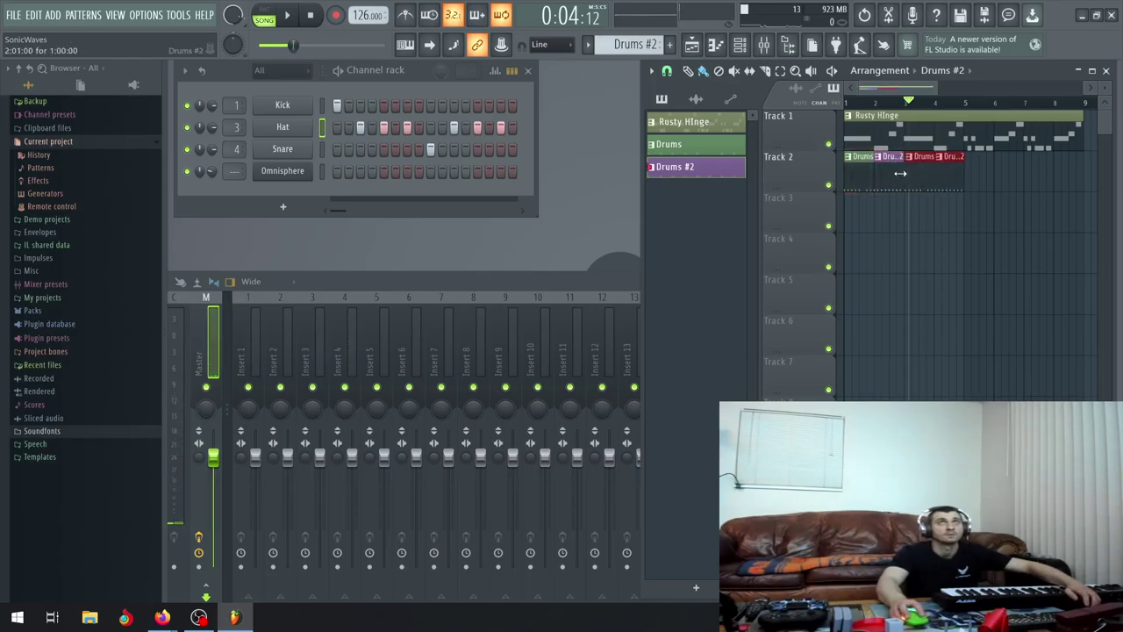
{"action": "scroll", "coordinate": [901, 173], "scroll_direction": "up", "scroll_amount": 5}
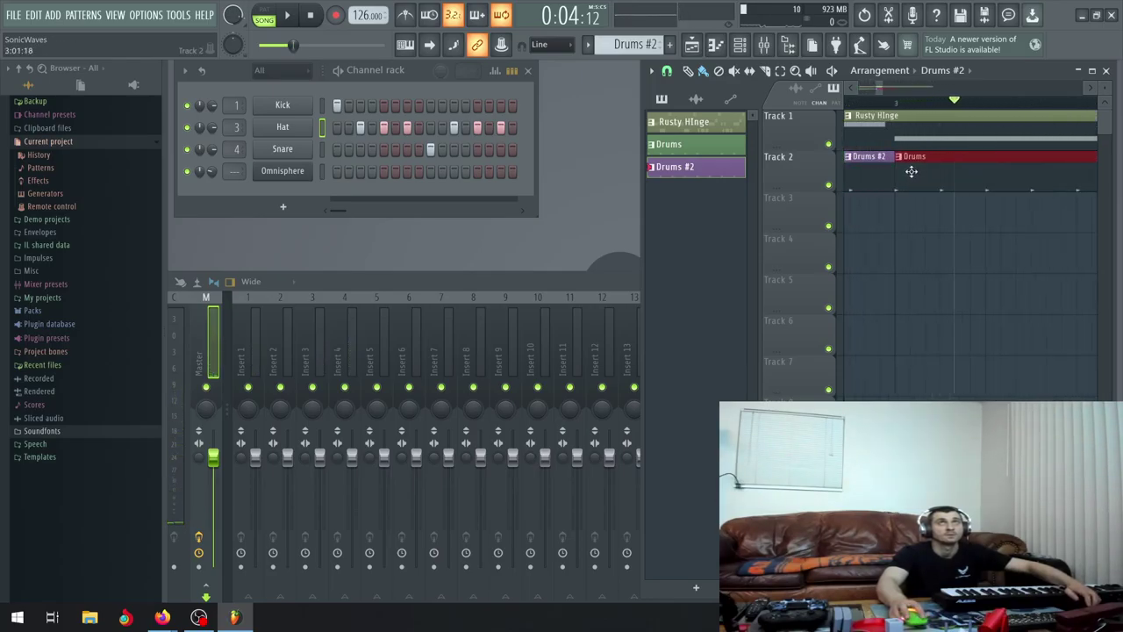
In the Drums pattern, add a kick on step 15, remove the hat on step 15, and audition the arrangement
{"action": "left_click", "coordinate": [912, 172]}
{"action": "scroll", "coordinate": [910, 180], "scroll_direction": "down", "scroll_amount": 4}
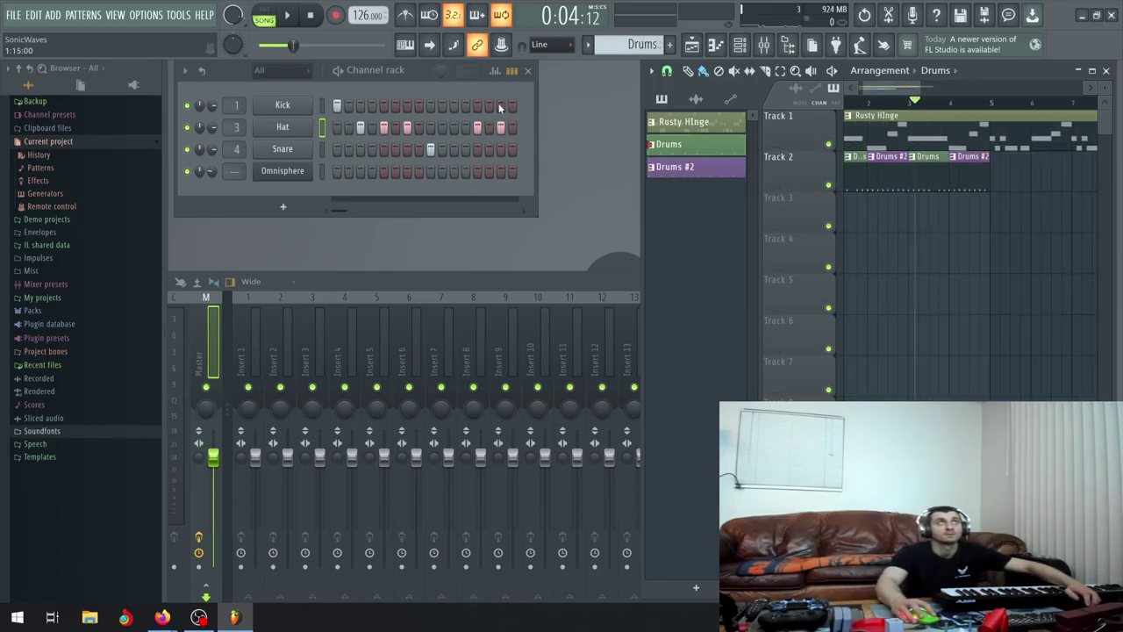
{"action": "key", "text": "space"}
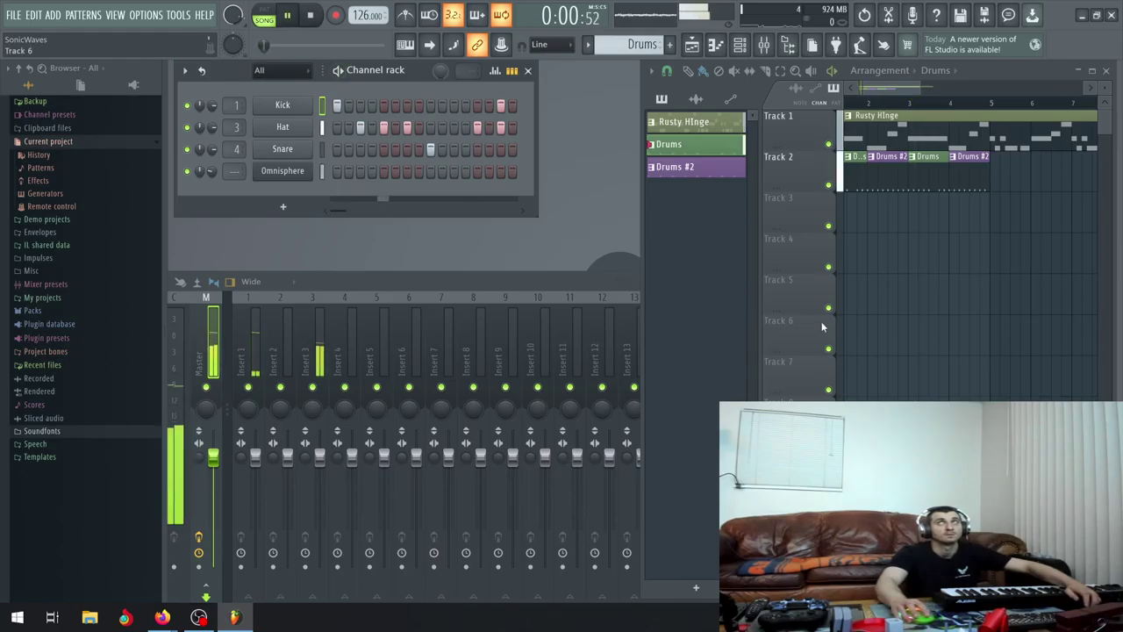
{"action": "scroll", "coordinate": [877, 264], "scroll_direction": "down", "scroll_amount": 2}
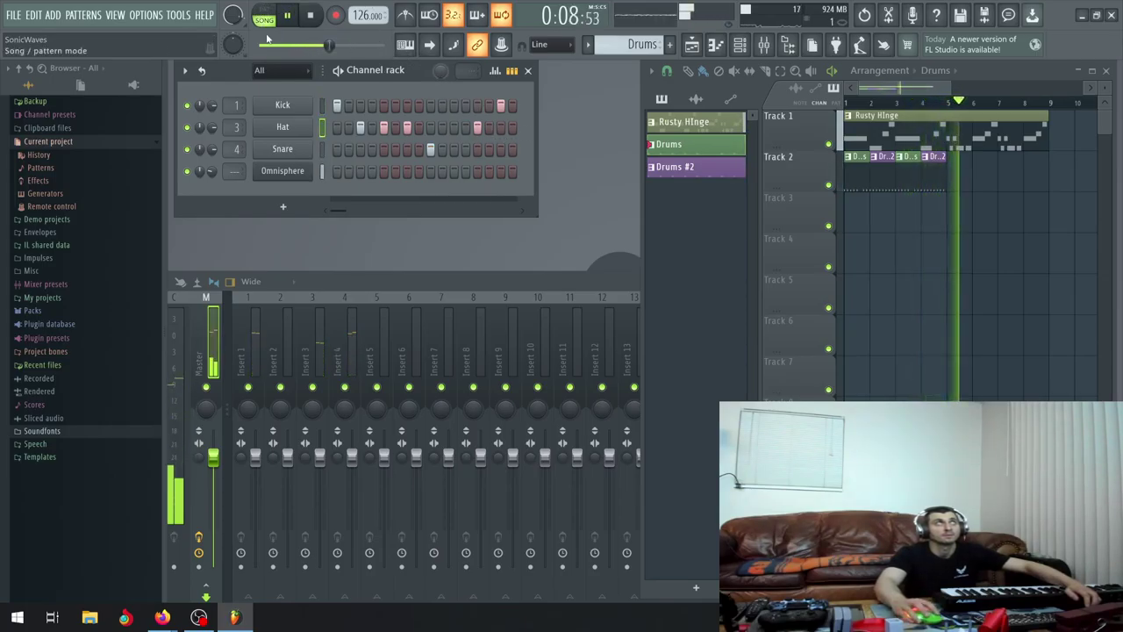
{"action": "left_click", "coordinate": [312, 16]}
{"action": "left_click", "coordinate": [287, 16]}
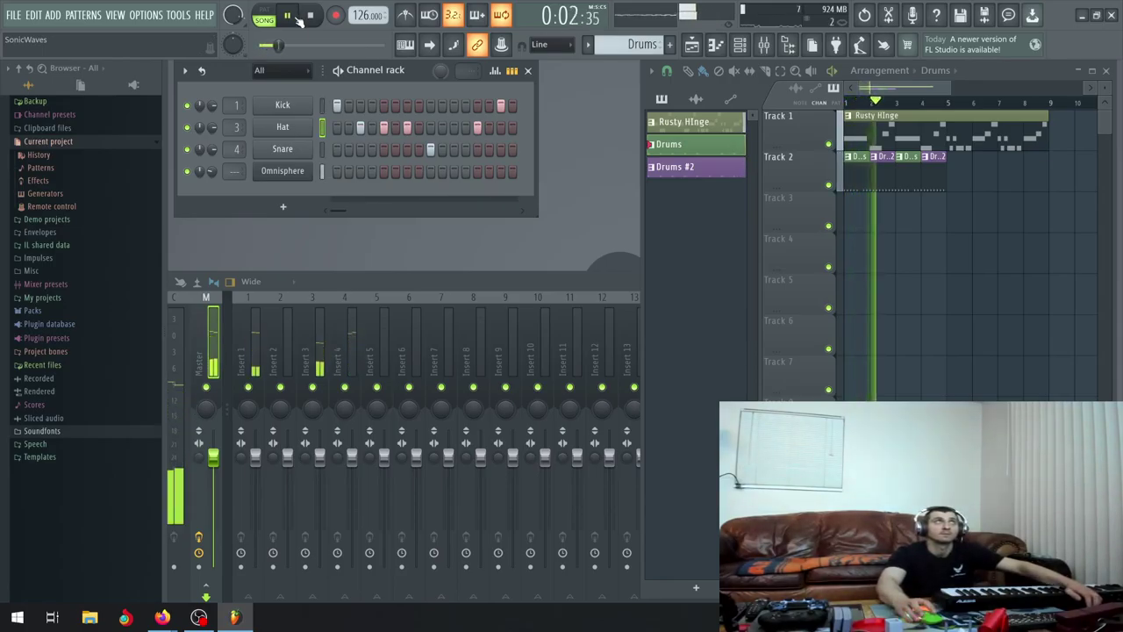
{"action": "left_click_drag", "start_coordinate": [289, 44], "coordinate": [306, 44]}
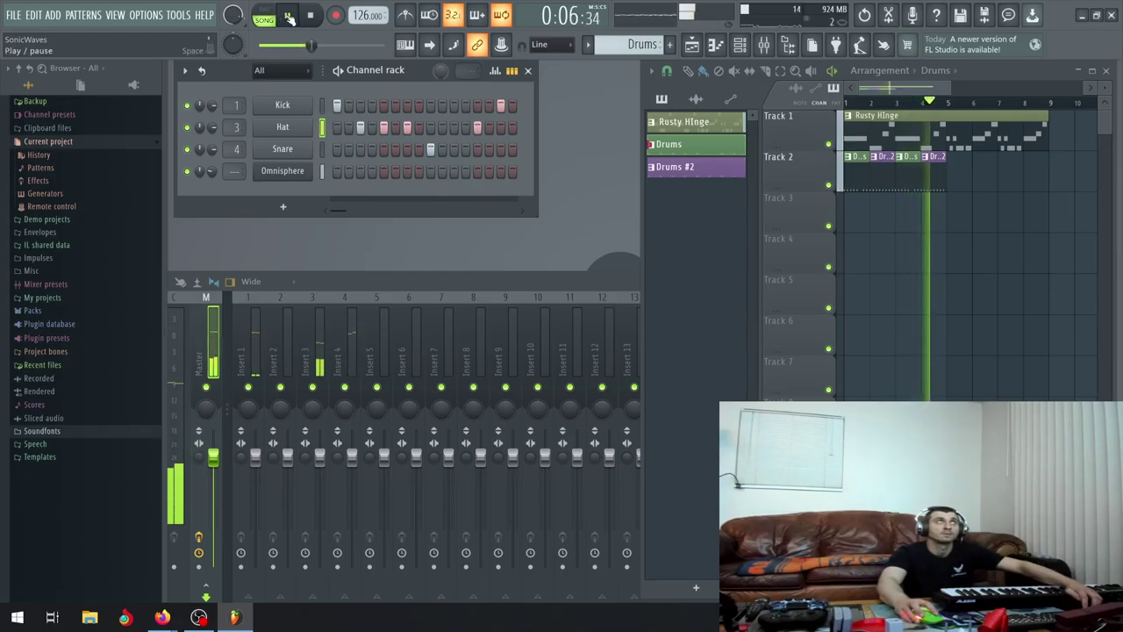
{"action": "left_click", "coordinate": [292, 16]}
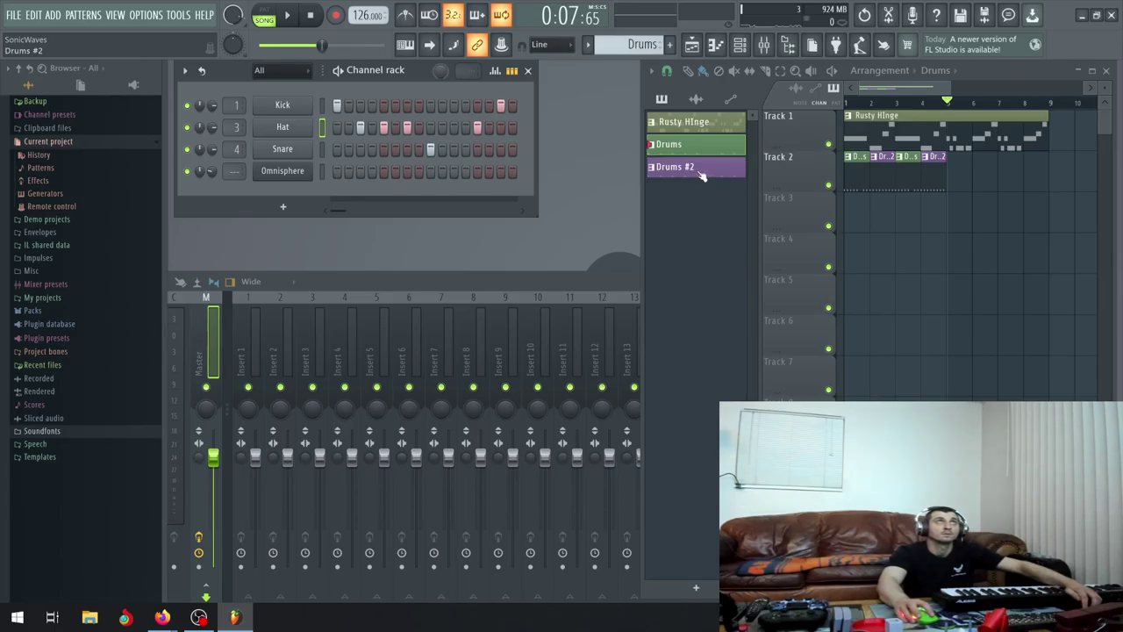
{"action": "left_click", "coordinate": [489, 125]}
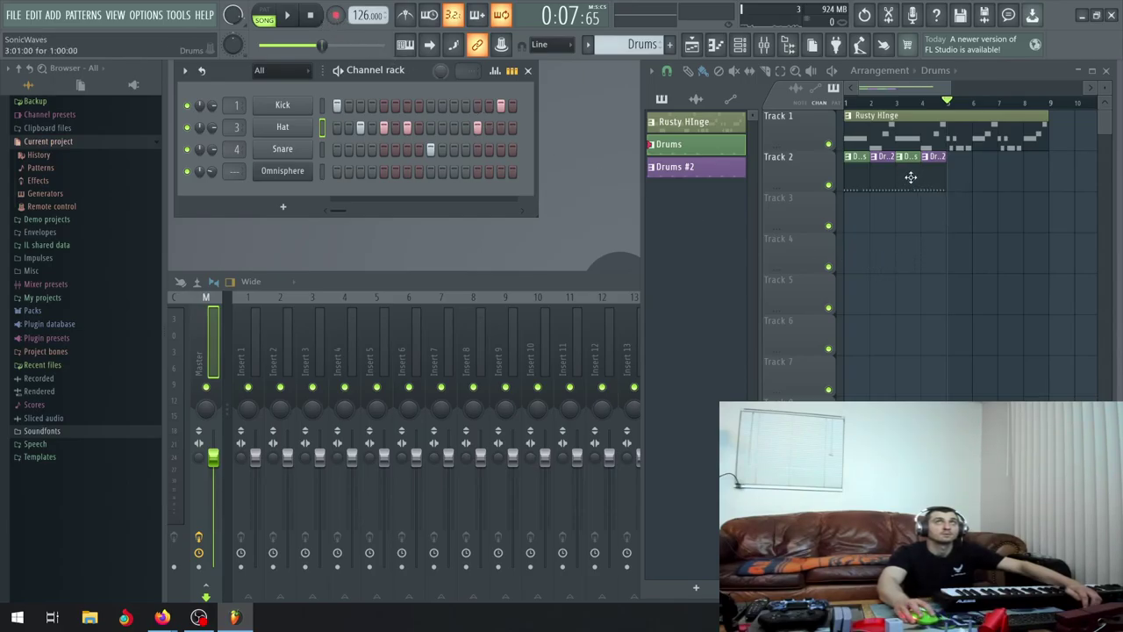
Duplicate the Drums clip from bar 3 to bar 5 on Track 2 and make the copy unique
{"action": "left_click_drag", "start_coordinate": [908, 173], "coordinate": [961, 181]}
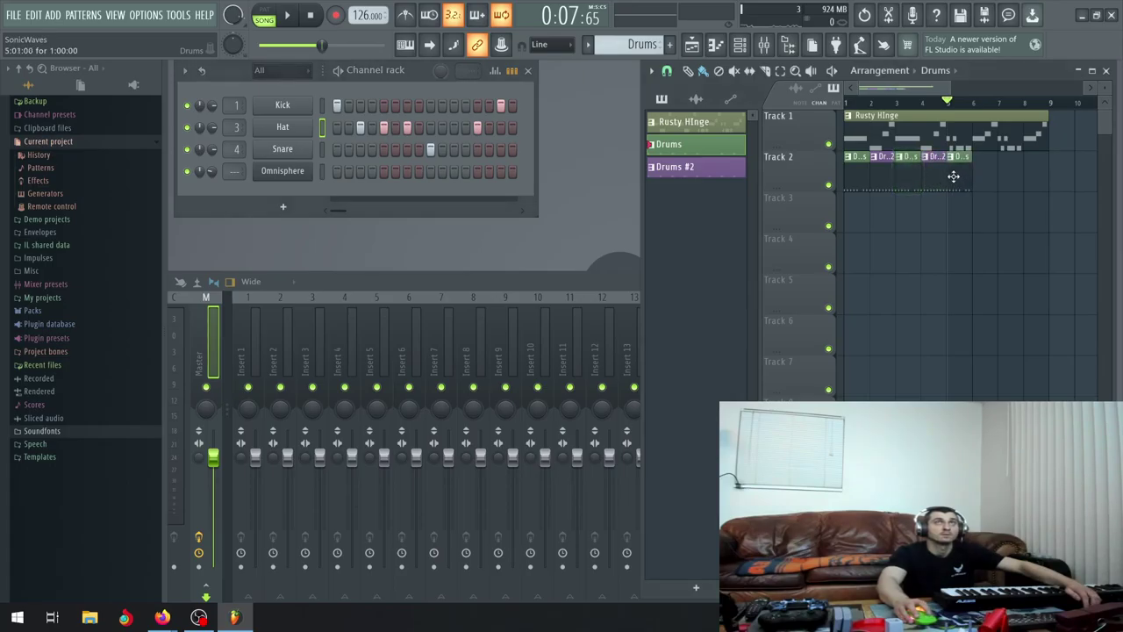
{"action": "scroll", "coordinate": [954, 177], "scroll_direction": "up", "scroll_amount": 6}
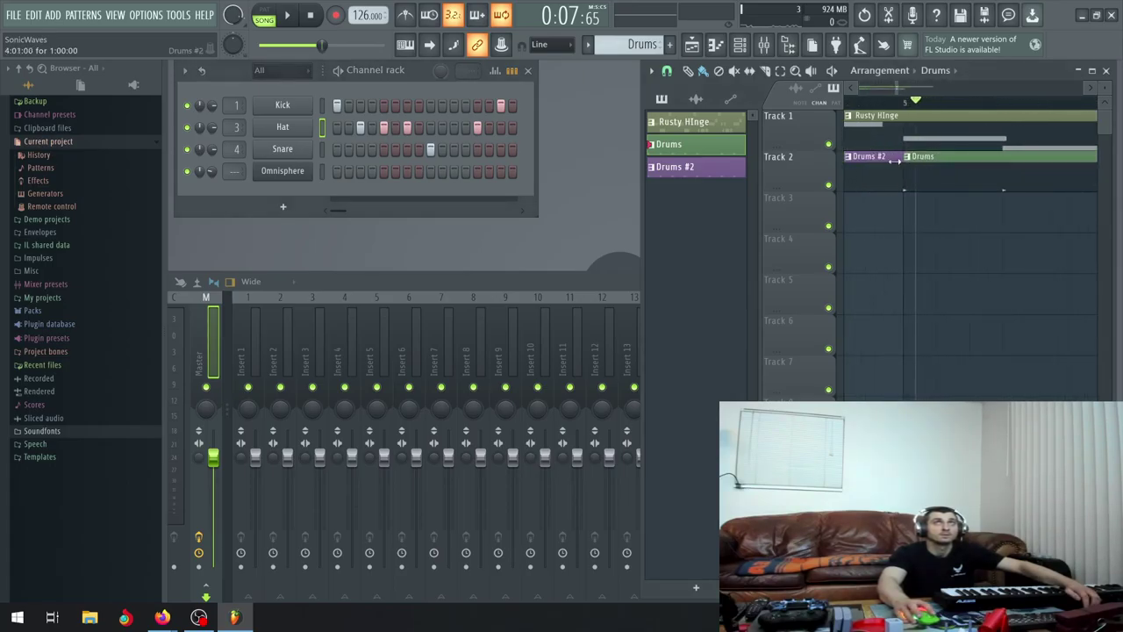
{"action": "left_click", "coordinate": [909, 162]}
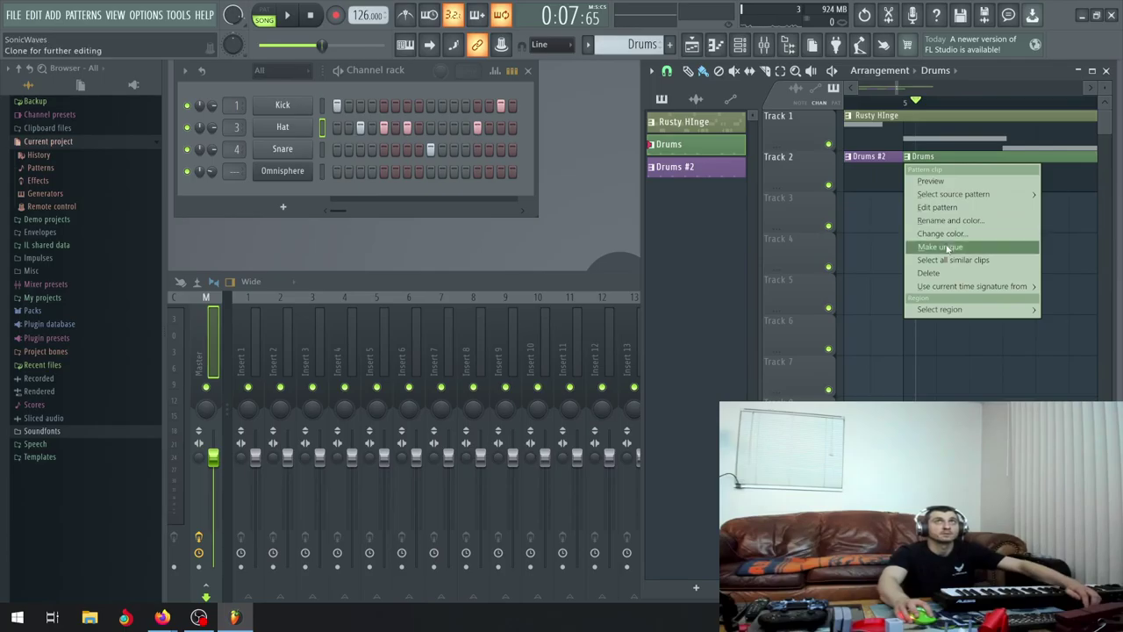
{"action": "left_click", "coordinate": [946, 247]}
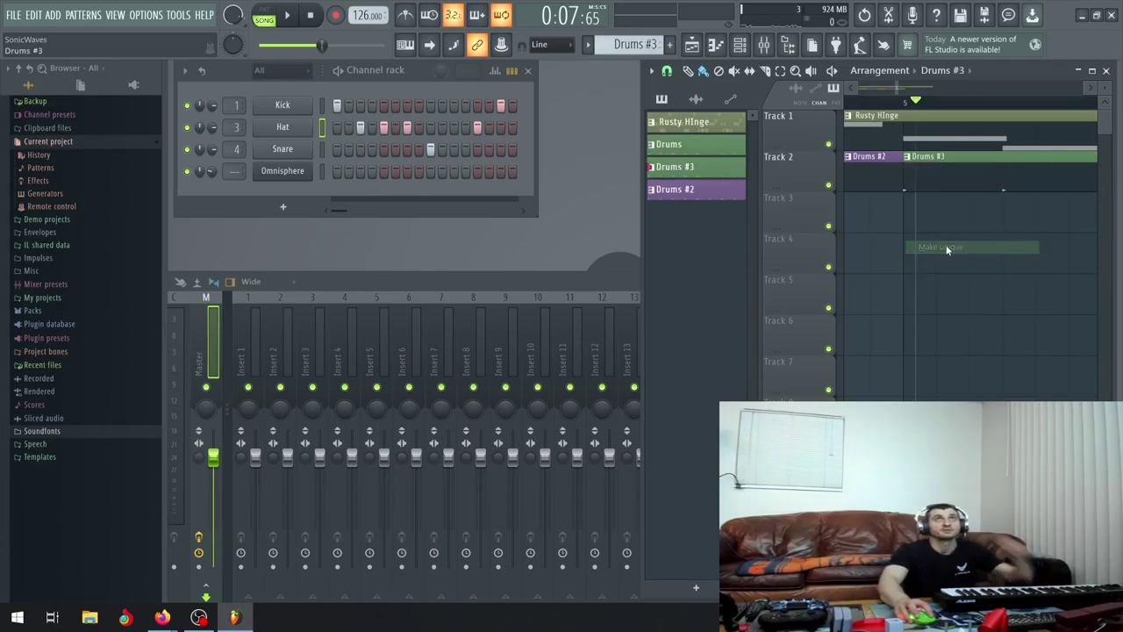
Give Drums #3 a random colour, fill its hats on steps 2–8, 10–14 and 16, and audition the song
{"action": "right_click", "coordinate": [682, 171]}
{"action": "left_click", "coordinate": [682, 239]}
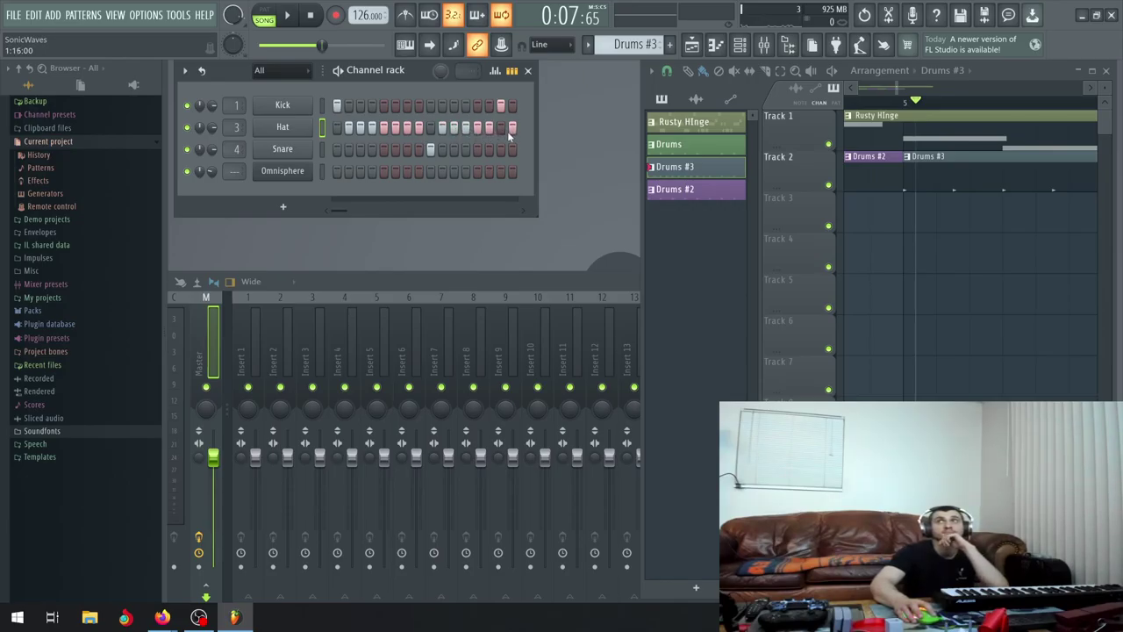
{"action": "left_click", "coordinate": [289, 16]}
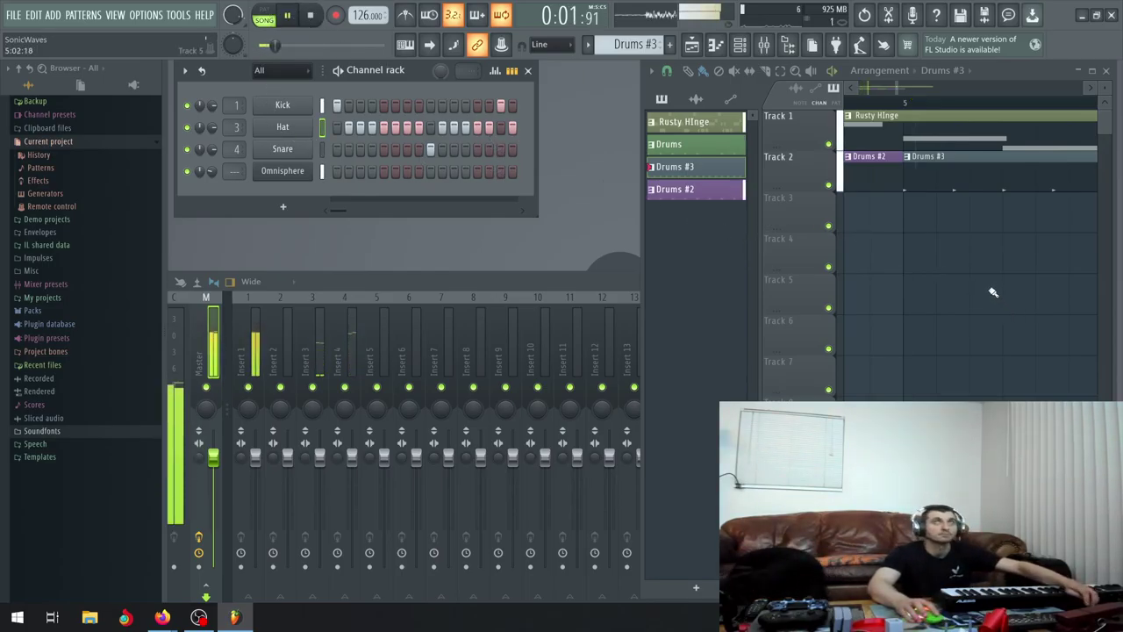
{"action": "scroll", "coordinate": [981, 204], "scroll_direction": "down", "scroll_amount": 4}
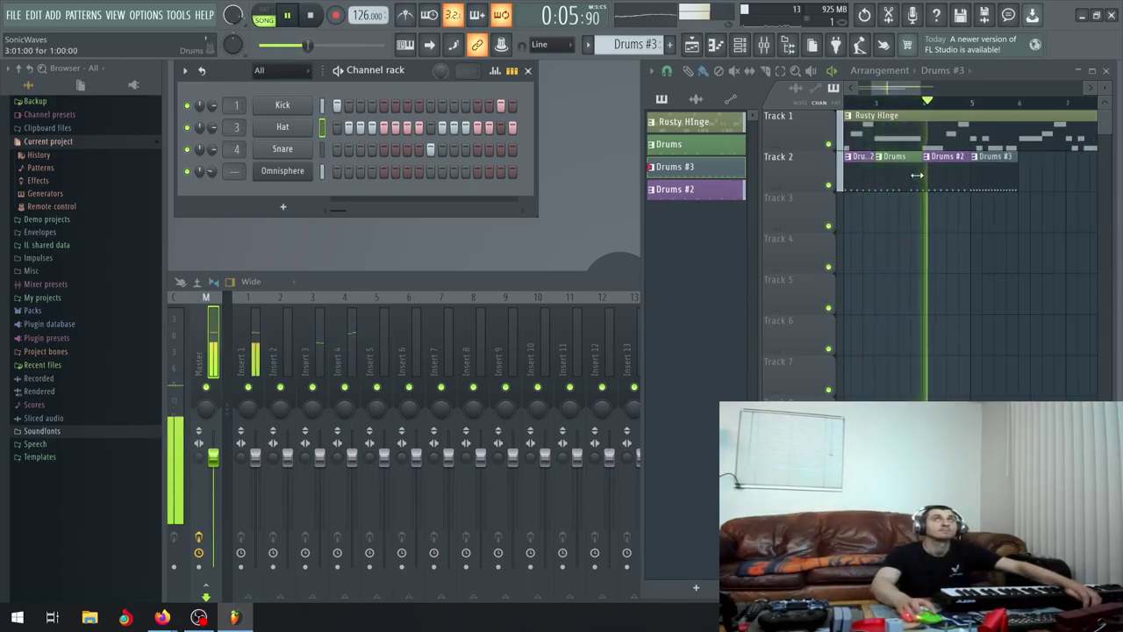
{"action": "left_click", "coordinate": [291, 15]}
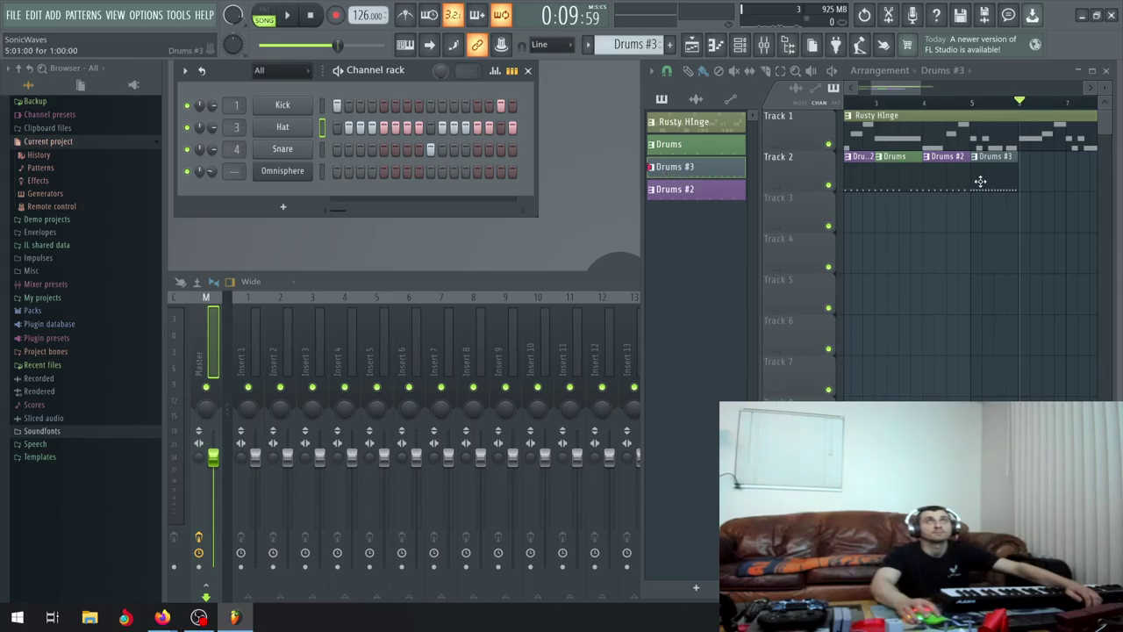
Duplicate the Drums #2 clip from bar 4 to bar 6 on Track 2 and make the copy unique
{"action": "left_click_drag", "start_coordinate": [934, 171], "coordinate": [1034, 174]}
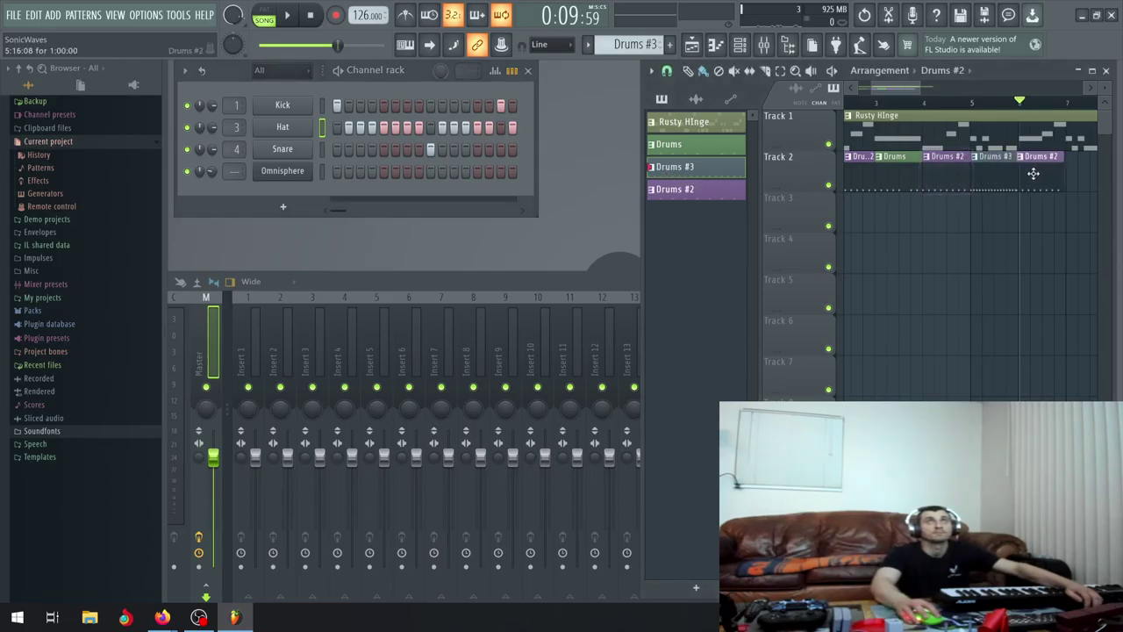
{"action": "scroll", "coordinate": [1027, 172], "scroll_direction": "up", "scroll_amount": 4}
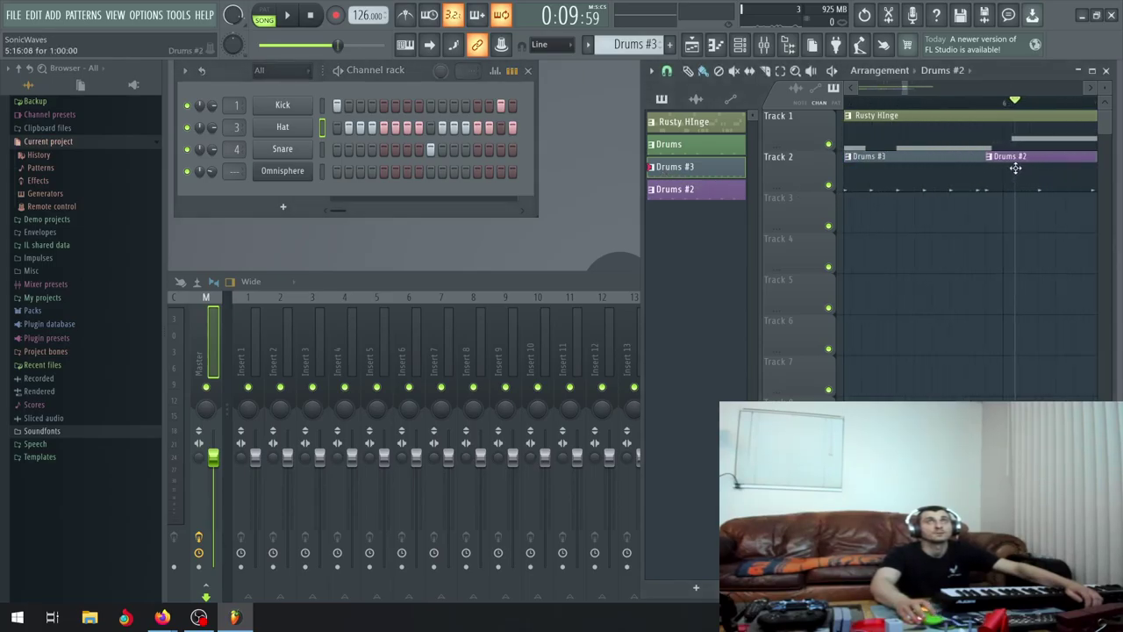
{"action": "left_click", "coordinate": [712, 188]}
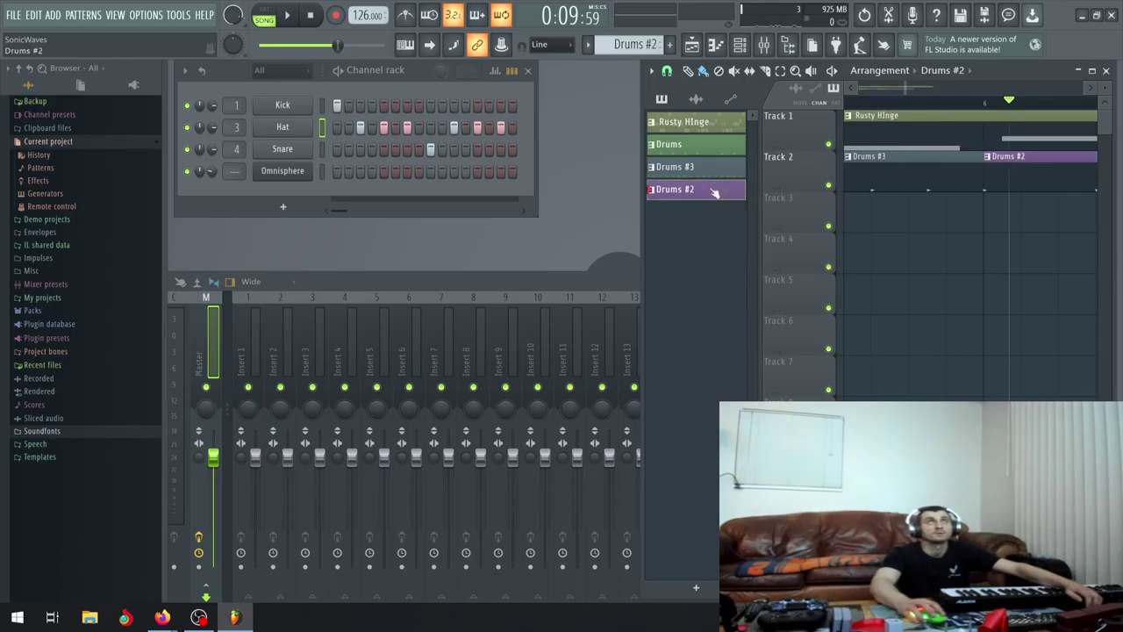
{"action": "left_click", "coordinate": [989, 158]}
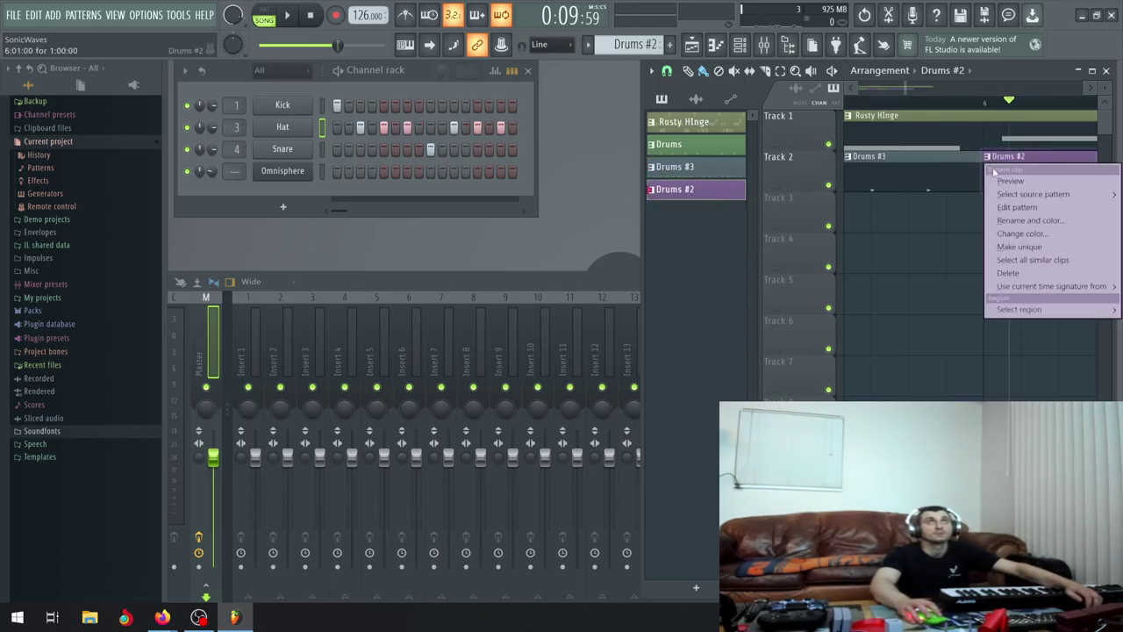
{"action": "left_click", "coordinate": [1000, 237]}
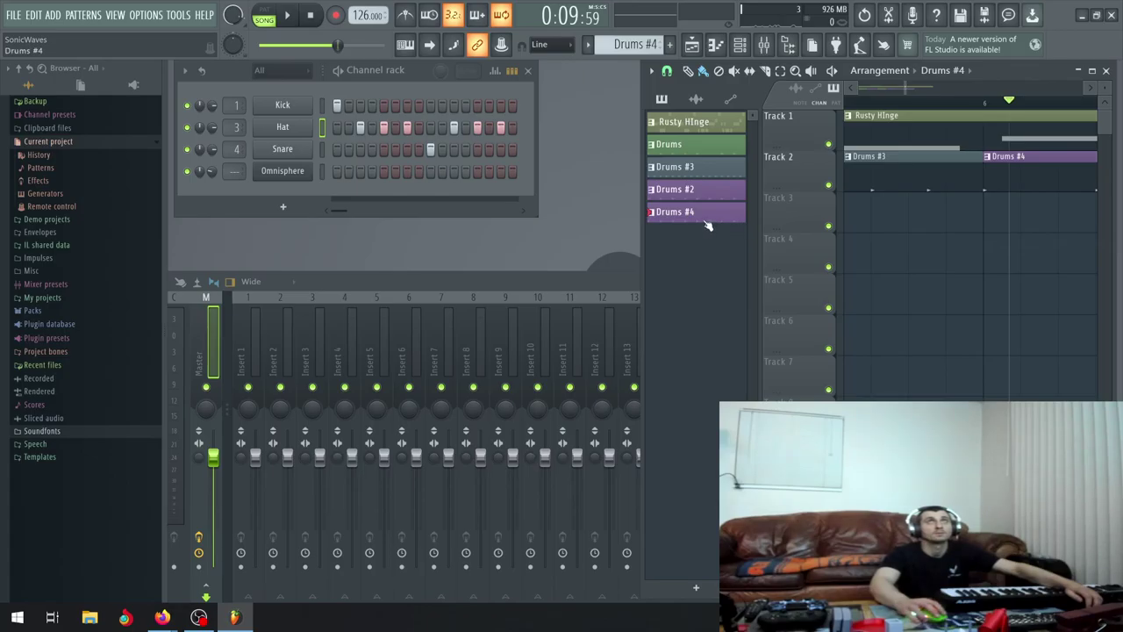
Give Drums #4 a random colour, fill its hats on steps 2–8 and 10–16, and start playback
{"action": "right_click", "coordinate": [710, 222]}
{"action": "left_click", "coordinate": [715, 292]}
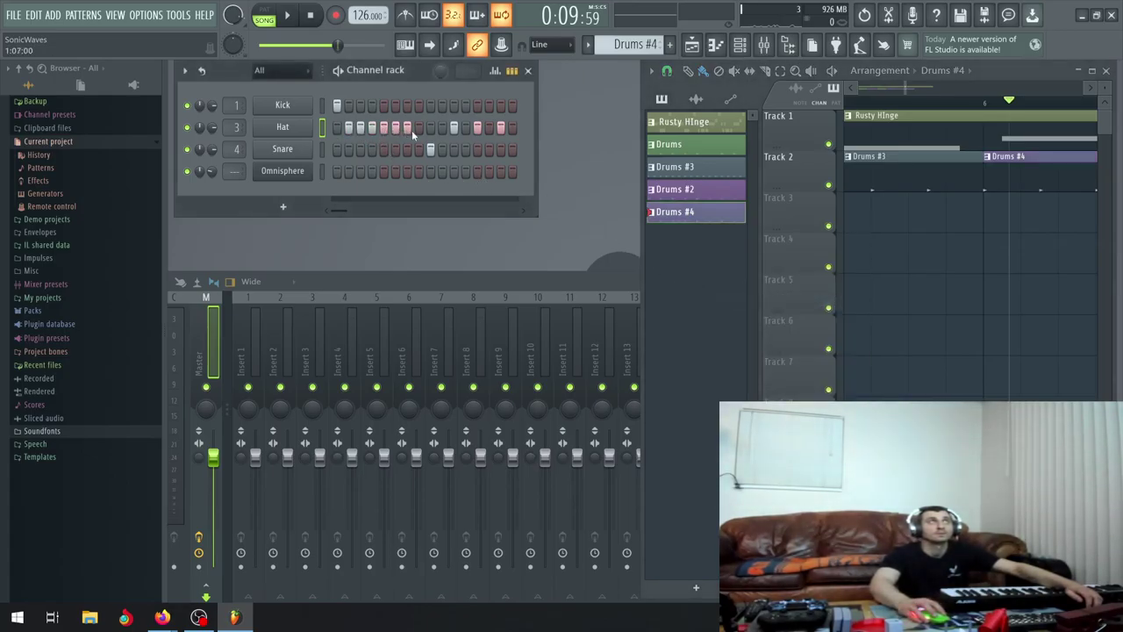
{"action": "left_click", "coordinate": [300, 17]}
Duplicate the Drums #3 and Drums #4 clips from bars 5 and 6 to bars 7 and 8 on Track 2
{"action": "scroll", "coordinate": [915, 243], "scroll_direction": "down", "scroll_amount": 5}
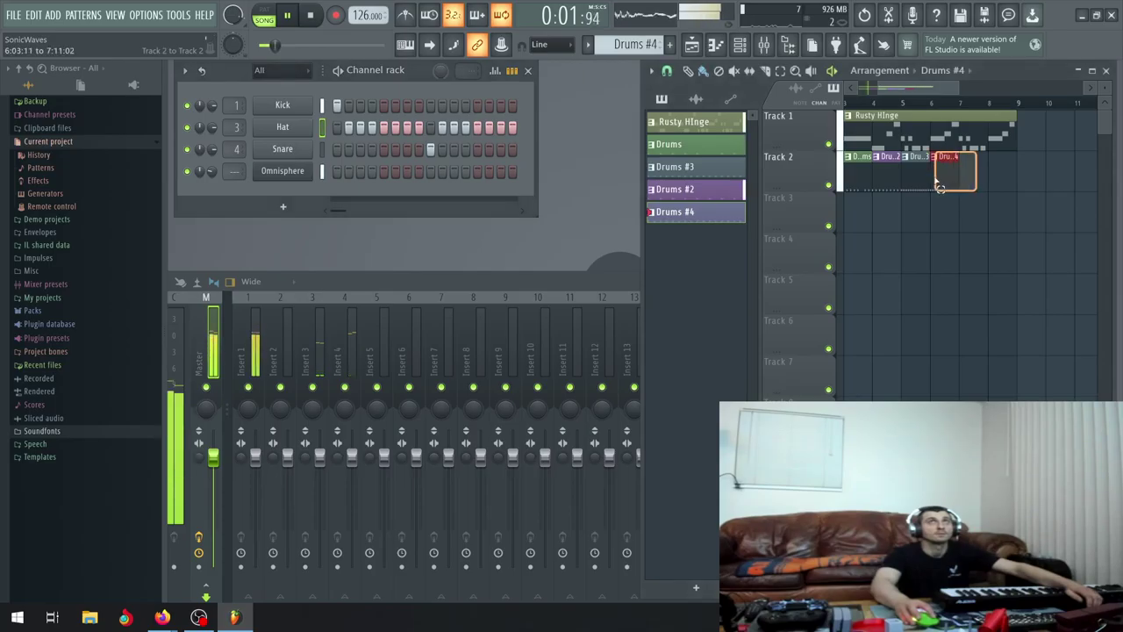
{"action": "left_click", "coordinate": [918, 171], "text": "shift"}
{"action": "key", "text": "ctrl+b"}
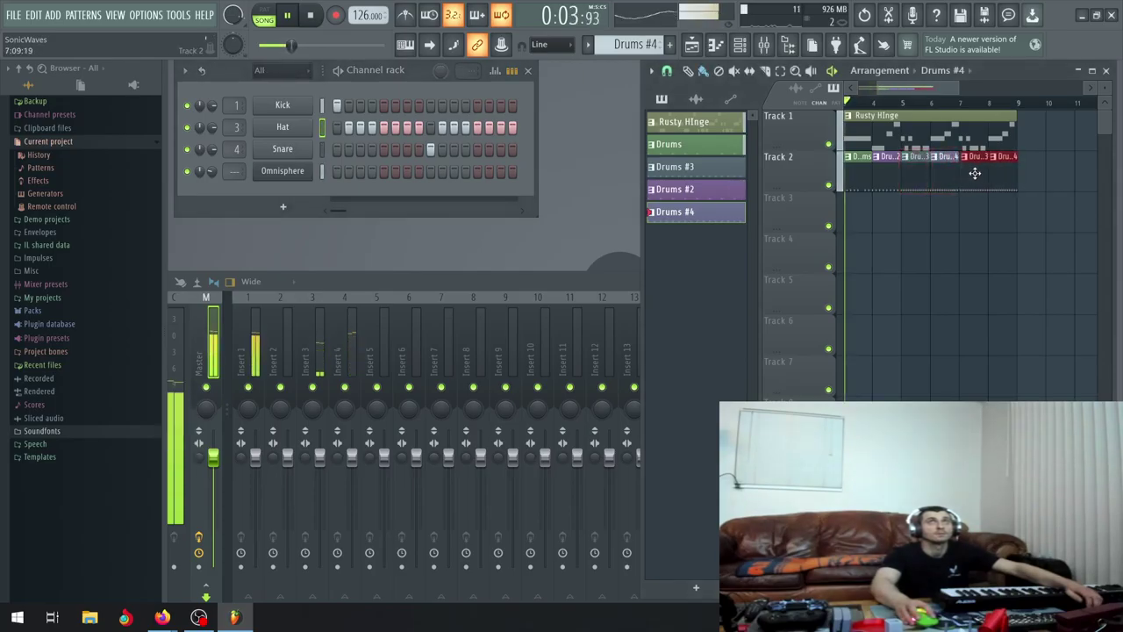
{"action": "scroll", "coordinate": [965, 173], "scroll_direction": "up", "scroll_amount": 5}
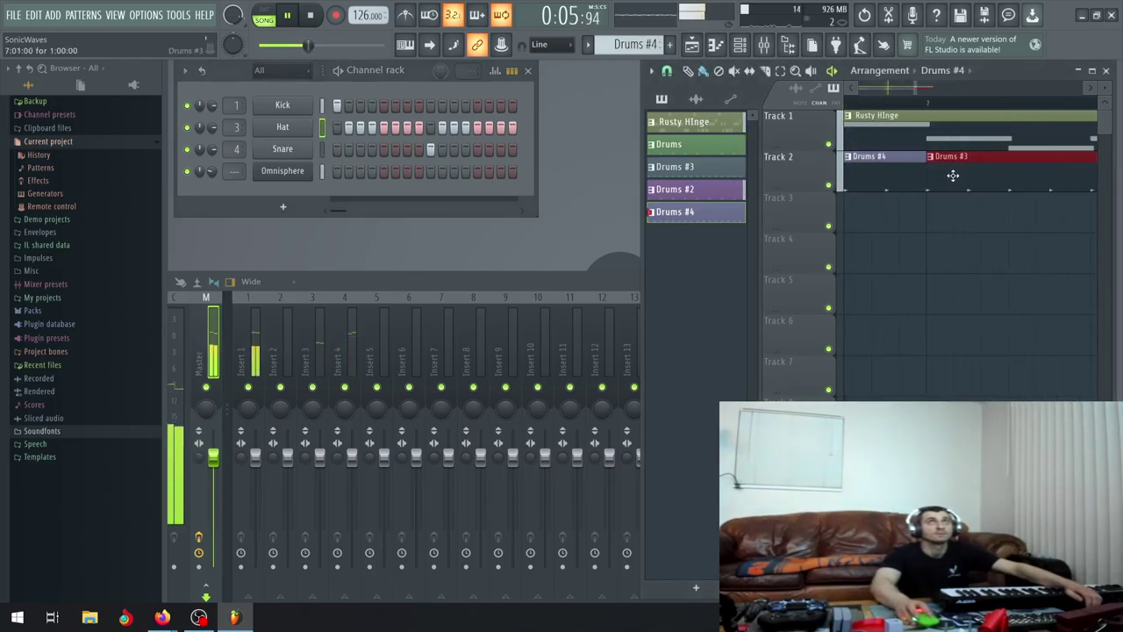
{"action": "scroll", "coordinate": [942, 185], "scroll_direction": "down", "scroll_amount": 5}
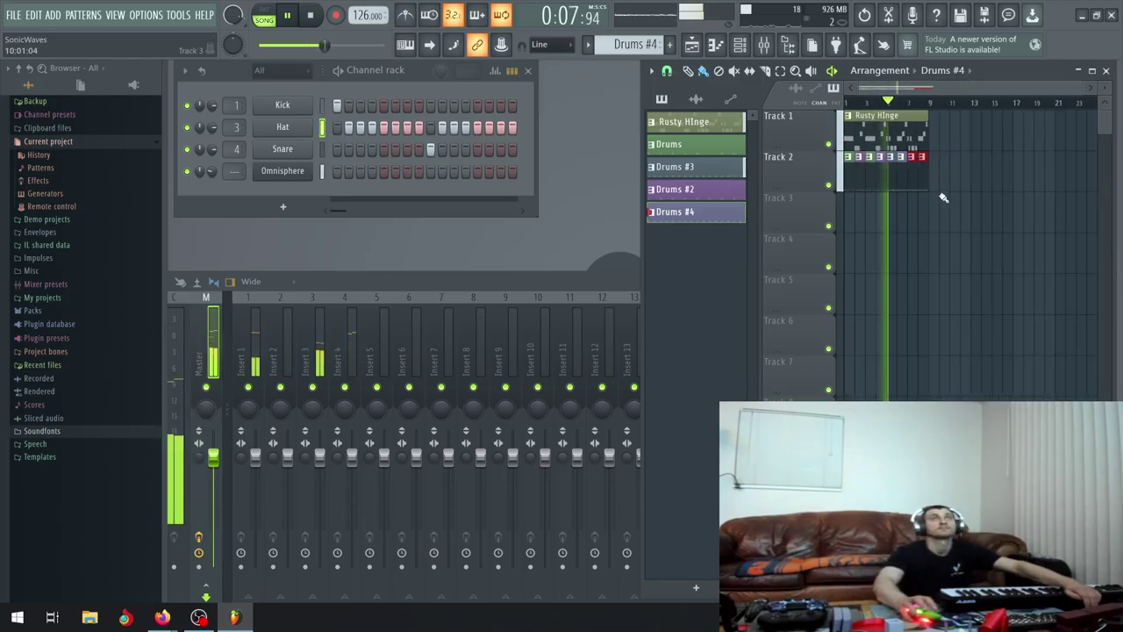
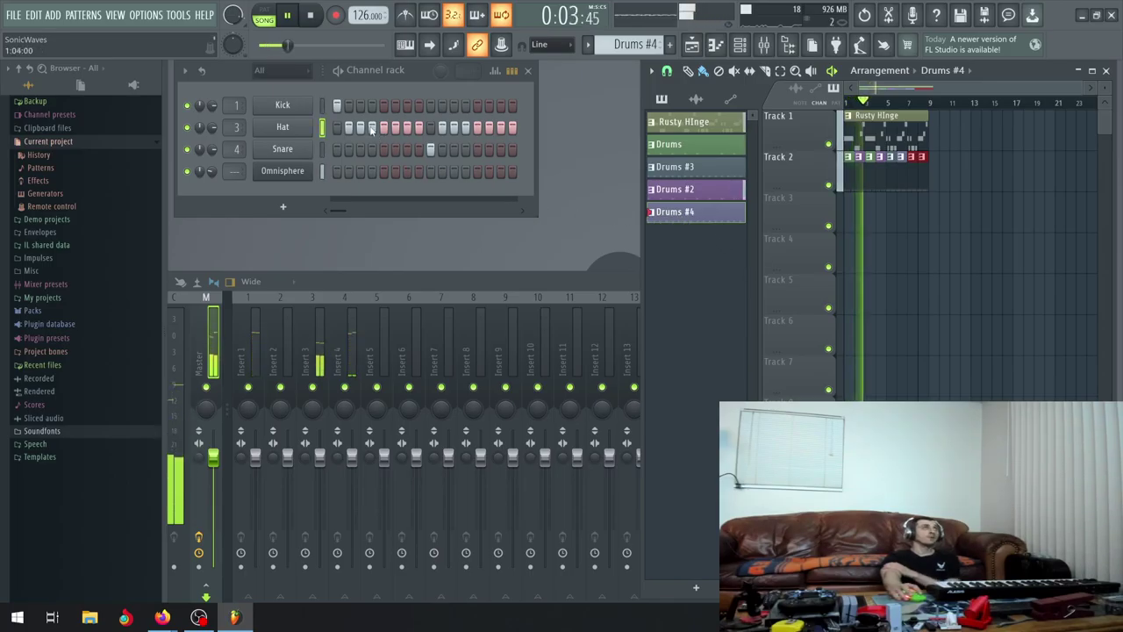
Select the Drums pattern and audition the 808 Kick sample from the drum kicks folder in Packs
{"action": "left_click", "coordinate": [670, 144]}
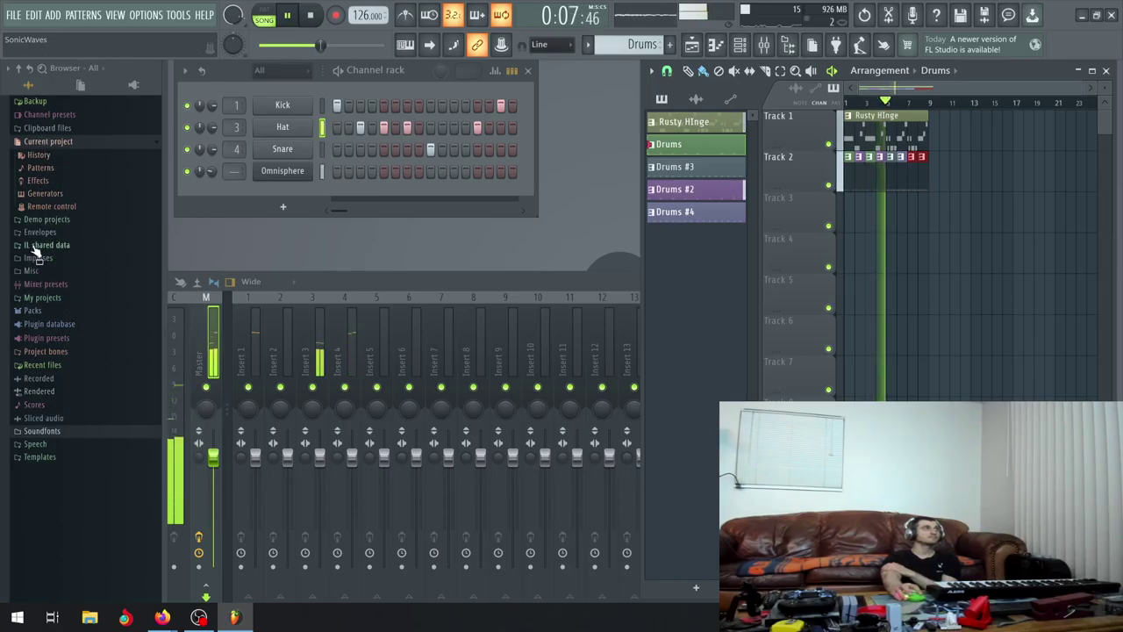
{"action": "left_click", "coordinate": [35, 311]}
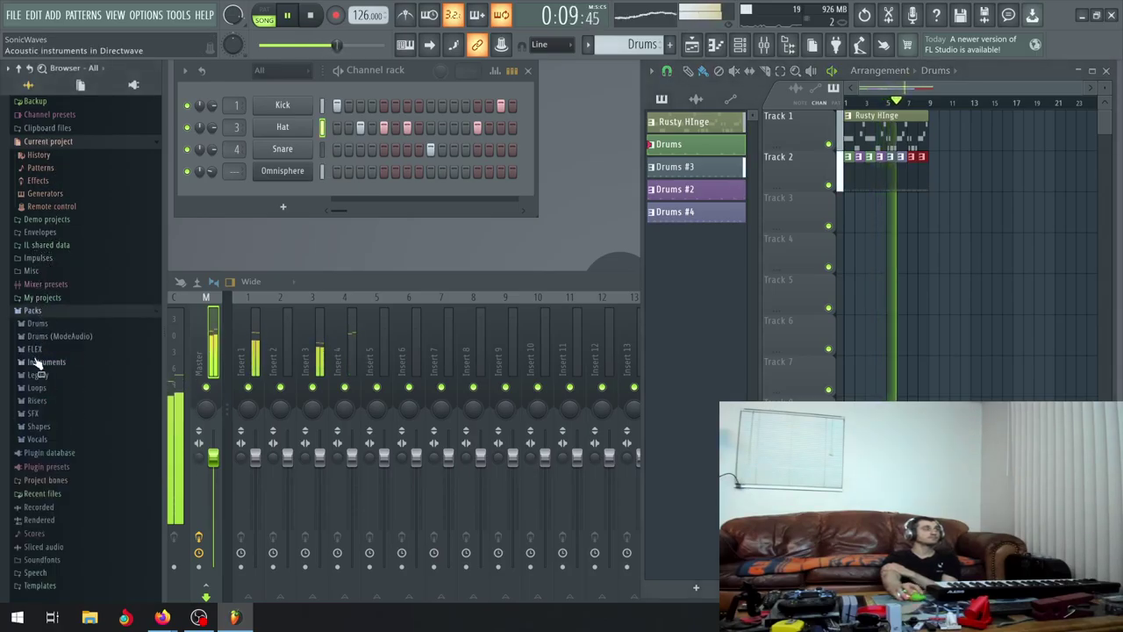
{"action": "left_click", "coordinate": [37, 323]}
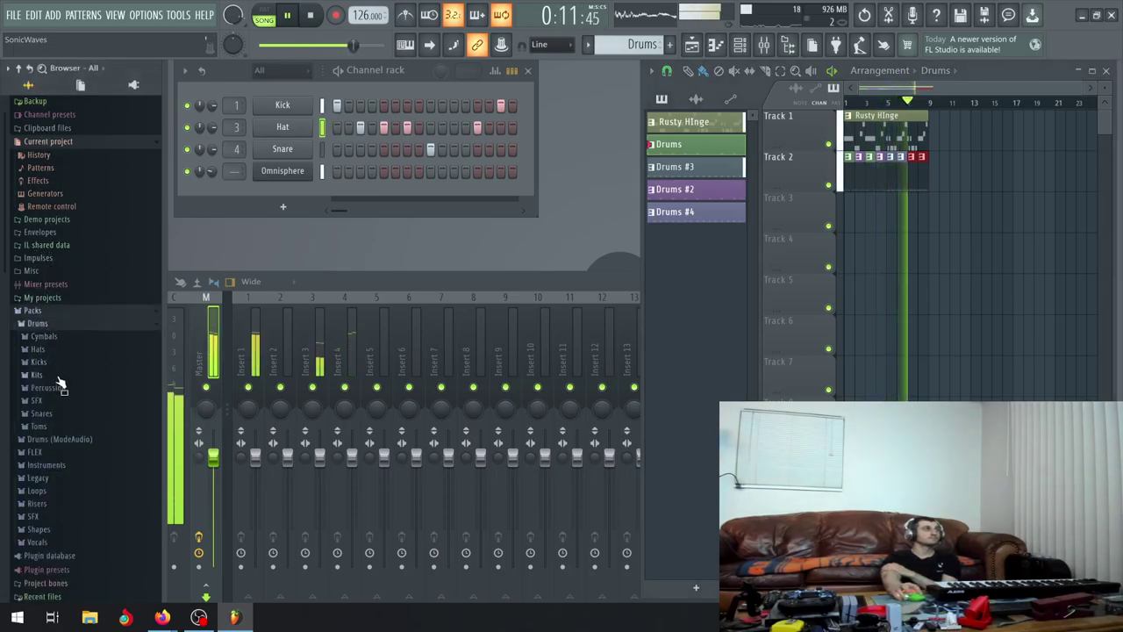
{"action": "left_click", "coordinate": [59, 384]}
{"action": "left_click", "coordinate": [48, 293]}
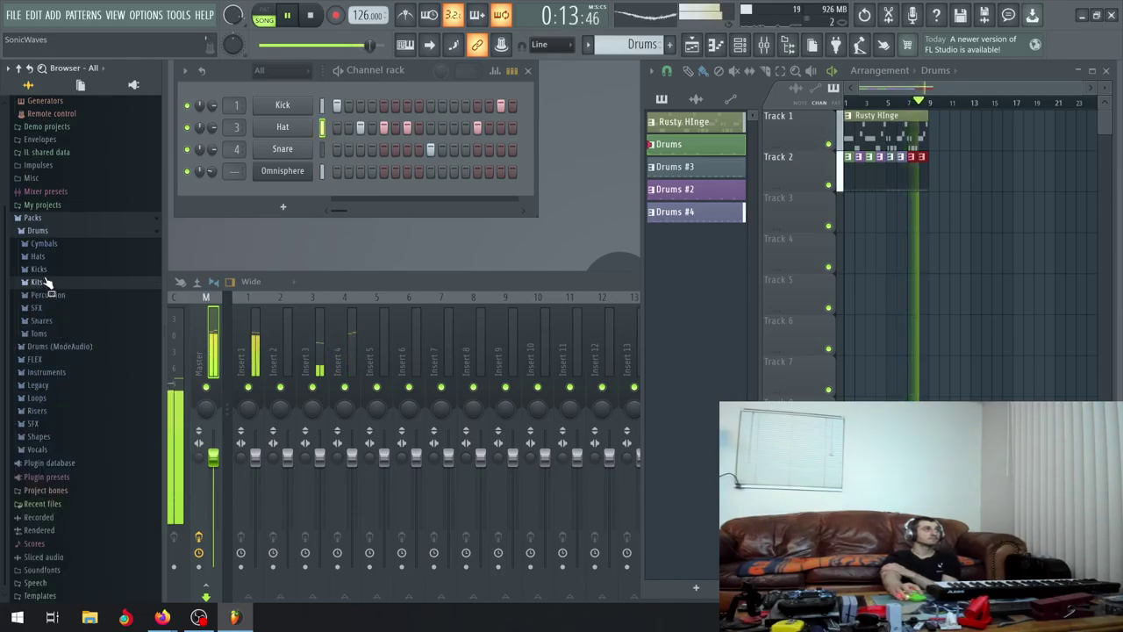
{"action": "left_click", "coordinate": [40, 269]}
{"action": "left_click", "coordinate": [52, 307]}
Replace the Kick channel's sample with 808 Kick
{"action": "right_click", "coordinate": [52, 304]}
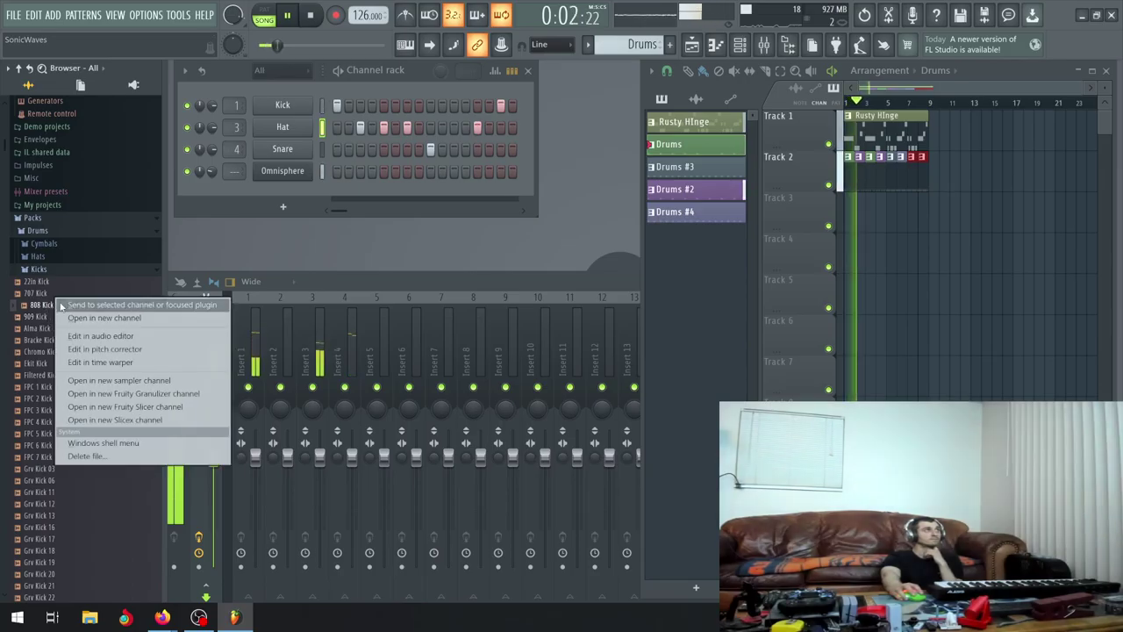
{"action": "left_click", "coordinate": [143, 305]}
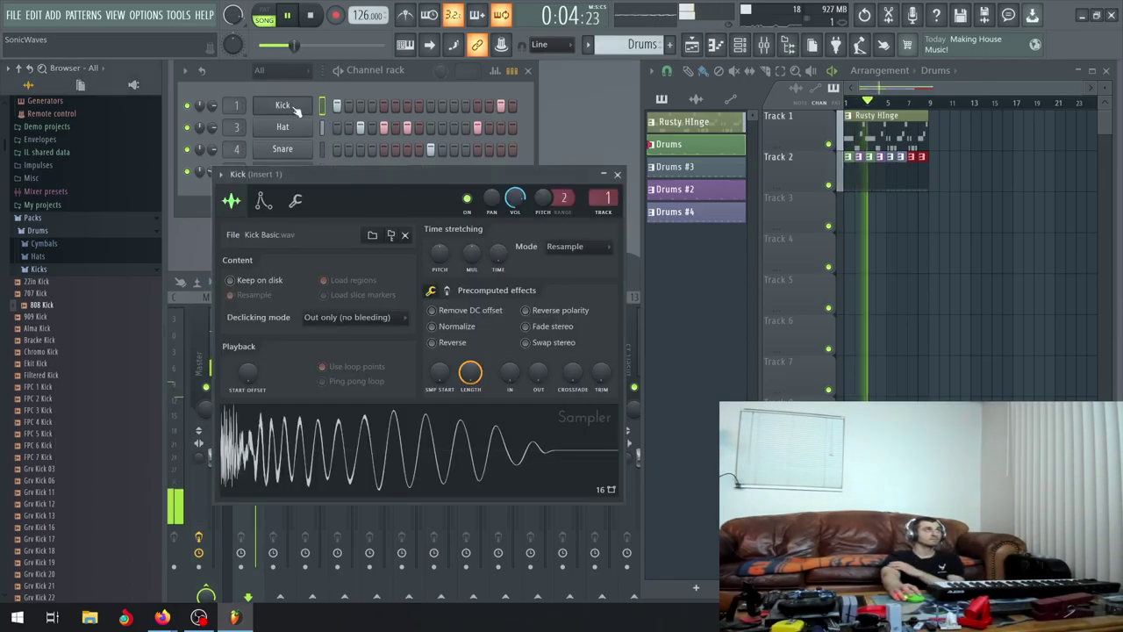
{"action": "left_click", "coordinate": [619, 171]}
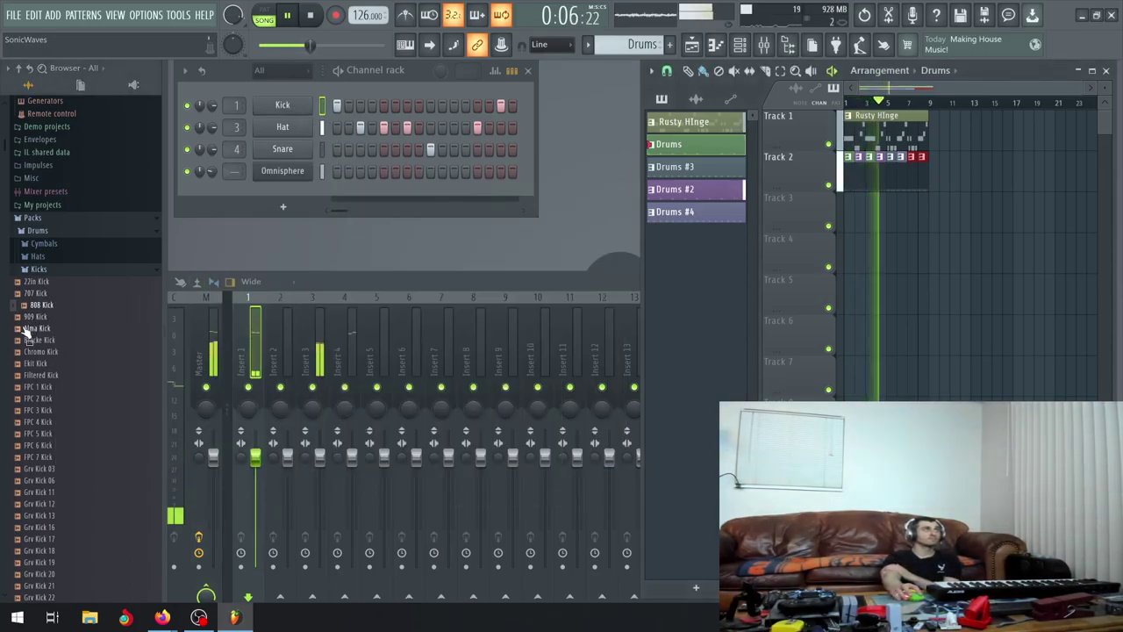
{"action": "right_click", "coordinate": [54, 305]}
{"action": "left_click", "coordinate": [73, 305]}
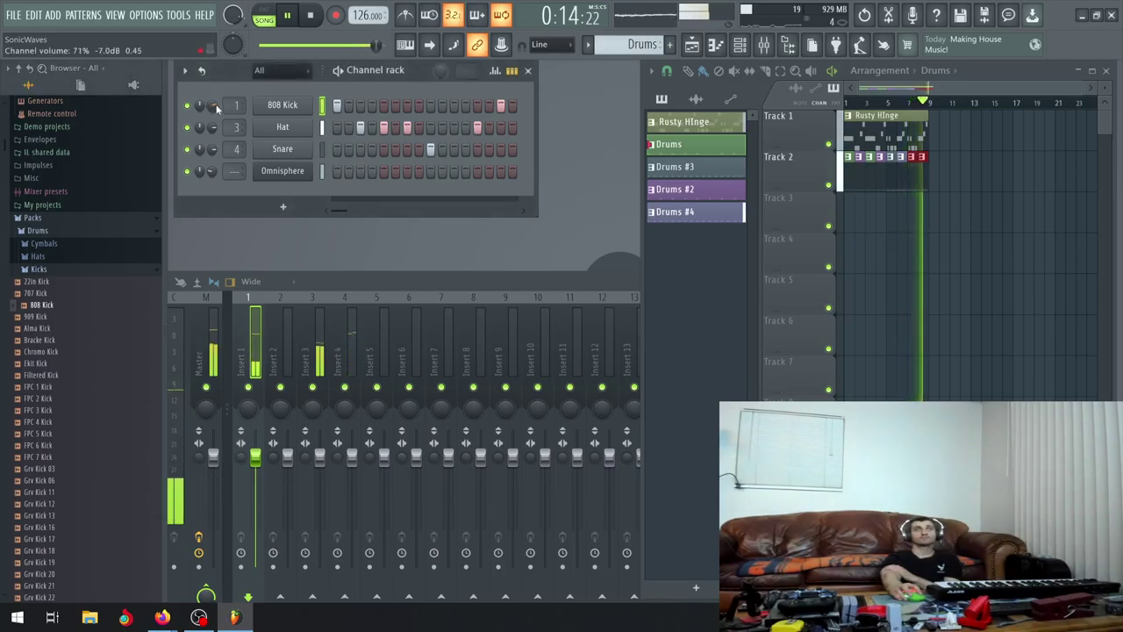
Replace the Hat channel's sample with 808 CH from the drum hats folder and adjust that channel's volume
{"action": "left_click", "coordinate": [50, 268]}
{"action": "left_click", "coordinate": [44, 257]}
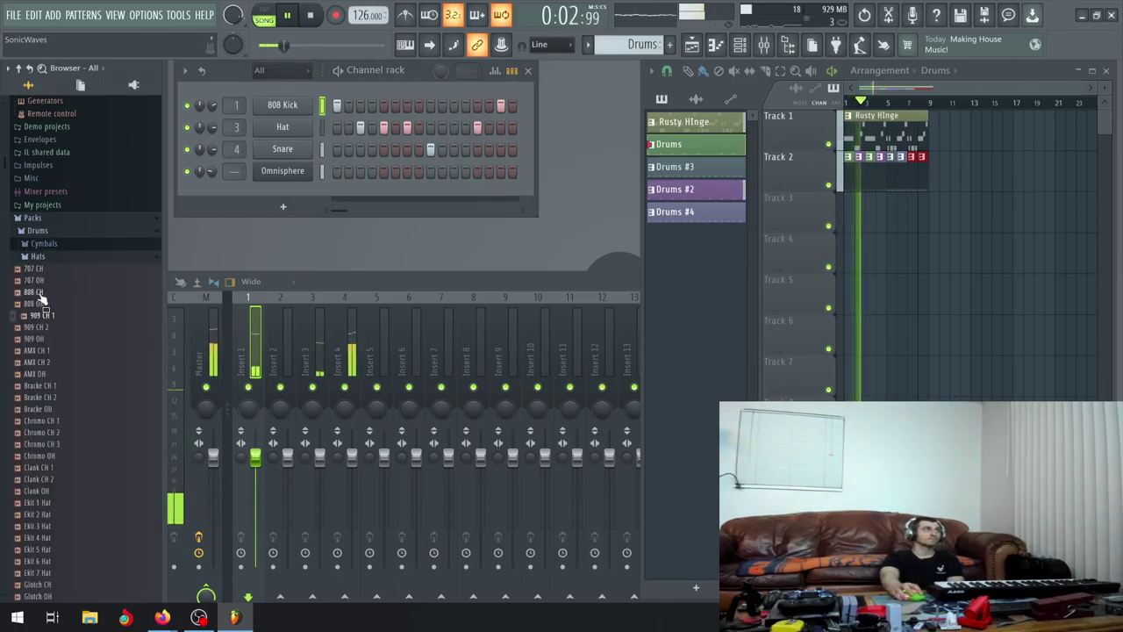
{"action": "left_click", "coordinate": [40, 292]}
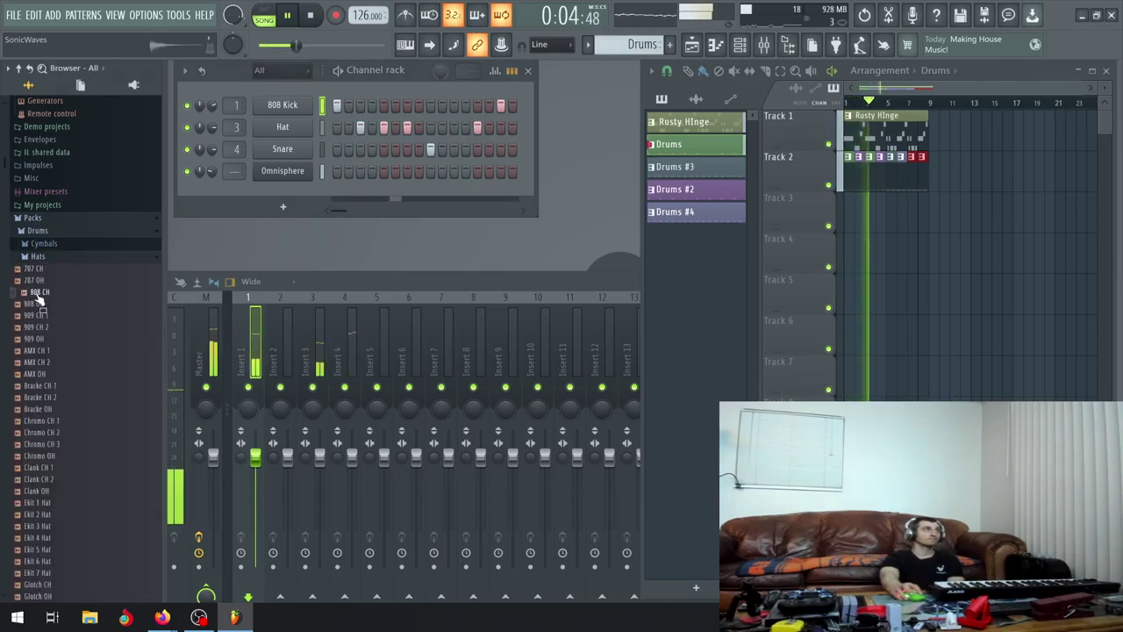
{"action": "left_click", "coordinate": [282, 127]}
{"action": "left_click", "coordinate": [655, 214]}
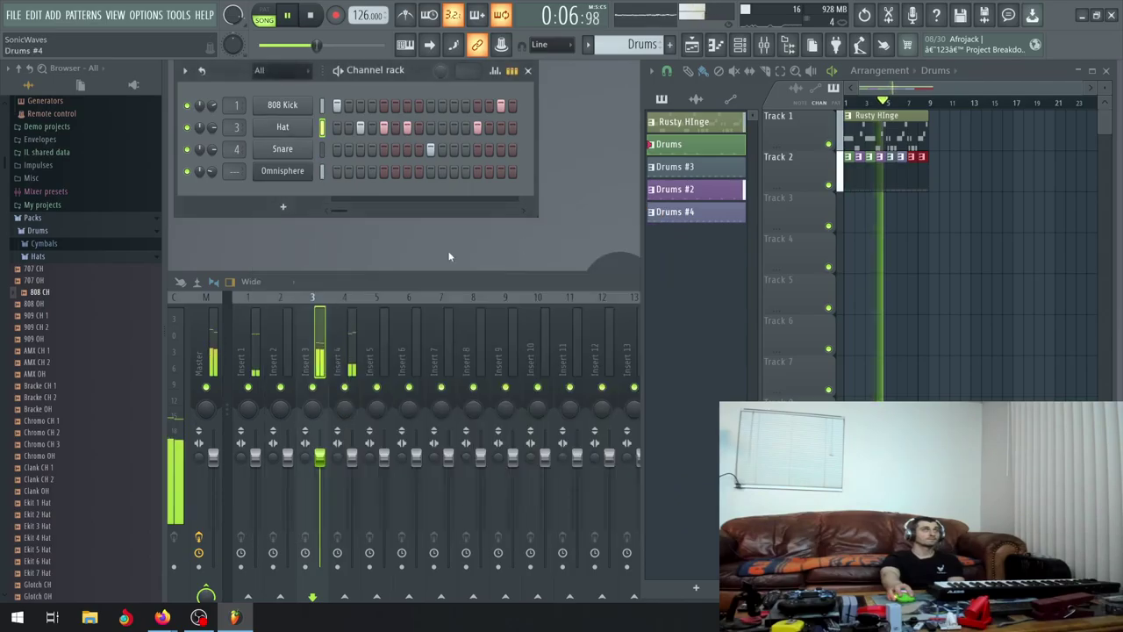
{"action": "right_click", "coordinate": [40, 293]}
{"action": "left_click", "coordinate": [78, 291]}
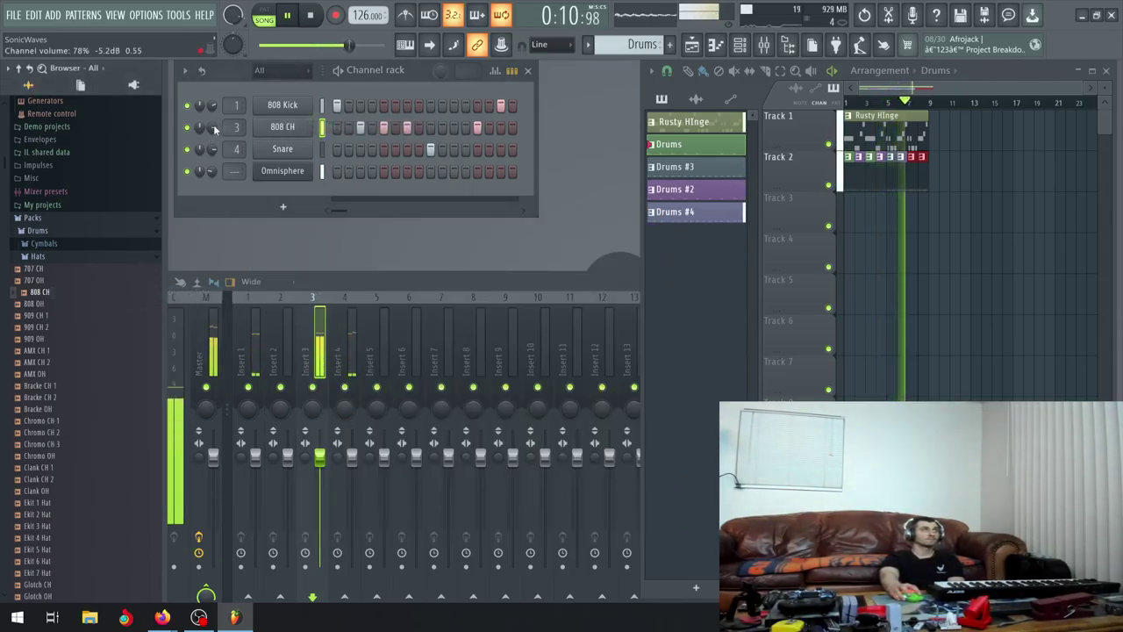
{"action": "mouse_move", "coordinate": [213, 125]}
{"action": "left_mouse_down"}
{"action": "mouse_move", "coordinate": [213, 159]}
{"action": "mouse_move", "coordinate": [210, 91]}
{"action": "mouse_move", "coordinate": [203, 107]}
{"action": "left_mouse_up"}
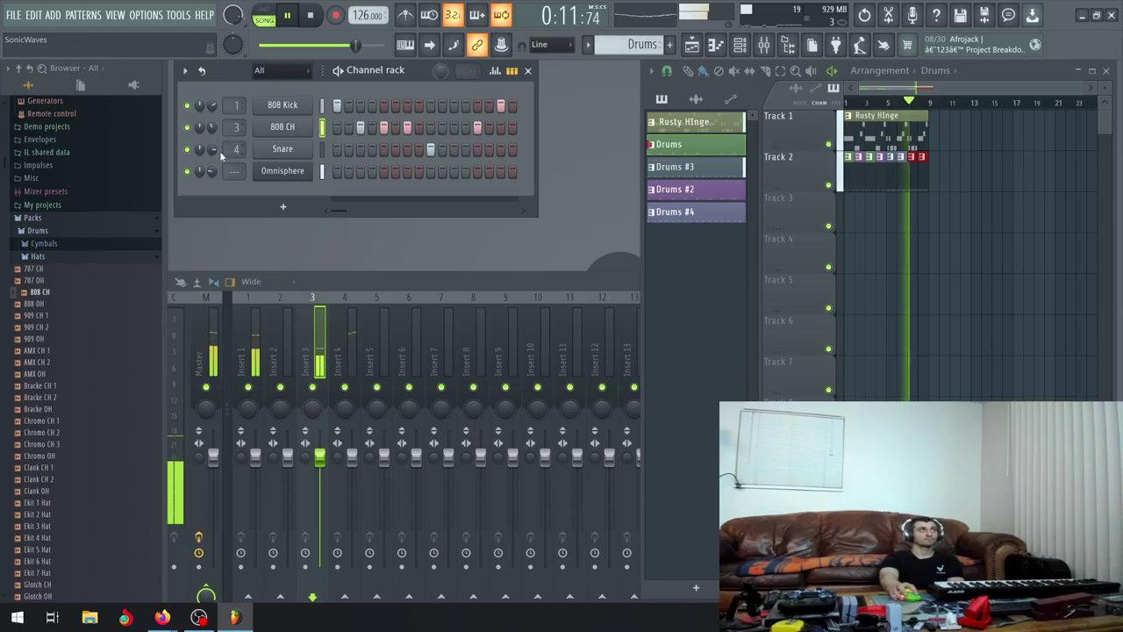
Audition samples in the drum snares folder, including 909 Rim, 909 Snare, Alum Snare 1, Chromo Snare and Export Snare
{"action": "left_click", "coordinate": [38, 257]}
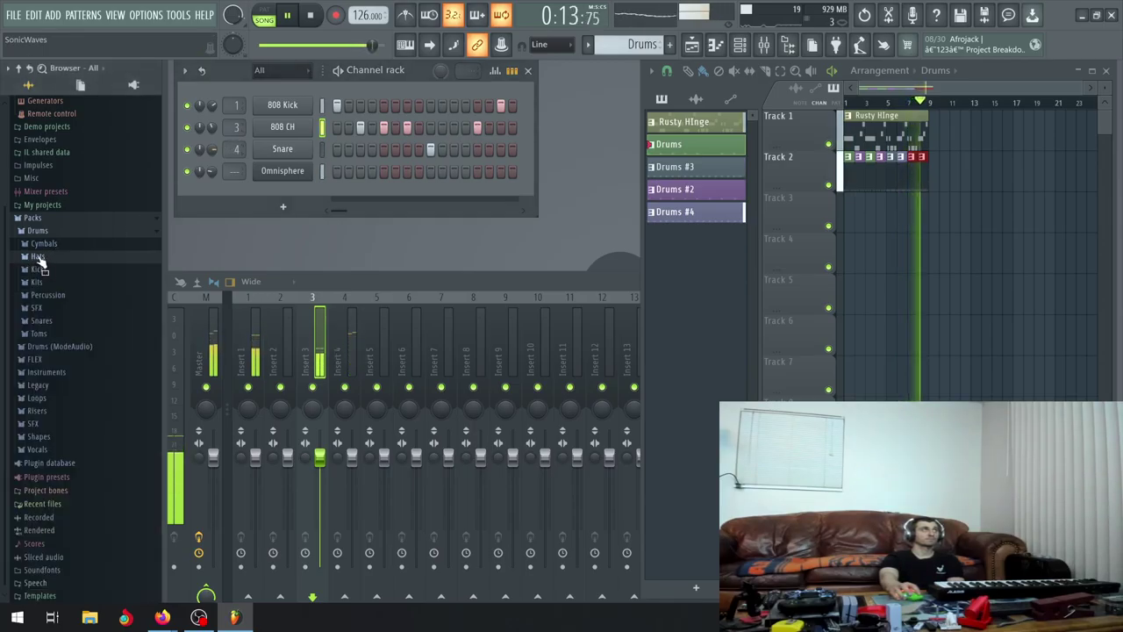
{"action": "left_click", "coordinate": [41, 321]}
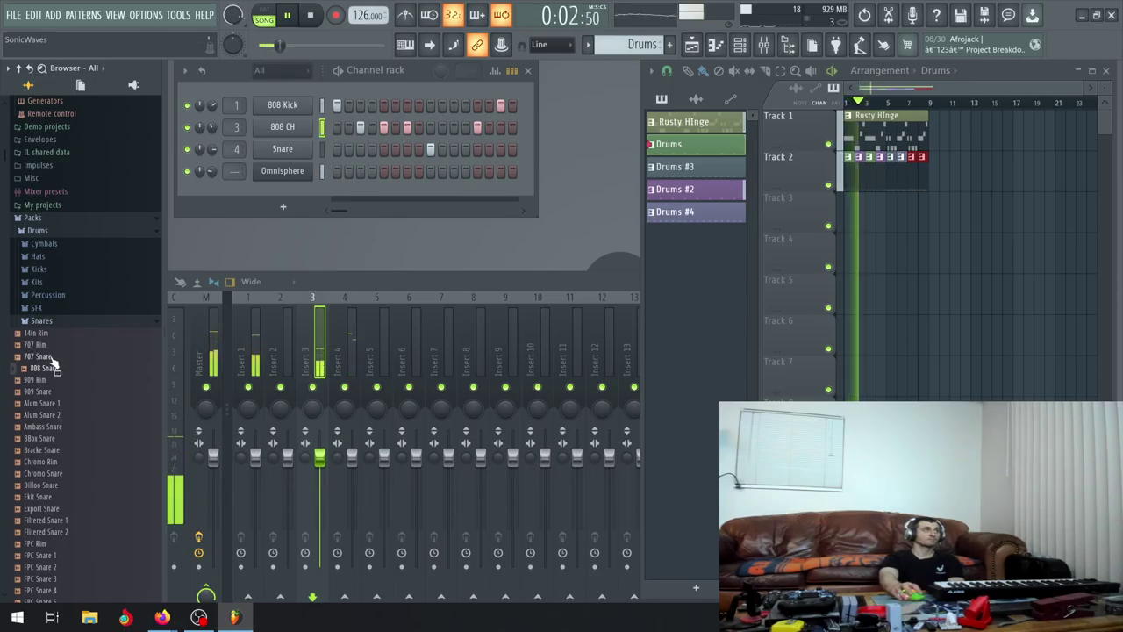
{"action": "left_click", "coordinate": [39, 380]}
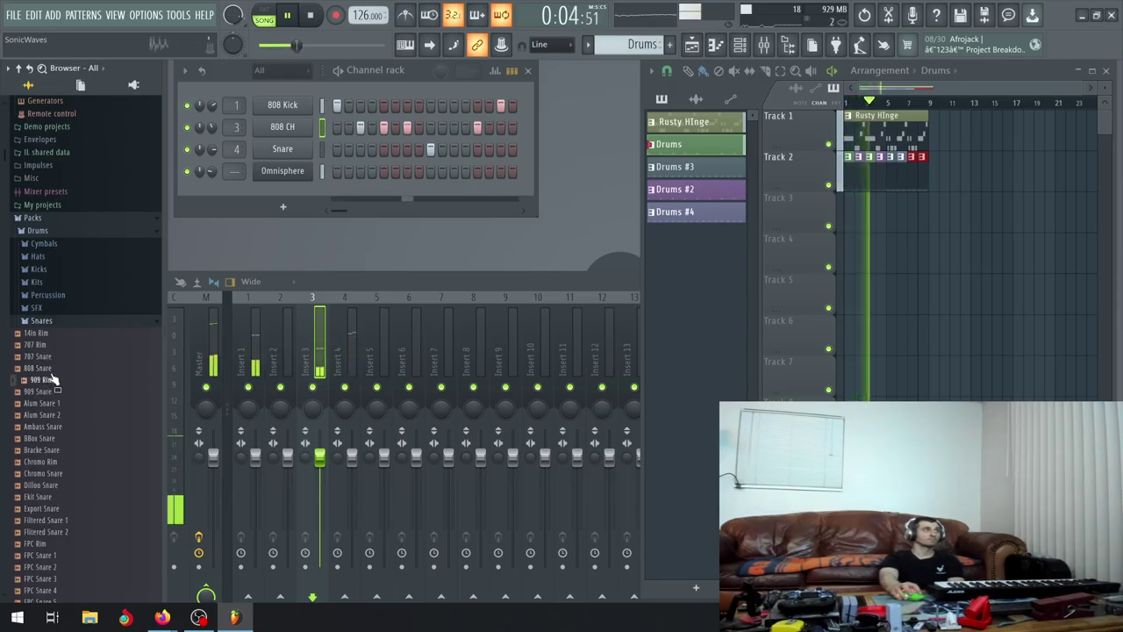
{"action": "left_click", "coordinate": [46, 392]}
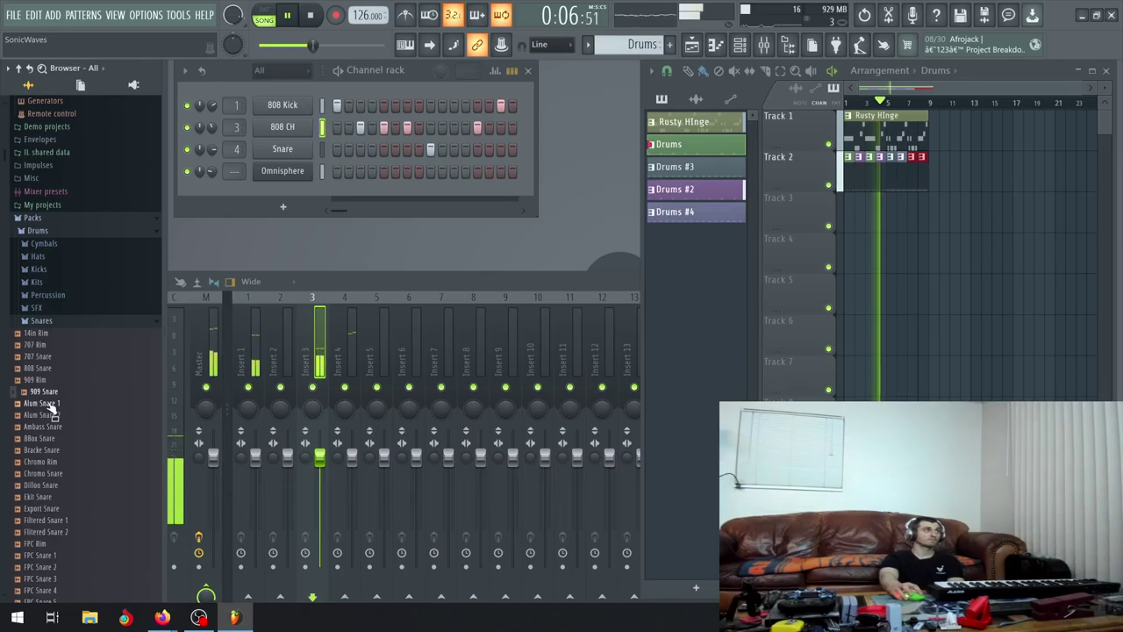
{"action": "left_click", "coordinate": [48, 415]}
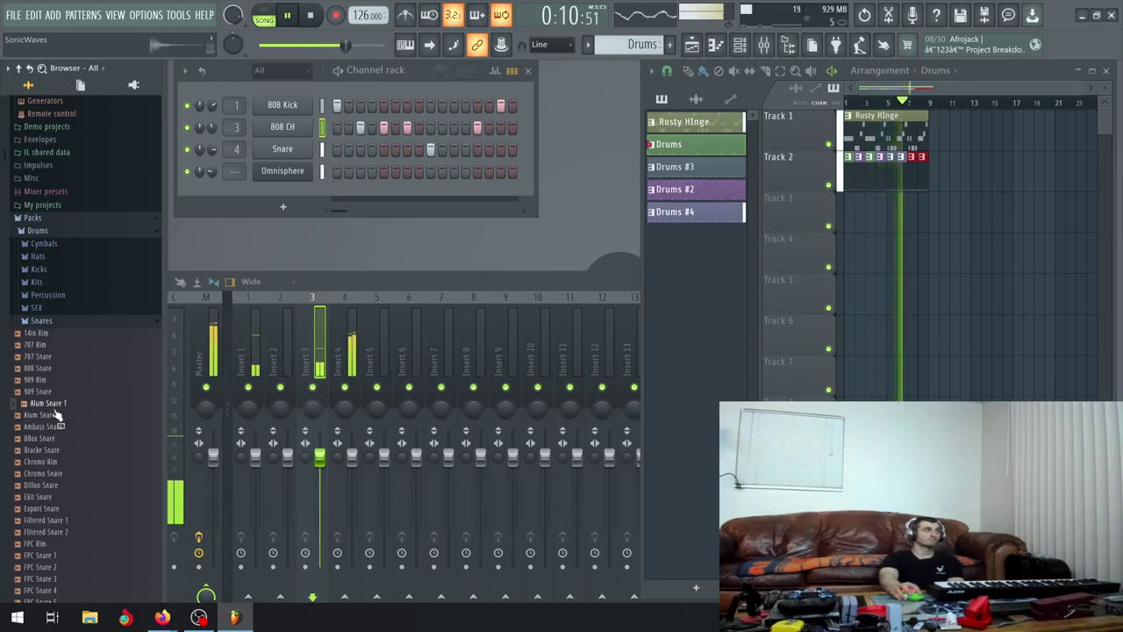
{"action": "scroll", "coordinate": [55, 412], "scroll_direction": "down", "scroll_amount": 8}
{"action": "left_click", "coordinate": [51, 157]}
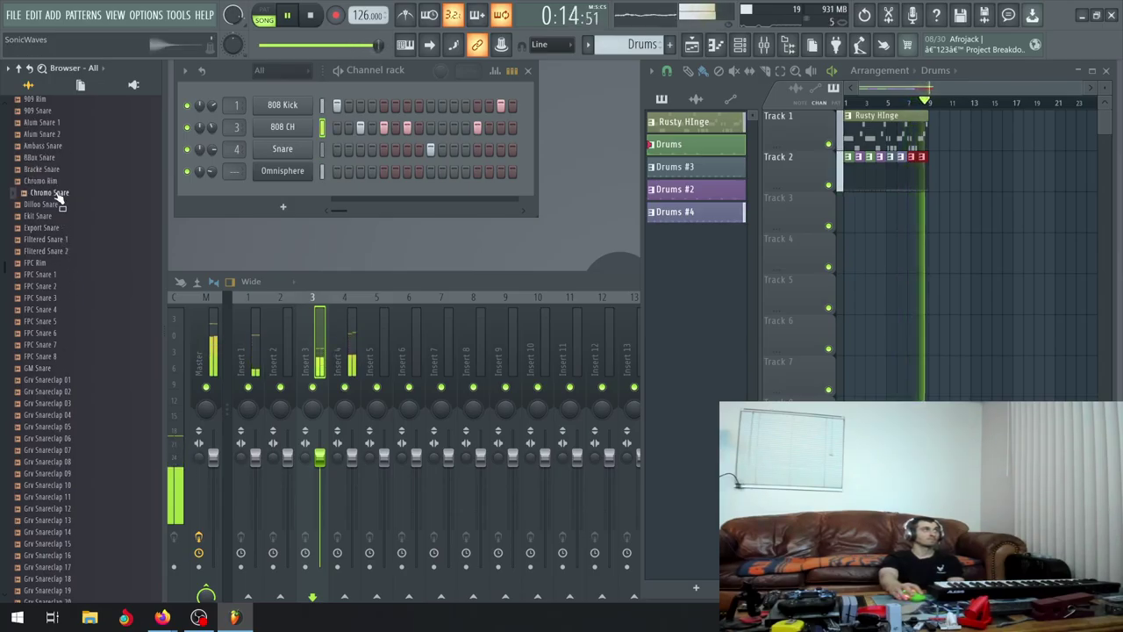
{"action": "left_click", "coordinate": [53, 227]}
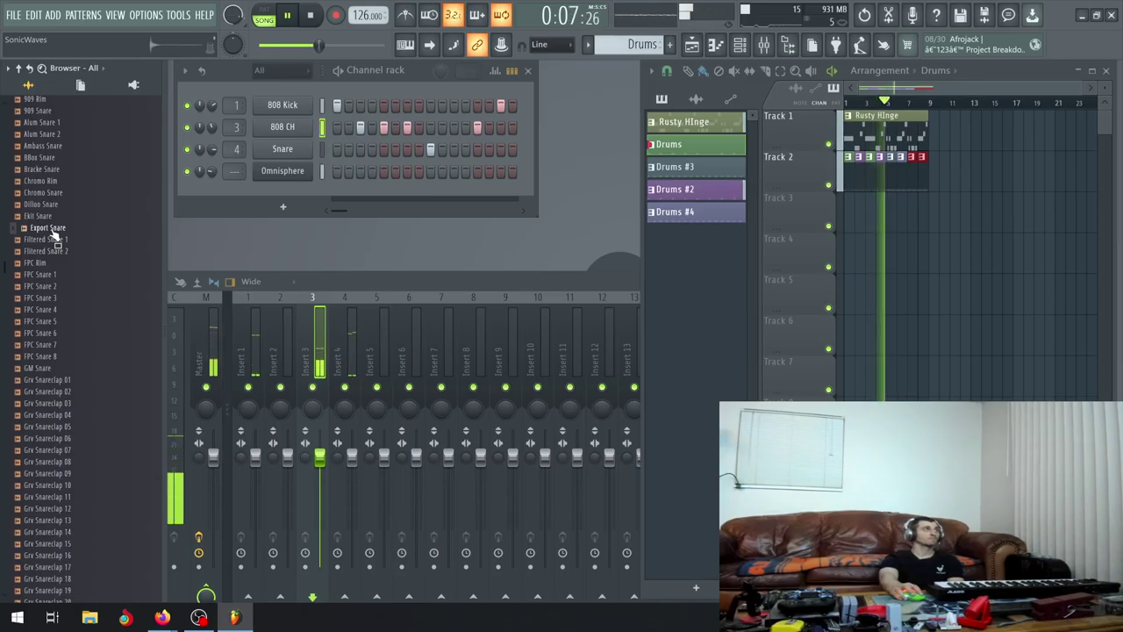
Replace the Snare channel's sample with Export Snare
{"action": "left_click", "coordinate": [282, 150]}
{"action": "left_click", "coordinate": [657, 255]}
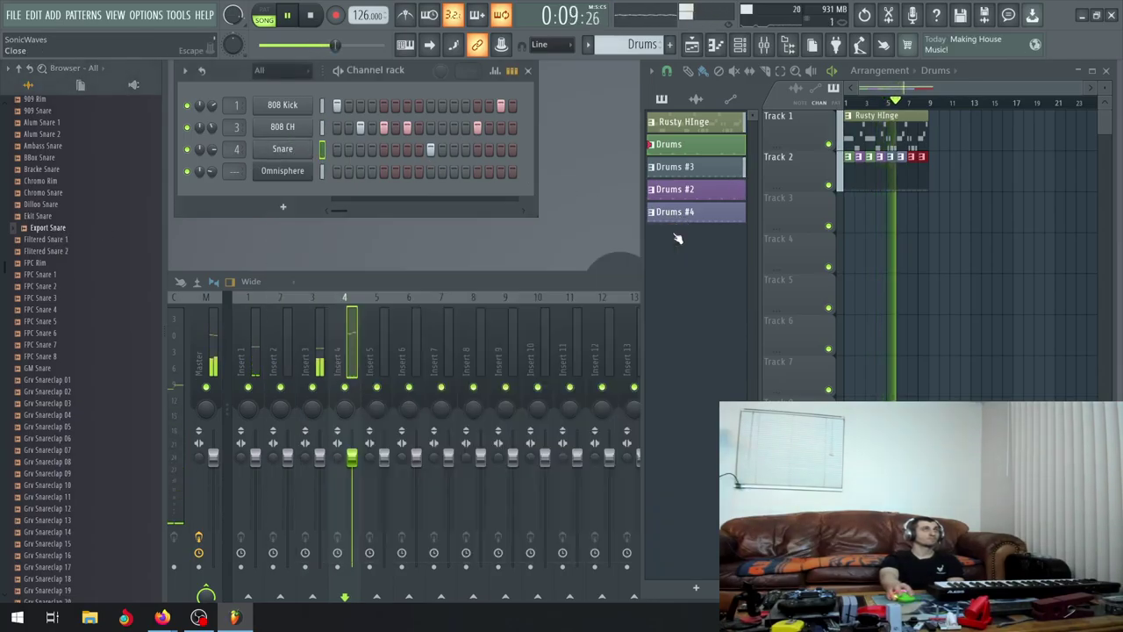
{"action": "right_click", "coordinate": [61, 227]}
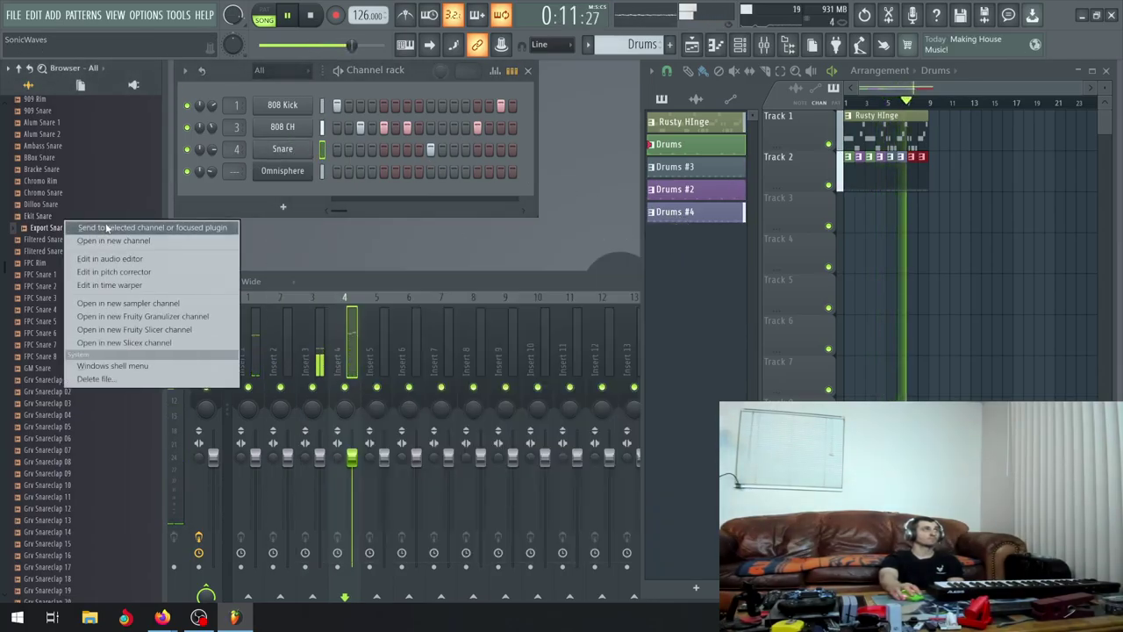
{"action": "left_click", "coordinate": [106, 237]}
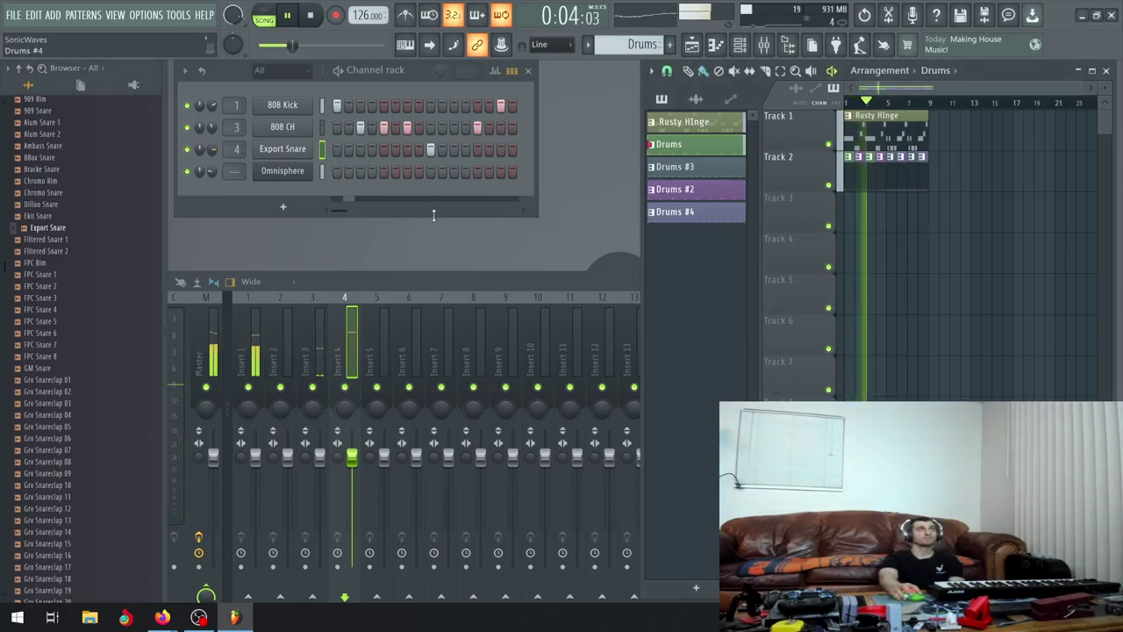
Audition alternative snares against the beat, including the FPC Snare samples up to FPC Snare 8
{"action": "left_click", "coordinate": [58, 251]}
{"action": "left_click", "coordinate": [49, 274]}
{"action": "left_click", "coordinate": [51, 298]}
{"action": "left_click", "coordinate": [50, 310]}
{"action": "left_click", "coordinate": [52, 322]}
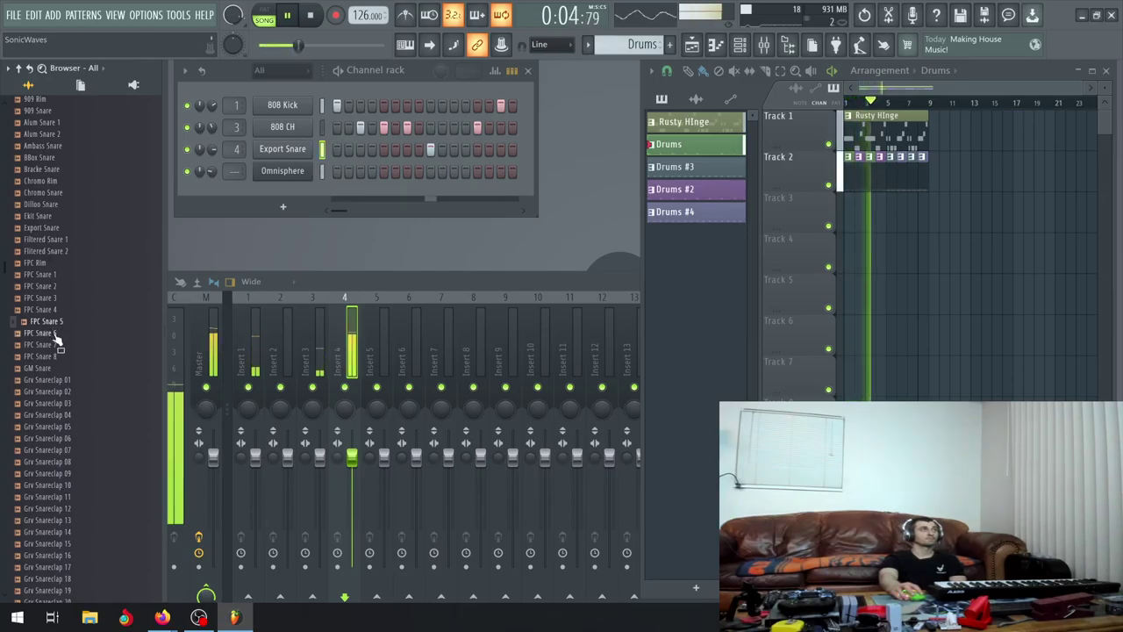
{"action": "left_click", "coordinate": [57, 357]}
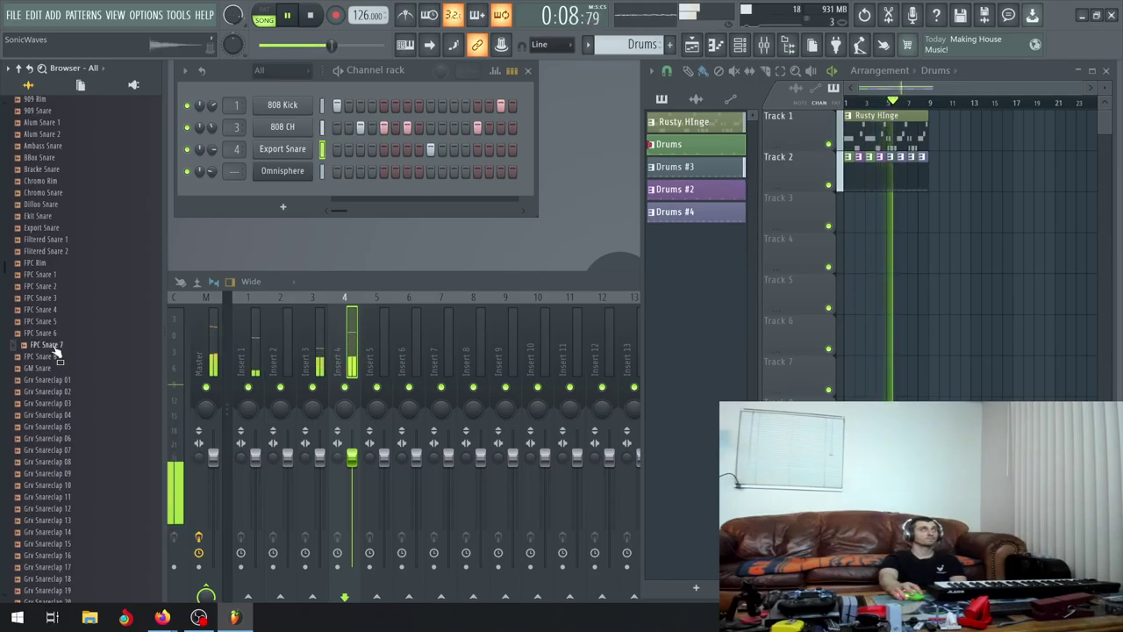
{"action": "left_click", "coordinate": [55, 345]}
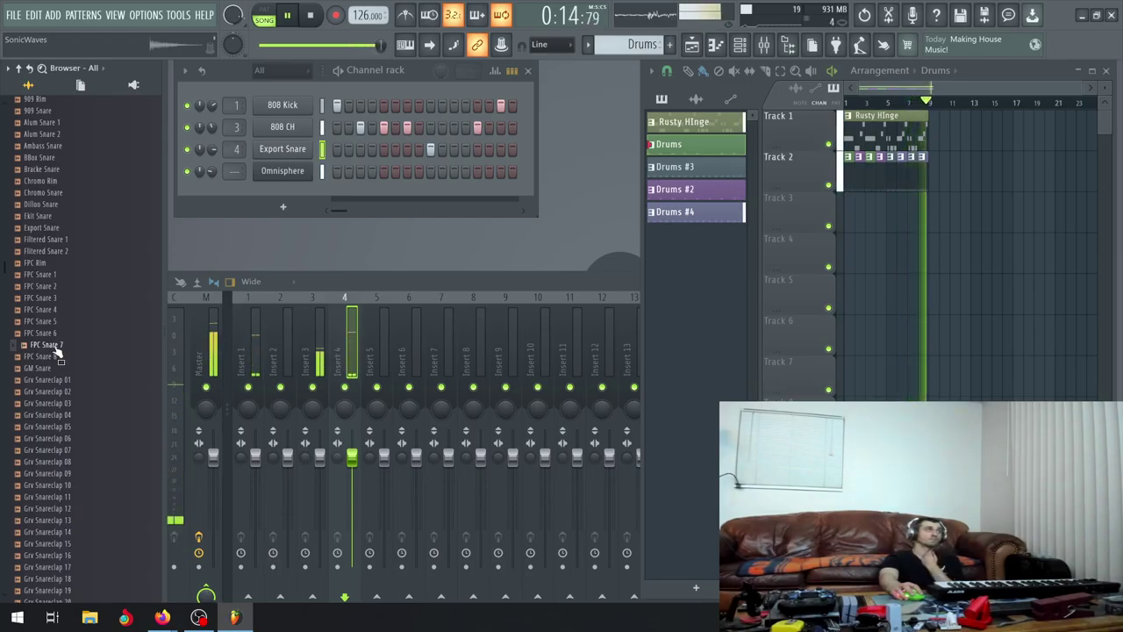
{"action": "left_click", "coordinate": [55, 357]}
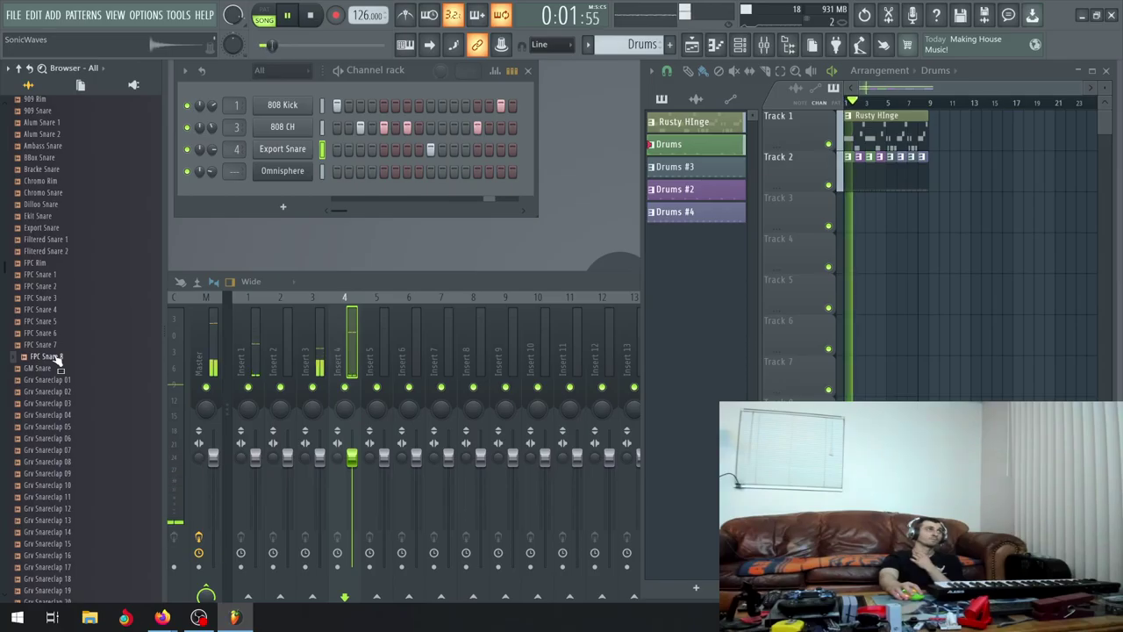
{"action": "left_click", "coordinate": [56, 357]}
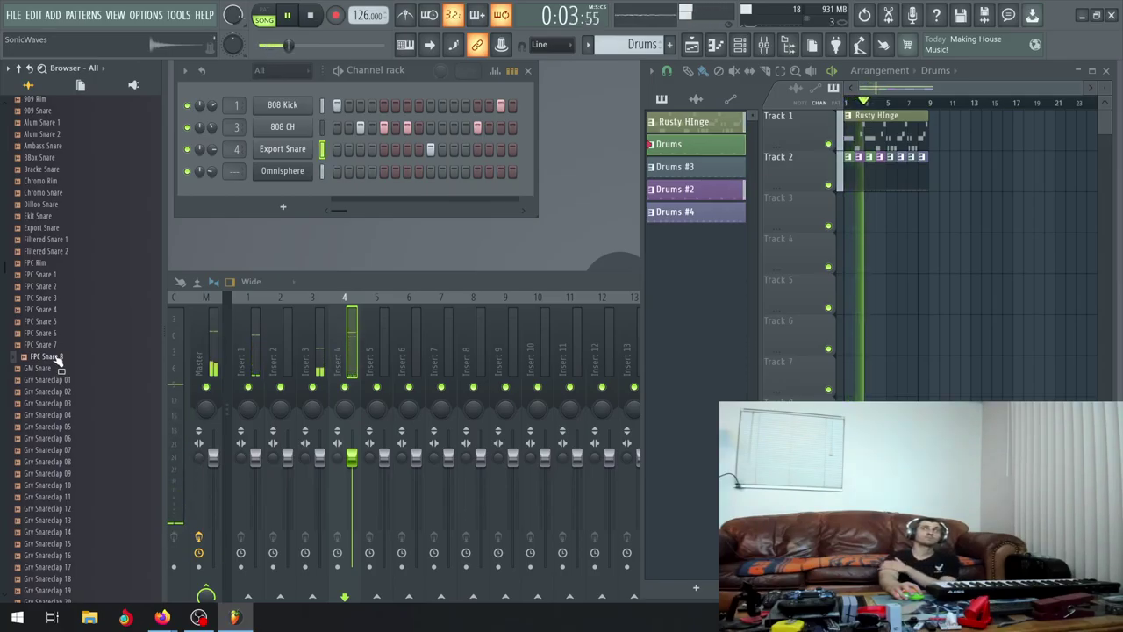
{"action": "left_click", "coordinate": [55, 357]}
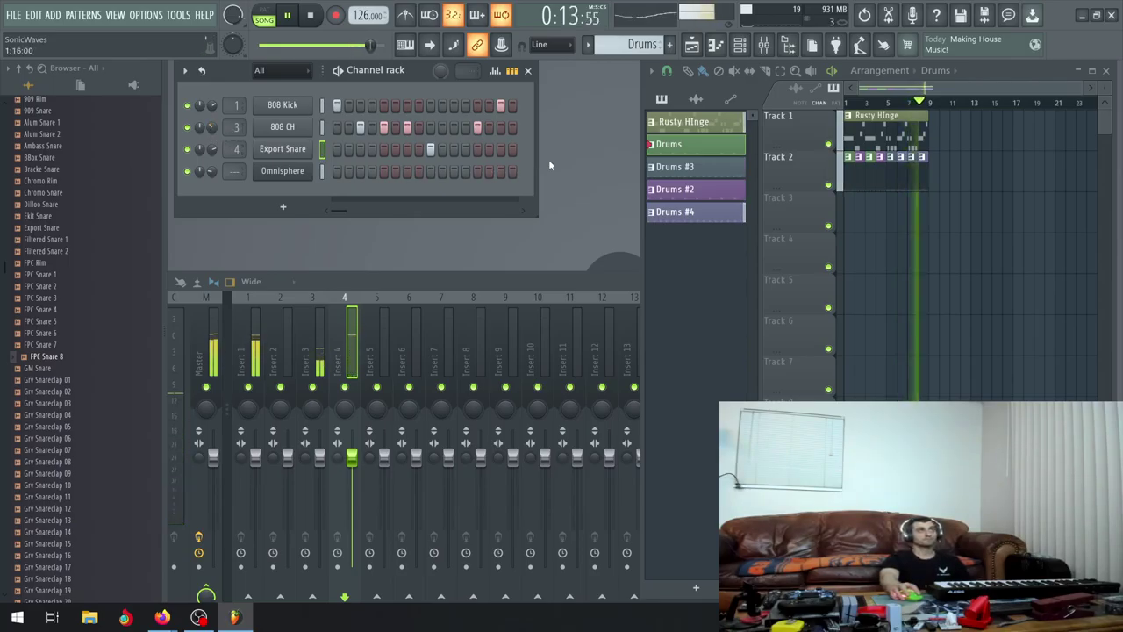
Open the Rusty HInge pattern's Omnisphere notes in the piano roll and pause playback
{"action": "left_click", "coordinate": [664, 127]}
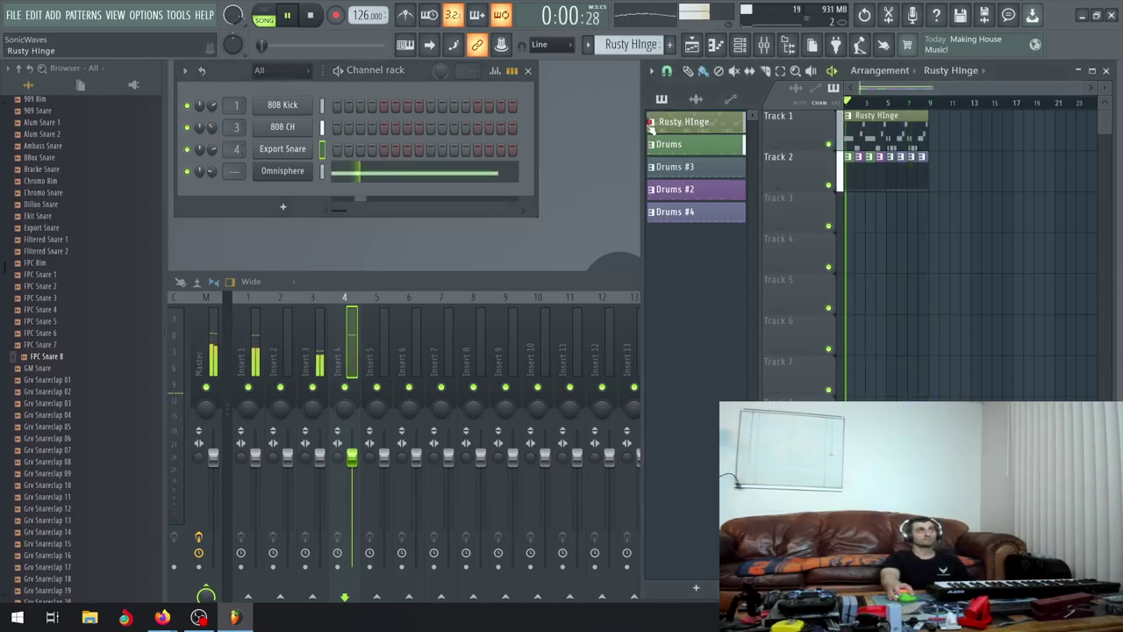
{"action": "left_click", "coordinate": [335, 180]}
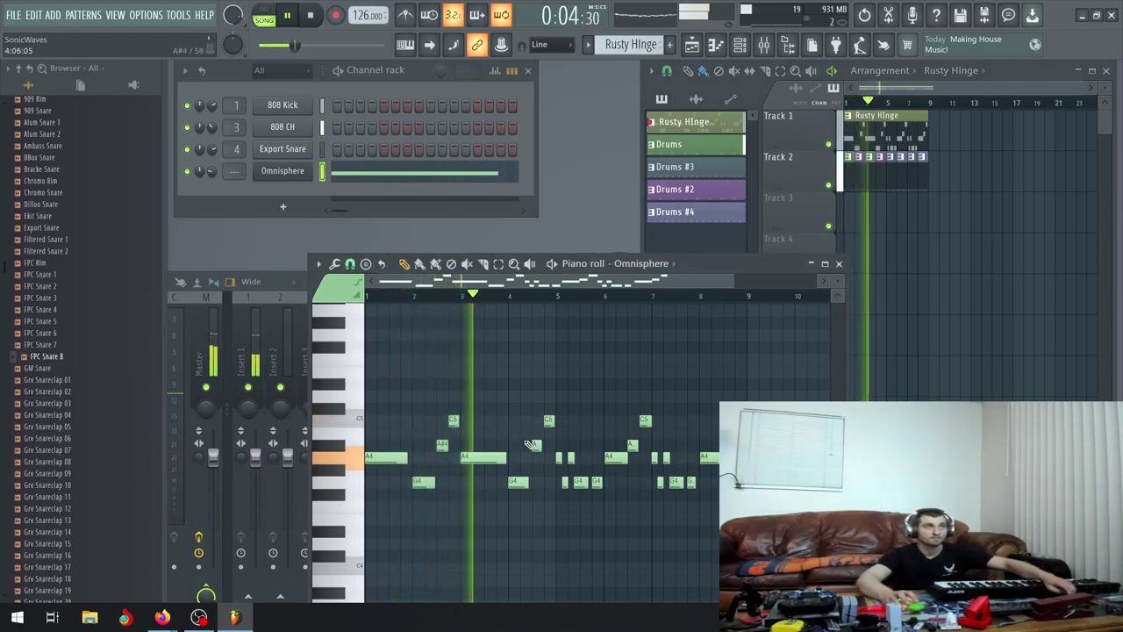
{"action": "scroll", "coordinate": [530, 442], "scroll_direction": "up", "scroll_amount": 2}
{"action": "scroll", "coordinate": [538, 444], "scroll_direction": "up", "scroll_amount": 3}
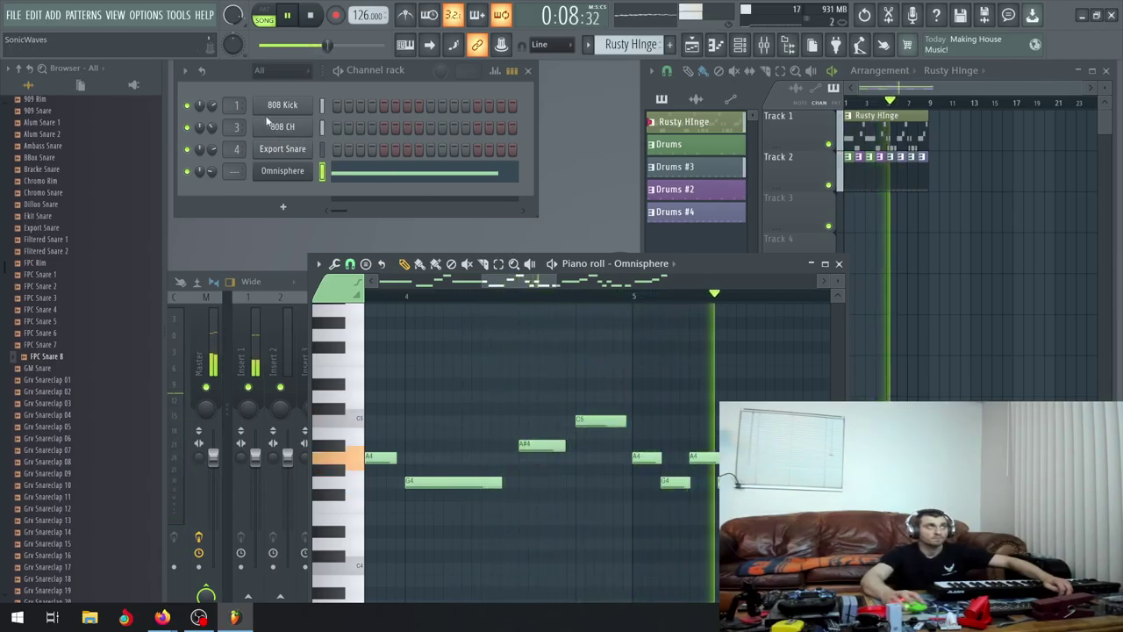
{"action": "left_click", "coordinate": [289, 20]}
Quantize the Omnisphere notes with the default settings and nudge the second A4 note of bar 5 slightly earlier
{"action": "scroll", "coordinate": [693, 485], "scroll_direction": "up", "scroll_amount": 3}
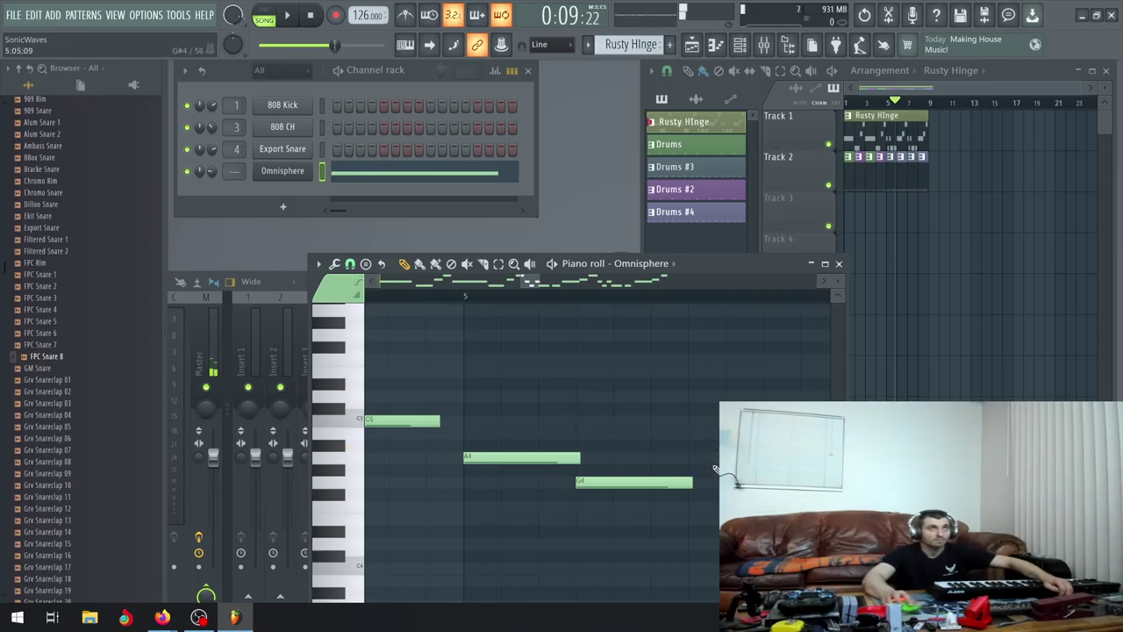
{"action": "scroll", "coordinate": [715, 470], "scroll_direction": "down", "scroll_amount": 4}
{"action": "scroll", "coordinate": [715, 469], "scroll_direction": "up", "scroll_amount": 3}
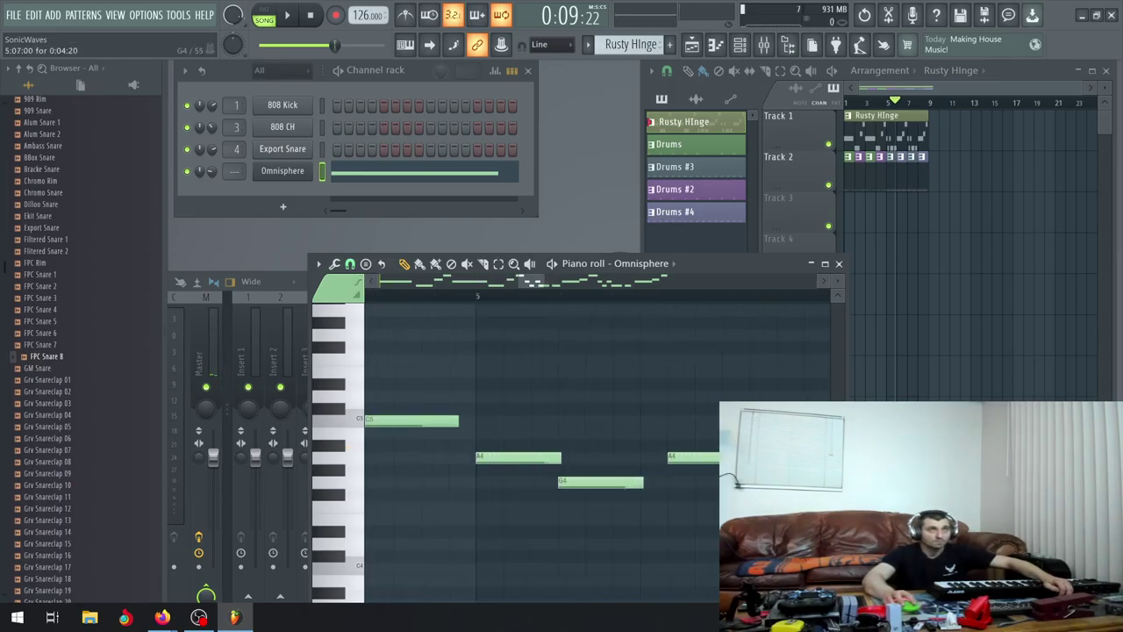
{"action": "left_click", "coordinate": [338, 265]}
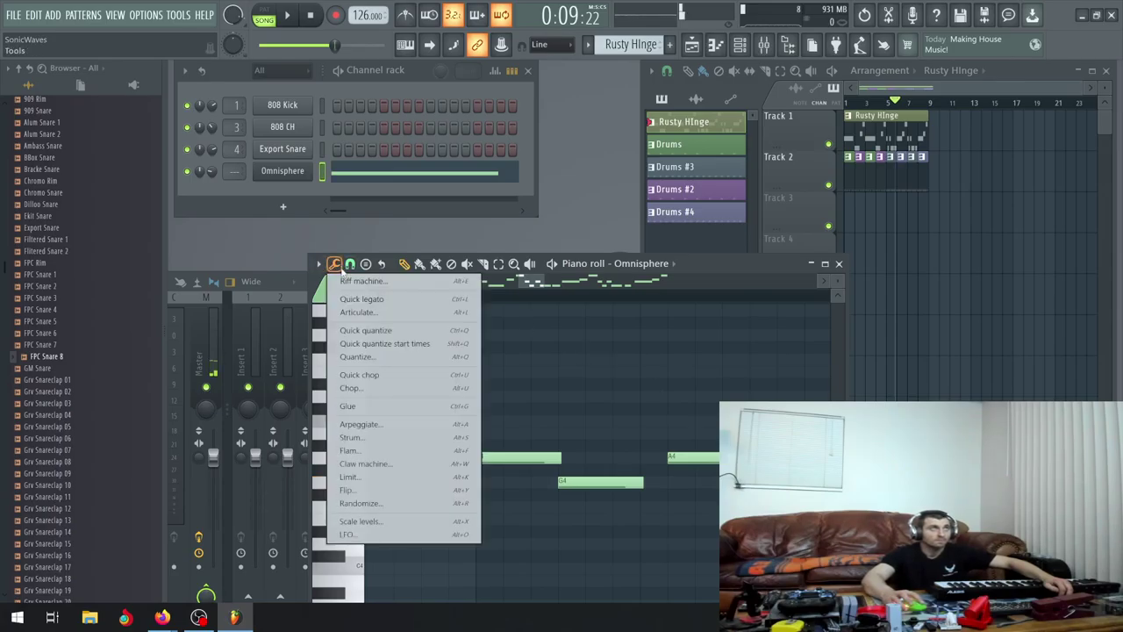
{"action": "left_click", "coordinate": [376, 358]}
{"action": "left_click", "coordinate": [638, 398]}
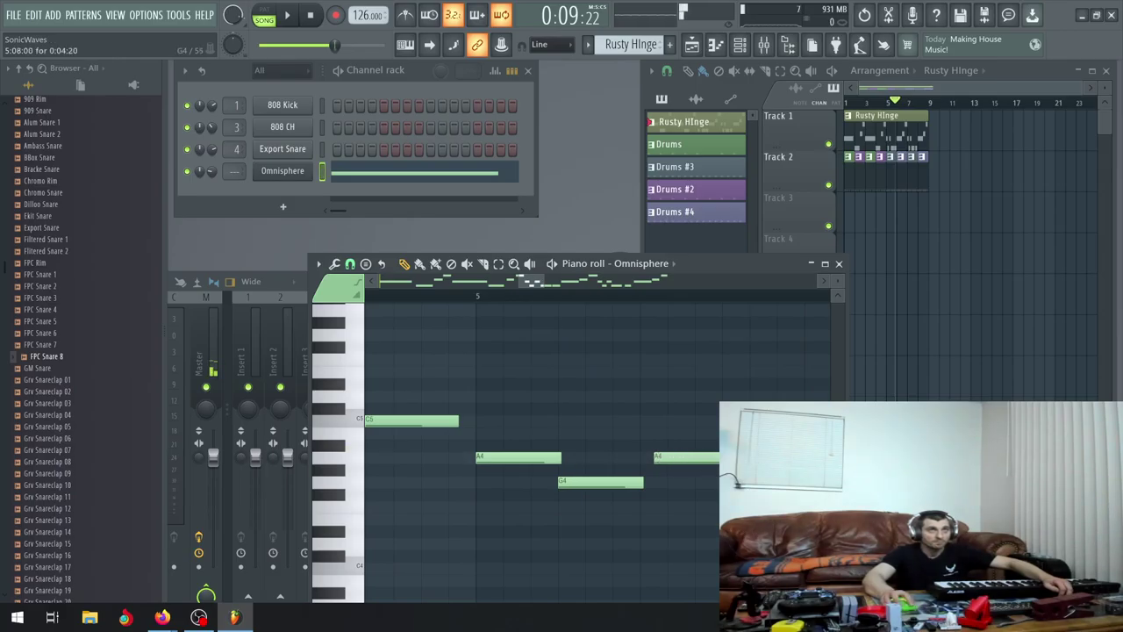
Replay the beat from the start, quantizing the notes and moving the C5 note just before bar 7 to 6:13:08
{"action": "scroll", "coordinate": [549, 332], "scroll_direction": "down", "scroll_amount": 8}
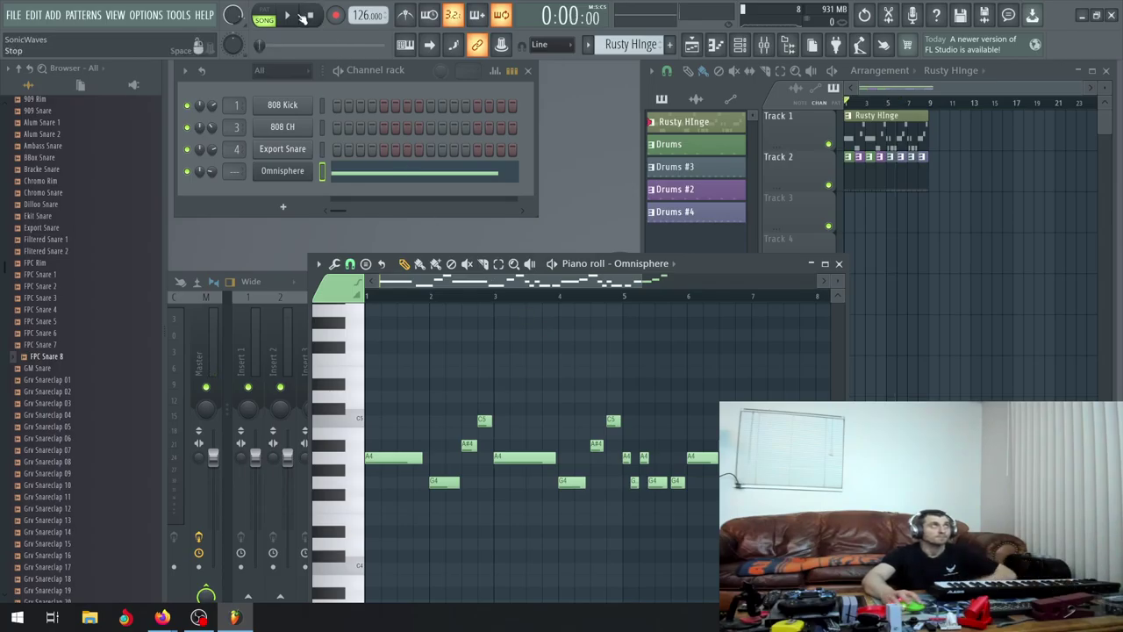
{"action": "key", "text": "space"}
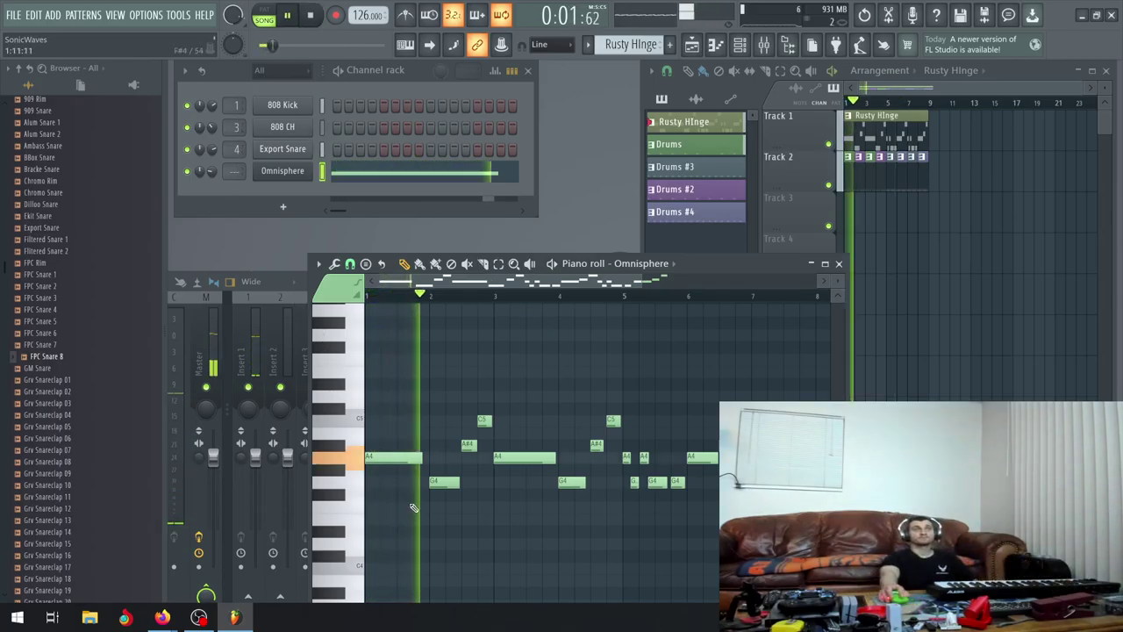
{"action": "left_click_drag", "start_coordinate": [497, 283], "coordinate": [541, 296]}
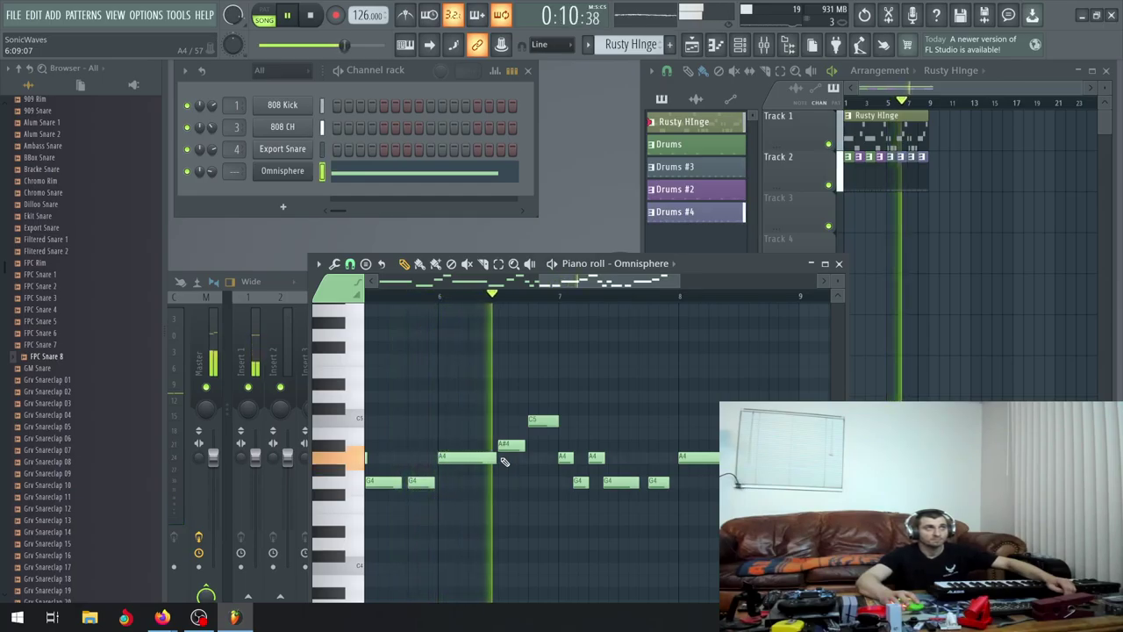
{"action": "scroll", "coordinate": [527, 439], "scroll_direction": "down", "scroll_amount": 1}
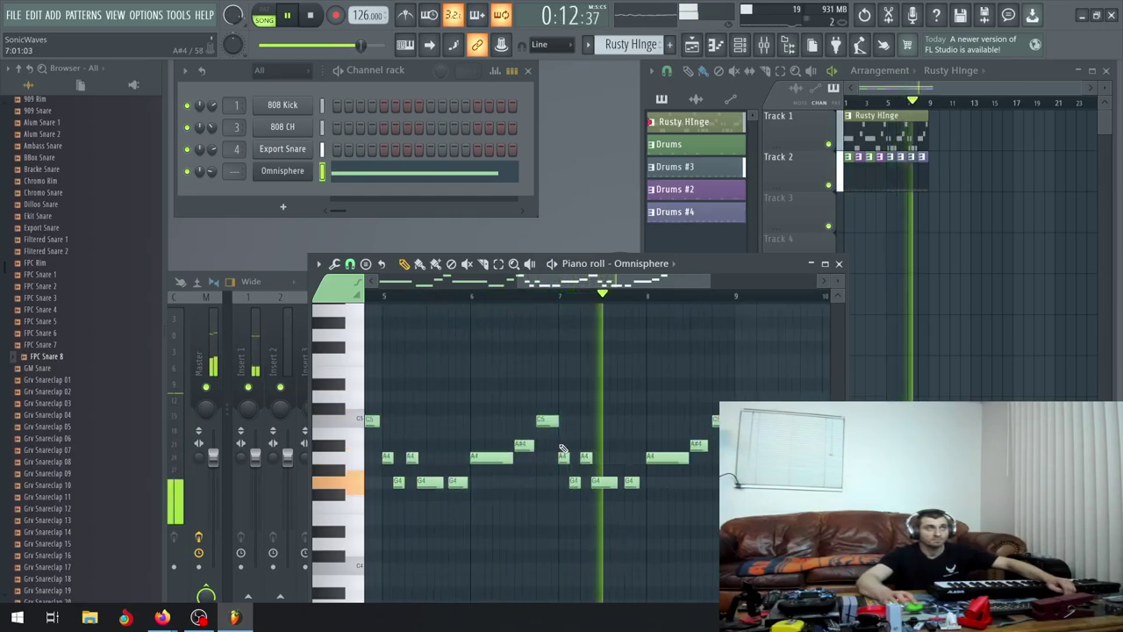
{"action": "scroll", "coordinate": [545, 419], "scroll_direction": "up", "scroll_amount": 3}
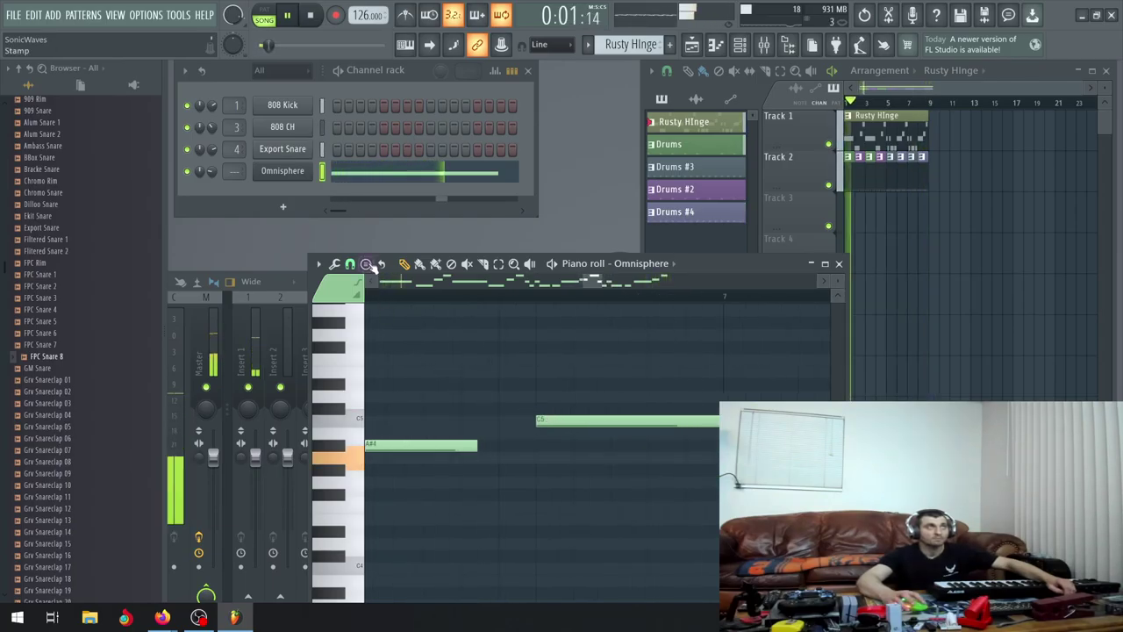
{"action": "left_click", "coordinate": [335, 264]}
{"action": "left_click", "coordinate": [355, 358]}
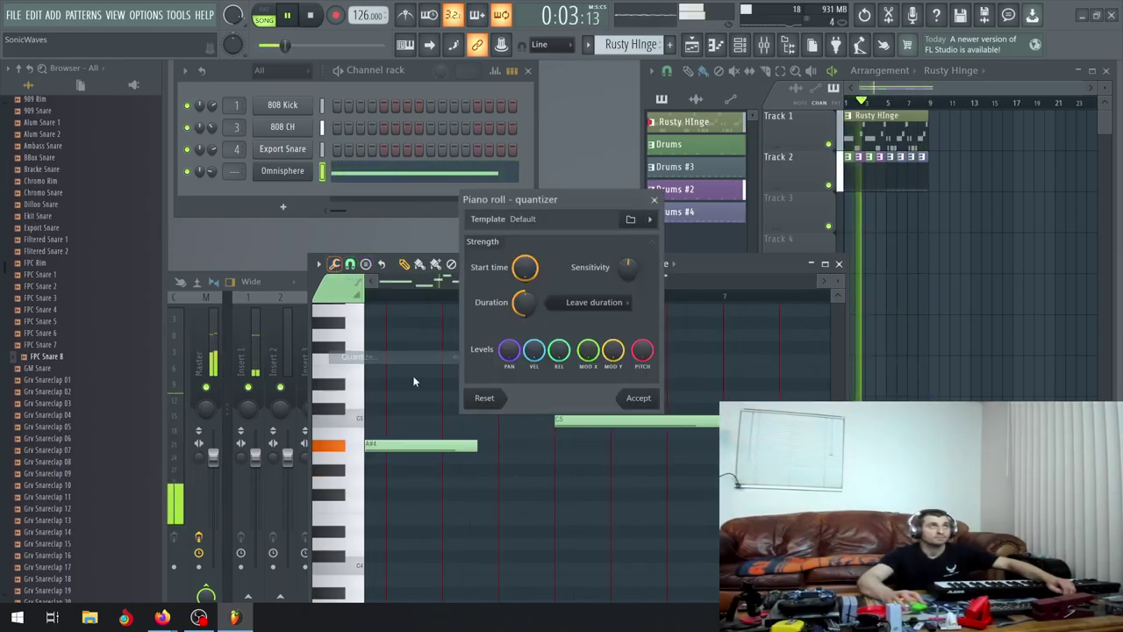
{"action": "left_click", "coordinate": [630, 398]}
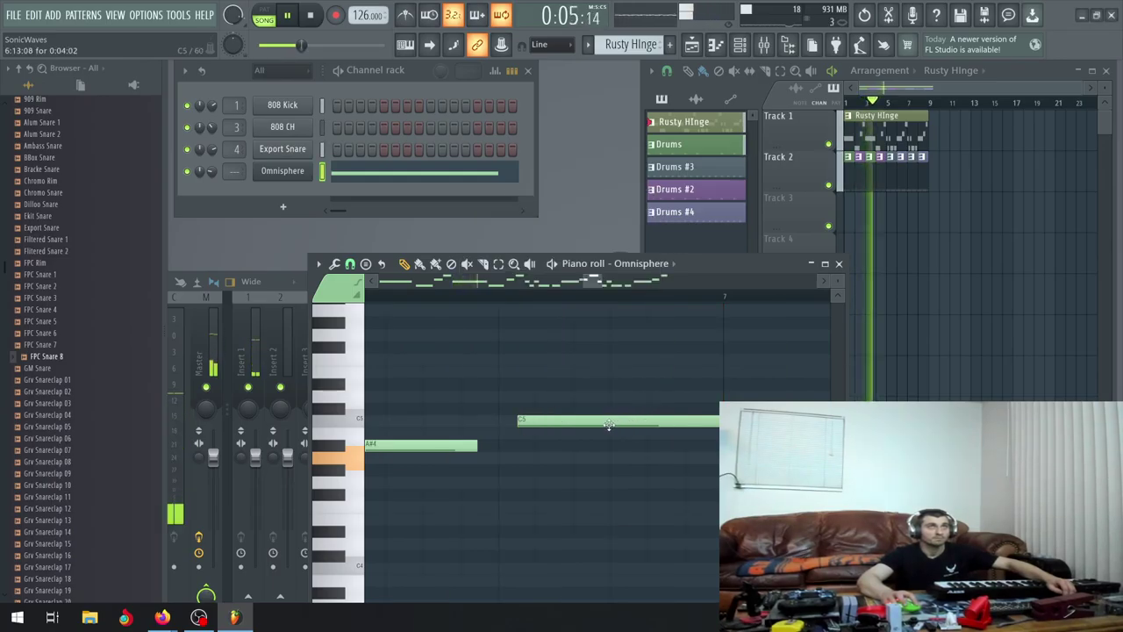
Shift the final C5 note near the end of bar 8 and quantize the notes with the default settings
{"action": "scroll", "coordinate": [631, 425], "scroll_direction": "down", "scroll_amount": 4}
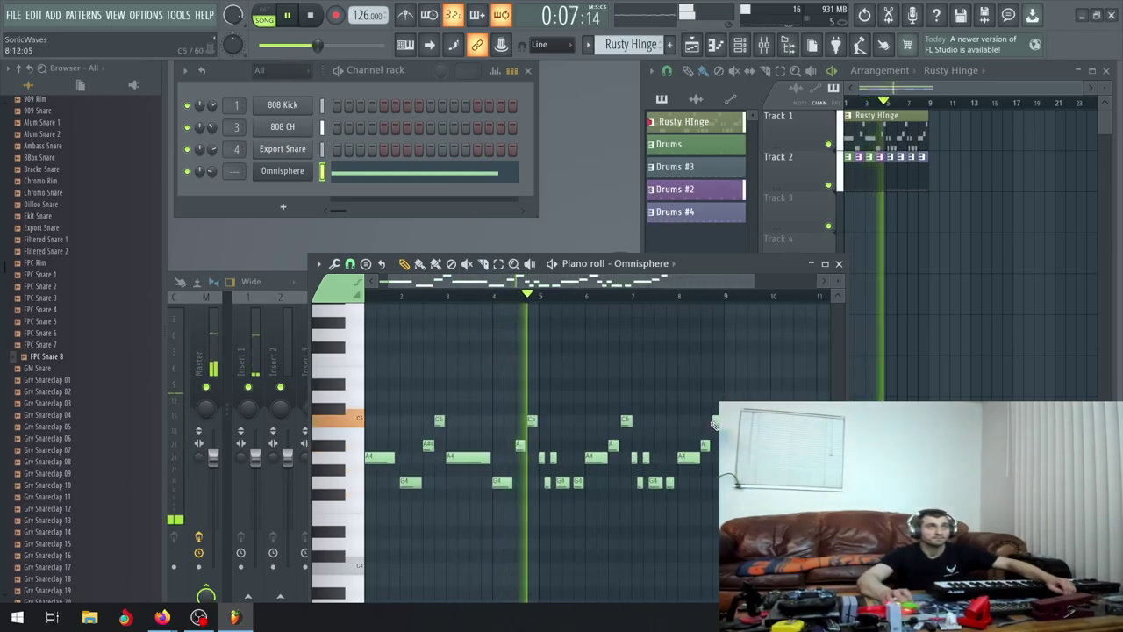
{"action": "scroll", "coordinate": [684, 430], "scroll_direction": "up", "scroll_amount": 4}
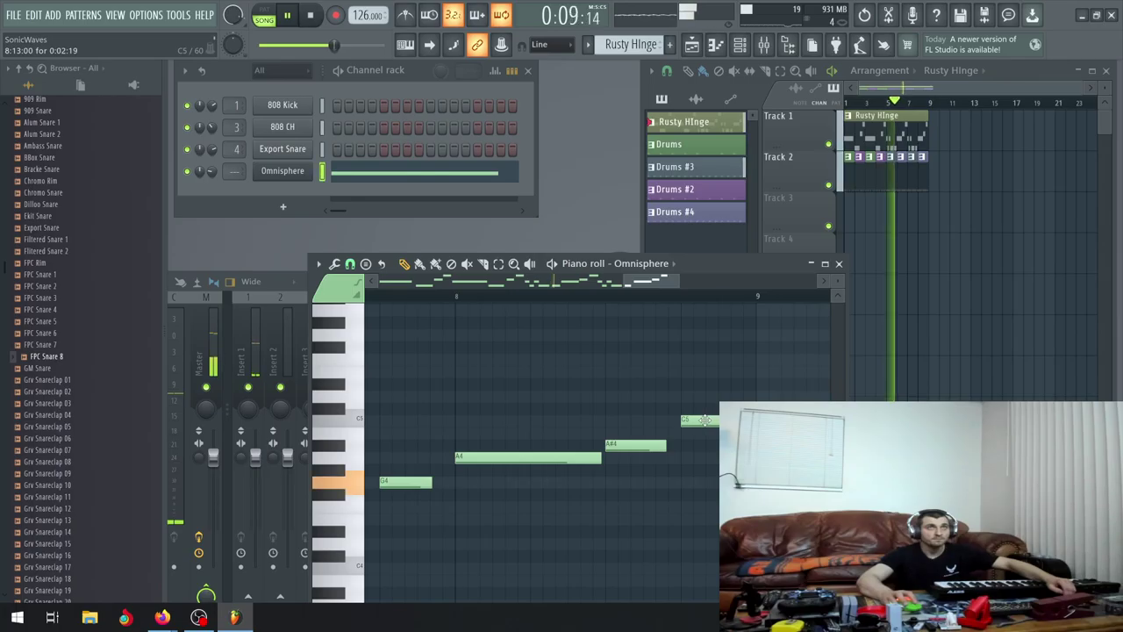
{"action": "scroll", "coordinate": [702, 420], "scroll_direction": "up", "scroll_amount": 2}
{"action": "left_click_drag", "start_coordinate": [687, 420], "coordinate": [707, 420]}
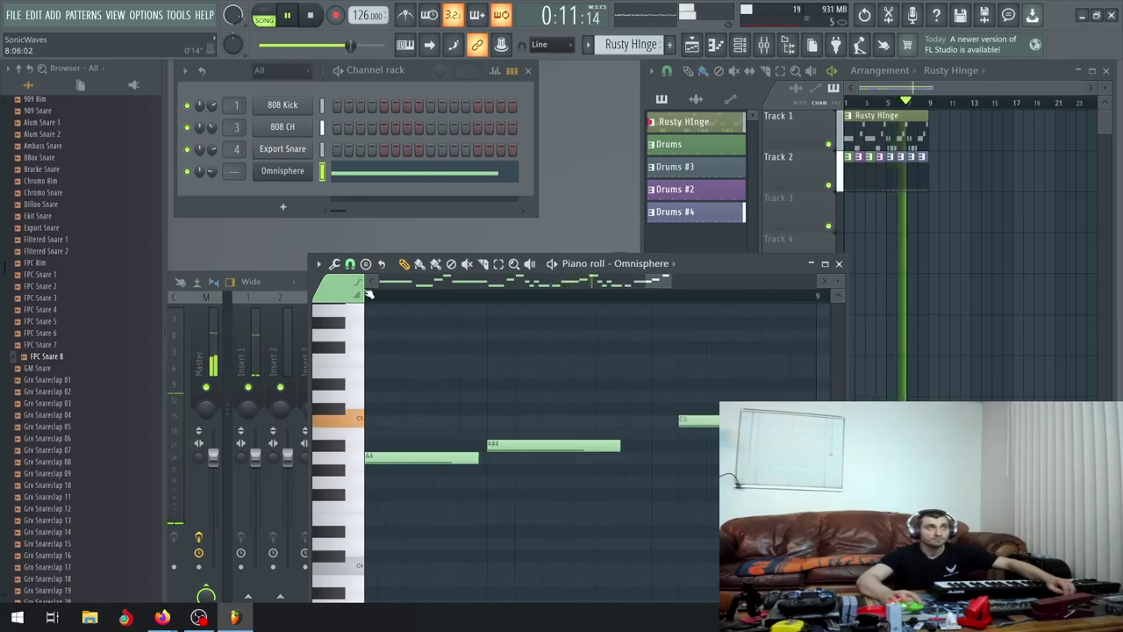
{"action": "left_click", "coordinate": [334, 263]}
{"action": "left_click", "coordinate": [358, 357]}
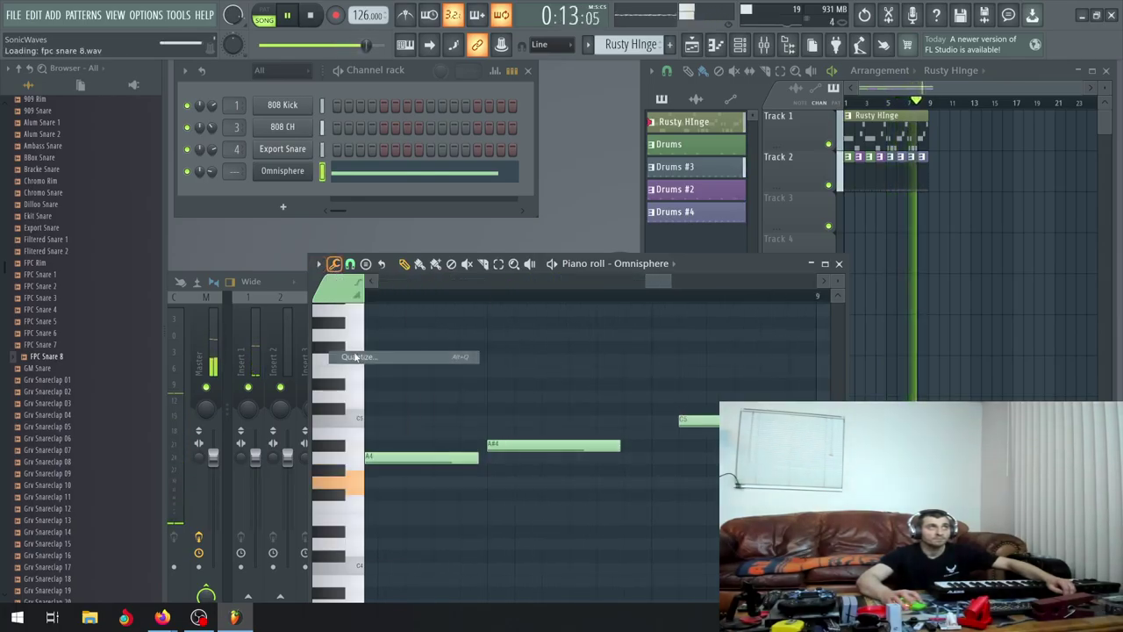
{"action": "left_click", "coordinate": [639, 398]}
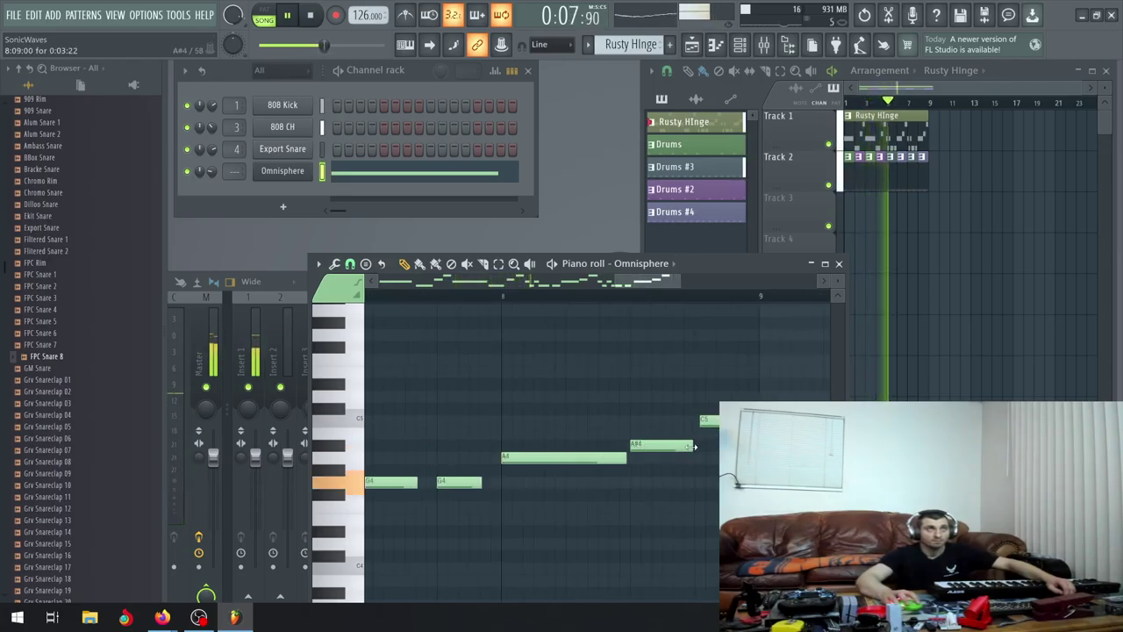
Shorten the A#4 note in bar 8 to a length of 0:03:06
{"action": "left_click_drag", "start_coordinate": [690, 448], "coordinate": [685, 448]}
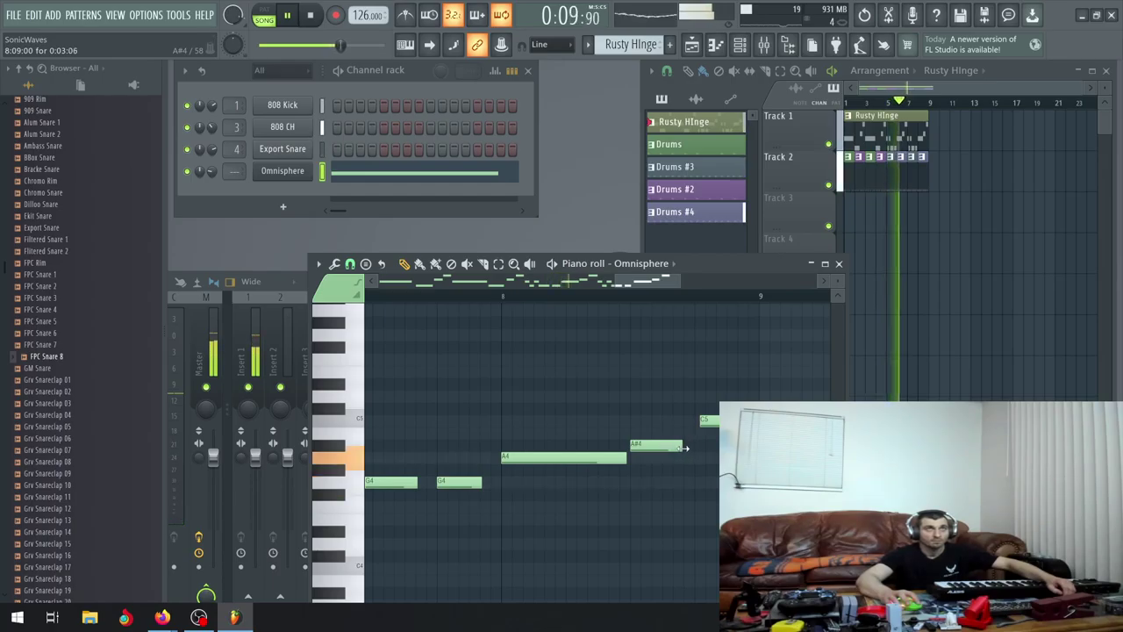
{"action": "scroll", "coordinate": [684, 448], "scroll_direction": "down", "scroll_amount": 5}
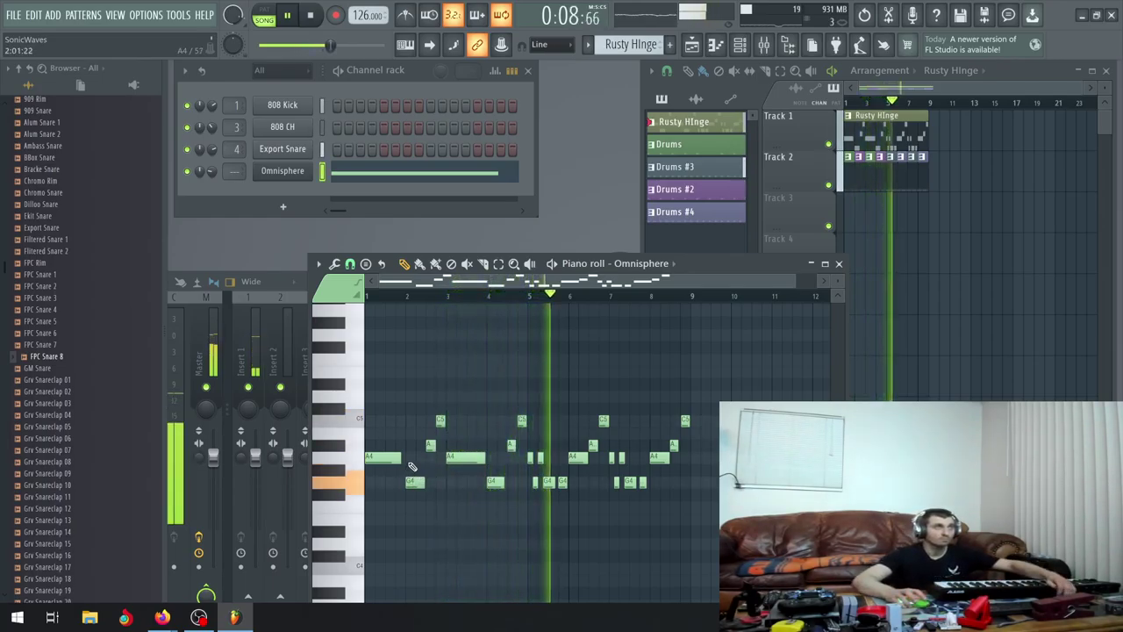
Move the A#4 note in bar 2 to 2:09:16 and quantize the notes with the default settings
{"action": "scroll", "coordinate": [447, 459], "scroll_direction": "up", "scroll_amount": 6}
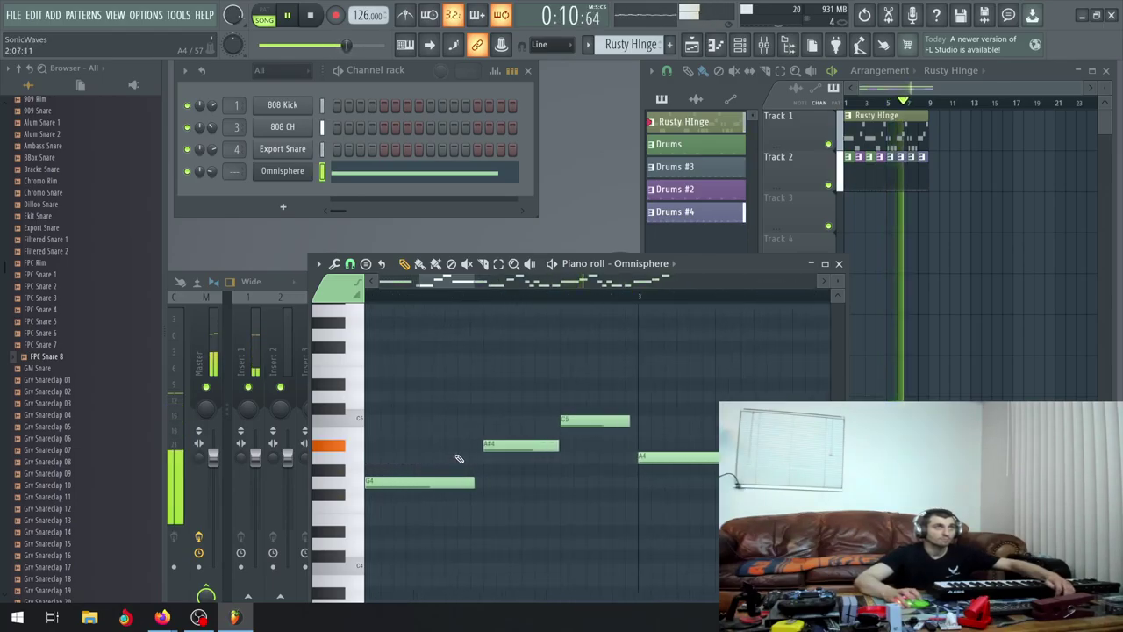
{"action": "scroll", "coordinate": [497, 458], "scroll_direction": "up", "scroll_amount": 2}
{"action": "left_click_drag", "start_coordinate": [500, 446], "coordinate": [532, 447]}
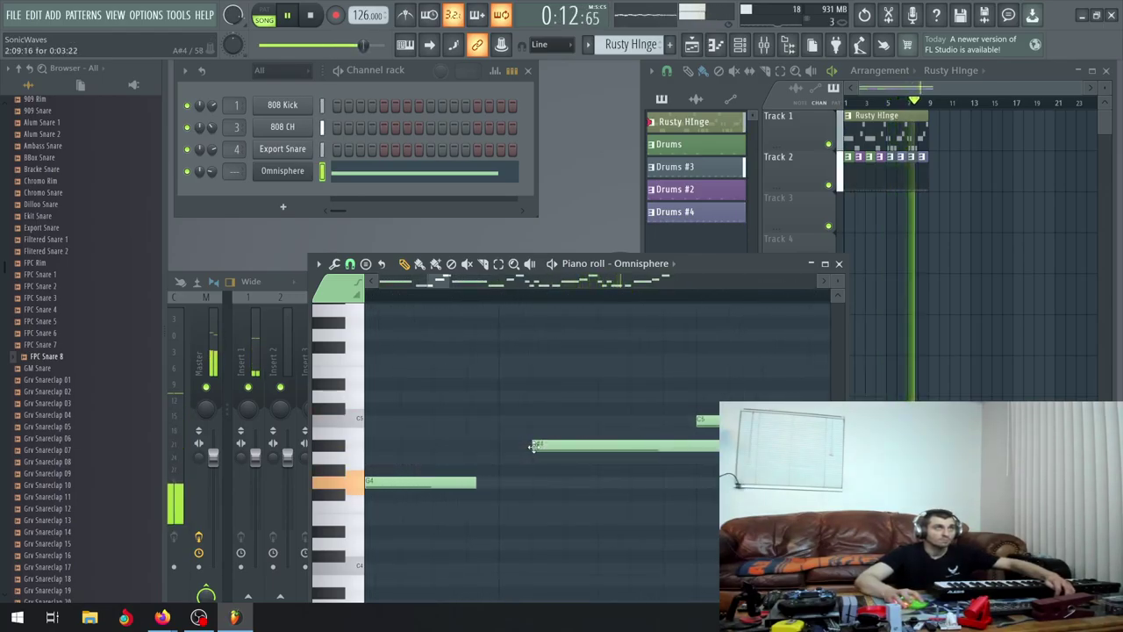
{"action": "left_click", "coordinate": [334, 263]}
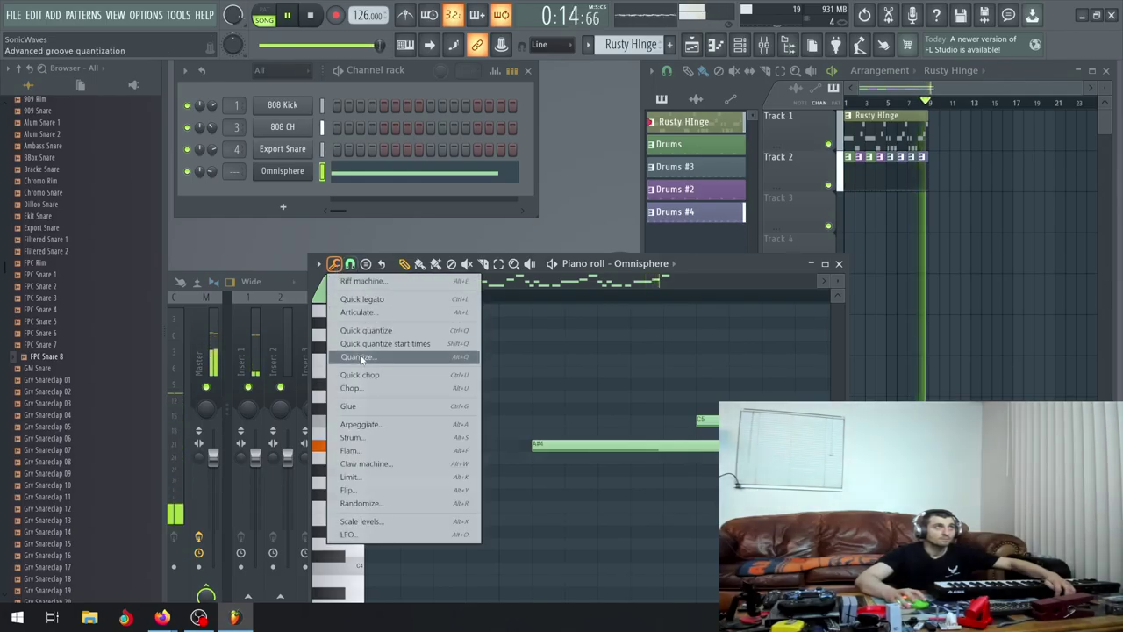
{"action": "left_click", "coordinate": [360, 356]}
{"action": "left_click", "coordinate": [638, 398]}
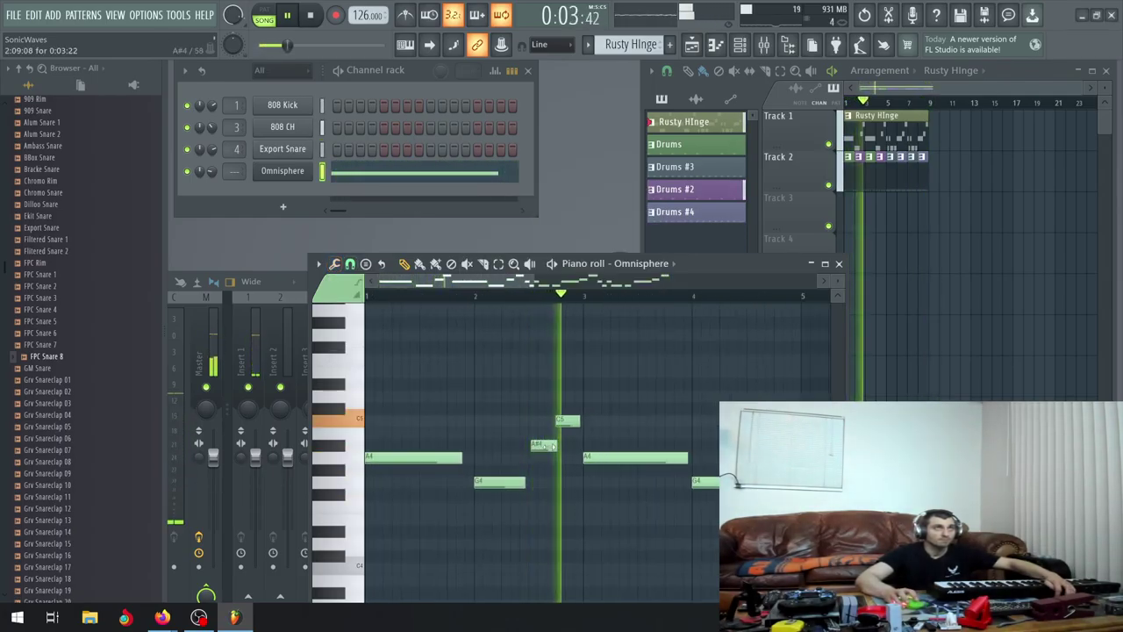
Quantize the notes with the default settings and move the A#4 note in bar 4 to 4:09:08
{"action": "scroll", "coordinate": [690, 454], "scroll_direction": "down", "scroll_amount": 2}
{"action": "scroll", "coordinate": [690, 454], "scroll_direction": "up", "scroll_amount": 2}
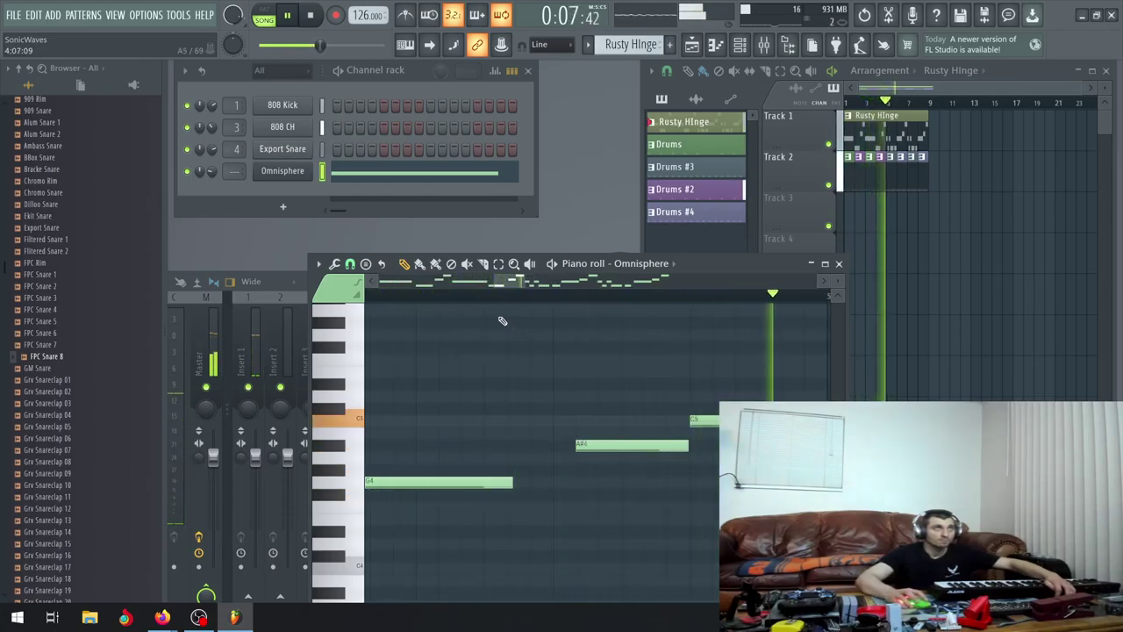
{"action": "left_click", "coordinate": [333, 263]}
{"action": "left_click", "coordinate": [336, 358]}
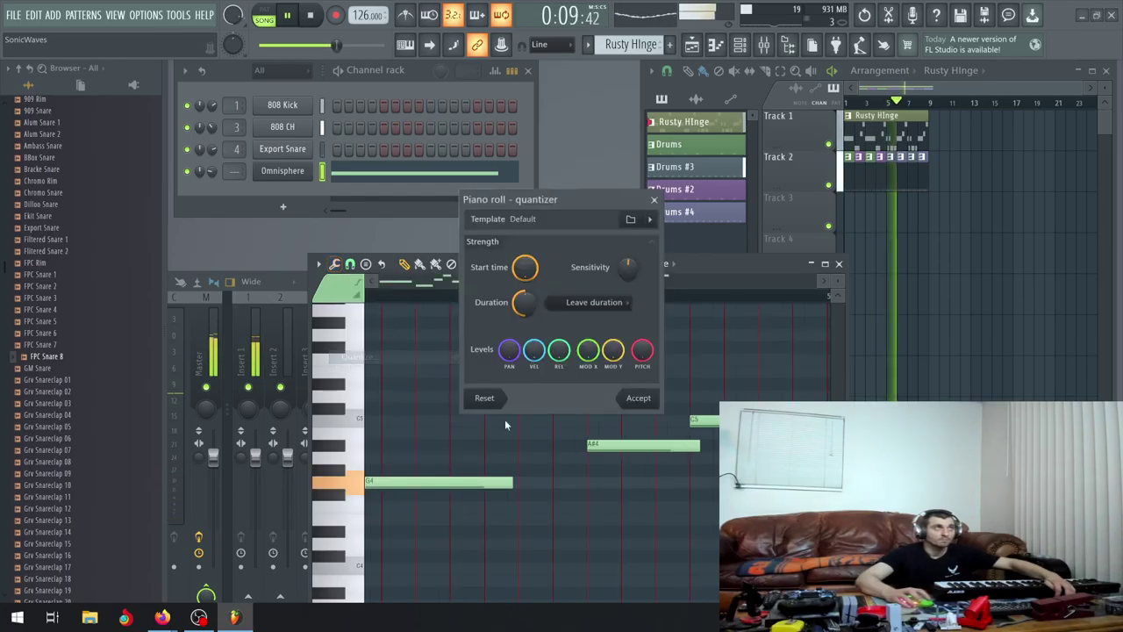
{"action": "left_click", "coordinate": [640, 400]}
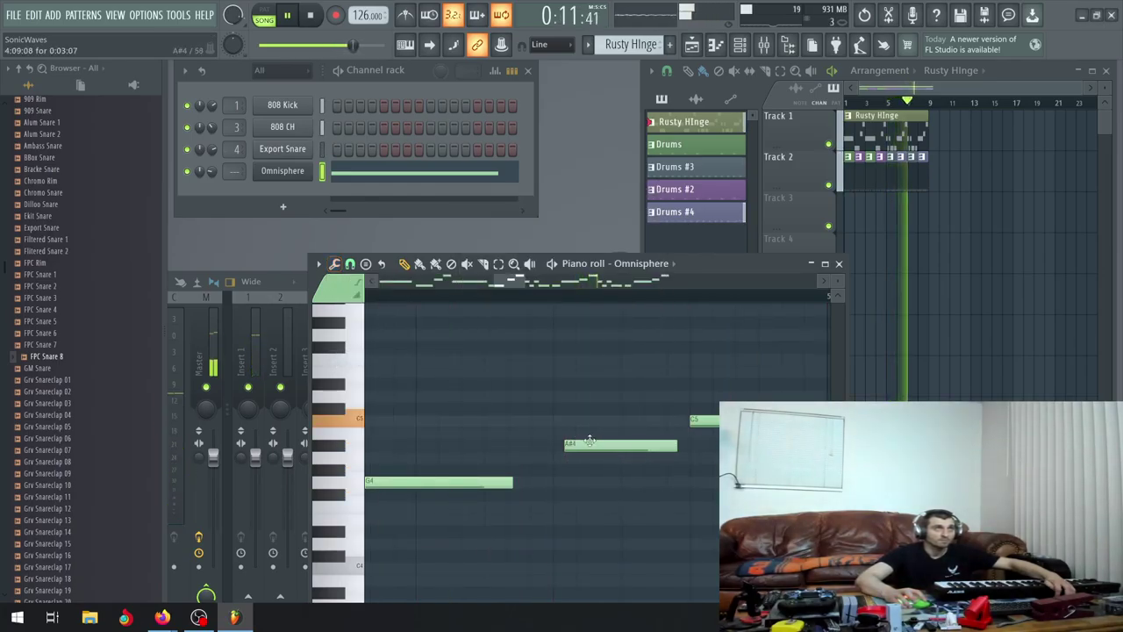
Move the A#4 note in bar 2 so that it starts at 2:09:16
{"action": "scroll", "coordinate": [604, 443], "scroll_direction": "down", "scroll_amount": 3}
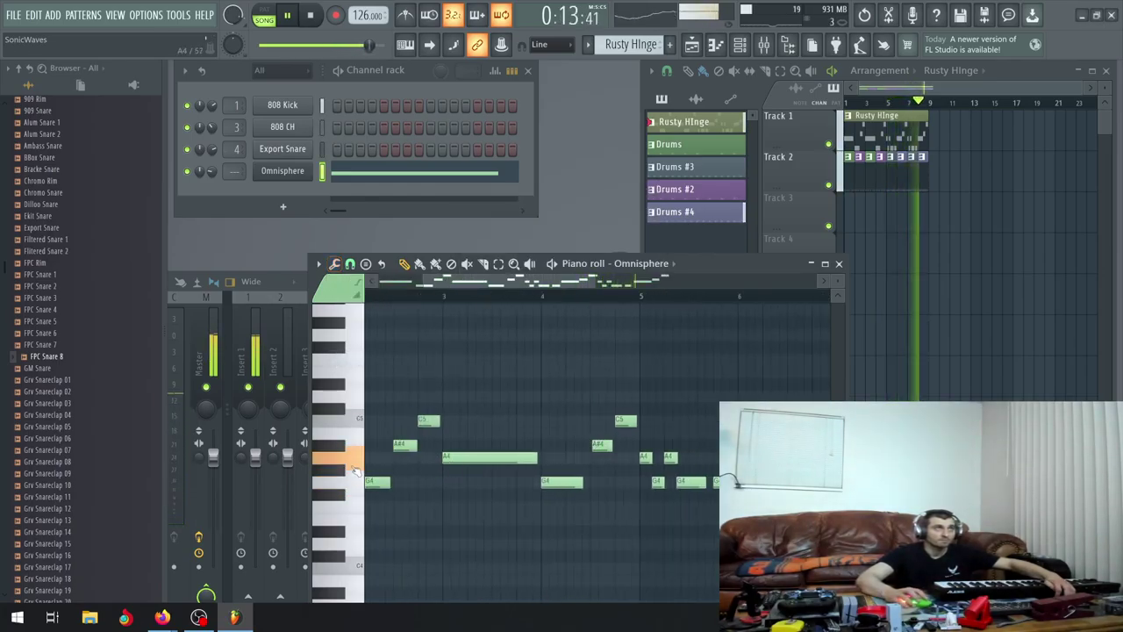
{"action": "scroll", "coordinate": [441, 451], "scroll_direction": "up", "scroll_amount": 3}
{"action": "scroll", "coordinate": [441, 451], "scroll_direction": "up", "scroll_amount": 4}
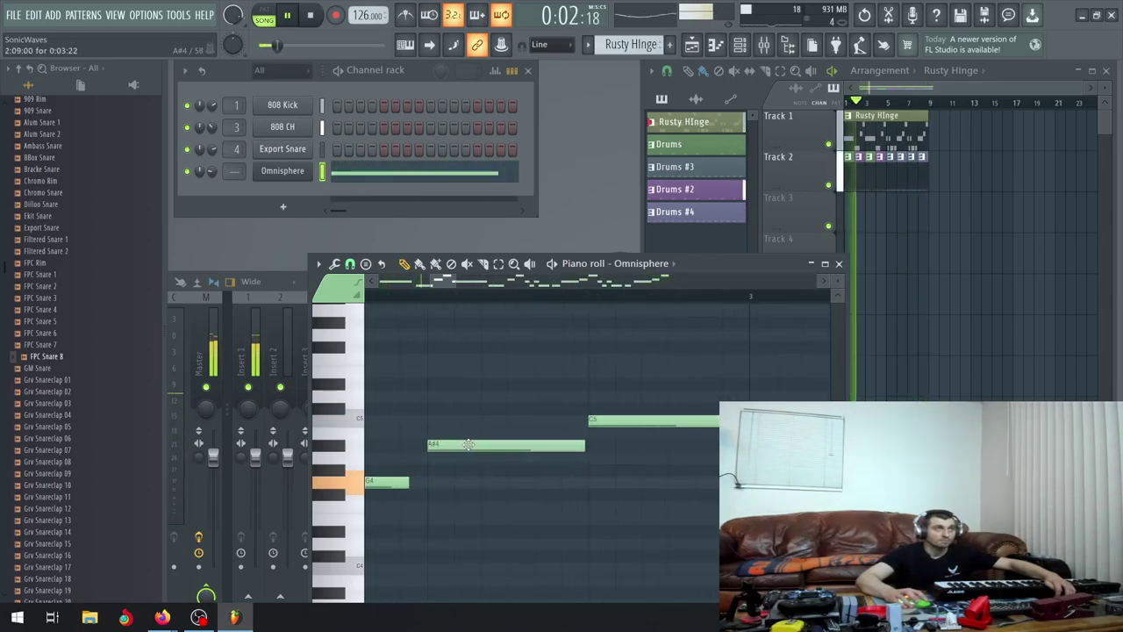
{"action": "scroll", "coordinate": [474, 447], "scroll_direction": "down", "scroll_amount": 3}
{"action": "scroll", "coordinate": [491, 449], "scroll_direction": "down", "scroll_amount": 3}
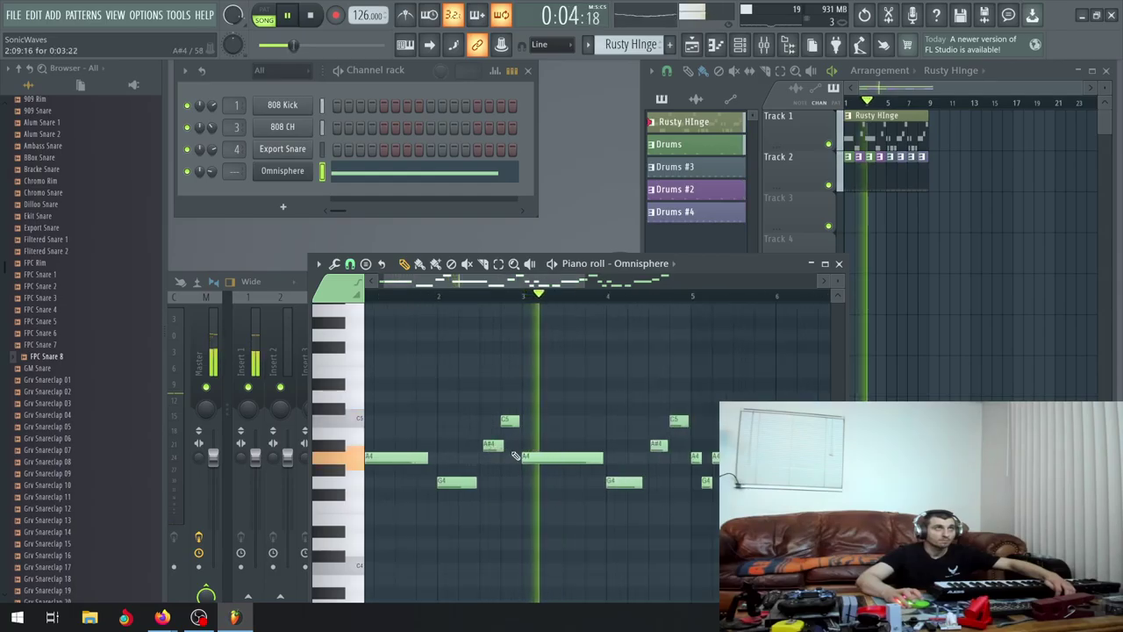
Move the A#4 note in bar 4 so that it starts at 4:10:16 and replay the beat from the start
{"action": "scroll", "coordinate": [535, 449], "scroll_direction": "up", "scroll_amount": 4}
{"action": "scroll", "coordinate": [557, 448], "scroll_direction": "up", "scroll_amount": 3}
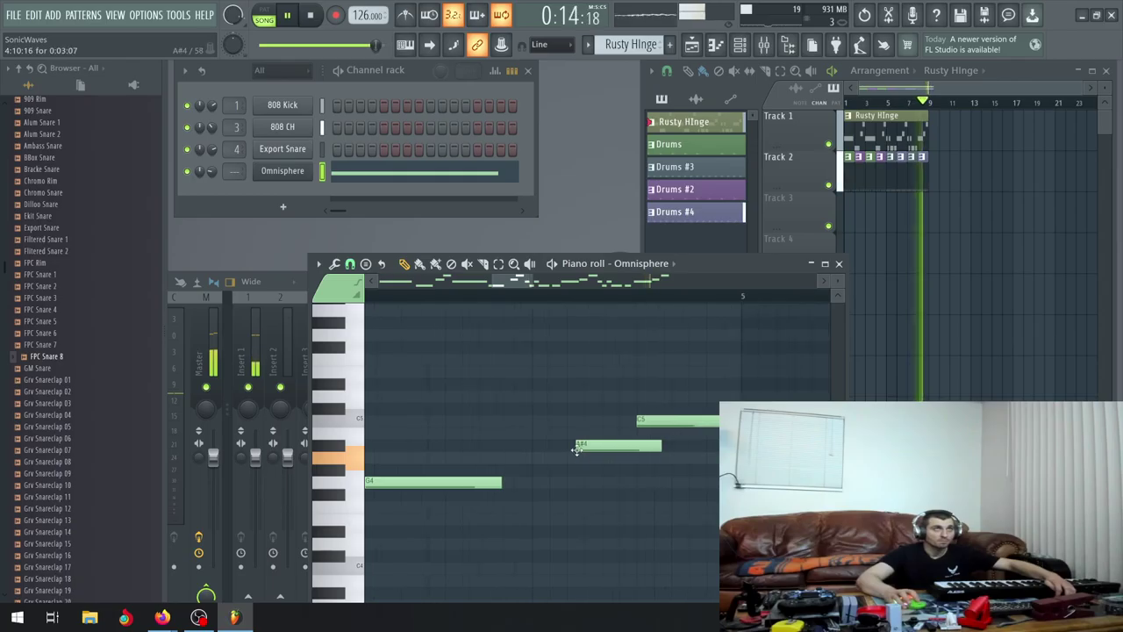
{"action": "key", "text": "space"}
{"action": "key", "text": "space"}
{"action": "scroll", "coordinate": [568, 444], "scroll_direction": "down", "scroll_amount": 3}
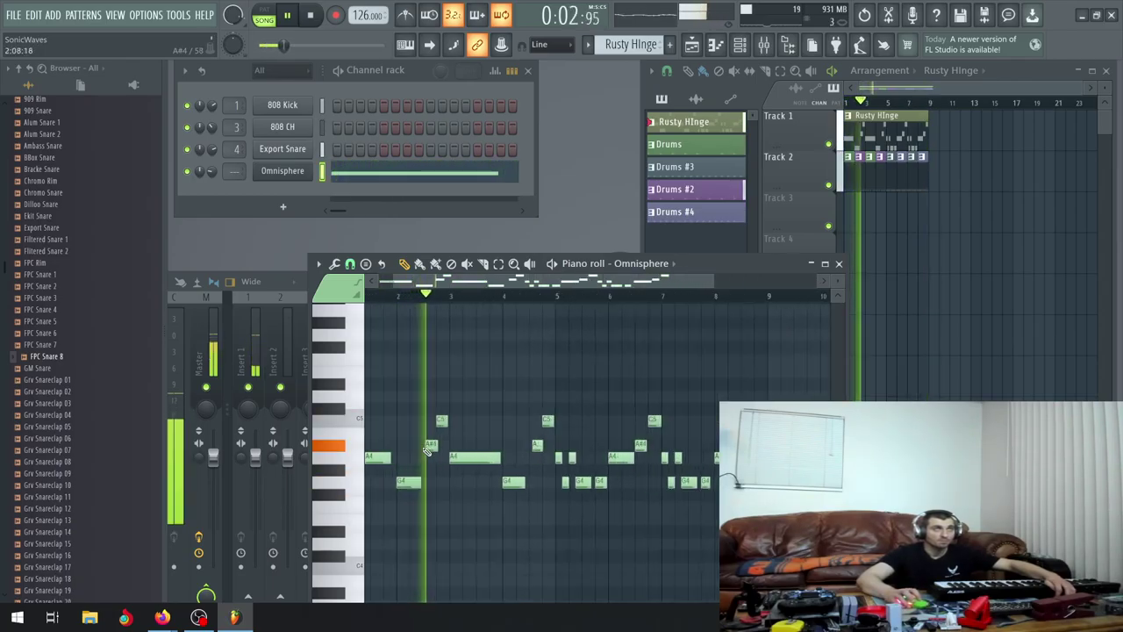
Nudge the start positions of the A#4 notes in bars 6 and 8 slightly forward in time during playback
{"action": "scroll", "coordinate": [428, 450], "scroll_direction": "up", "scroll_amount": 3}
{"action": "scroll", "coordinate": [428, 450], "scroll_direction": "down", "scroll_amount": 4}
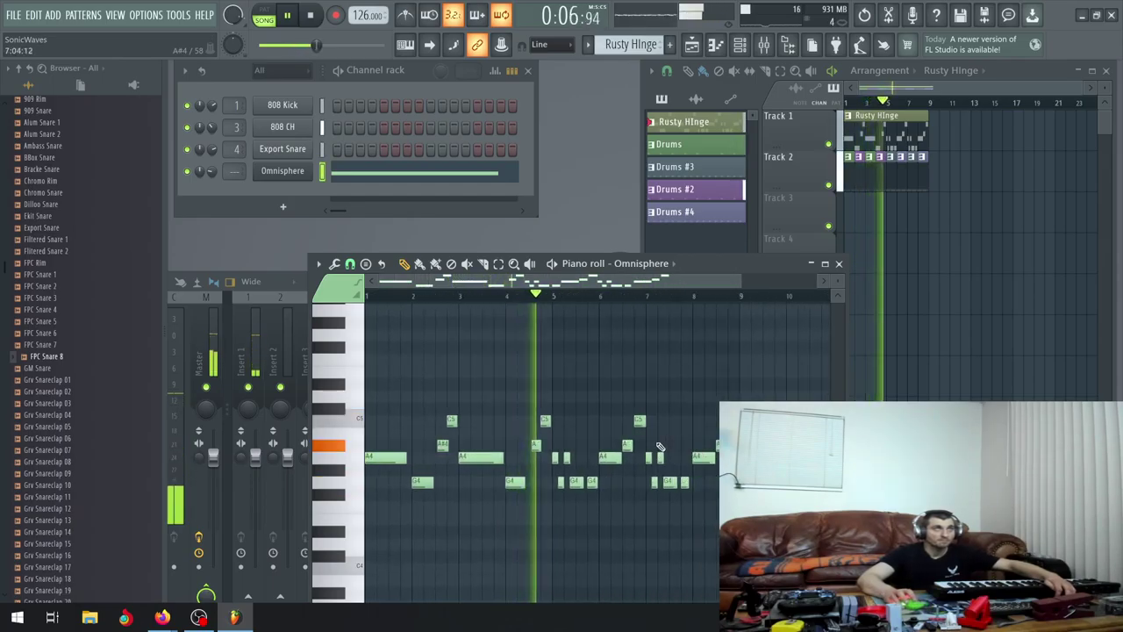
{"action": "scroll", "coordinate": [614, 452], "scroll_direction": "up", "scroll_amount": 4}
{"action": "scroll", "coordinate": [583, 447], "scroll_direction": "down", "scroll_amount": 4}
{"action": "scroll", "coordinate": [649, 447], "scroll_direction": "up", "scroll_amount": 4}
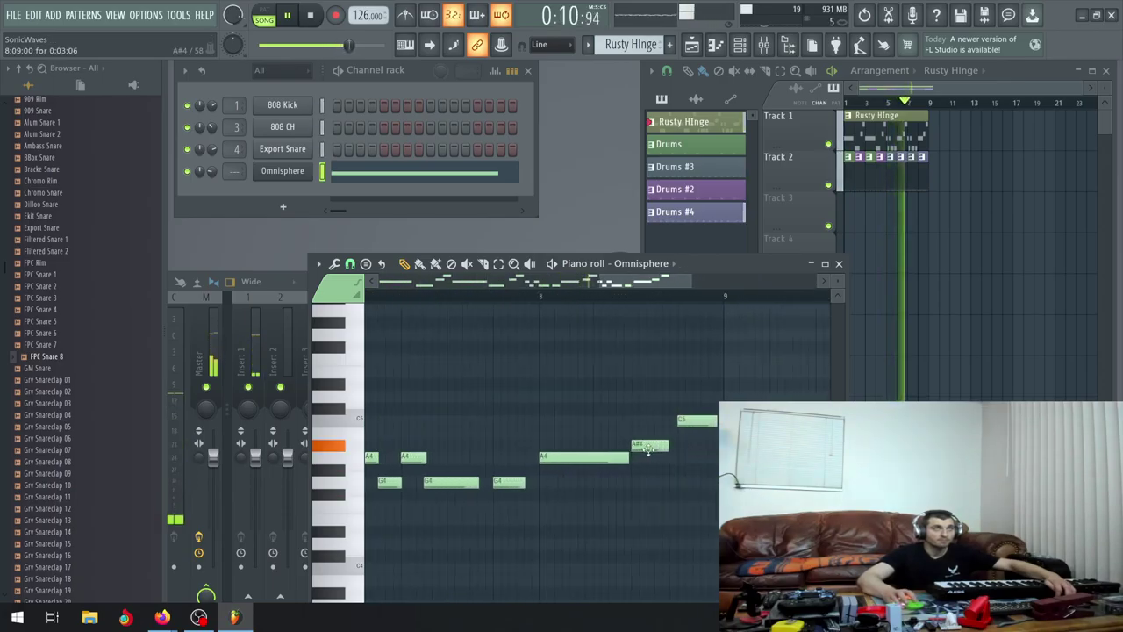
{"action": "scroll", "coordinate": [648, 447], "scroll_direction": "up", "scroll_amount": 2}
{"action": "scroll", "coordinate": [658, 446], "scroll_direction": "down", "scroll_amount": 5}
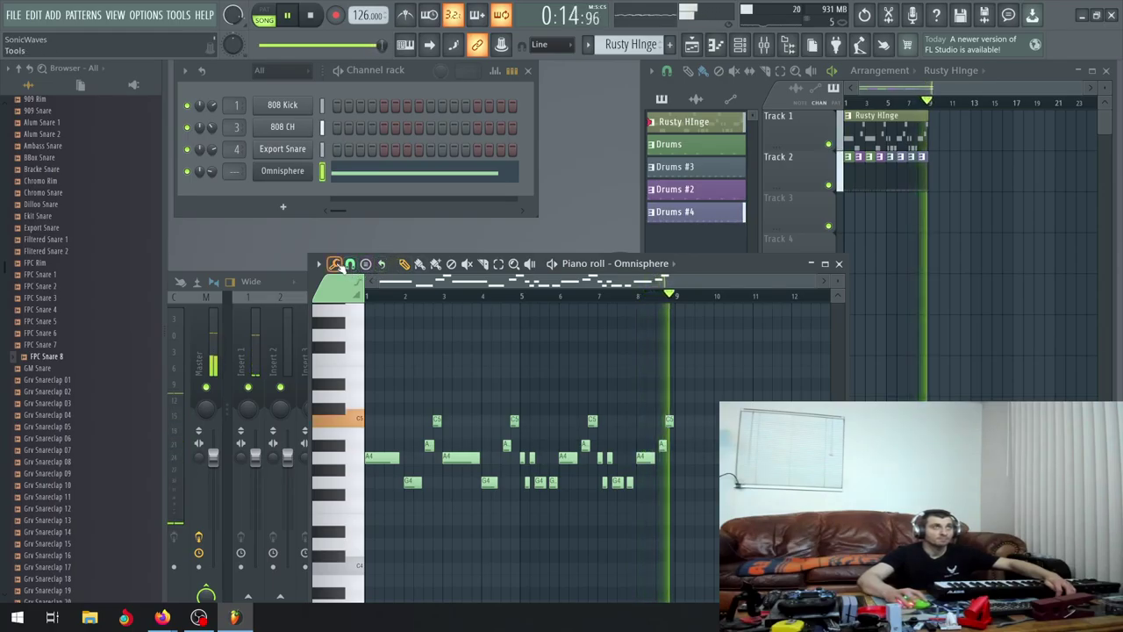
Apply Quantize with the default settings to the Omnisphere melody notes
{"action": "left_click", "coordinate": [334, 264]}
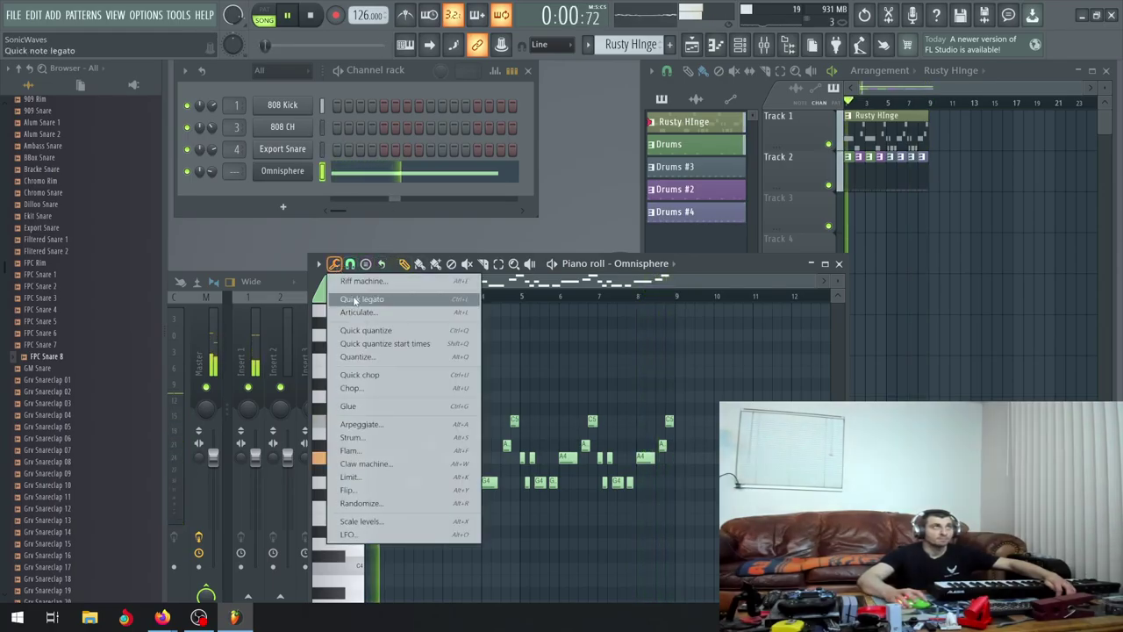
{"action": "left_click", "coordinate": [357, 357]}
{"action": "left_click", "coordinate": [637, 397]}
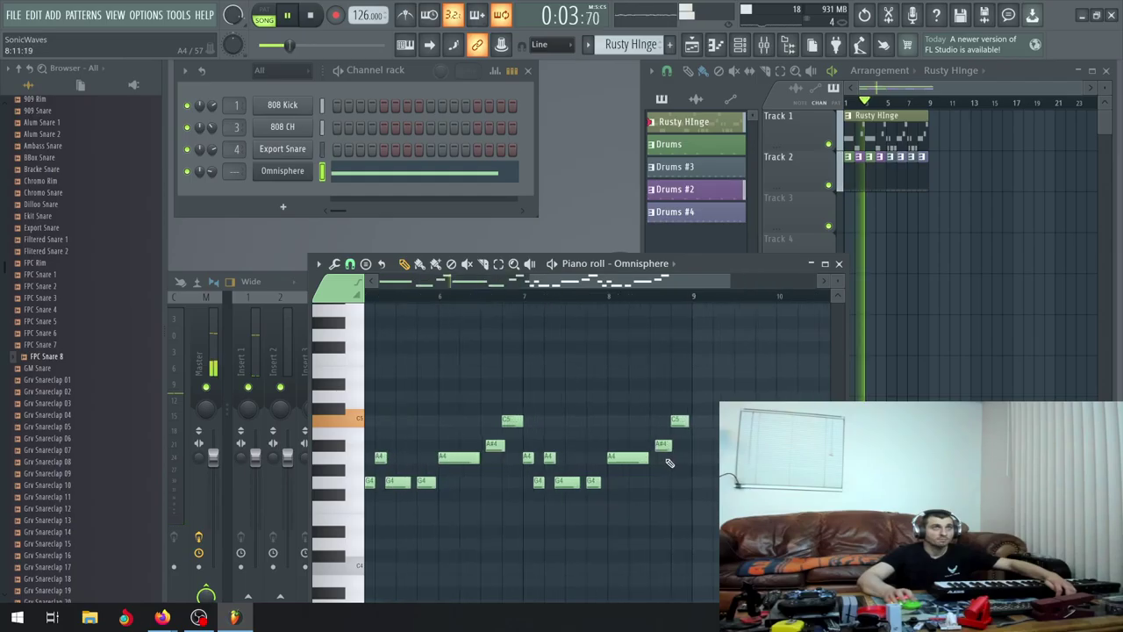
Move the A#4 notes in bars 2, 4, 6 and 8 slightly earlier, starting the bar 8 note at 8:09:08
{"action": "scroll", "coordinate": [646, 443], "scroll_direction": "up", "scroll_amount": 5}
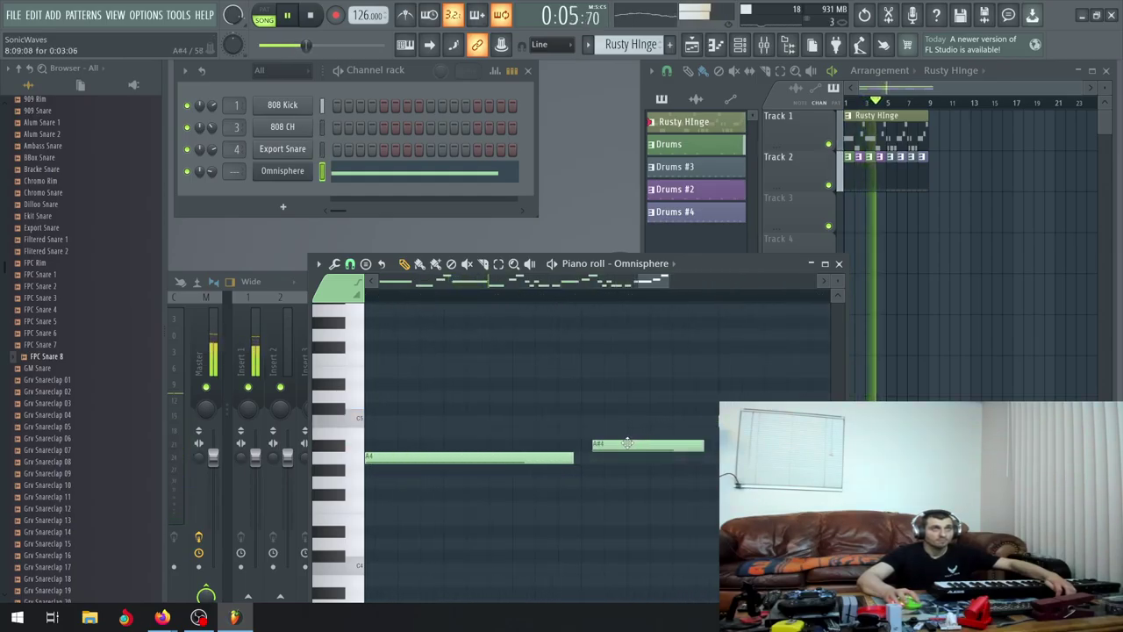
{"action": "scroll", "coordinate": [614, 443], "scroll_direction": "down", "scroll_amount": 5}
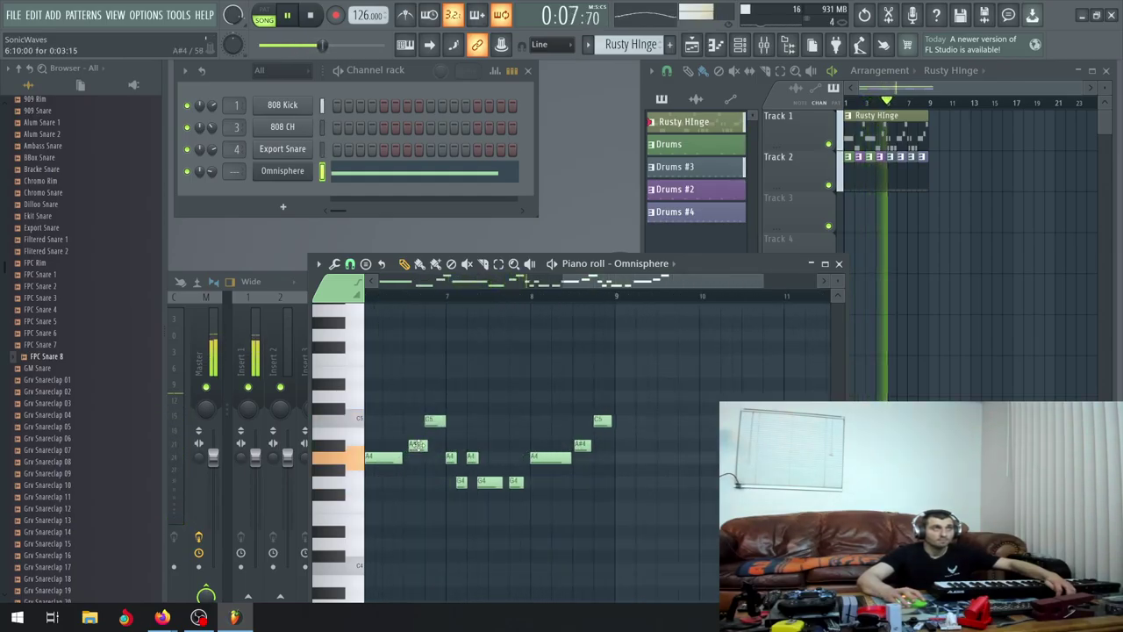
{"action": "left_click_drag", "start_coordinate": [620, 290], "coordinate": [590, 406]}
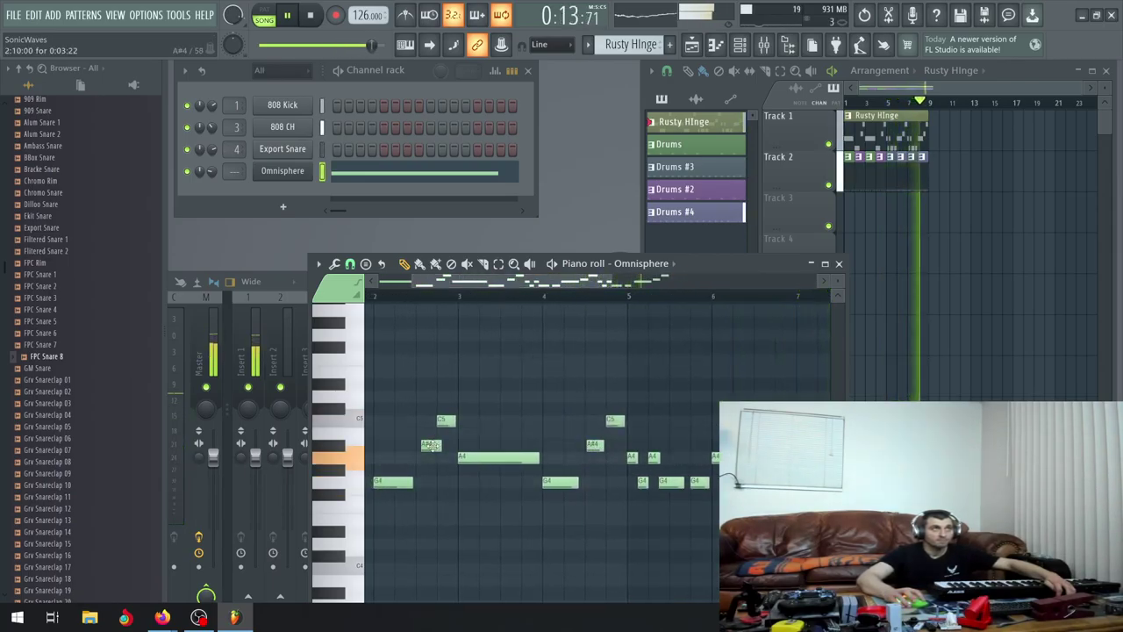
{"action": "scroll", "coordinate": [443, 448], "scroll_direction": "down", "scroll_amount": 3}
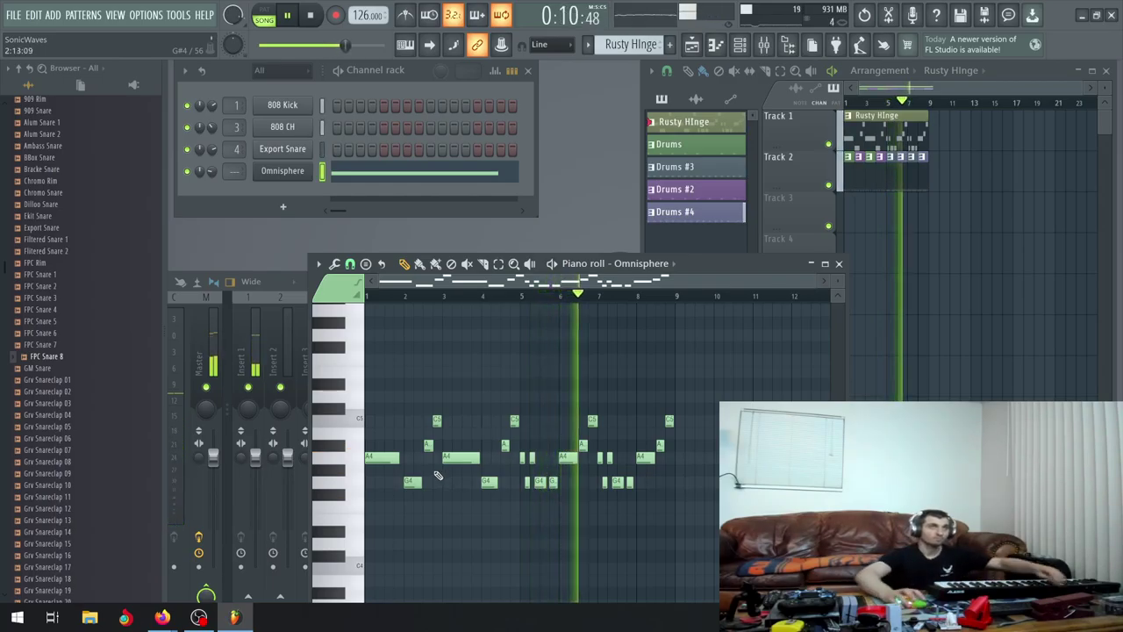
Move the second A4 note in bar 5 so that it starts at 5:05:16
{"action": "scroll", "coordinate": [520, 474], "scroll_direction": "up", "scroll_amount": 3}
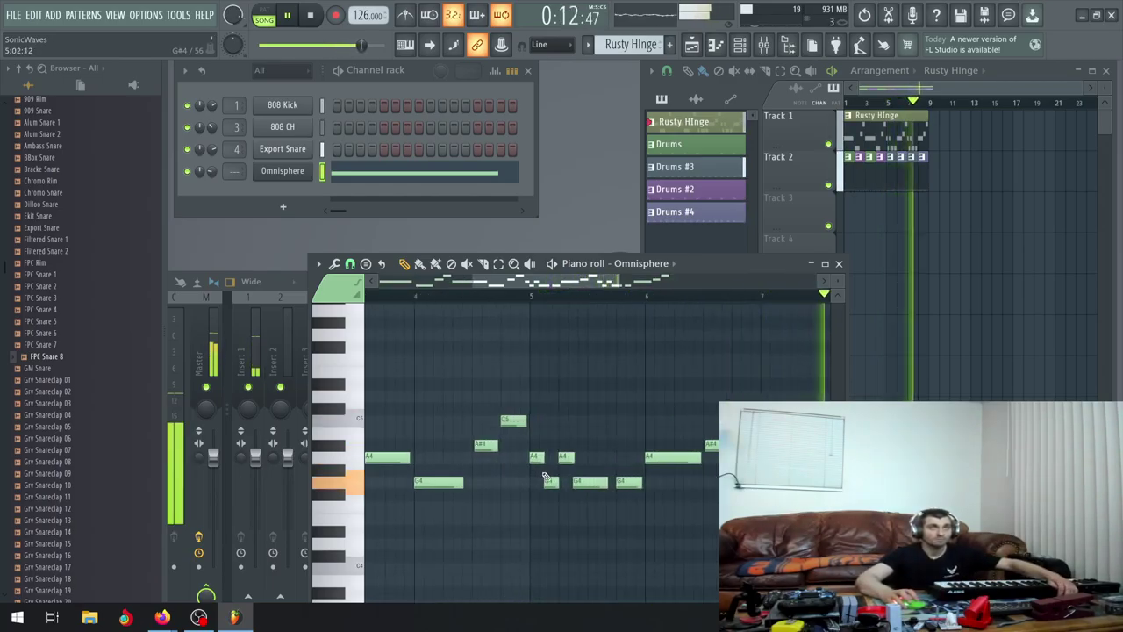
{"action": "scroll", "coordinate": [544, 478], "scroll_direction": "up", "scroll_amount": 3}
{"action": "scroll", "coordinate": [554, 476], "scroll_direction": "up", "scroll_amount": 3}
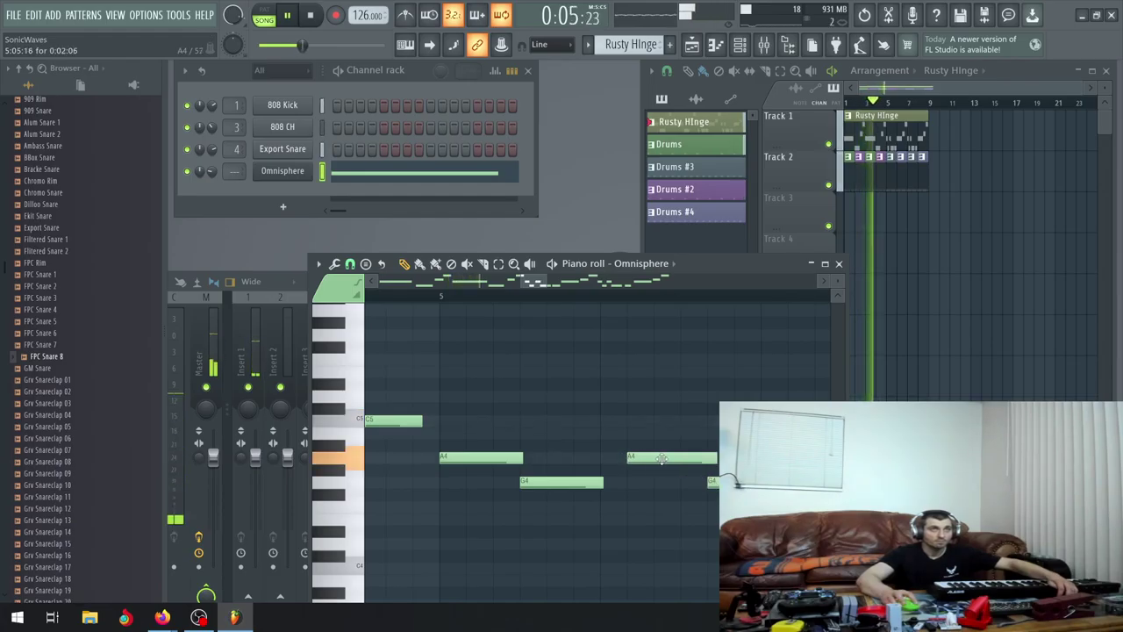
Fine-tune the start timing of the second A4 note in bar 7 and the longest G4 note in bar 5 during playback
{"action": "scroll", "coordinate": [680, 497], "scroll_direction": "down", "scroll_amount": 5}
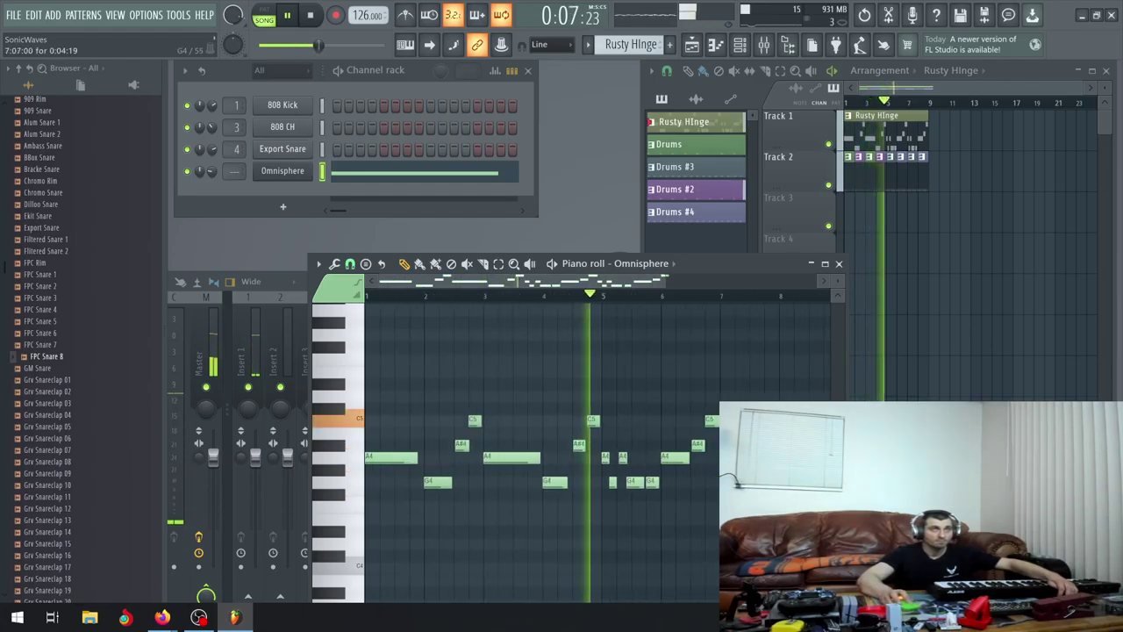
{"action": "scroll", "coordinate": [366, 456], "scroll_direction": "up", "scroll_amount": 5}
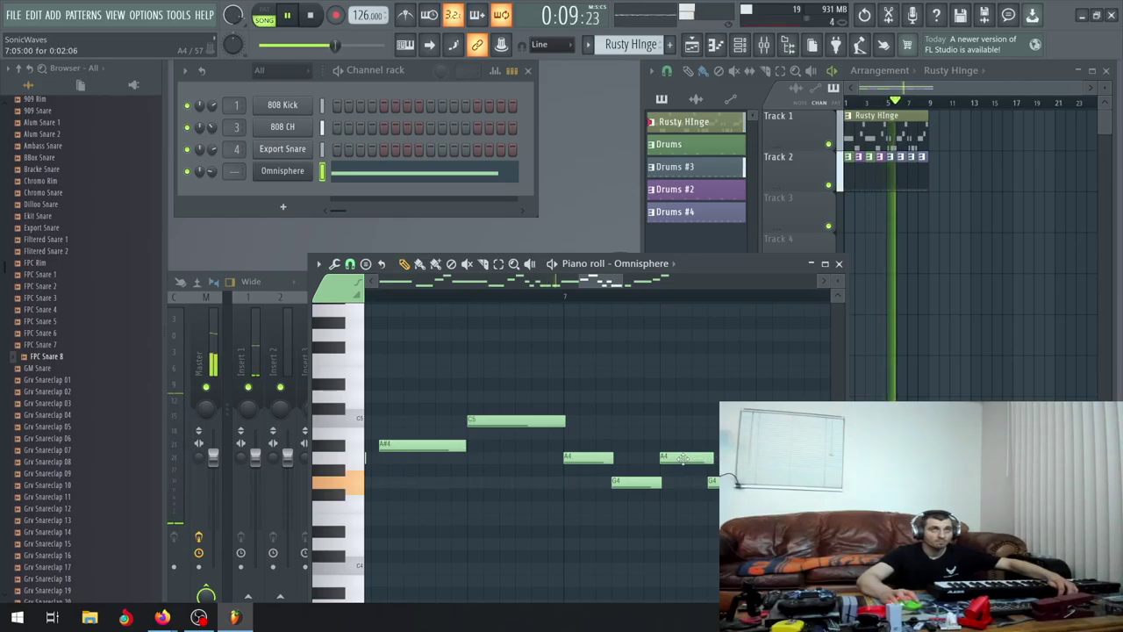
{"action": "scroll", "coordinate": [441, 462], "scroll_direction": "down", "scroll_amount": 1}
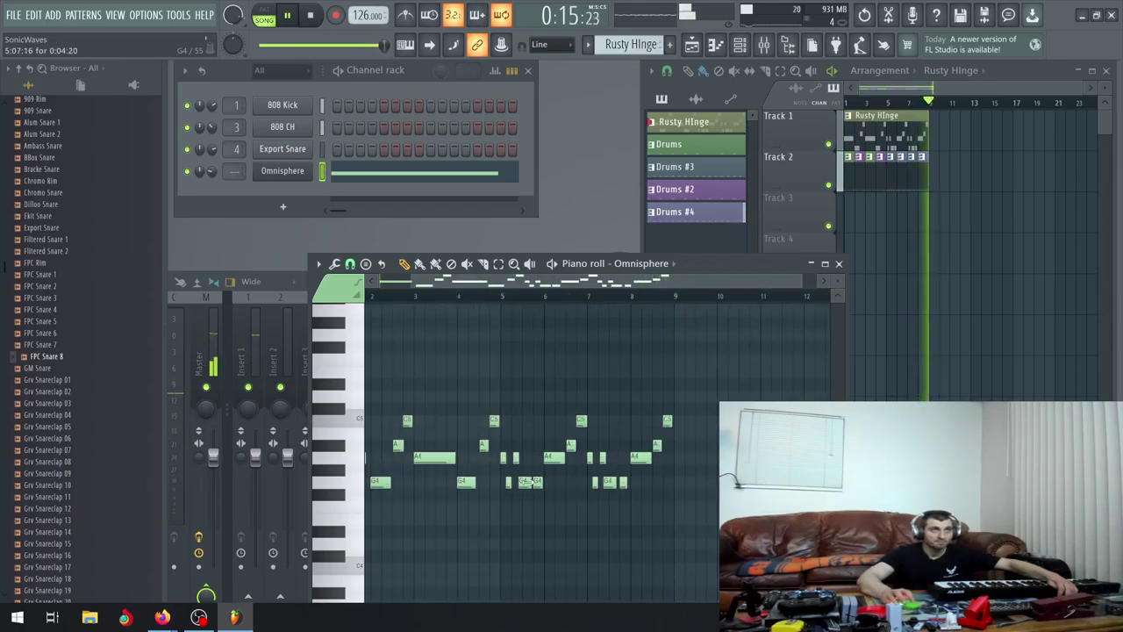
{"action": "scroll", "coordinate": [599, 497], "scroll_direction": "up", "scroll_amount": 1}
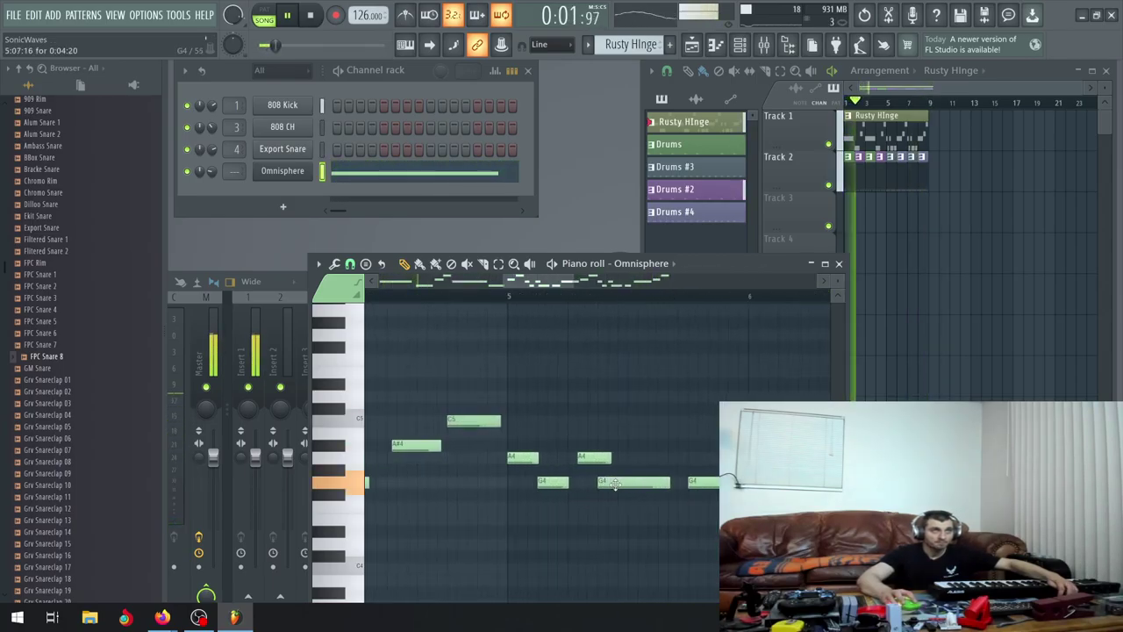
Try removing the short G4 note just after the start of bar 5, and undo the removal
{"action": "scroll", "coordinate": [612, 485], "scroll_direction": "down", "scroll_amount": 2}
{"action": "scroll", "coordinate": [616, 483], "scroll_direction": "down", "scroll_amount": 2}
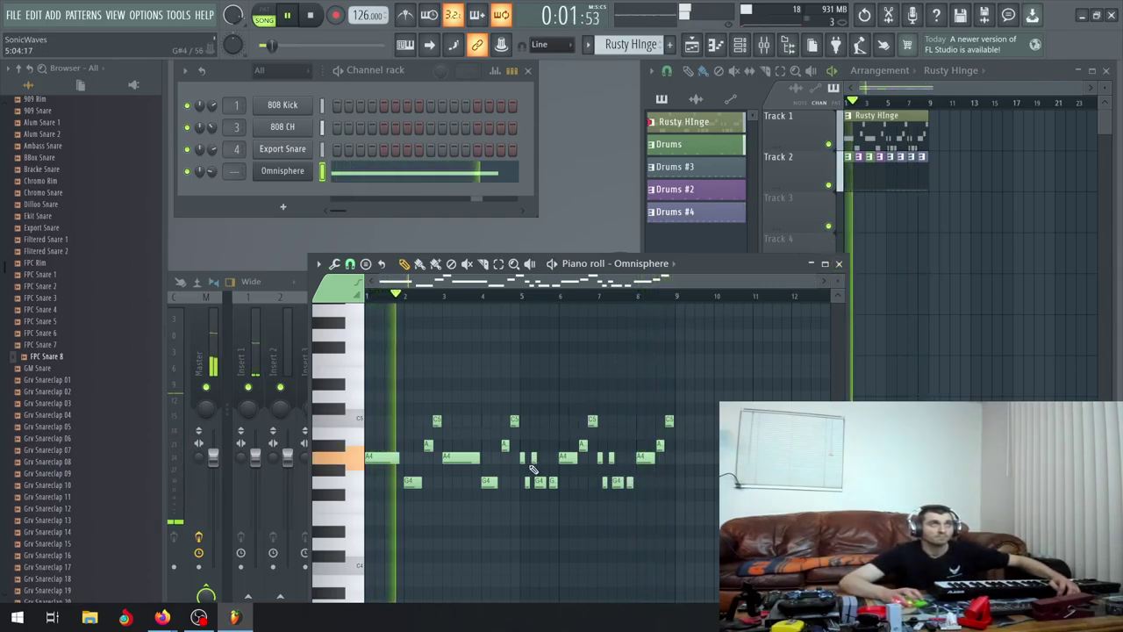
{"action": "scroll", "coordinate": [533, 474], "scroll_direction": "up", "scroll_amount": 3, "text": "ctrl"}
{"action": "scroll", "coordinate": [532, 473], "scroll_direction": "up", "scroll_amount": 2, "text": "ctrl"}
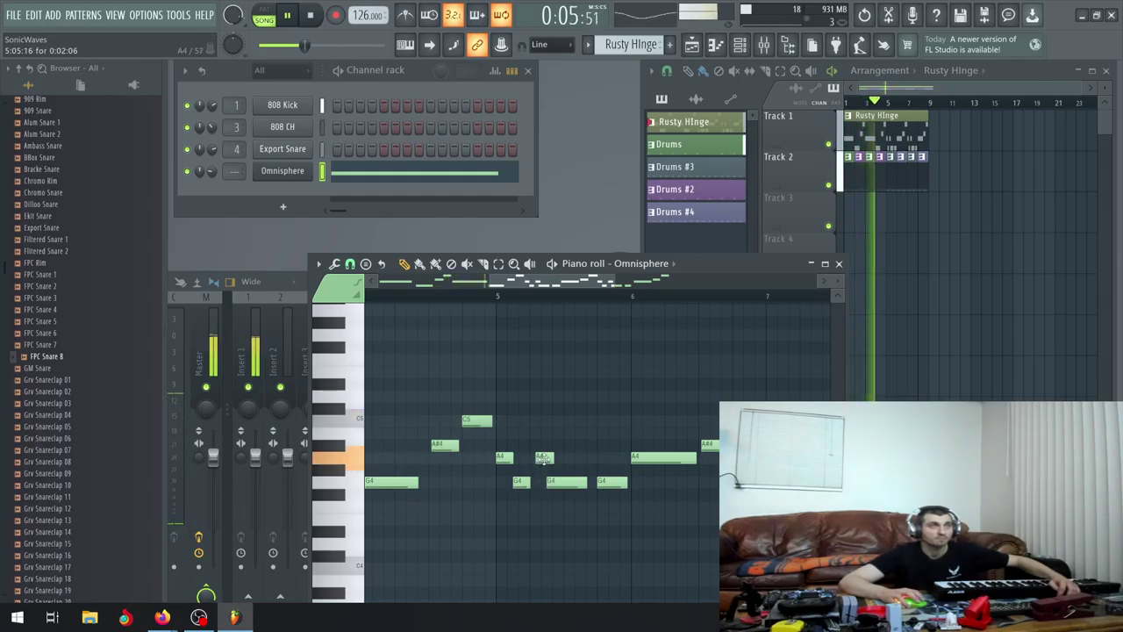
{"action": "right_click", "coordinate": [524, 483]}
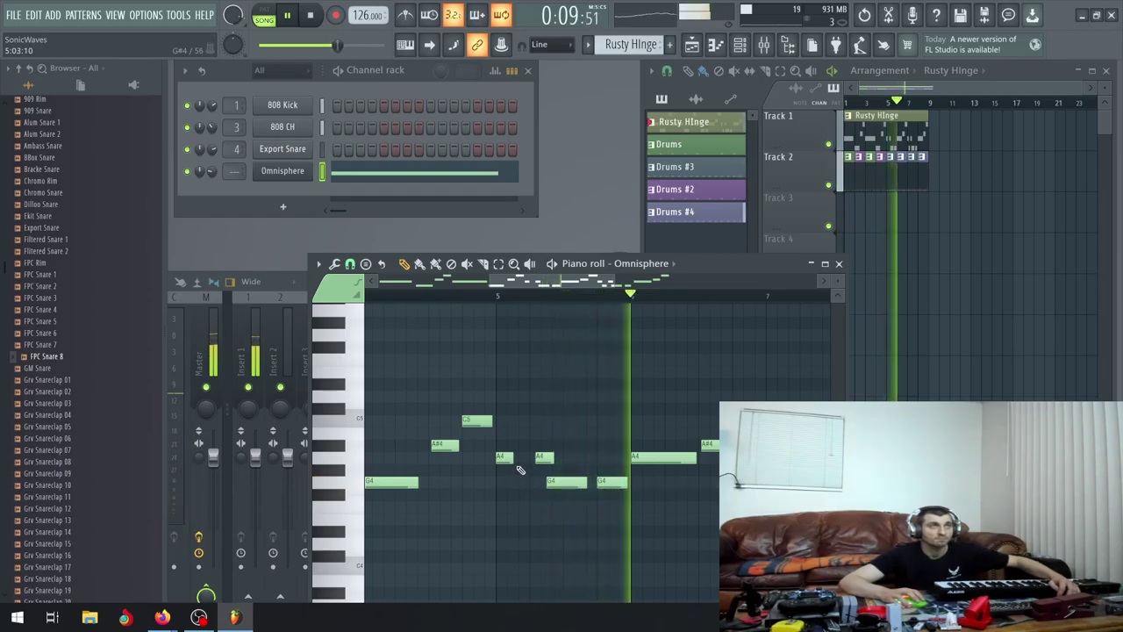
{"action": "key", "text": "ctrl+z"}
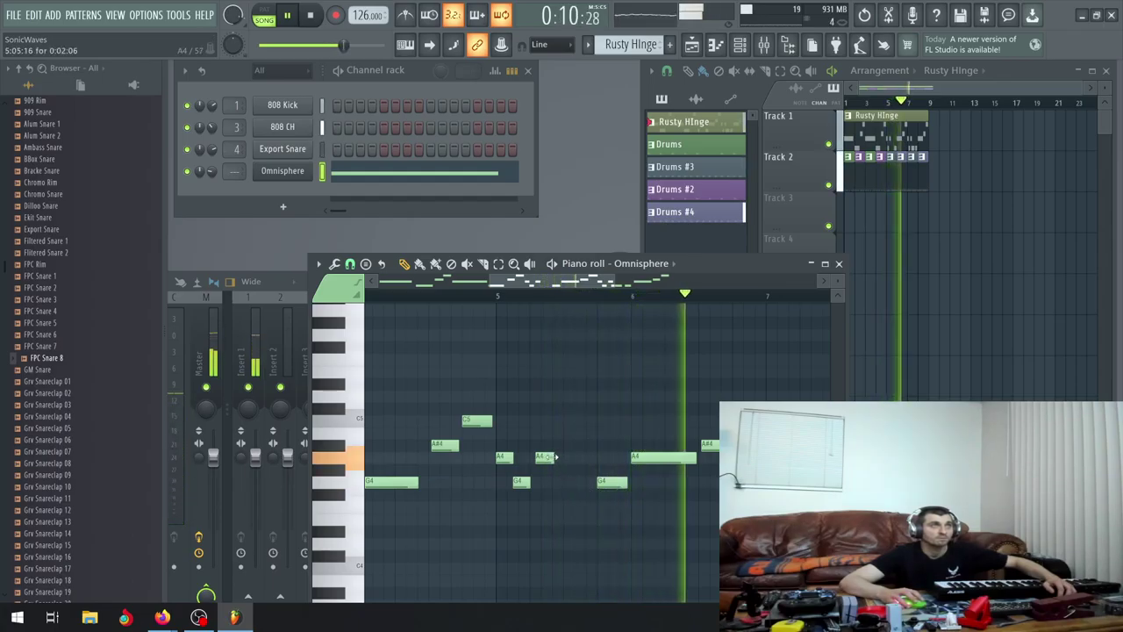
Remove the longer G4 note in bar 5, lengthen the A4 note before it to fill the gap, and replay the passage
{"action": "left_click_drag", "start_coordinate": [553, 457], "coordinate": [566, 456]}
{"action": "left_click", "coordinate": [419, 297]}
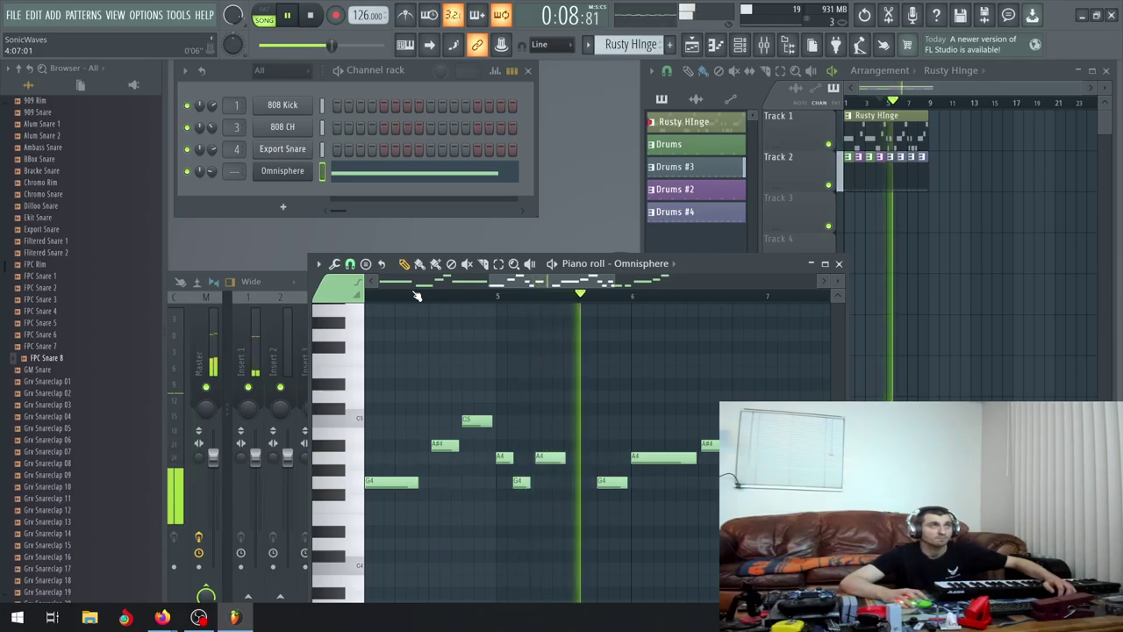
{"action": "left_click", "coordinate": [298, 20]}
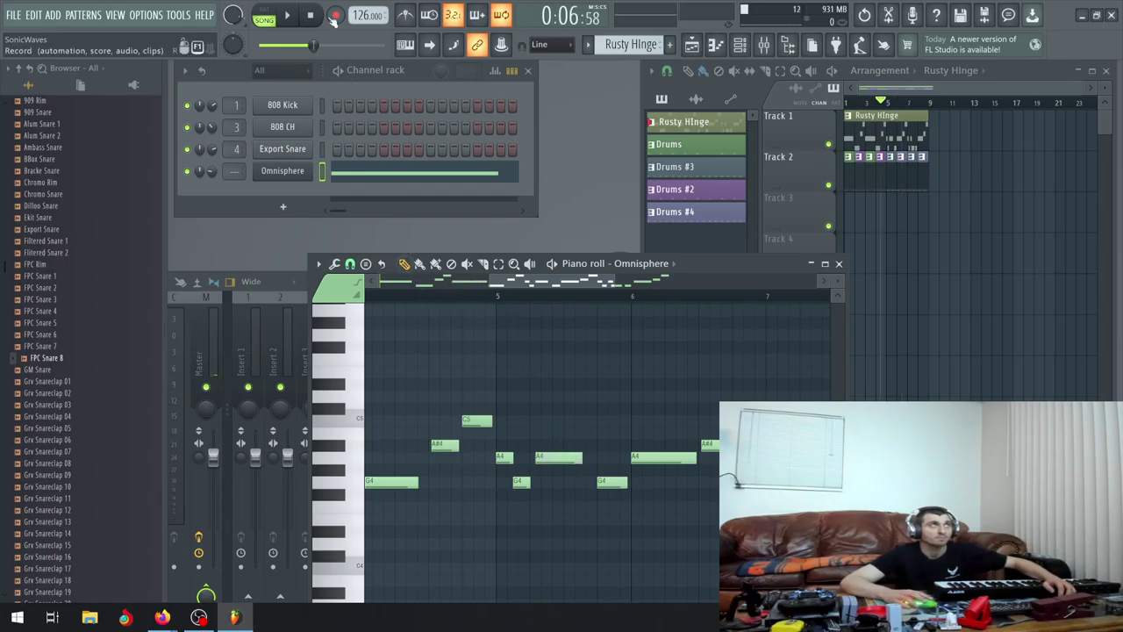
{"action": "left_click", "coordinate": [299, 18]}
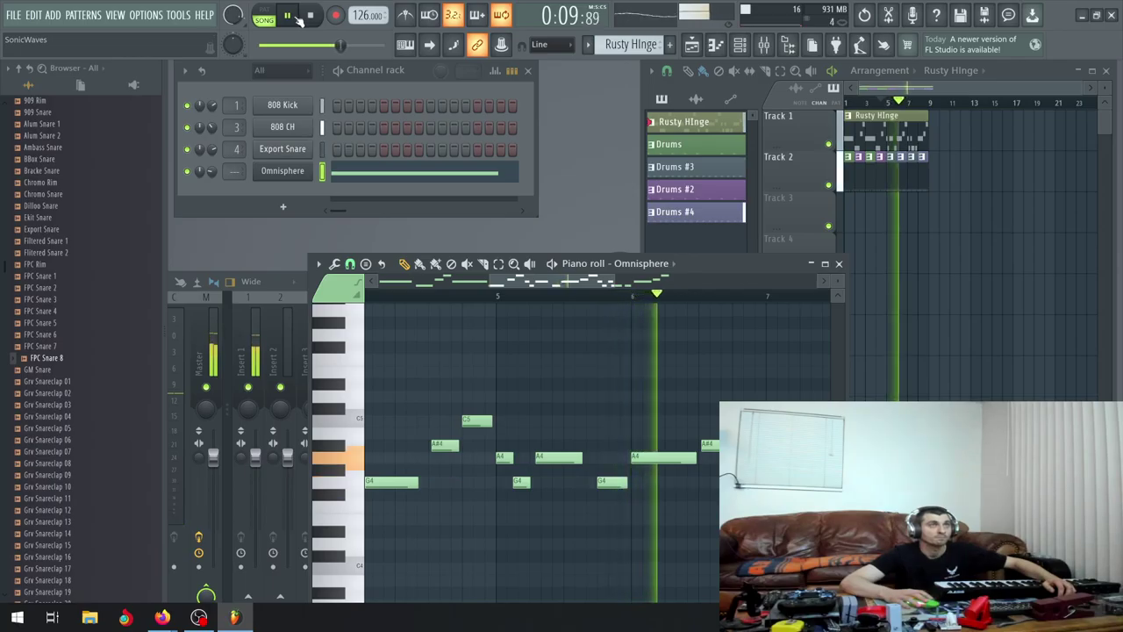
Stop playback, remove the longer G4 note in bar 7 and lengthen the A4 note before it, matching the bar 5 edit
{"action": "scroll", "coordinate": [555, 396], "scroll_direction": "down", "scroll_amount": 3}
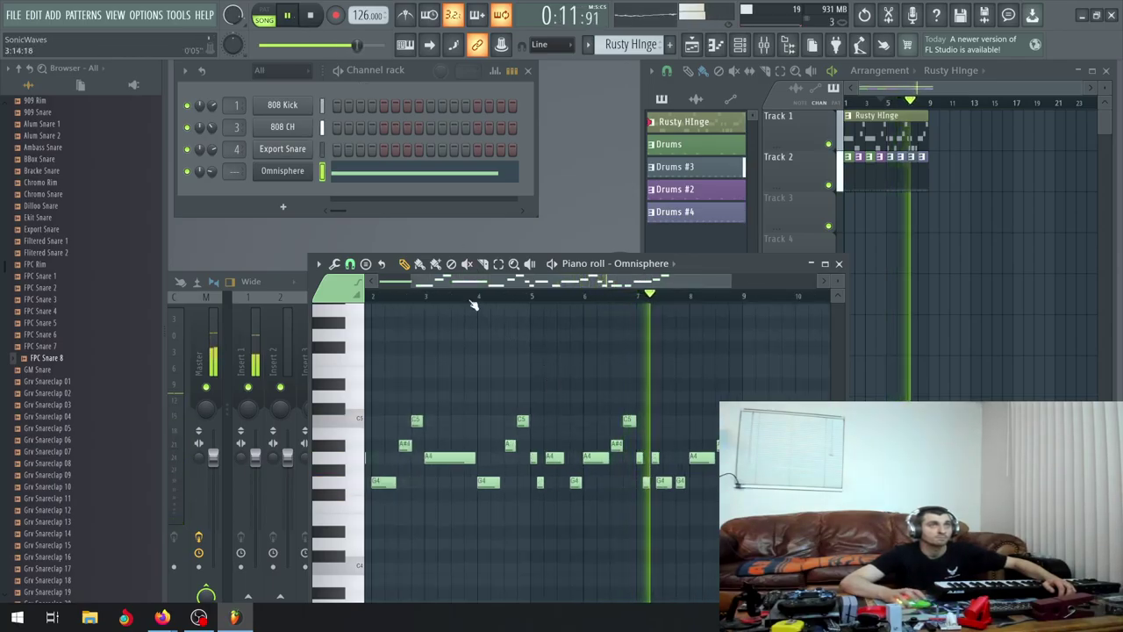
{"action": "key", "text": "space"}
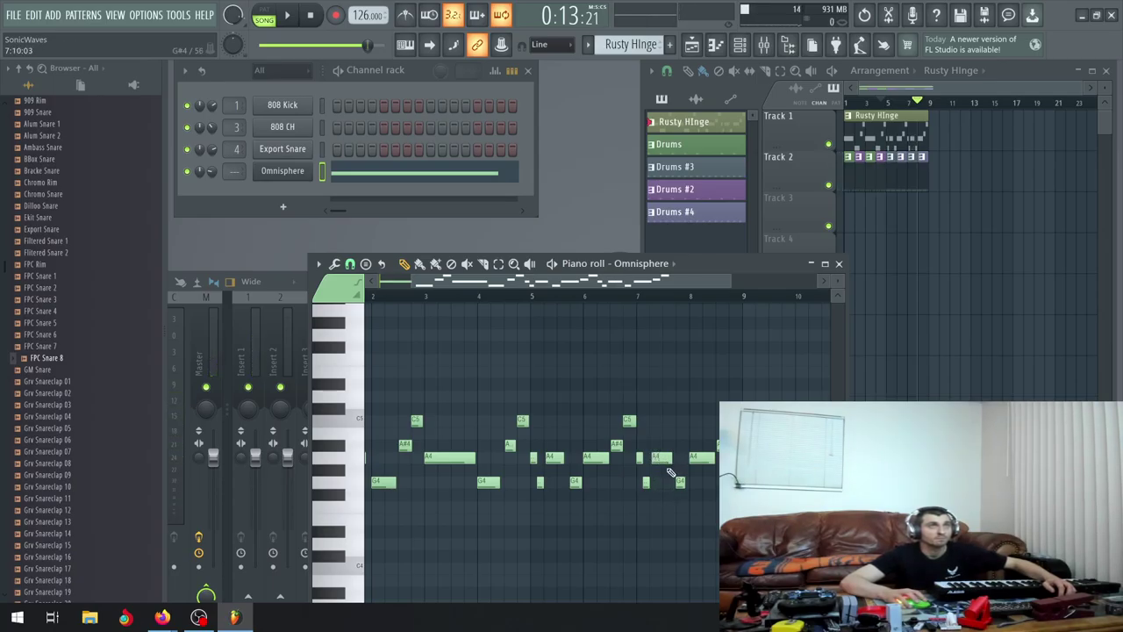
{"action": "scroll", "coordinate": [668, 462], "scroll_direction": "up", "scroll_amount": 4}
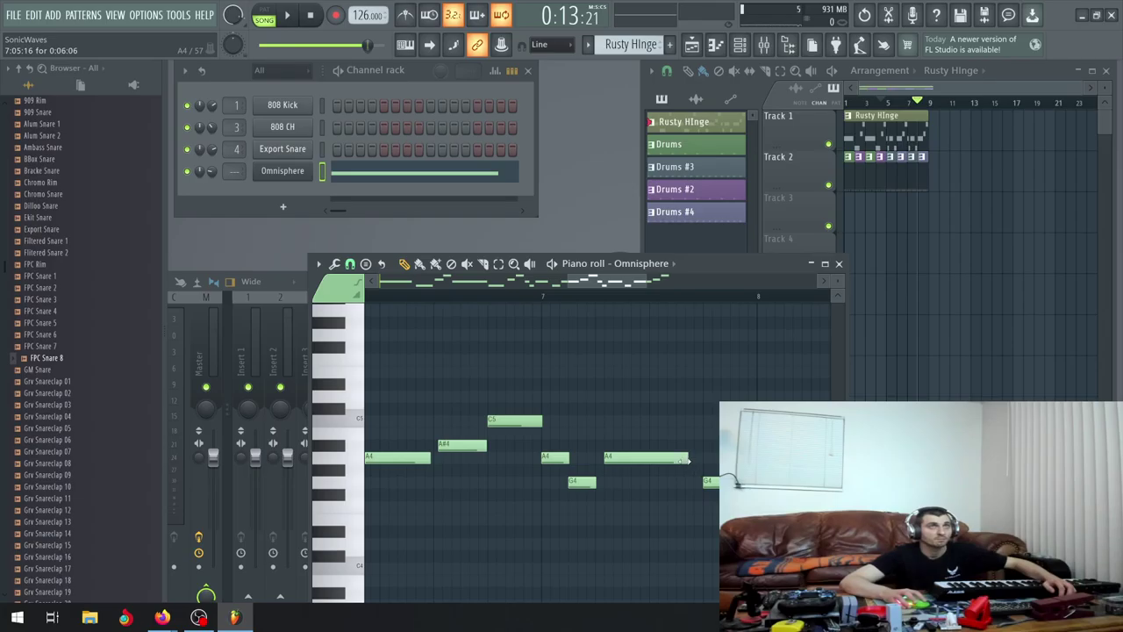
Review the edited Omnisphere melody across bars 1 to 8 during playback, ending by closing the piano roll and stopping playback
{"action": "scroll", "coordinate": [676, 461], "scroll_direction": "down", "scroll_amount": 5}
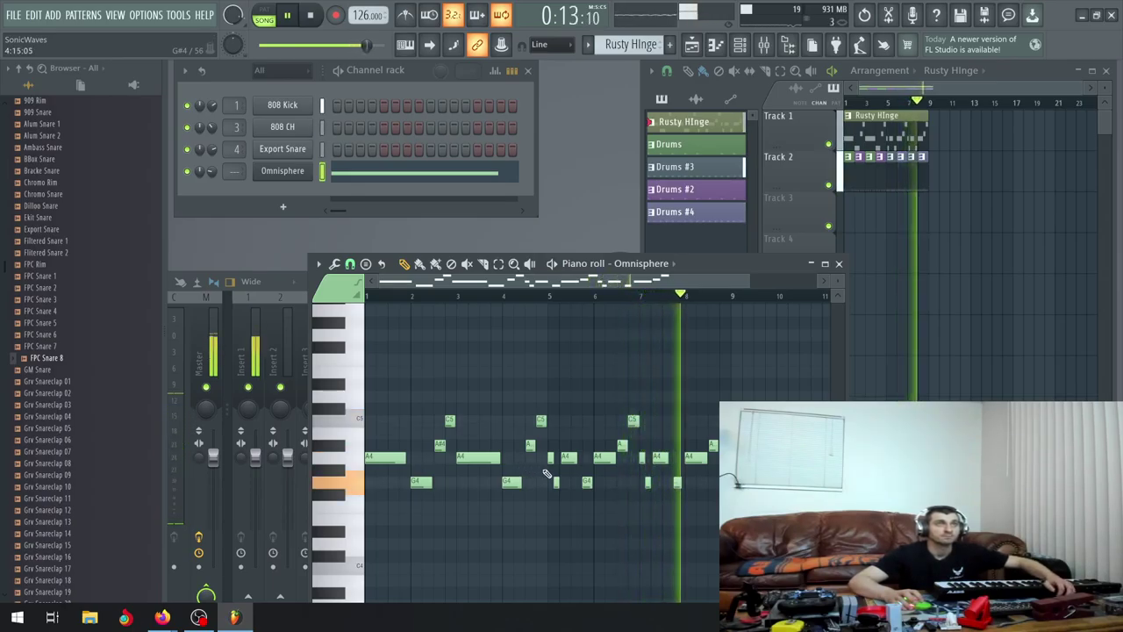
{"action": "scroll", "coordinate": [544, 476], "scroll_direction": "up", "scroll_amount": 5}
{"action": "scroll", "coordinate": [565, 479], "scroll_direction": "up", "scroll_amount": 2}
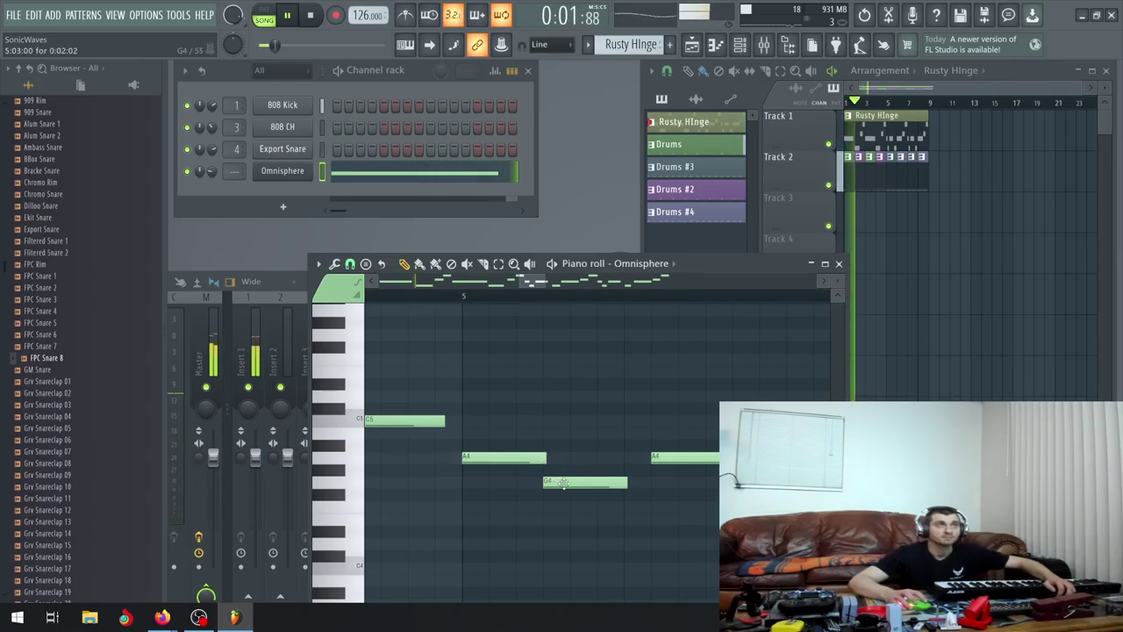
{"action": "scroll", "coordinate": [620, 498], "scroll_direction": "down", "scroll_amount": 7}
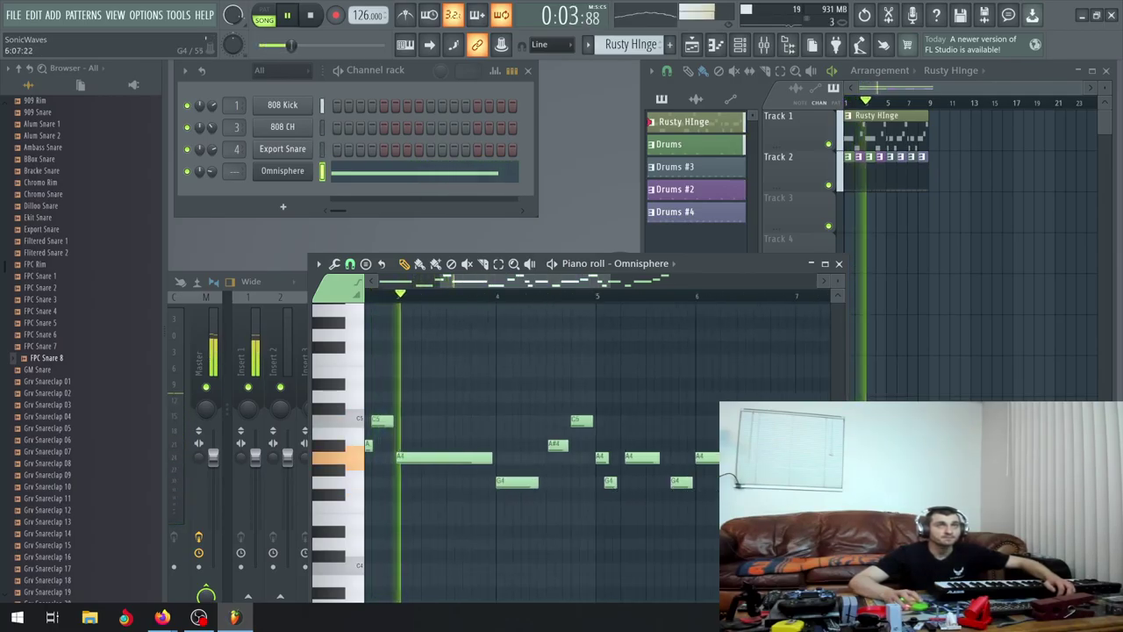
{"action": "scroll", "coordinate": [571, 452], "scroll_direction": "up", "scroll_amount": 3}
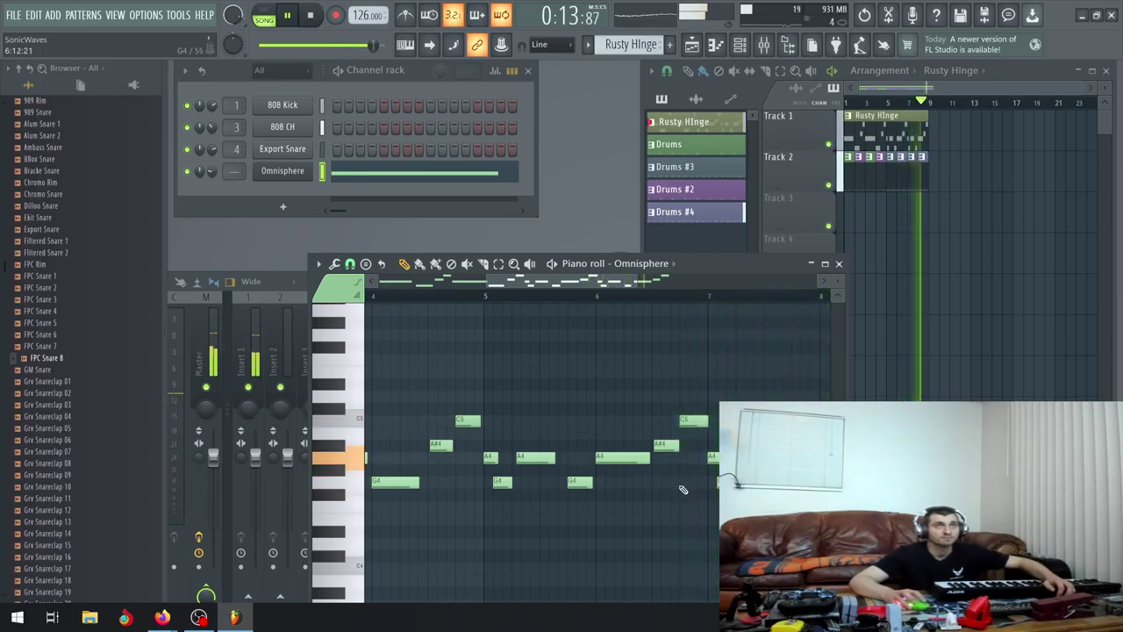
{"action": "key", "text": "Page_Down"}
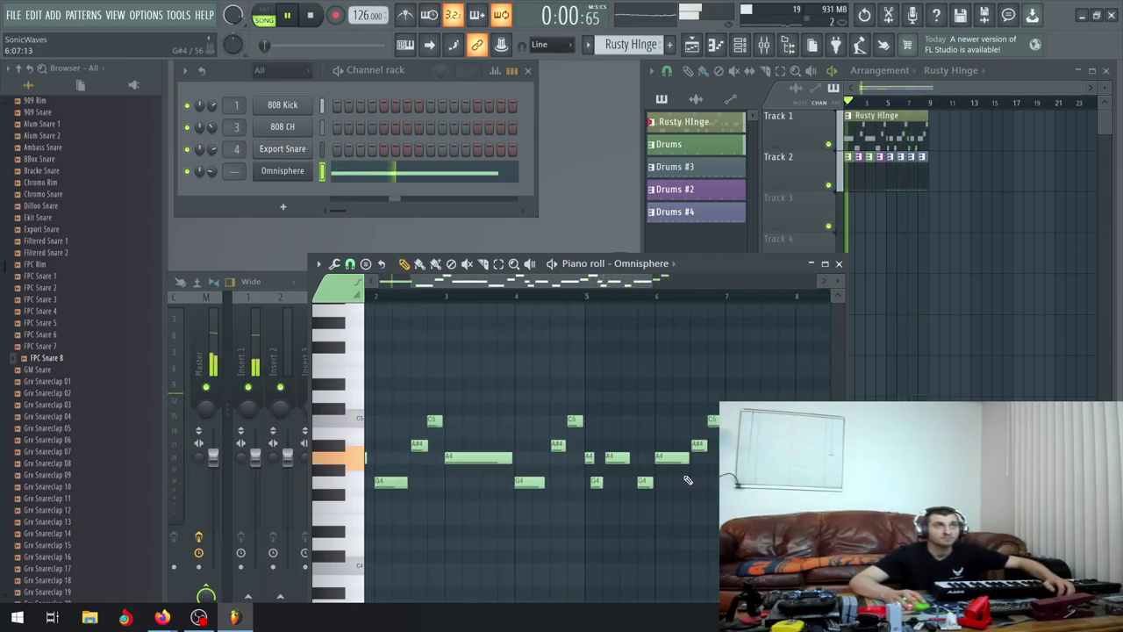
{"action": "key", "text": "Page_Down"}
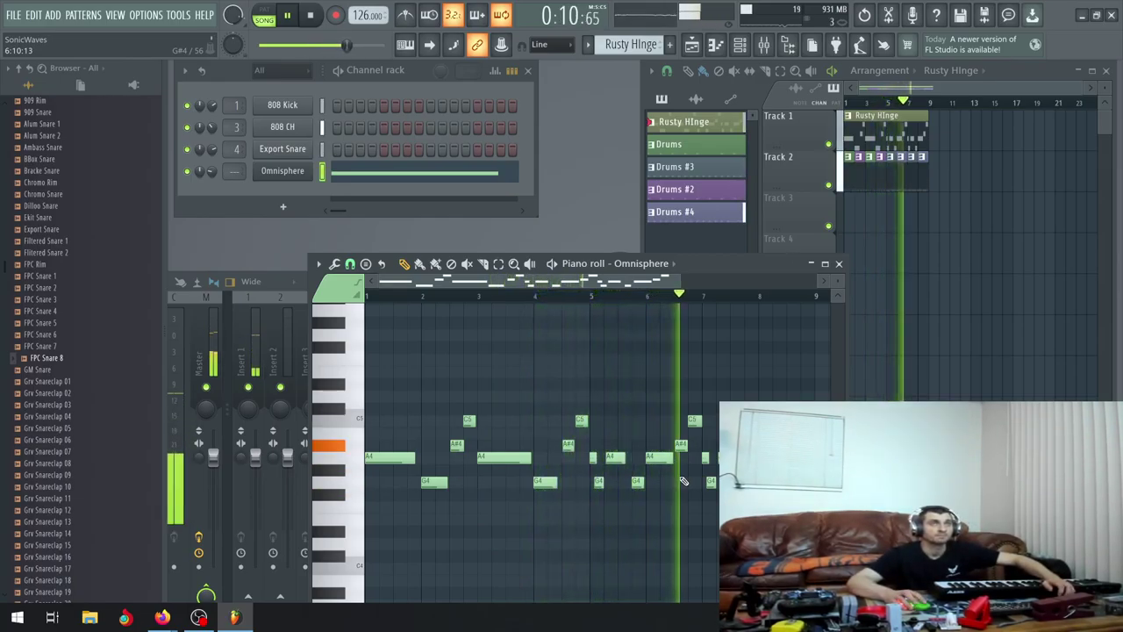
{"action": "scroll", "coordinate": [684, 480], "scroll_direction": "down", "scroll_amount": 3}
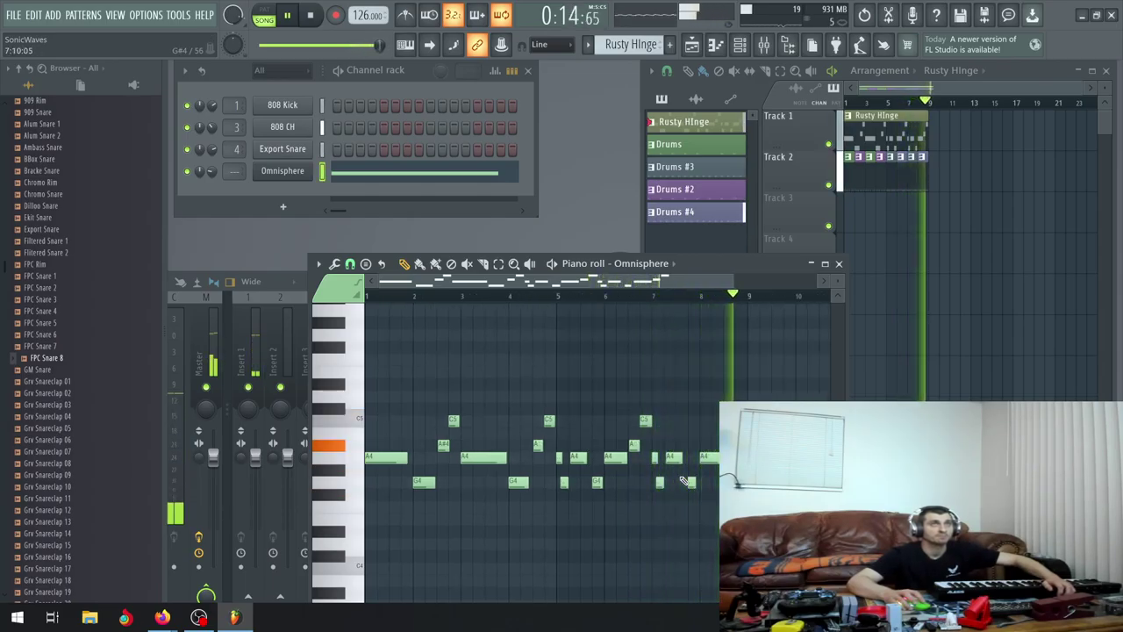
{"action": "left_click", "coordinate": [838, 263]}
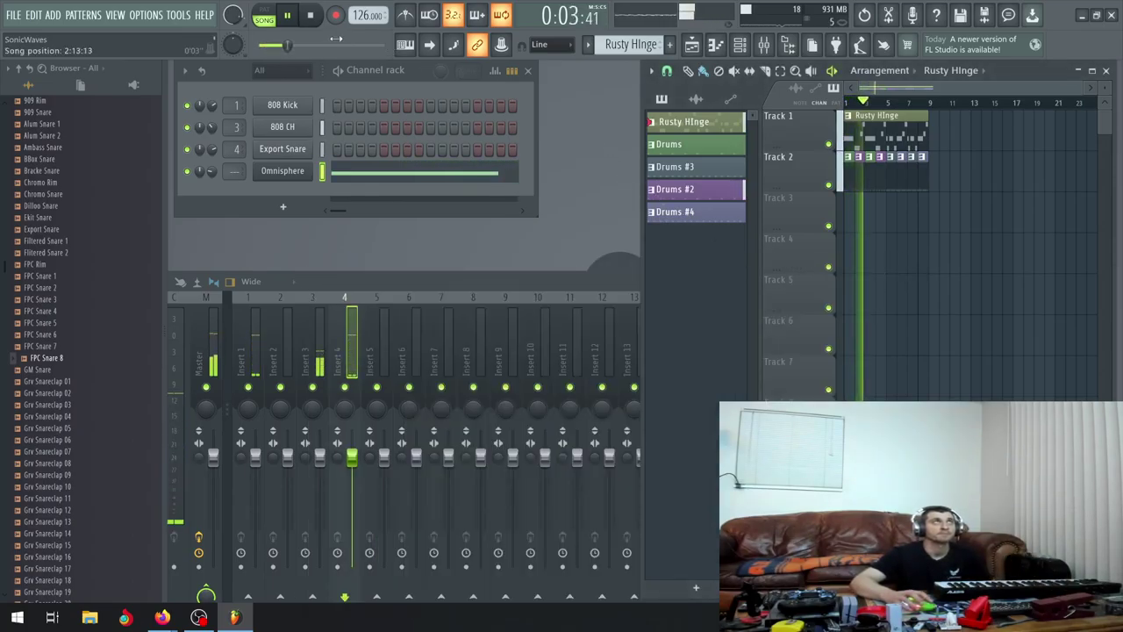
{"action": "left_click", "coordinate": [312, 17]}
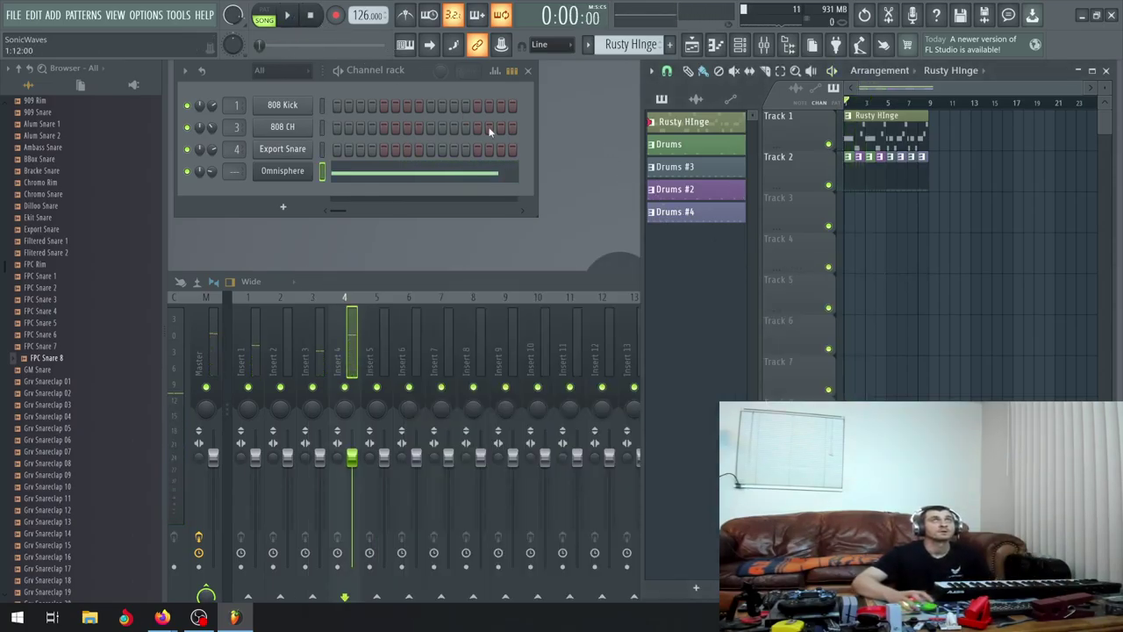
Make Track 3 an instrument track with a new Omnisphere instance, dismissing the folder permission notice
{"action": "right_click", "coordinate": [805, 215]}
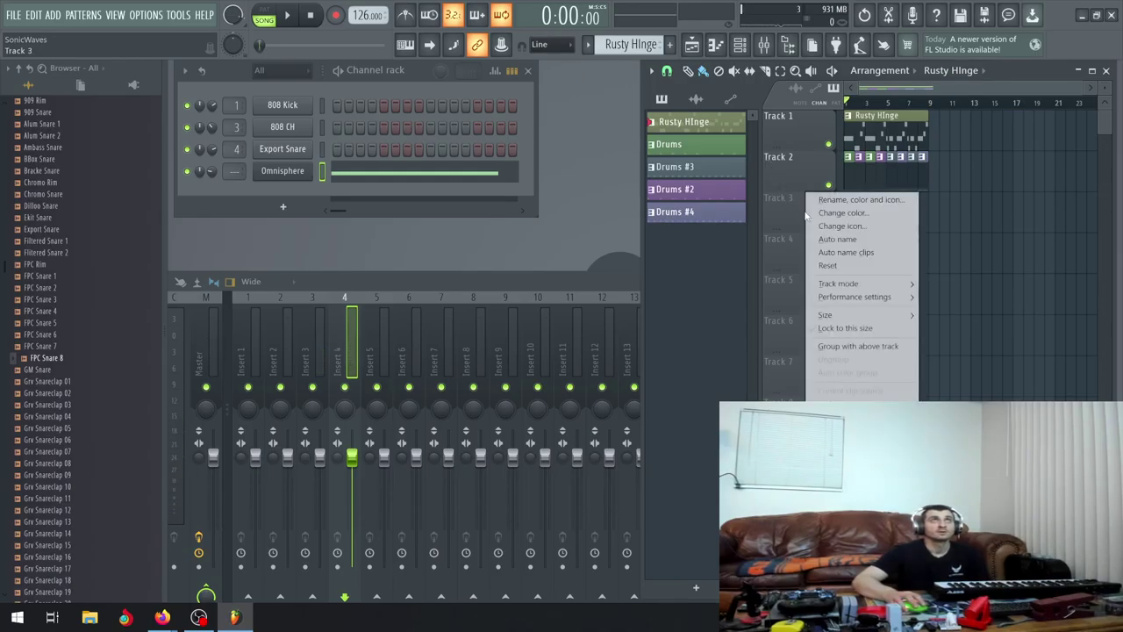
{"action": "mouse_move", "coordinate": [873, 287]}
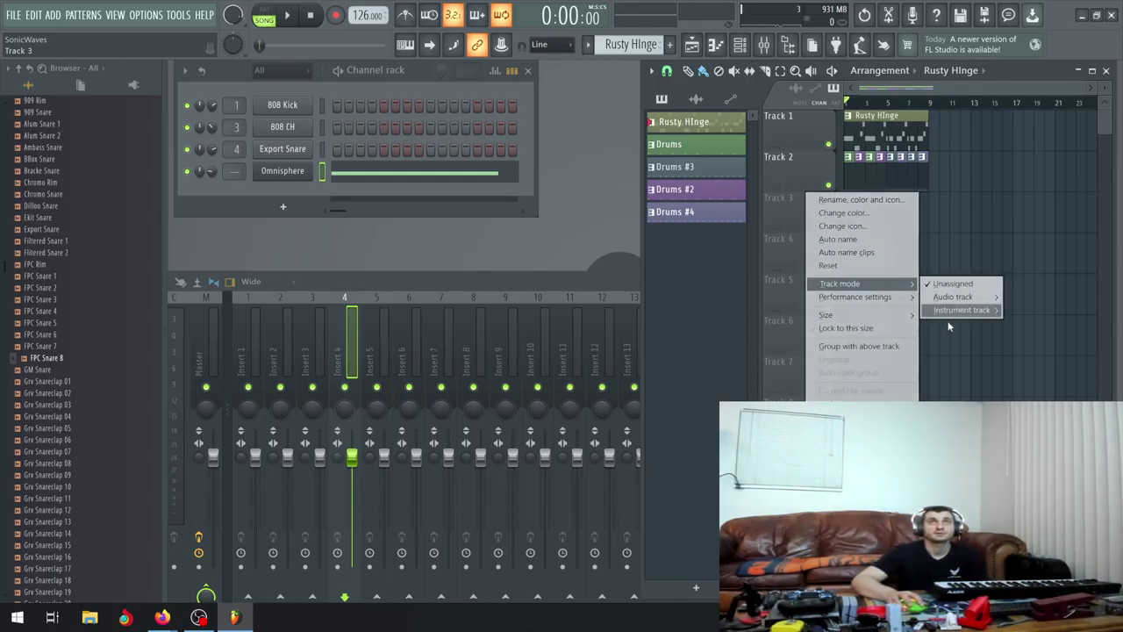
{"action": "mouse_move", "coordinate": [957, 314]}
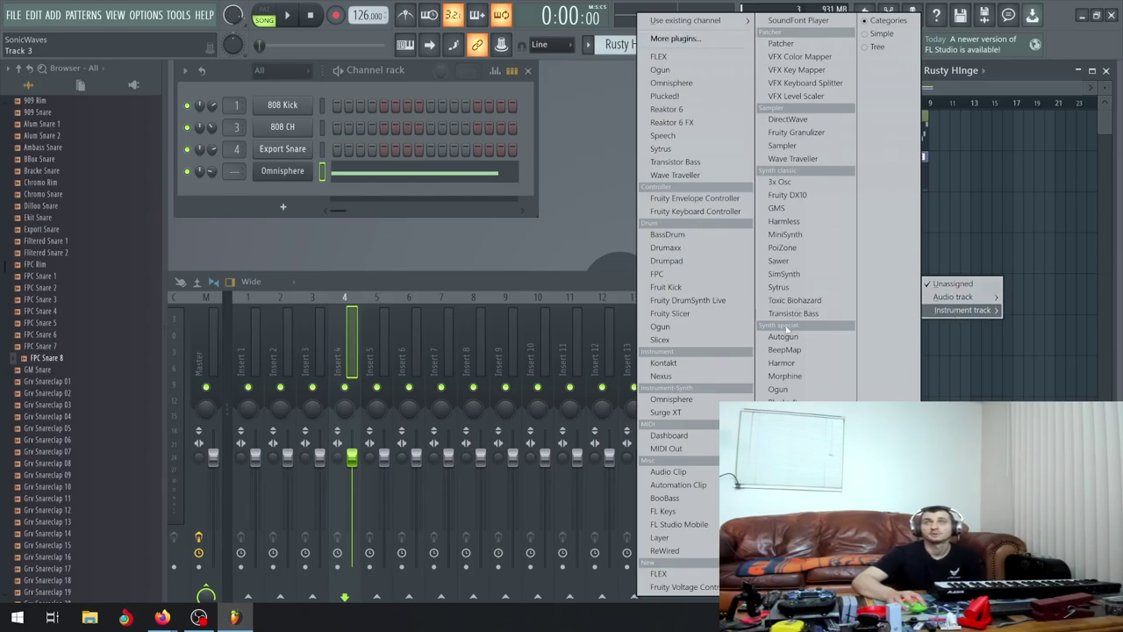
{"action": "left_click", "coordinate": [672, 399]}
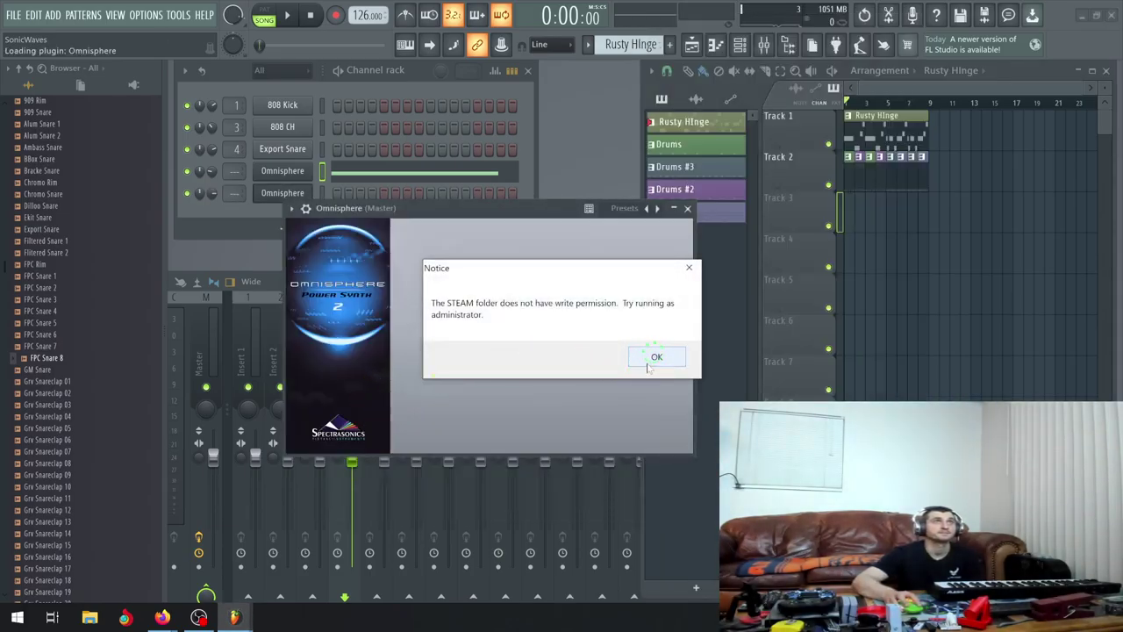
{"action": "left_click", "coordinate": [649, 361]}
{"action": "left_click", "coordinate": [588, 351]}
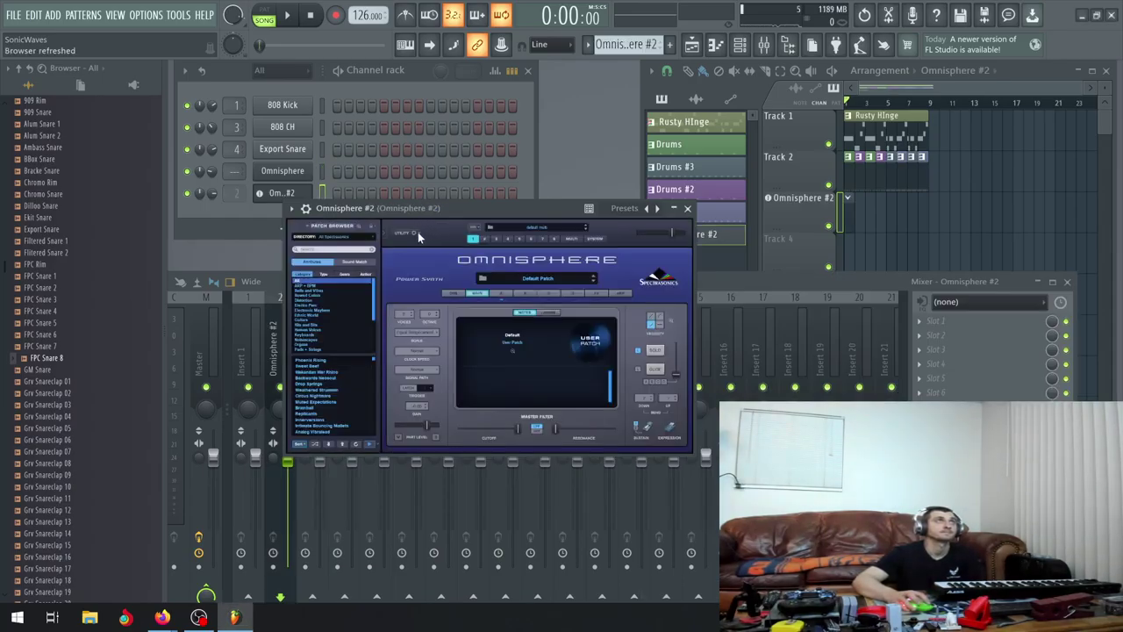
Magnify the new Omnisphere window to 2x and reposition it so the patch browser is fully visible
{"action": "left_click", "coordinate": [419, 236]}
{"action": "mouse_move", "coordinate": [597, 238]}
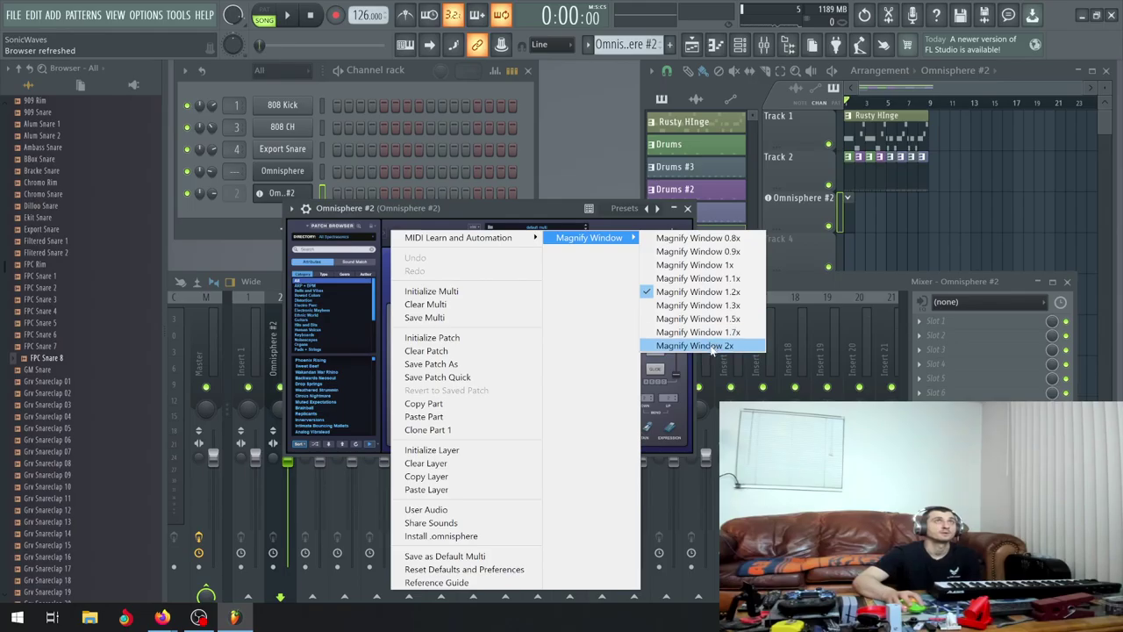
{"action": "left_click", "coordinate": [712, 346]}
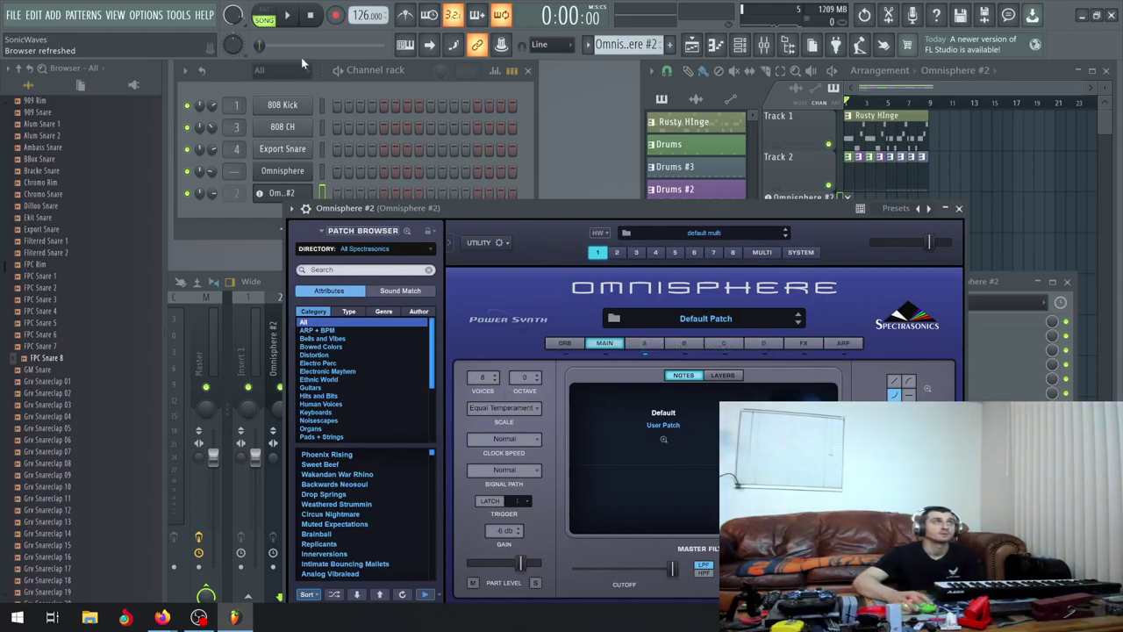
{"action": "left_click_drag", "start_coordinate": [488, 209], "coordinate": [390, 114]}
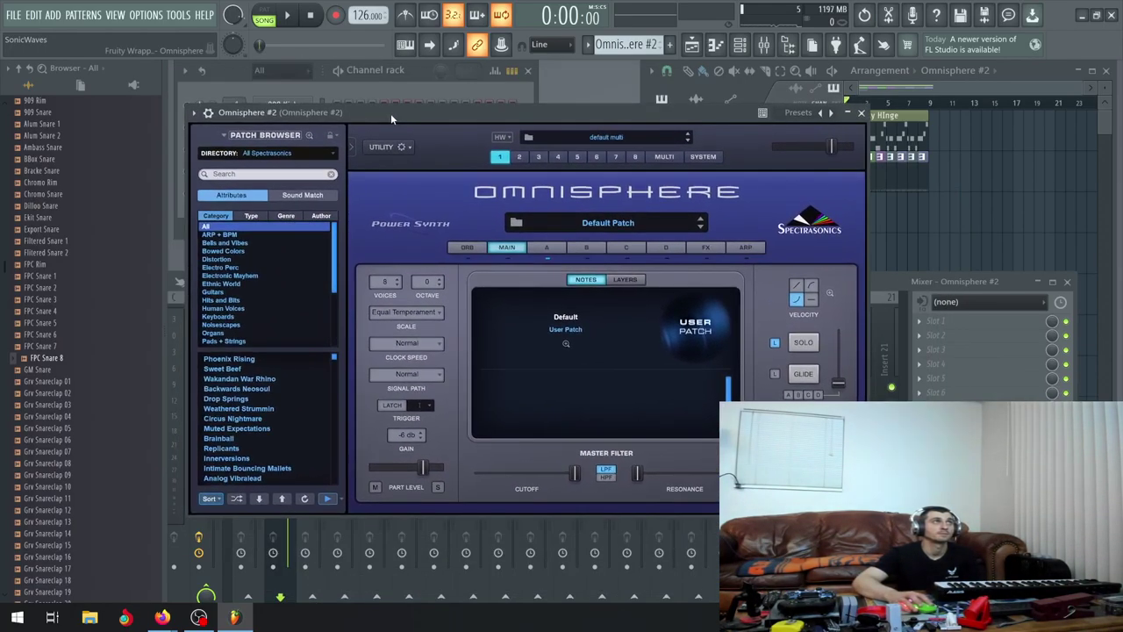
Shuffle the Omnisphere #2 patch list and audition Reanimators 2, Rusher and Maunu String 1 over the playing track
{"action": "left_click", "coordinate": [239, 498]}
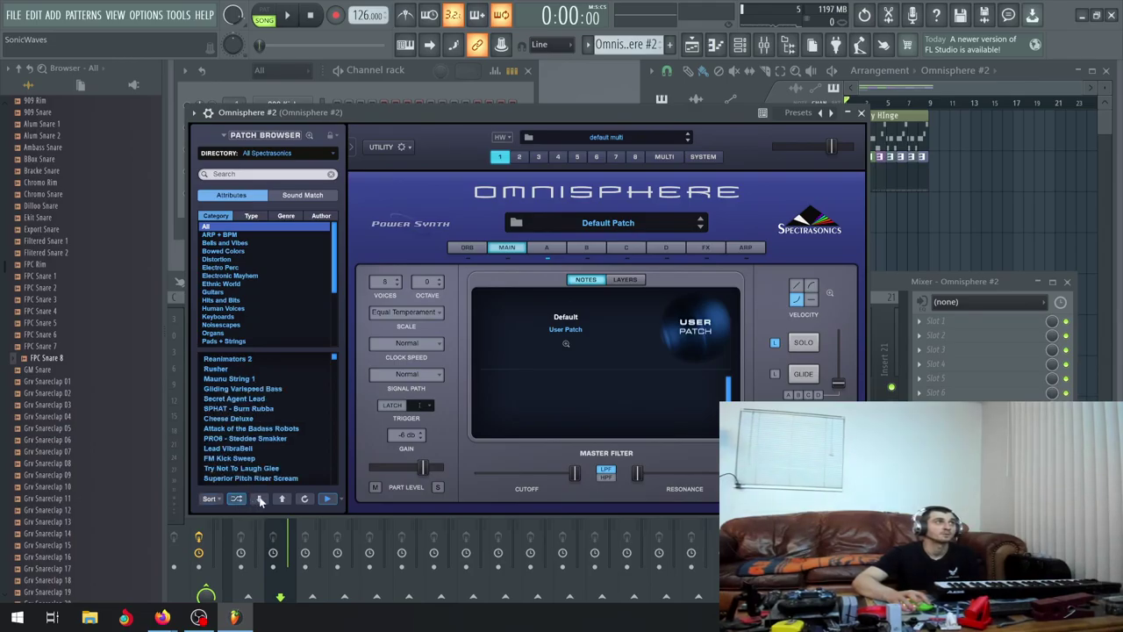
{"action": "left_click", "coordinate": [260, 499]}
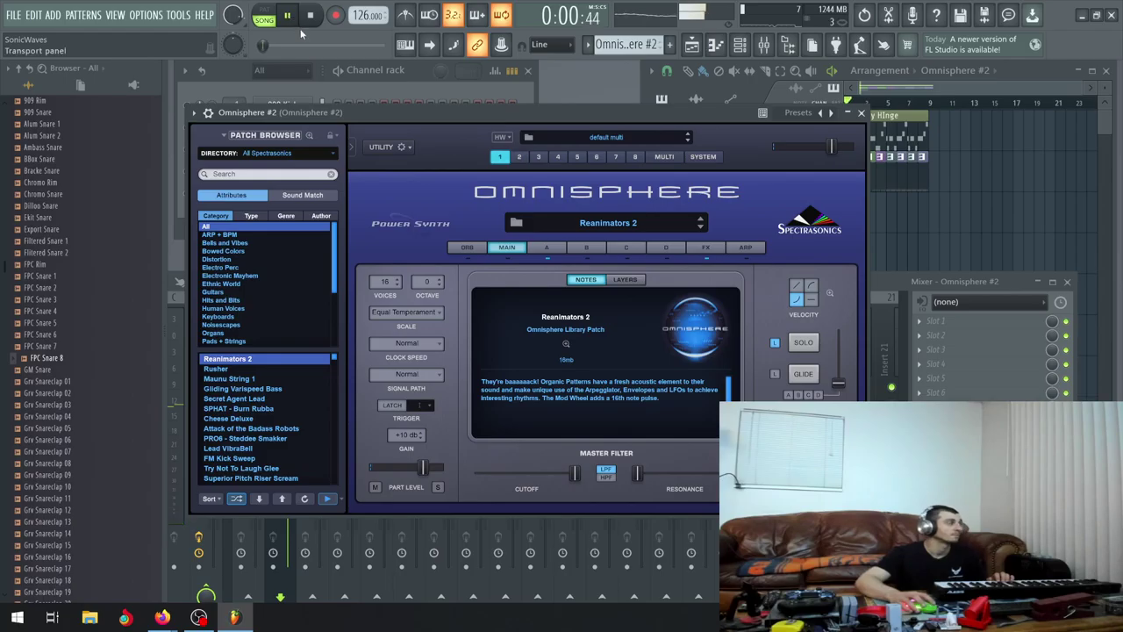
{"action": "left_click", "coordinate": [259, 499]}
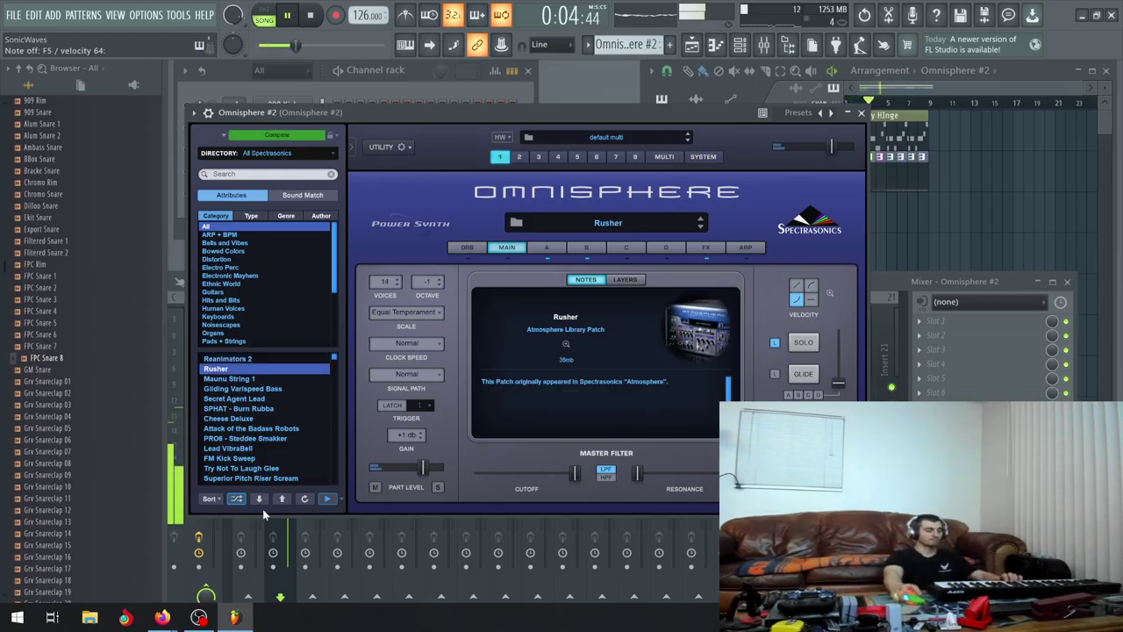
{"action": "left_click", "coordinate": [261, 499]}
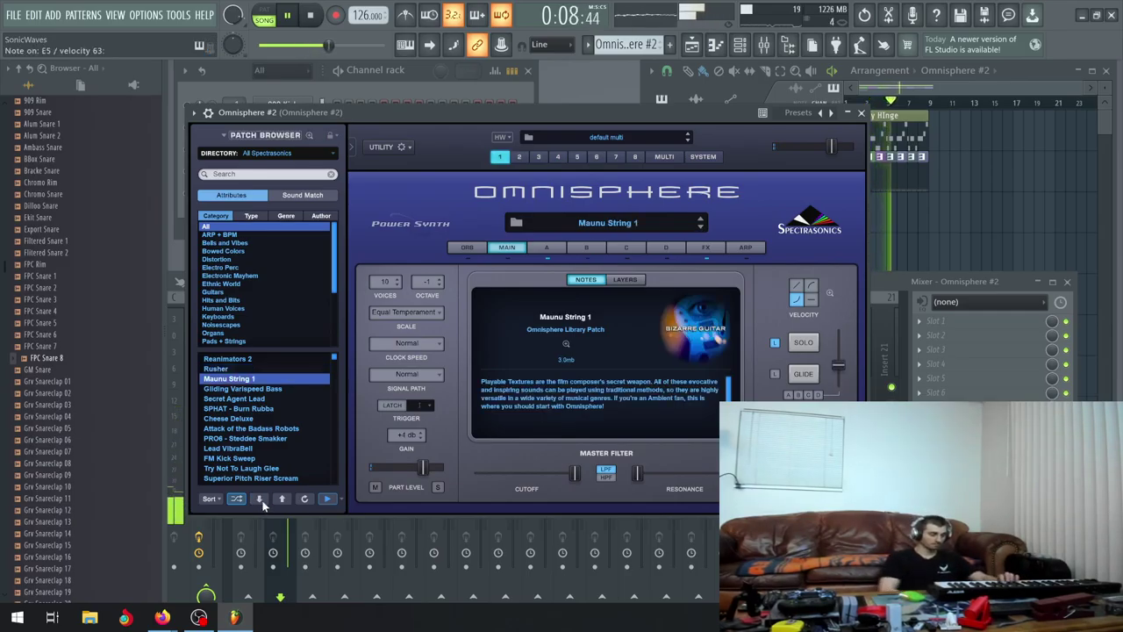
Audition the patches from Gliding Varispeed Bass through Attack of the Badass Robots over the playing track
{"action": "left_click", "coordinate": [261, 500]}
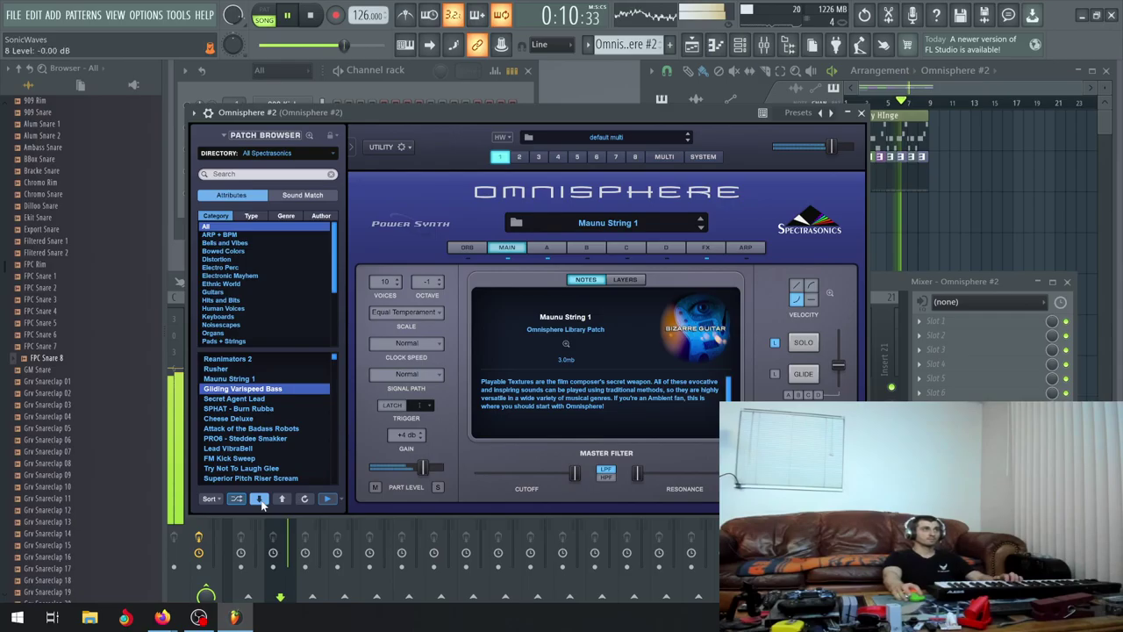
{"action": "left_click", "coordinate": [261, 501]}
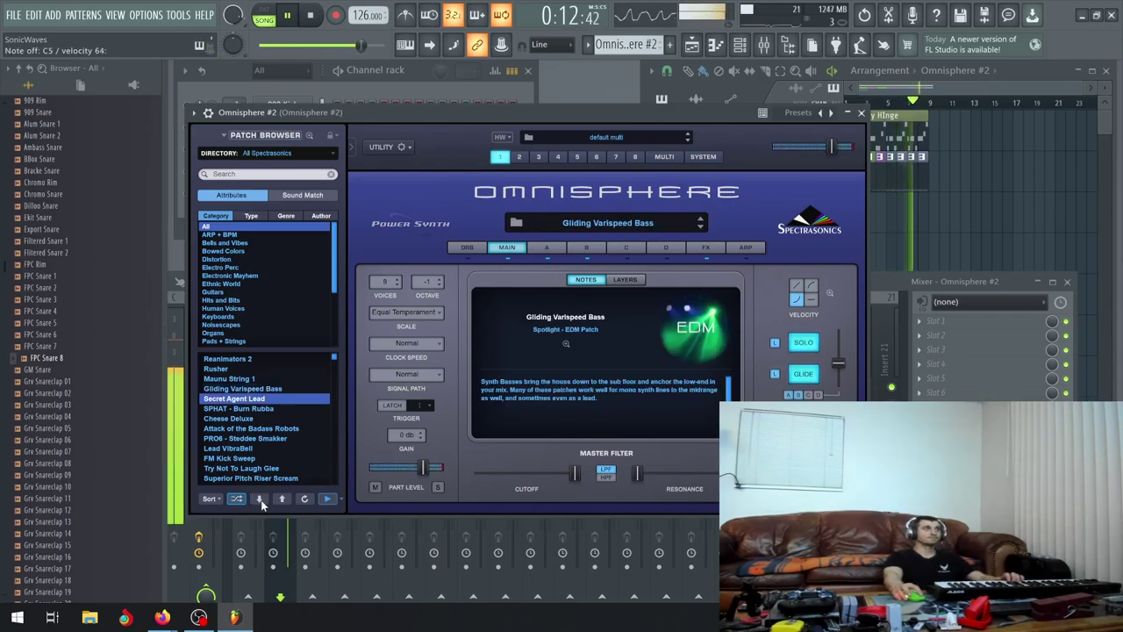
{"action": "left_click", "coordinate": [260, 500]}
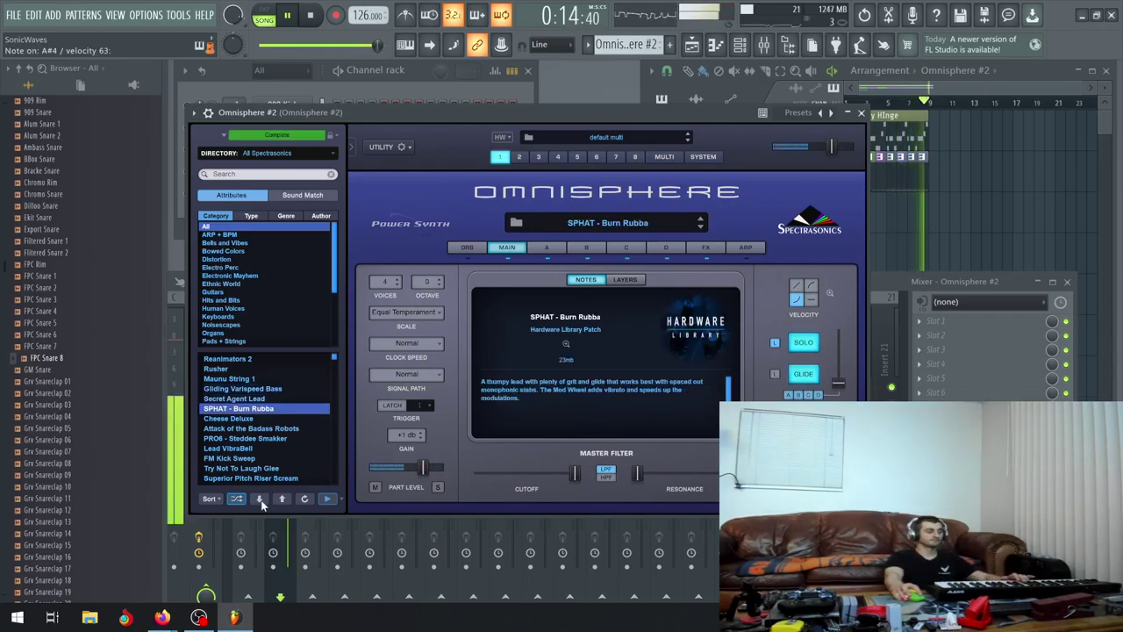
{"action": "left_click", "coordinate": [260, 500]}
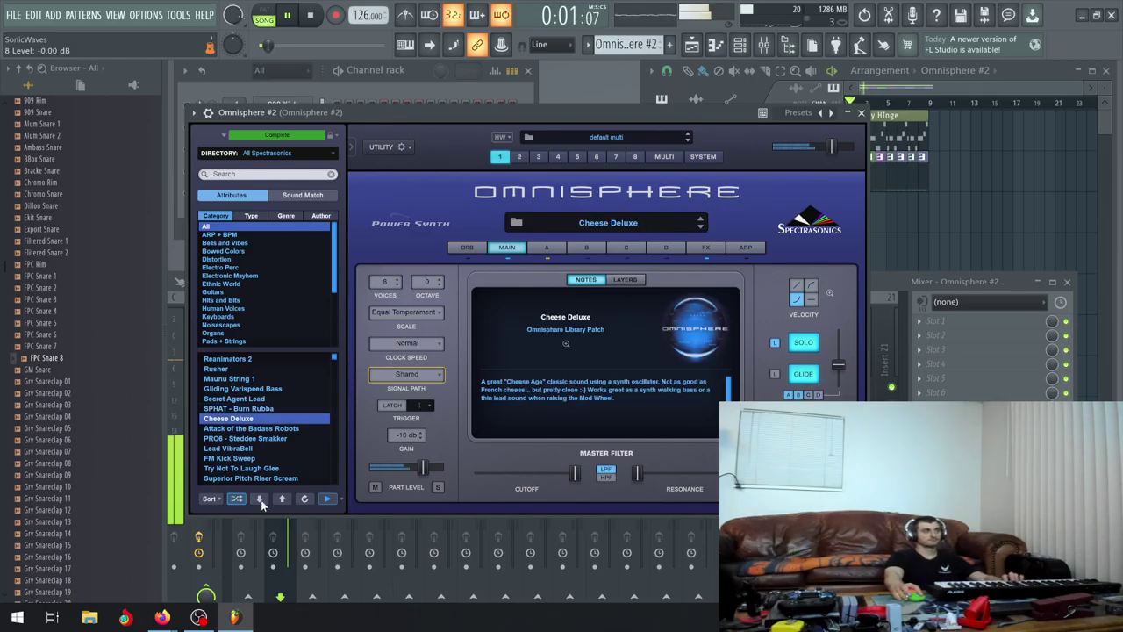
{"action": "left_click", "coordinate": [261, 501]}
Uncover the channel rack to adjust the Omnisphere #2 channel's volume, and bring the plugin window back over it
{"action": "left_click_drag", "start_coordinate": [417, 118], "coordinate": [447, 225]}
{"action": "left_click", "coordinate": [212, 192]}
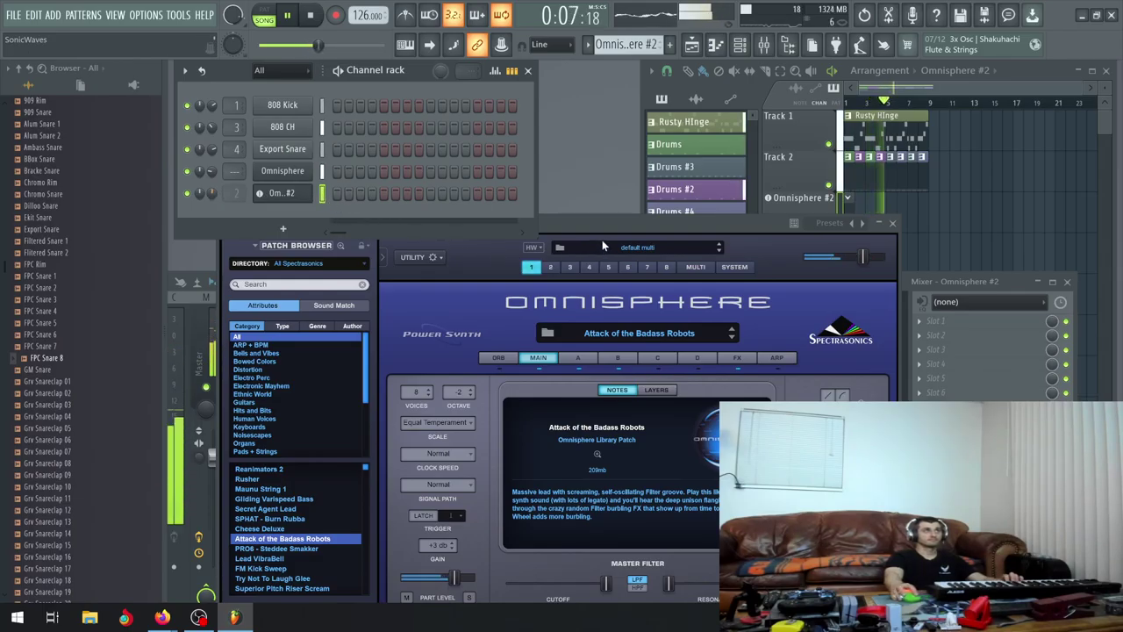
{"action": "left_click_drag", "start_coordinate": [596, 224], "coordinate": [530, 117]}
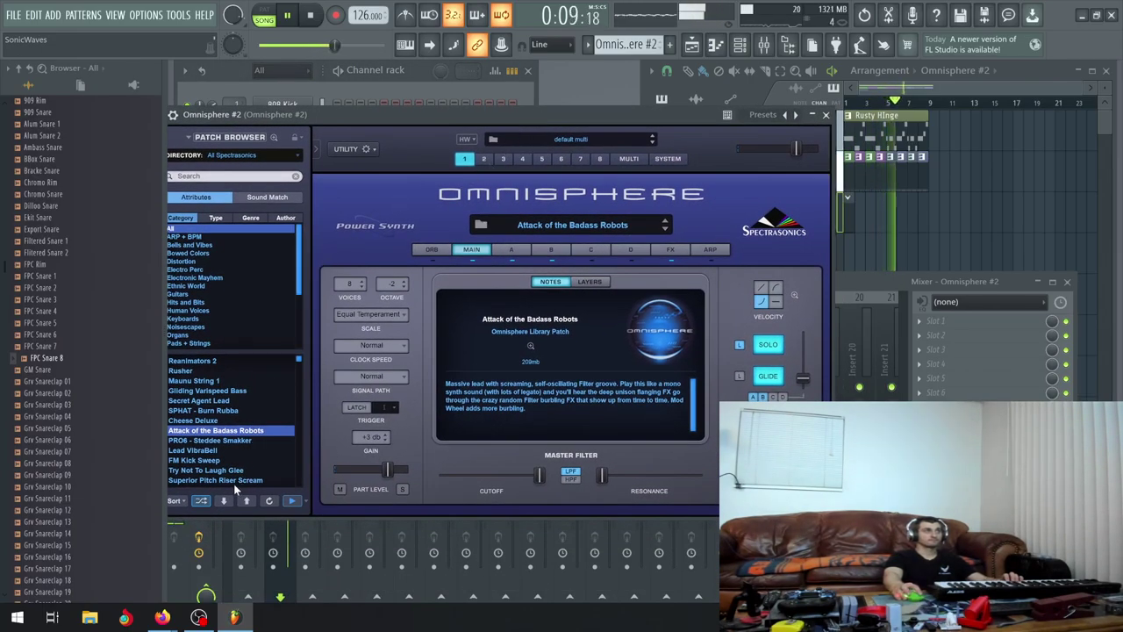
Audition the patches from PRO6 - Steddee Smakker through Superior Pitch Riser Scream, keeping the whole patch browser in view
{"action": "left_click", "coordinate": [227, 501]}
{"action": "left_click_drag", "start_coordinate": [464, 116], "coordinate": [507, 88]}
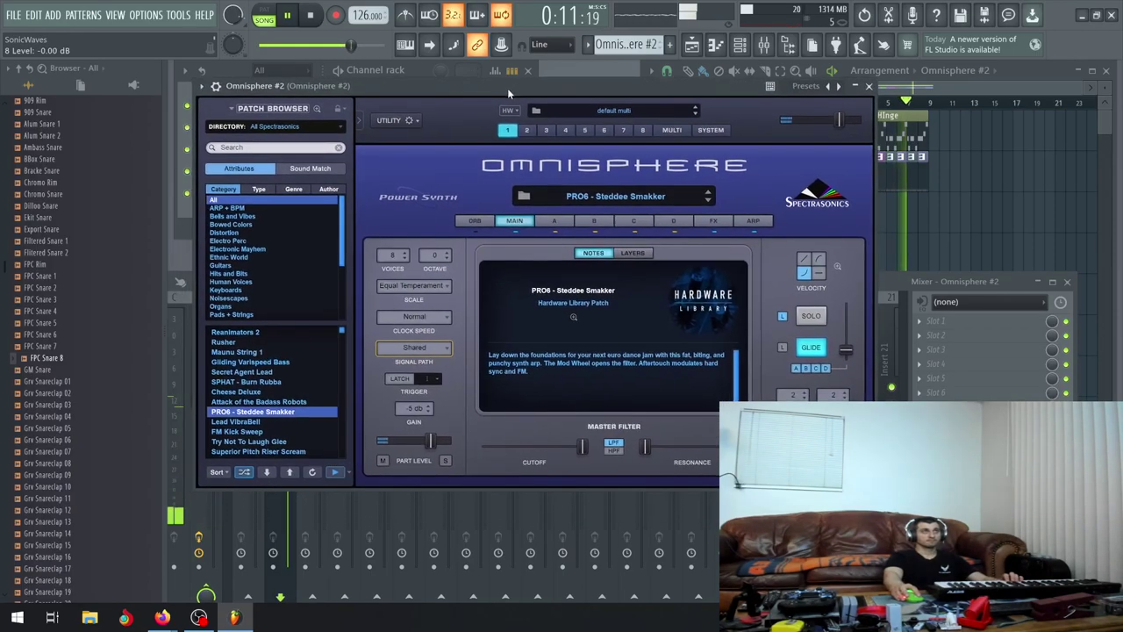
{"action": "left_click", "coordinate": [268, 472]}
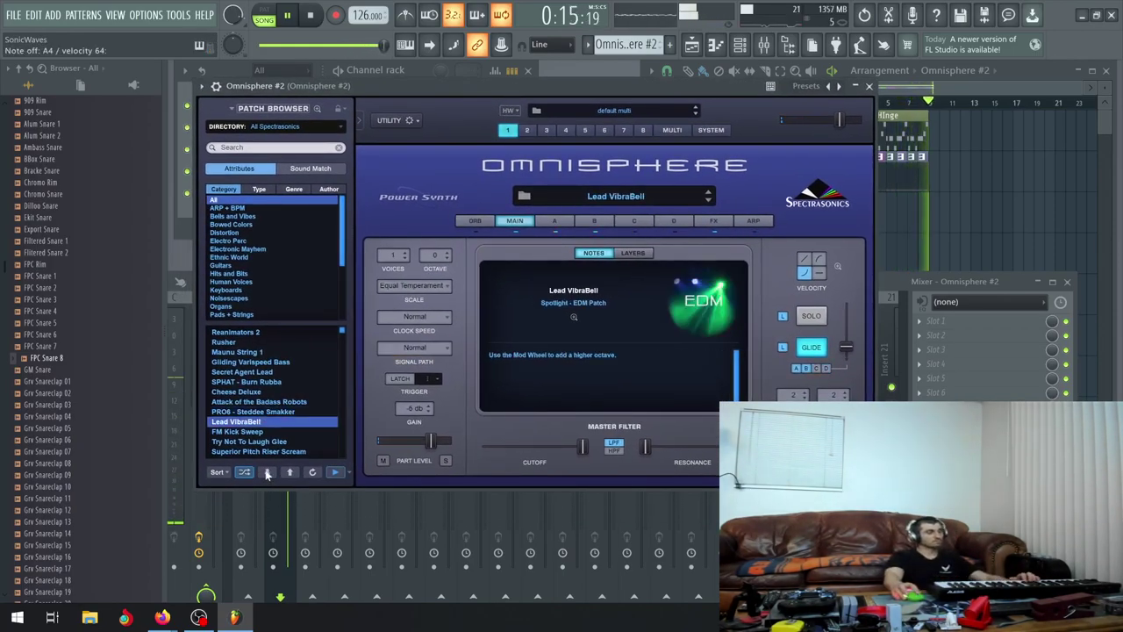
{"action": "left_click", "coordinate": [267, 472]}
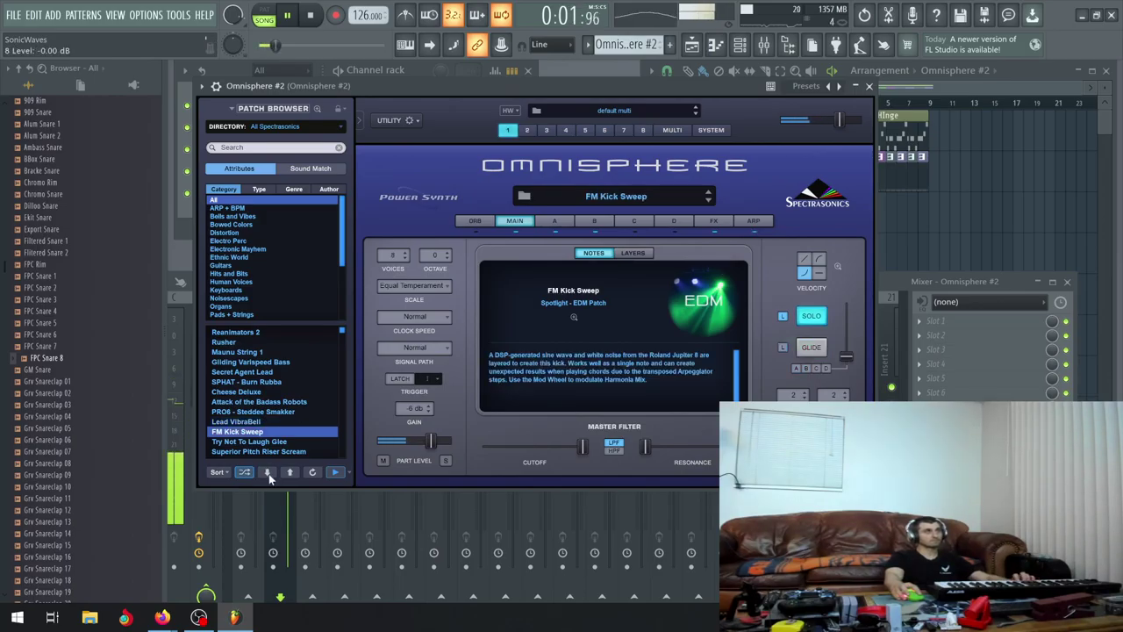
{"action": "left_click", "coordinate": [268, 472]}
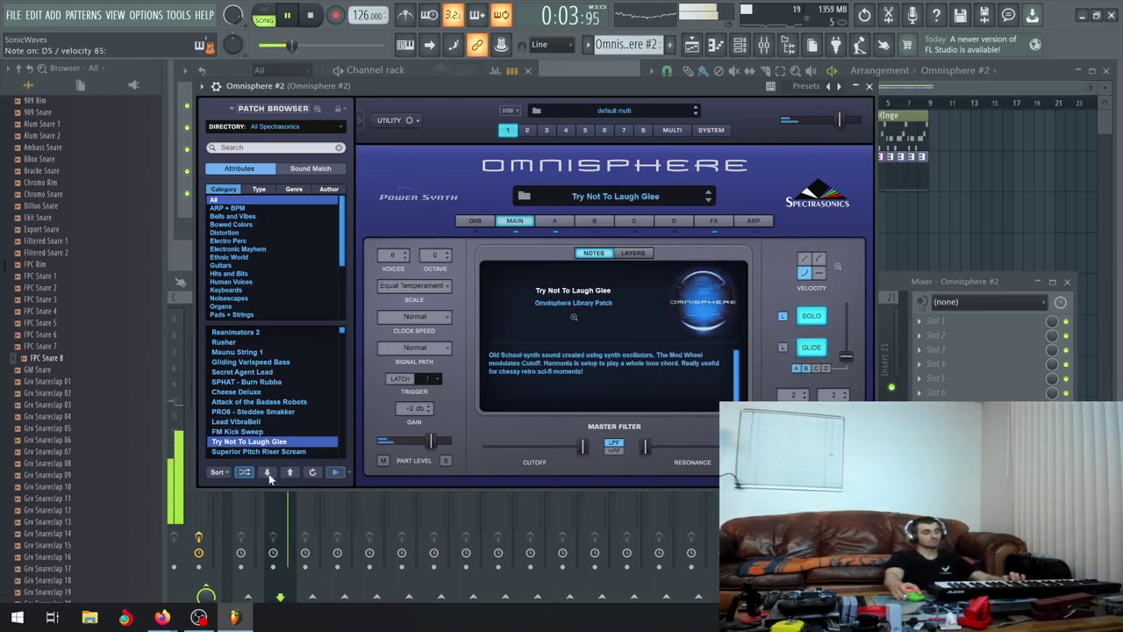
{"action": "left_click", "coordinate": [268, 472]}
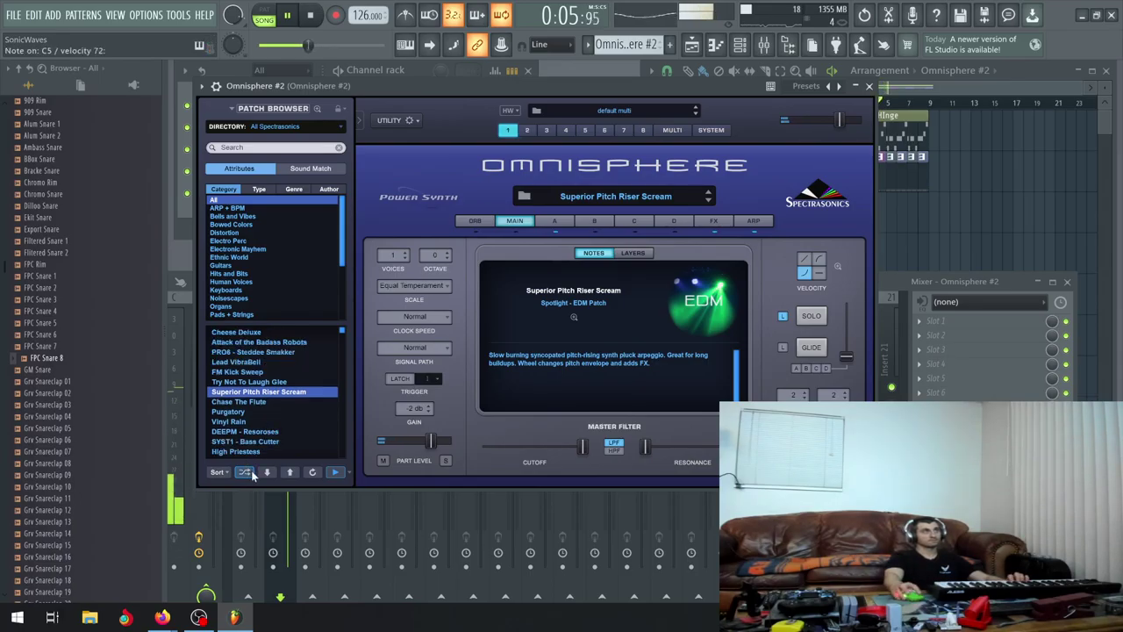
Audition the shuffled patches from Chase The Flute through High Priestess against the looping track
{"action": "left_click", "coordinate": [267, 472]}
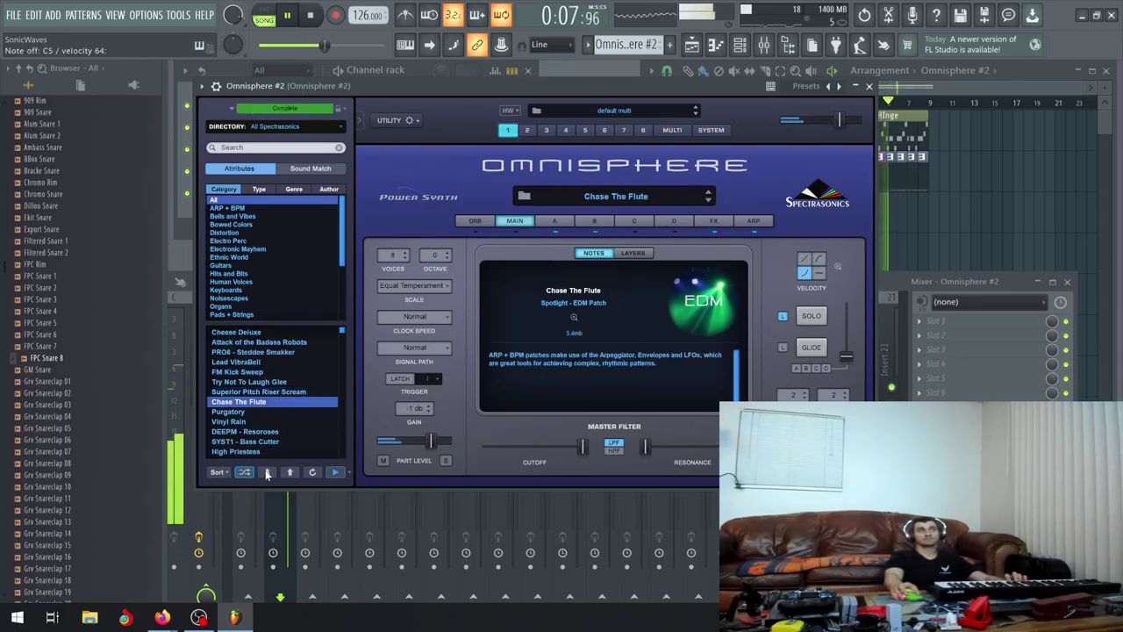
{"action": "left_click", "coordinate": [267, 473]}
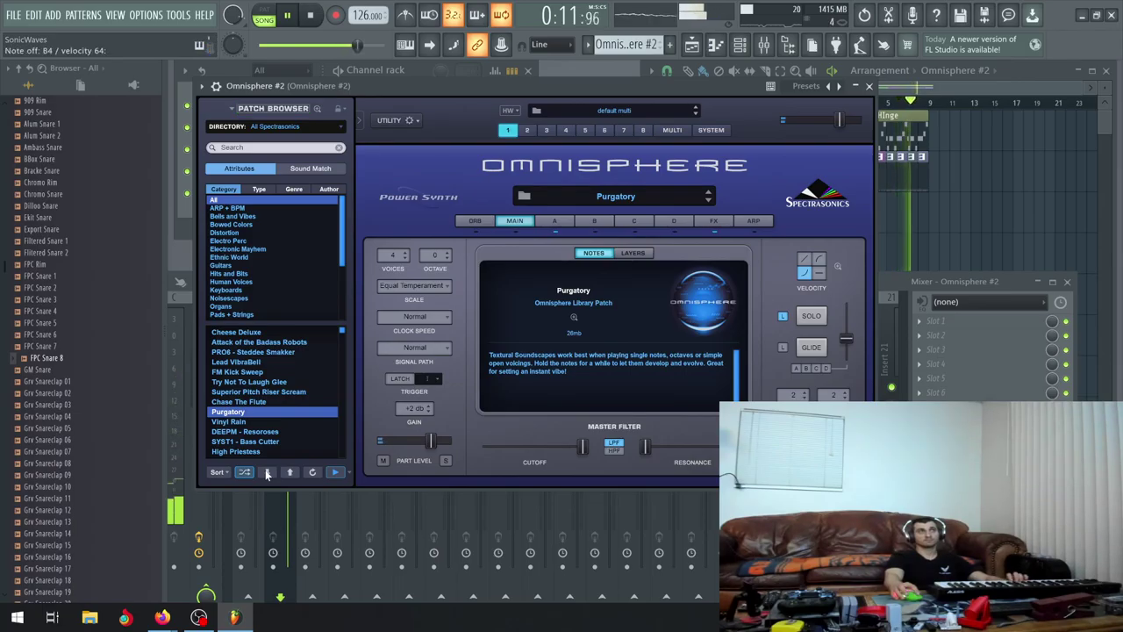
{"action": "left_click", "coordinate": [268, 472]}
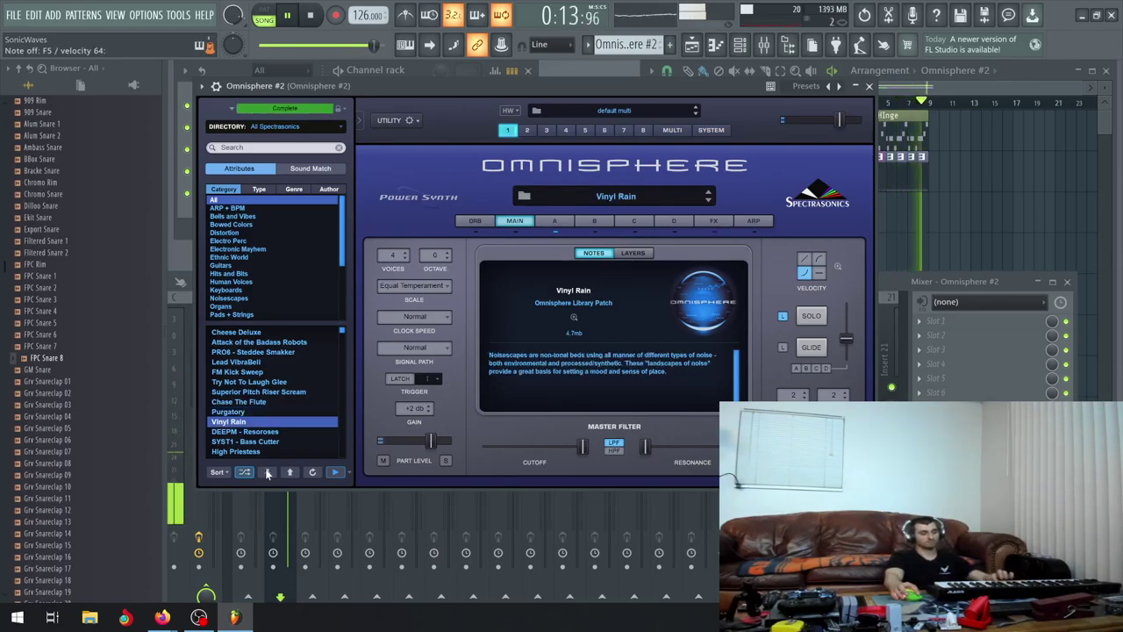
{"action": "left_click", "coordinate": [268, 472]}
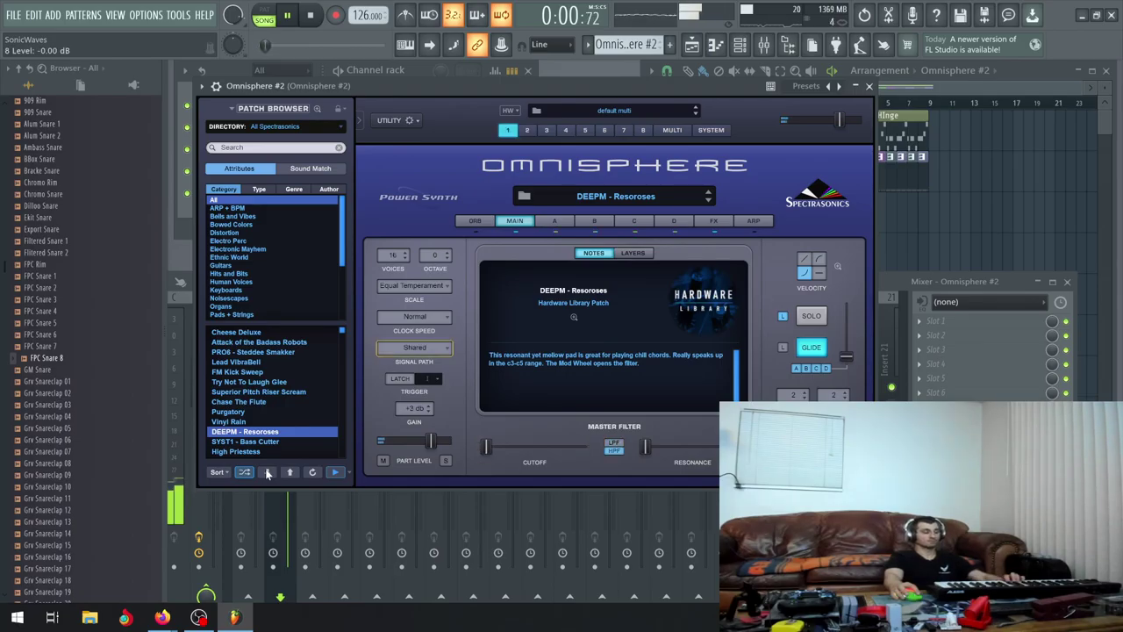
{"action": "left_click", "coordinate": [267, 472]}
{"action": "left_click", "coordinate": [267, 472]}
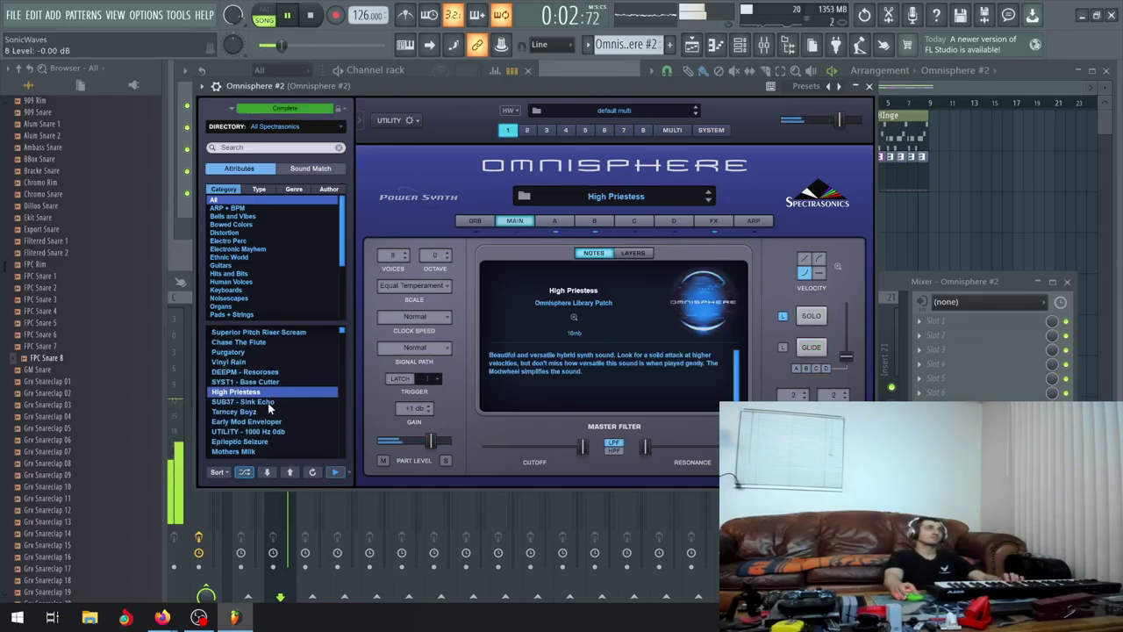
Audition the patches from SUB37 - Sink Echo through Retro Strum 2 against the looping track
{"action": "left_click", "coordinate": [268, 472]}
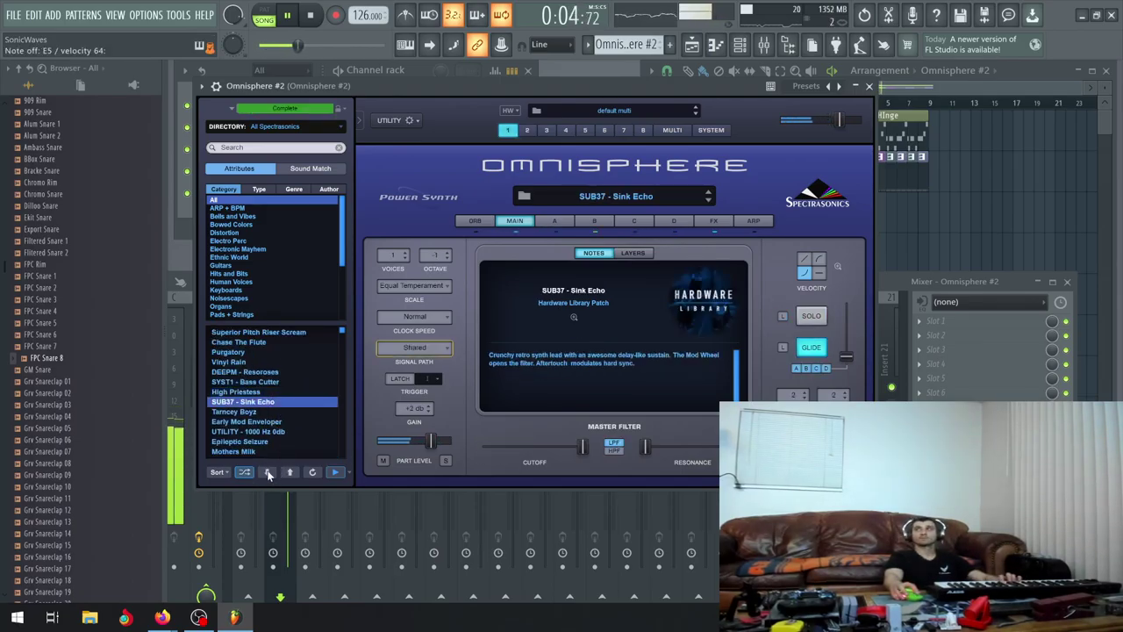
{"action": "left_click", "coordinate": [267, 472]}
{"action": "left_click", "coordinate": [268, 472]}
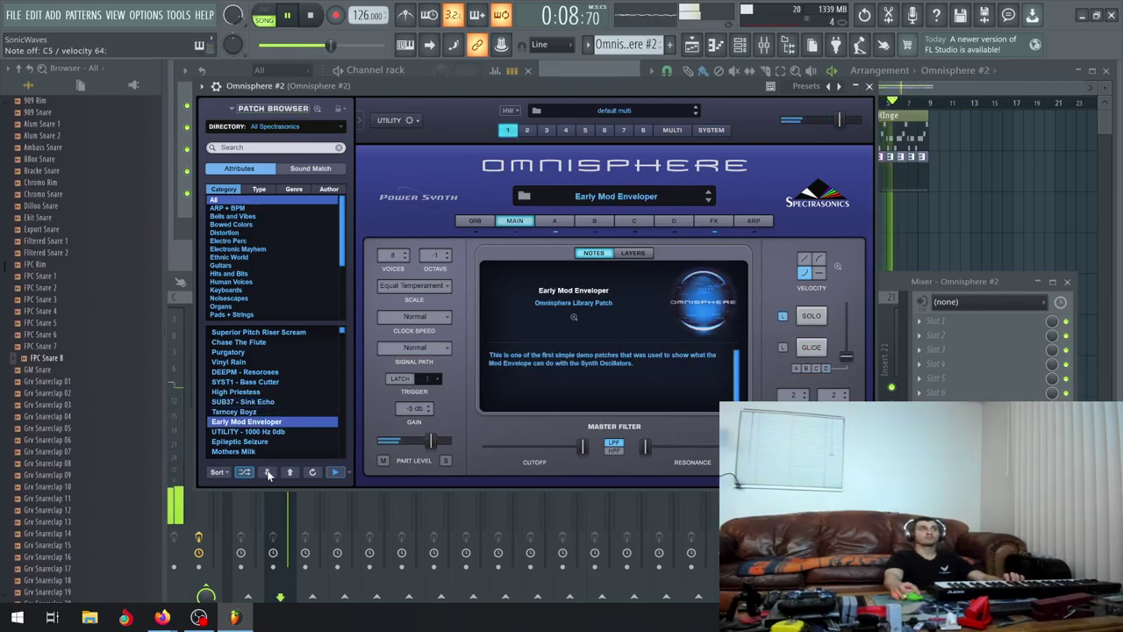
{"action": "left_click", "coordinate": [268, 473]}
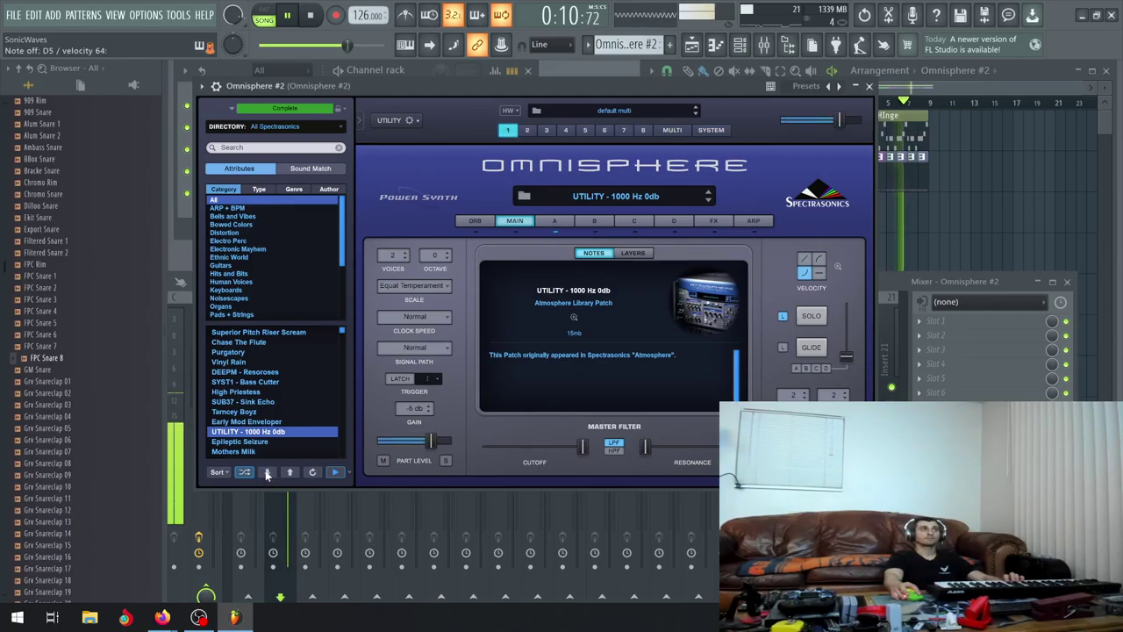
{"action": "left_click", "coordinate": [267, 472]}
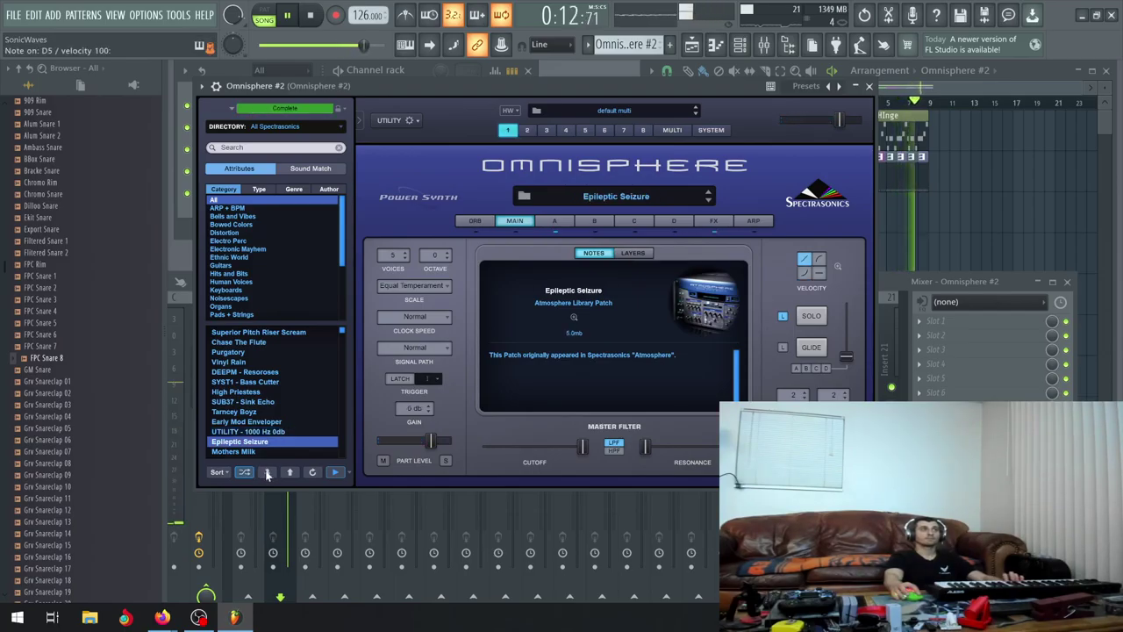
{"action": "left_click", "coordinate": [268, 472]}
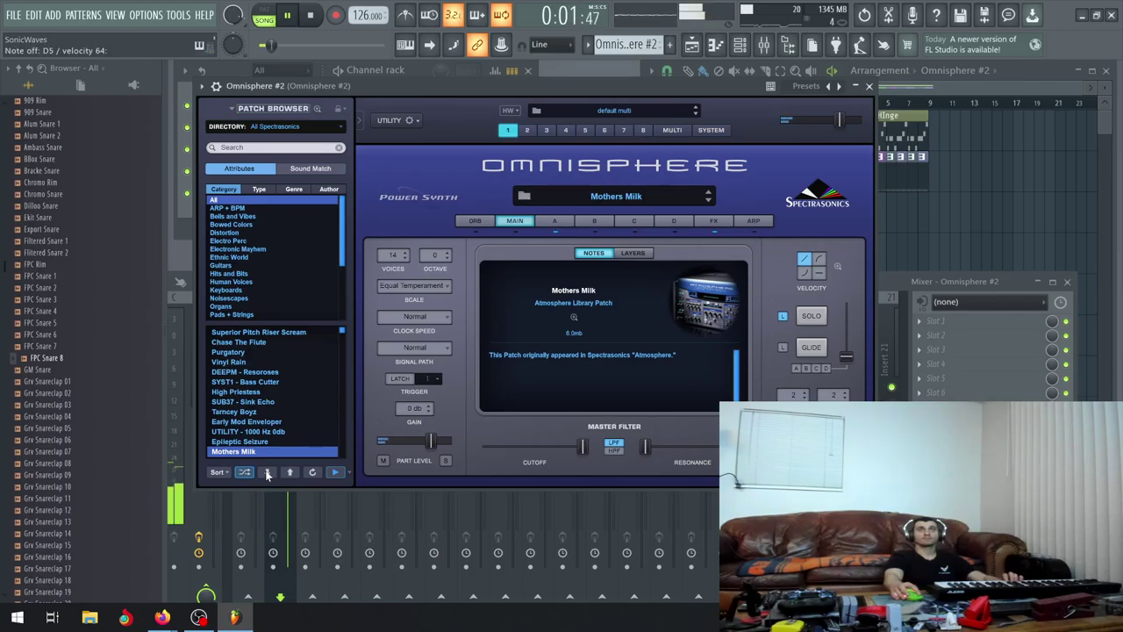
{"action": "left_click", "coordinate": [268, 472]}
{"action": "scroll", "coordinate": [270, 414], "scroll_direction": "down", "scroll_amount": 2}
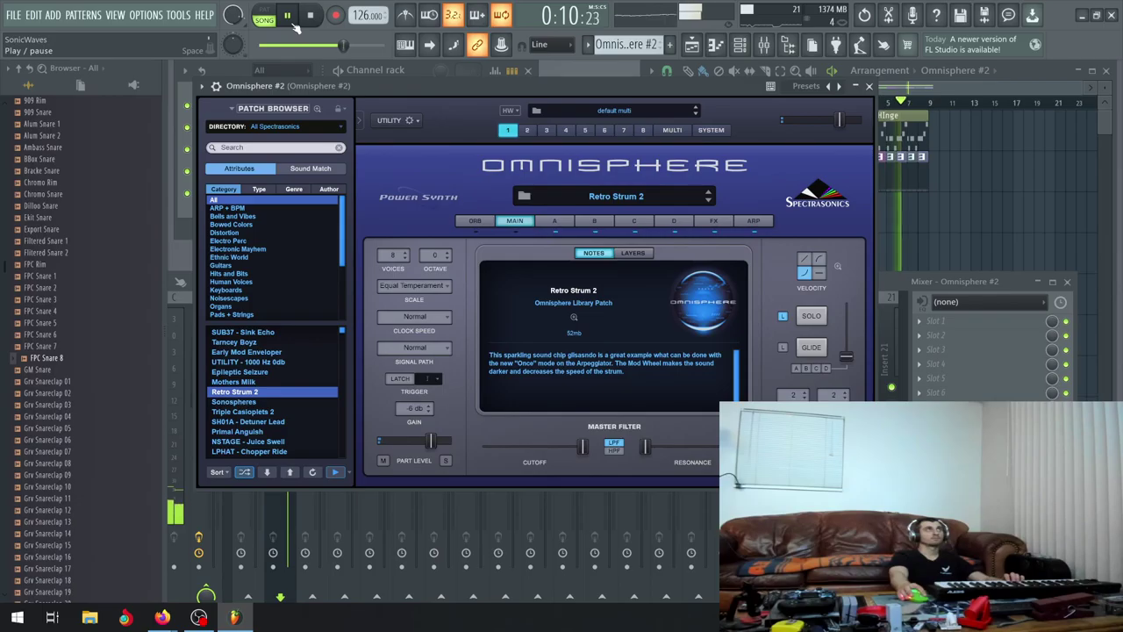
Pause the track to hear Retro Strum 2 alone, load Sonospheres and restart playback from the beginning
{"action": "left_click", "coordinate": [295, 24]}
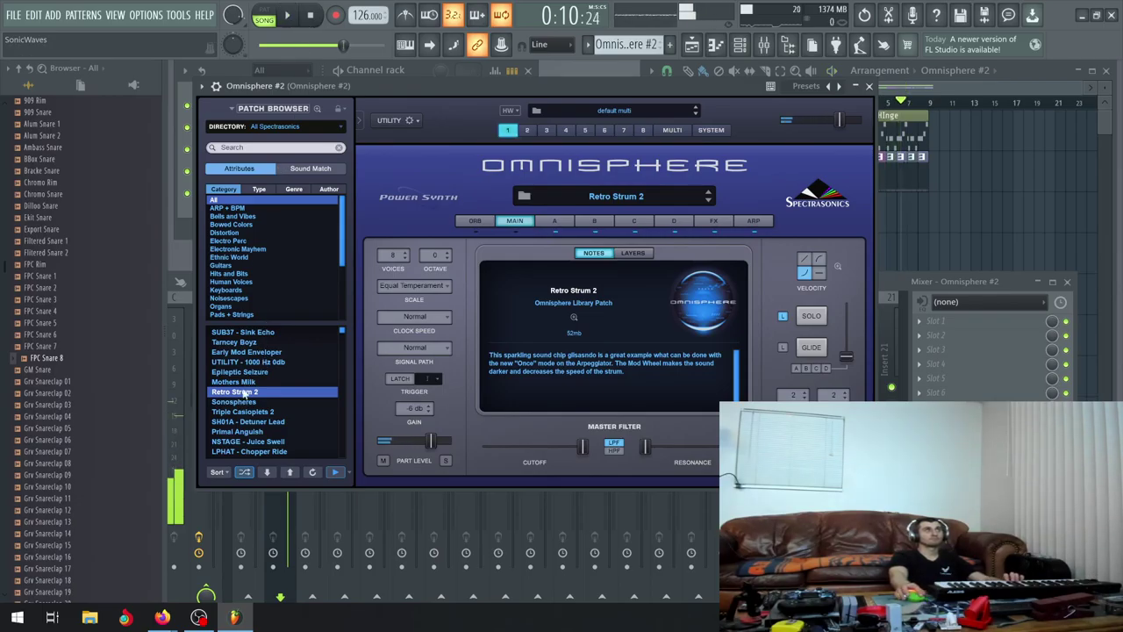
{"action": "left_click", "coordinate": [266, 472]}
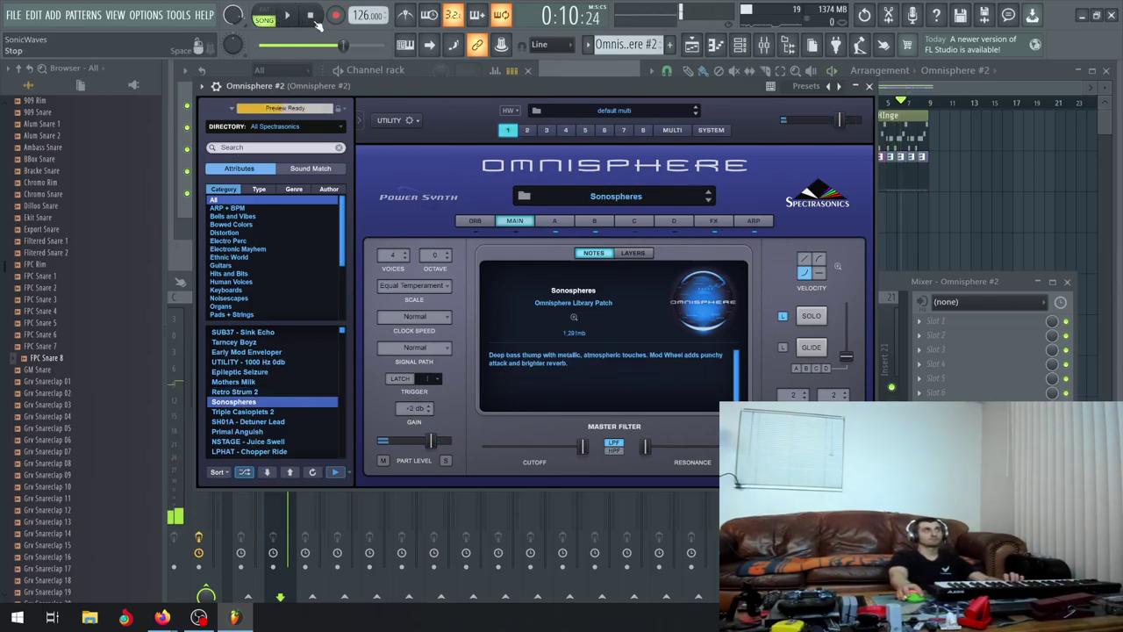
{"action": "left_click", "coordinate": [295, 23]}
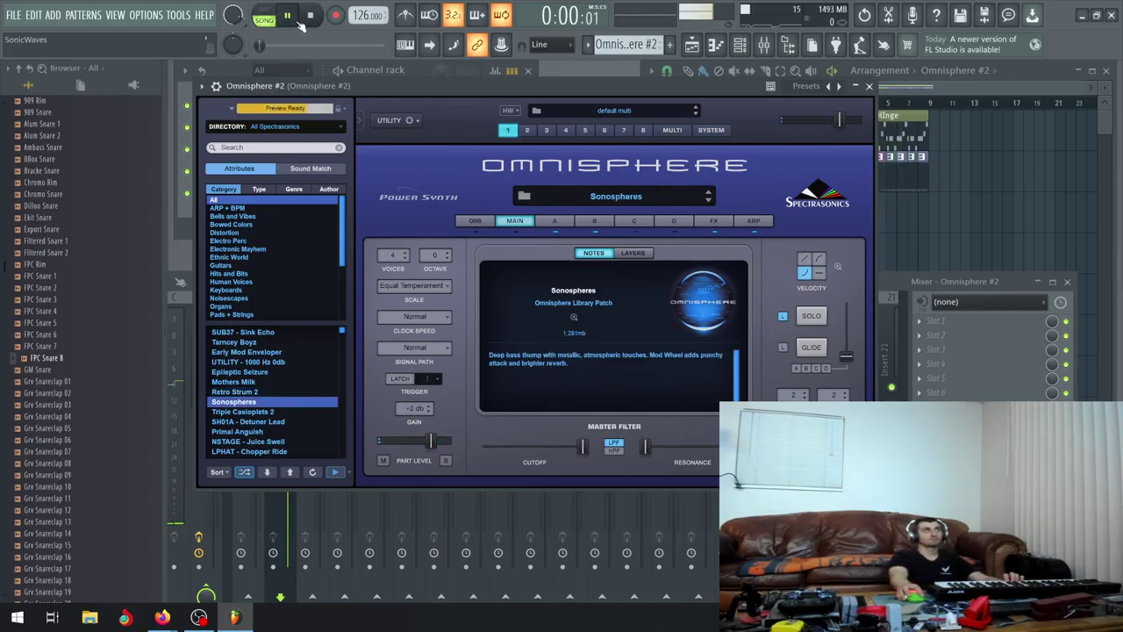
Audition the patches from Triple Casioplets 2 through Gamaunu 1 over the playing track
{"action": "left_click", "coordinate": [270, 471]}
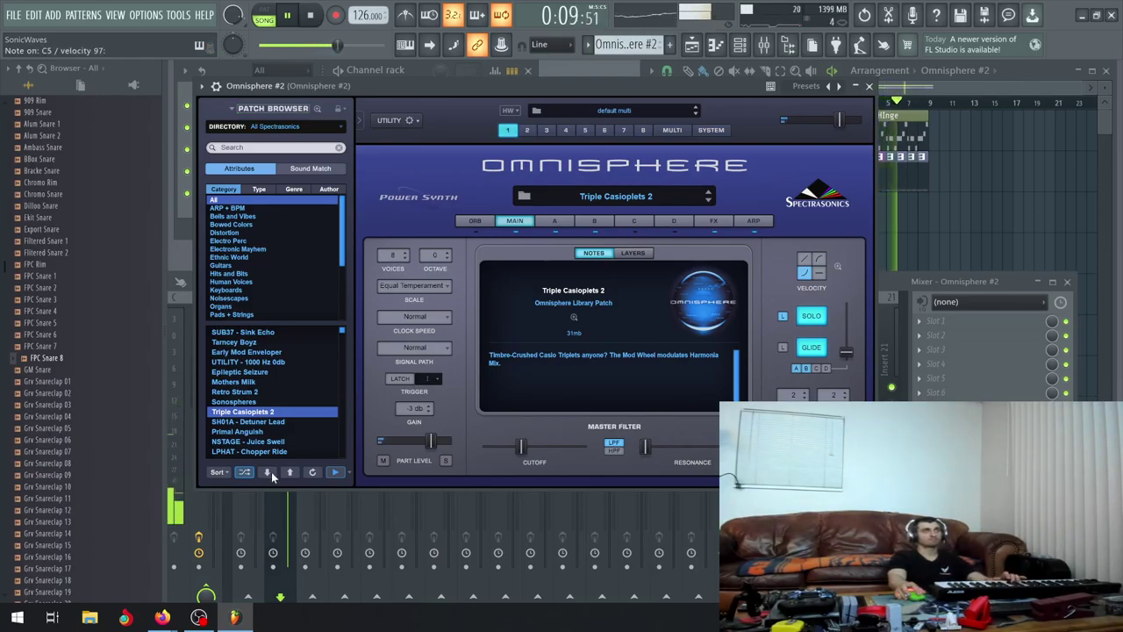
{"action": "left_click", "coordinate": [268, 472]}
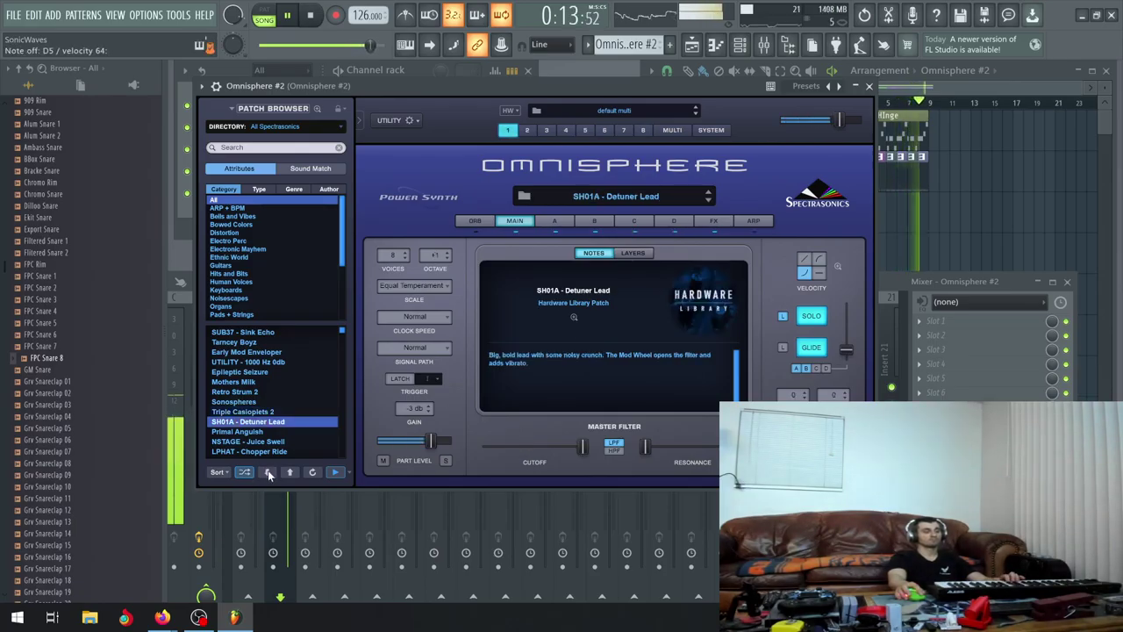
{"action": "left_click", "coordinate": [268, 471]}
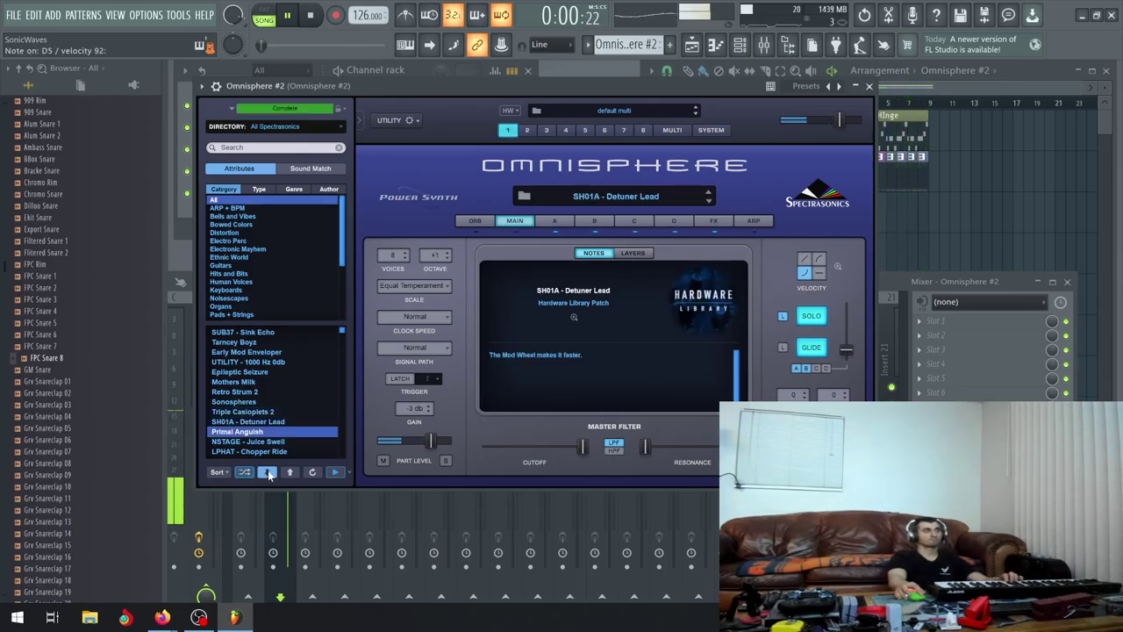
{"action": "left_click", "coordinate": [269, 471]}
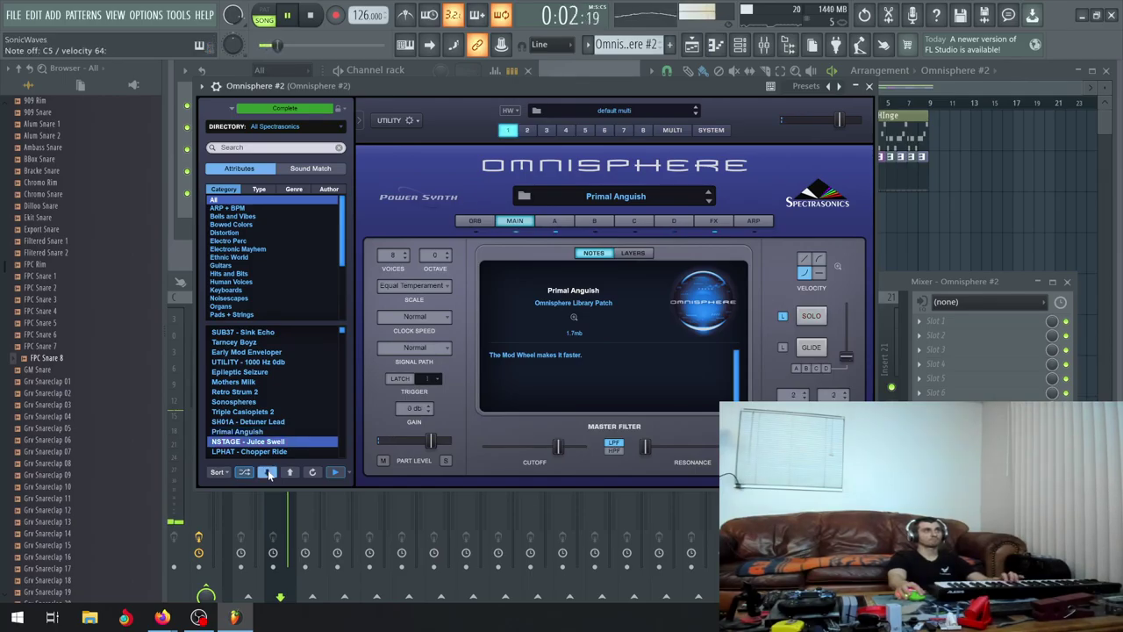
{"action": "scroll", "coordinate": [266, 424], "scroll_direction": "down", "scroll_amount": 1}
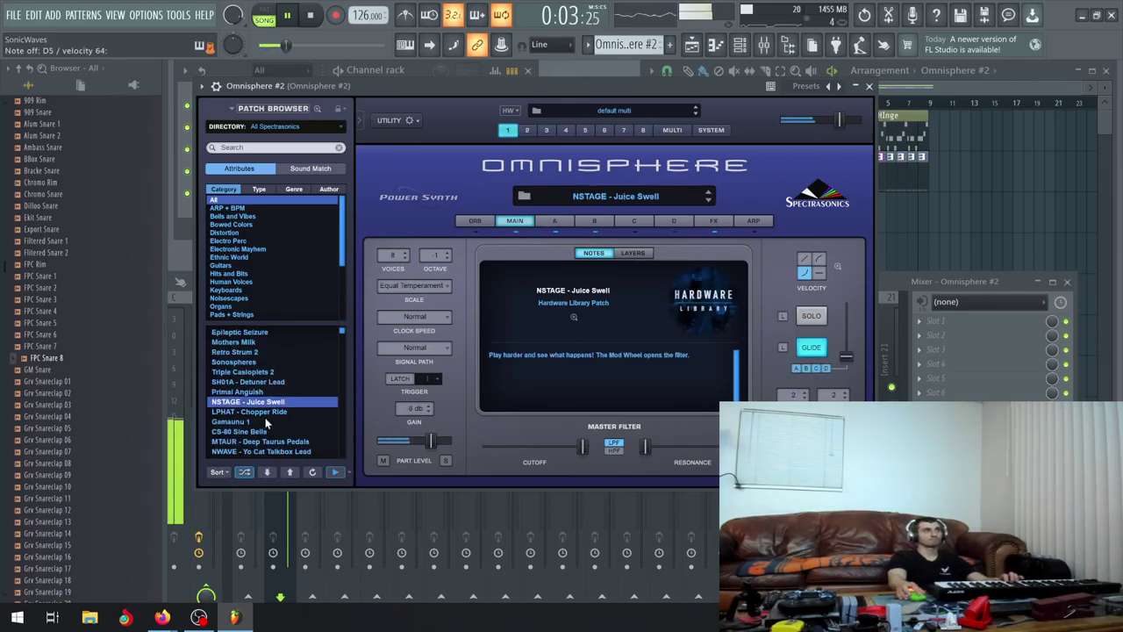
{"action": "left_click", "coordinate": [266, 471]}
{"action": "left_click", "coordinate": [267, 472]}
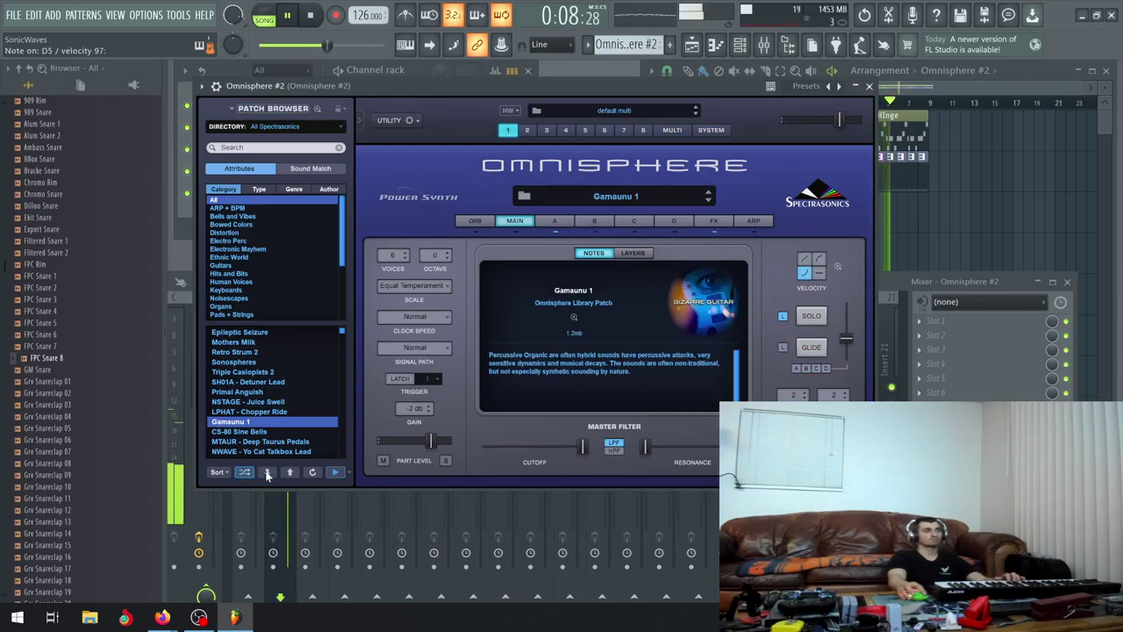
Audition the shuffled patches from CS-80 Sine Bells through Filled with the Holy Spirit against the playing track
{"action": "left_click", "coordinate": [267, 473]}
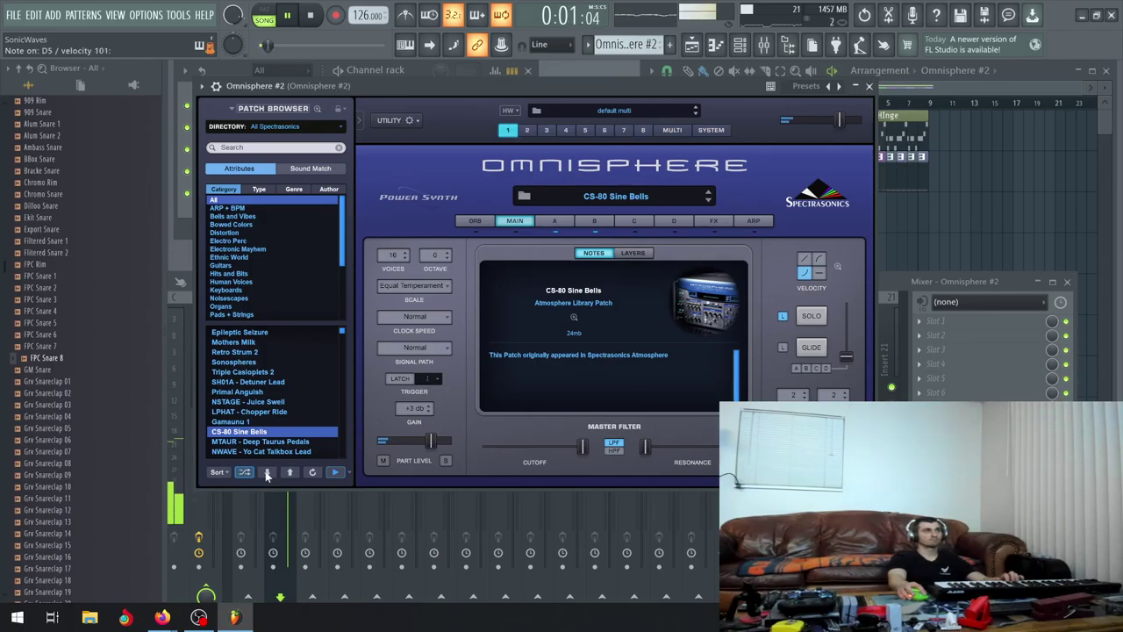
{"action": "left_click", "coordinate": [268, 473]}
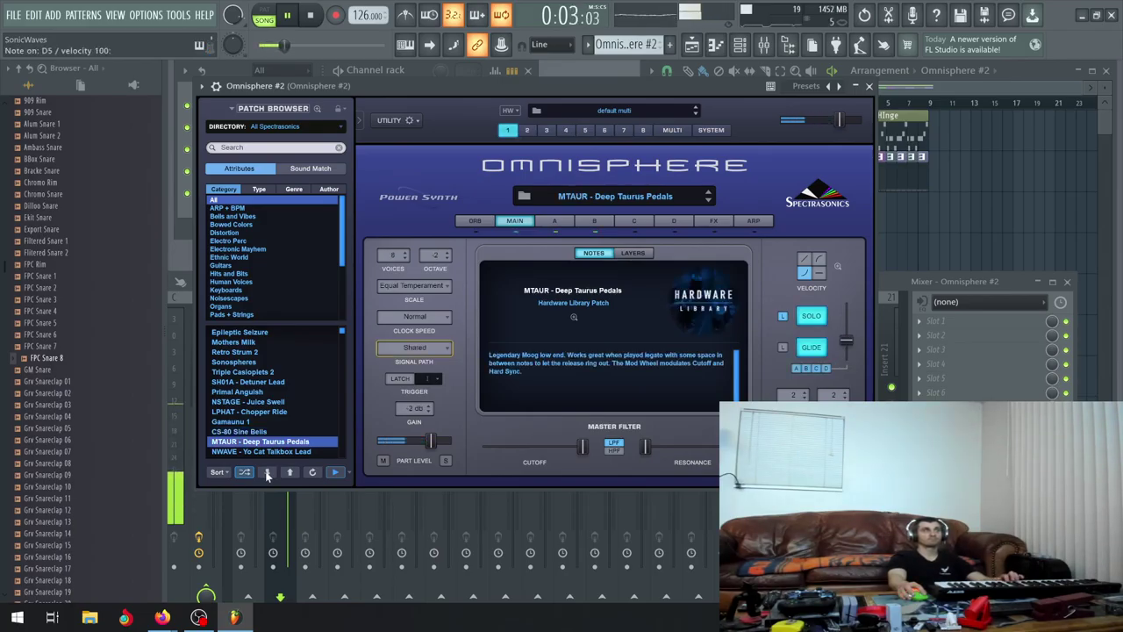
{"action": "scroll", "coordinate": [266, 446], "scroll_direction": "down", "scroll_amount": 2}
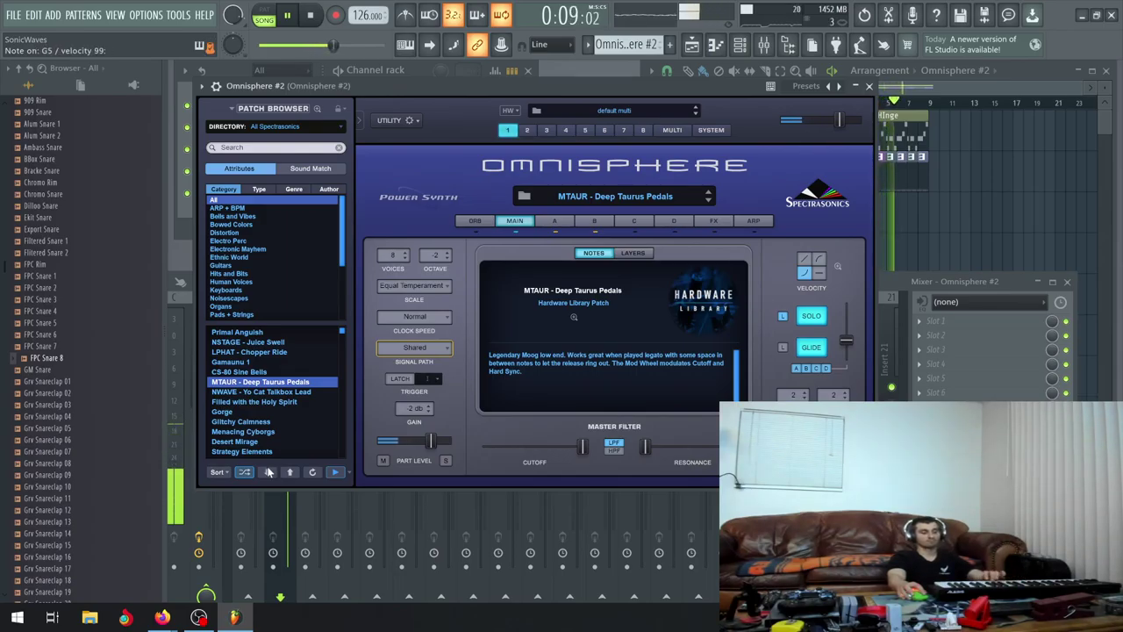
{"action": "left_click", "coordinate": [269, 472]}
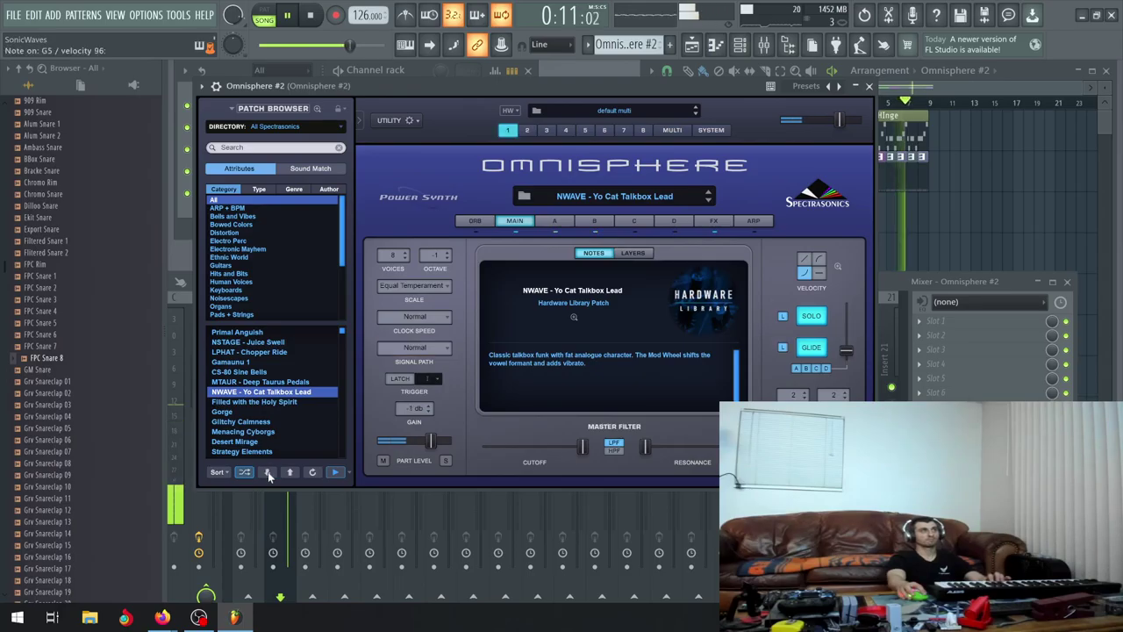
{"action": "left_click", "coordinate": [268, 472]}
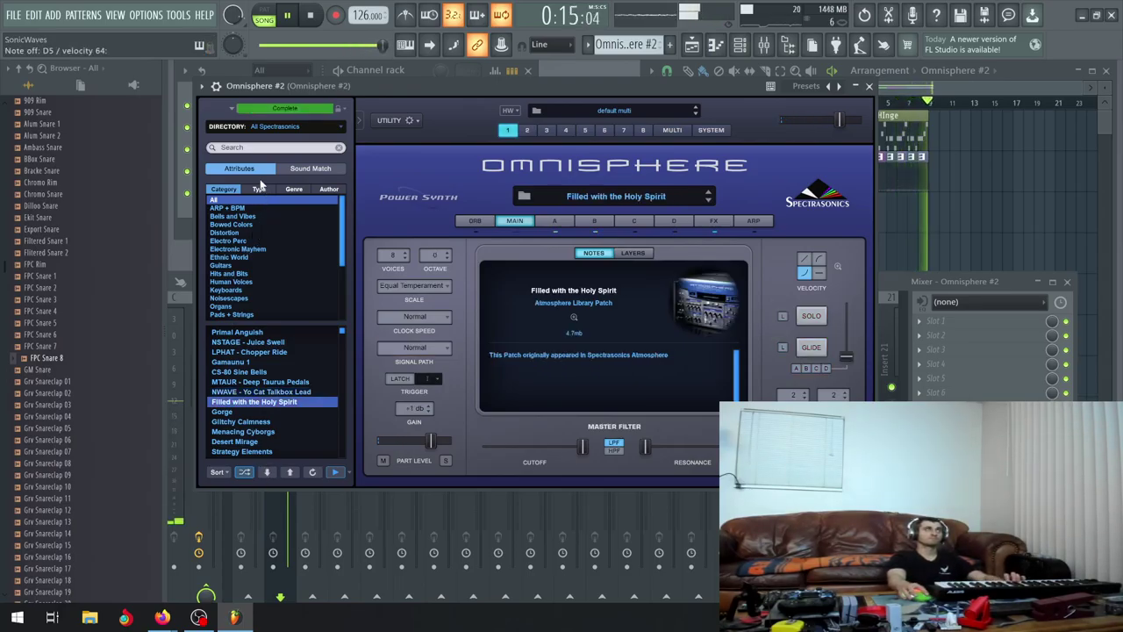
Audition the patches from Gorge through Strategy Elements on their own, without the backing track
{"action": "left_click", "coordinate": [268, 473]}
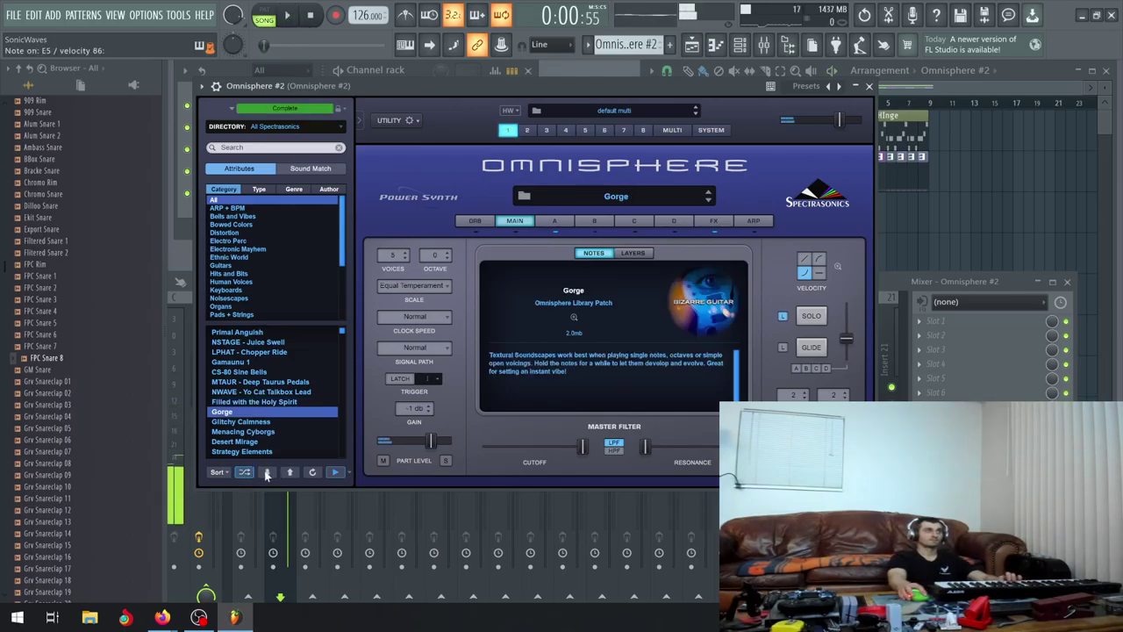
{"action": "left_click", "coordinate": [268, 473]}
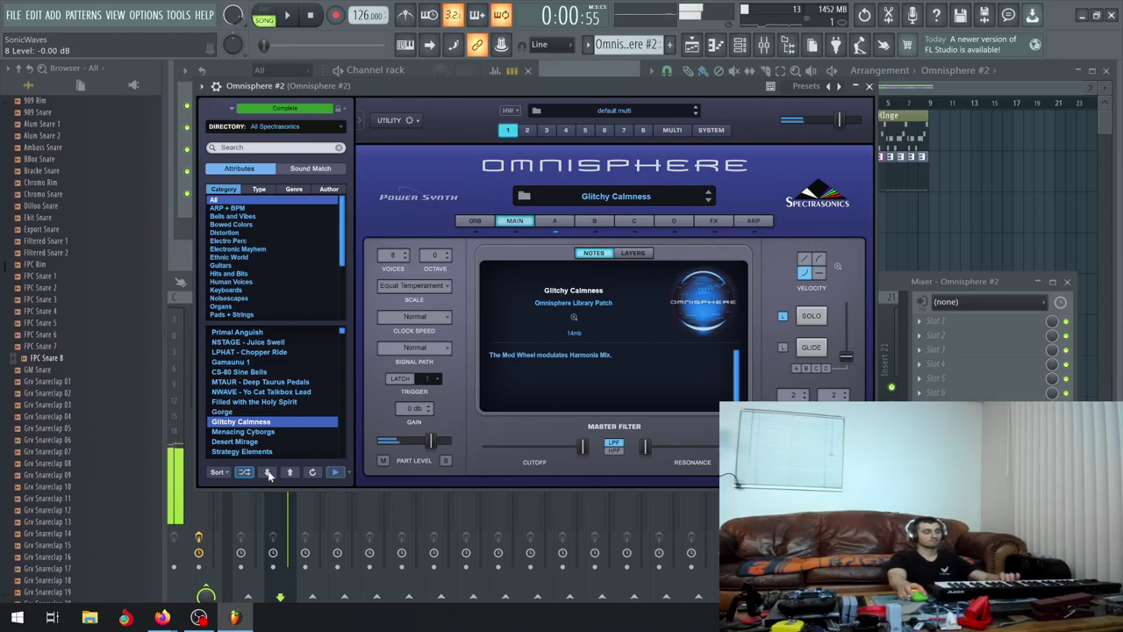
{"action": "left_click", "coordinate": [268, 473]}
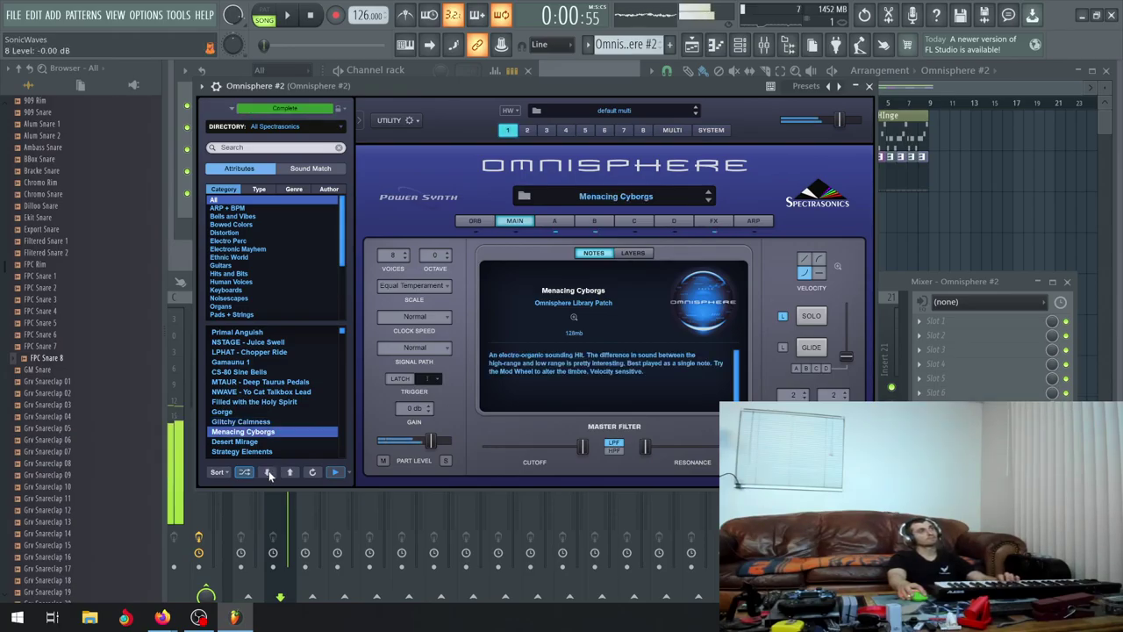
{"action": "left_click", "coordinate": [269, 473]}
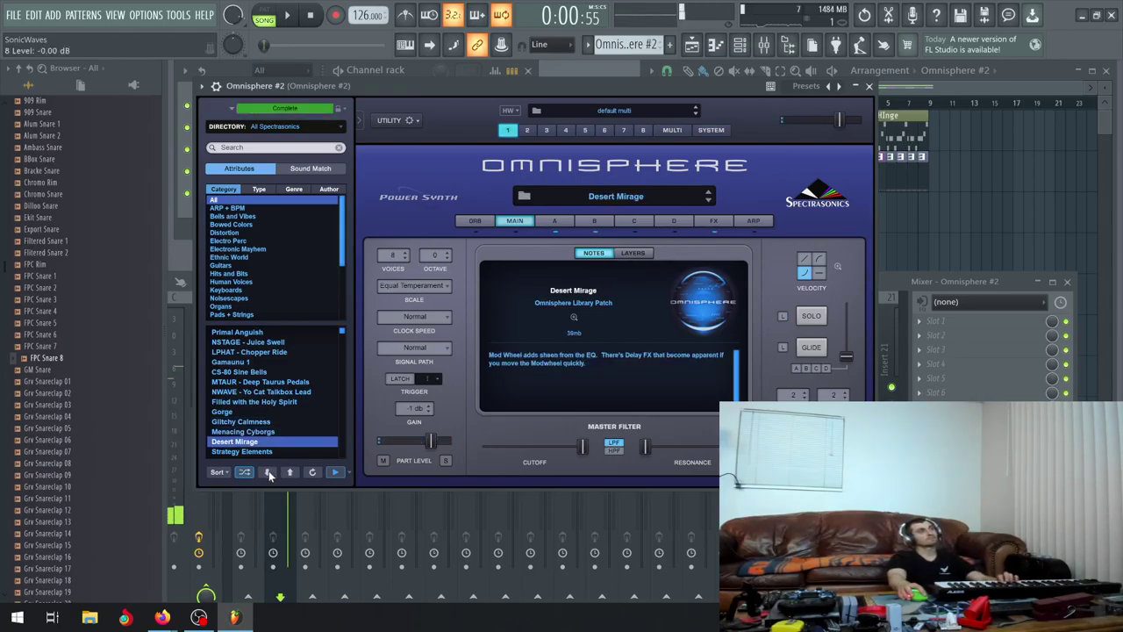
{"action": "left_click", "coordinate": [269, 473]}
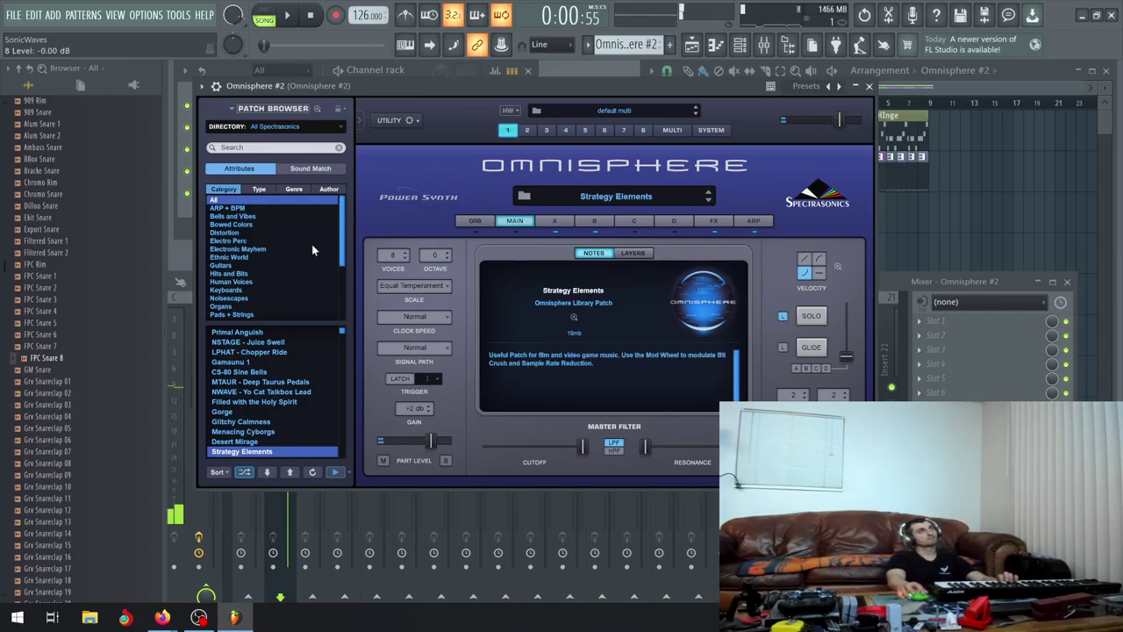
Restart the track and audition the patches from Strategy Elements through Trip Tone Blip Bass against it
{"action": "left_click", "coordinate": [290, 15]}
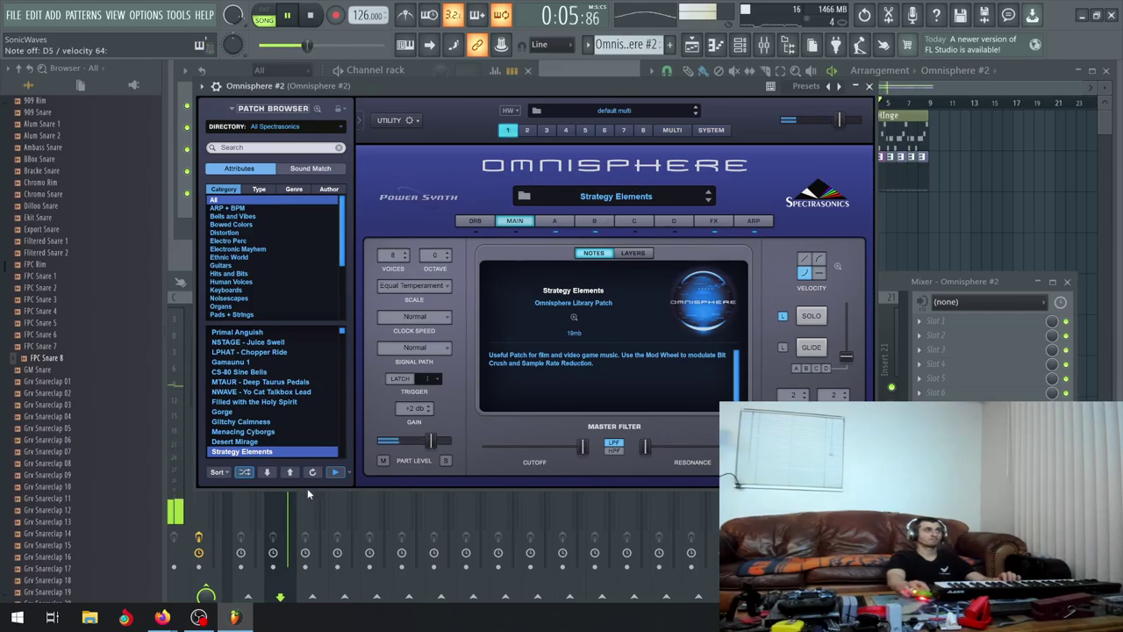
{"action": "left_click", "coordinate": [268, 472]}
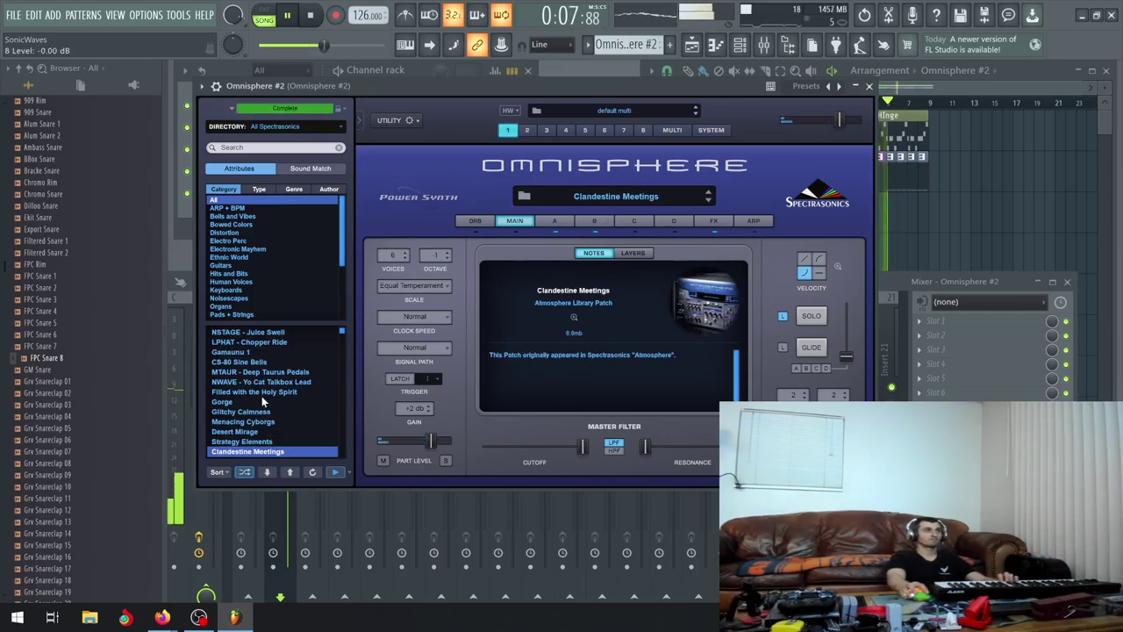
{"action": "scroll", "coordinate": [264, 386], "scroll_direction": "down", "scroll_amount": 2}
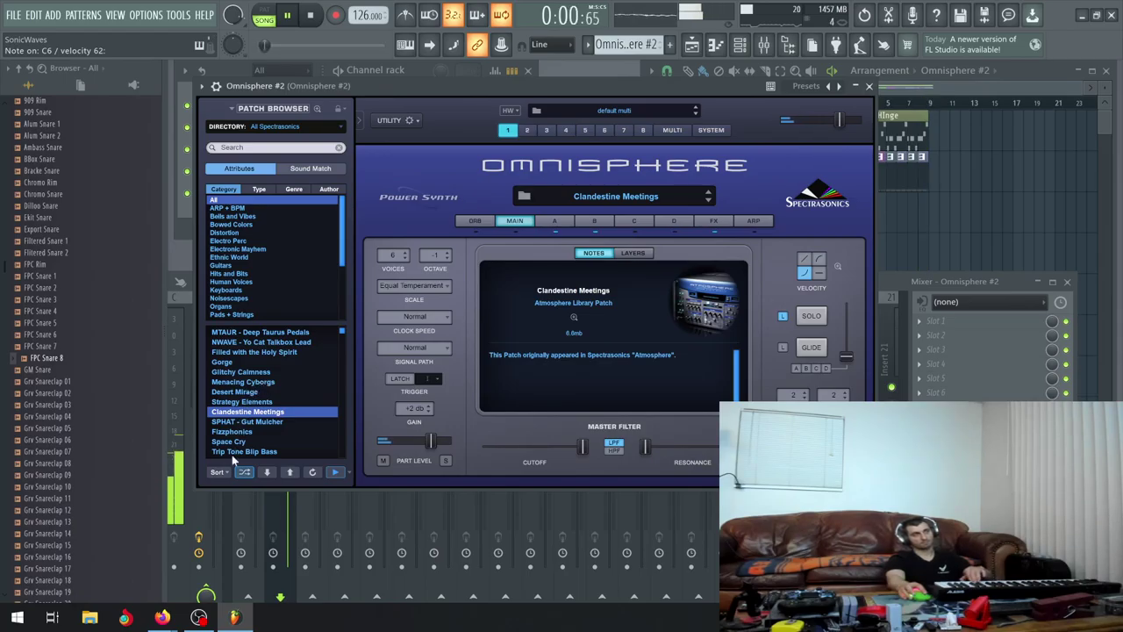
{"action": "left_click", "coordinate": [265, 471]}
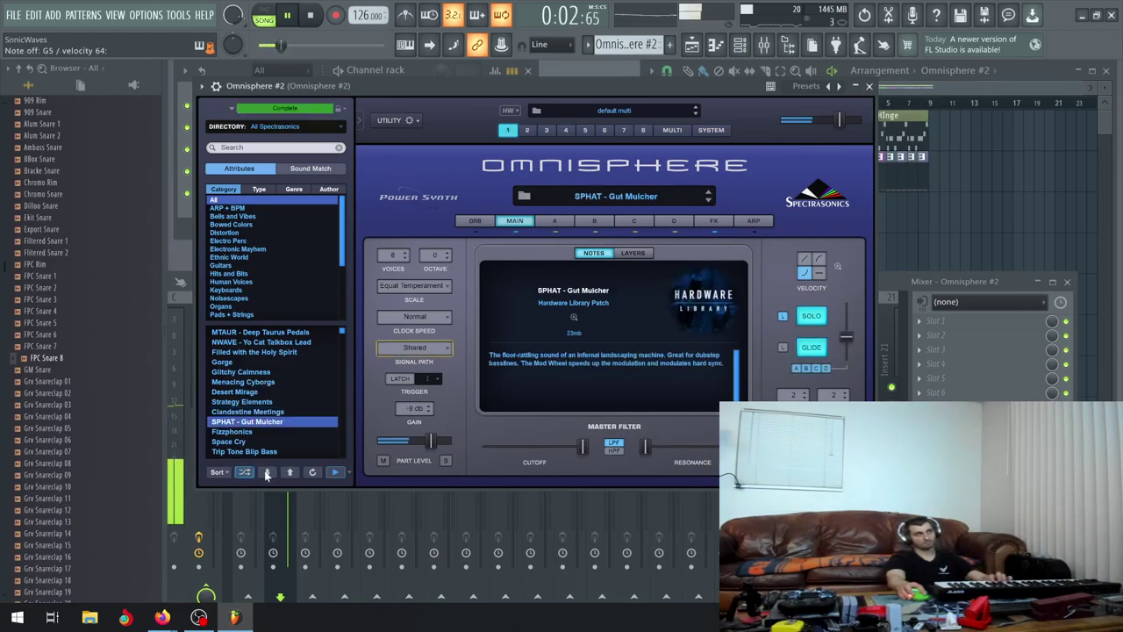
{"action": "left_click", "coordinate": [265, 472]}
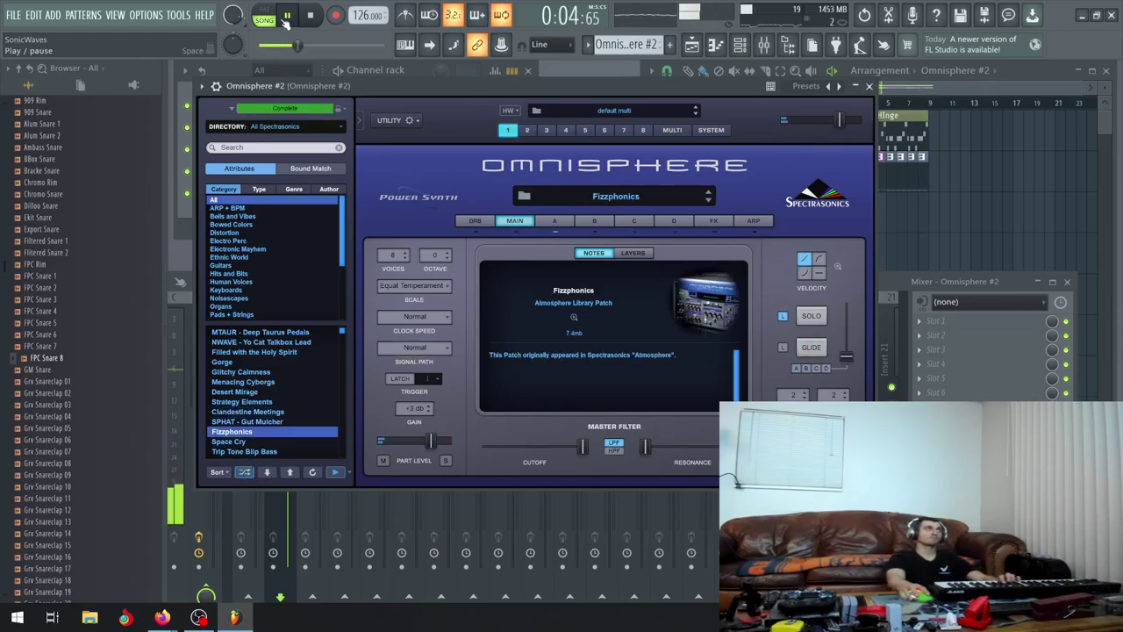
{"action": "left_click", "coordinate": [268, 472]}
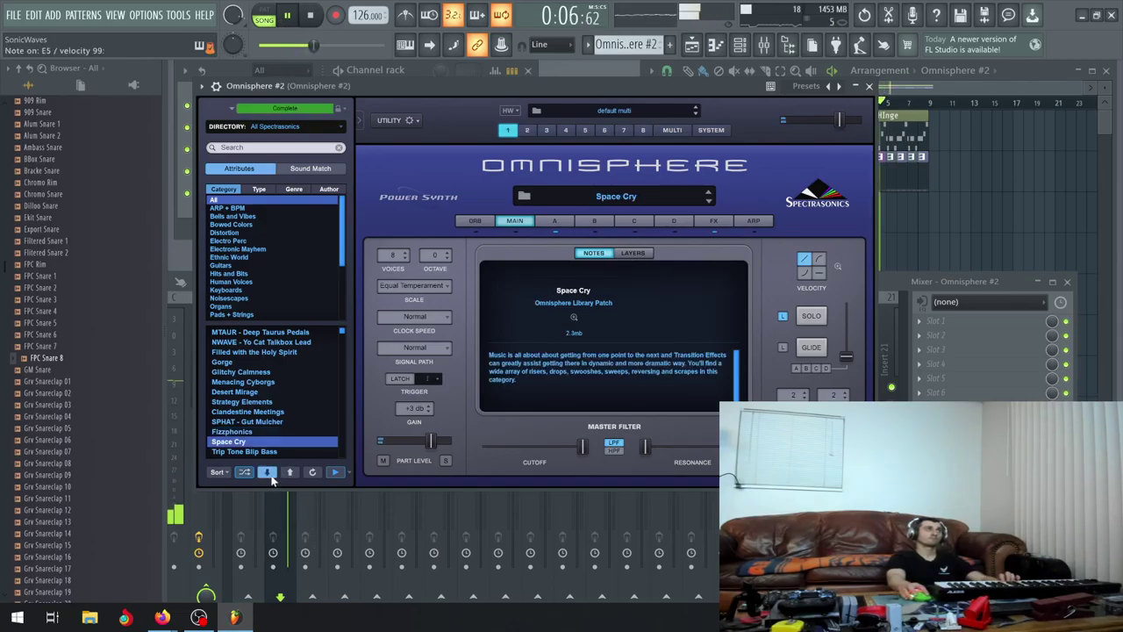
{"action": "left_click", "coordinate": [268, 472]}
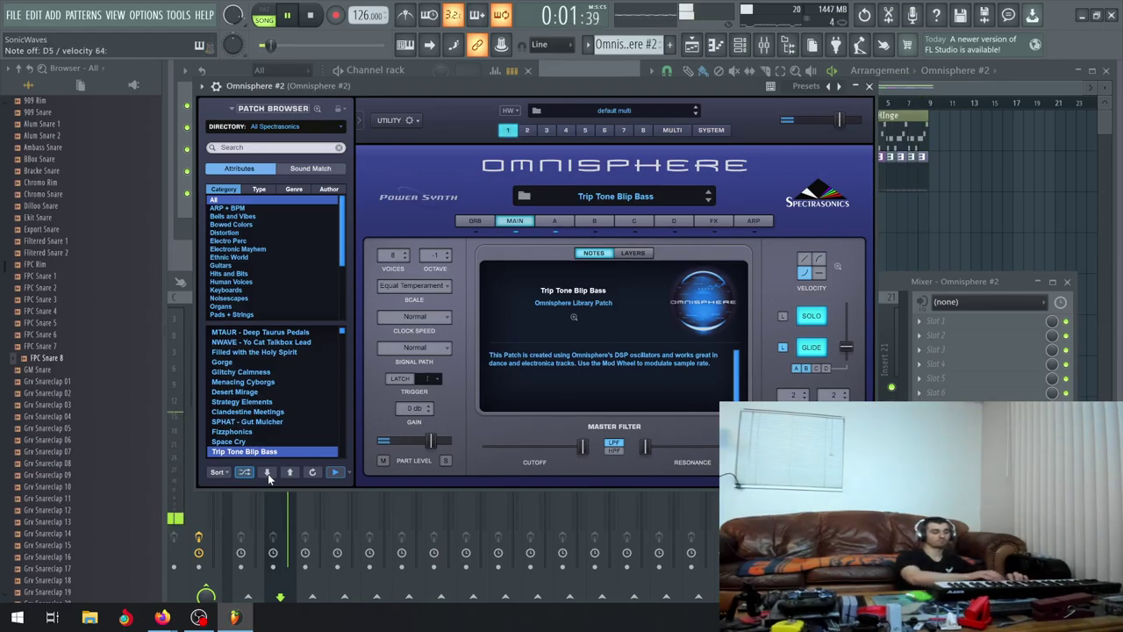
Audition the patches from Descender through Graintable Seq over the looping track
{"action": "left_click", "coordinate": [268, 473]}
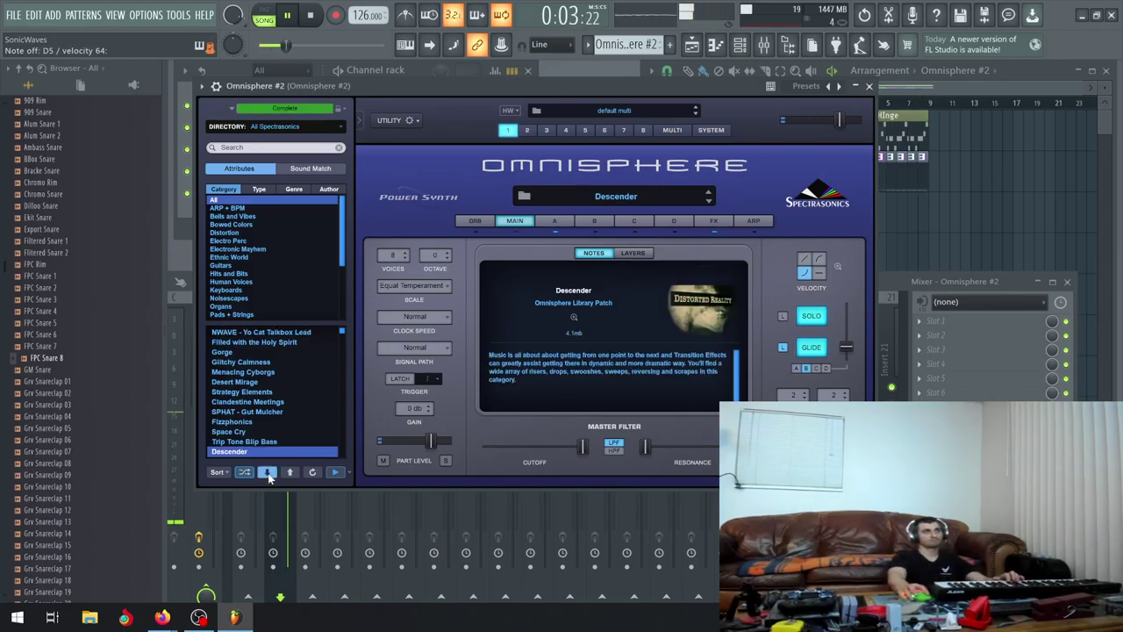
{"action": "left_click", "coordinate": [269, 473]}
{"action": "left_click", "coordinate": [268, 473]}
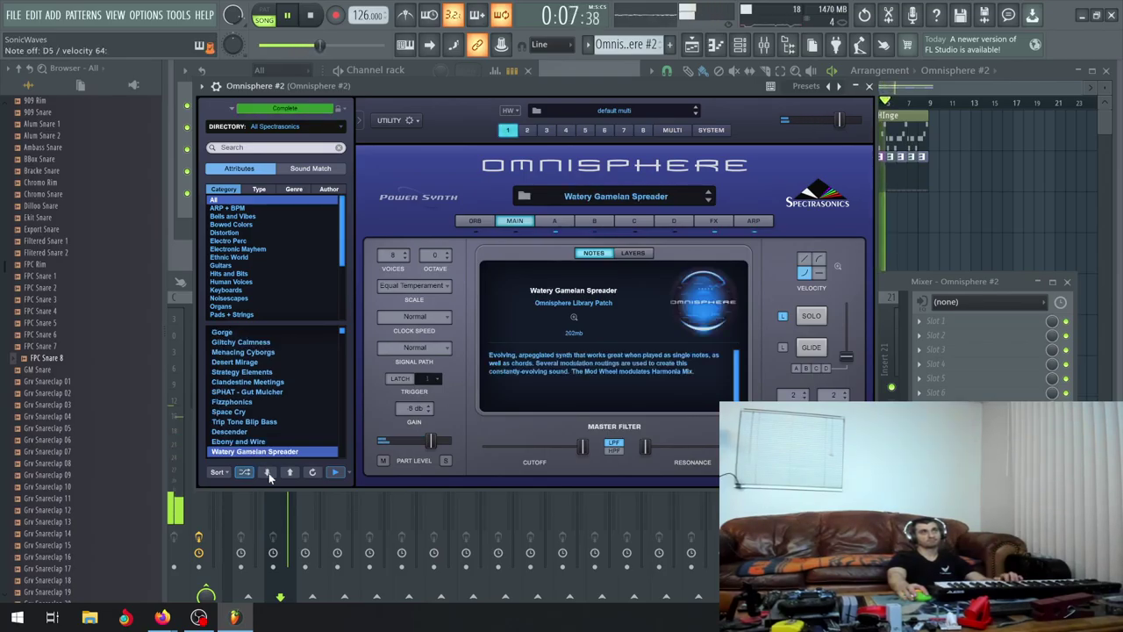
{"action": "left_click", "coordinate": [268, 473]}
{"action": "left_click", "coordinate": [268, 473]}
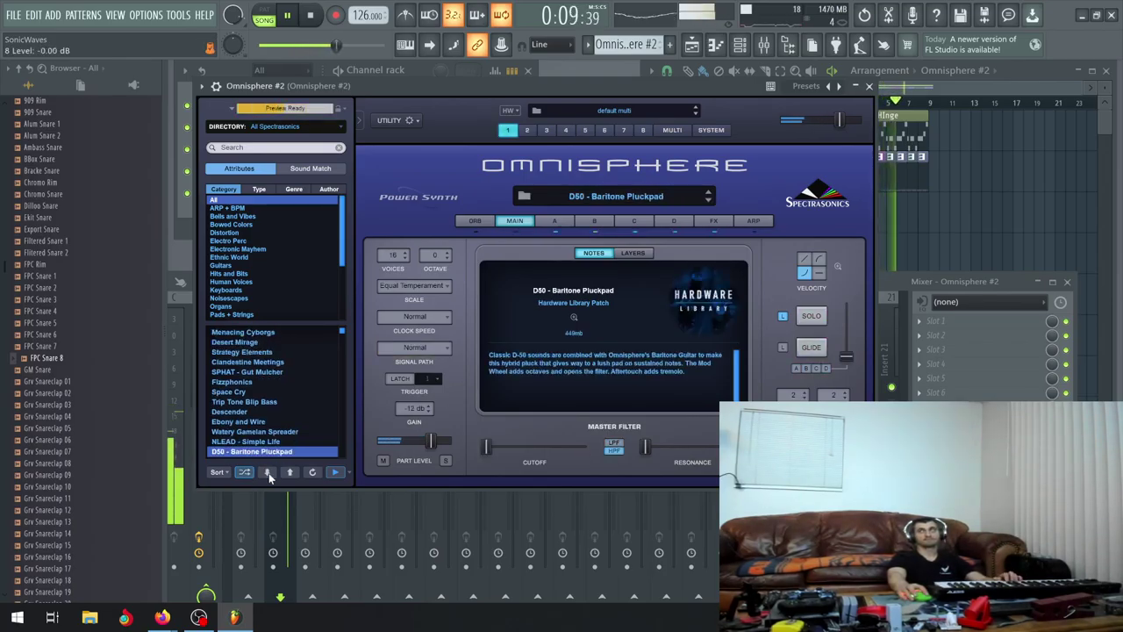
{"action": "left_click", "coordinate": [268, 473]}
{"action": "left_click", "coordinate": [269, 473]}
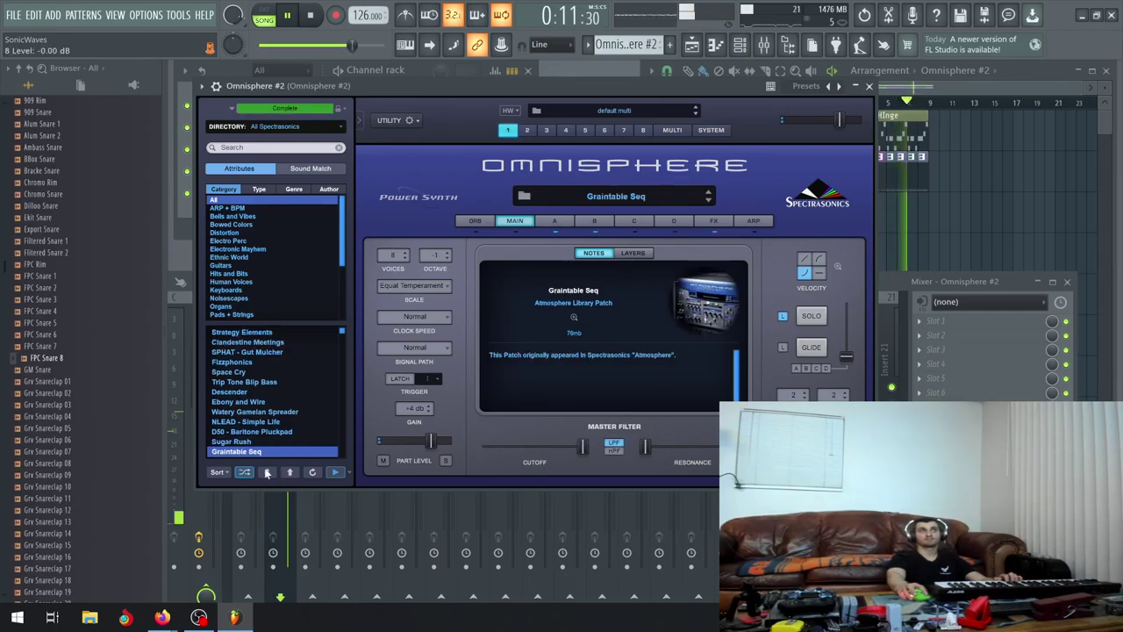
Audition the patches from Washing in the Warmth onward and load Clever Girl Melody for the second Omnisphere
{"action": "left_click", "coordinate": [269, 473]}
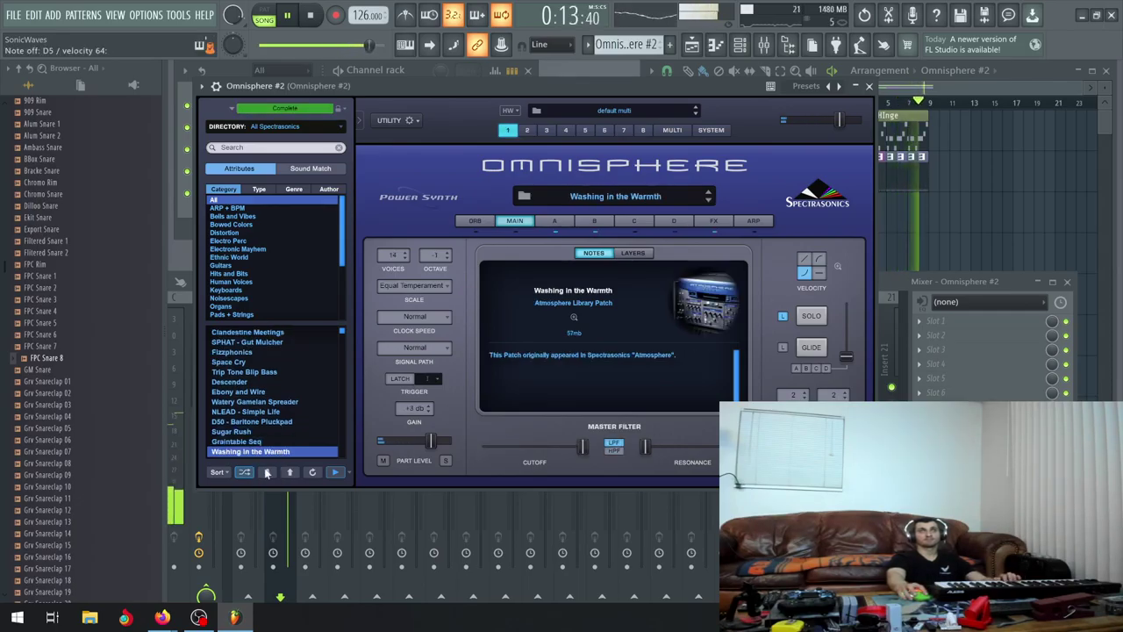
{"action": "left_click", "coordinate": [269, 473]}
{"action": "left_click", "coordinate": [268, 473]}
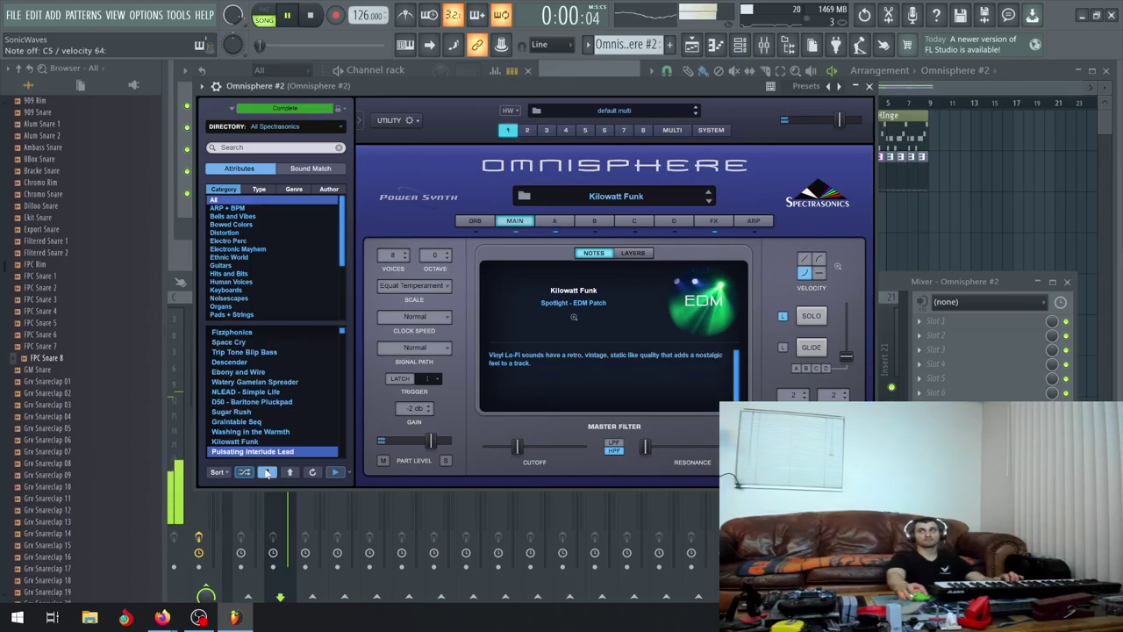
{"action": "left_click", "coordinate": [269, 473]}
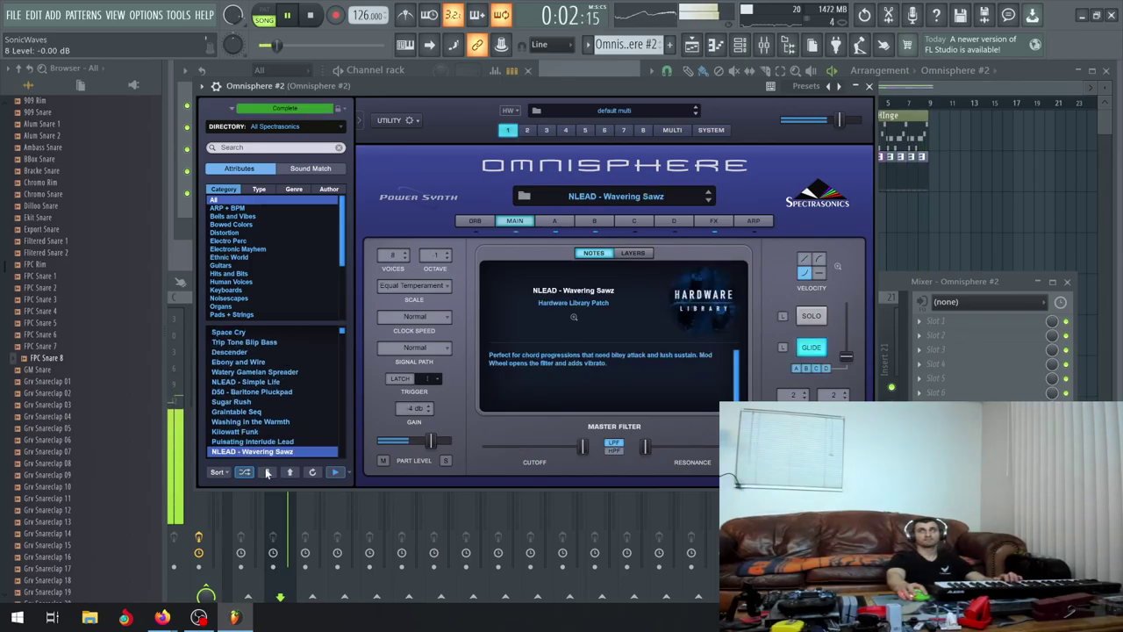
{"action": "left_click", "coordinate": [269, 473]}
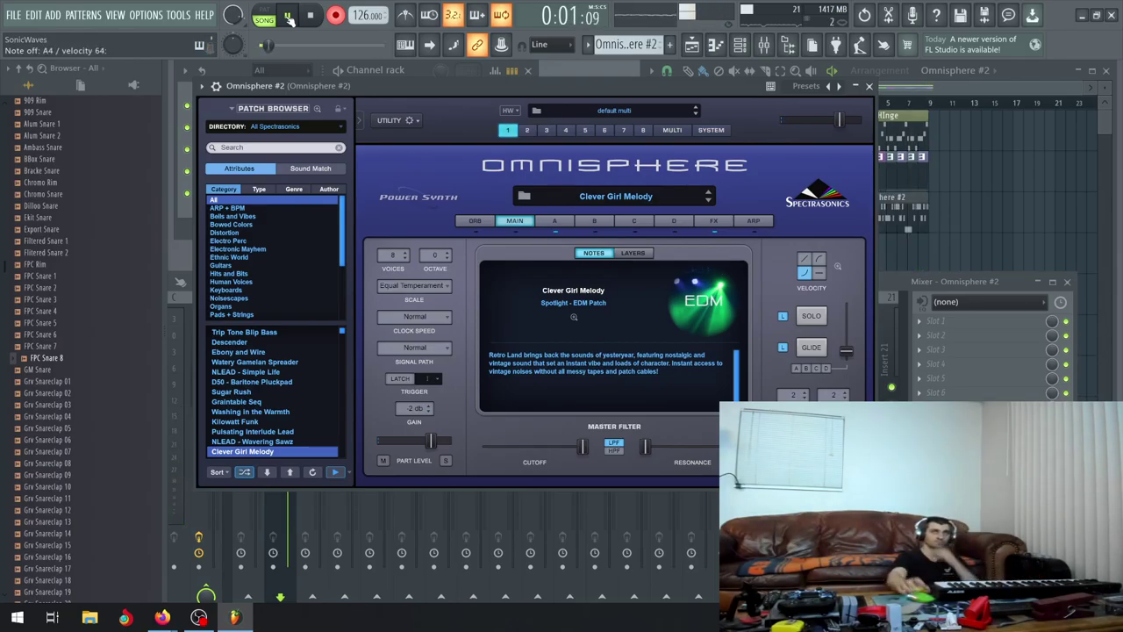
Stop playback, close the instrument window and quantize the recorded Omnisphere #2 notes in the piano roll
{"action": "left_click", "coordinate": [869, 88]}
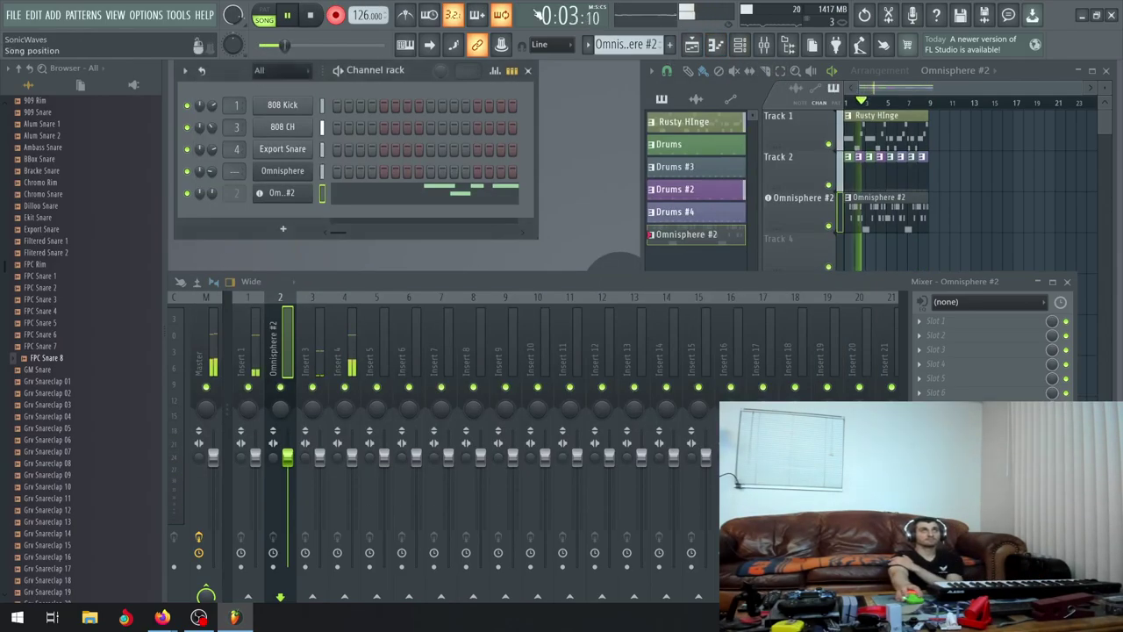
{"action": "key", "text": "space"}
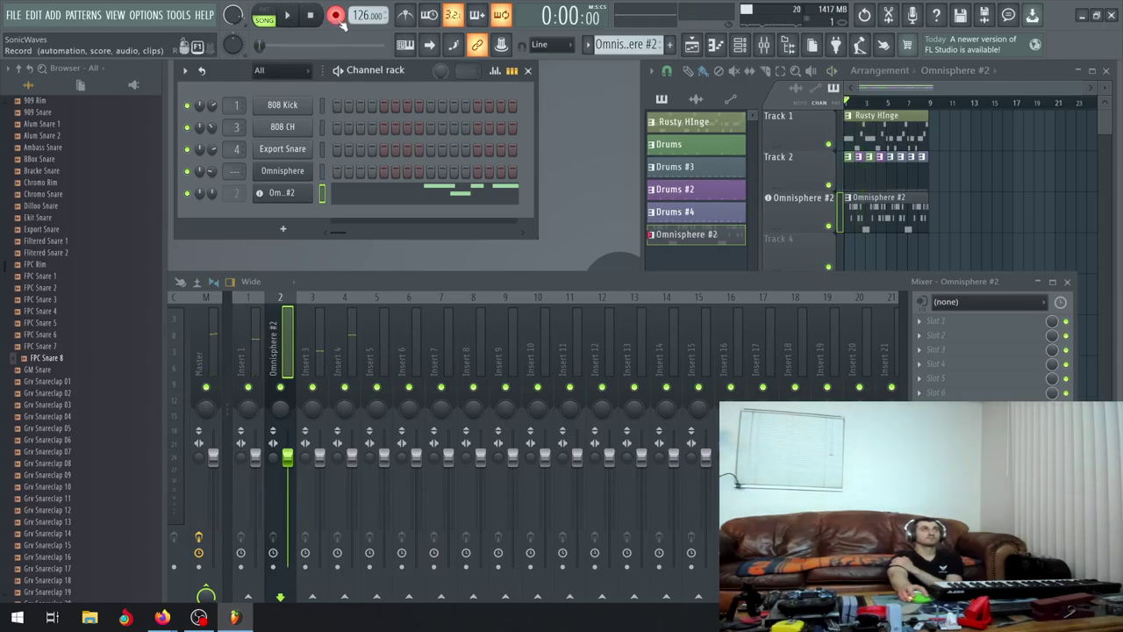
{"action": "left_click", "coordinate": [478, 201]}
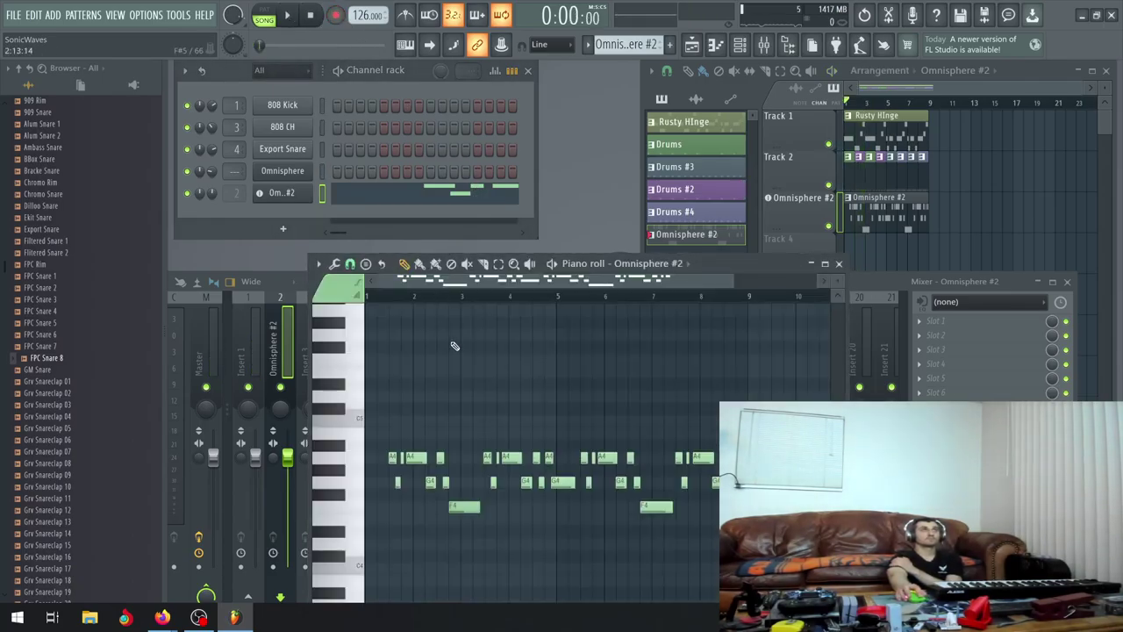
{"action": "left_click", "coordinate": [341, 266]}
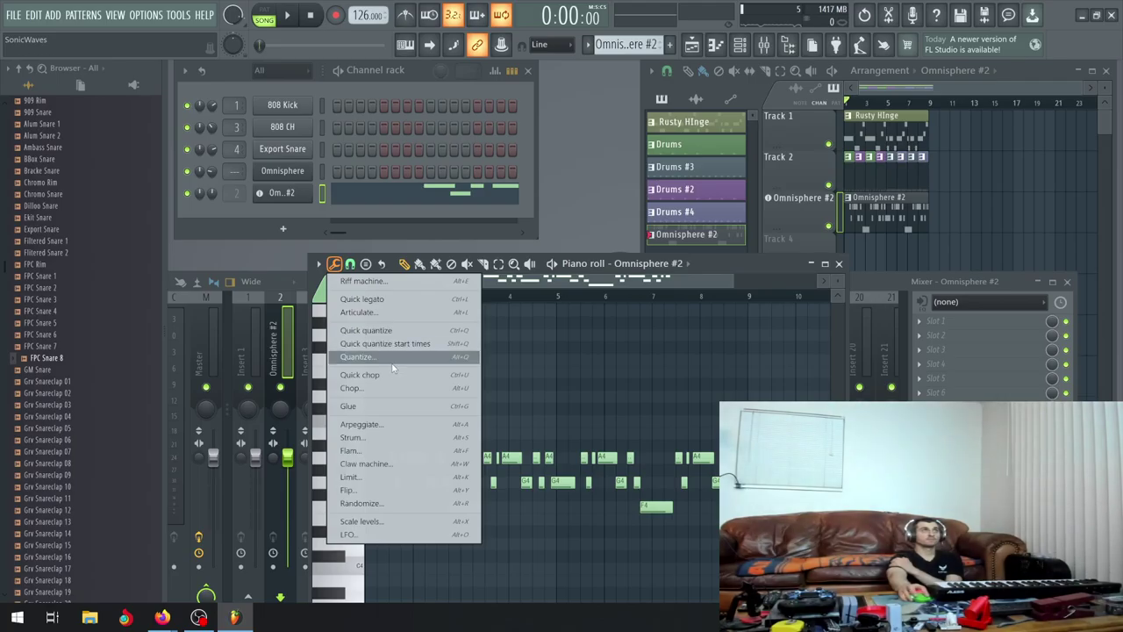
{"action": "left_click", "coordinate": [387, 356]}
{"action": "left_click", "coordinate": [639, 398]}
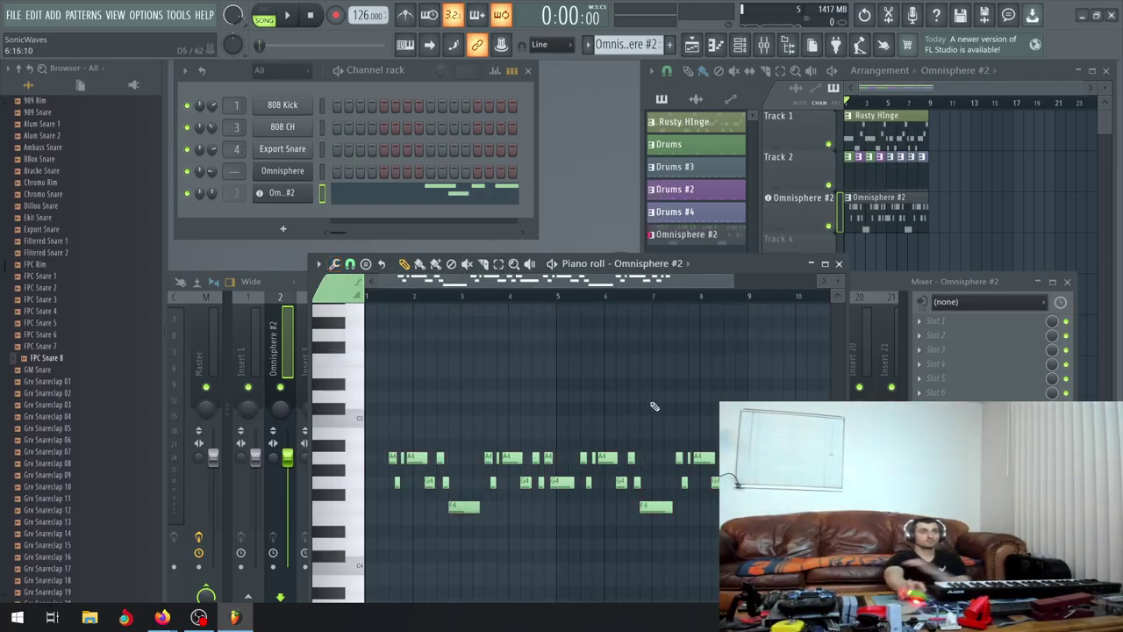
Select all the recorded Omnisphere #2 notes, lengthen them slightly together and clear the selection
{"action": "left_click_drag", "start_coordinate": [774, 526], "coordinate": [387, 395]}
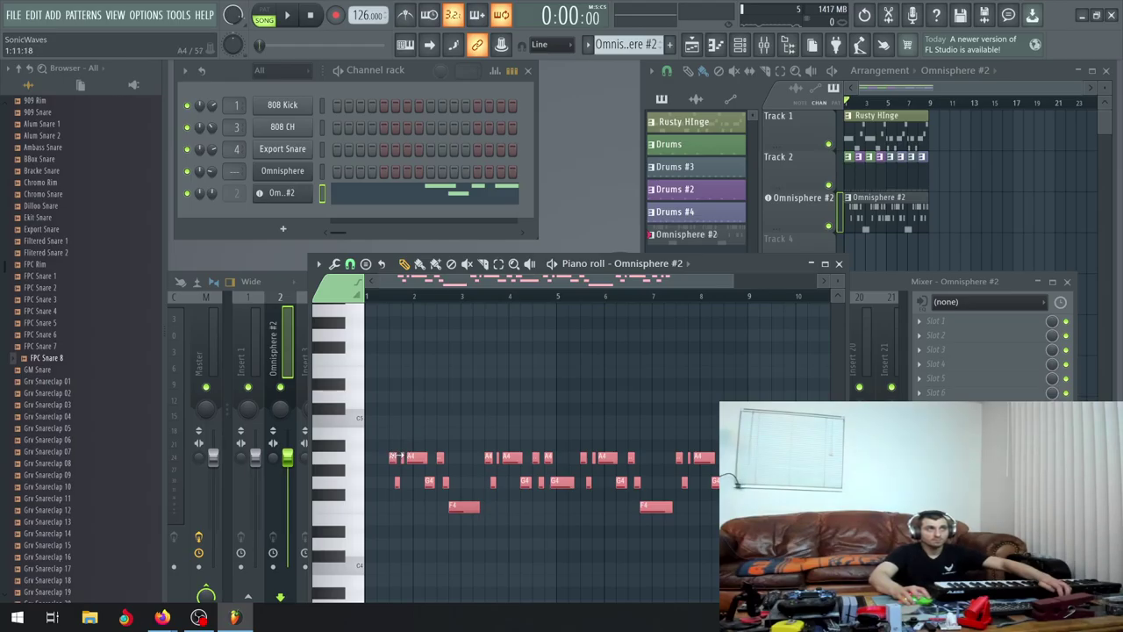
{"action": "left_click_drag", "start_coordinate": [394, 457], "coordinate": [409, 453]}
{"action": "left_click", "coordinate": [423, 408]}
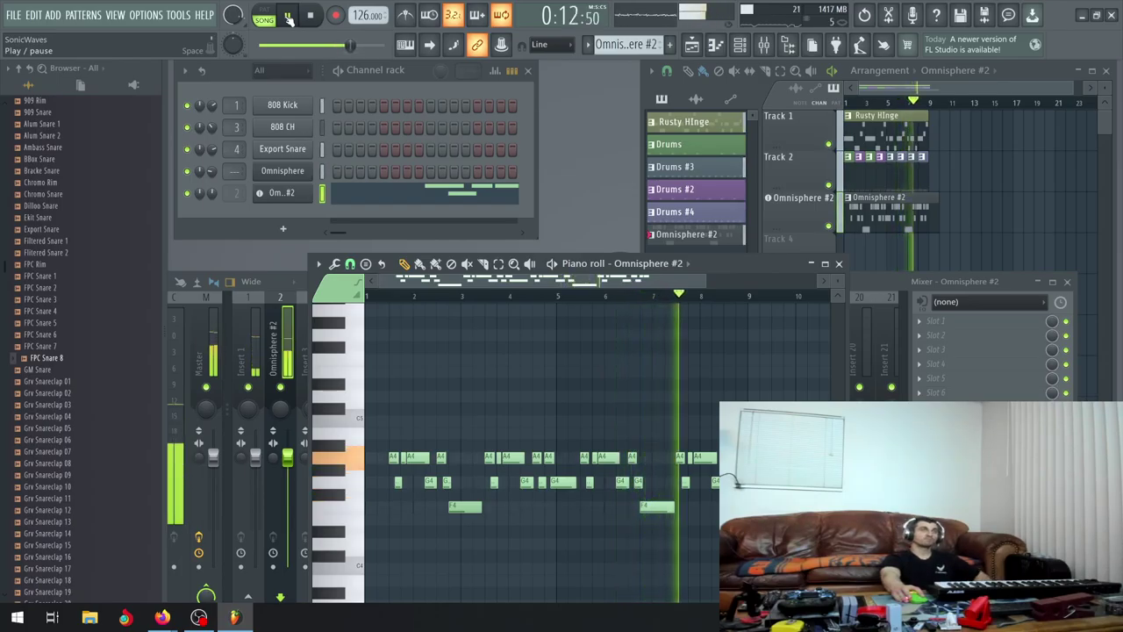
Audition further patches from Choral FX Men Cluster Long to MOPHO - Reso Ramper and load Givin' Luv2U2 for Omnisphere #2
{"action": "left_click", "coordinate": [282, 192]}
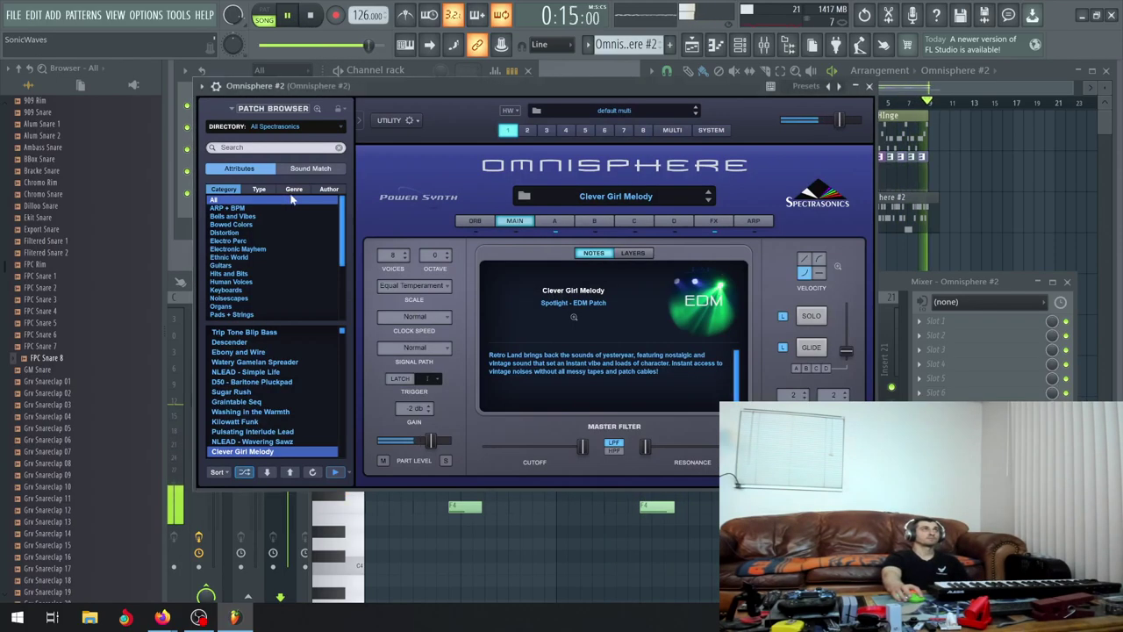
{"action": "left_click", "coordinate": [267, 471]}
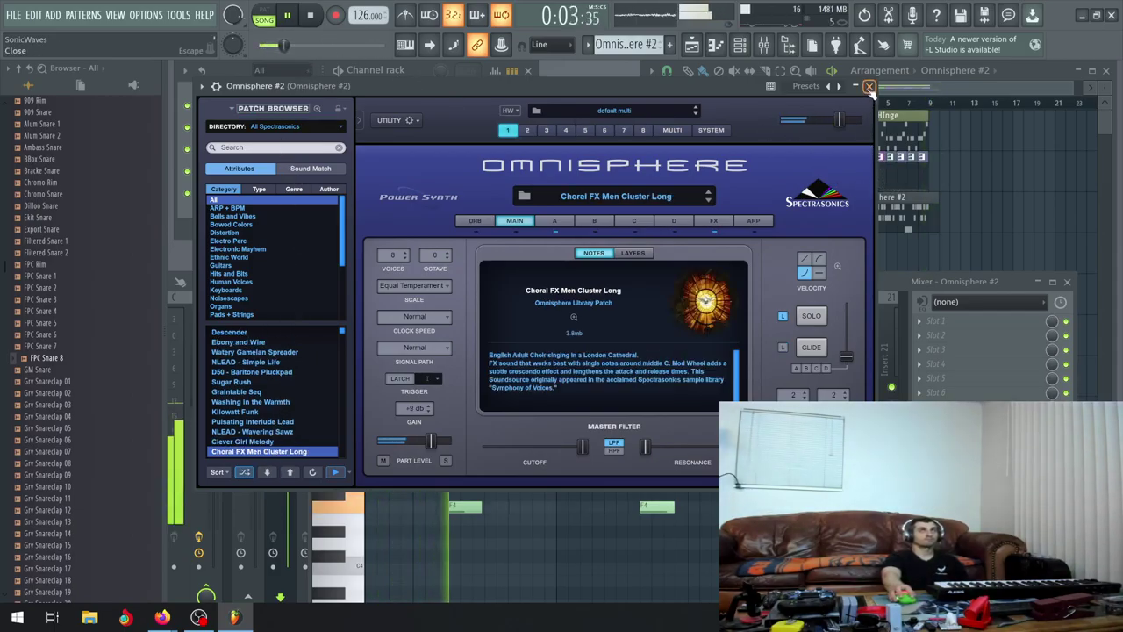
{"action": "left_click", "coordinate": [267, 473]}
{"action": "left_click", "coordinate": [266, 472]}
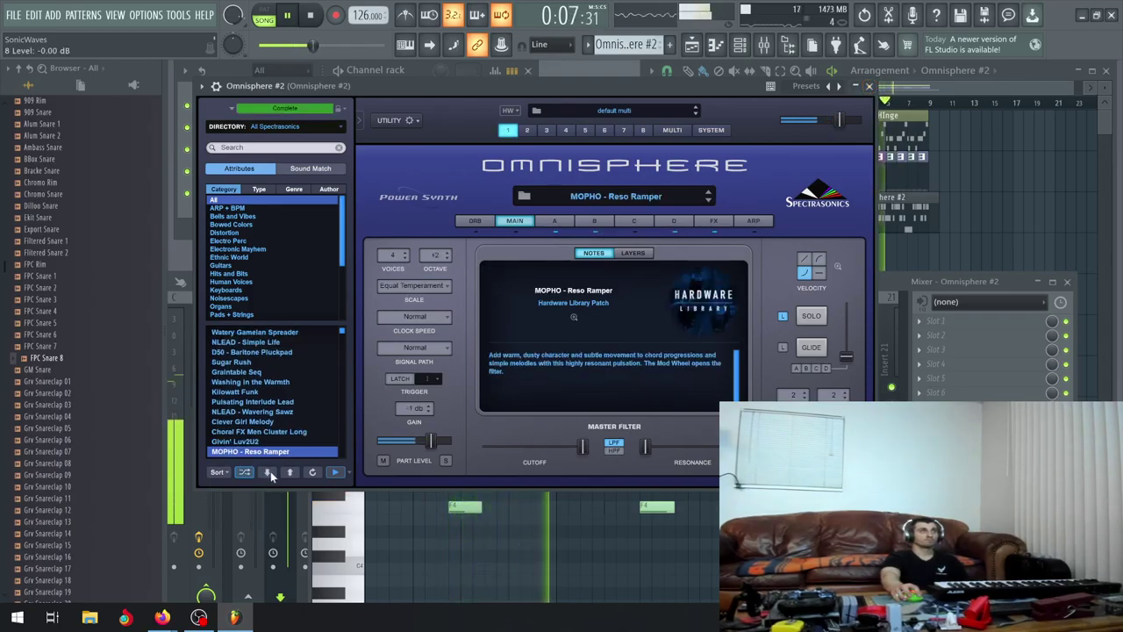
{"action": "left_click", "coordinate": [289, 472]}
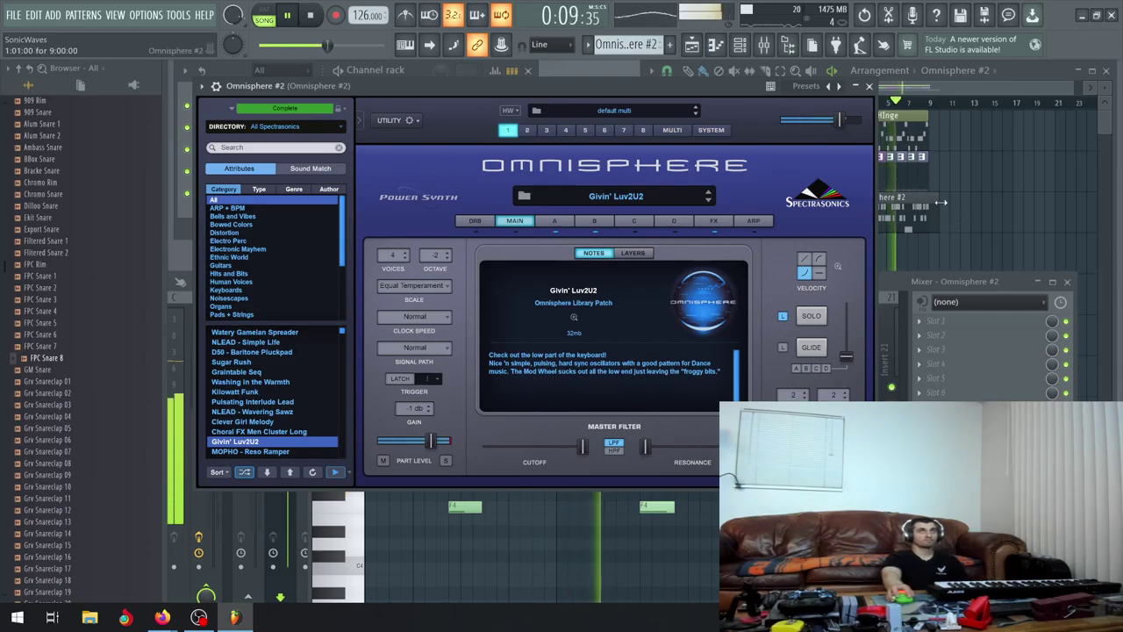
Trim the Omnisphere #2 clip in the playlist to eight bars, matching the Rusty Hinge clip, and minimize the instrument window
{"action": "left_click", "coordinate": [936, 215]}
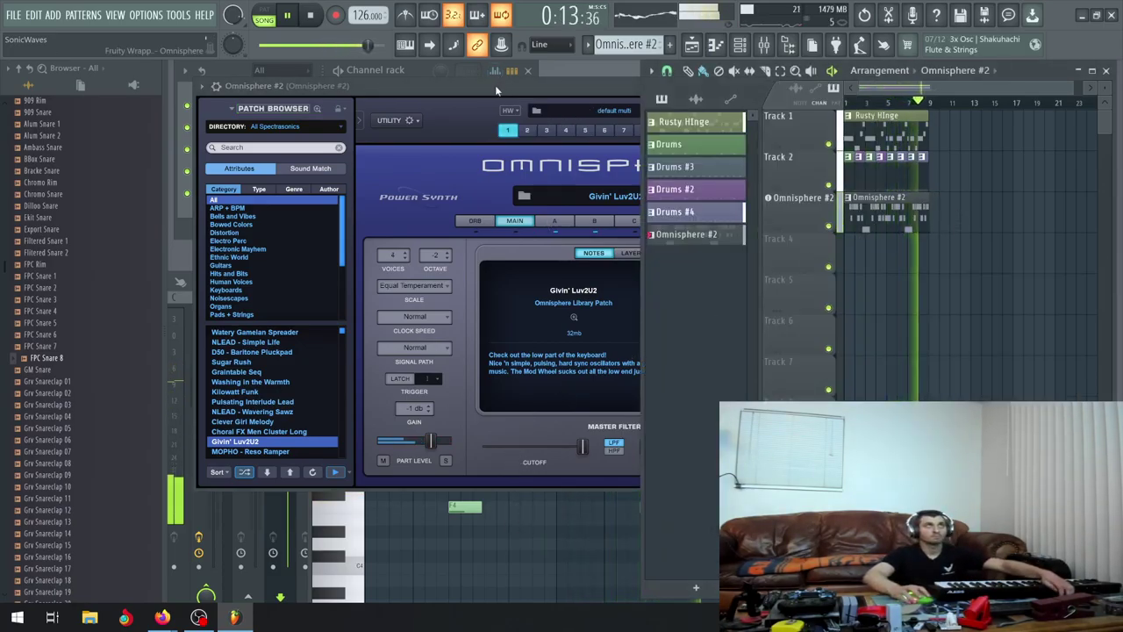
{"action": "left_click", "coordinate": [495, 86]}
{"action": "left_click", "coordinate": [857, 86]}
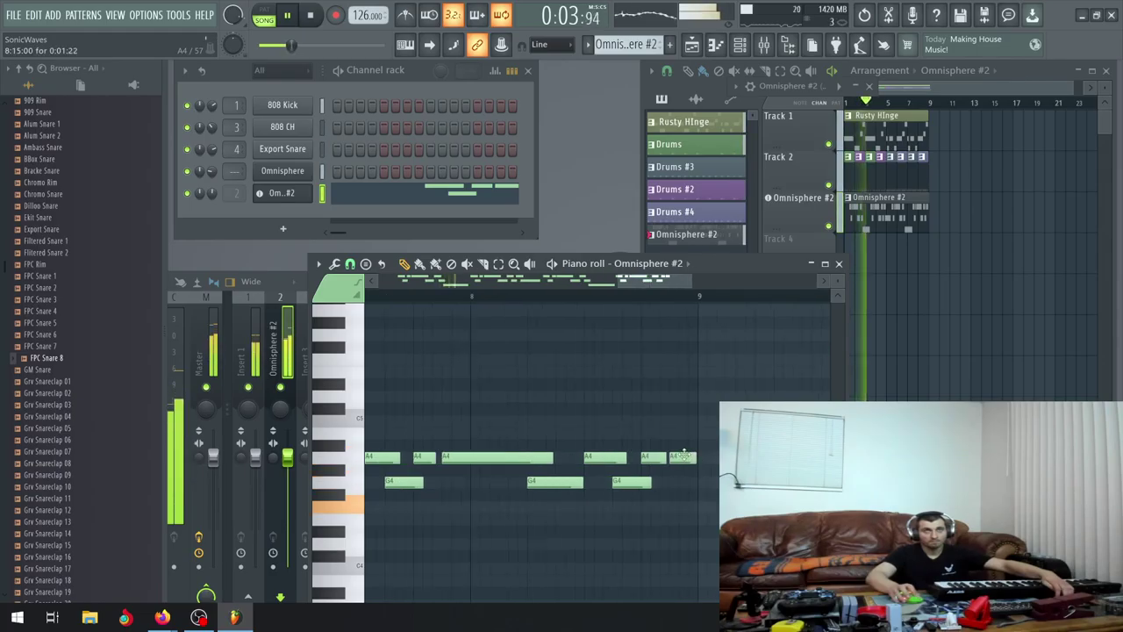
Stop playback, select all the Omnisphere #2 notes in the piano roll, shorten them slightly together and clear the selection
{"action": "scroll", "coordinate": [614, 461], "scroll_direction": "down", "scroll_amount": 4, "text": "ctrl"}
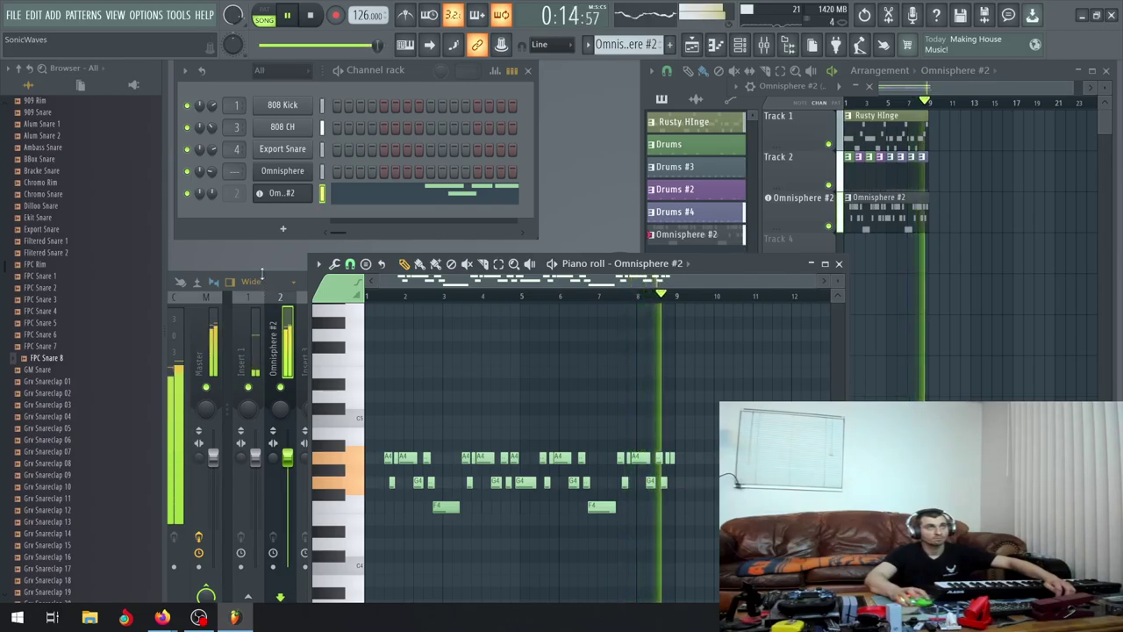
{"action": "left_click", "coordinate": [288, 20]}
{"action": "scroll", "coordinate": [632, 460], "scroll_direction": "up", "scroll_amount": 8}
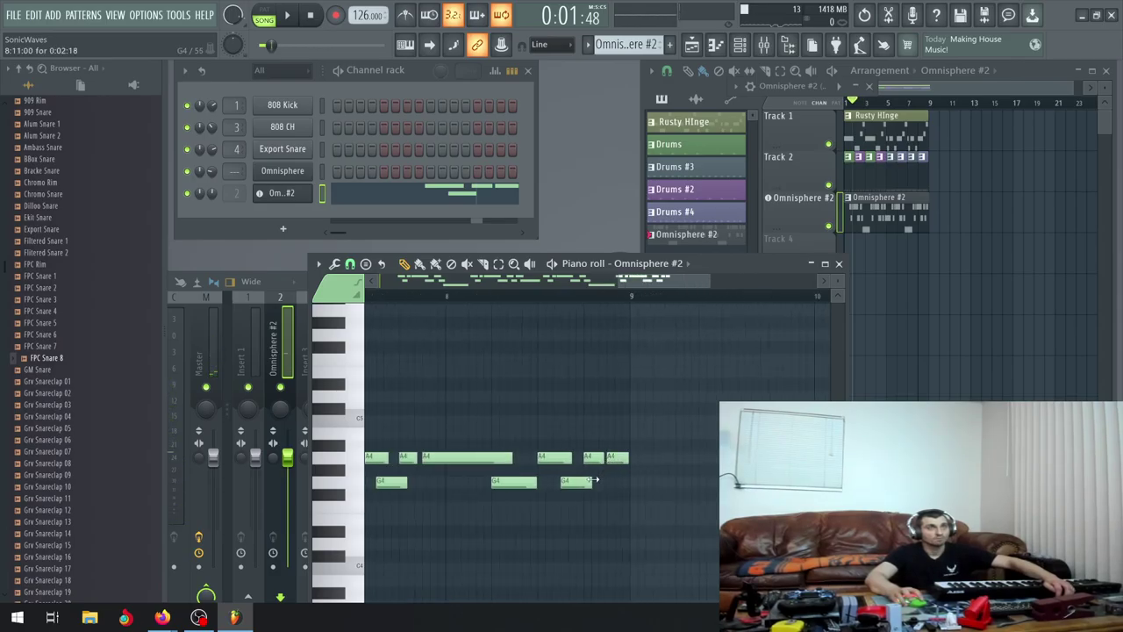
{"action": "scroll", "coordinate": [595, 483], "scroll_direction": "down", "scroll_amount": 8}
{"action": "left_click_drag", "start_coordinate": [699, 537], "coordinate": [391, 402]}
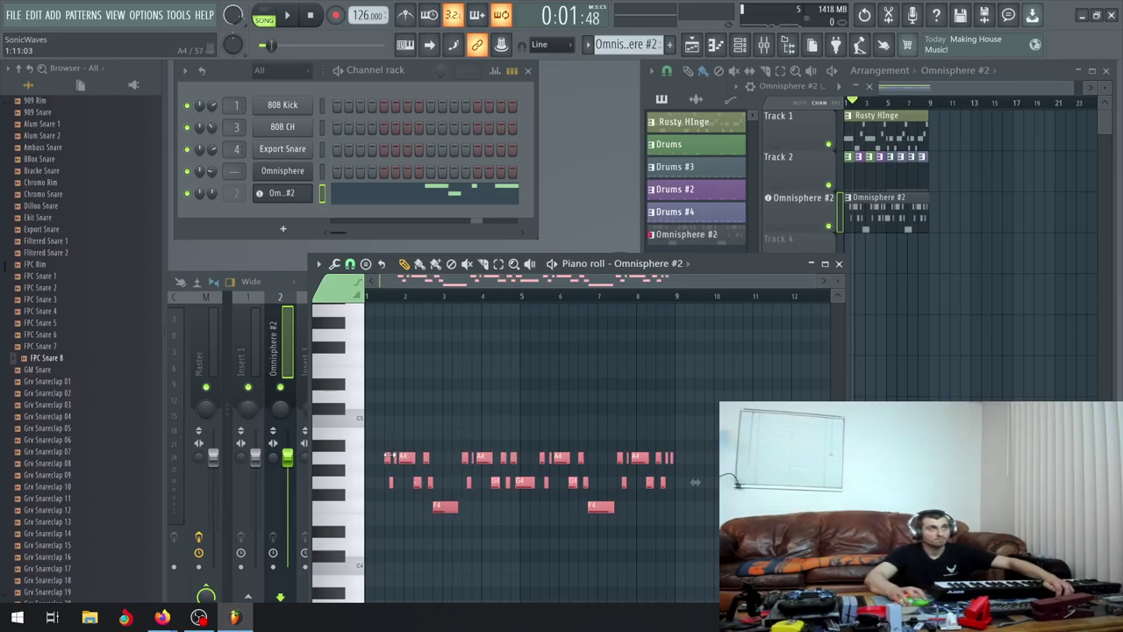
{"action": "left_click", "coordinate": [395, 414]}
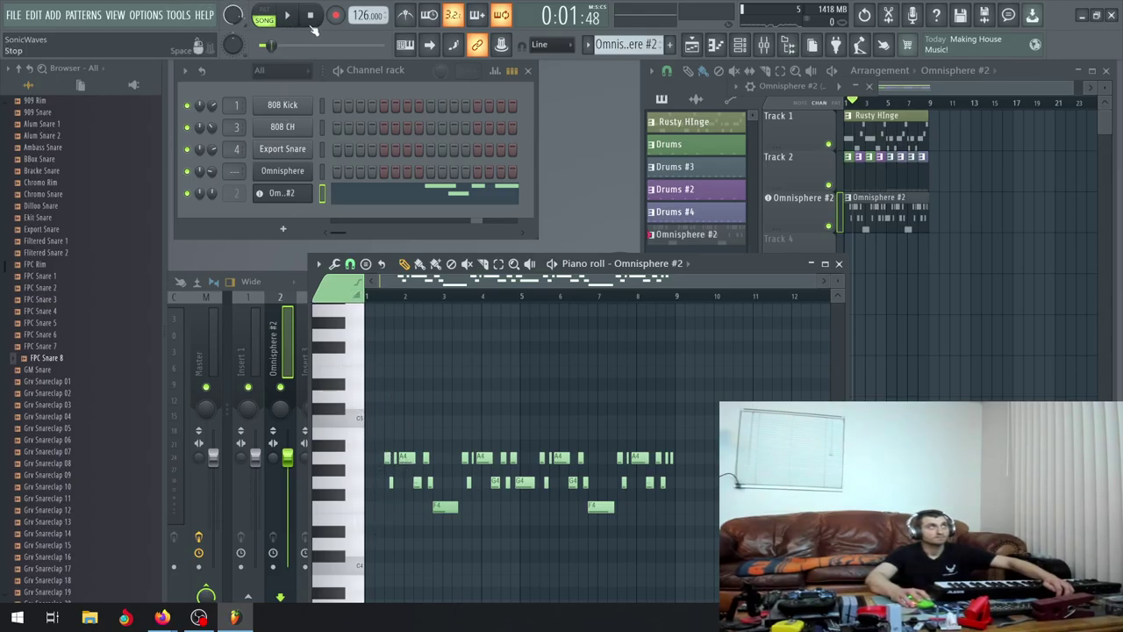
Add a short group of A4 and G4 notes at the start of bar 1 in the Omnisphere #2 part and play the loop
{"action": "left_click", "coordinate": [290, 16]}
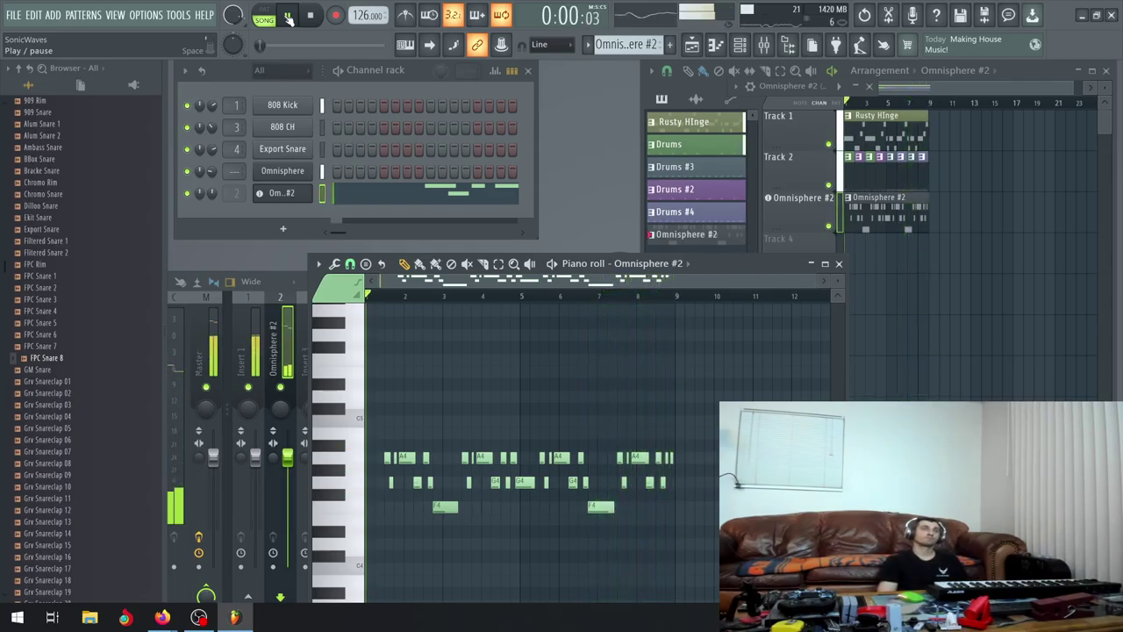
{"action": "key", "text": "space"}
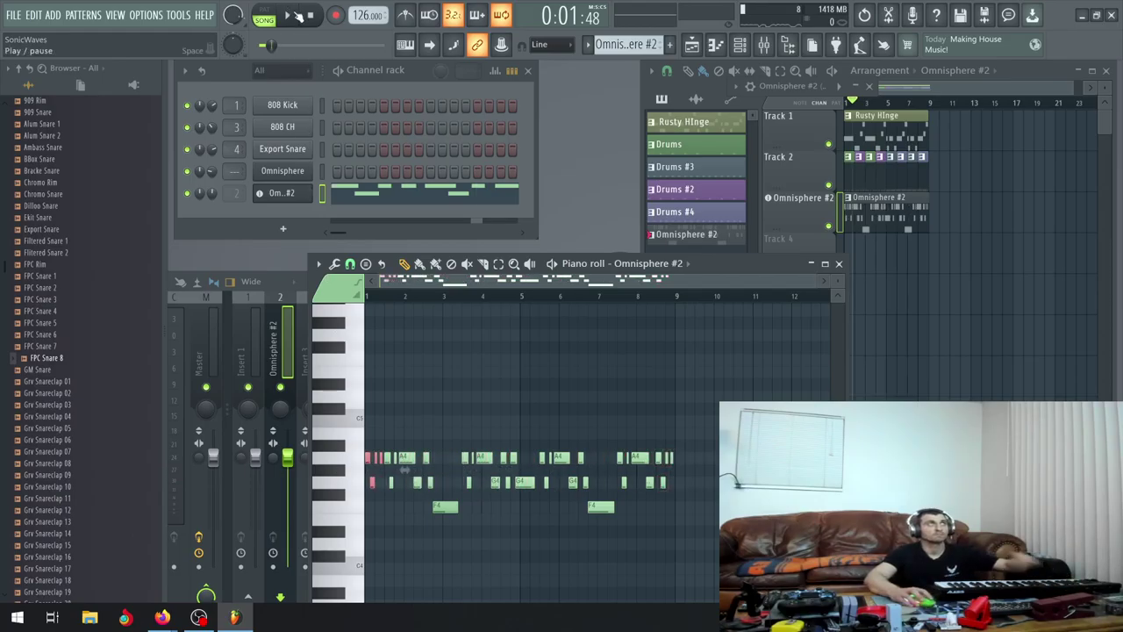
{"action": "left_click", "coordinate": [288, 17]}
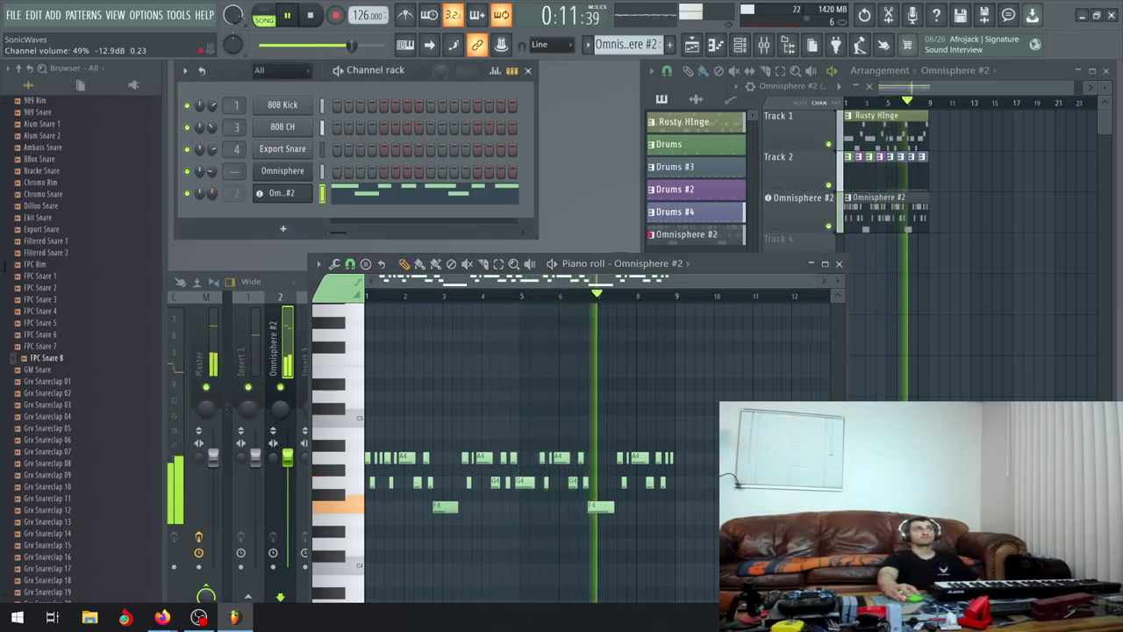
Examine where the last notes end near bar 9, close the piano roll and inspect the end of the Omnisphere #2 clip
{"action": "scroll", "coordinate": [212, 191], "scroll_direction": "down", "scroll_amount": 2}
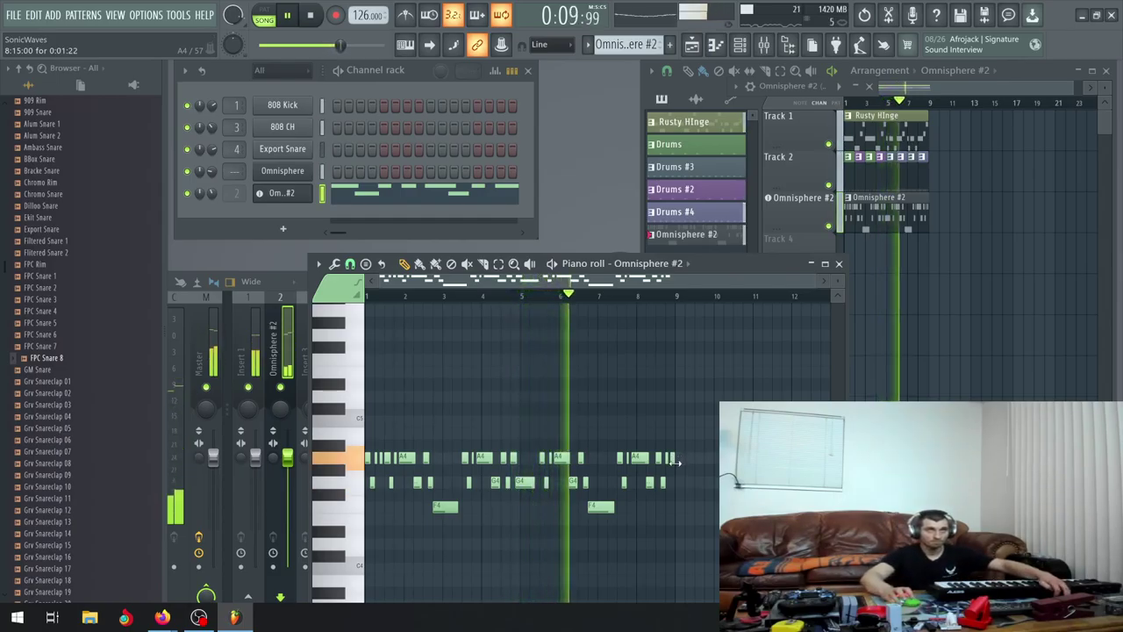
{"action": "scroll", "coordinate": [678, 457], "scroll_direction": "up", "scroll_amount": 3}
{"action": "scroll", "coordinate": [680, 465], "scroll_direction": "up", "scroll_amount": 3}
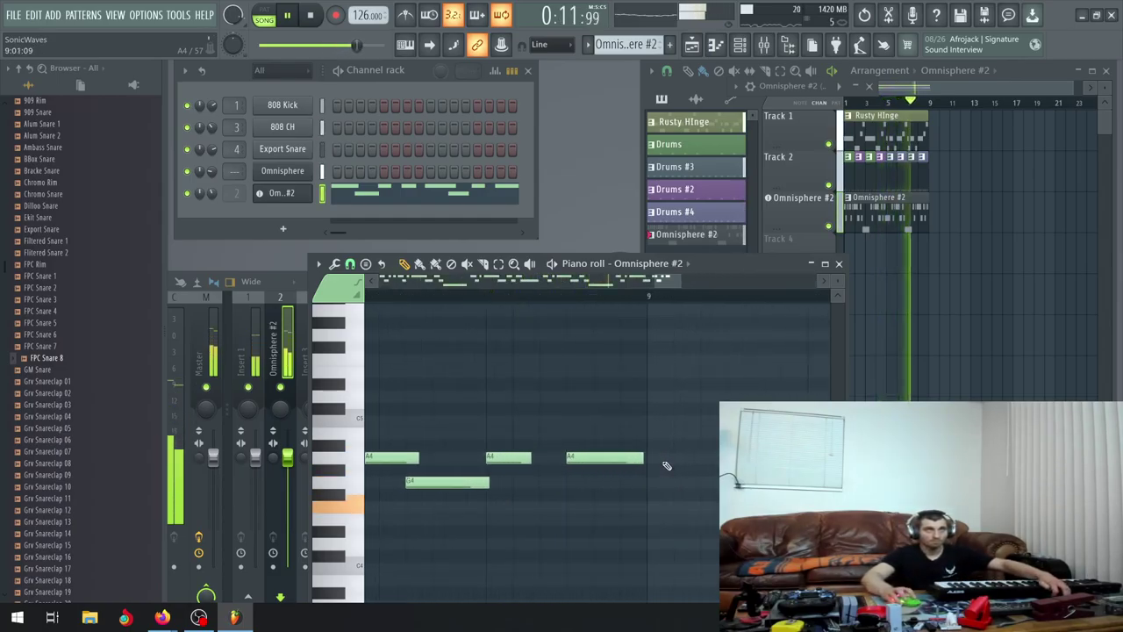
{"action": "scroll", "coordinate": [667, 465], "scroll_direction": "down", "scroll_amount": 3}
{"action": "left_click", "coordinate": [839, 263]}
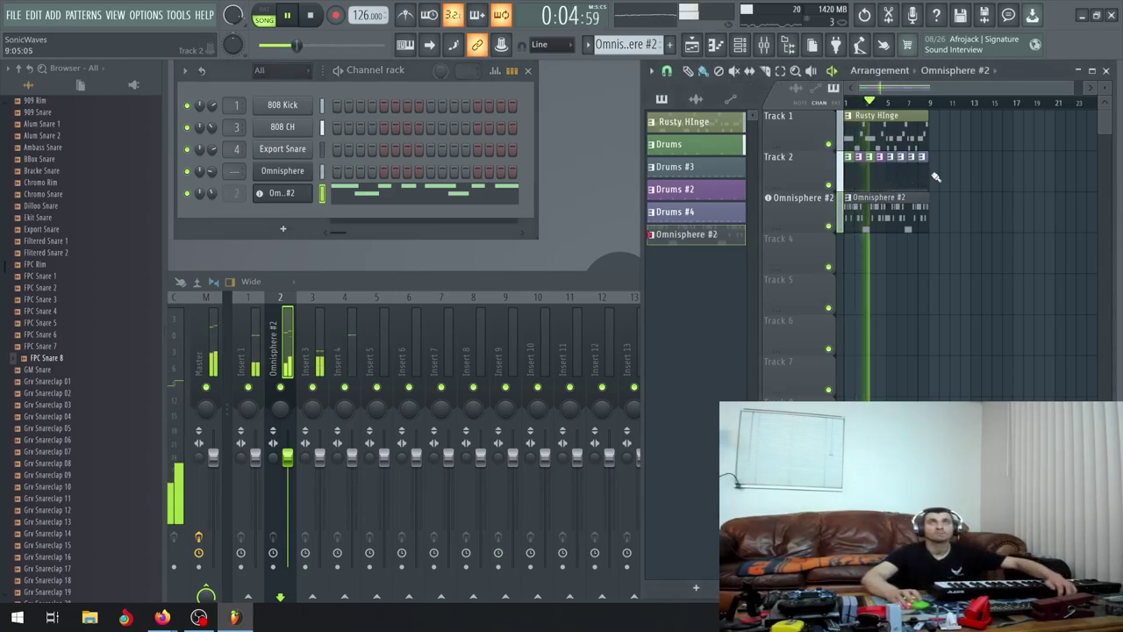
{"action": "scroll", "coordinate": [936, 177], "scroll_direction": "up", "scroll_amount": 5}
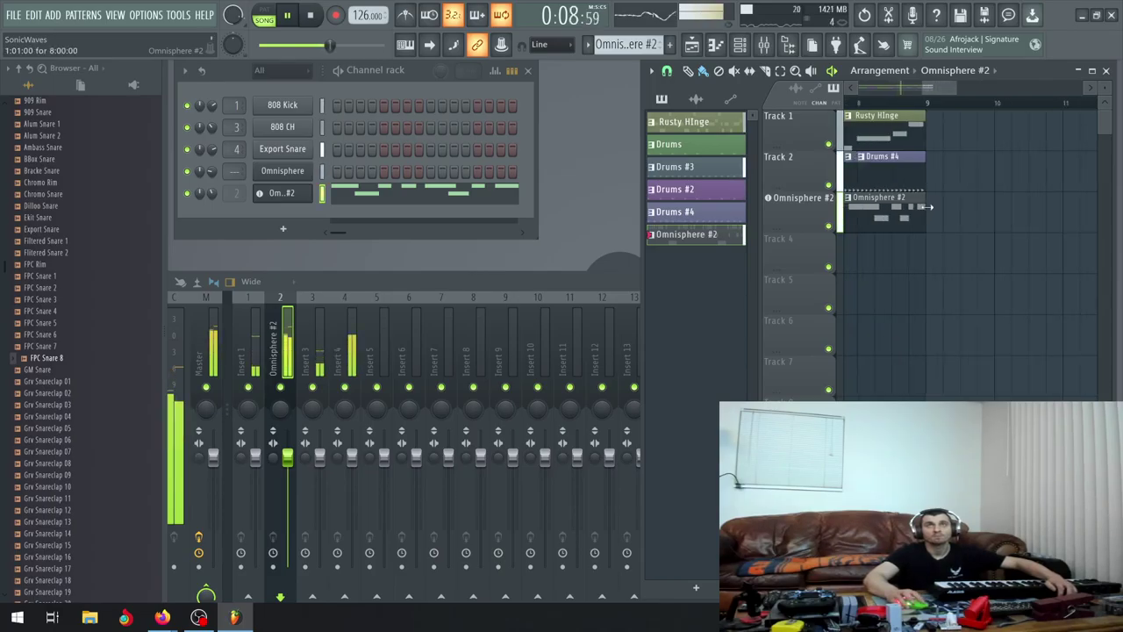
{"action": "scroll", "coordinate": [937, 224], "scroll_direction": "down", "scroll_amount": 5}
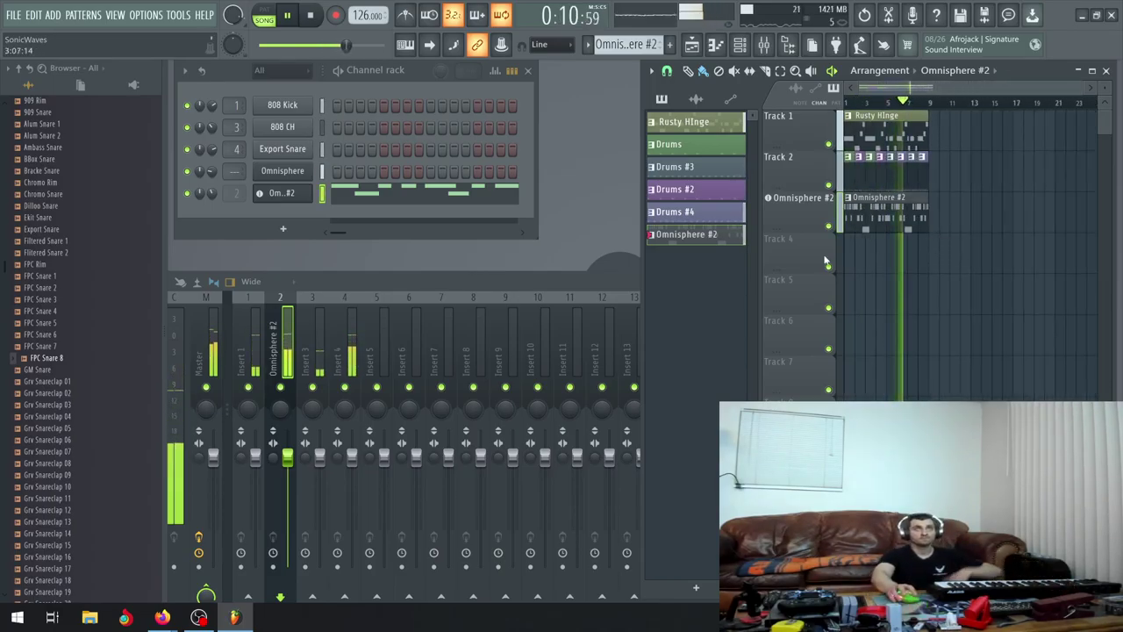
Rename the Omnisphere #2 pattern to Lock-On
{"action": "right_click", "coordinate": [693, 245]}
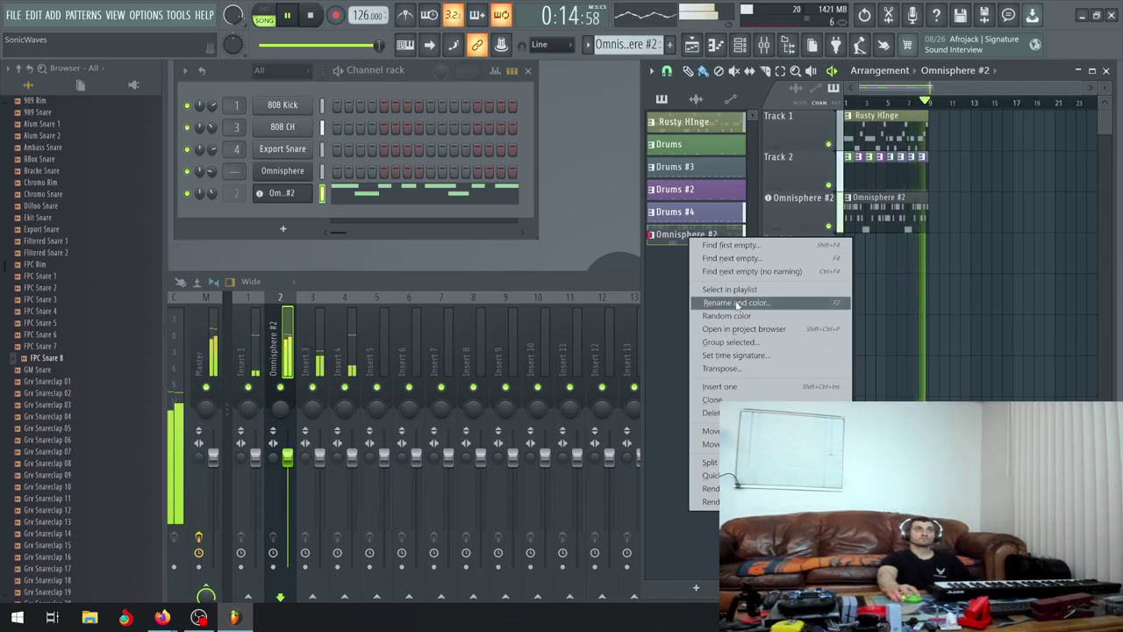
{"action": "left_click", "coordinate": [738, 303]}
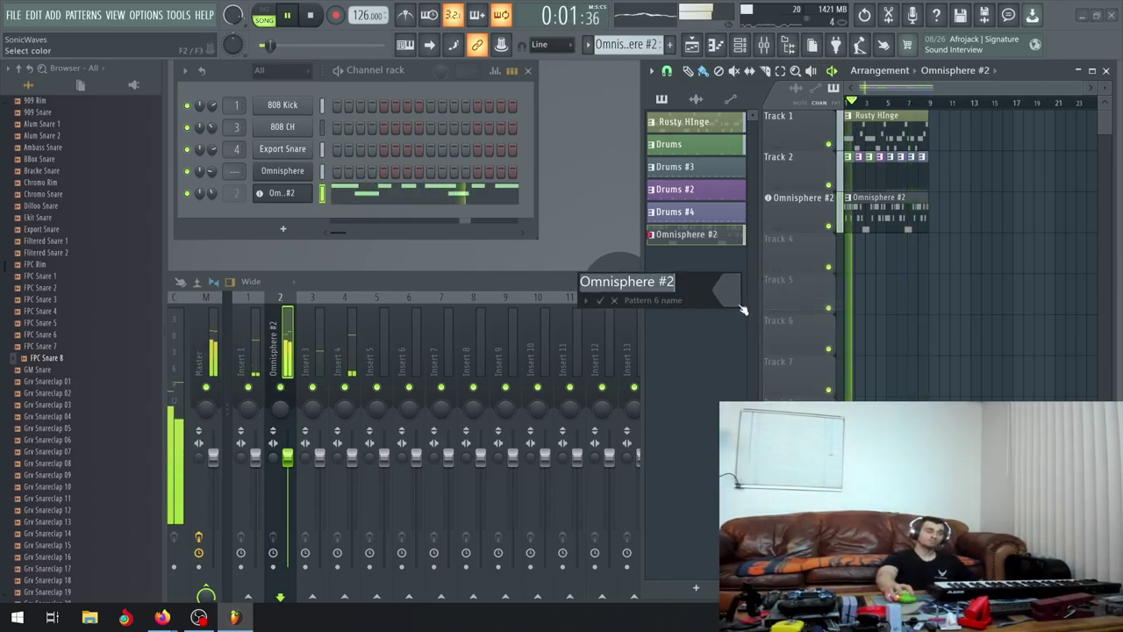
{"action": "type", "text": "Lock-On"}
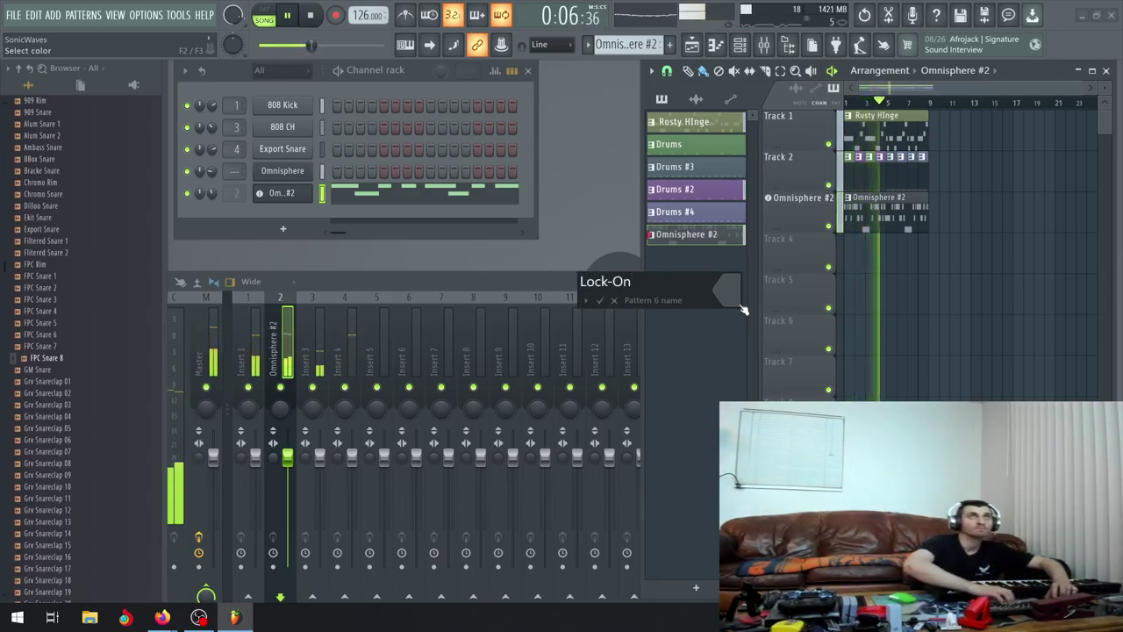
{"action": "key", "text": "Return"}
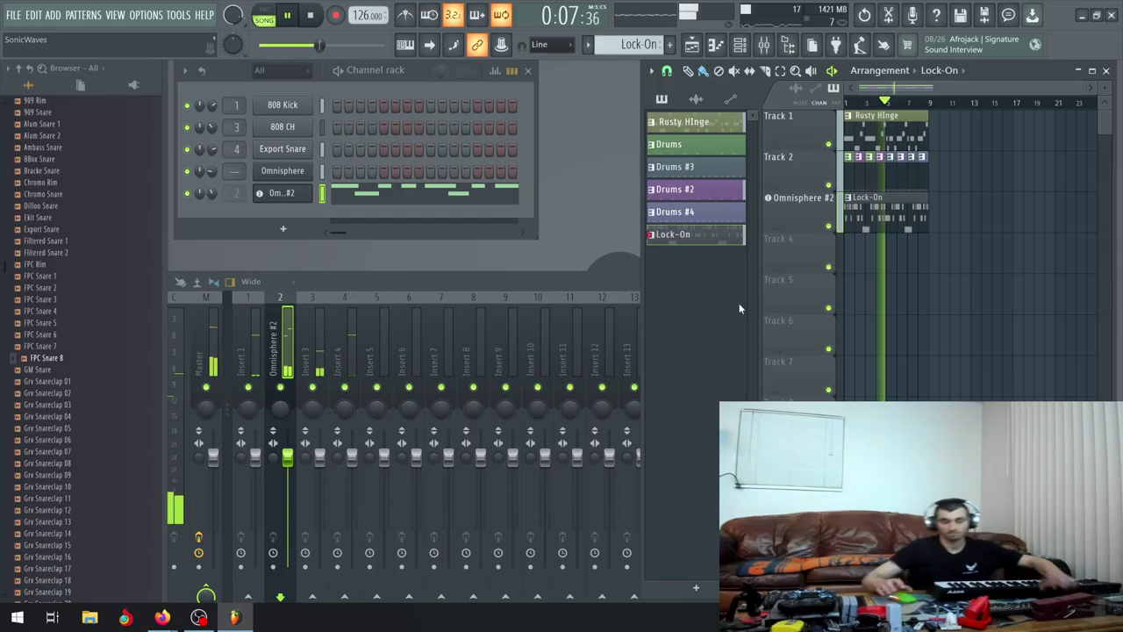
Assign random colors to the Lock-On pattern until it turns purple-blue
{"action": "right_click", "coordinate": [701, 237]}
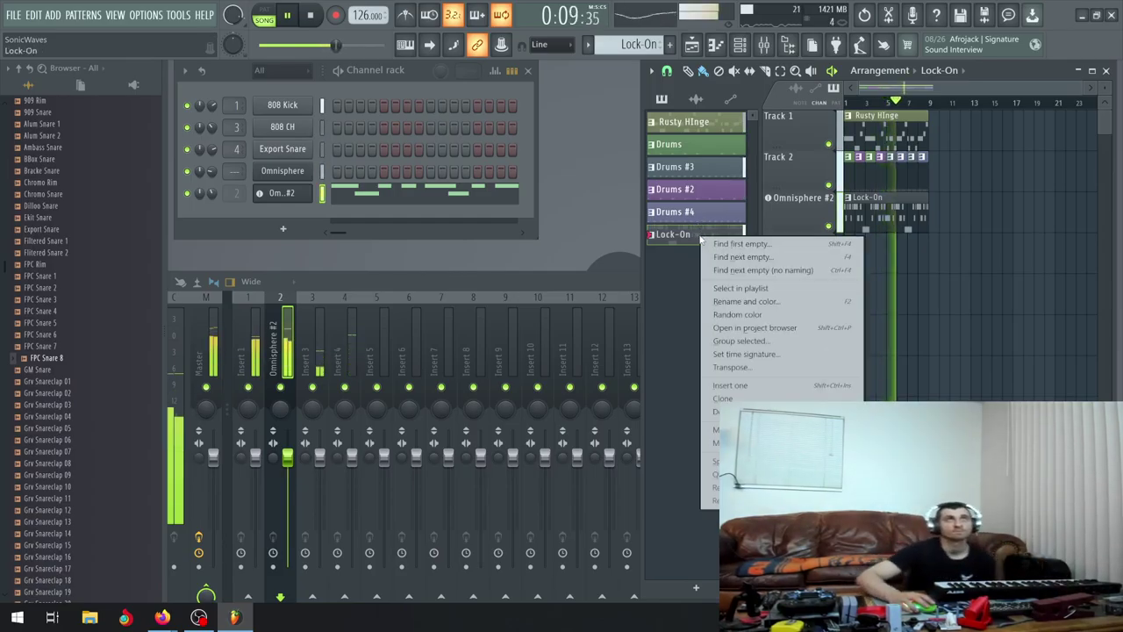
{"action": "left_click", "coordinate": [738, 314]}
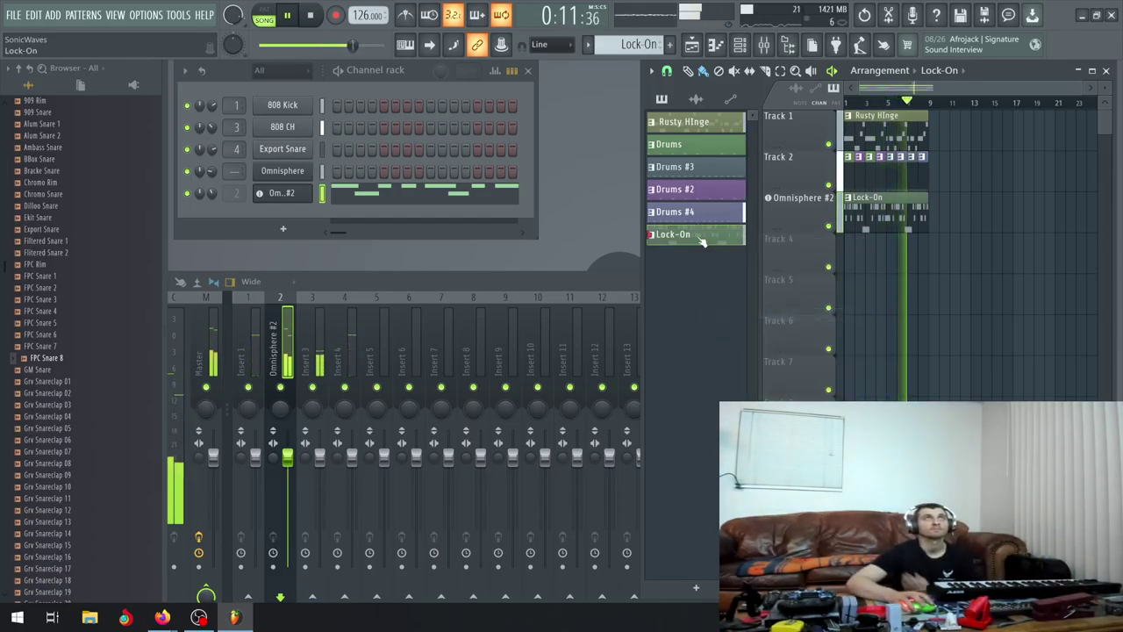
{"action": "right_click", "coordinate": [701, 237]}
{"action": "left_click", "coordinate": [733, 311]}
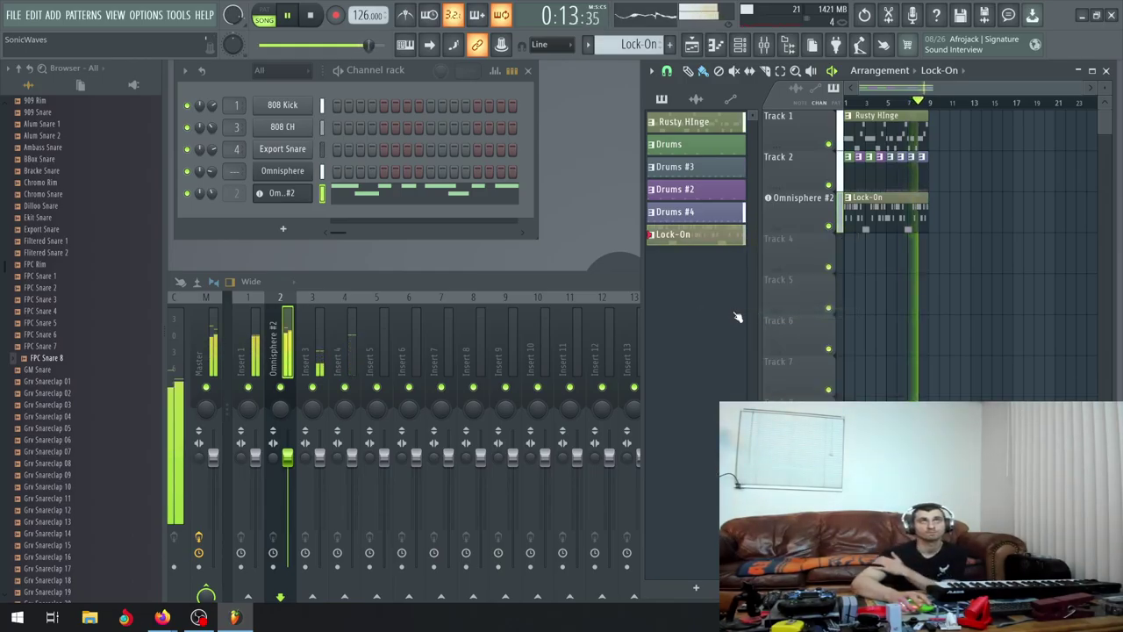
{"action": "right_click", "coordinate": [693, 237]}
{"action": "left_click", "coordinate": [732, 312]}
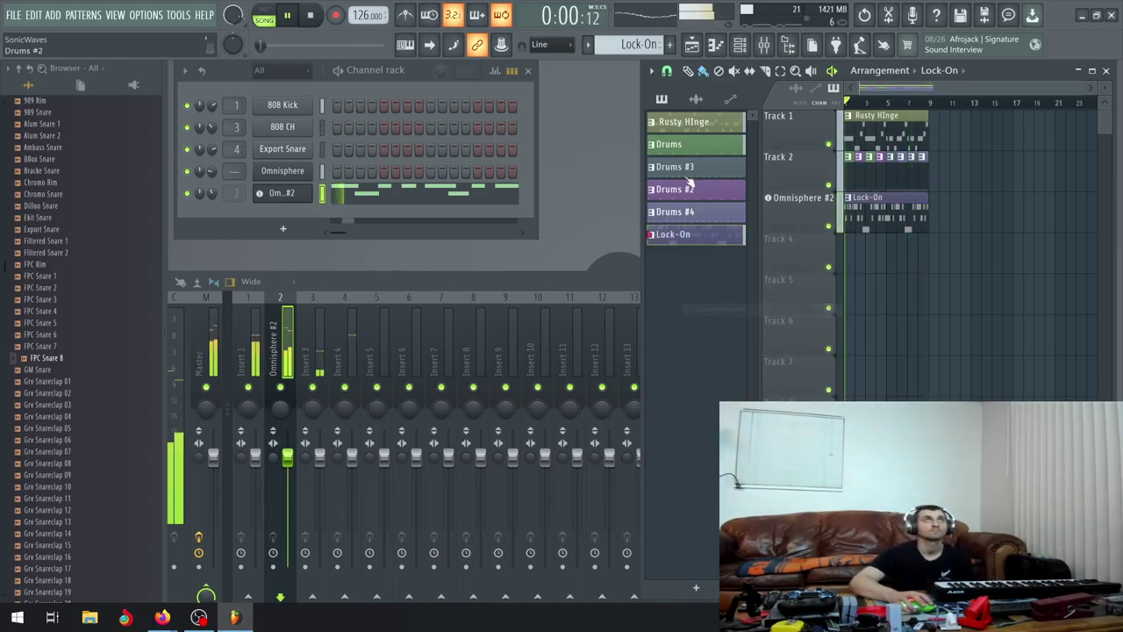
Compare the Rusty Hinge and Lock-On patterns in the channel rack and lower the Omnisphere #2 channel's volume
{"action": "left_click", "coordinate": [684, 121]}
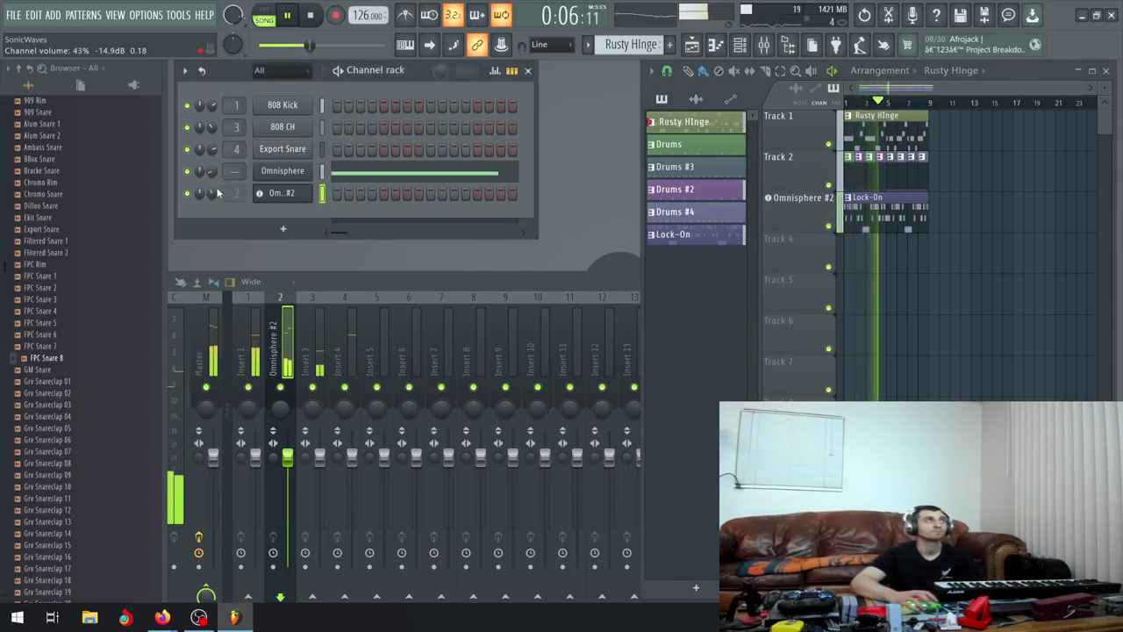
{"action": "left_click", "coordinate": [673, 234]}
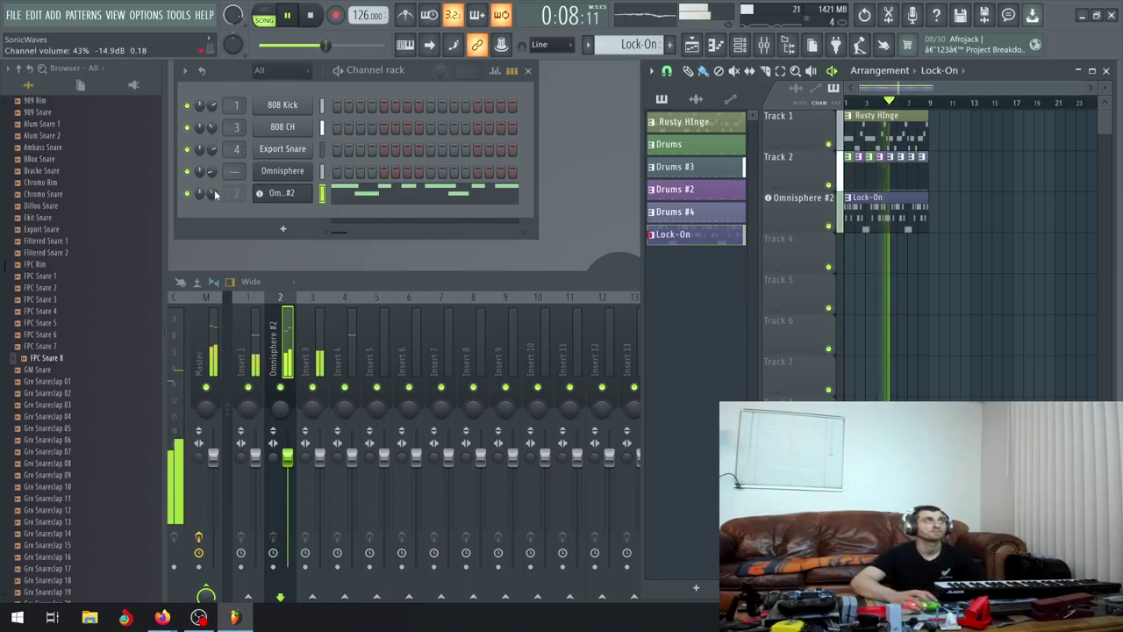
{"action": "left_click_drag", "start_coordinate": [214, 192], "coordinate": [214, 197]}
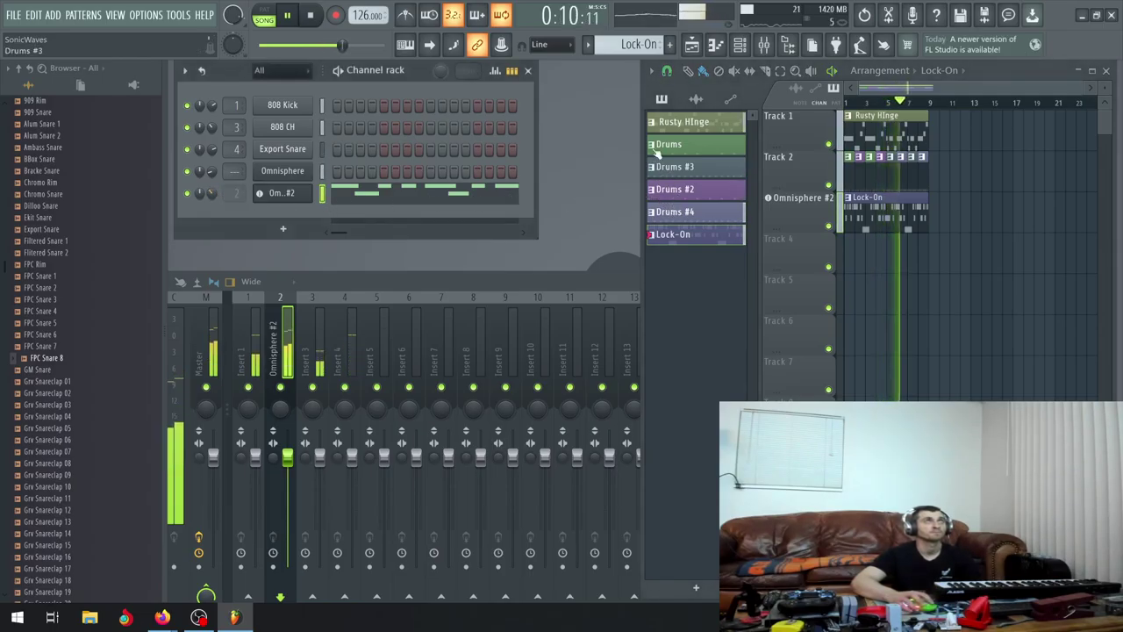
Select the Rusty Hinge pattern, rebalance the first Omnisphere channel's volume against the loop and stop playback
{"action": "left_click", "coordinate": [680, 122]}
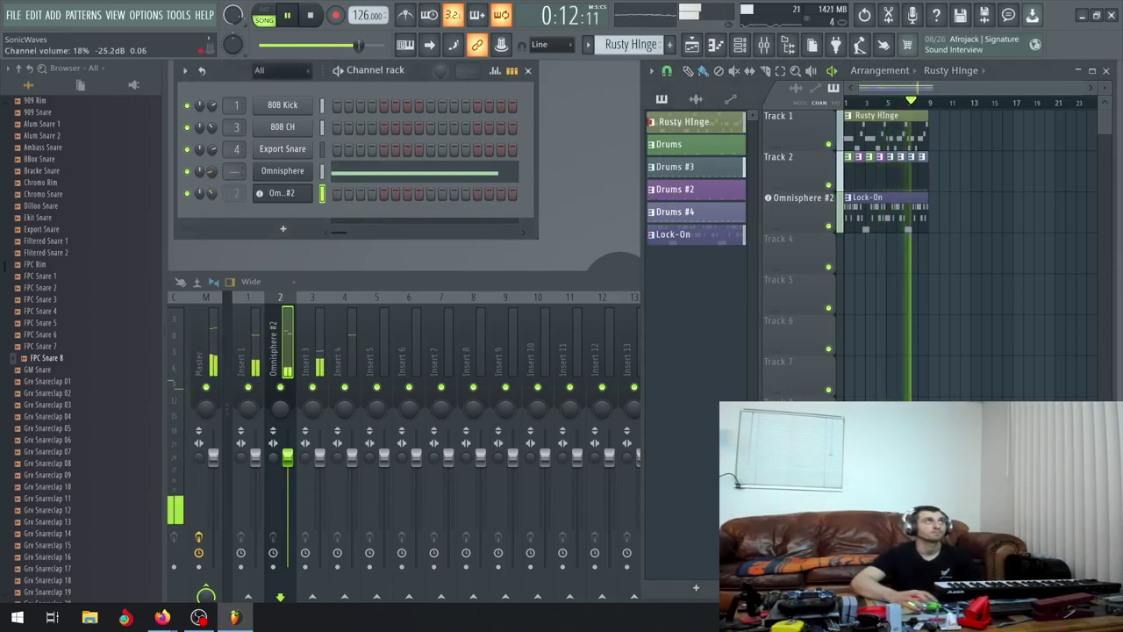
{"action": "left_click_drag", "start_coordinate": [209, 174], "coordinate": [209, 173]}
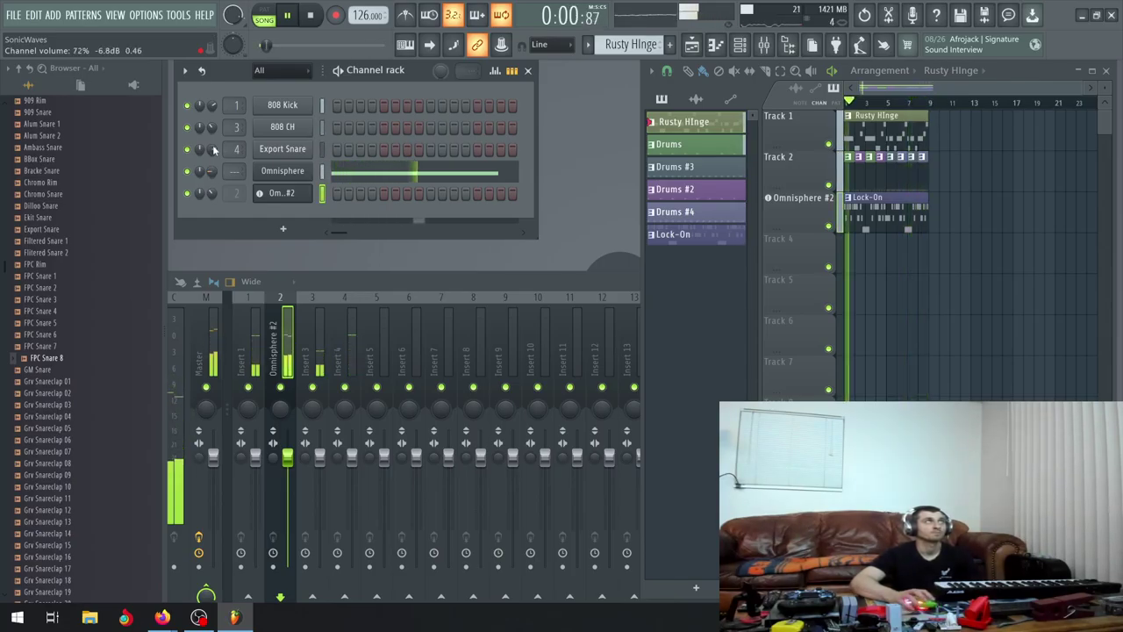
{"action": "left_click_drag", "start_coordinate": [210, 170], "coordinate": [211, 167]}
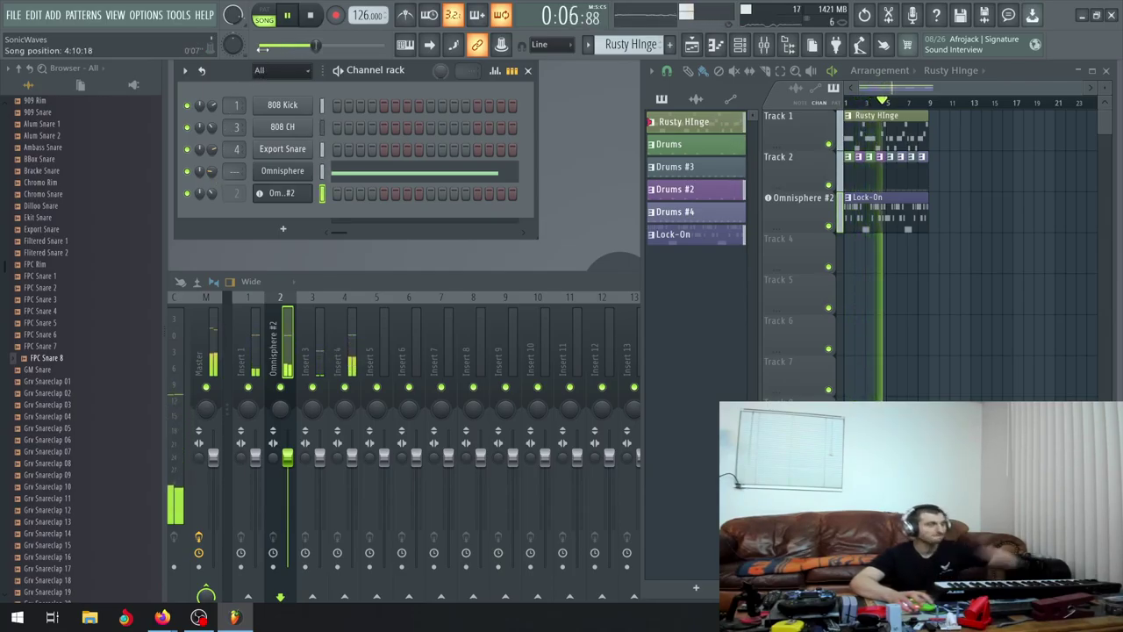
{"action": "key", "text": "space"}
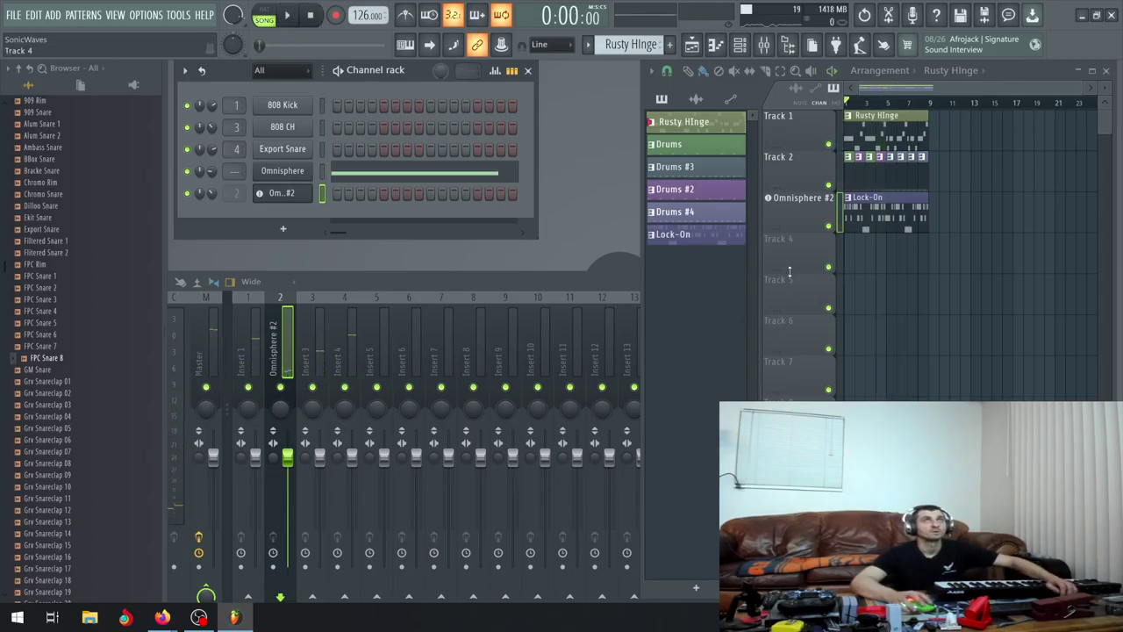
Turn Track 4 of the playlist into an instrument track with a new Omnisphere instance and dismiss the write-permission notice
{"action": "right_click", "coordinate": [795, 258]}
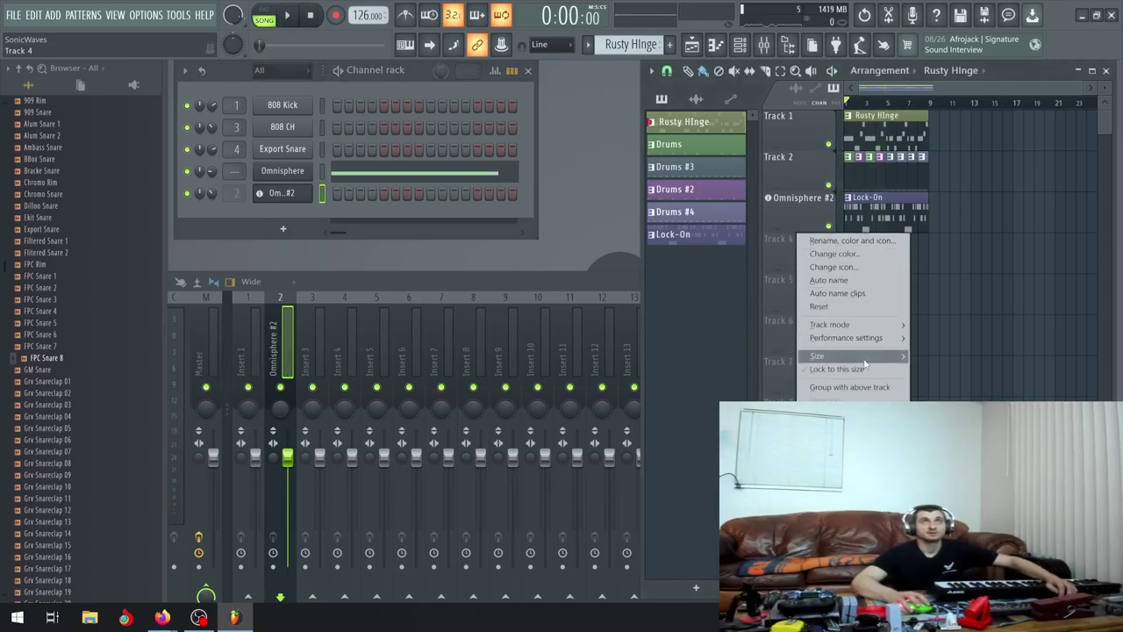
{"action": "mouse_move", "coordinate": [883, 330]}
{"action": "mouse_move", "coordinate": [950, 352]}
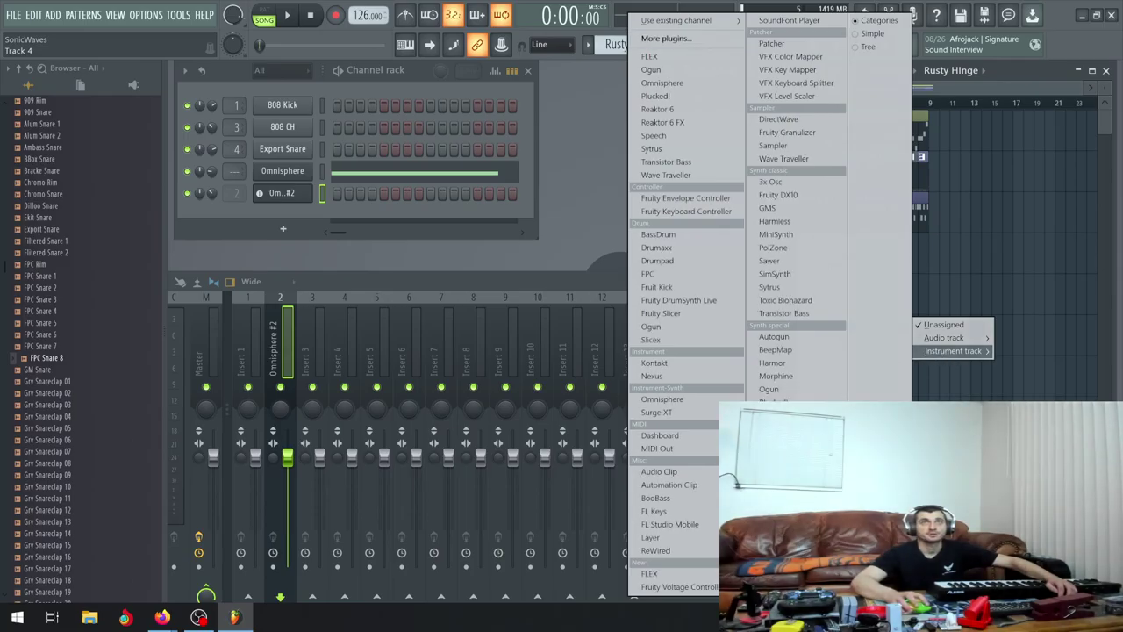
{"action": "left_click", "coordinate": [662, 399]}
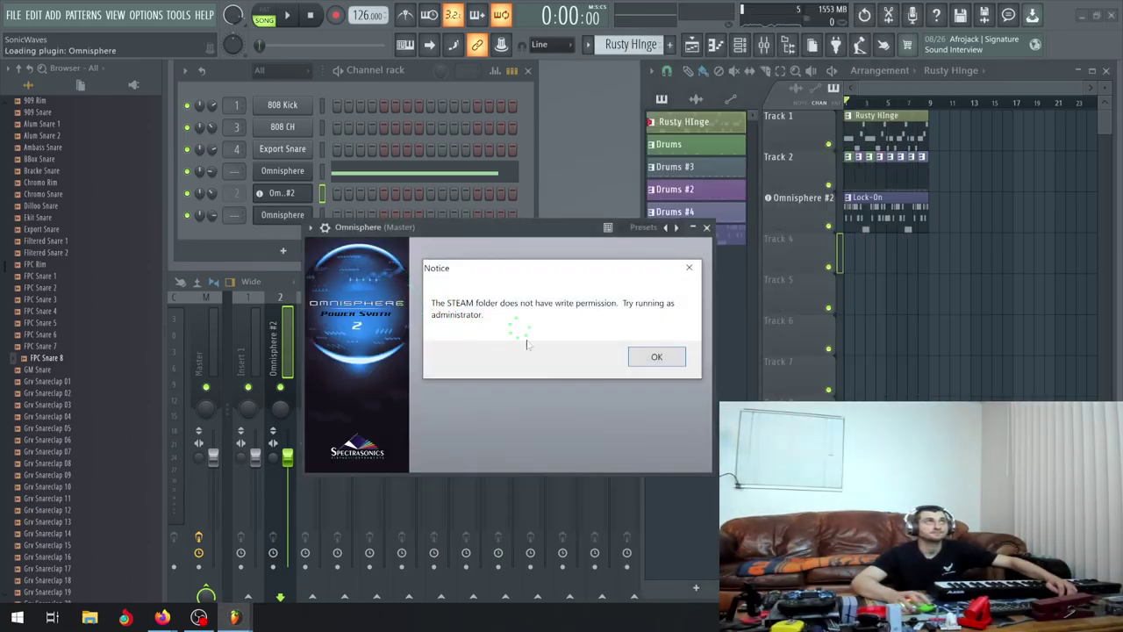
{"action": "left_click", "coordinate": [645, 358]}
{"action": "left_click", "coordinate": [588, 350]}
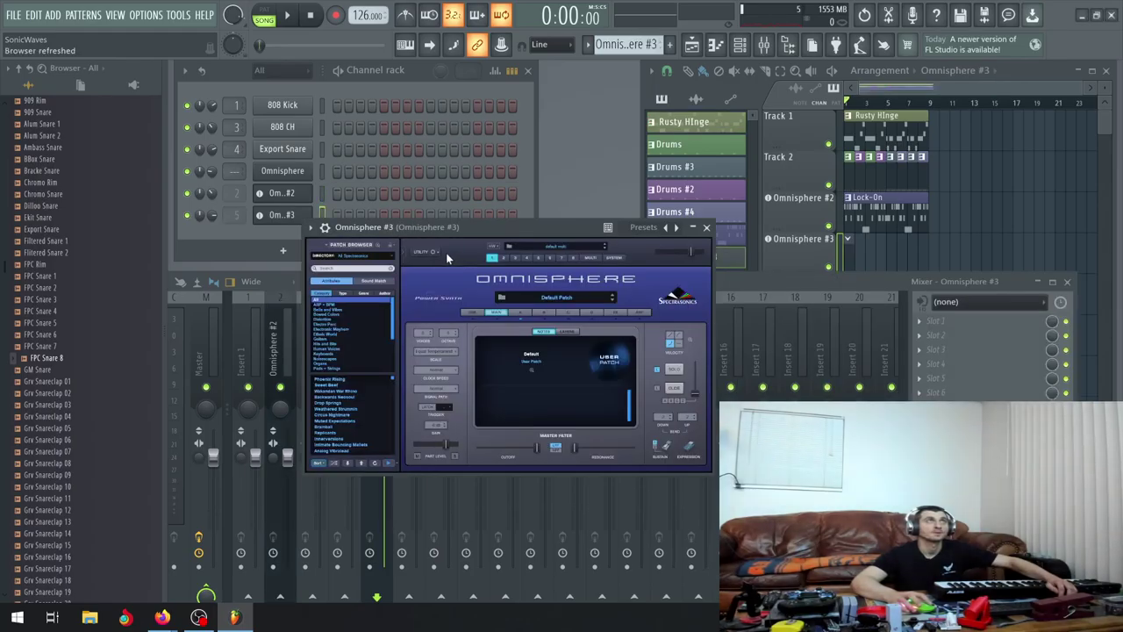
Magnify the Omnisphere #3 window to 2x and reposition it so the patch browser is fully accessible
{"action": "left_click", "coordinate": [433, 251]}
{"action": "mouse_move", "coordinate": [608, 251]}
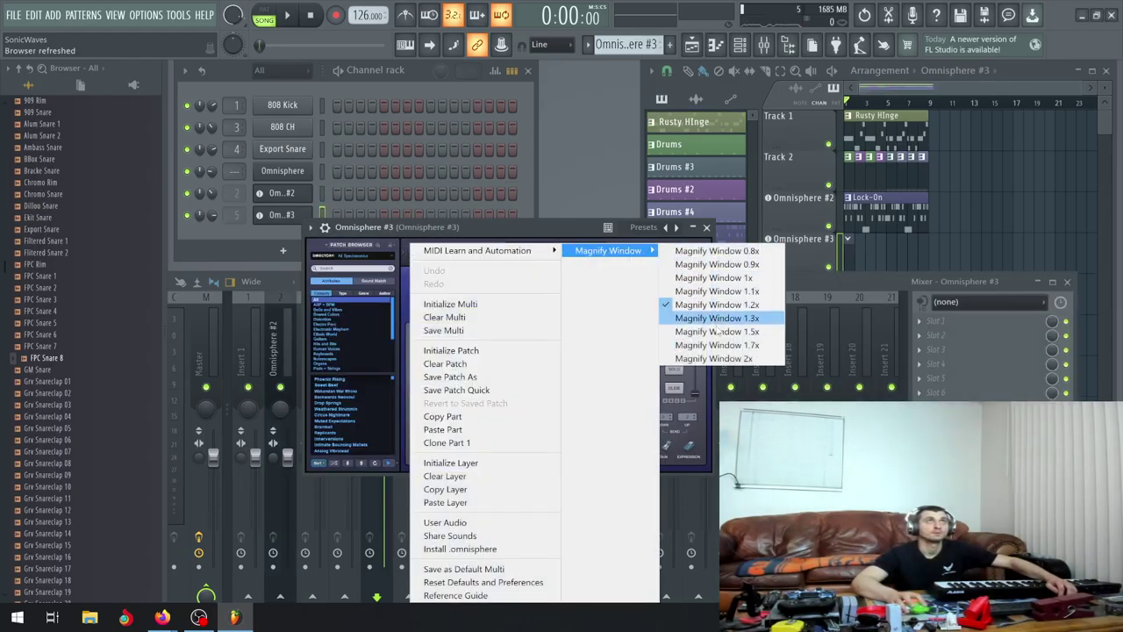
{"action": "left_click", "coordinate": [712, 358]}
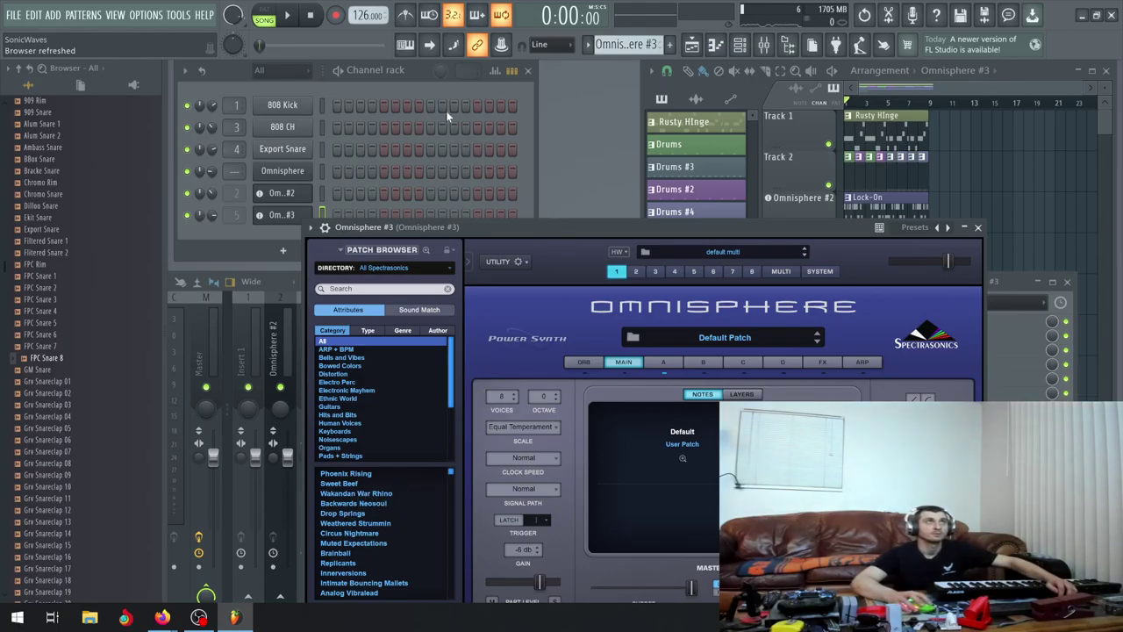
{"action": "left_click_drag", "start_coordinate": [546, 226], "coordinate": [428, 94]}
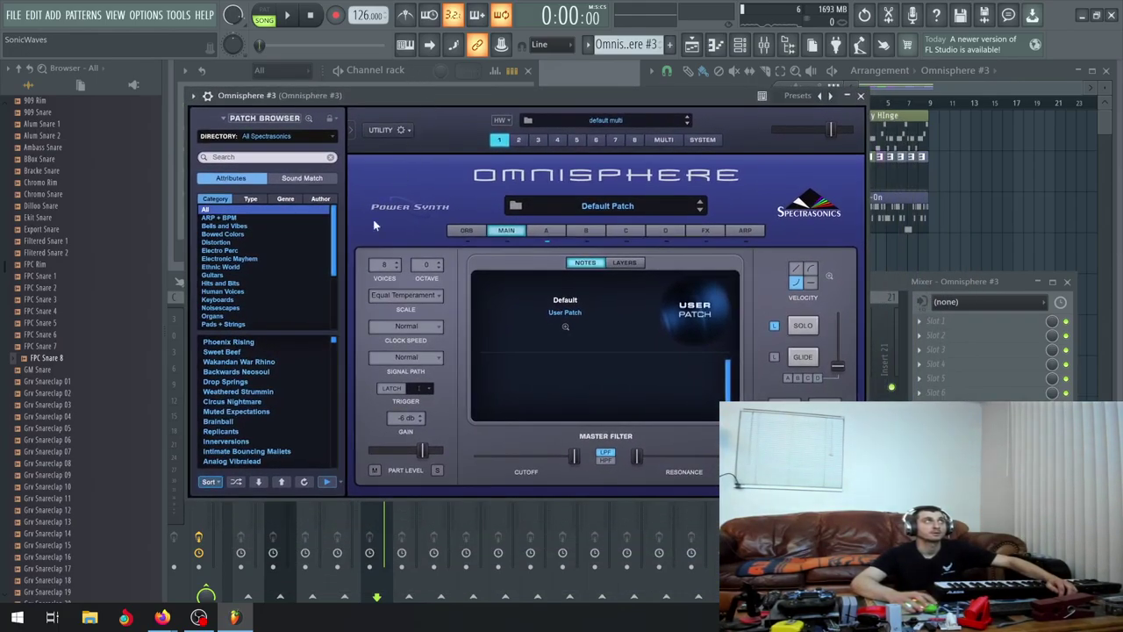
Shuffle the Omnisphere #3 patch list and audition patches one after another against the loop, up to Melodic Digital Crush
{"action": "left_click", "coordinate": [235, 481]}
{"action": "left_click", "coordinate": [258, 481]}
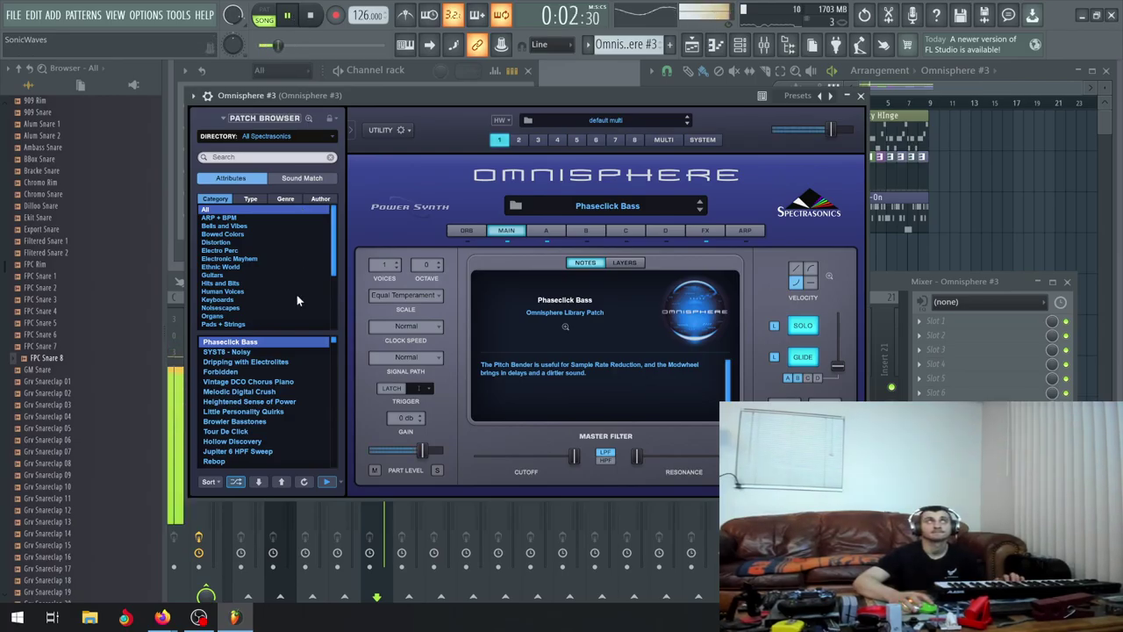
{"action": "left_click", "coordinate": [258, 482]}
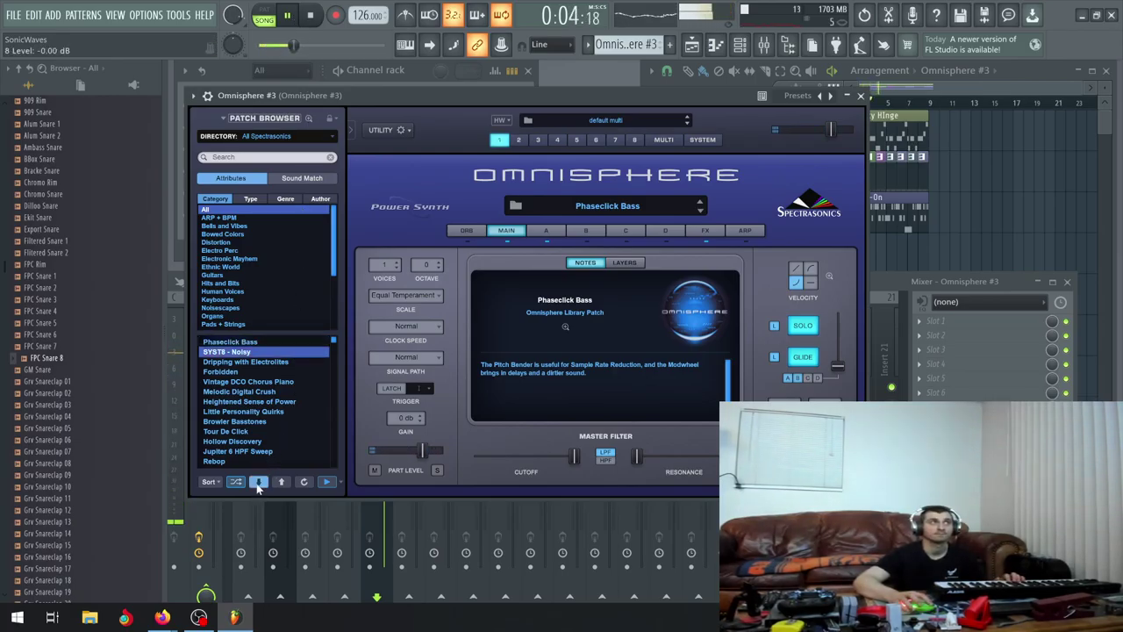
{"action": "left_click", "coordinate": [258, 481]}
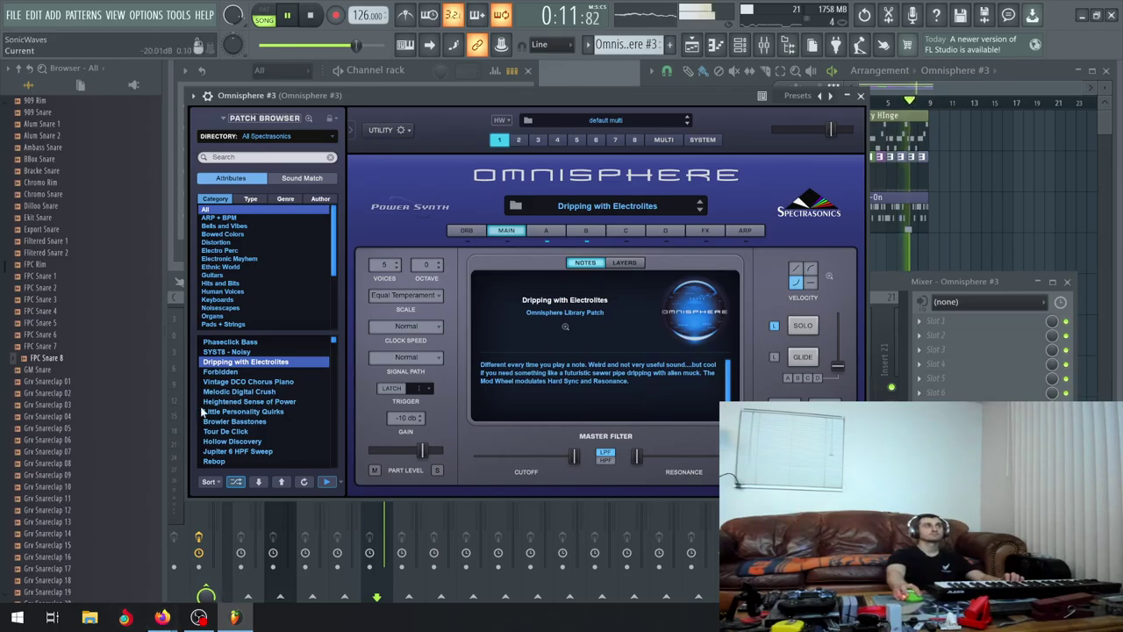
{"action": "left_click", "coordinate": [260, 481]}
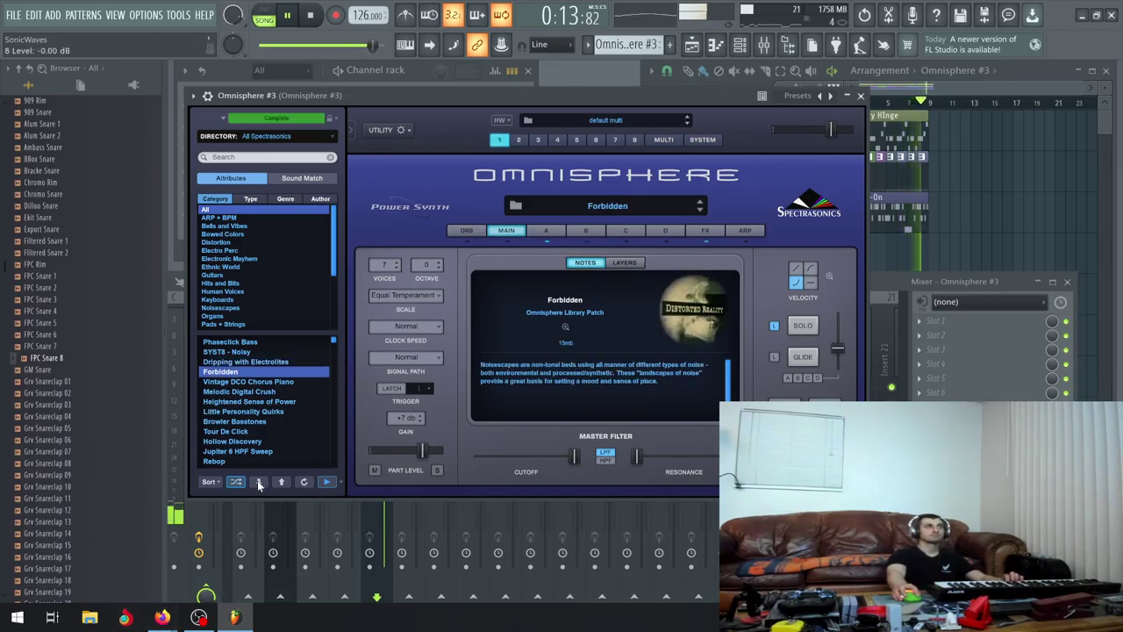
{"action": "left_click", "coordinate": [259, 481]}
{"action": "left_click", "coordinate": [260, 481]}
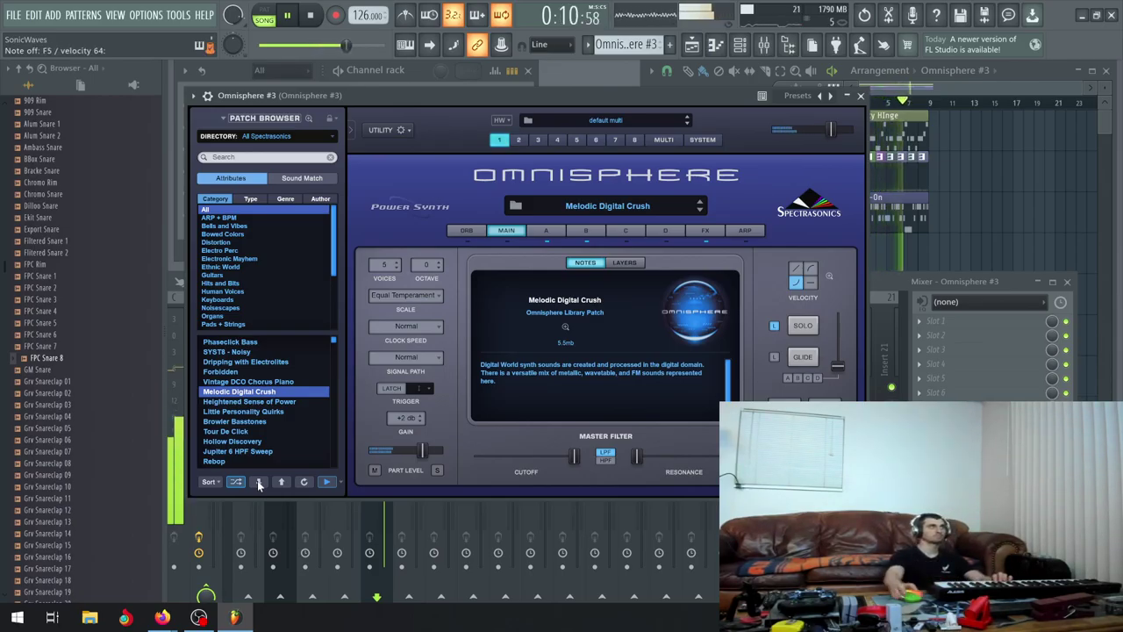
Move the synth window off the channel rack and rebalance the Omnisphere #3 channel's volume against the playing loop
{"action": "left_click_drag", "start_coordinate": [395, 94], "coordinate": [367, 315]}
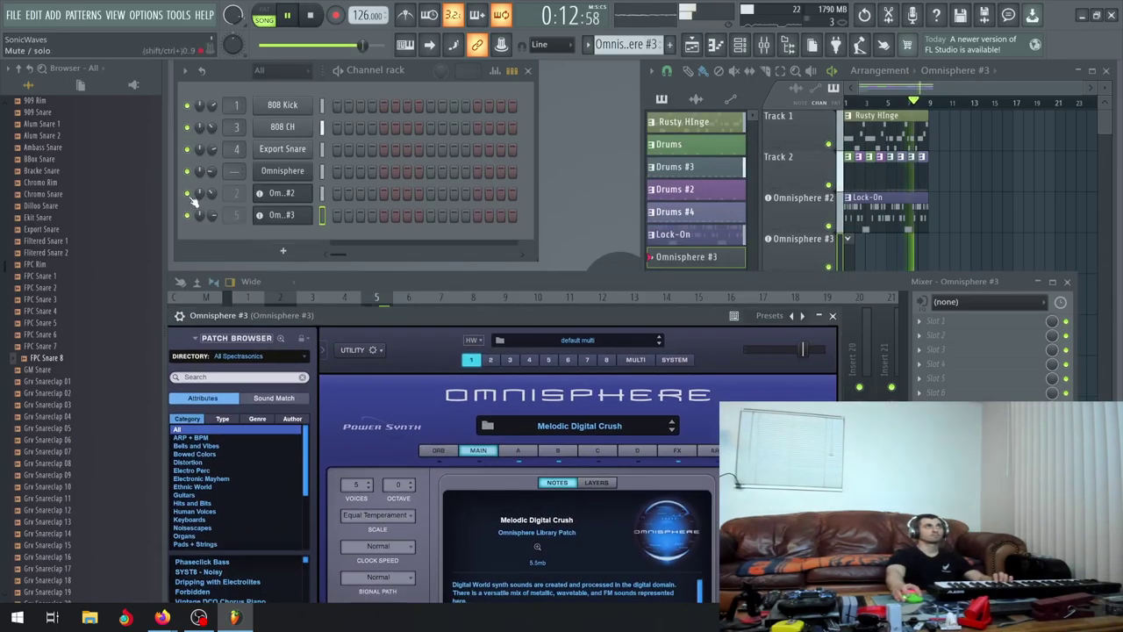
{"action": "scroll", "coordinate": [211, 215], "scroll_direction": "down", "scroll_amount": 10}
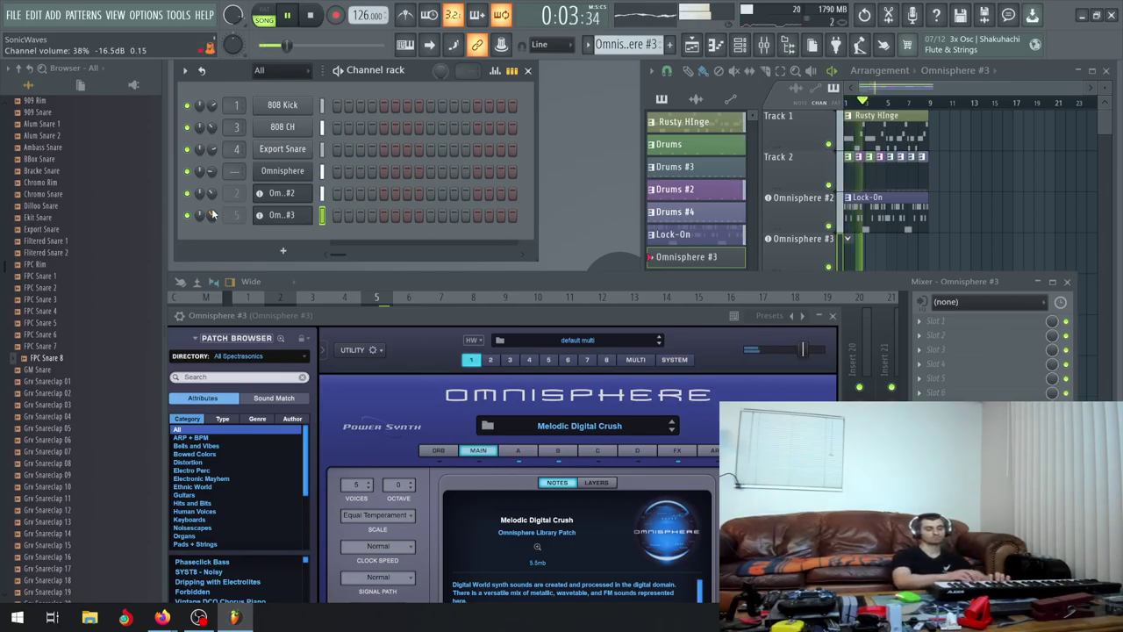
{"action": "scroll", "coordinate": [211, 215], "scroll_direction": "up", "scroll_amount": 1}
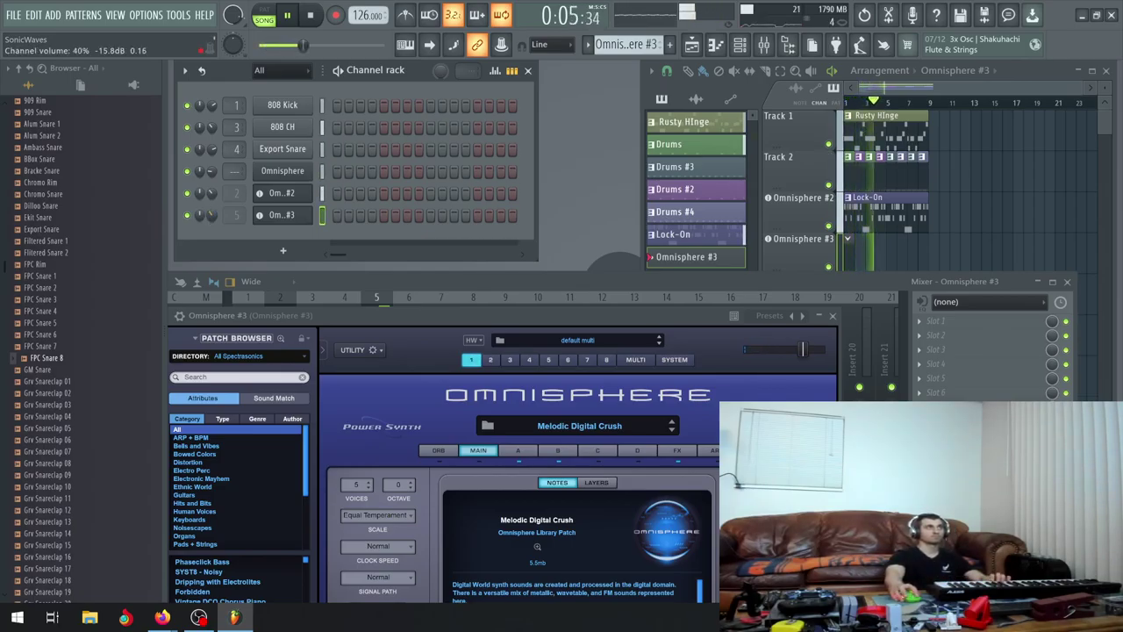
{"action": "scroll", "coordinate": [211, 215], "scroll_direction": "up", "scroll_amount": 4}
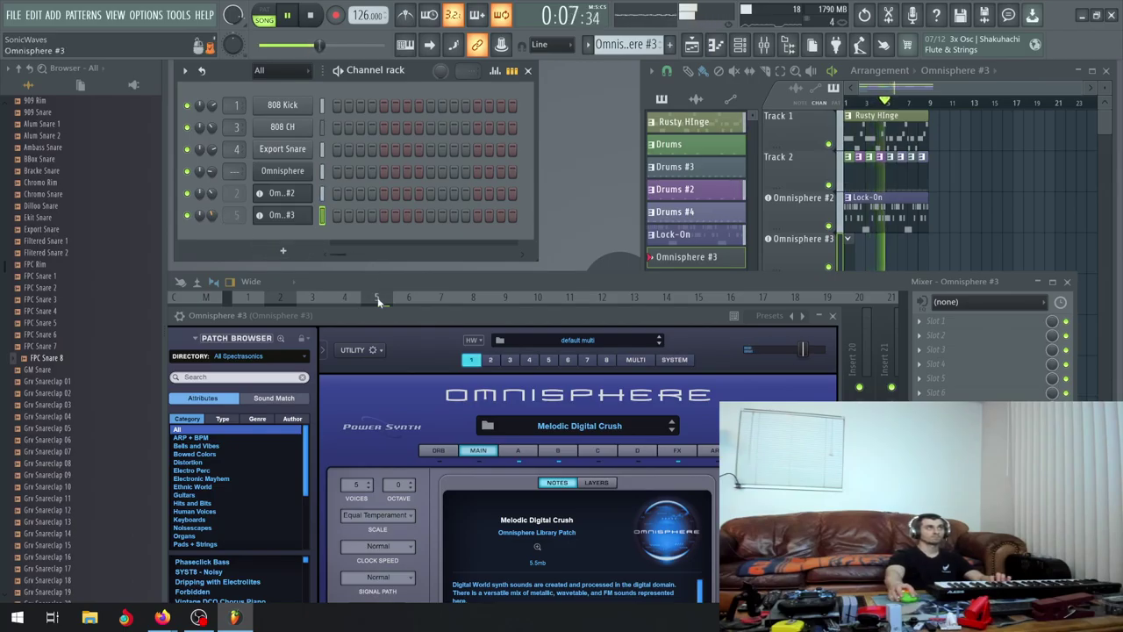
Bring the synth window back up and audition further shuffled patches for Omnisphere #3, settling on Hollow Discovery
{"action": "left_click_drag", "start_coordinate": [382, 317], "coordinate": [382, 117]}
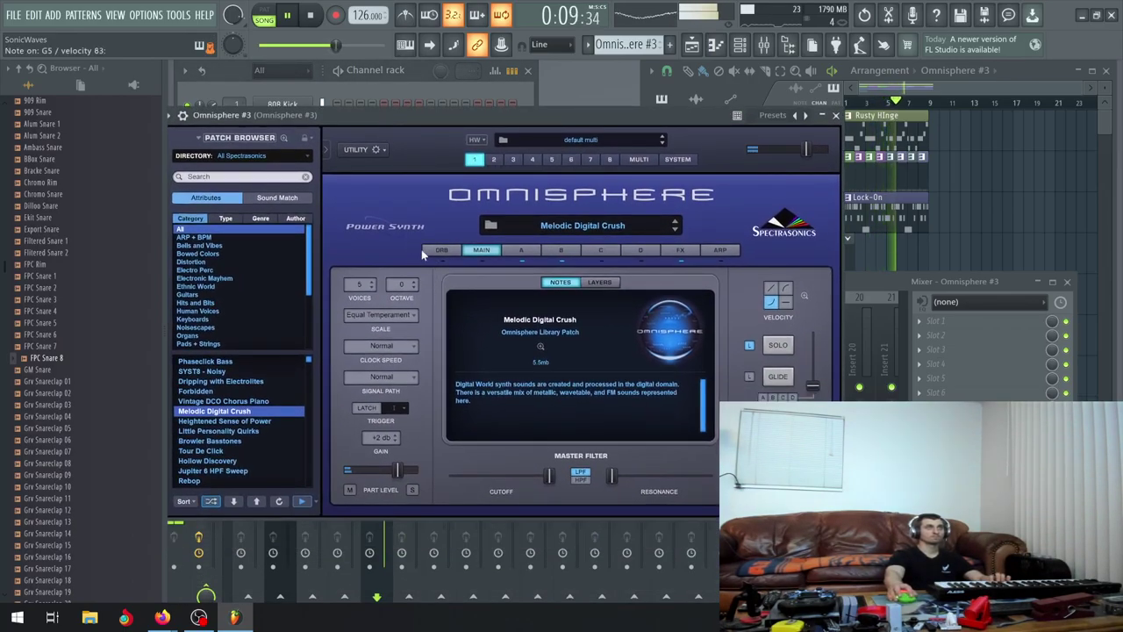
{"action": "left_click", "coordinate": [235, 501]}
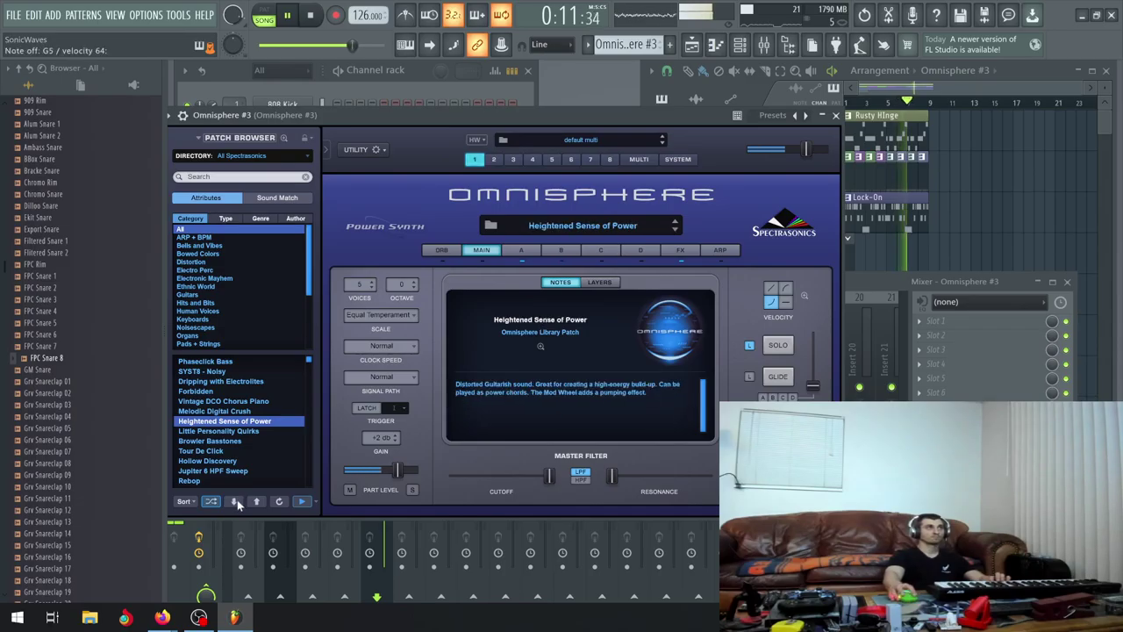
{"action": "left_click", "coordinate": [235, 501]}
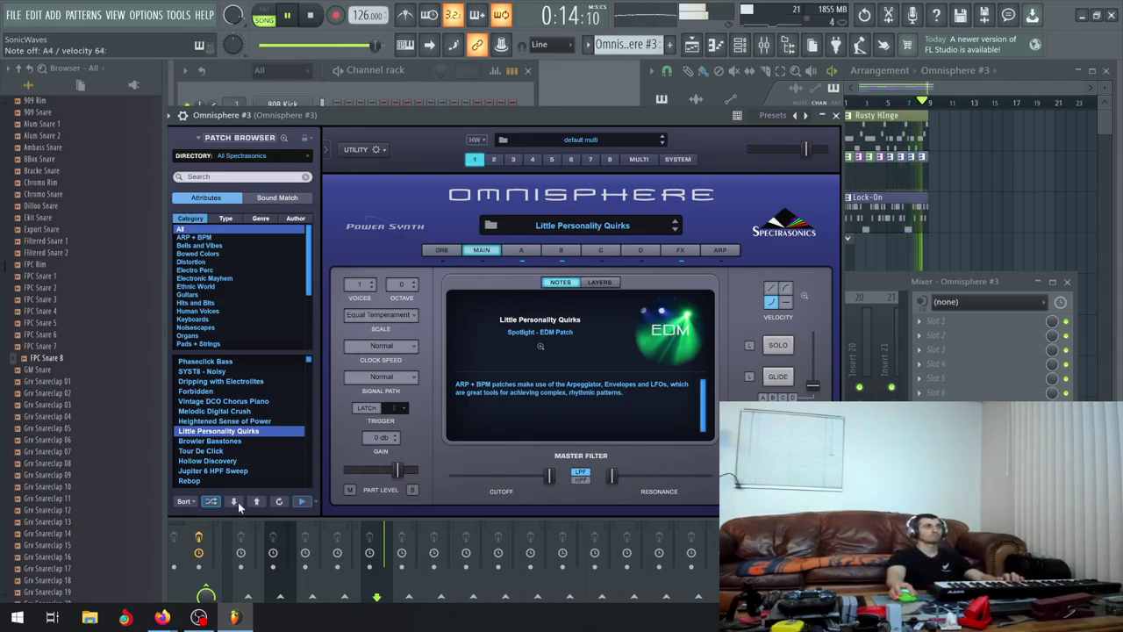
{"action": "left_click", "coordinate": [238, 502]}
{"action": "left_click", "coordinate": [238, 502]}
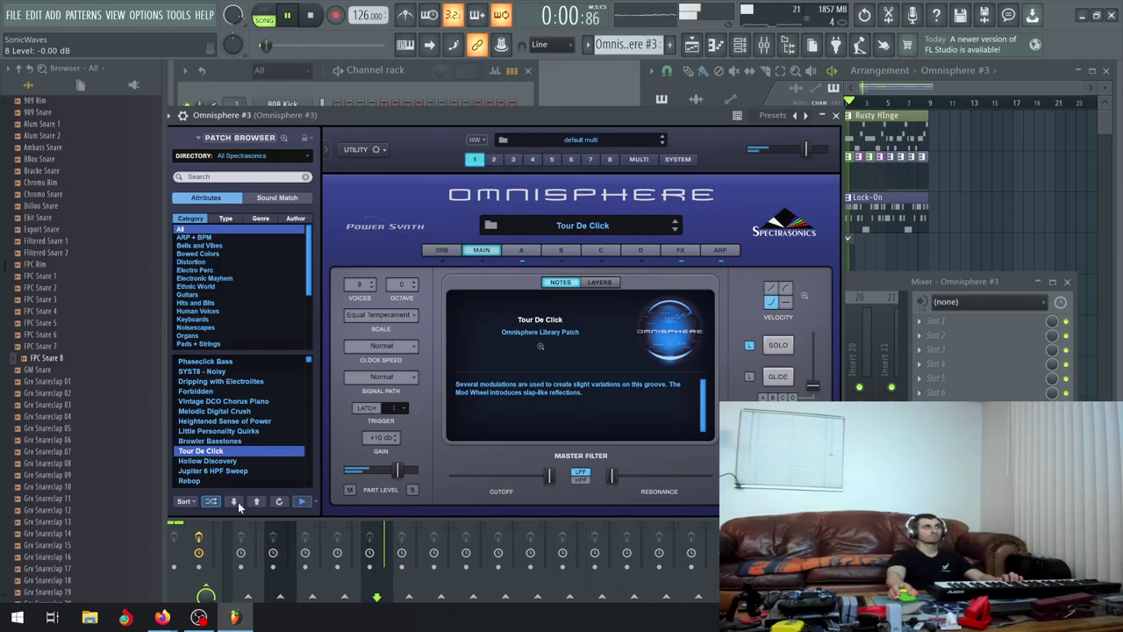
{"action": "left_click", "coordinate": [238, 502]}
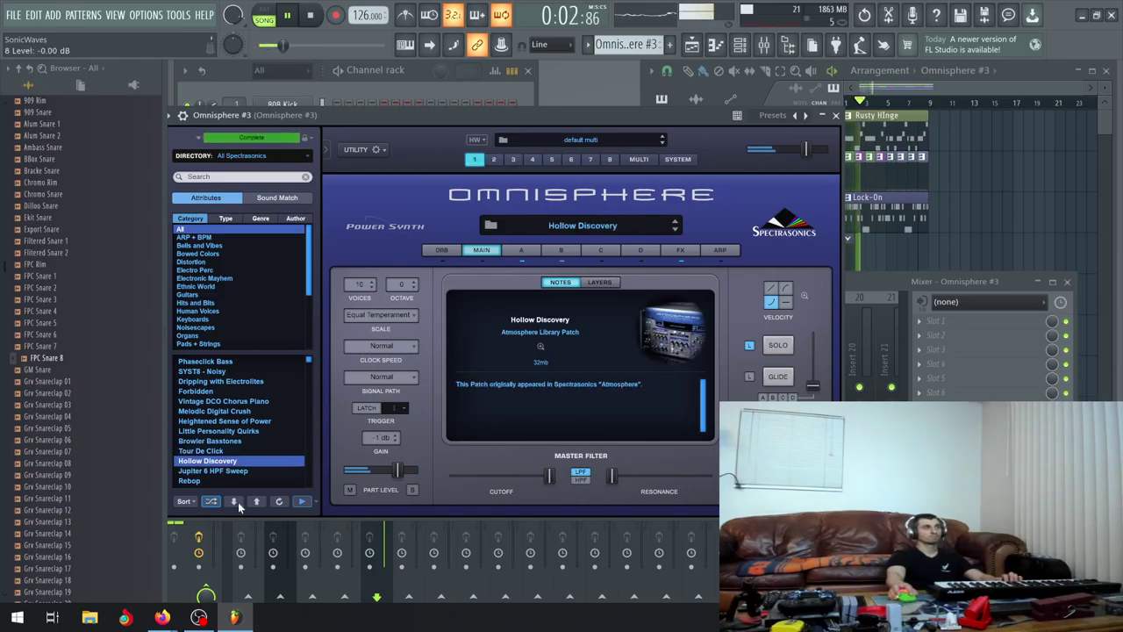
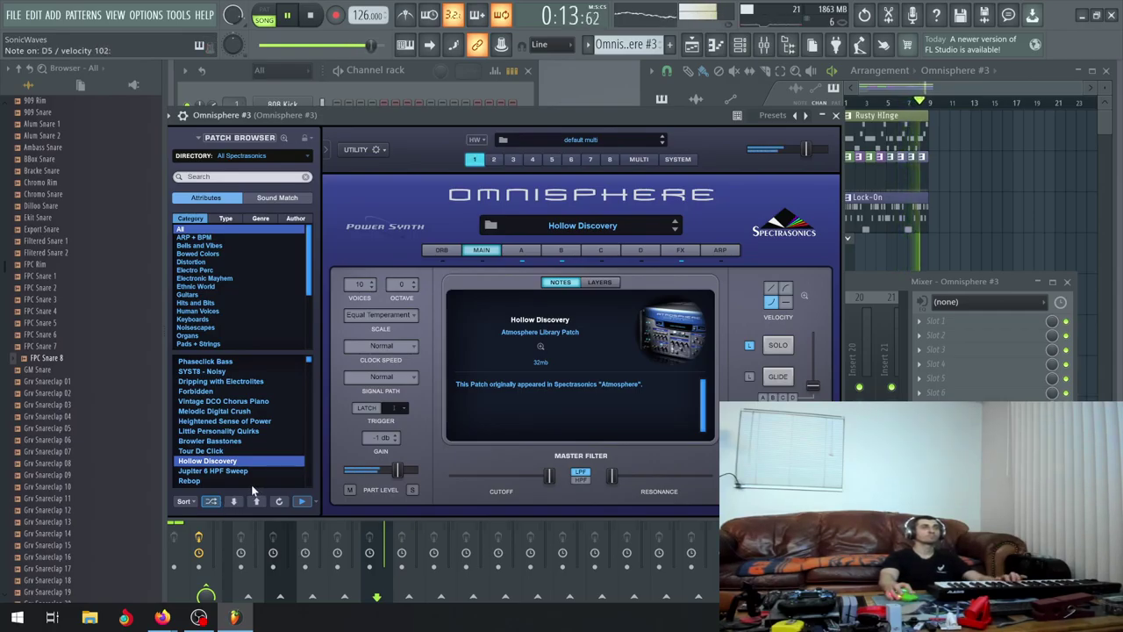
Record a Hollow Discovery part over the eight-bar loop on the Omnisphere #3 track, stop playback and close the synth window
{"action": "left_click", "coordinate": [310, 15]}
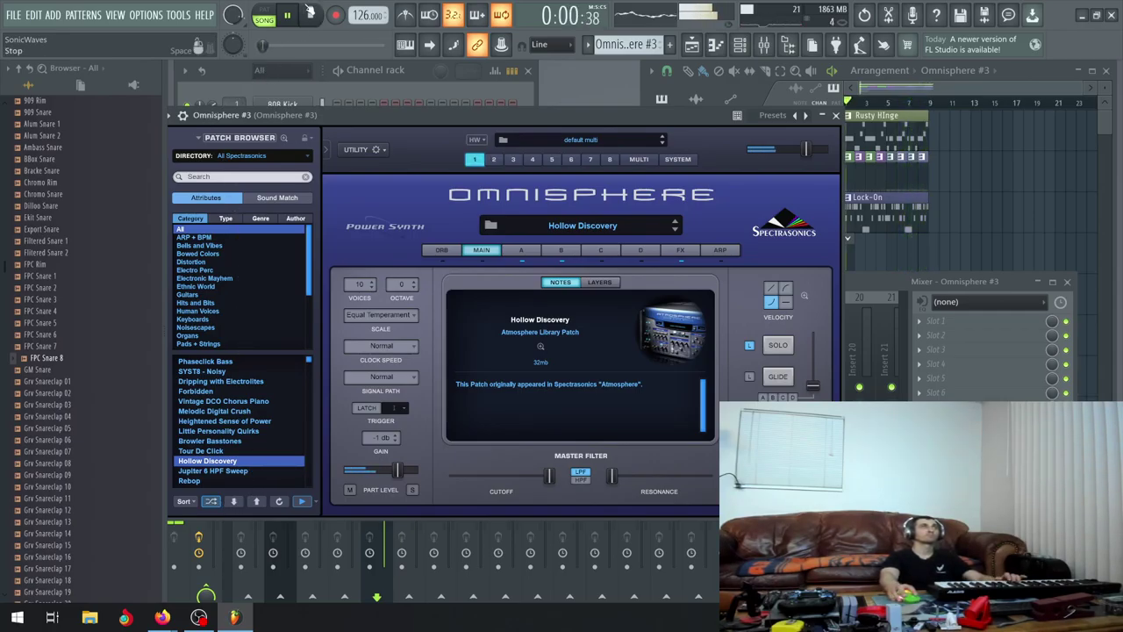
{"action": "left_click", "coordinate": [342, 15]}
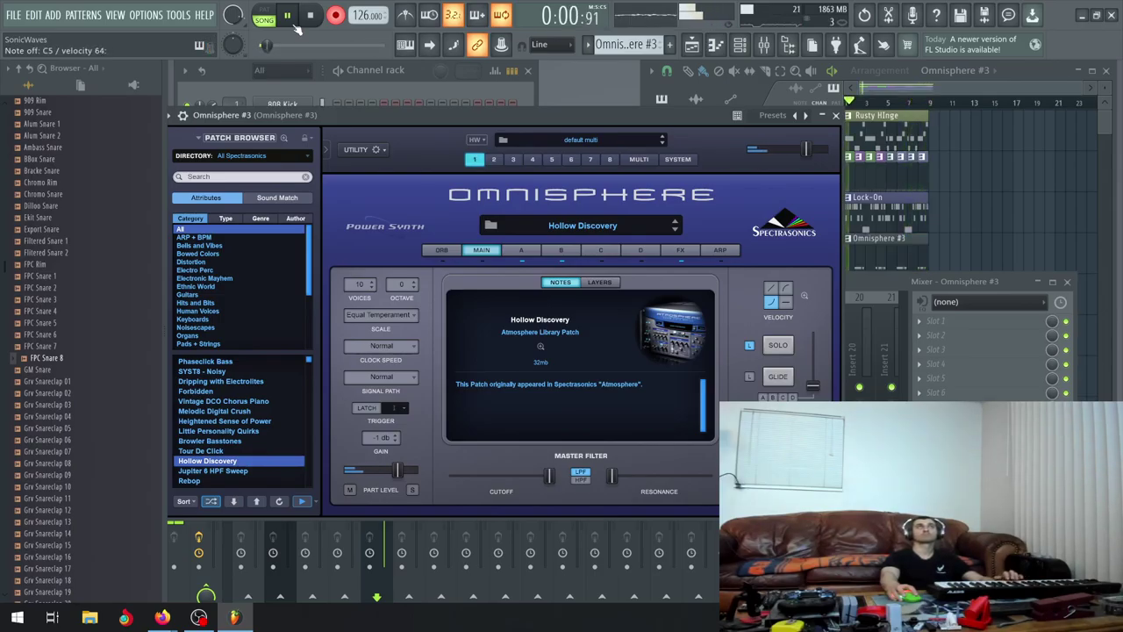
{"action": "left_click", "coordinate": [292, 24]}
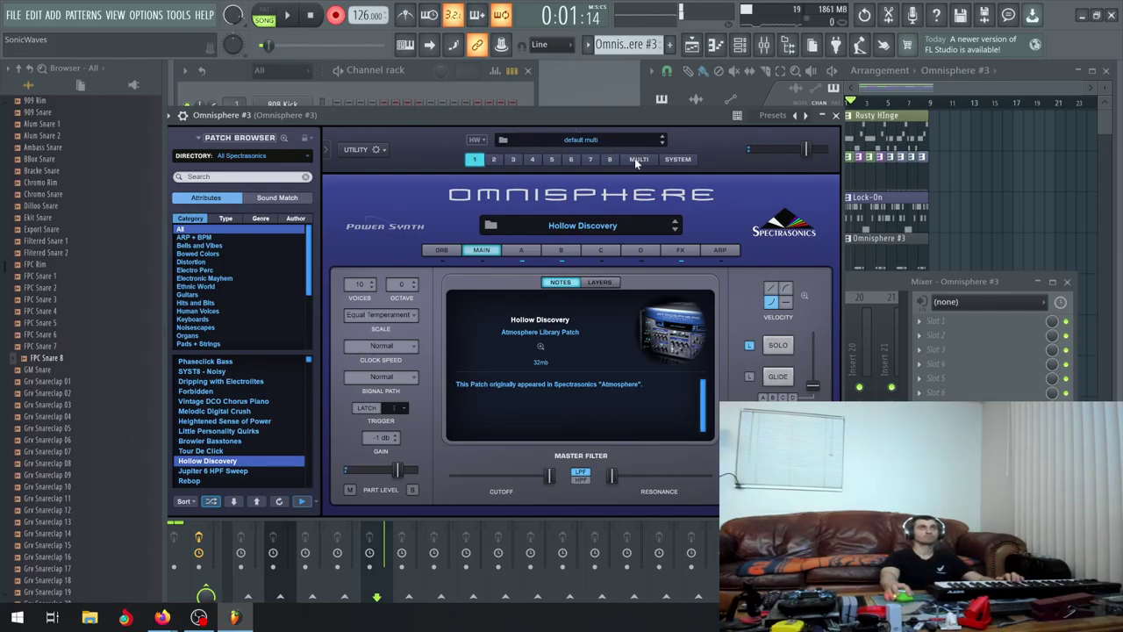
{"action": "left_click", "coordinate": [837, 116]}
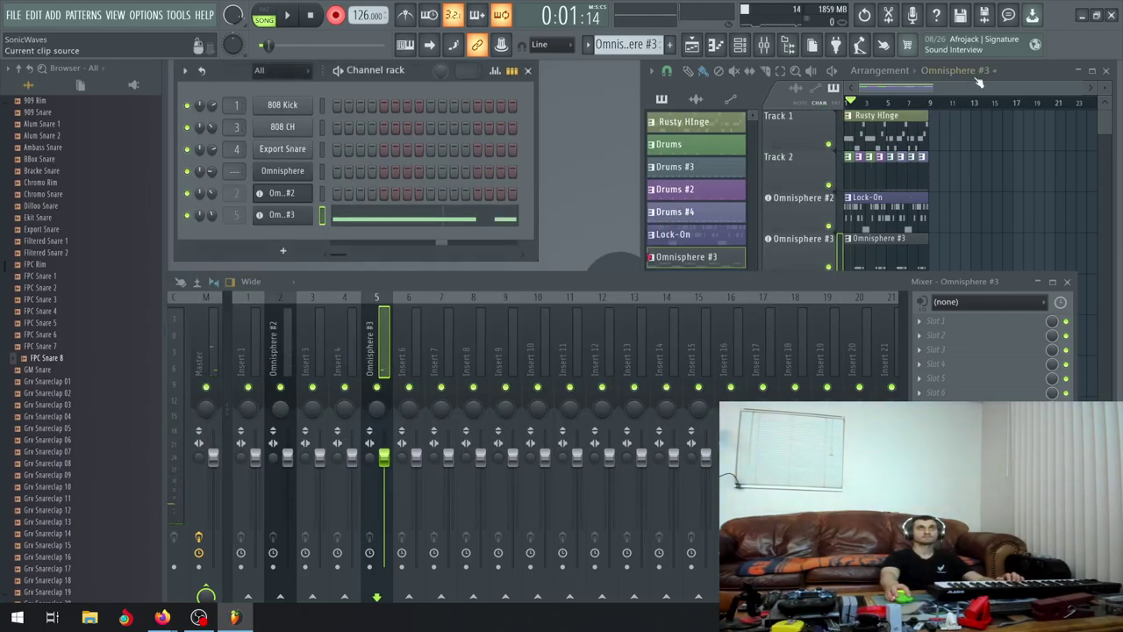
Open the recorded Omnisphere #3 pattern in the piano roll and move its last note from C5 up to D5
{"action": "left_click", "coordinate": [904, 264]}
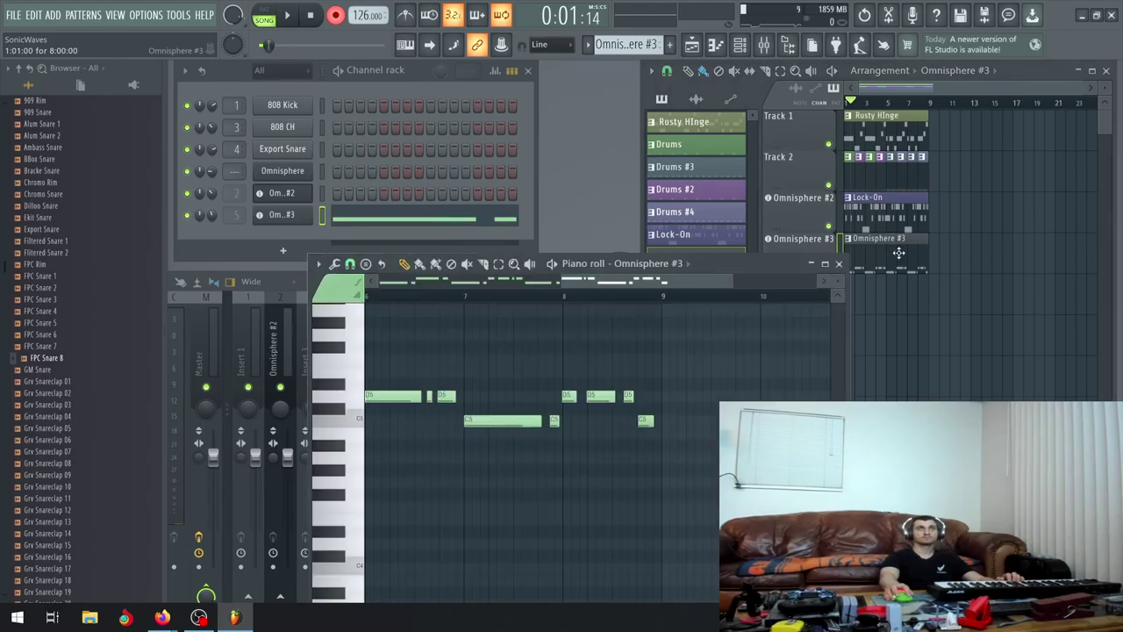
{"action": "double_click", "coordinate": [905, 264]}
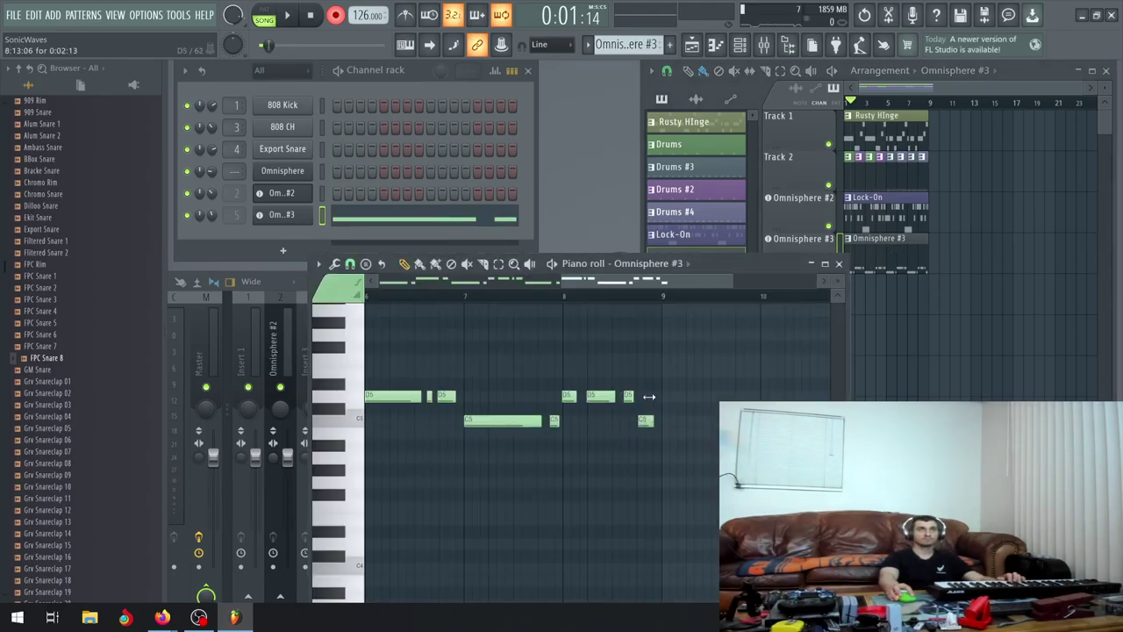
{"action": "left_click_drag", "start_coordinate": [645, 421], "coordinate": [640, 396]}
Quantize the recorded Omnisphere #3 notes to the grid
{"action": "left_click", "coordinate": [322, 263]}
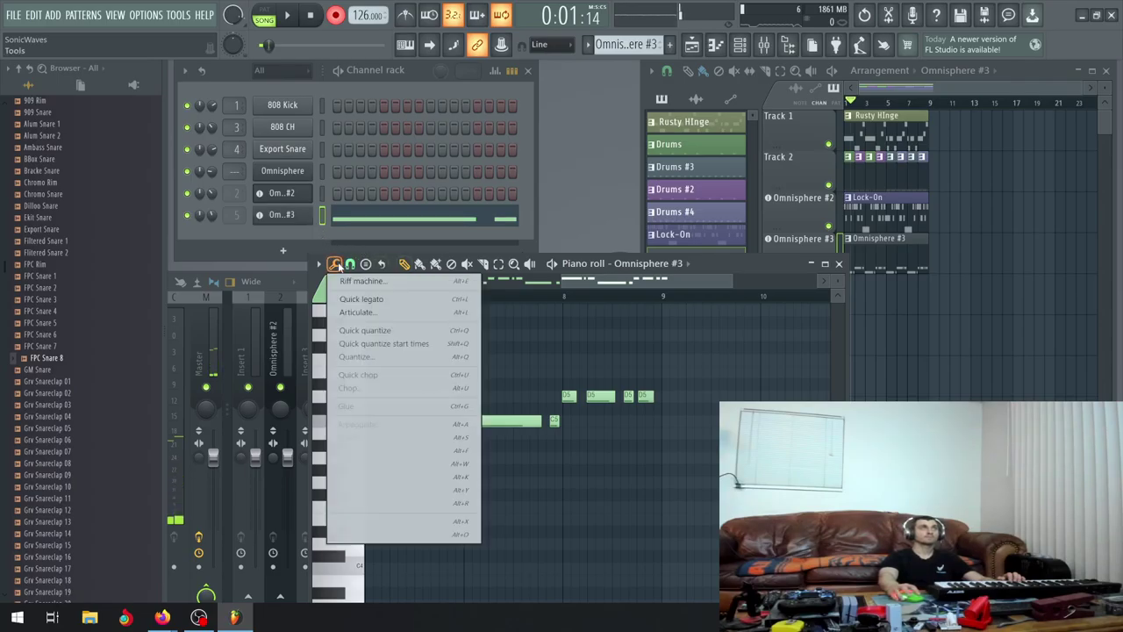
{"action": "left_click", "coordinate": [355, 356]}
{"action": "left_click", "coordinate": [638, 397]}
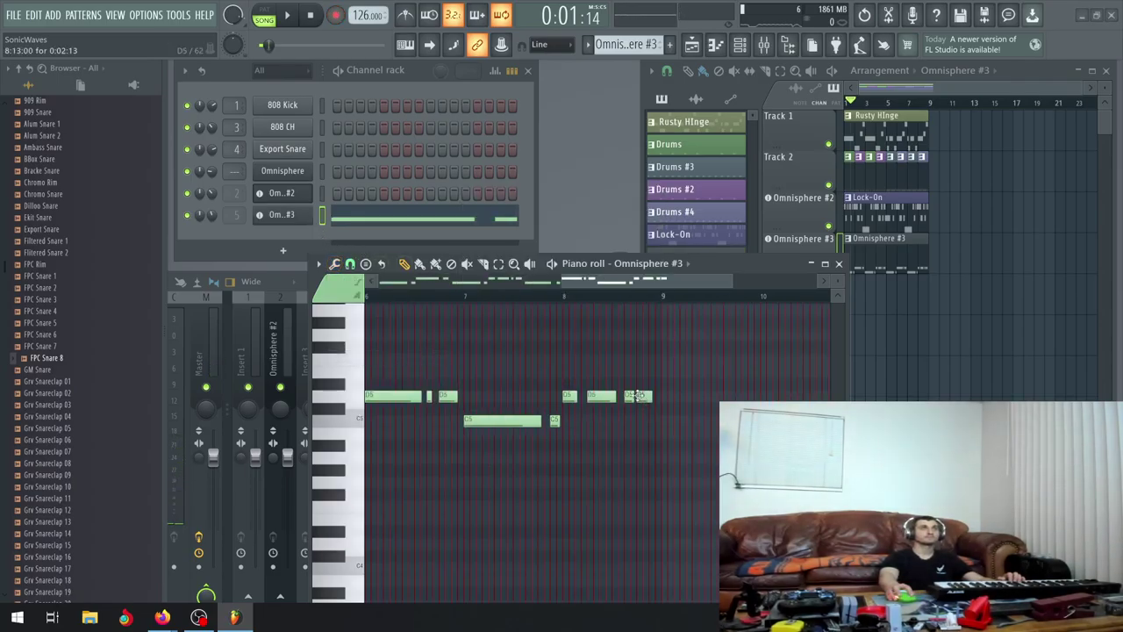
Play the arrangement to check the timing of the Omnisphere #3 part and apply Quantize to its notes once more
{"action": "left_click", "coordinate": [288, 17]}
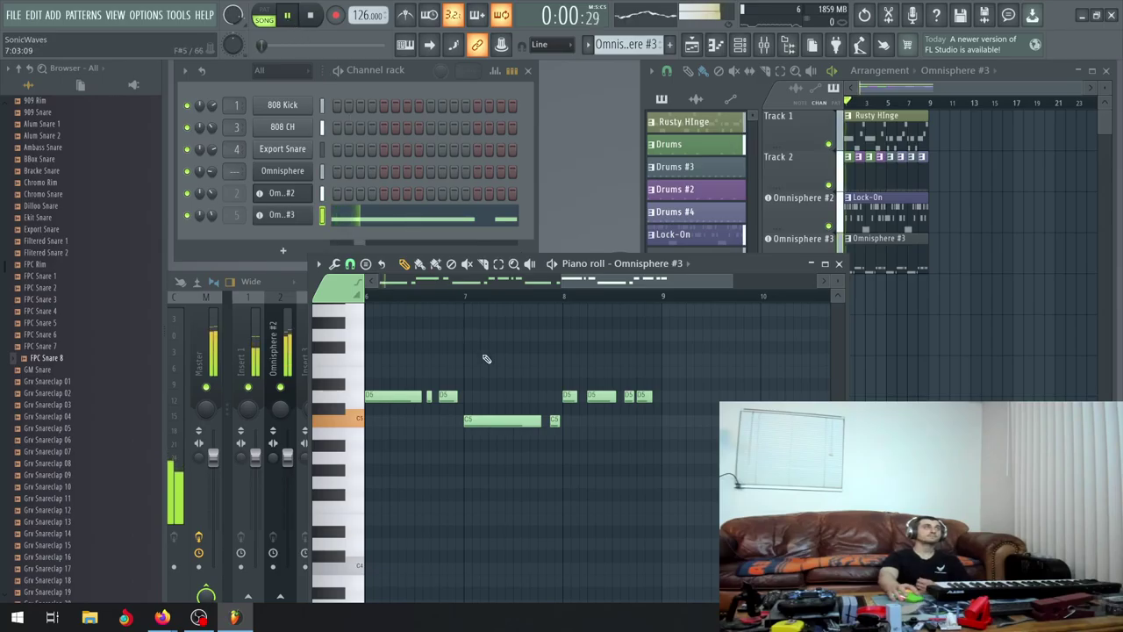
{"action": "scroll", "coordinate": [490, 378], "scroll_direction": "down", "scroll_amount": 3}
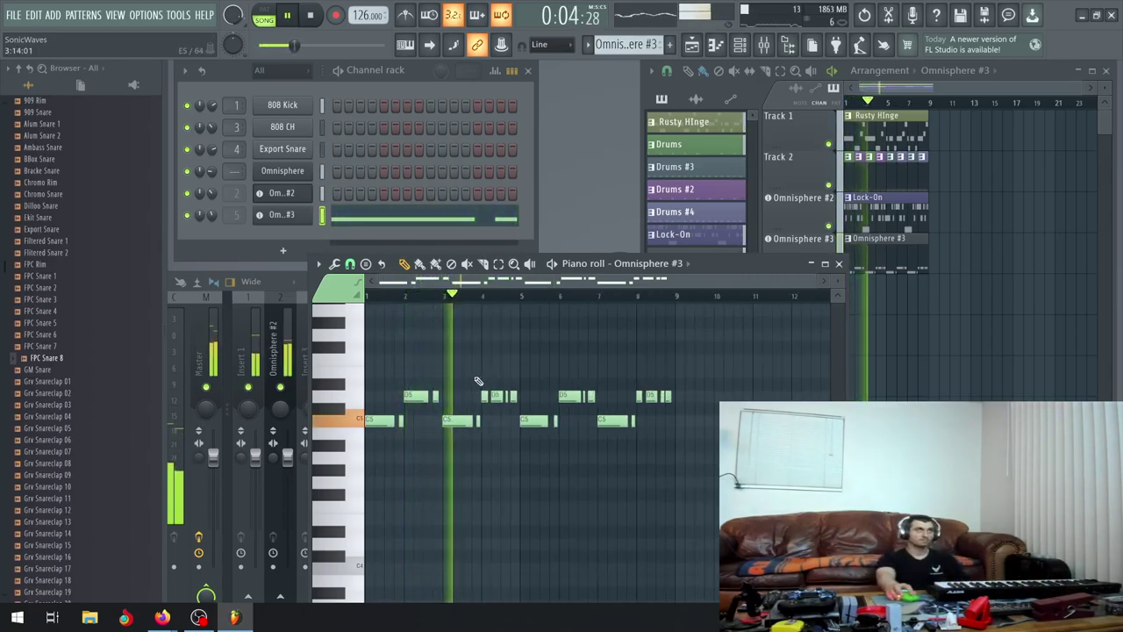
{"action": "left_click", "coordinate": [334, 264]}
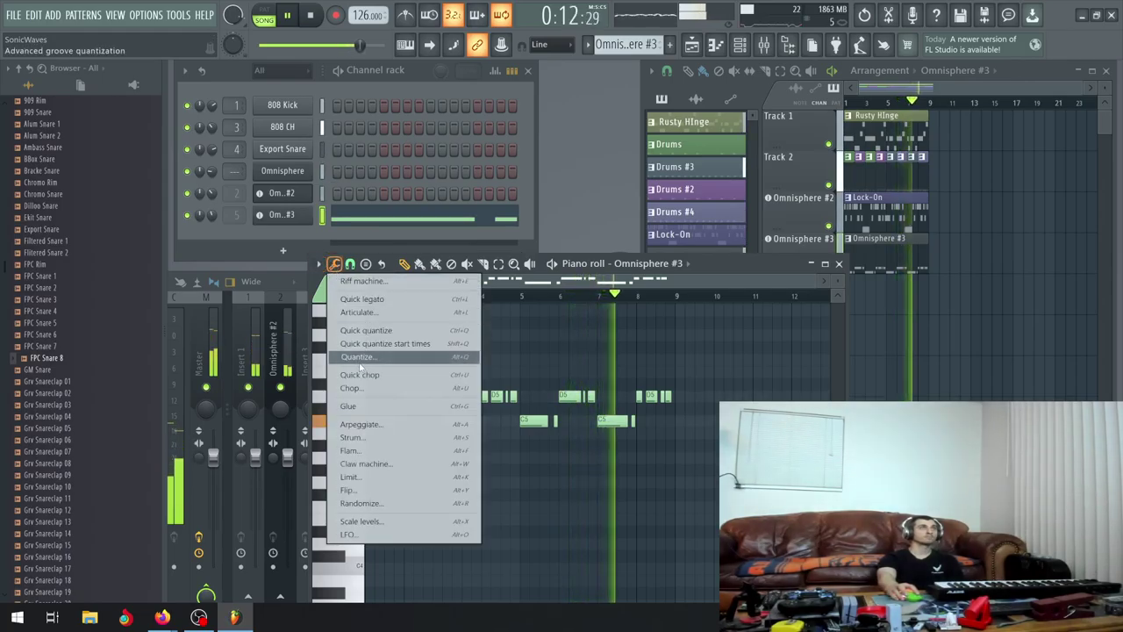
{"action": "left_click", "coordinate": [356, 356]}
{"action": "left_click", "coordinate": [638, 399]}
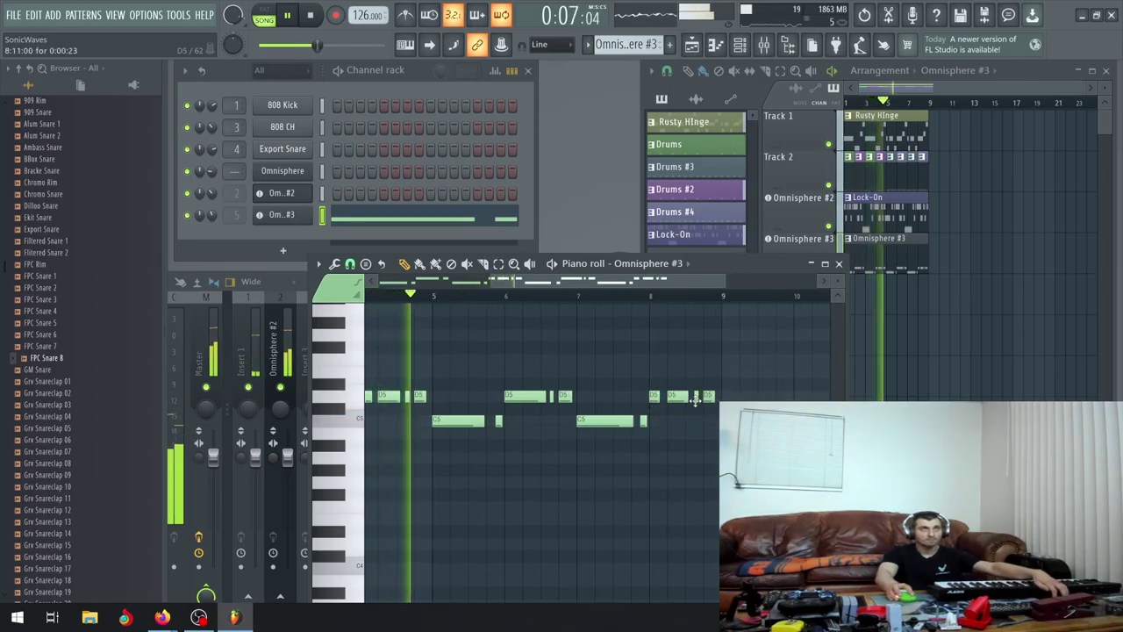
{"action": "scroll", "coordinate": [689, 412], "scroll_direction": "down", "scroll_amount": 2}
{"action": "scroll", "coordinate": [680, 417], "scroll_direction": "up", "scroll_amount": 1}
{"action": "scroll", "coordinate": [682, 412], "scroll_direction": "up", "scroll_amount": 2}
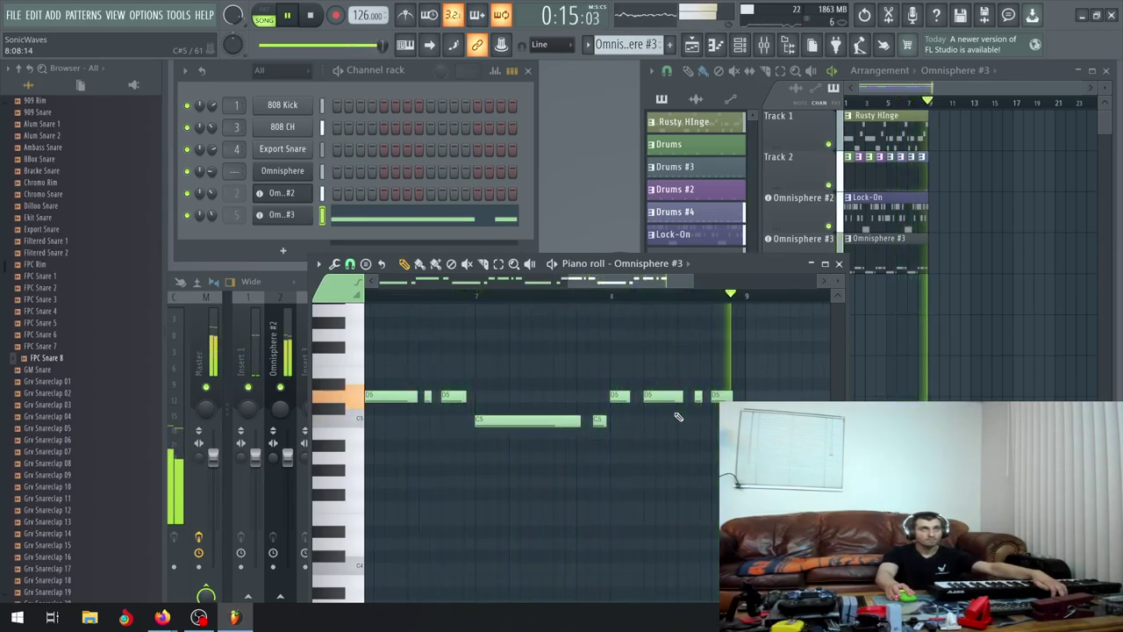
Close the piano roll and rename the Omnisphere #3 pattern as "Impressive? Not yet..."
{"action": "scroll", "coordinate": [677, 417], "scroll_direction": "down", "scroll_amount": 4}
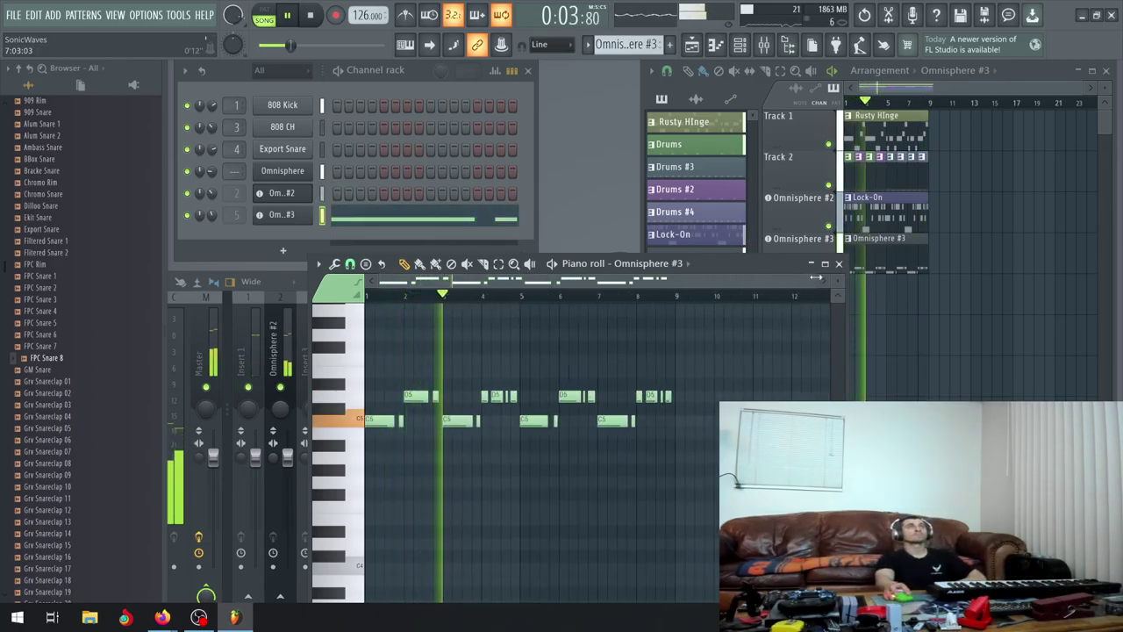
{"action": "left_click", "coordinate": [839, 263]}
{"action": "right_click", "coordinate": [700, 262]}
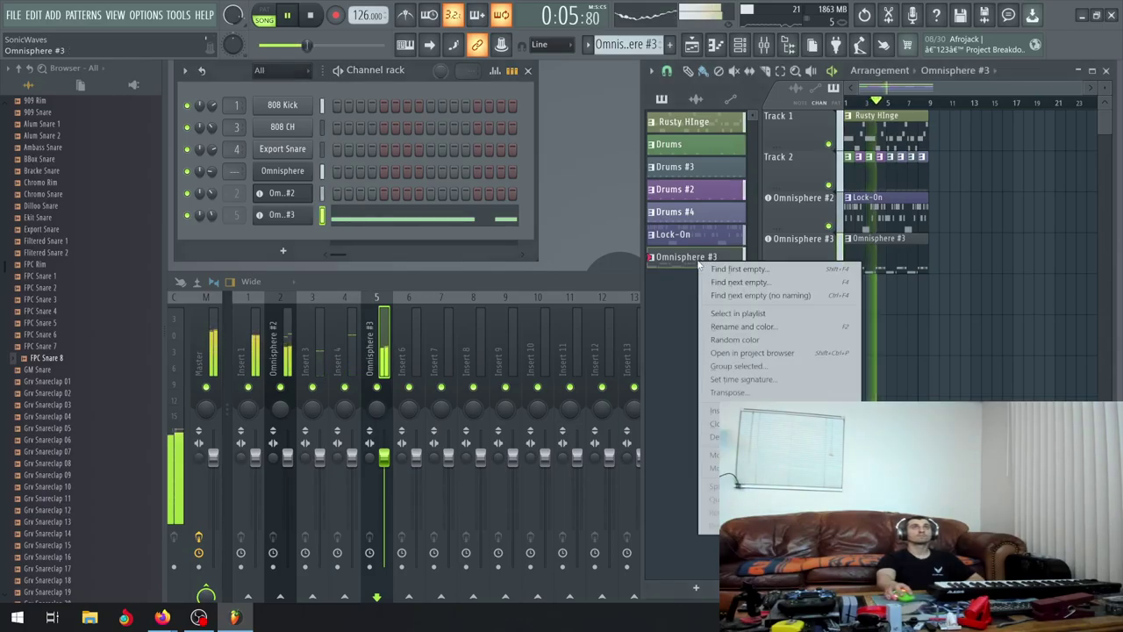
{"action": "left_click", "coordinate": [762, 327]}
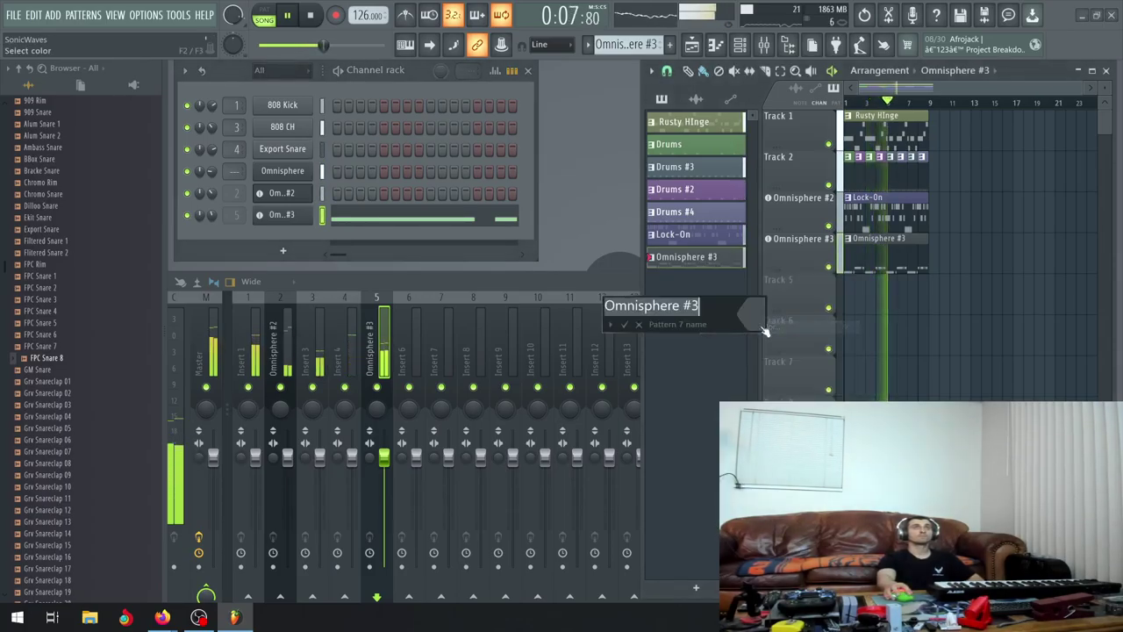
{"action": "type", "text": "Im"}
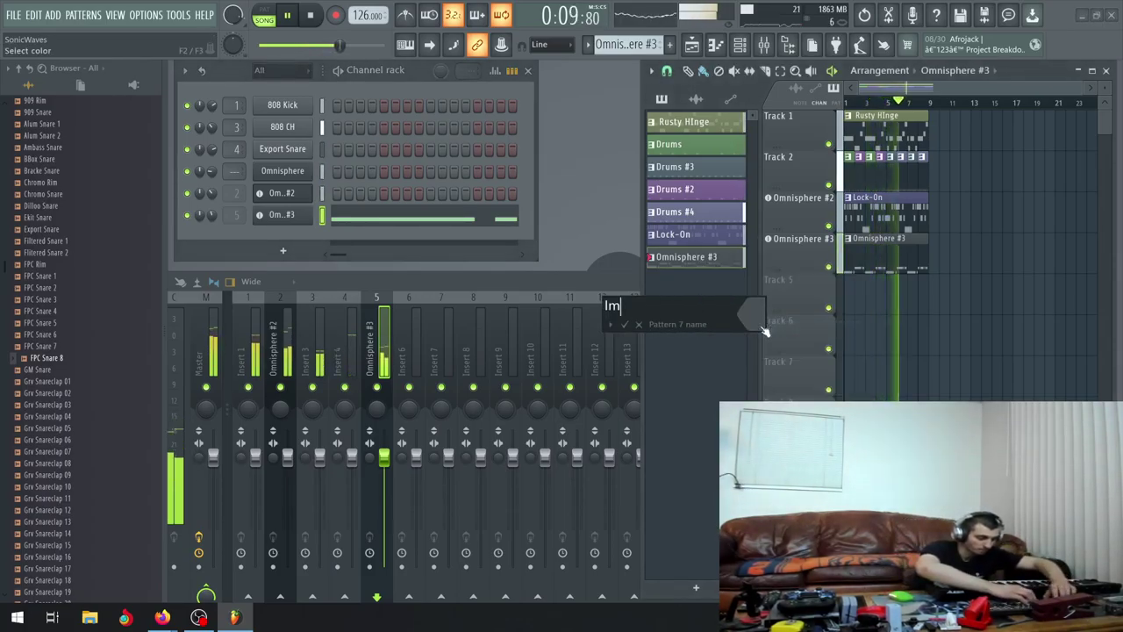
{"action": "type", "text": "persiv"}
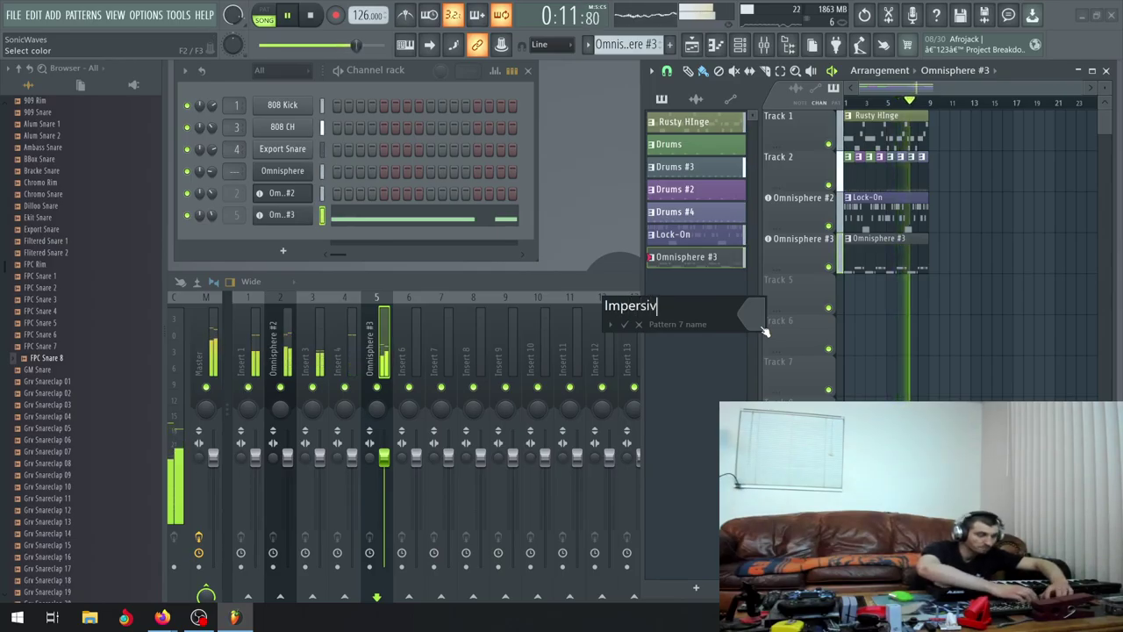
{"action": "type", "text": "e"}
{"action": "key", "text": "BackSpace"}
{"action": "key", "text": "BackSpace"}
{"action": "key", "text": "BackSpace"}
{"action": "key", "text": "BackSpace"}
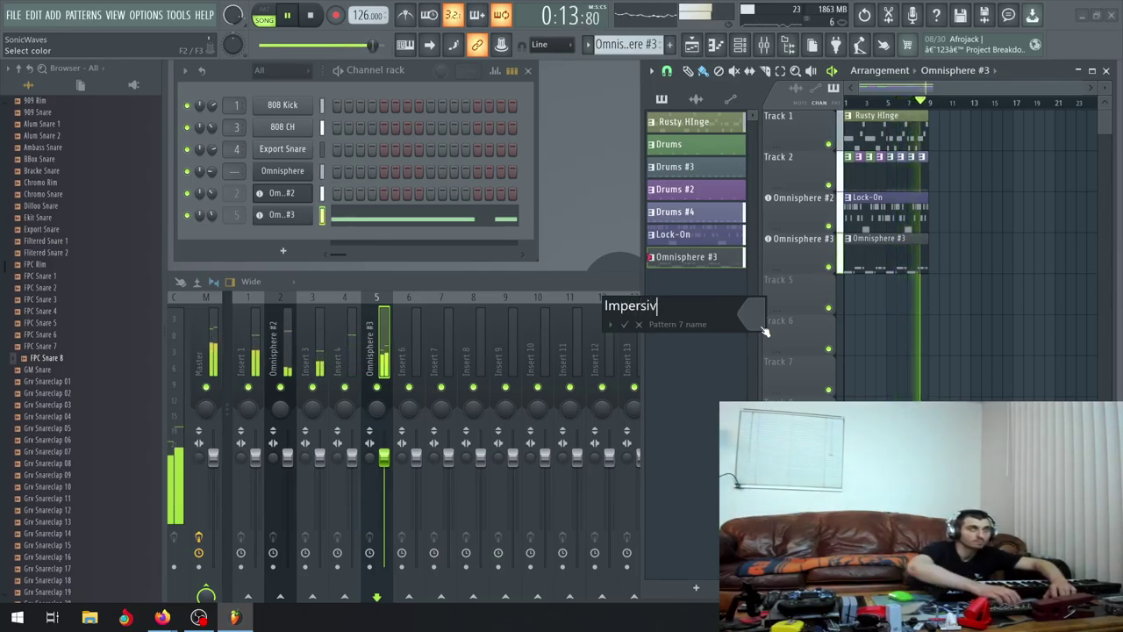
{"action": "type", "text": "r"}
{"action": "key", "text": "BackSpace"}
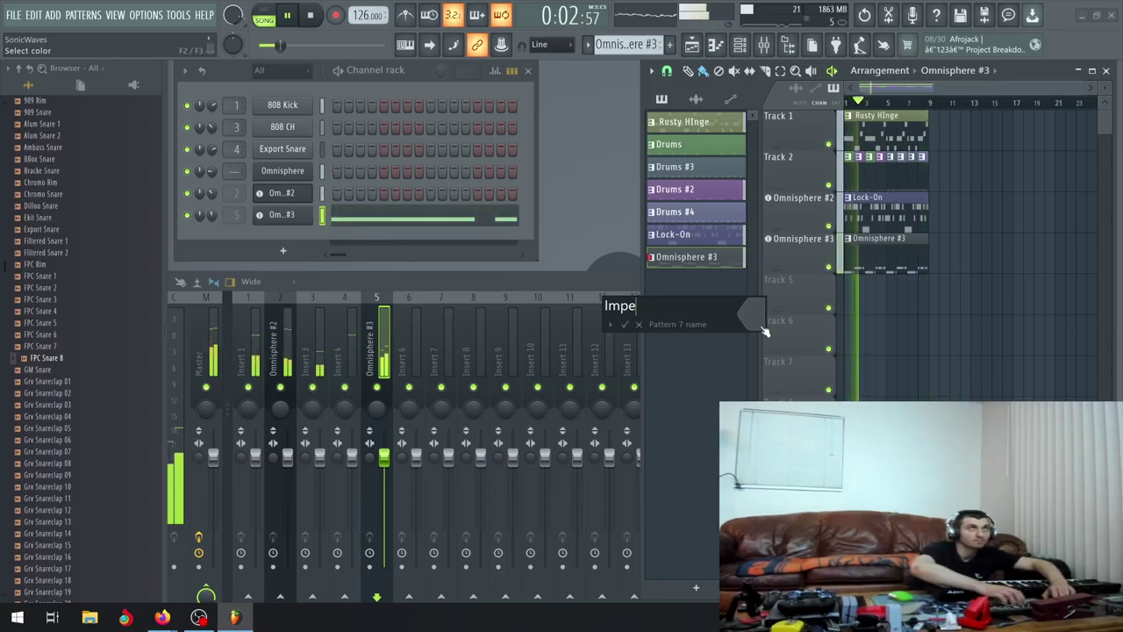
{"action": "type", "text": "res"}
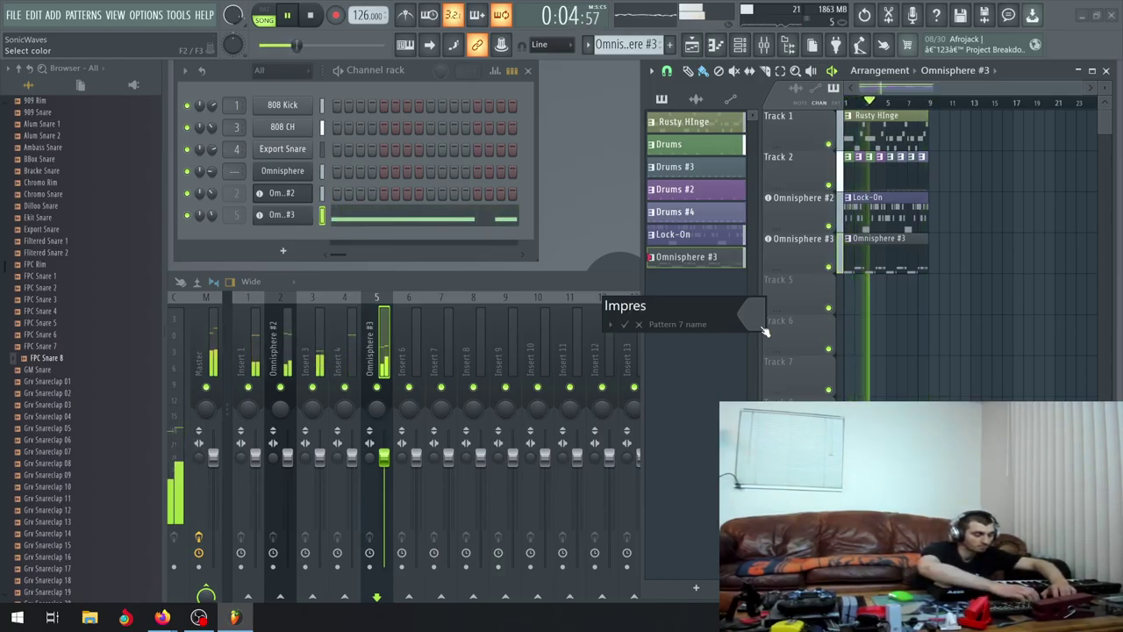
{"action": "type", "text": "ive"}
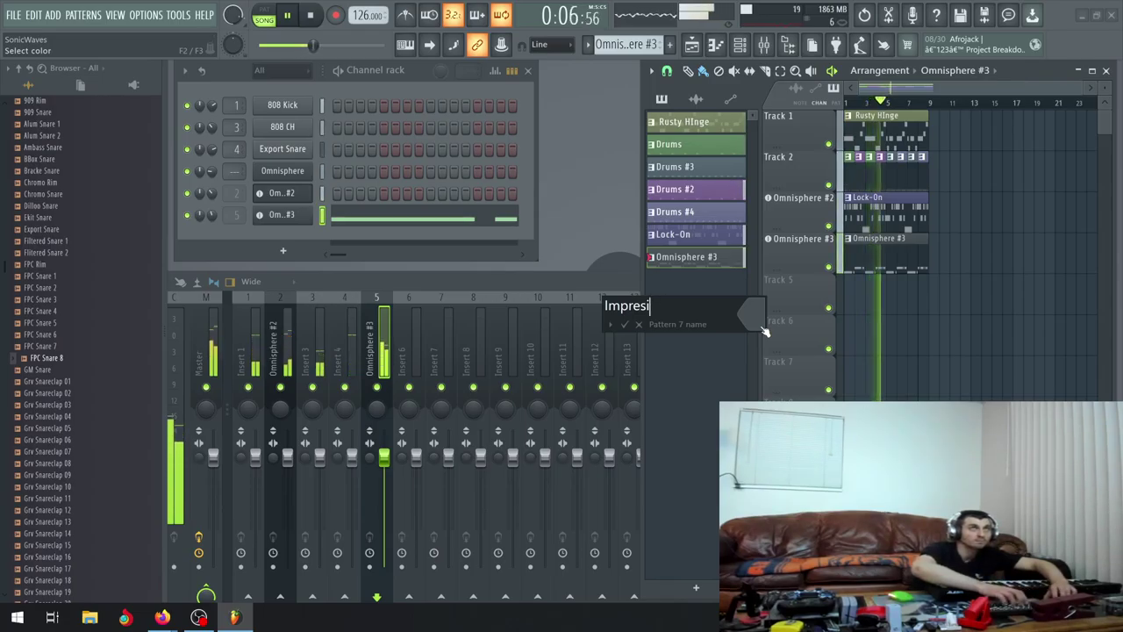
{"action": "key", "text": "BackSpace"}
{"action": "type", "text": "sive"}
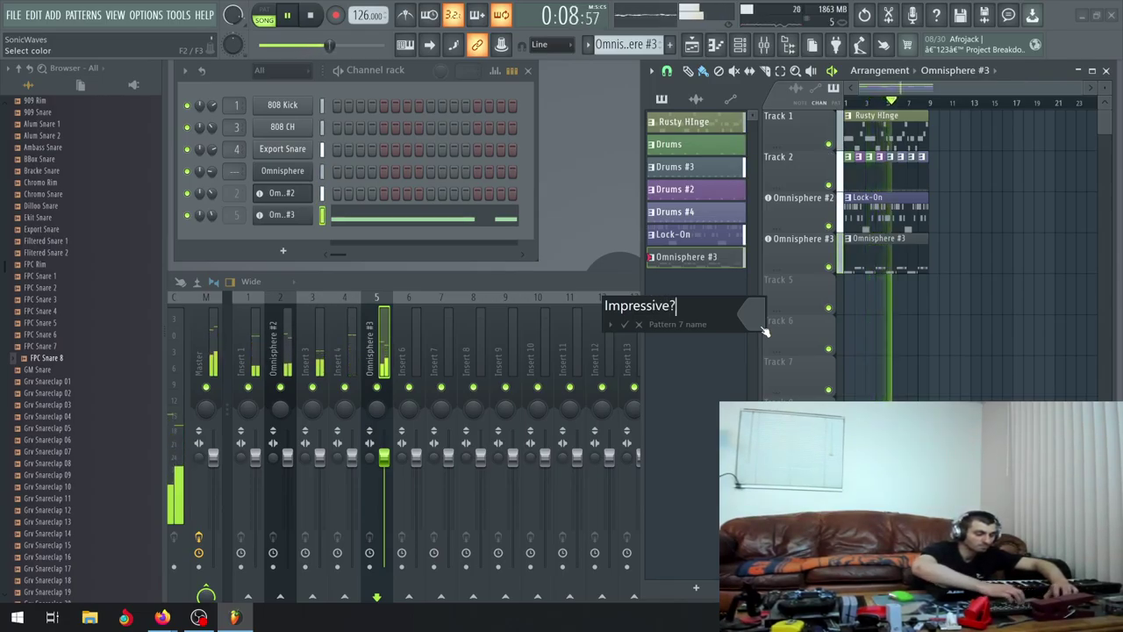
{"action": "type", "text": "? "}
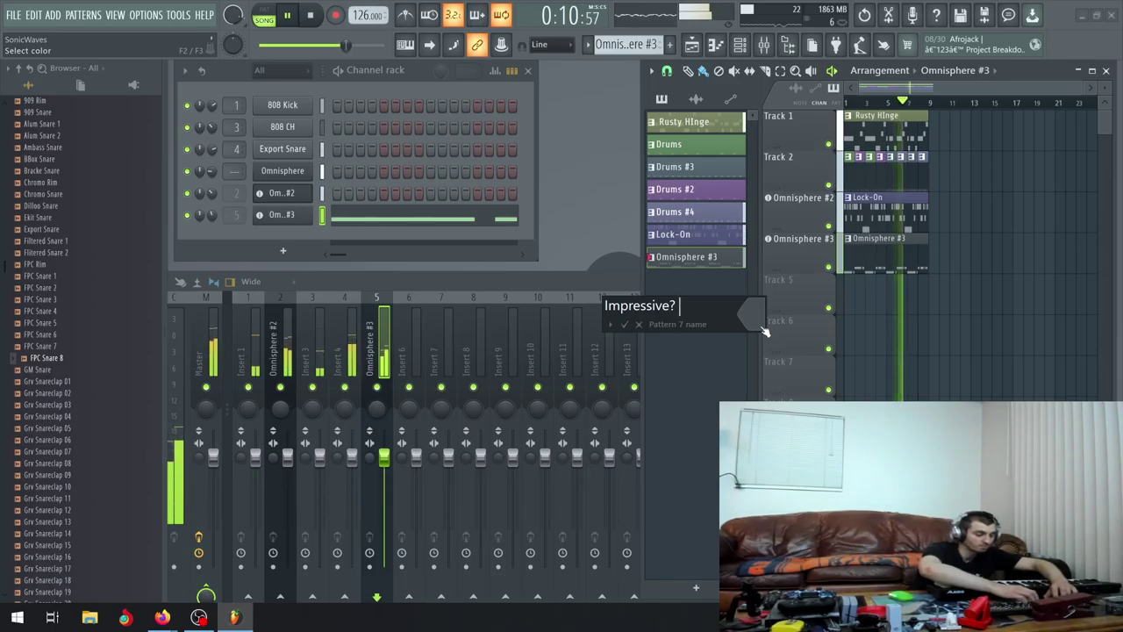
{"action": "type", "text": "Not yet"}
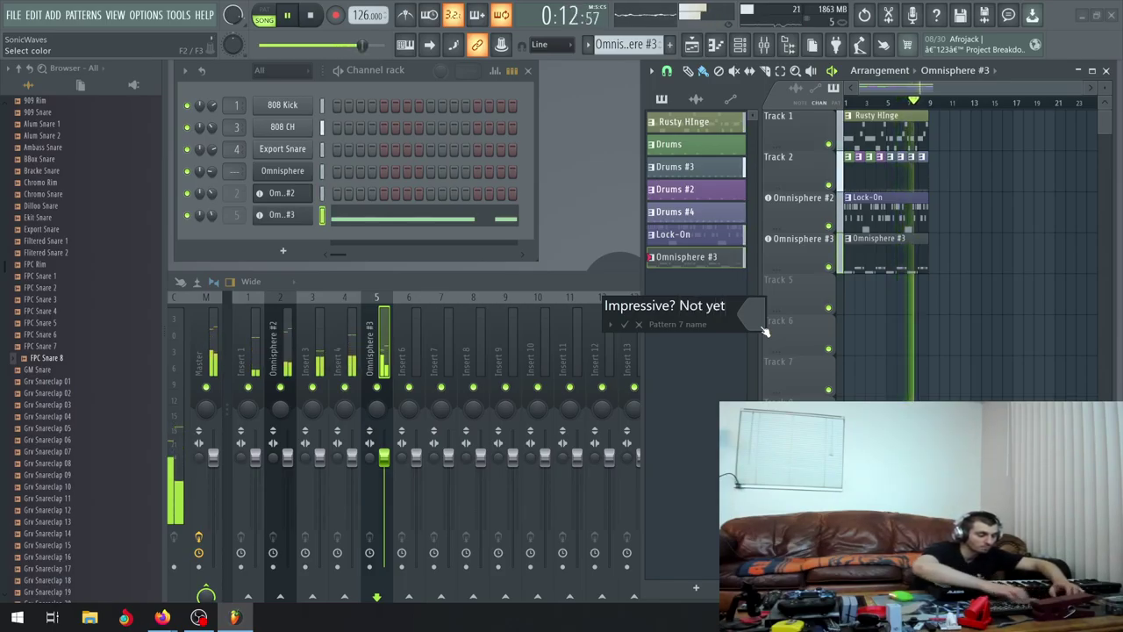
{"action": "type", "text": "..."}
{"action": "key", "text": "Return"}
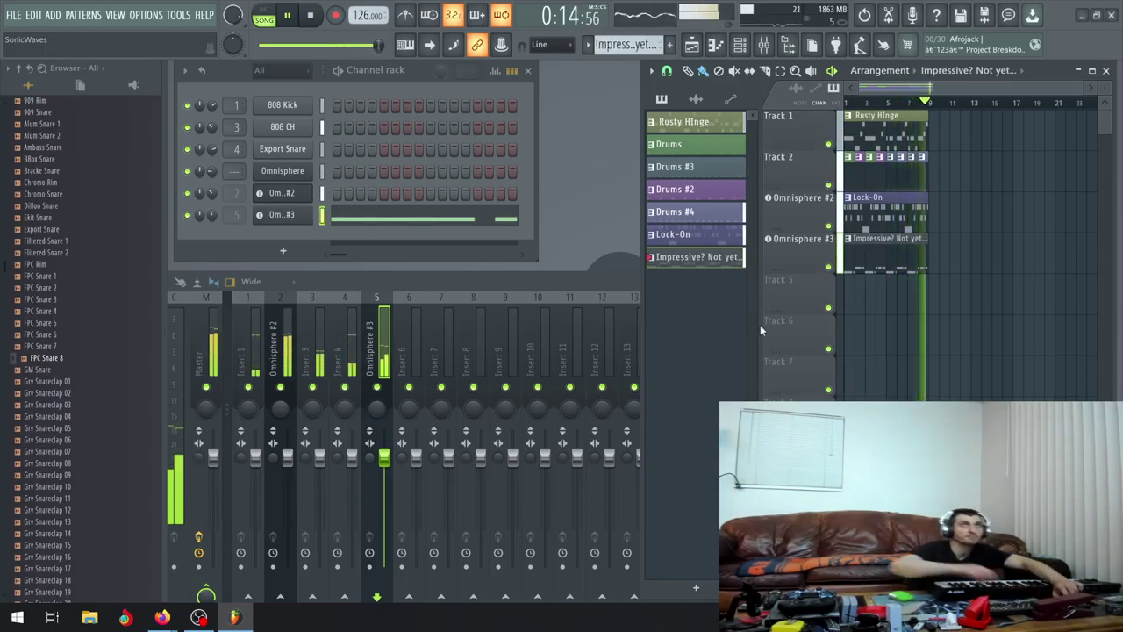
Restart playback, give the "Impressive? Not yet..." pattern random colors until it is light teal green, and stop playback
{"action": "key", "text": "space"}
{"action": "key", "text": "space"}
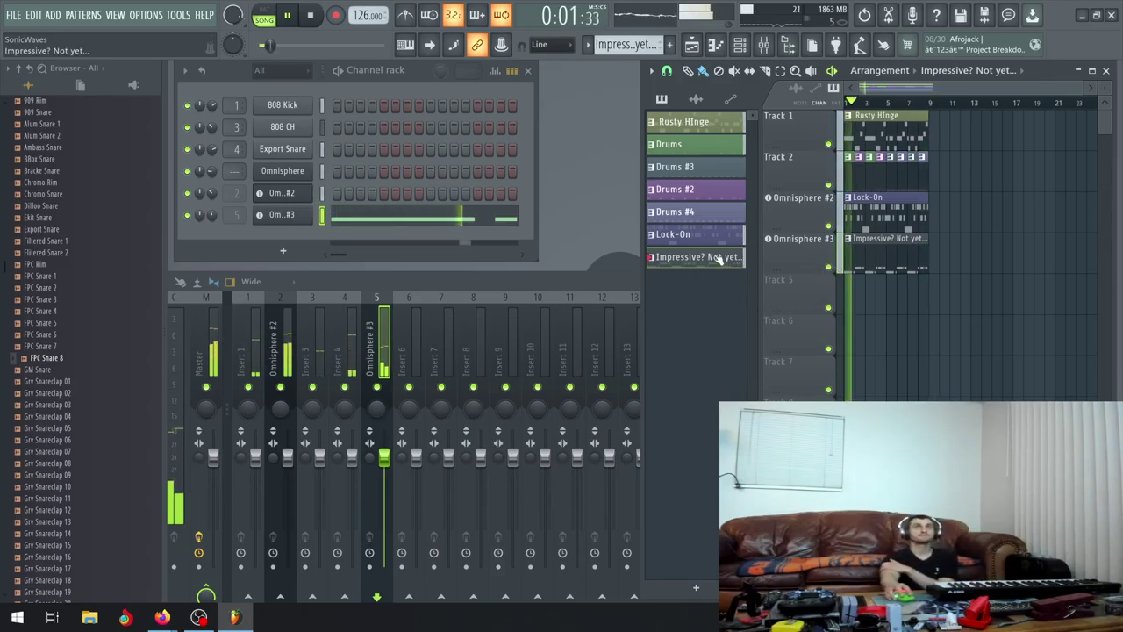
{"action": "right_click", "coordinate": [718, 260]}
{"action": "left_click", "coordinate": [770, 319]}
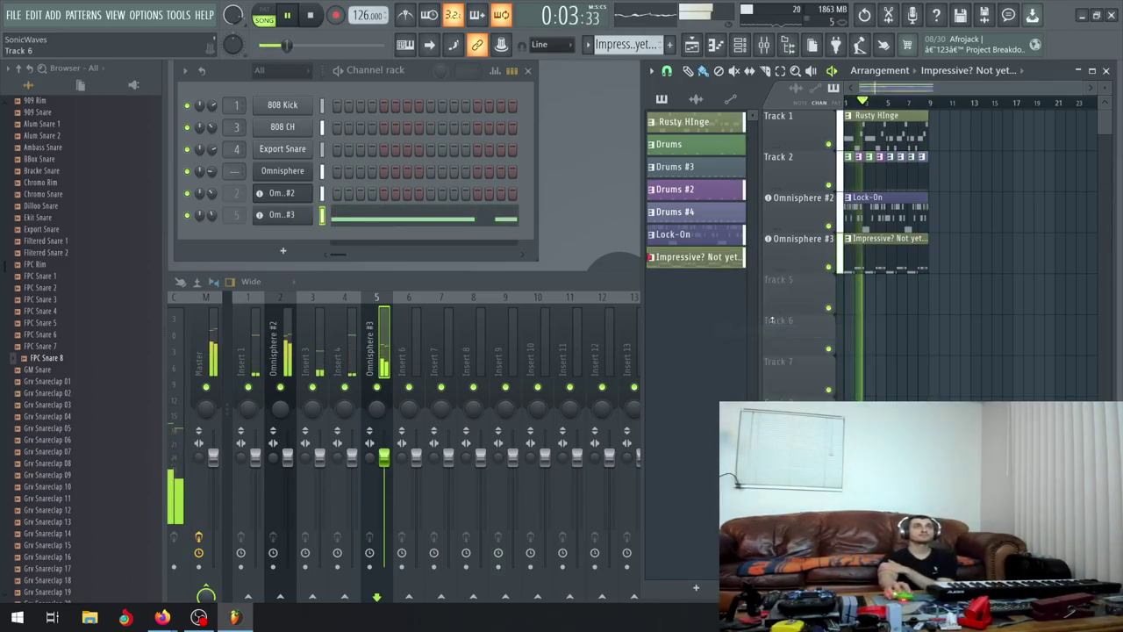
{"action": "right_click", "coordinate": [719, 259]}
{"action": "left_click", "coordinate": [748, 339]}
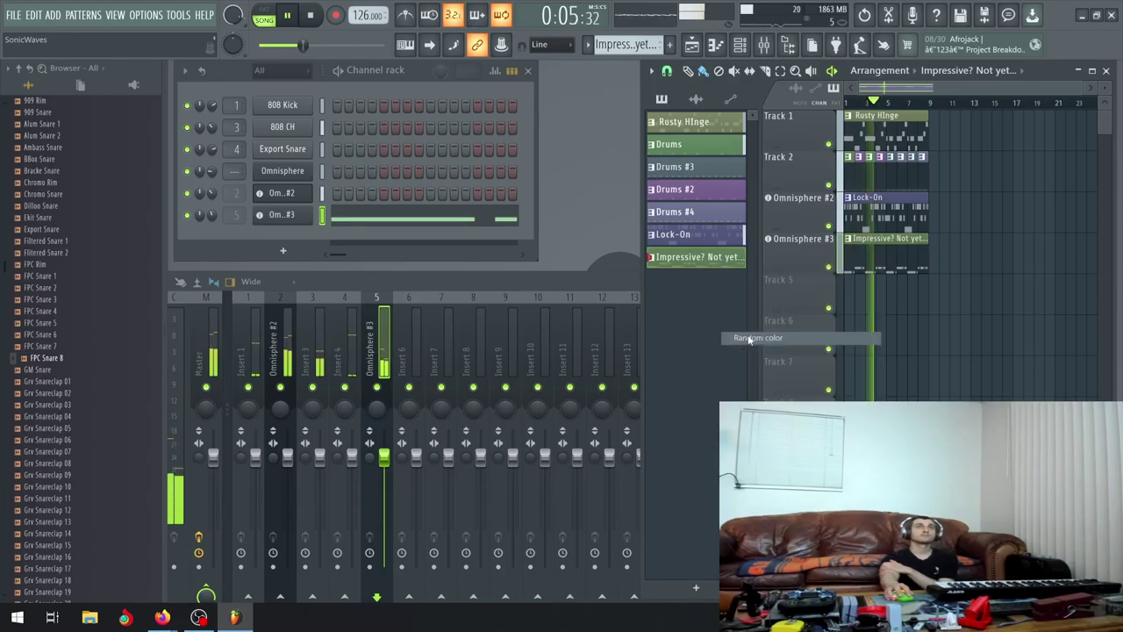
{"action": "right_click", "coordinate": [703, 264]}
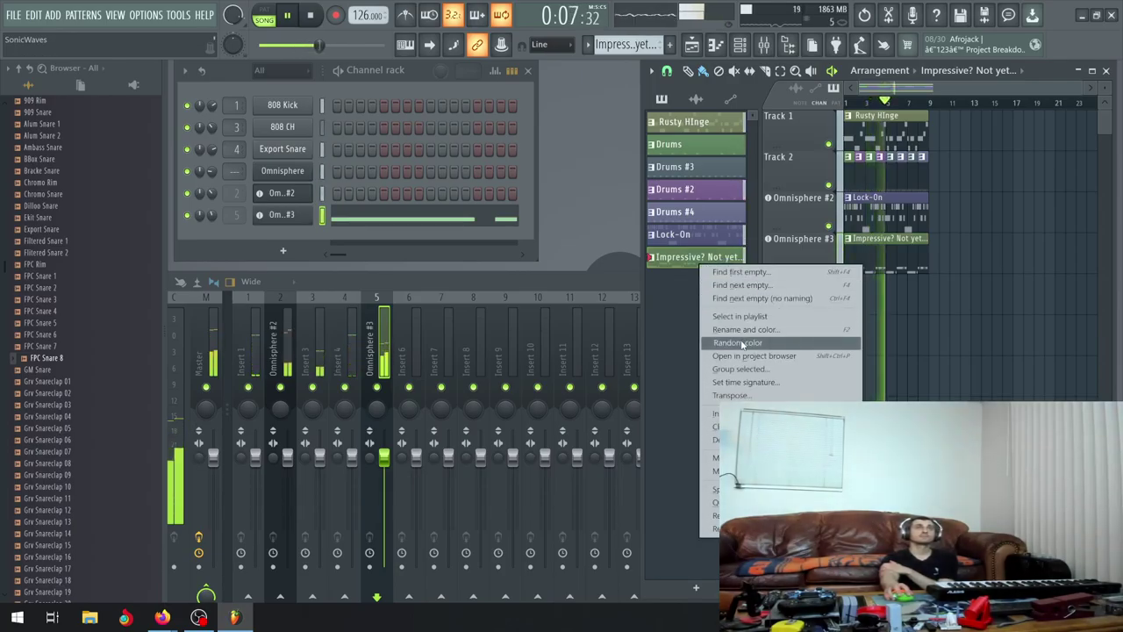
{"action": "left_click", "coordinate": [733, 339]}
{"action": "right_click", "coordinate": [707, 263]}
{"action": "left_click", "coordinate": [727, 340]}
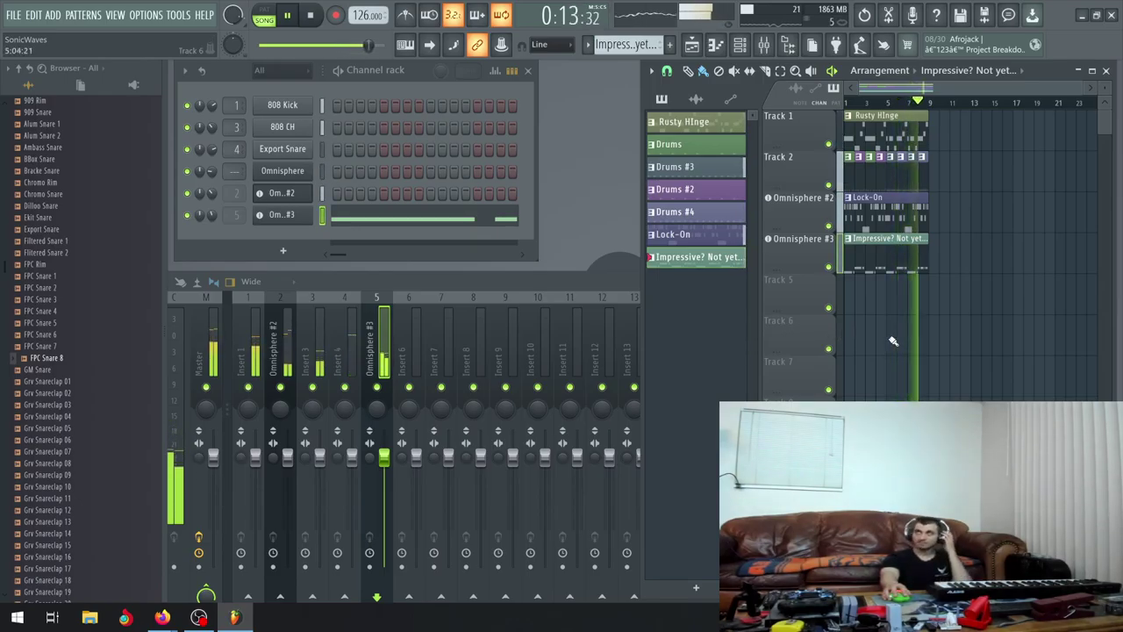
{"action": "key", "text": "space"}
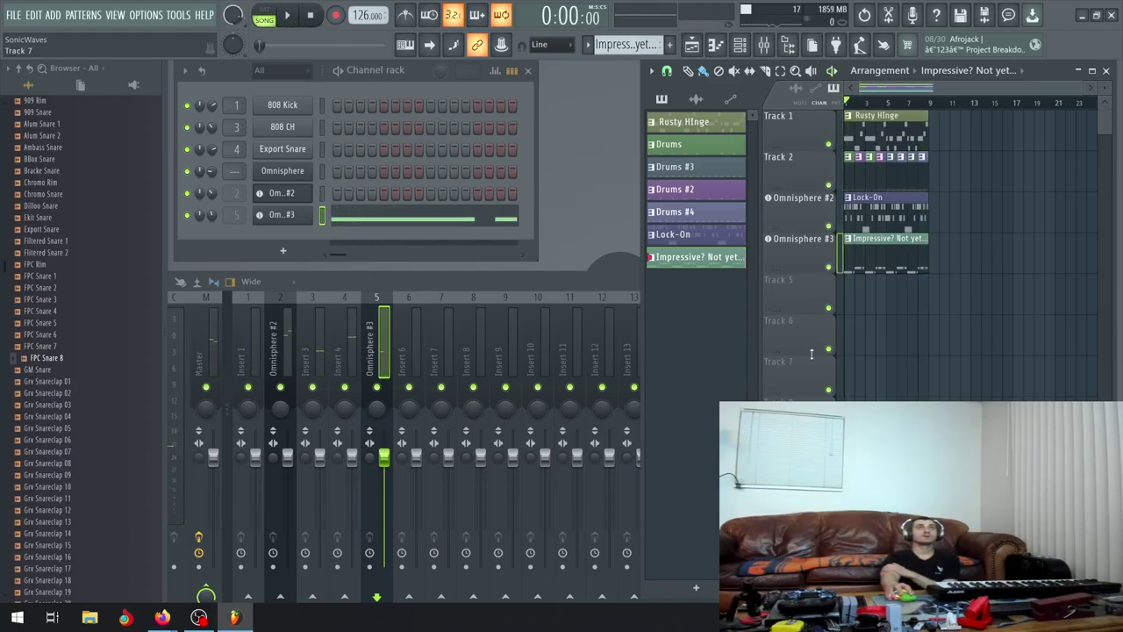
Turn Track 5 into an instrument track with a new Omnisphere instance and dismiss the STEAM folder notices
{"action": "right_click", "coordinate": [806, 305]}
{"action": "mouse_move", "coordinate": [868, 339]}
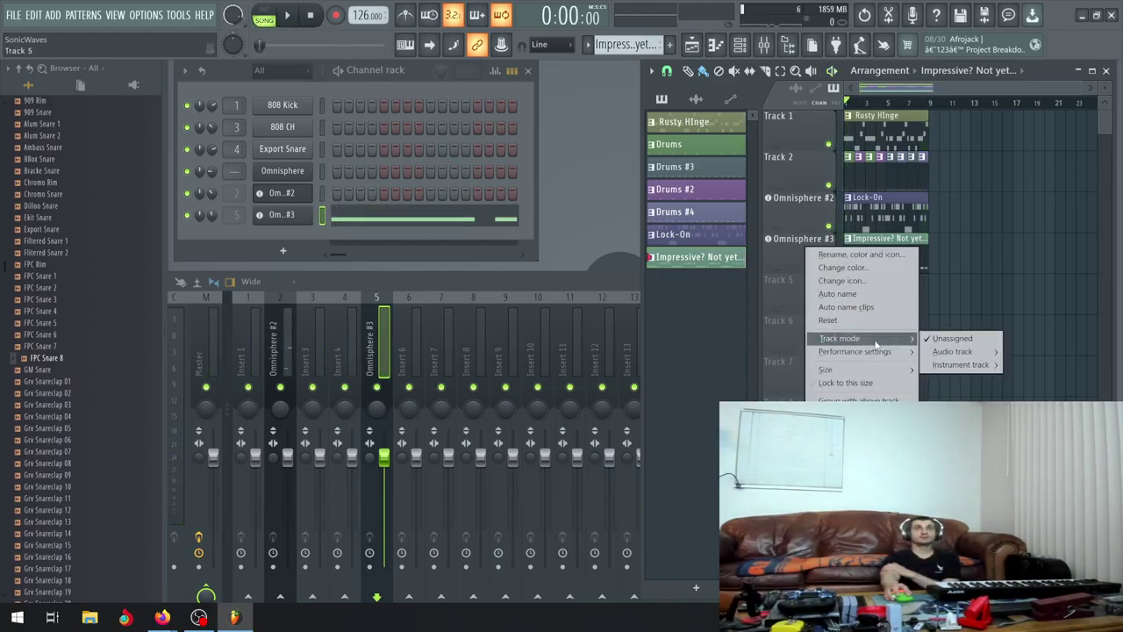
{"action": "mouse_move", "coordinate": [960, 372]}
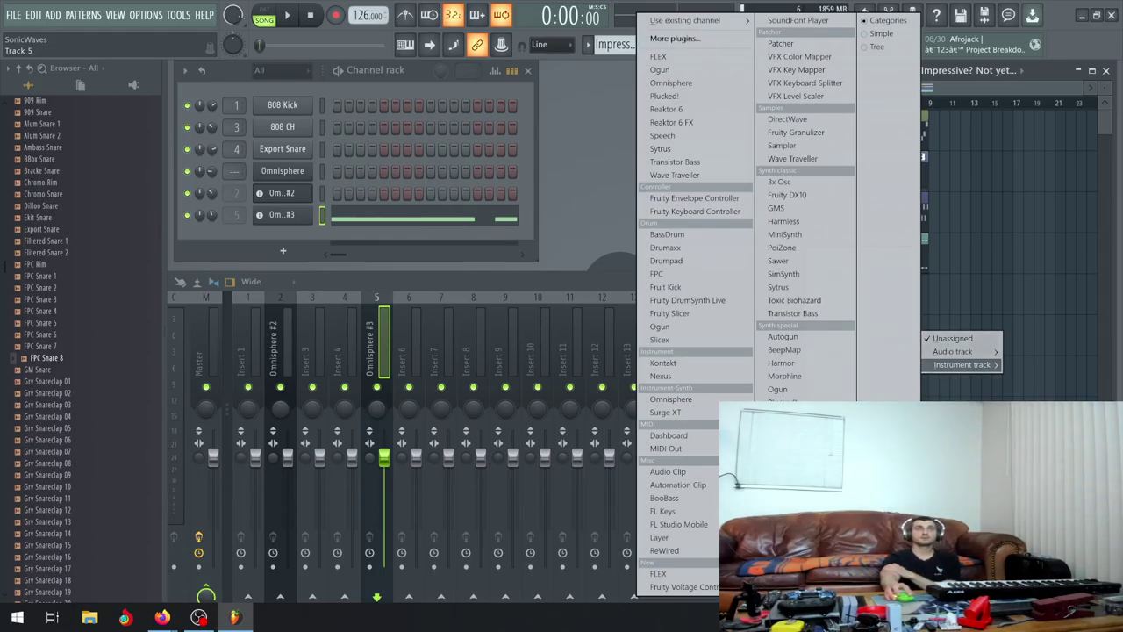
{"action": "left_click", "coordinate": [670, 399]}
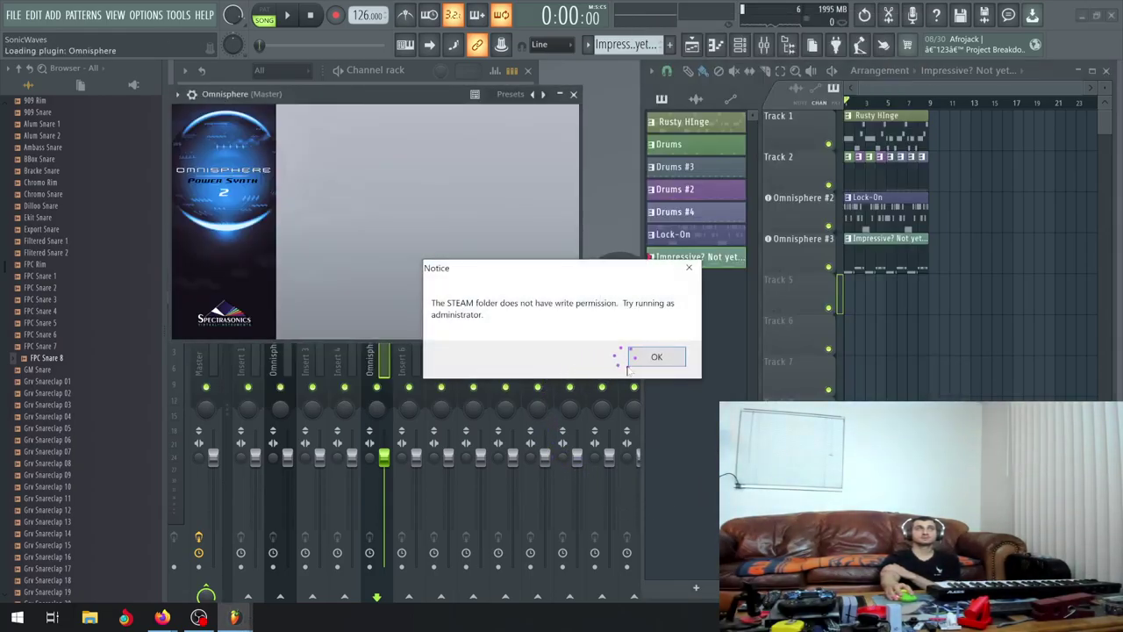
{"action": "left_click", "coordinate": [656, 356]}
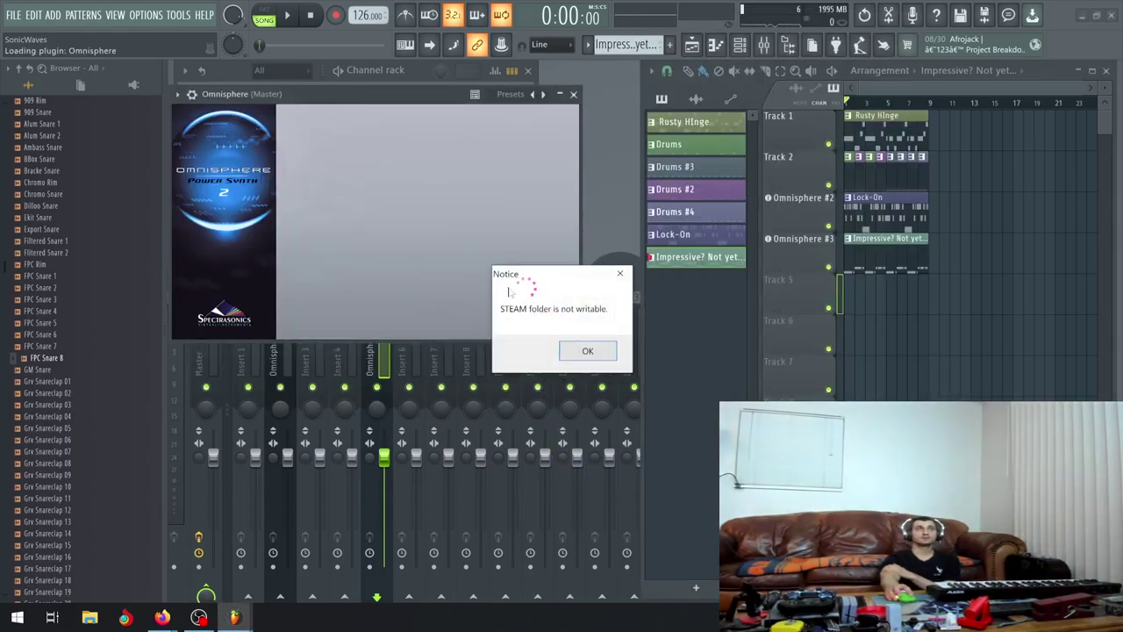
{"action": "left_click", "coordinate": [590, 351]}
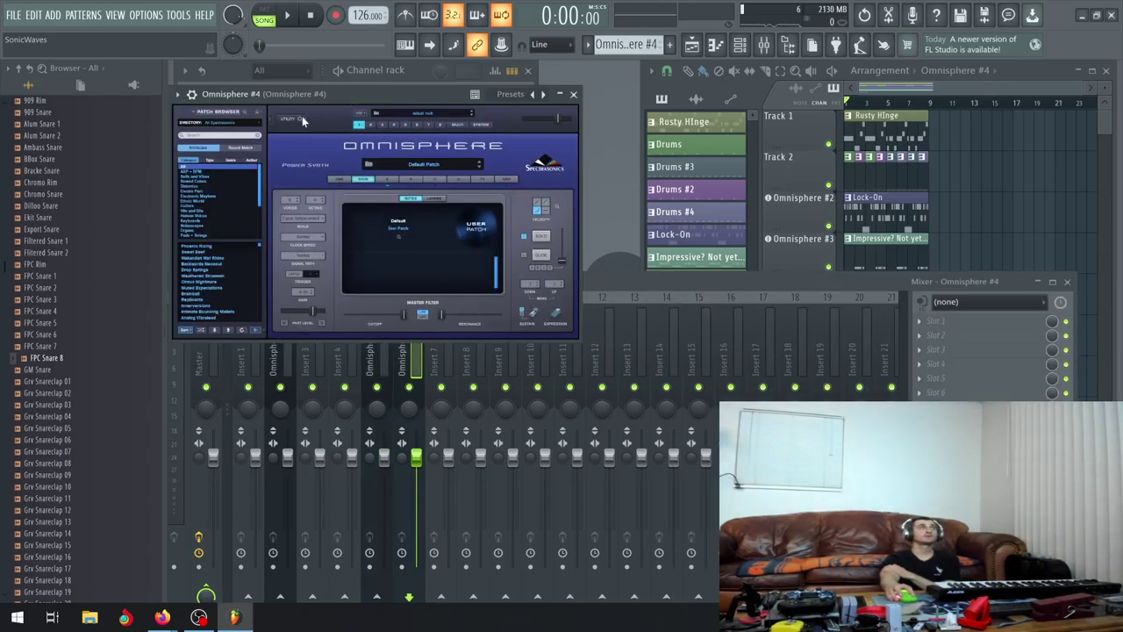
Magnify the new Omnisphere window to 2x and load the JP8000 - They've Landed patch from the shuffled patch list
{"action": "left_click", "coordinate": [302, 121]}
{"action": "mouse_move", "coordinate": [478, 124]}
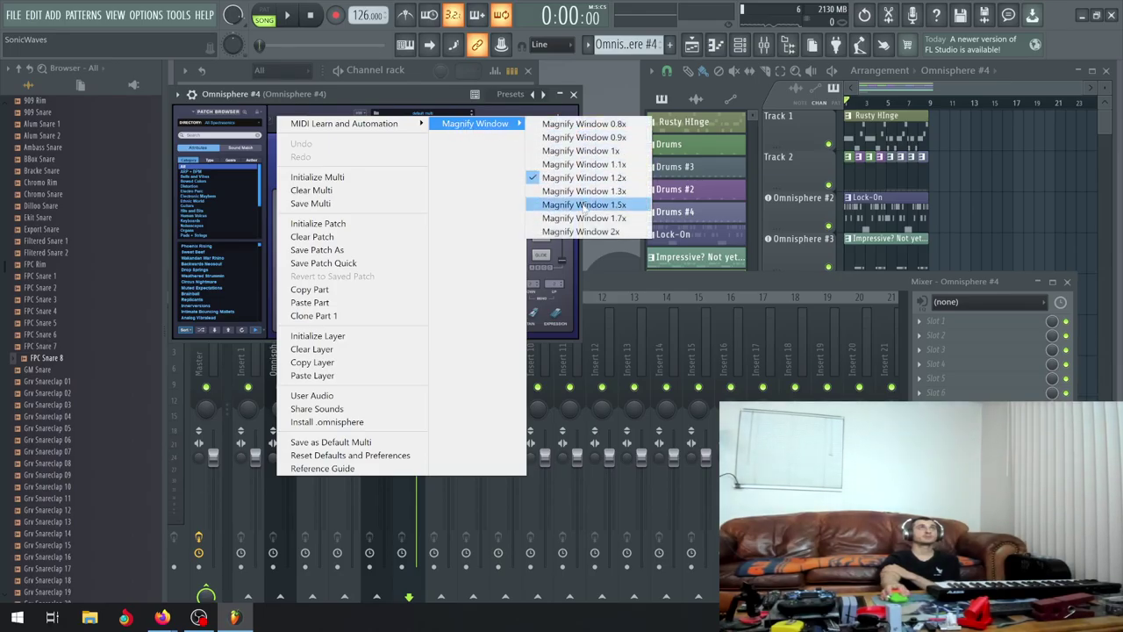
{"action": "left_click", "coordinate": [581, 232]}
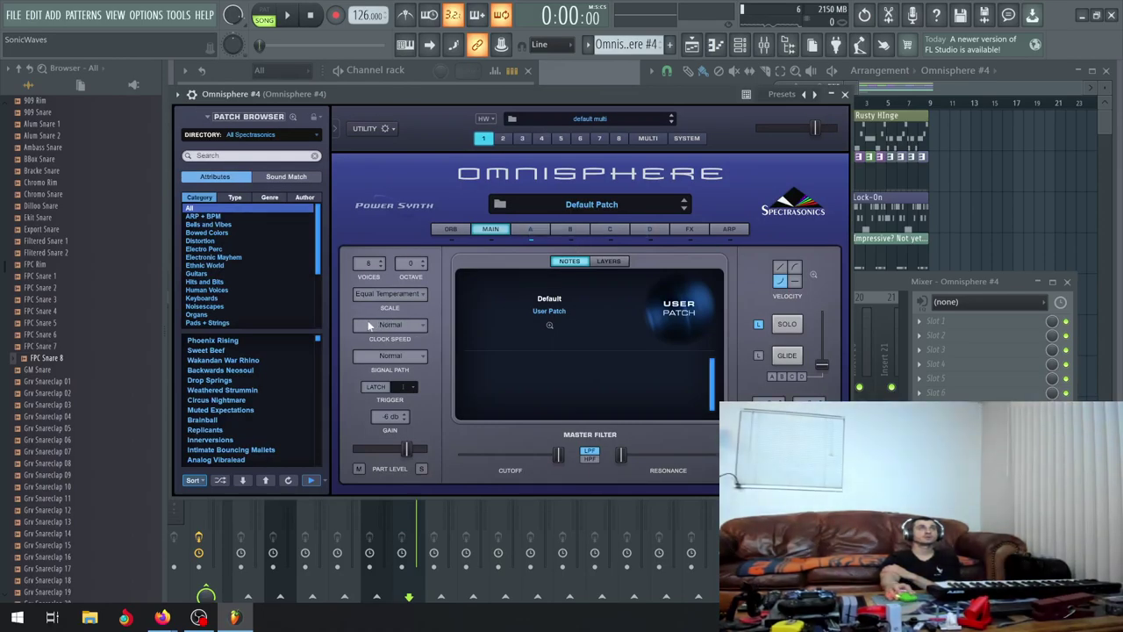
{"action": "left_click", "coordinate": [219, 481]}
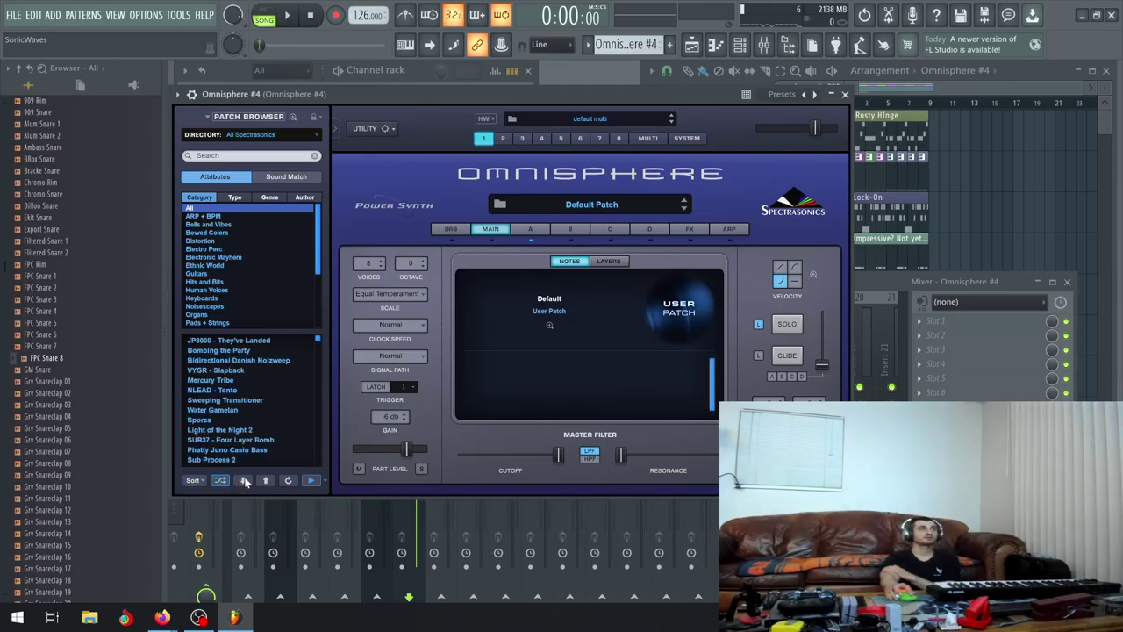
{"action": "left_click", "coordinate": [245, 481]}
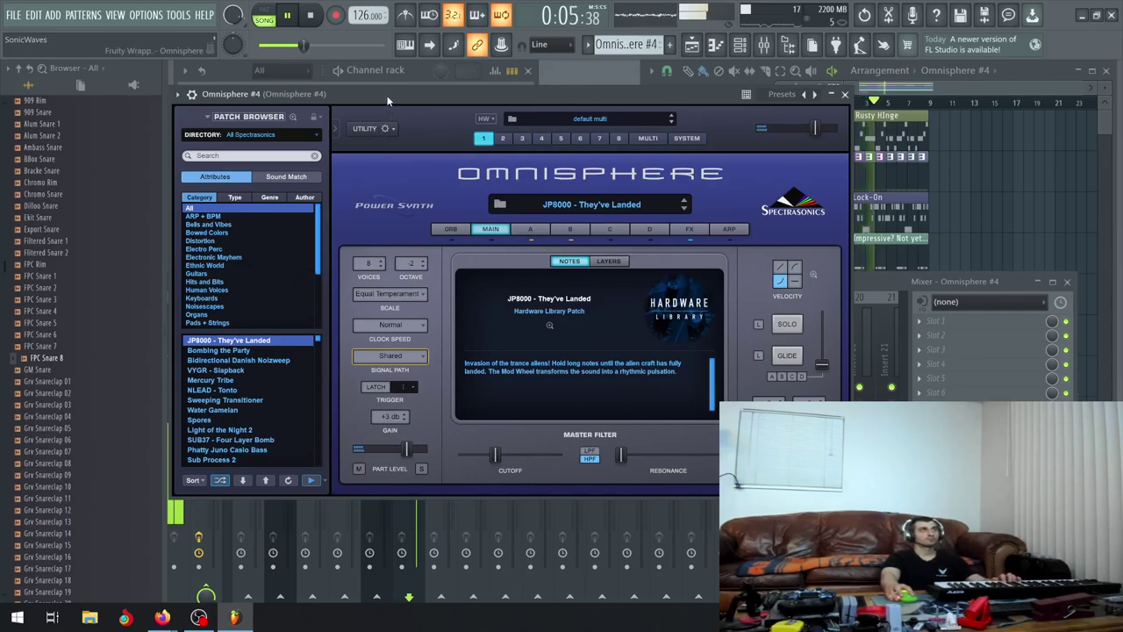
Move the synth window clear of the channel rack and lower the Omnisphere #4 channel volume to about 30%
{"action": "left_click_drag", "start_coordinate": [387, 95], "coordinate": [398, 264]}
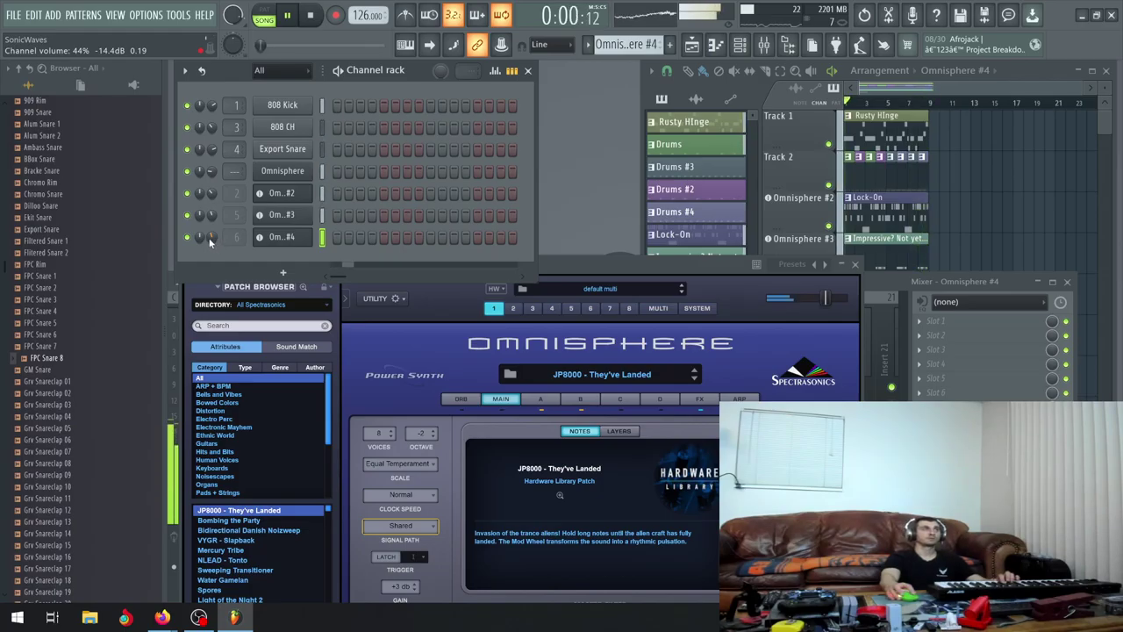
{"action": "left_click_drag", "start_coordinate": [211, 237], "coordinate": [212, 239]}
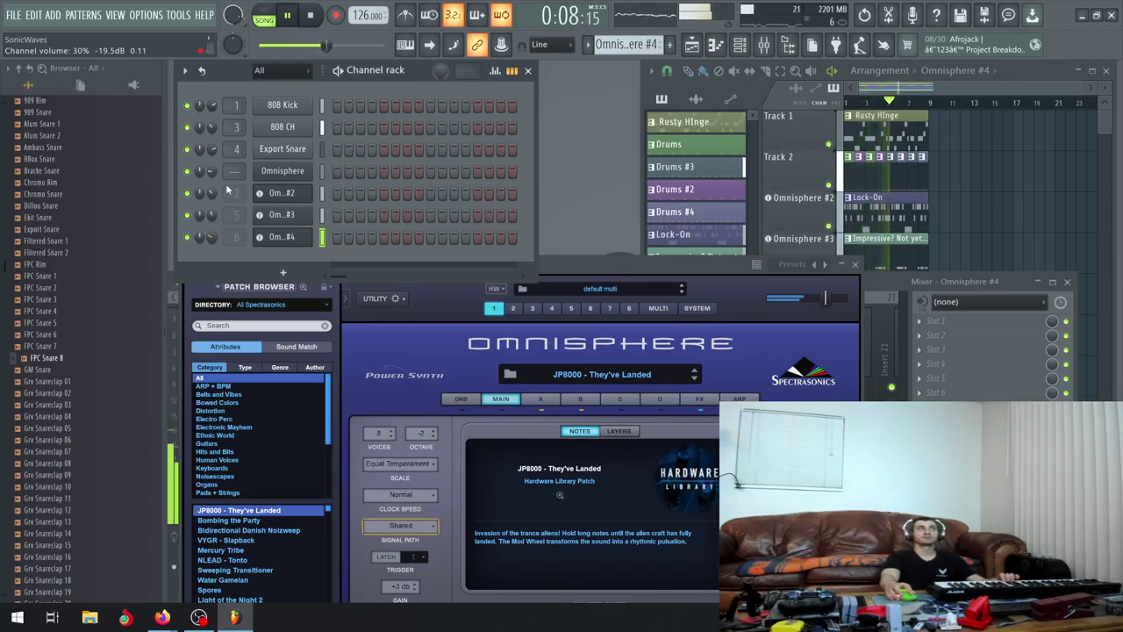
Record an Omnisphere #4 part over the eight-bar loop, close the synth window and open the recorded notes in the piano roll
{"action": "left_click", "coordinate": [308, 17]}
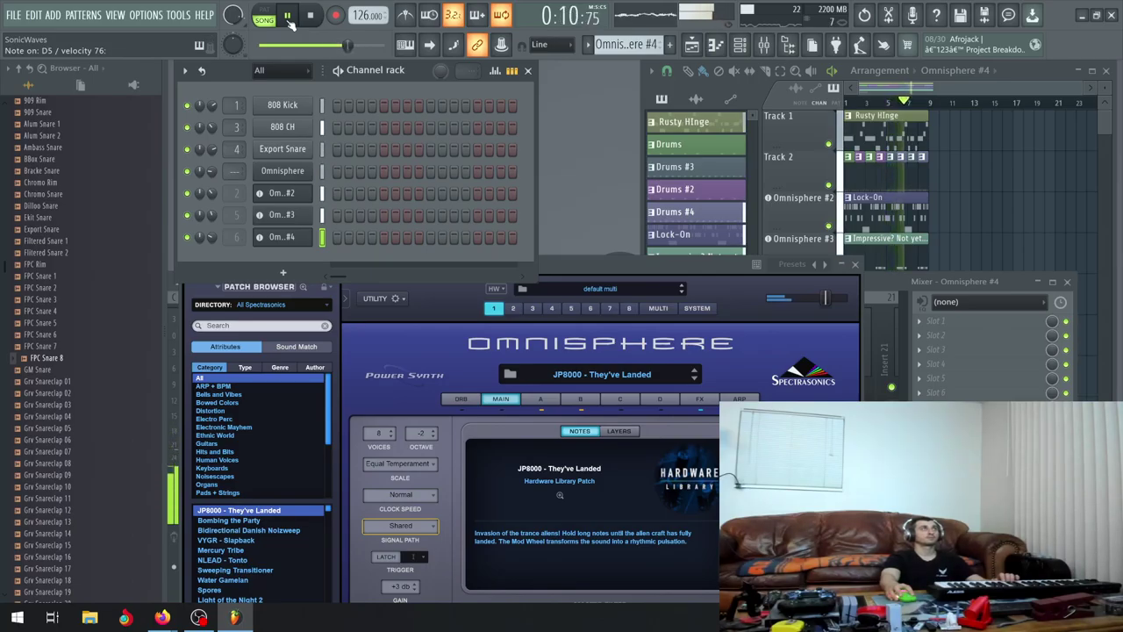
{"action": "left_click", "coordinate": [313, 16]}
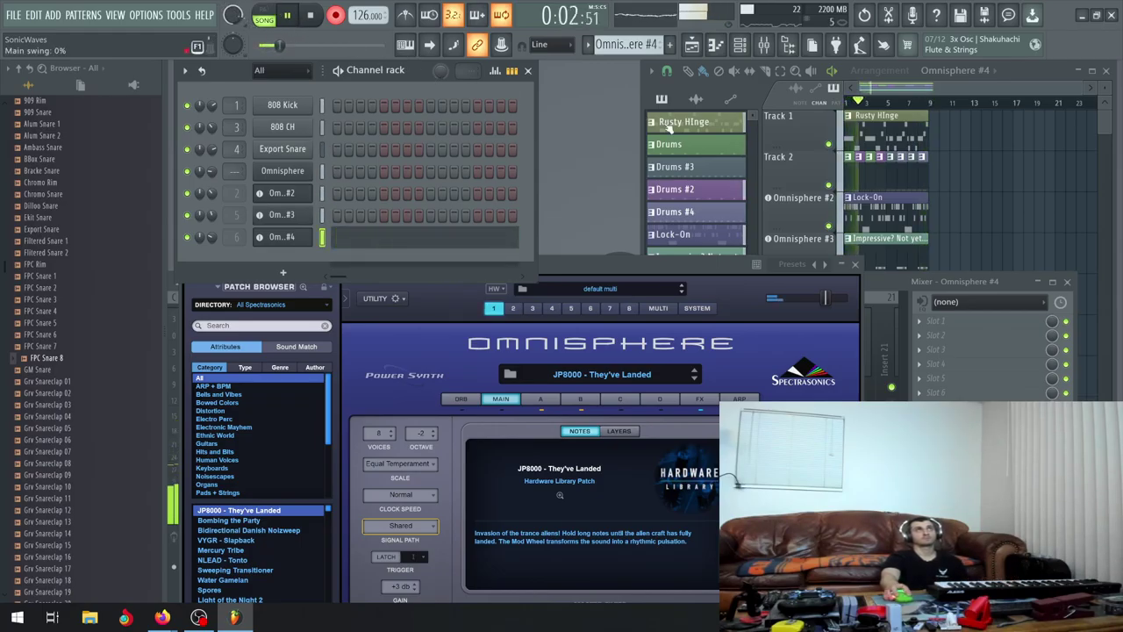
{"action": "left_click", "coordinate": [678, 268]}
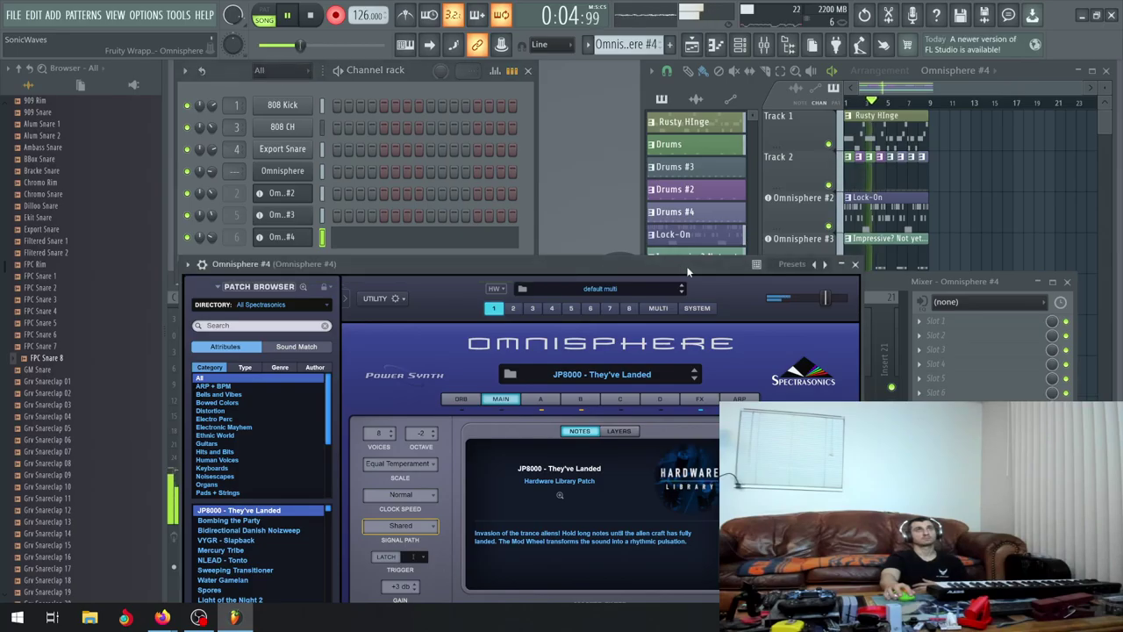
{"action": "left_click", "coordinate": [855, 264]}
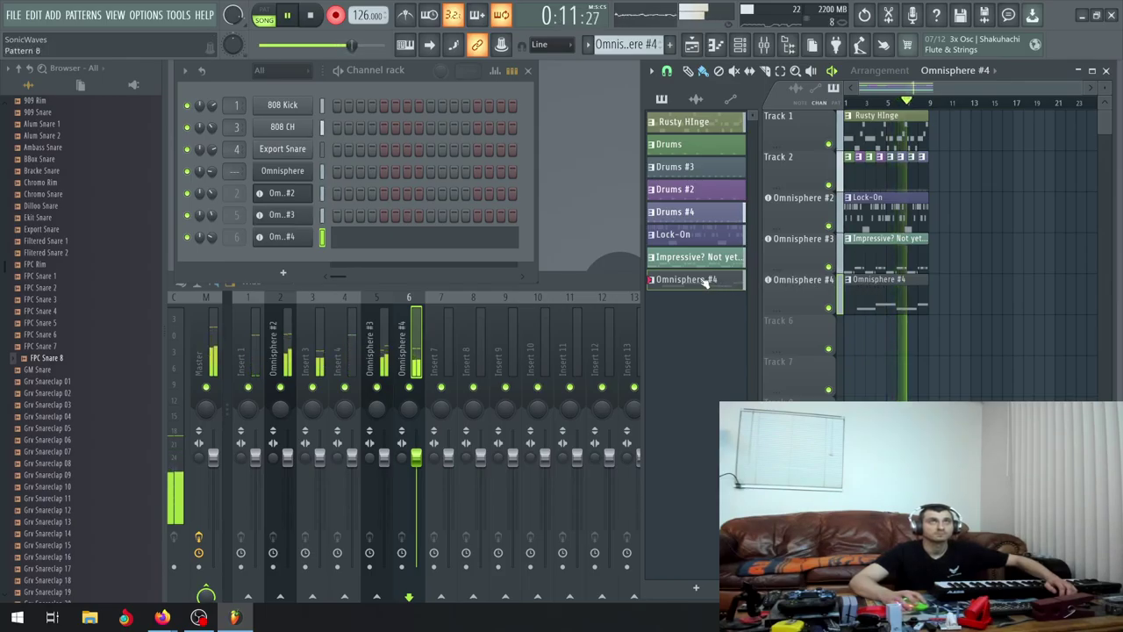
{"action": "left_click", "coordinate": [356, 237]}
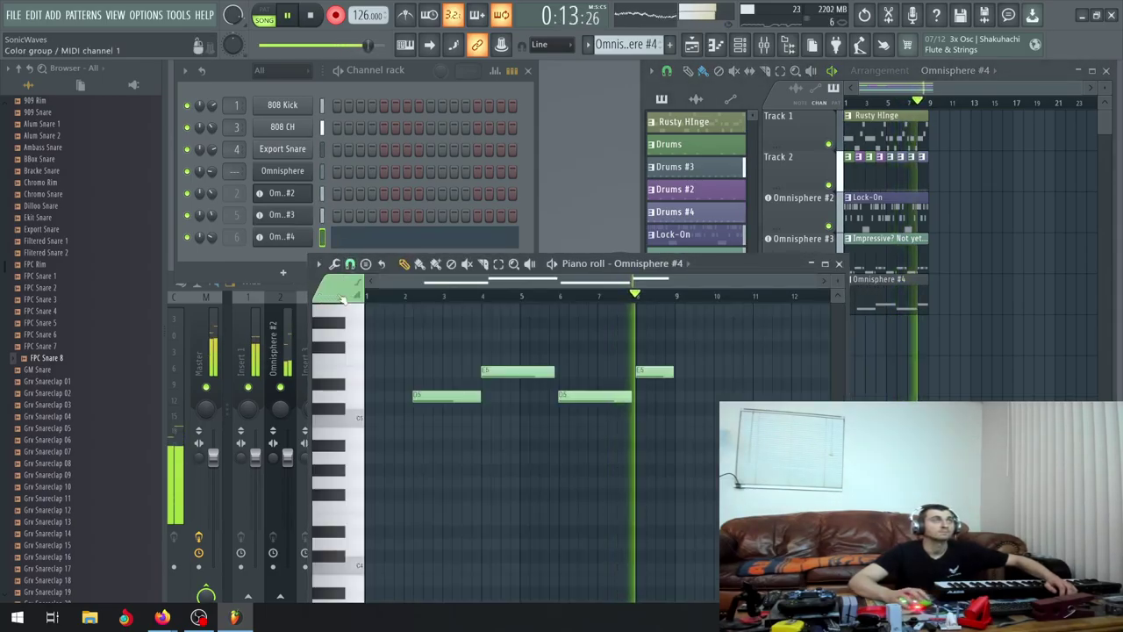
Try quantizing the recorded Omnisphere #4 notes, close the piano roll and undo the quantization
{"action": "left_click", "coordinate": [335, 263]}
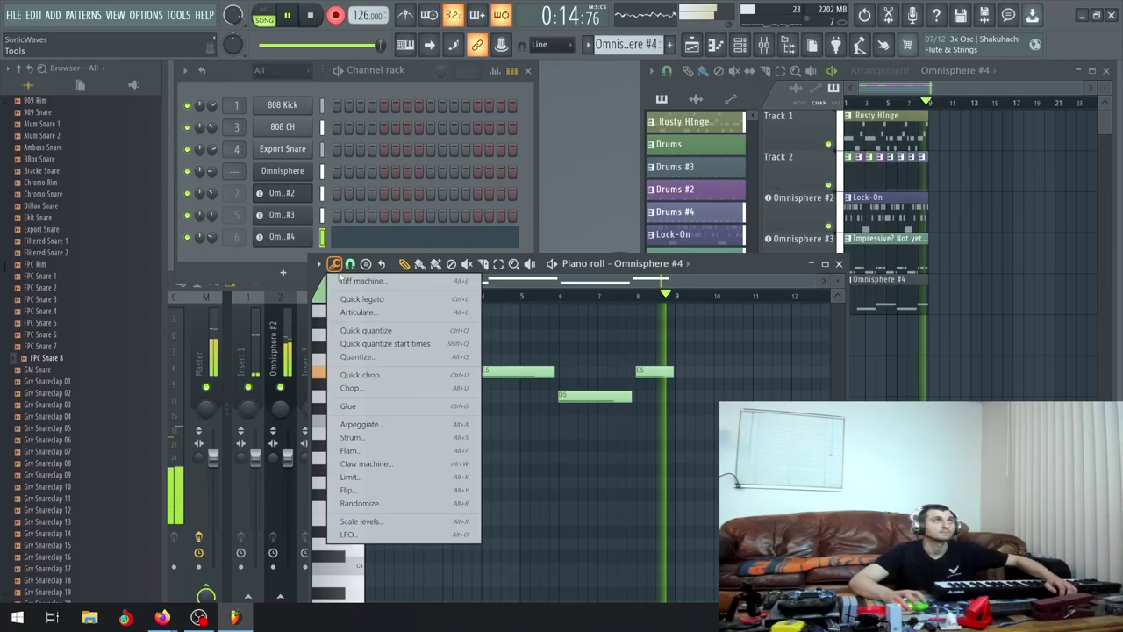
{"action": "left_click", "coordinate": [390, 363]}
{"action": "left_click", "coordinate": [636, 396]}
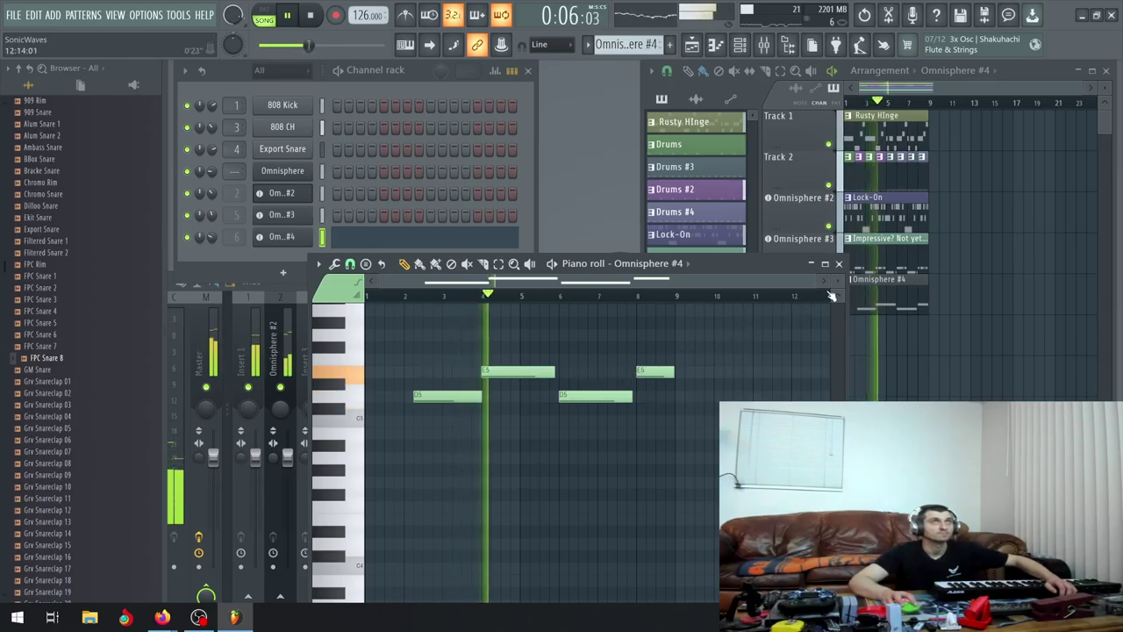
{"action": "left_click", "coordinate": [839, 264]}
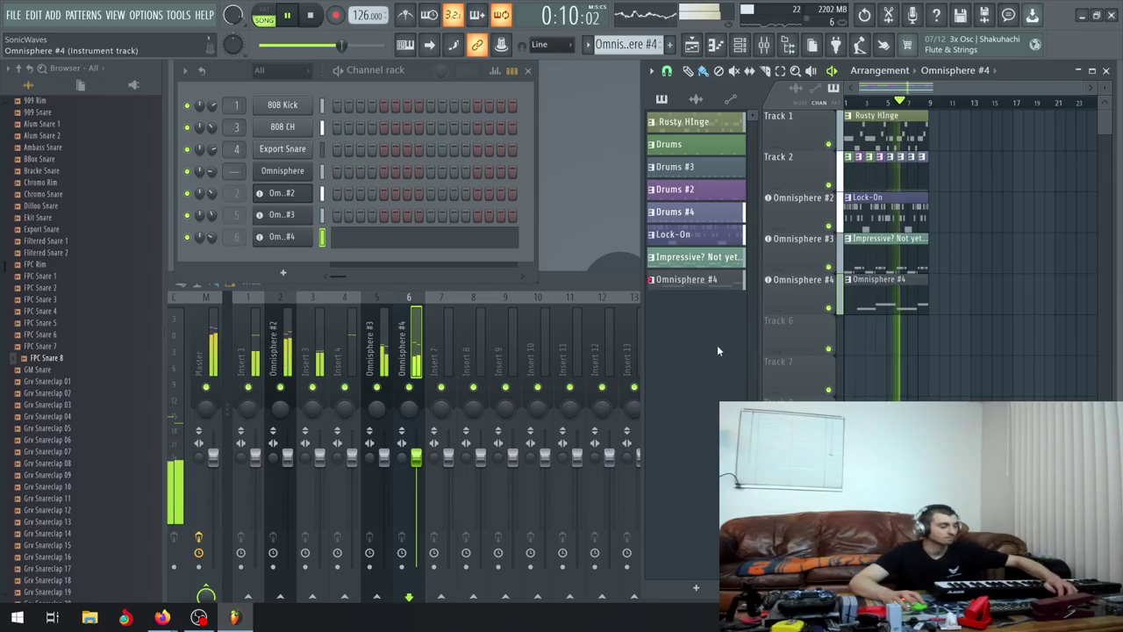
{"action": "key", "text": "ctrl+z"}
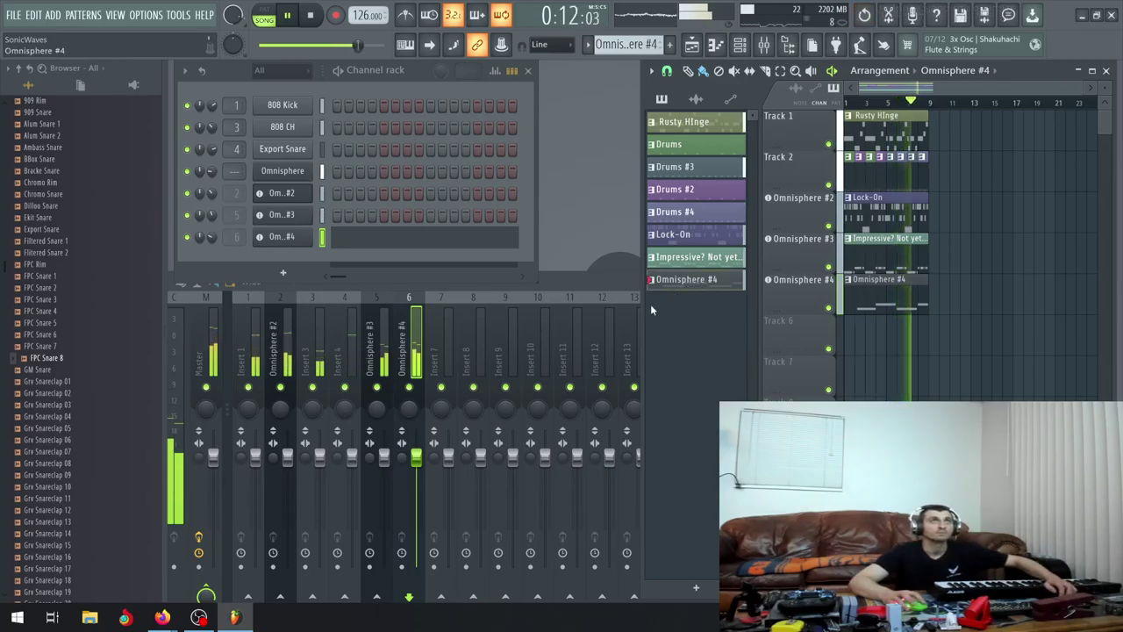
Review the opening notes of Omnisphere #4 in the piano roll, close it and lower the channel volume to about 28%
{"action": "left_click", "coordinate": [428, 241]}
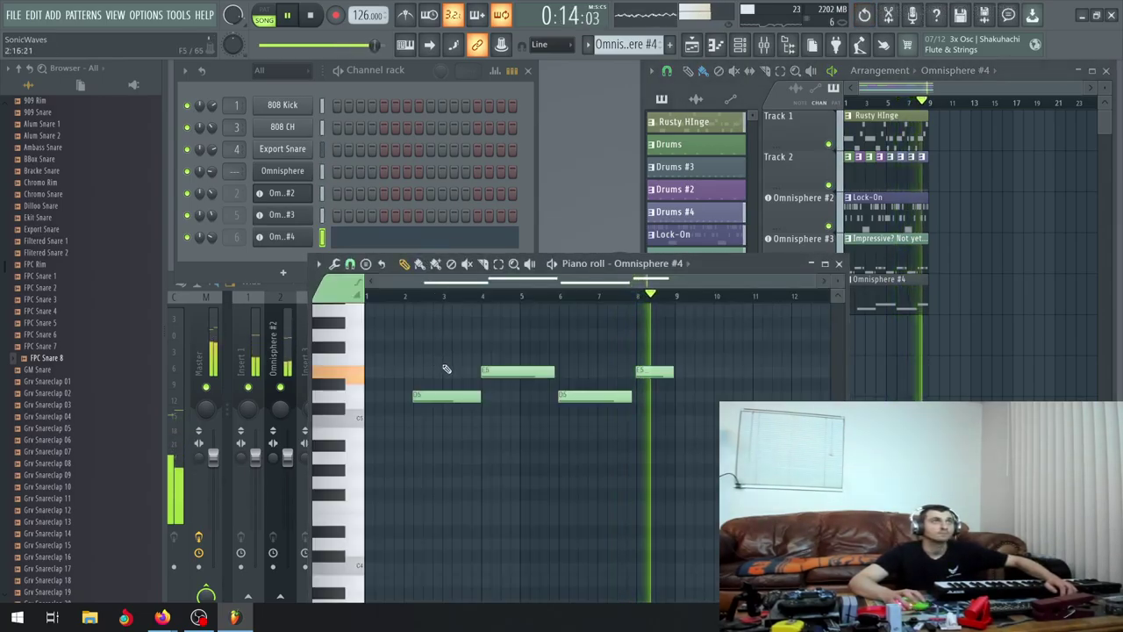
{"action": "scroll", "coordinate": [410, 400], "scroll_direction": "up", "scroll_amount": 2}
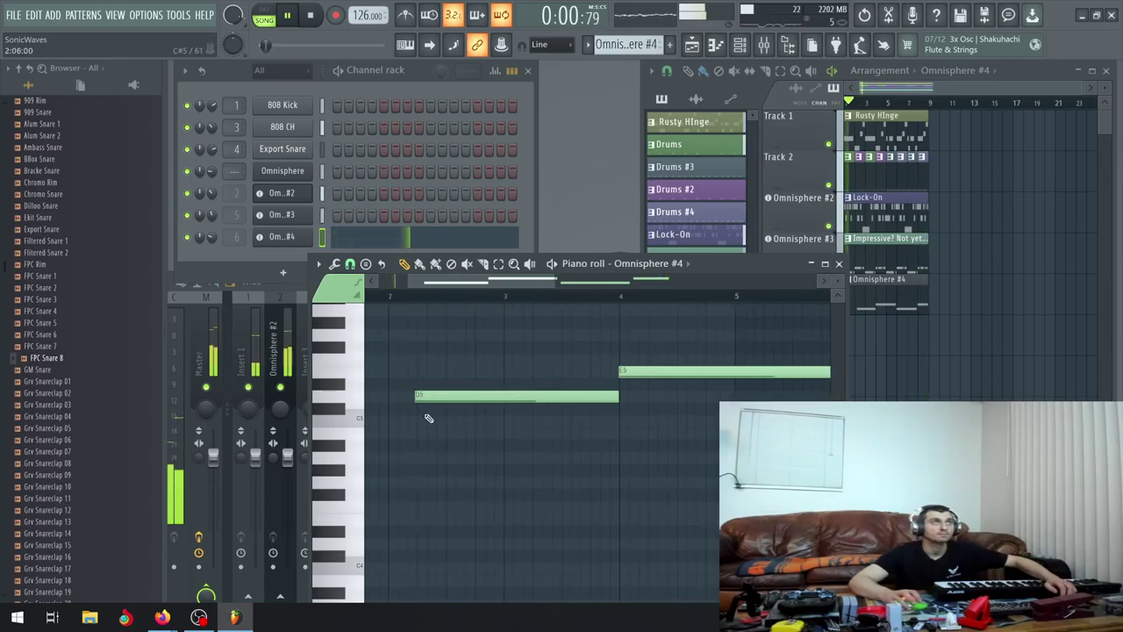
{"action": "scroll", "coordinate": [429, 418], "scroll_direction": "down", "scroll_amount": 3}
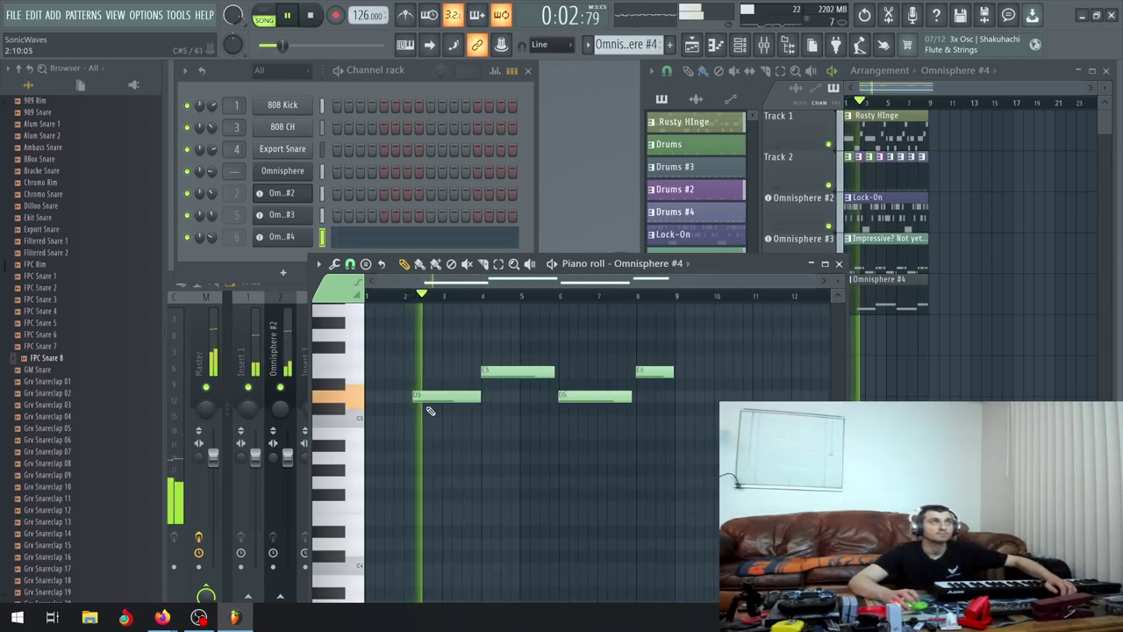
{"action": "left_click", "coordinate": [839, 264]}
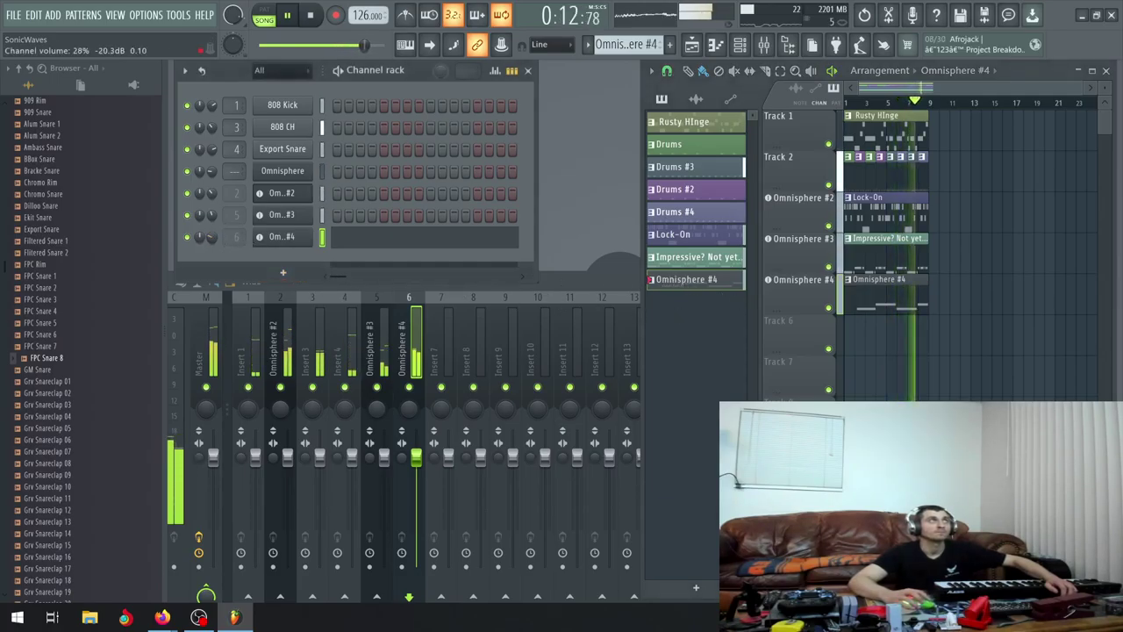
{"action": "left_click_drag", "start_coordinate": [212, 237], "coordinate": [211, 237]}
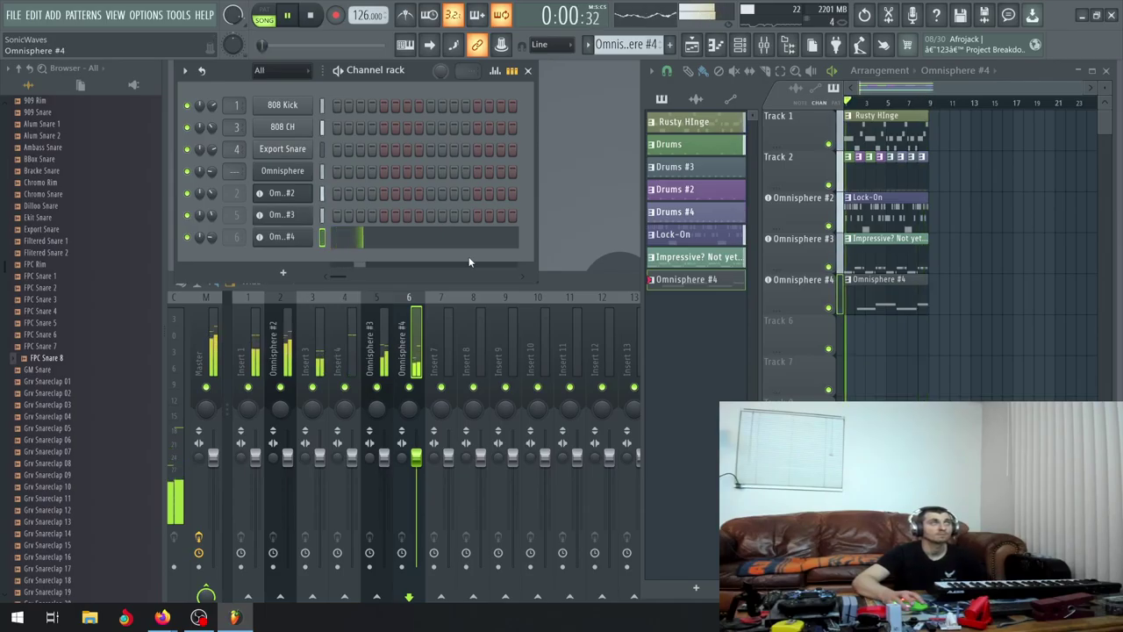
Pause playback and lengthen the first D5 note of Omnisphere #4 so that it starts at about bar 2
{"action": "left_click", "coordinate": [289, 15]}
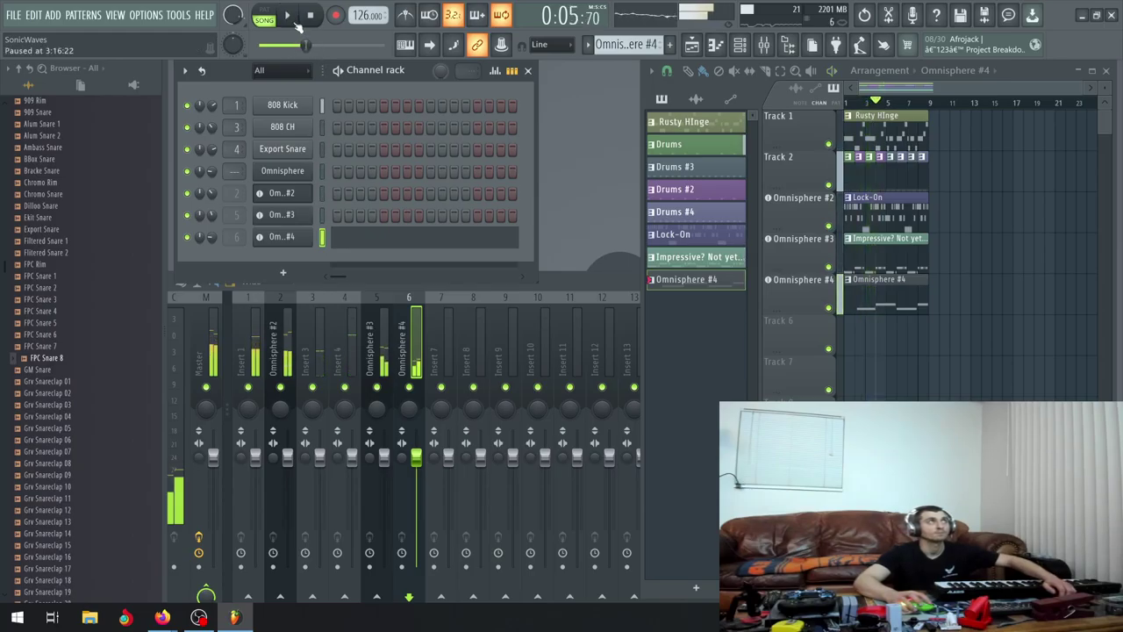
{"action": "left_click", "coordinate": [415, 230]}
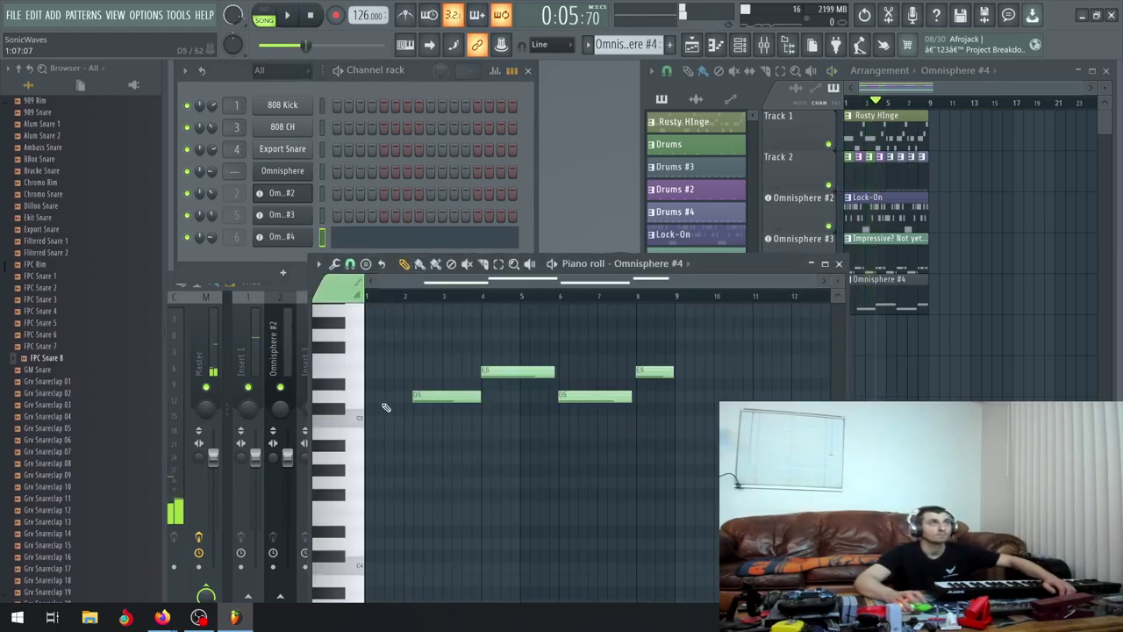
{"action": "scroll", "coordinate": [383, 403], "scroll_direction": "up", "scroll_amount": 3}
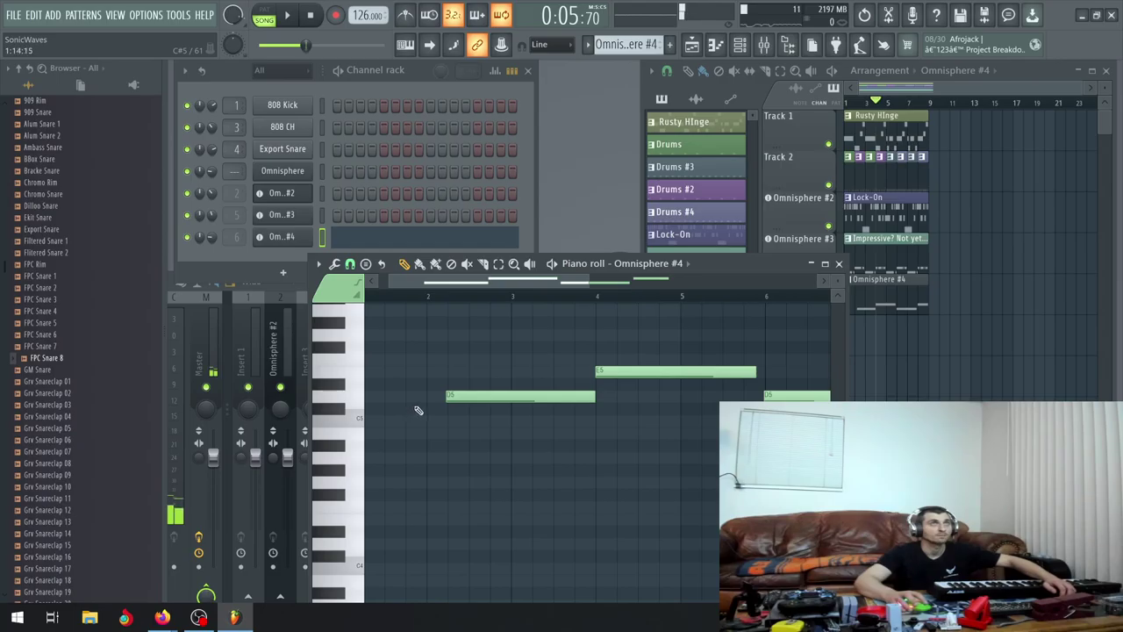
{"action": "left_click_drag", "start_coordinate": [452, 398], "coordinate": [431, 397]}
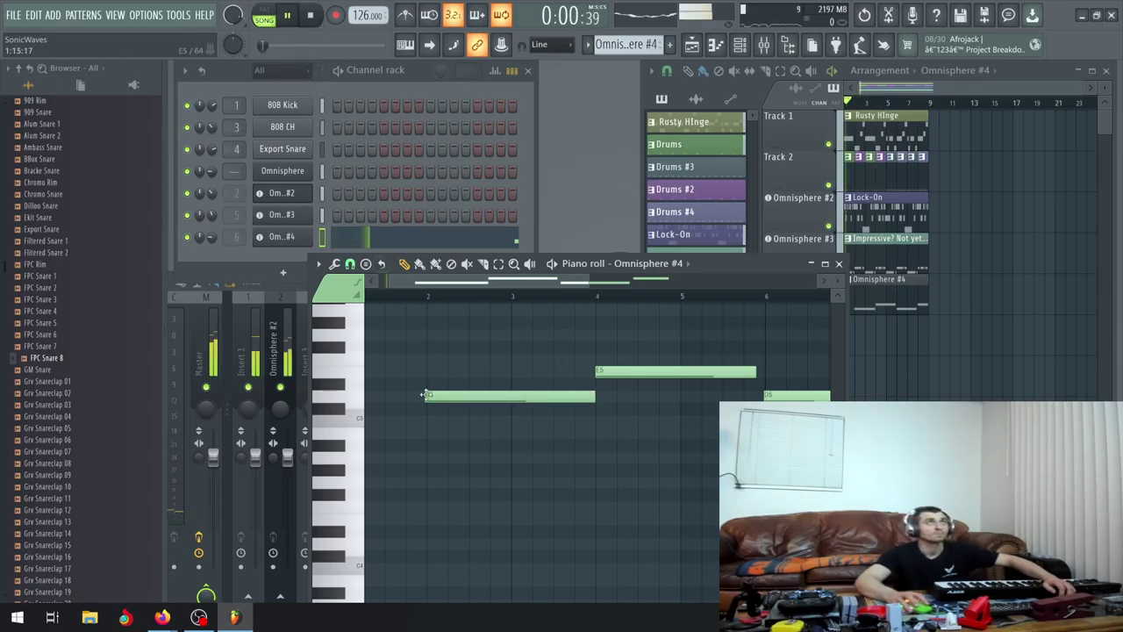
Shift the first D5 note of Omnisphere #4 slightly later so it starts shortly after bar 2, and restart playback
{"action": "scroll", "coordinate": [451, 431], "scroll_direction": "down", "scroll_amount": 3}
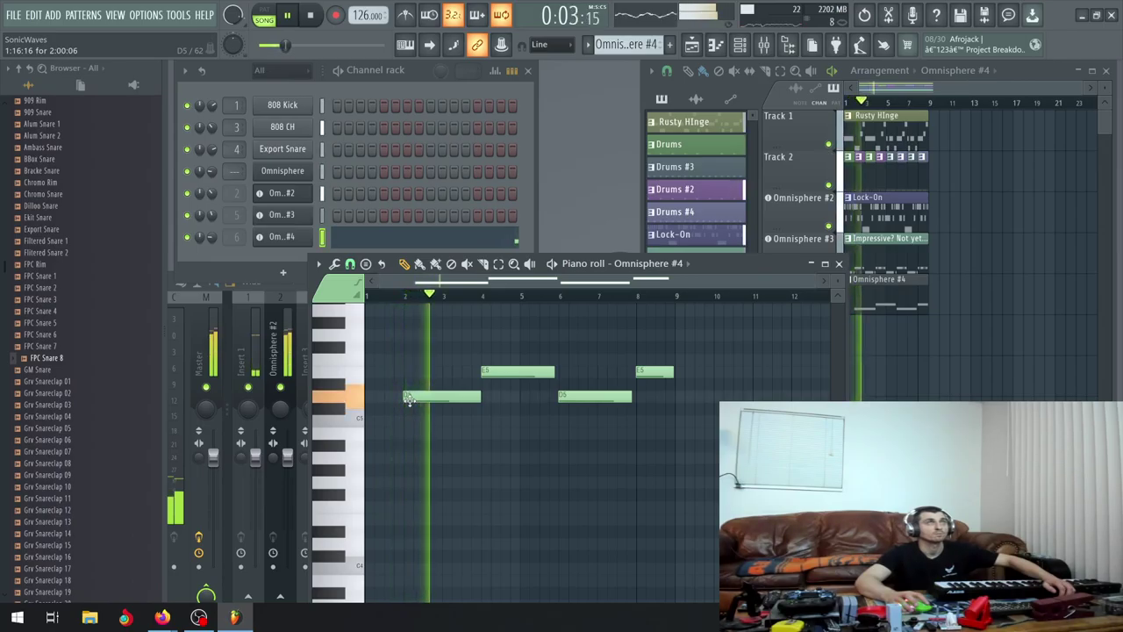
{"action": "scroll", "coordinate": [404, 407], "scroll_direction": "up", "scroll_amount": 3}
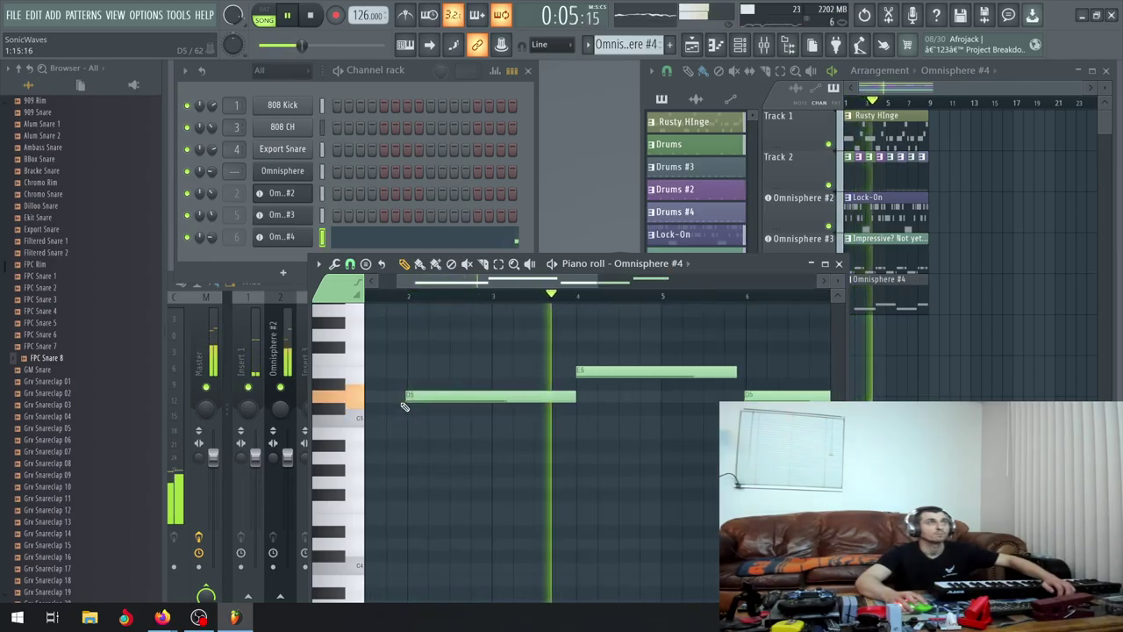
{"action": "scroll", "coordinate": [404, 407], "scroll_direction": "up", "scroll_amount": 3}
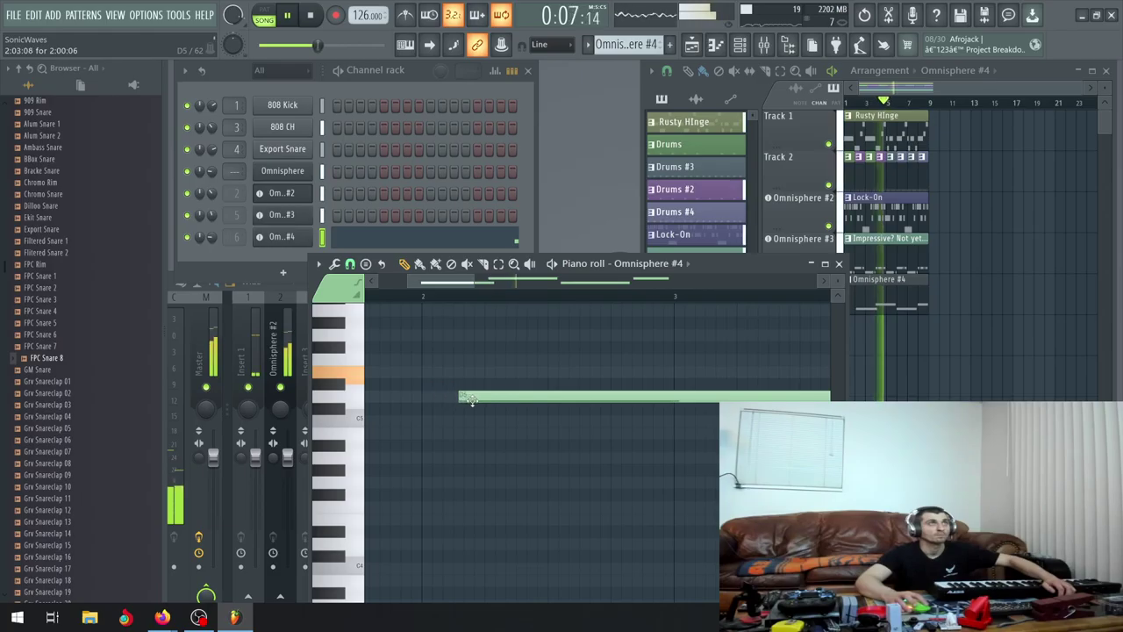
{"action": "scroll", "coordinate": [480, 402], "scroll_direction": "down", "scroll_amount": 6}
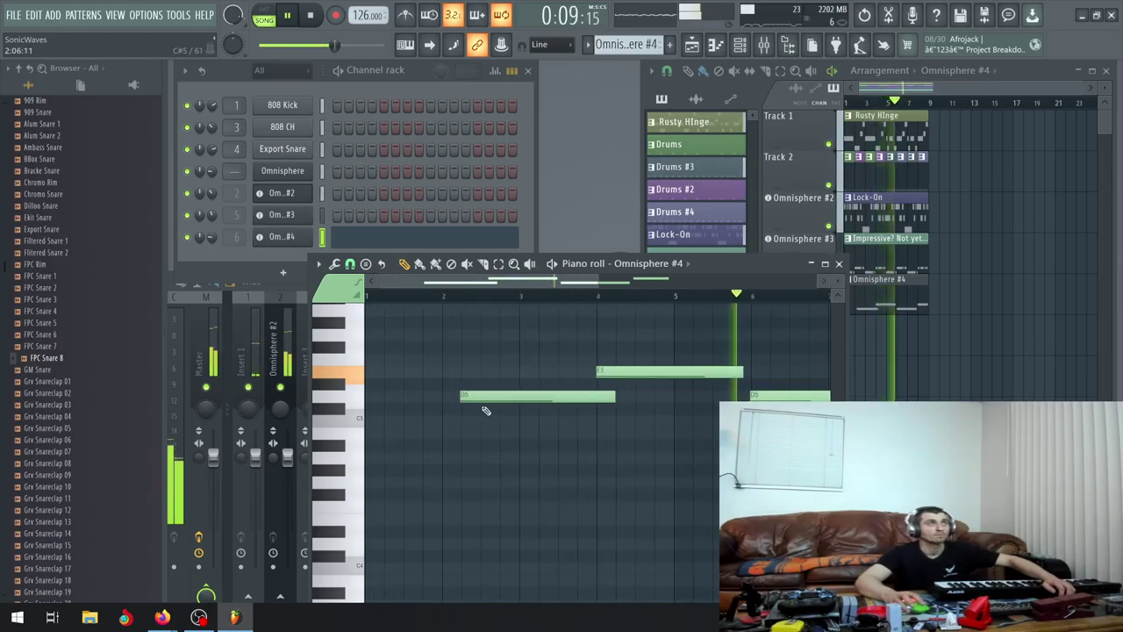
{"action": "left_click", "coordinate": [309, 15]}
{"action": "left_click", "coordinate": [287, 15]}
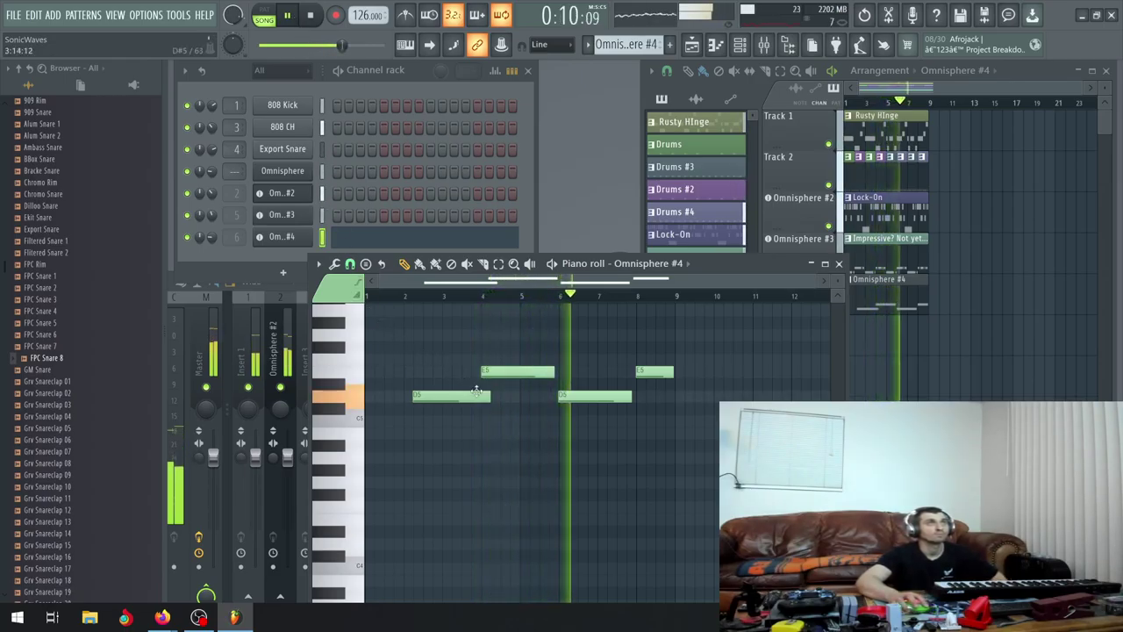
Trim the first D5 note to end near bar 4, extend the second D5 note to about bar 8, and close the piano roll
{"action": "left_click_drag", "start_coordinate": [489, 396], "coordinate": [481, 400]}
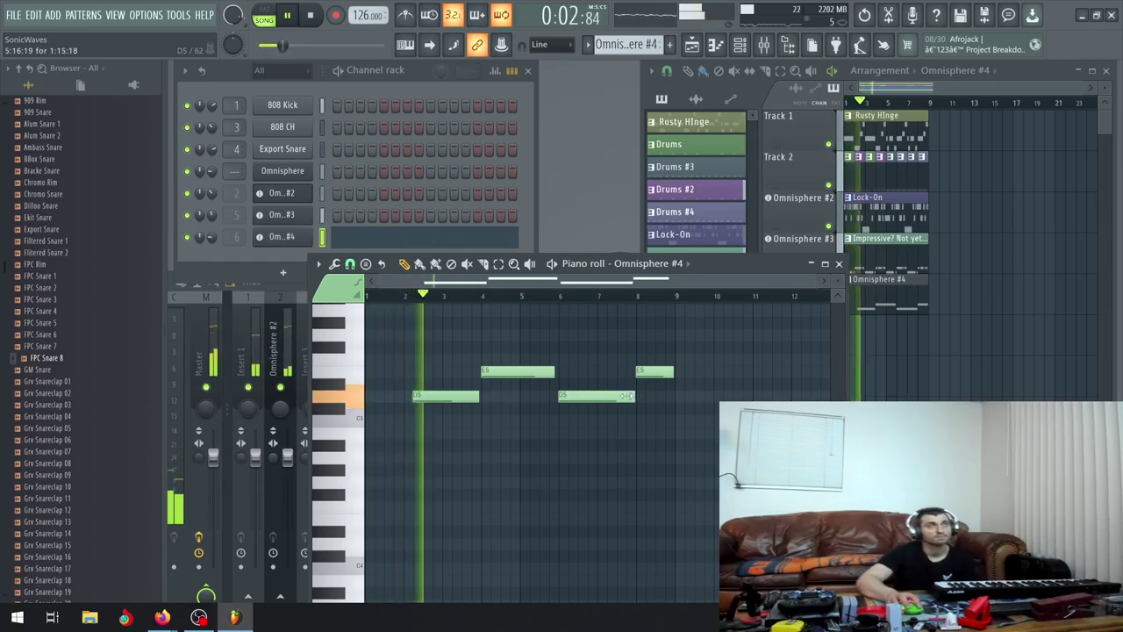
{"action": "left_click", "coordinate": [839, 264]}
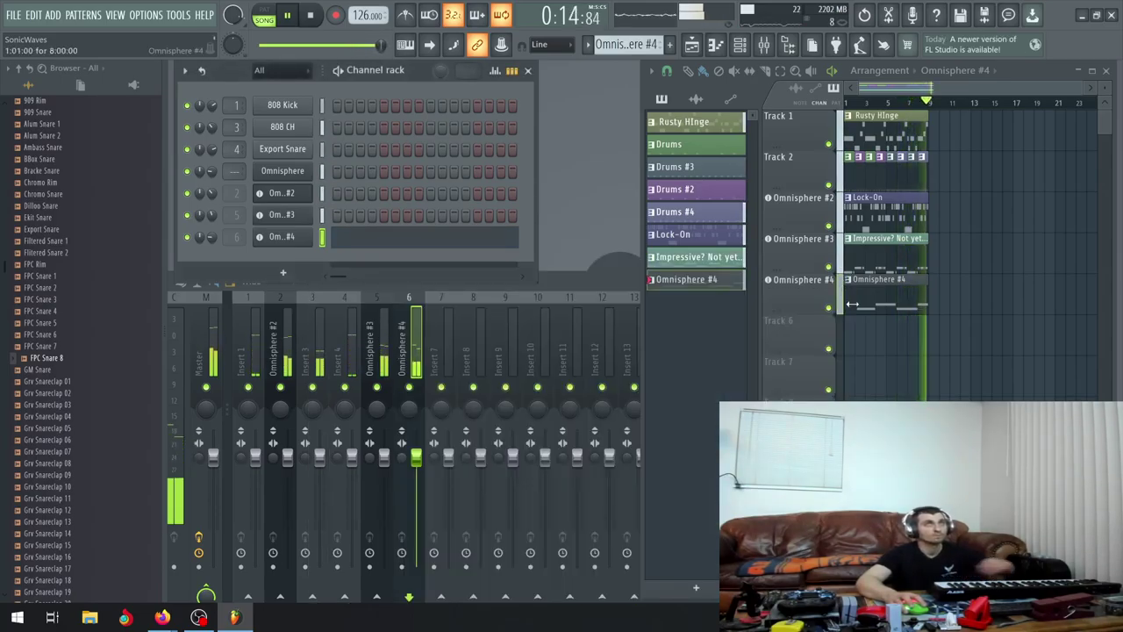
{"action": "key", "text": "space"}
{"action": "key", "text": "space"}
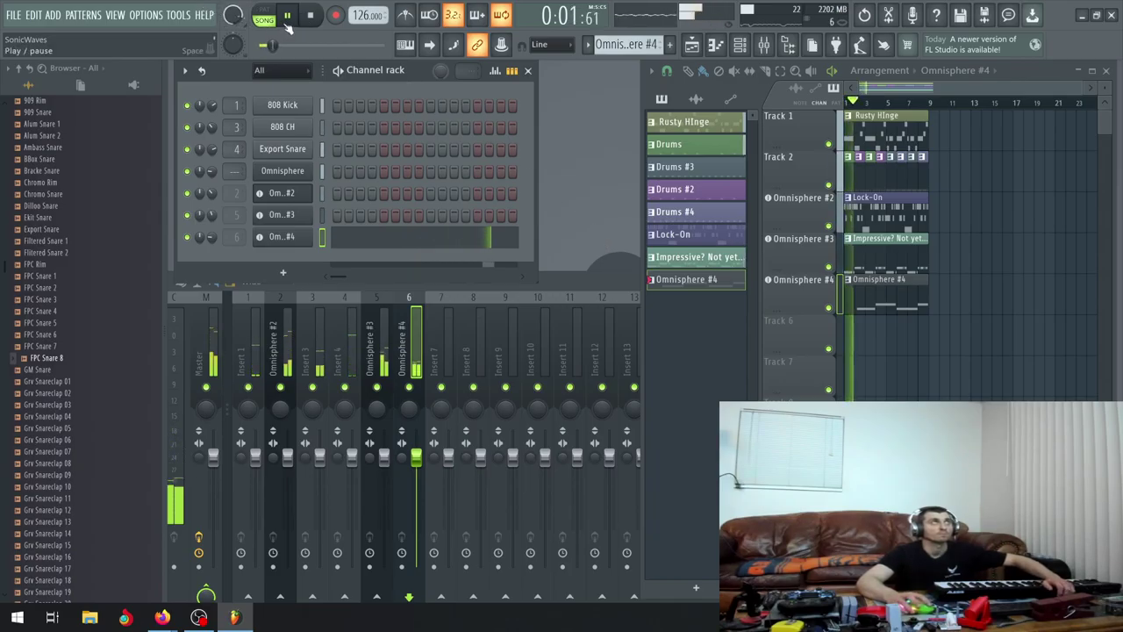
Rename the Omnisphere #4 pattern to Alien Landing and give it a magenta color
{"action": "right_click", "coordinate": [733, 276]}
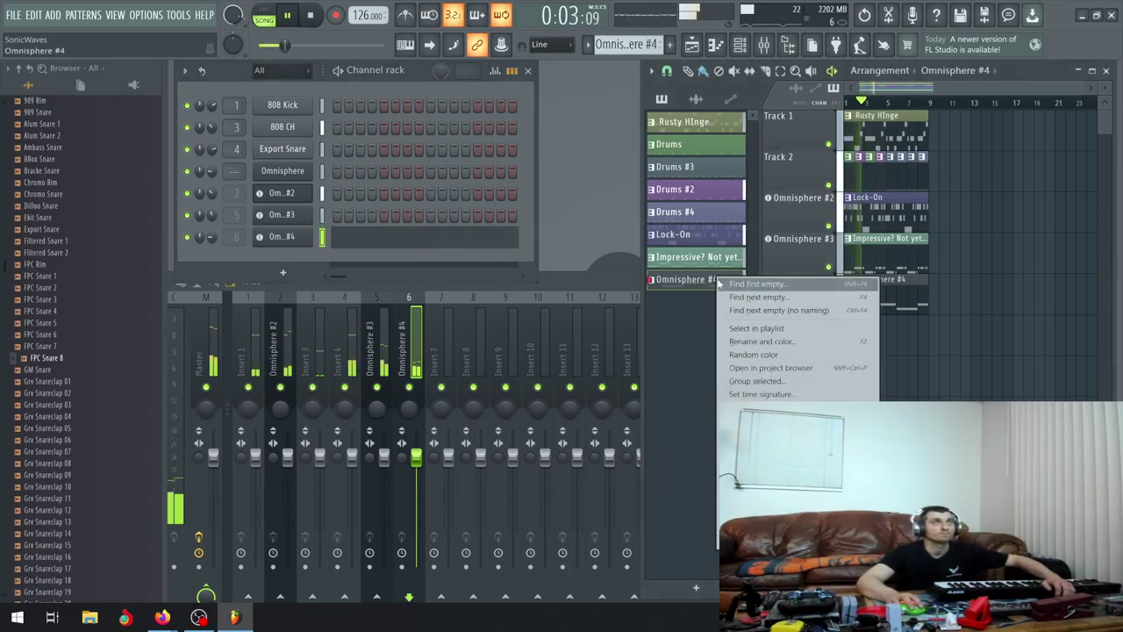
{"action": "left_click", "coordinate": [755, 344]}
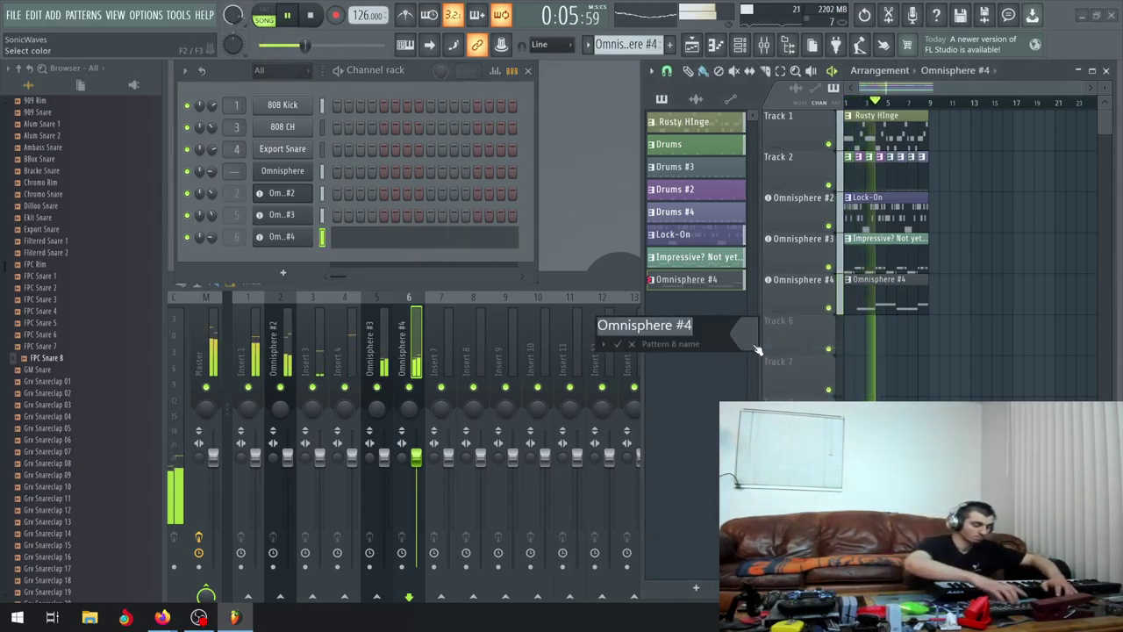
{"action": "type", "text": "Alien Landing"}
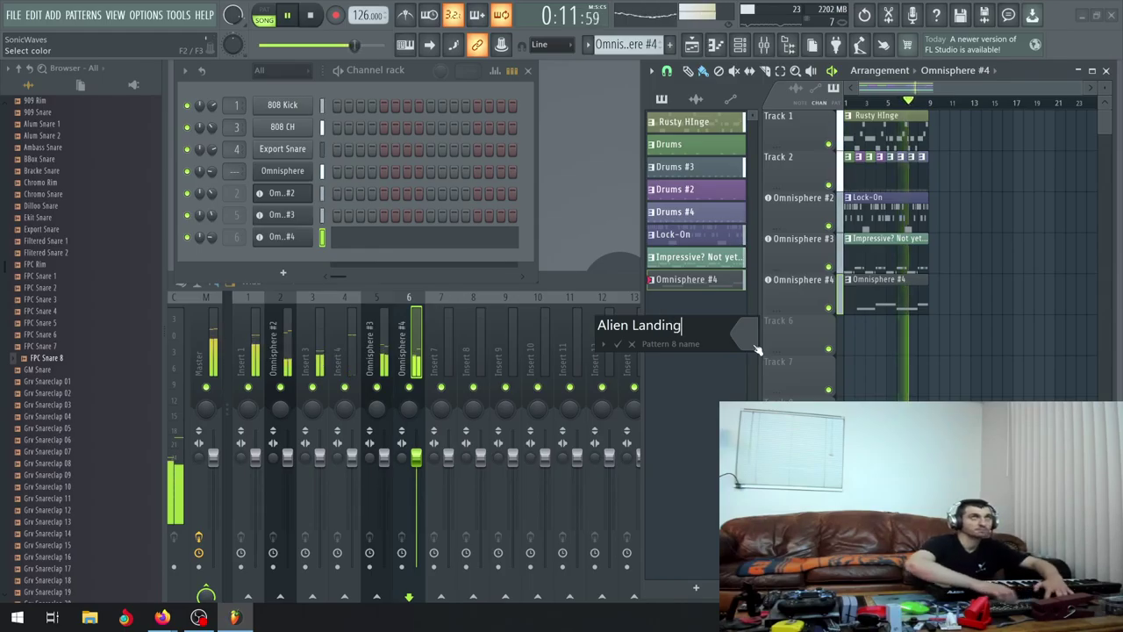
{"action": "key", "text": "Return"}
{"action": "right_click", "coordinate": [707, 281]}
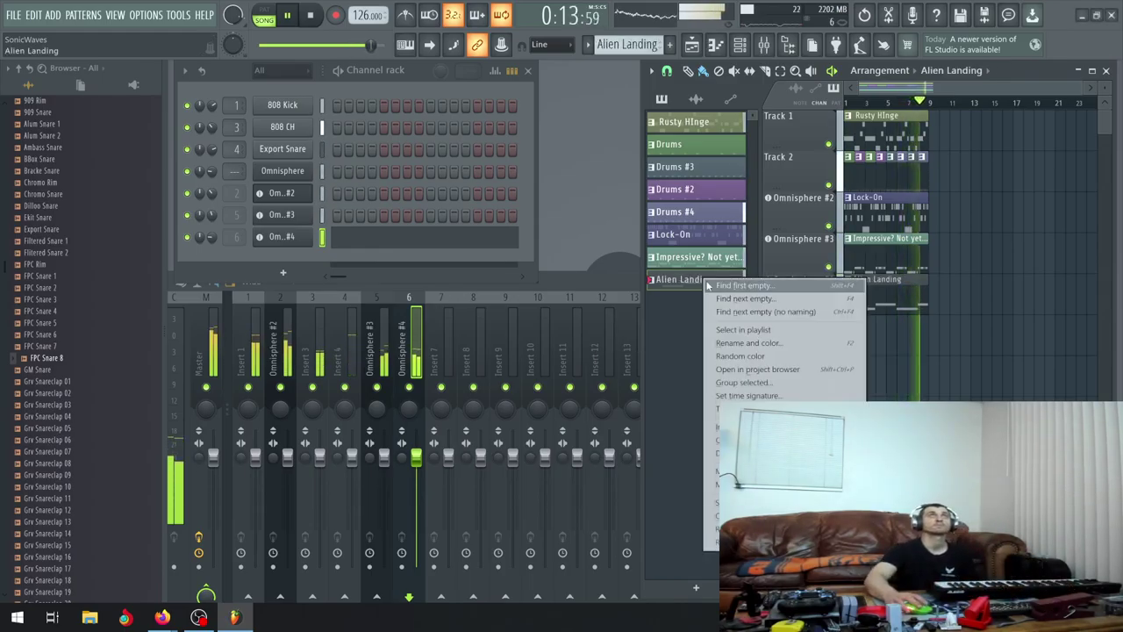
{"action": "left_click", "coordinate": [733, 344]}
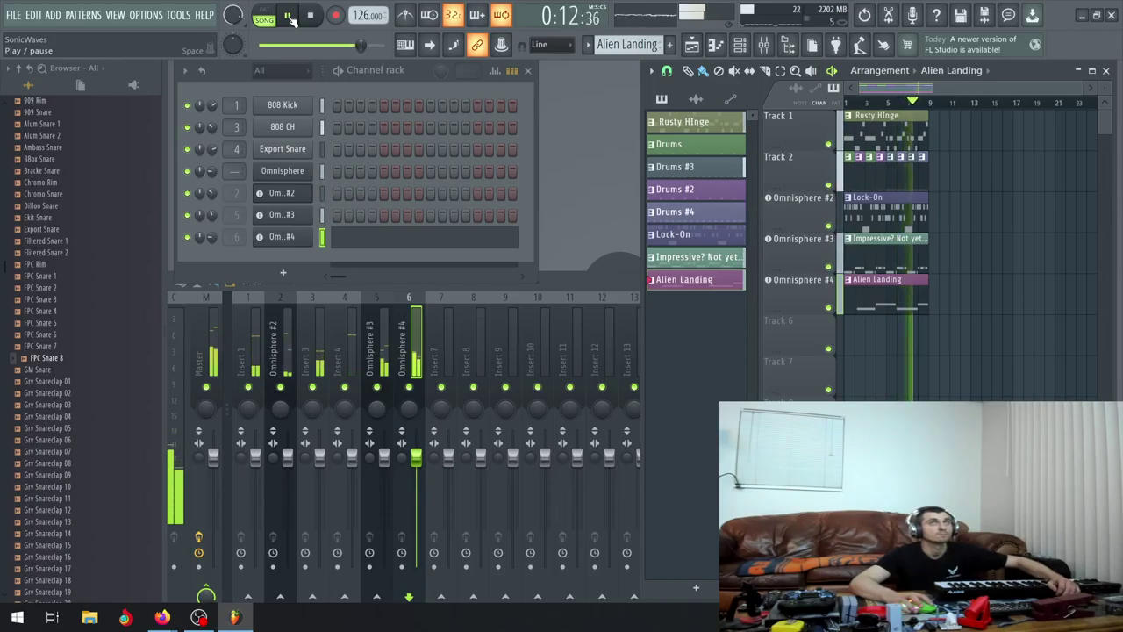
Try starting the Track 2 drums and the three Omnisphere clips at bar 5, audition the result and move them back to bar 1
{"action": "left_click", "coordinate": [310, 16]}
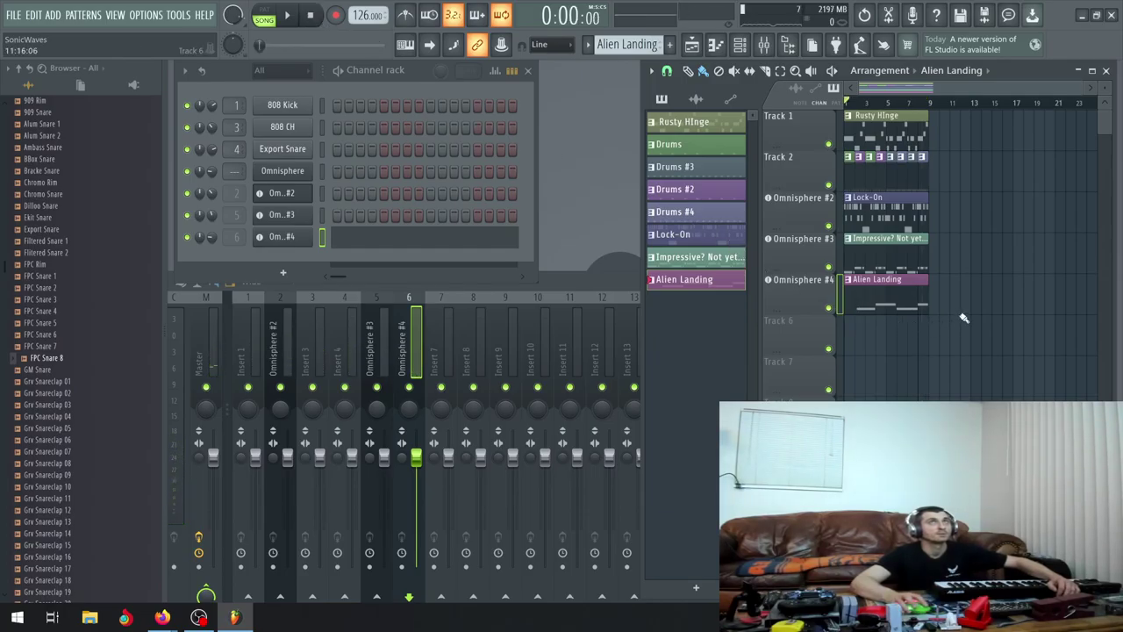
{"action": "left_click_drag", "start_coordinate": [962, 353], "coordinate": [891, 178]}
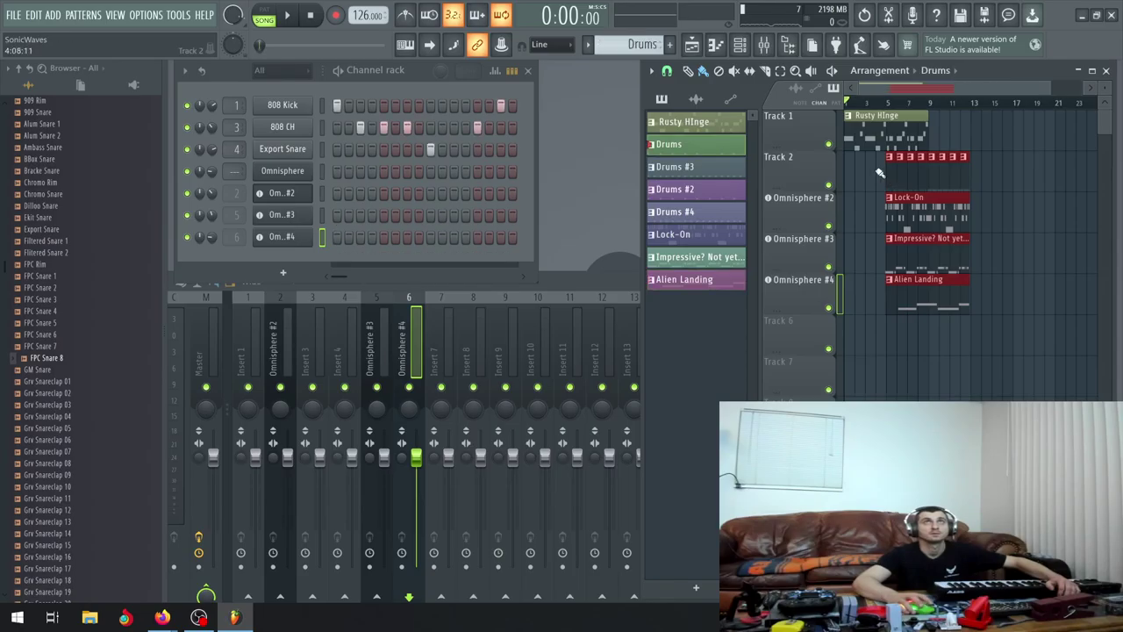
{"action": "scroll", "coordinate": [904, 176], "scroll_direction": "up", "scroll_amount": 5}
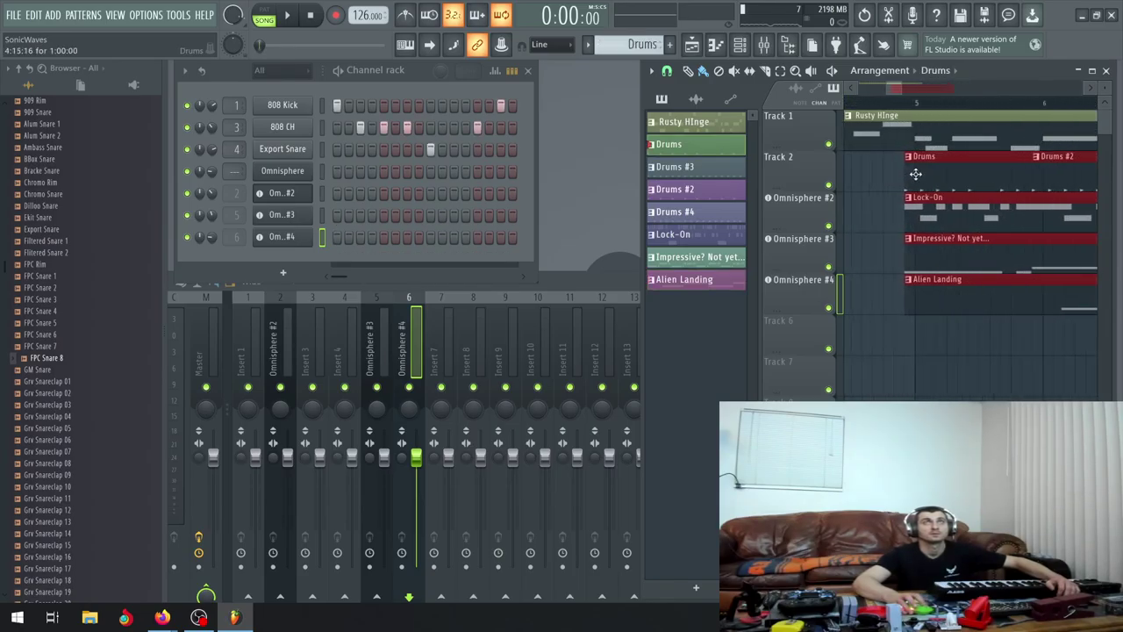
{"action": "scroll", "coordinate": [914, 175], "scroll_direction": "down", "scroll_amount": 5}
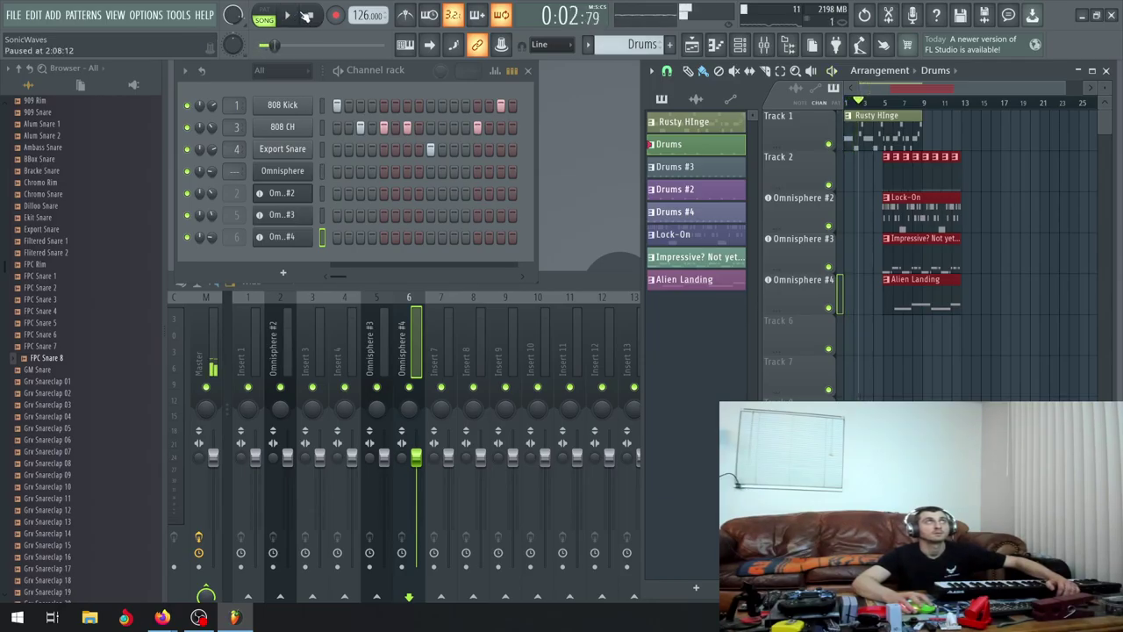
{"action": "left_click", "coordinate": [308, 16]}
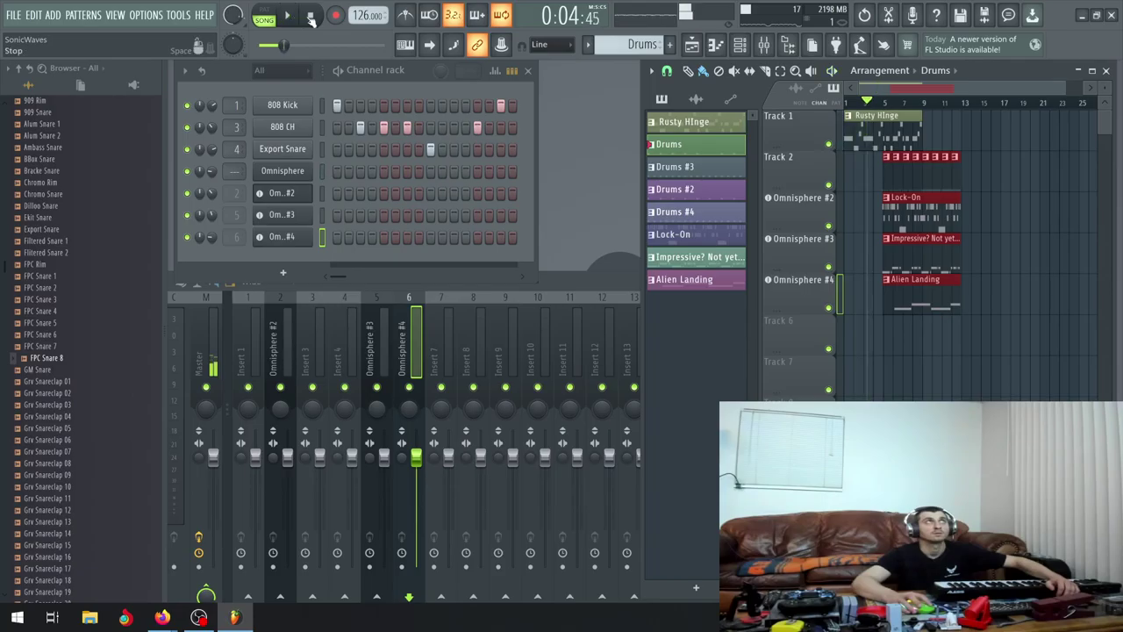
{"action": "left_click_drag", "start_coordinate": [888, 174], "coordinate": [799, 174]}
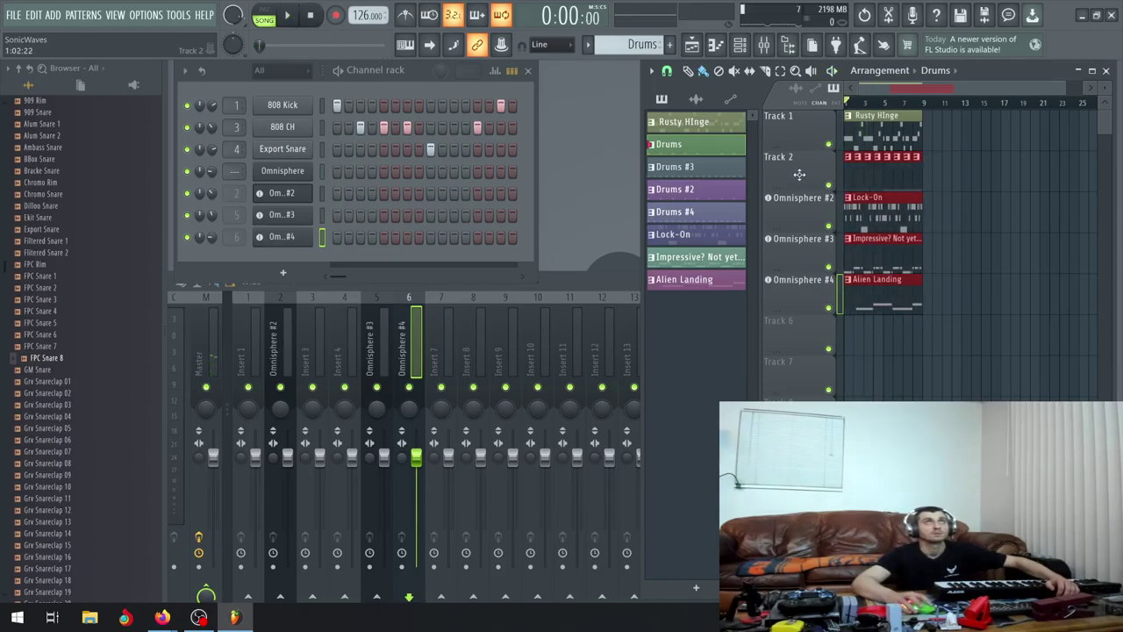
Move only the Lock-On, Impressive? Not yet... and Alien Landing clips together so that they start at bar 5
{"action": "left_click", "coordinate": [1012, 266]}
{"action": "left_click_drag", "start_coordinate": [965, 309], "coordinate": [905, 222]}
{"action": "scroll", "coordinate": [886, 219], "scroll_direction": "up", "scroll_amount": 2}
{"action": "scroll", "coordinate": [886, 218], "scroll_direction": "up", "scroll_amount": 4}
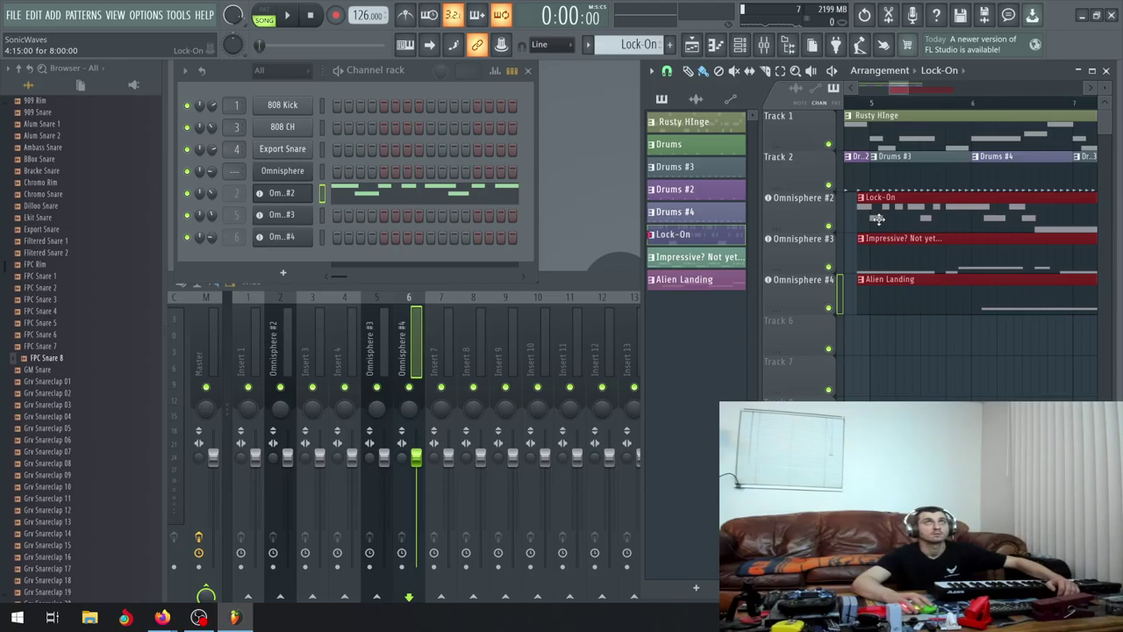
{"action": "scroll", "coordinate": [889, 220], "scroll_direction": "down", "scroll_amount": 3}
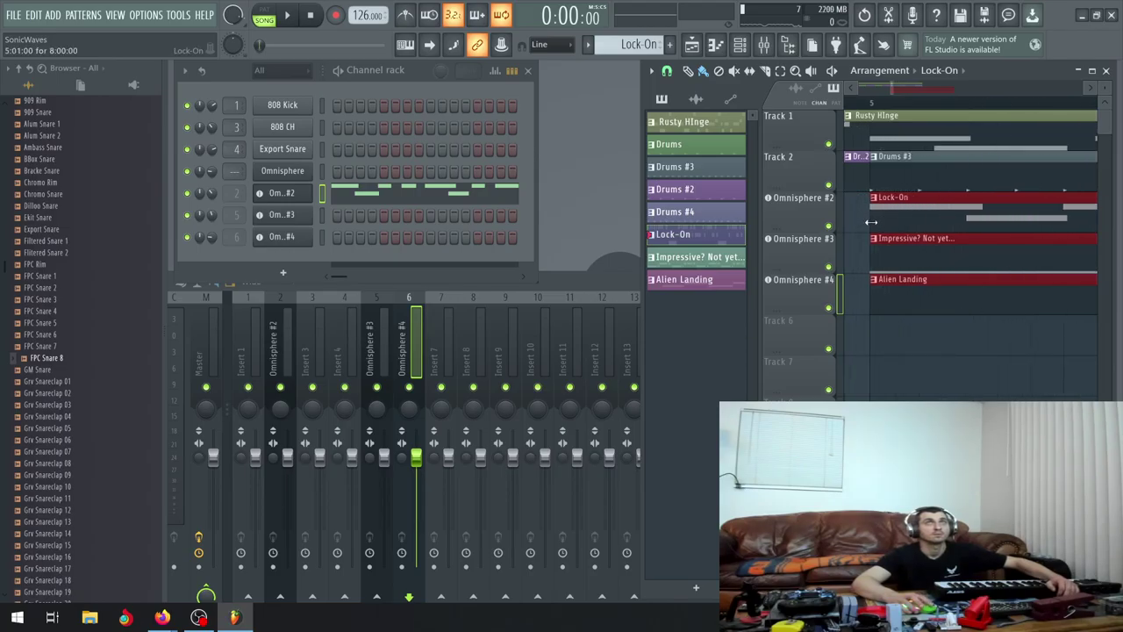
{"action": "scroll", "coordinate": [893, 232], "scroll_direction": "down", "scroll_amount": 3}
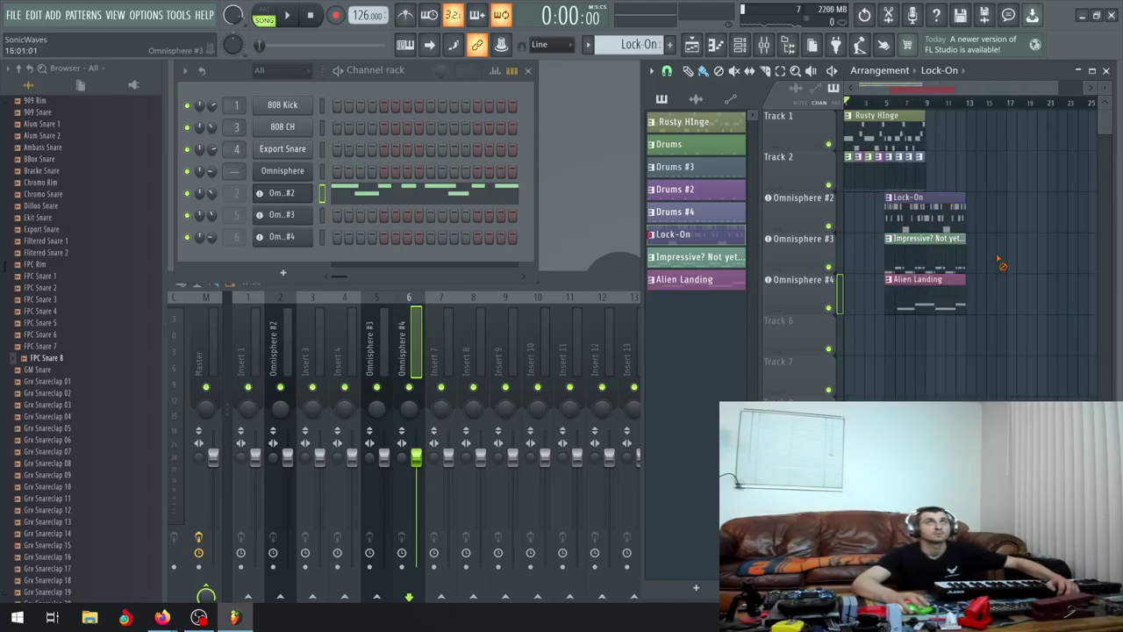
Move the Impressive? Not yet... and Alien Landing clips together so that they start at bar 9
{"action": "left_click_drag", "start_coordinate": [927, 295], "coordinate": [894, 253]}
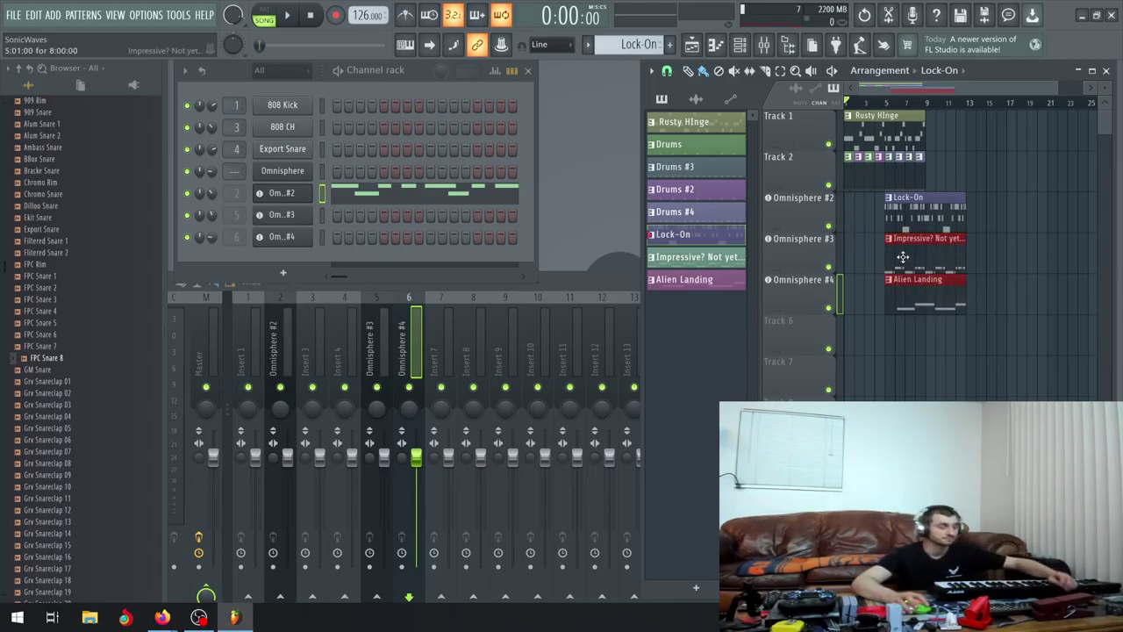
{"action": "left_click", "coordinate": [943, 254]}
{"action": "scroll", "coordinate": [947, 253], "scroll_direction": "up", "scroll_amount": 5}
{"action": "scroll", "coordinate": [948, 254], "scroll_direction": "down", "scroll_amount": 5}
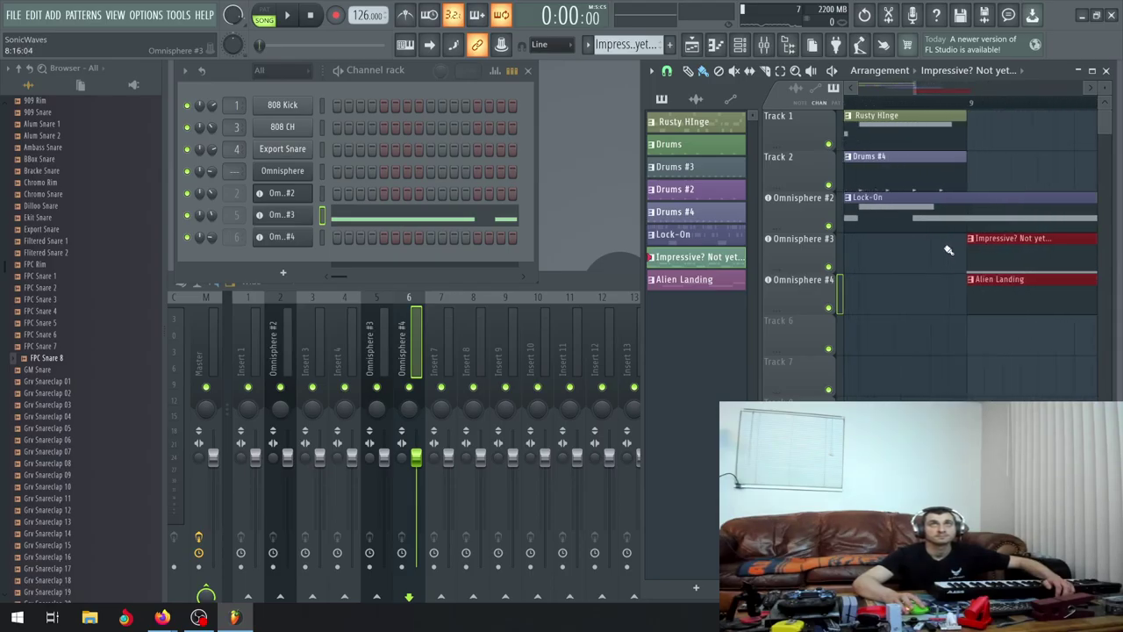
{"action": "scroll", "coordinate": [933, 252], "scroll_direction": "down", "scroll_amount": 1}
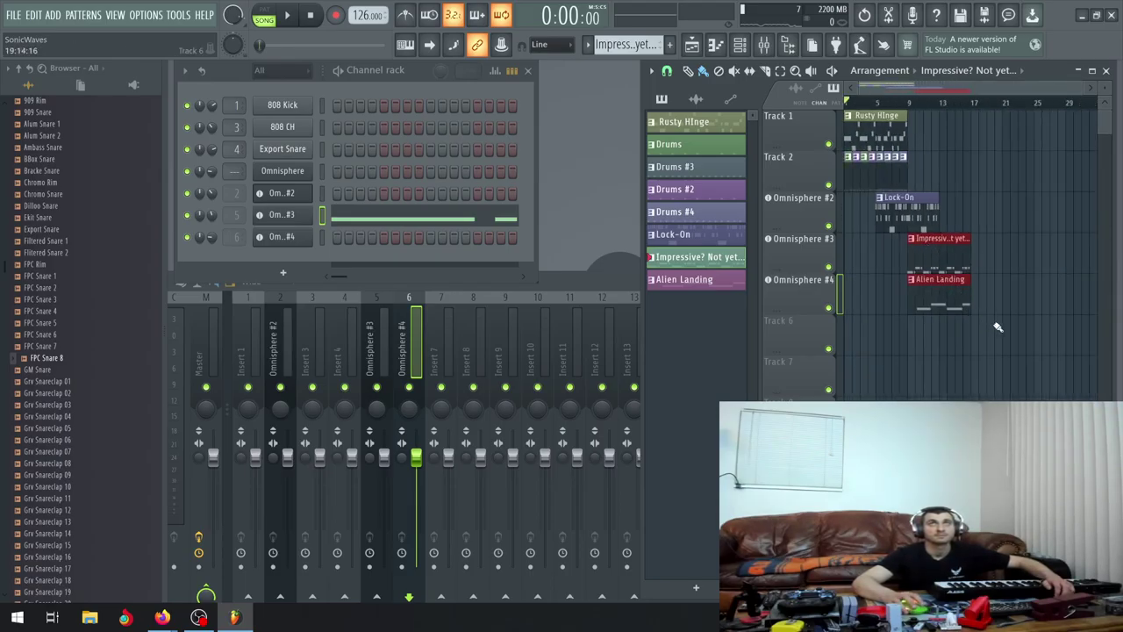
Move the Alien Landing clip on its own so that it starts exactly at bar 17
{"action": "left_click_drag", "start_coordinate": [938, 293], "coordinate": [1003, 291]}
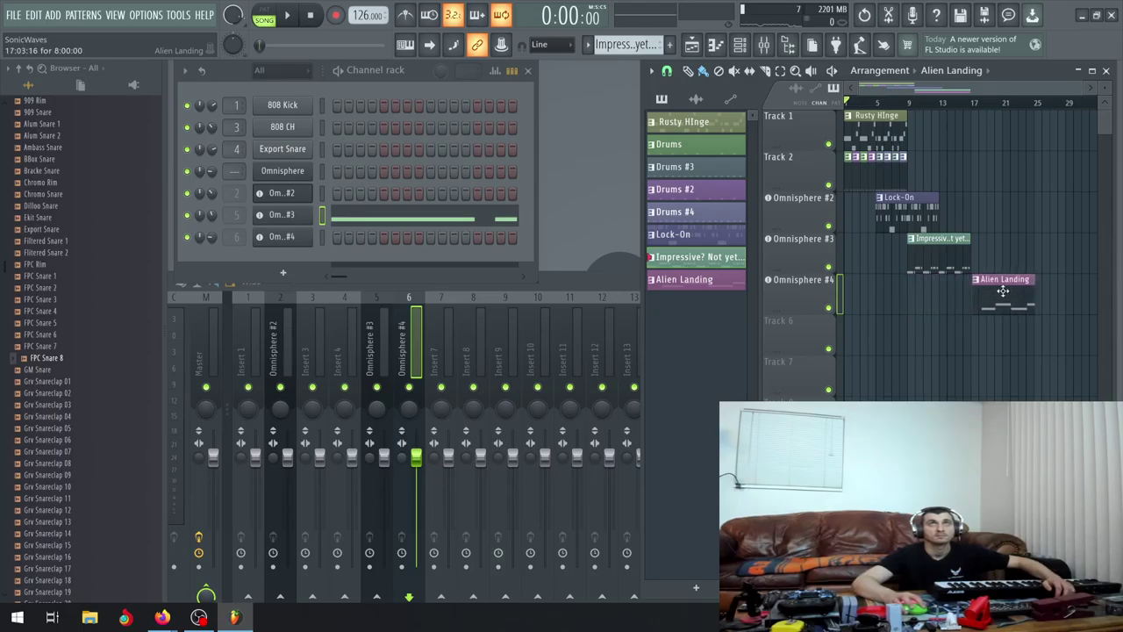
{"action": "scroll", "coordinate": [991, 294], "scroll_direction": "up", "scroll_amount": 3}
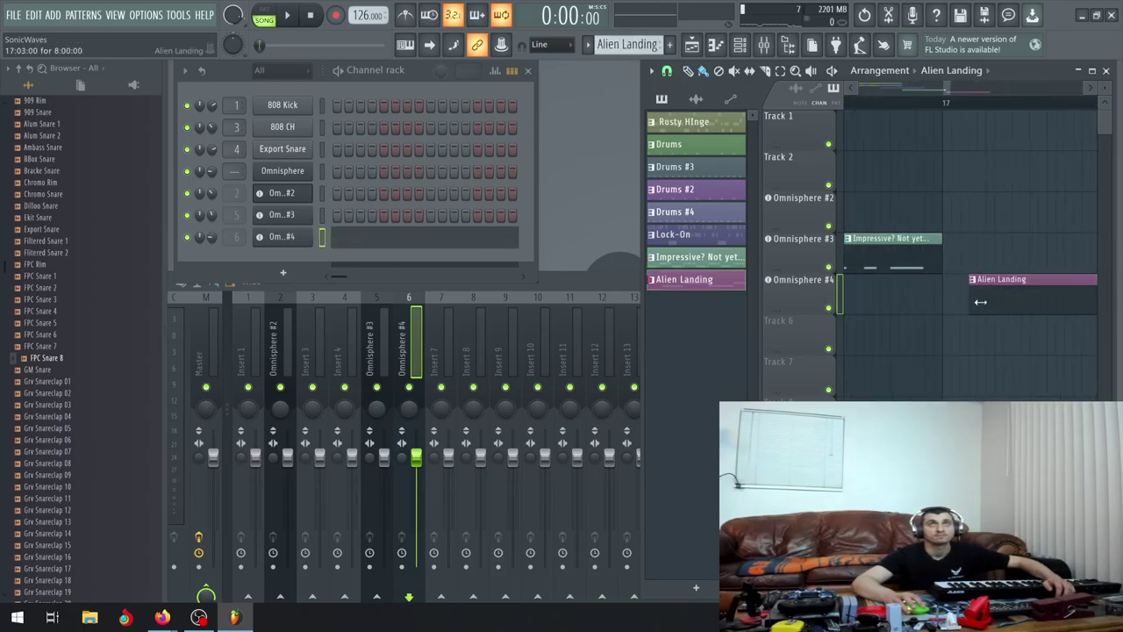
{"action": "left_click_drag", "start_coordinate": [980, 302], "coordinate": [924, 296]}
{"action": "scroll", "coordinate": [924, 296], "scroll_direction": "down", "scroll_amount": 4}
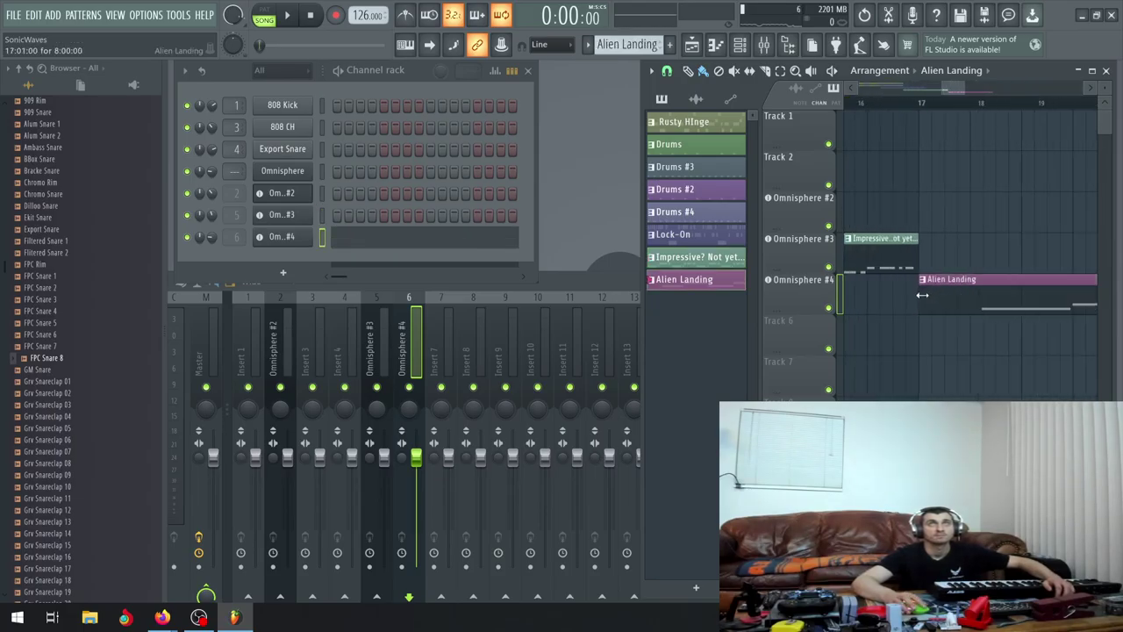
Duplicate the Rusty Hinge clip and the Track 2 drum clips and align the copies to start at bar 9
{"action": "left_click_drag", "start_coordinate": [892, 167], "coordinate": [845, 112]}
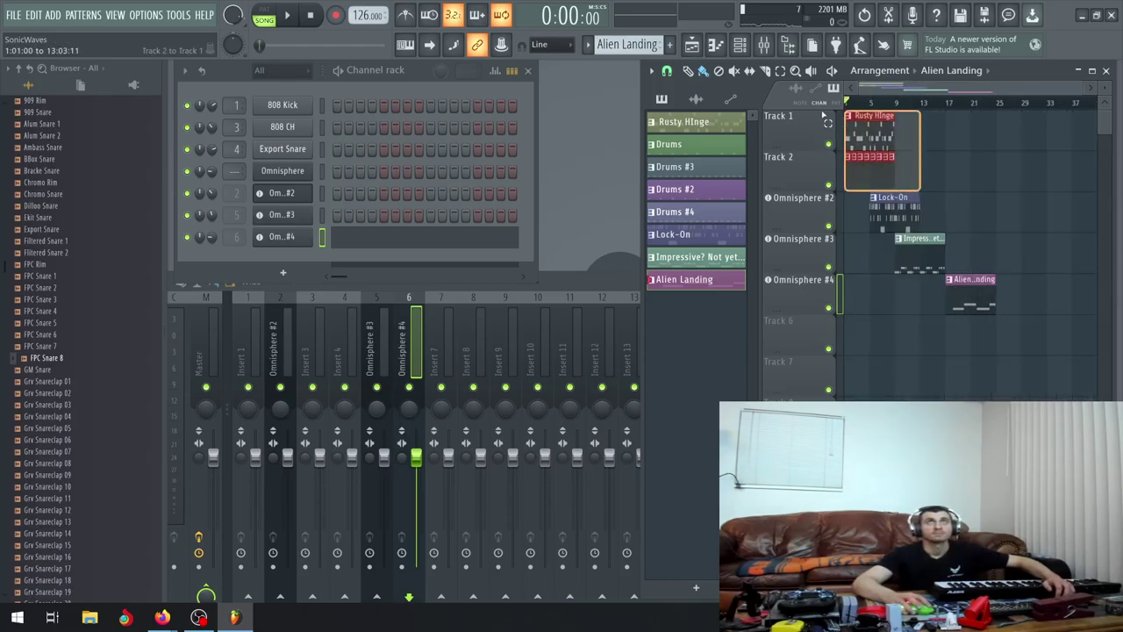
{"action": "key", "text": "ctrl+b"}
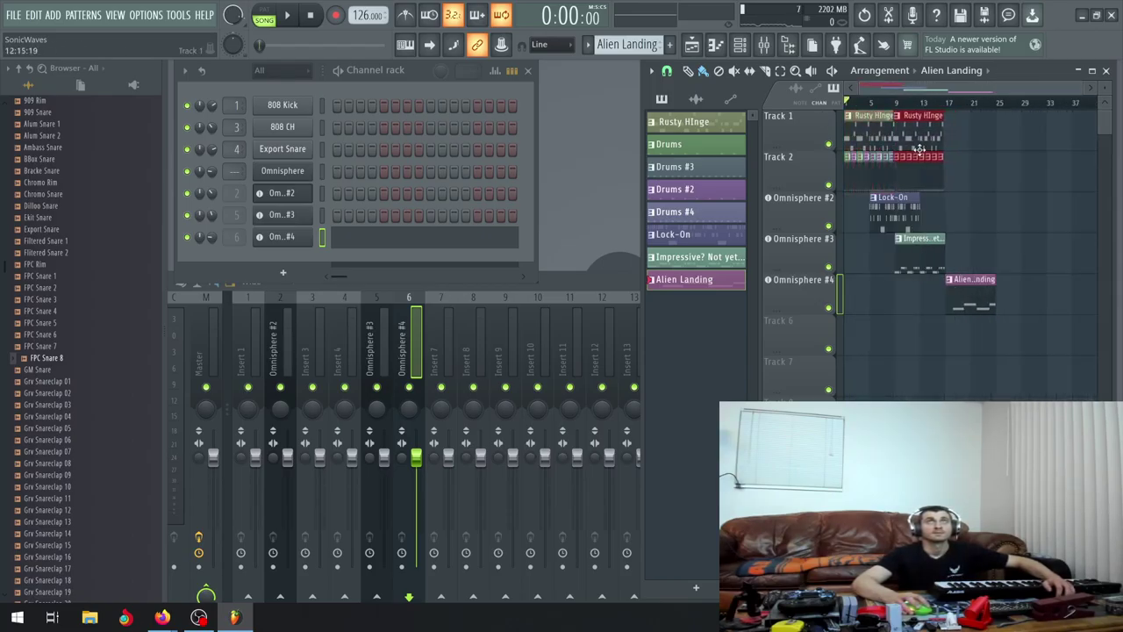
{"action": "scroll", "coordinate": [919, 148], "scroll_direction": "up", "scroll_amount": 5}
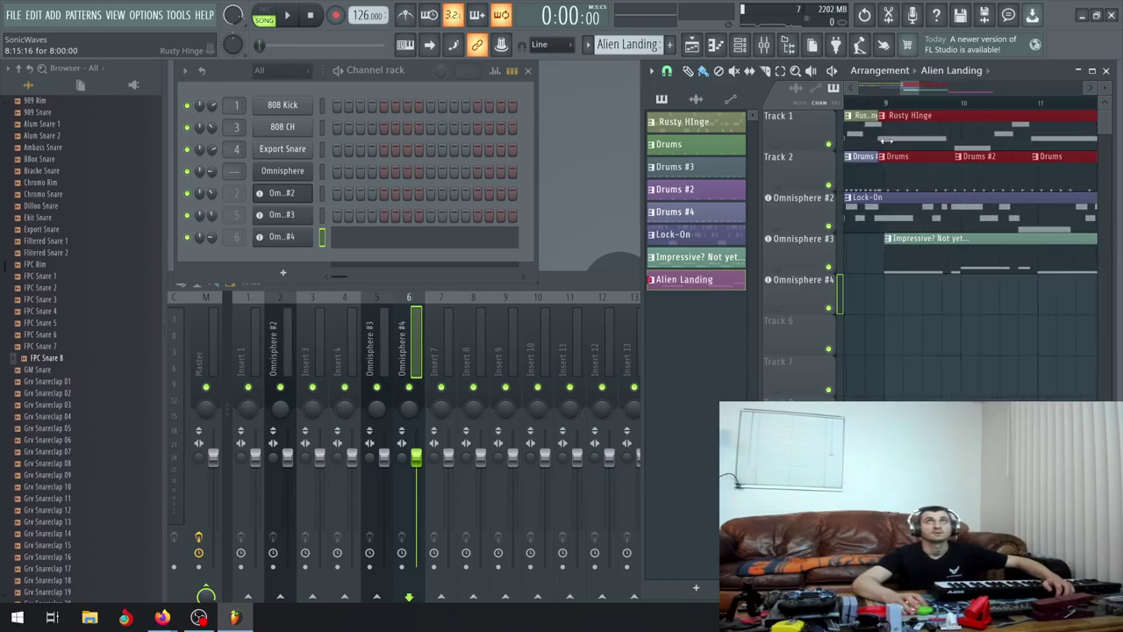
{"action": "left_click", "coordinate": [904, 146]}
{"action": "scroll", "coordinate": [955, 161], "scroll_direction": "down", "scroll_amount": 5}
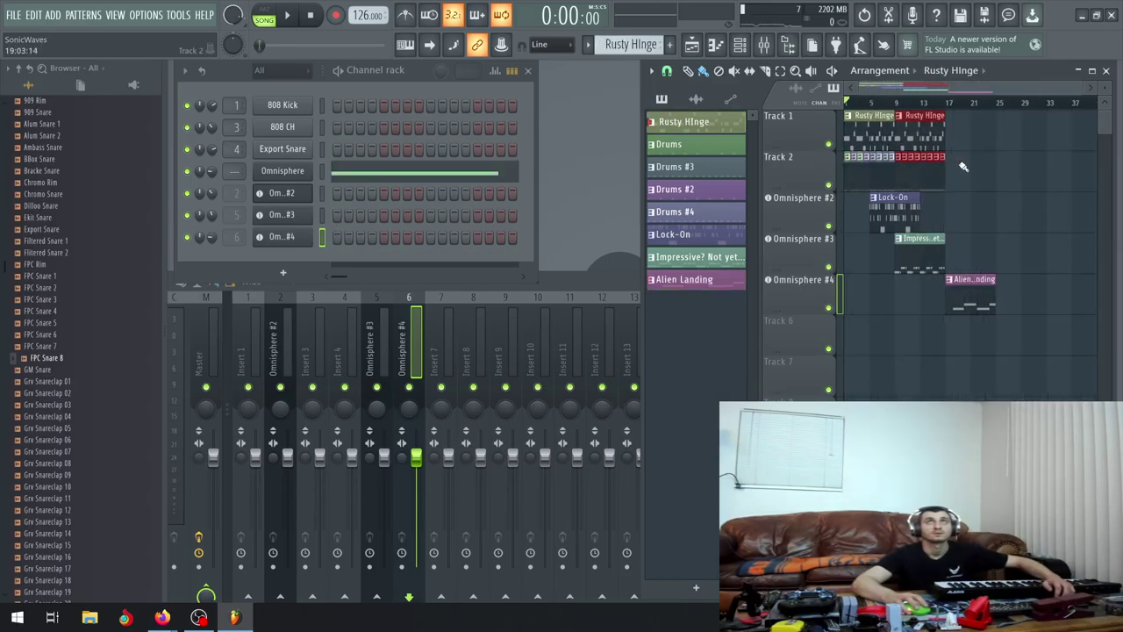
Duplicate the full 16 bars of Rusty Hinge and drum clips, align the copies to bar 17 and clear the selection
{"action": "left_click_drag", "start_coordinate": [965, 166], "coordinate": [845, 112]}
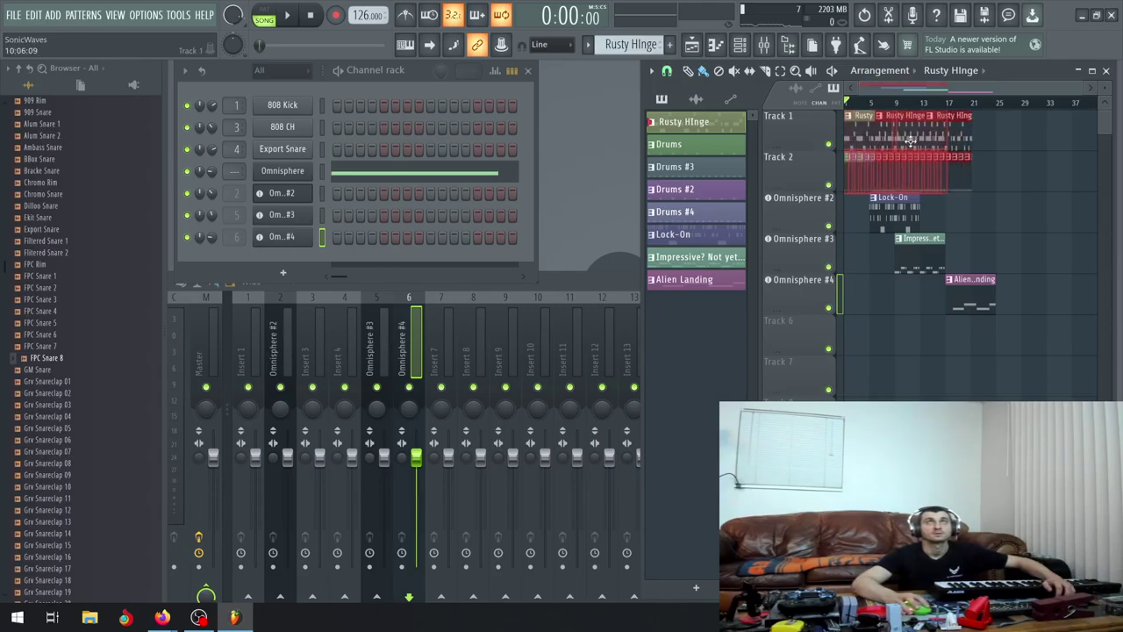
{"action": "key", "text": "ctrl+b"}
{"action": "left_click_drag", "start_coordinate": [961, 154], "coordinate": [967, 154]}
{"action": "scroll", "coordinate": [970, 158], "scroll_direction": "up", "scroll_amount": 4}
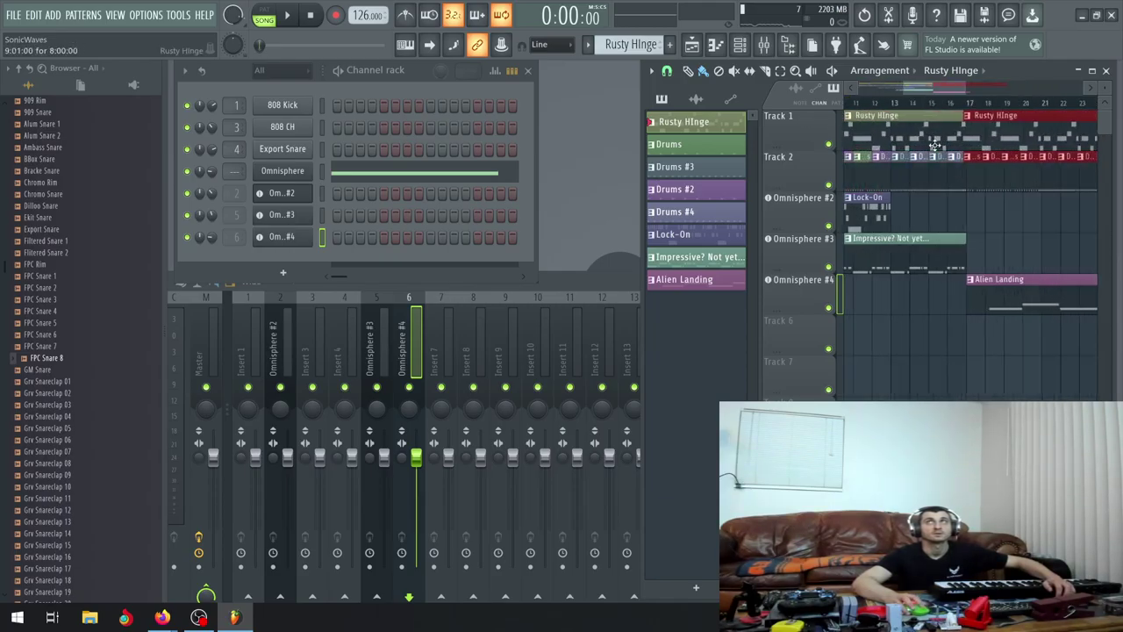
{"action": "scroll", "coordinate": [983, 146], "scroll_direction": "right", "scroll_amount": 3}
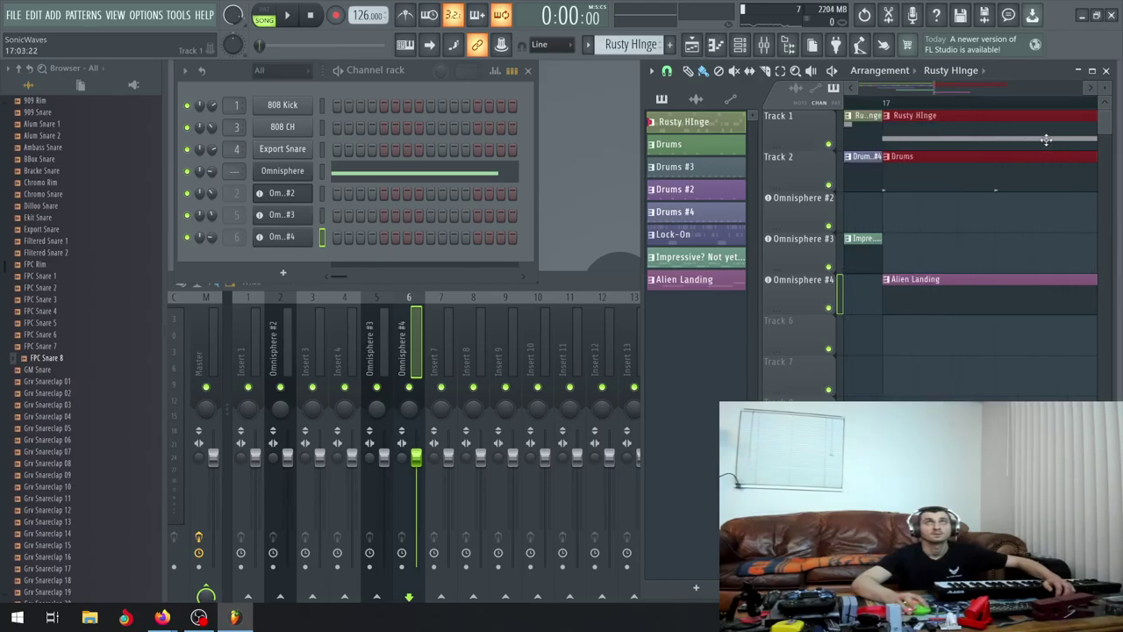
{"action": "scroll", "coordinate": [973, 168], "scroll_direction": "down", "scroll_amount": 5}
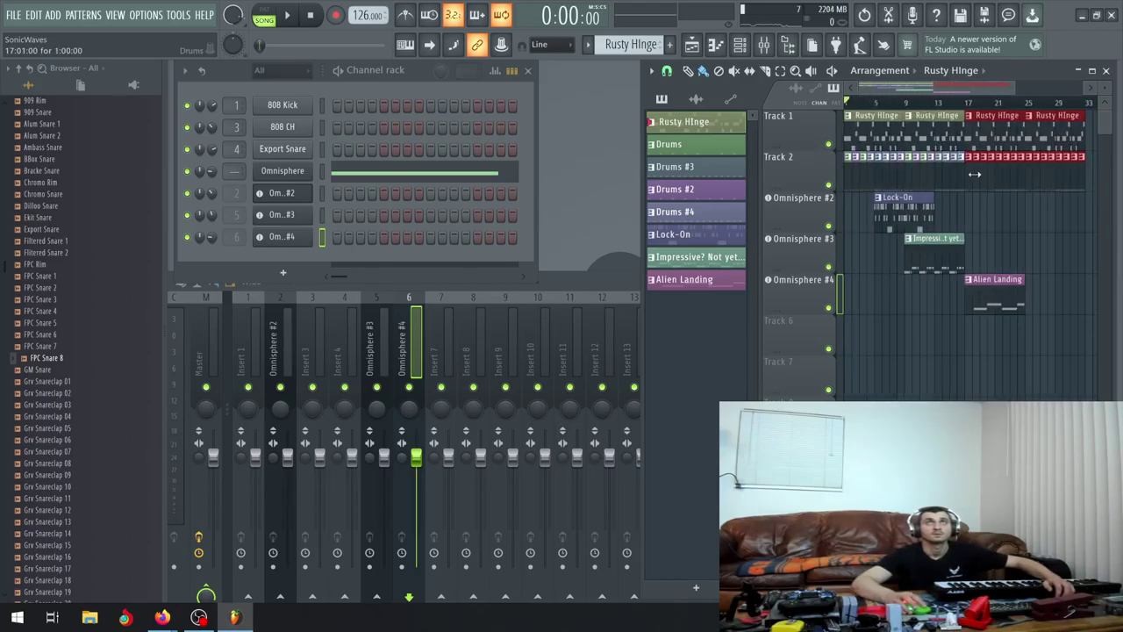
{"action": "left_click", "coordinate": [1026, 231]}
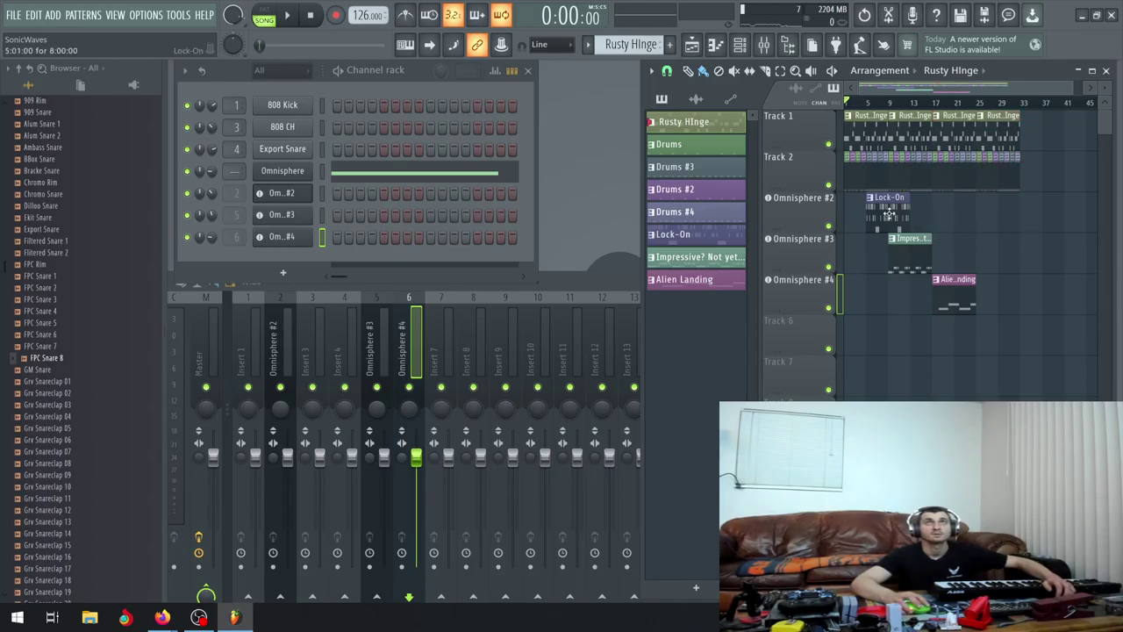
Add a second Lock-On clip directly after the first and shift both so that they fill bars 1 to 17
{"action": "left_click", "coordinate": [293, 17]}
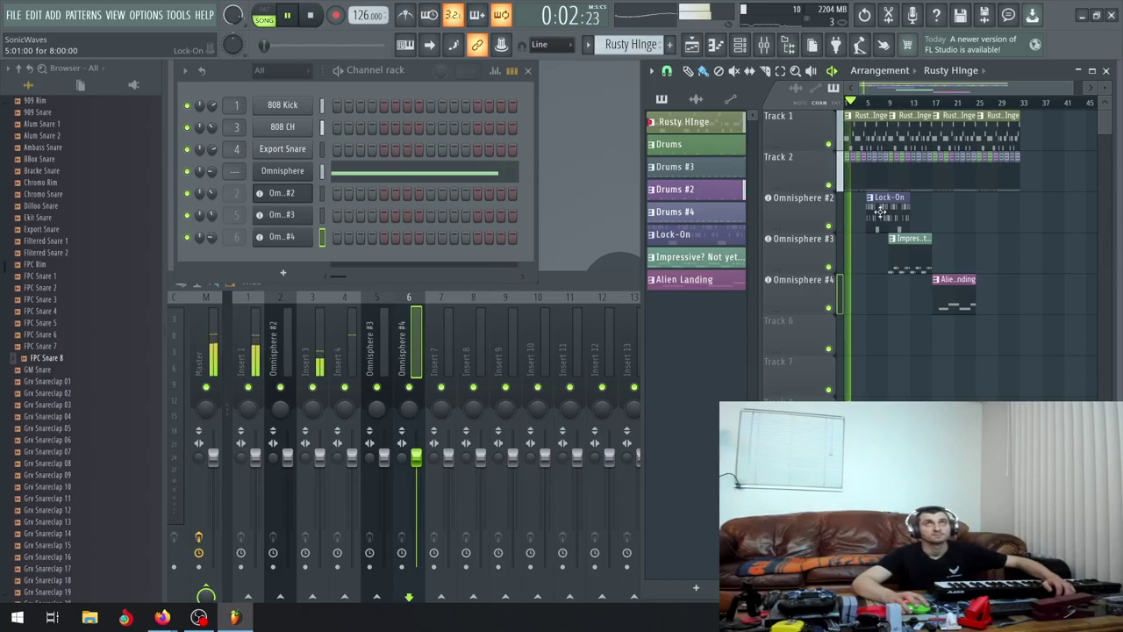
{"action": "left_click_drag", "start_coordinate": [882, 212], "coordinate": [935, 218]}
{"action": "scroll", "coordinate": [928, 216], "scroll_direction": "up", "scroll_amount": 5}
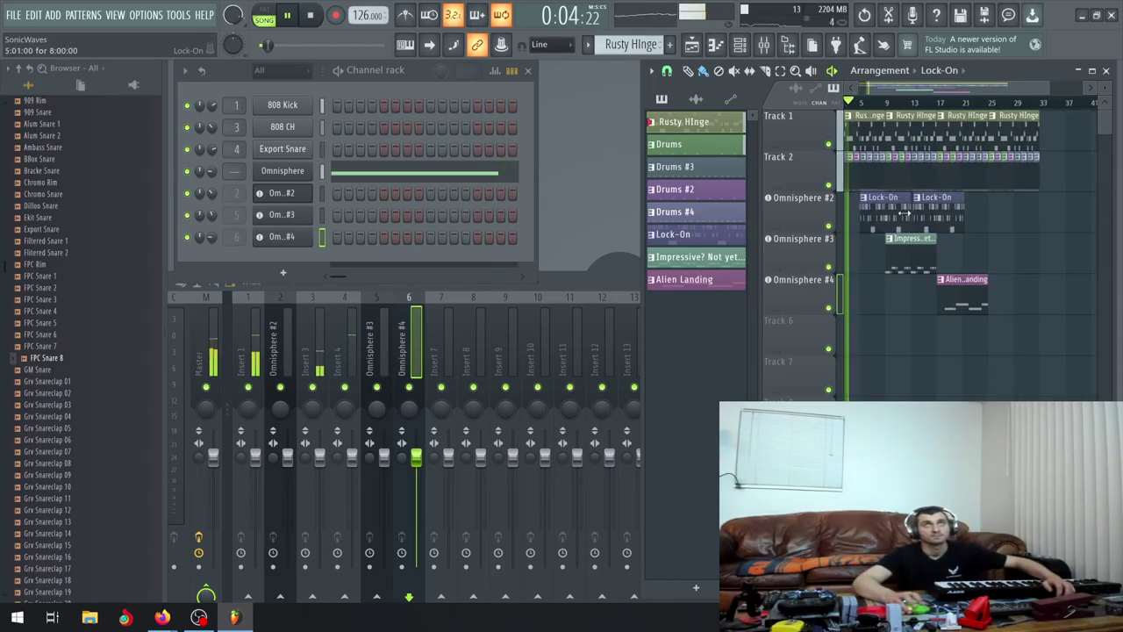
{"action": "left_click_drag", "start_coordinate": [951, 213], "coordinate": [910, 211]}
{"action": "scroll", "coordinate": [913, 210], "scroll_direction": "down", "scroll_amount": 7}
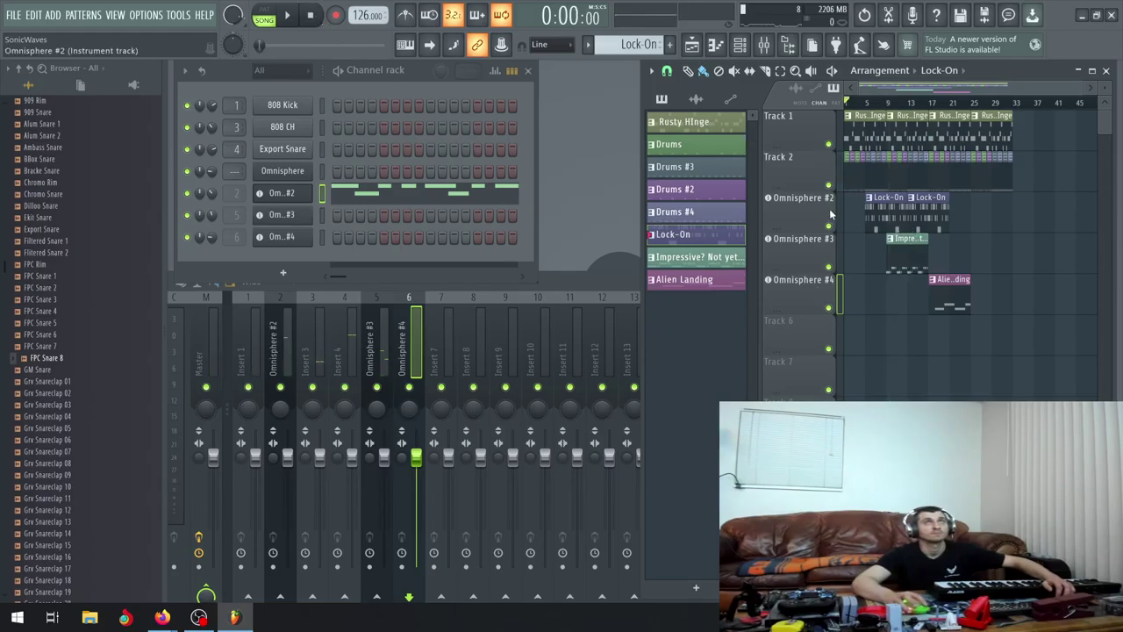
{"action": "left_click", "coordinate": [877, 214]}
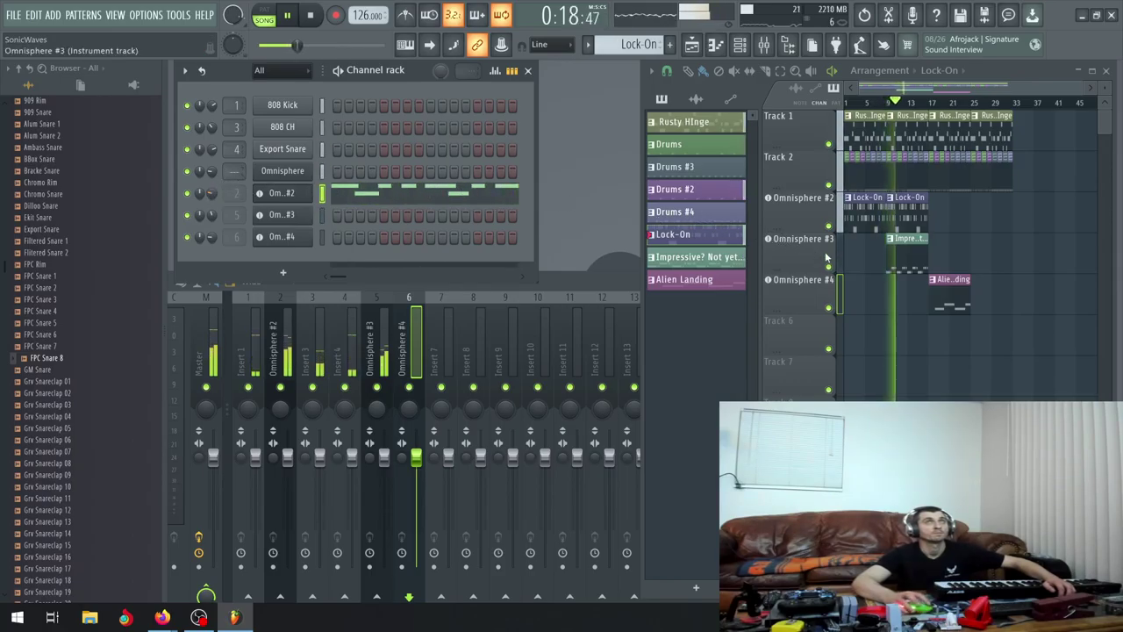
Copy the Lock-On and Impressive? Not yet... clips from bar 9 to bar 17 and audition the arrangement
{"action": "left_click_drag", "start_coordinate": [927, 274], "coordinate": [944, 216]}
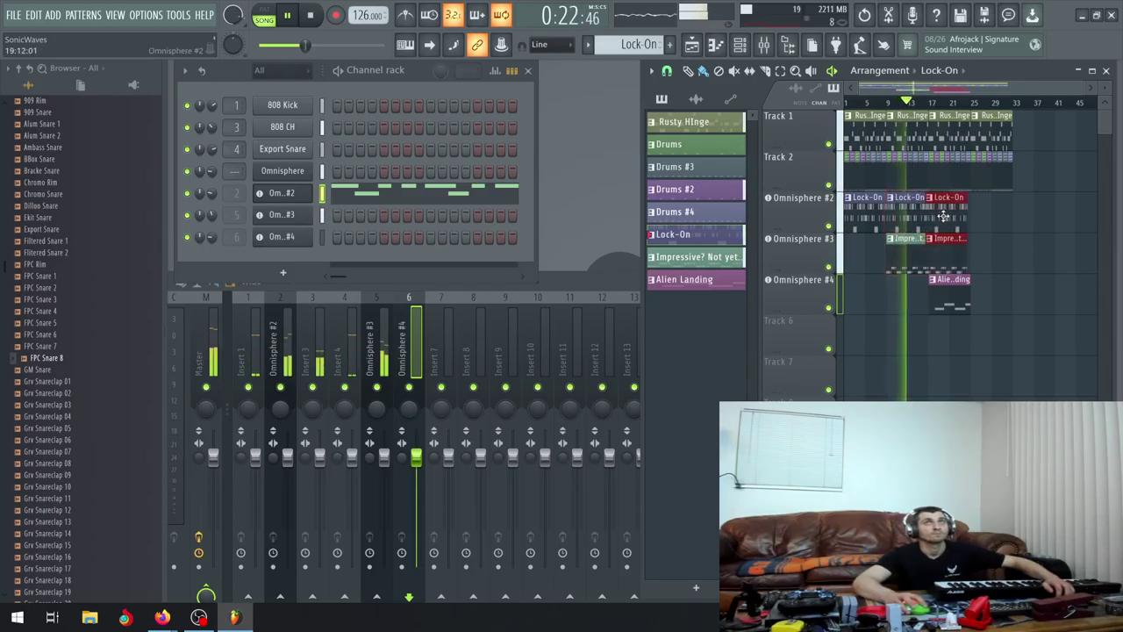
{"action": "scroll", "coordinate": [944, 217], "scroll_direction": "up", "scroll_amount": 6}
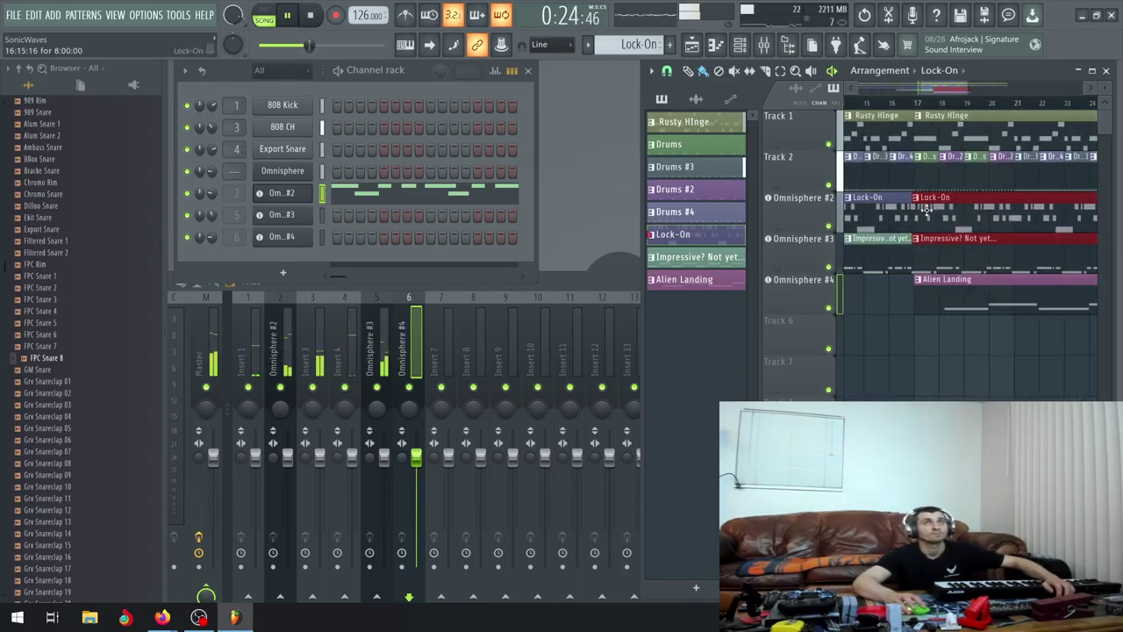
{"action": "left_click_drag", "start_coordinate": [913, 216], "coordinate": [931, 217]}
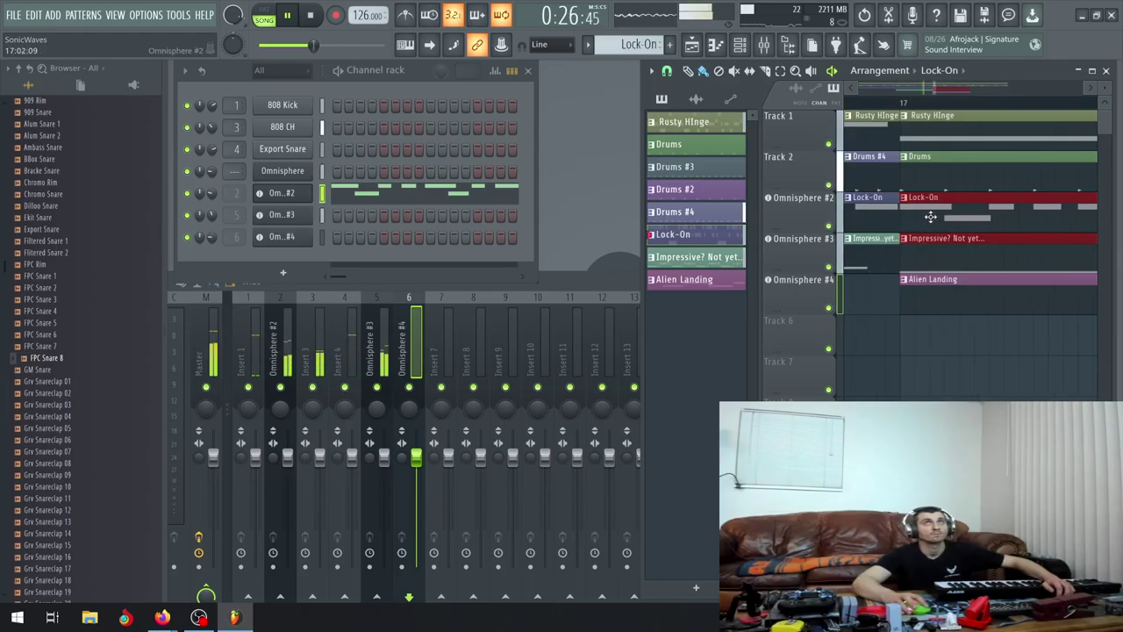
{"action": "scroll", "coordinate": [927, 219], "scroll_direction": "down", "scroll_amount": 6}
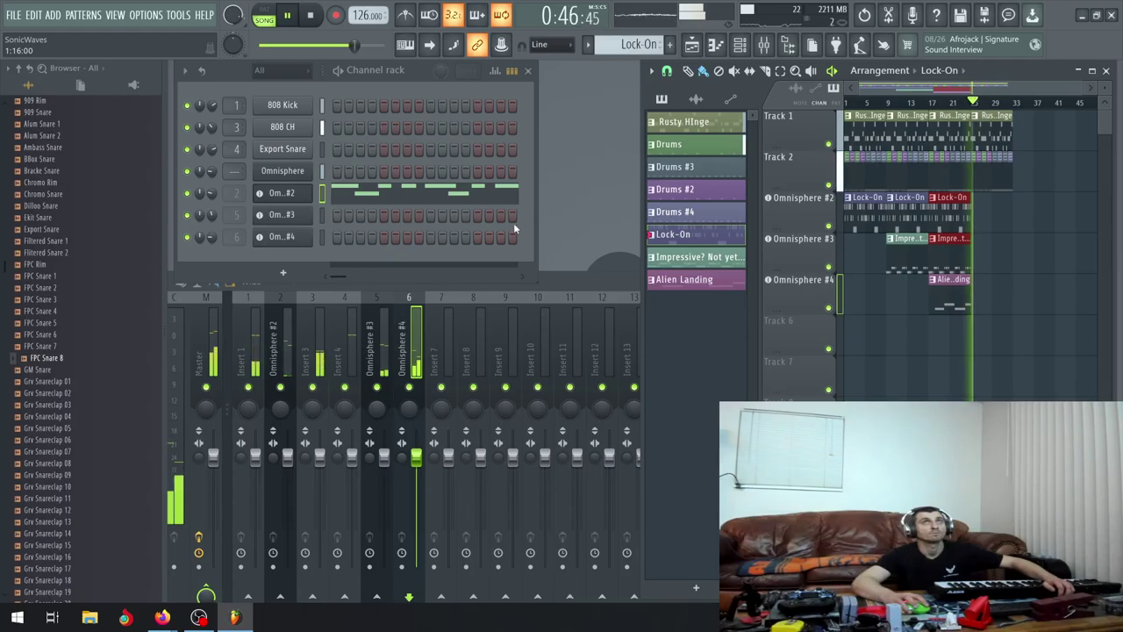
{"action": "left_click", "coordinate": [288, 15]}
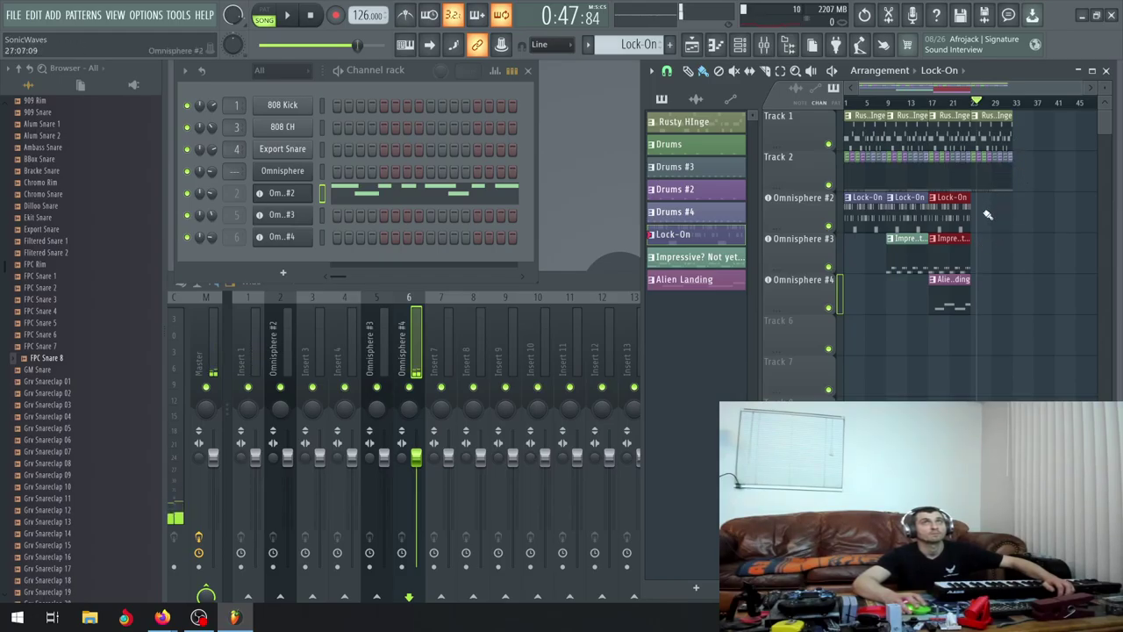
Duplicate the bar 17 Lock-On, Impressive? Not yet... and Alien Landing clips and align the copies to start at bar 25
{"action": "left_click_drag", "start_coordinate": [987, 311], "coordinate": [932, 195]}
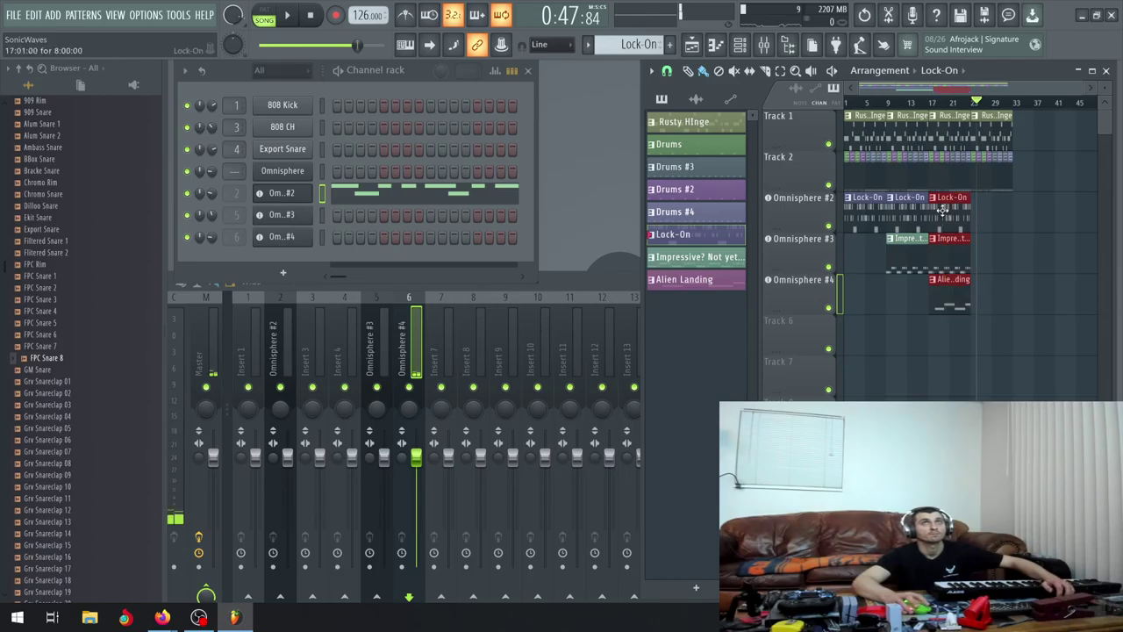
{"action": "key", "text": "ctrl+b"}
{"action": "scroll", "coordinate": [981, 214], "scroll_direction": "up", "scroll_amount": 5}
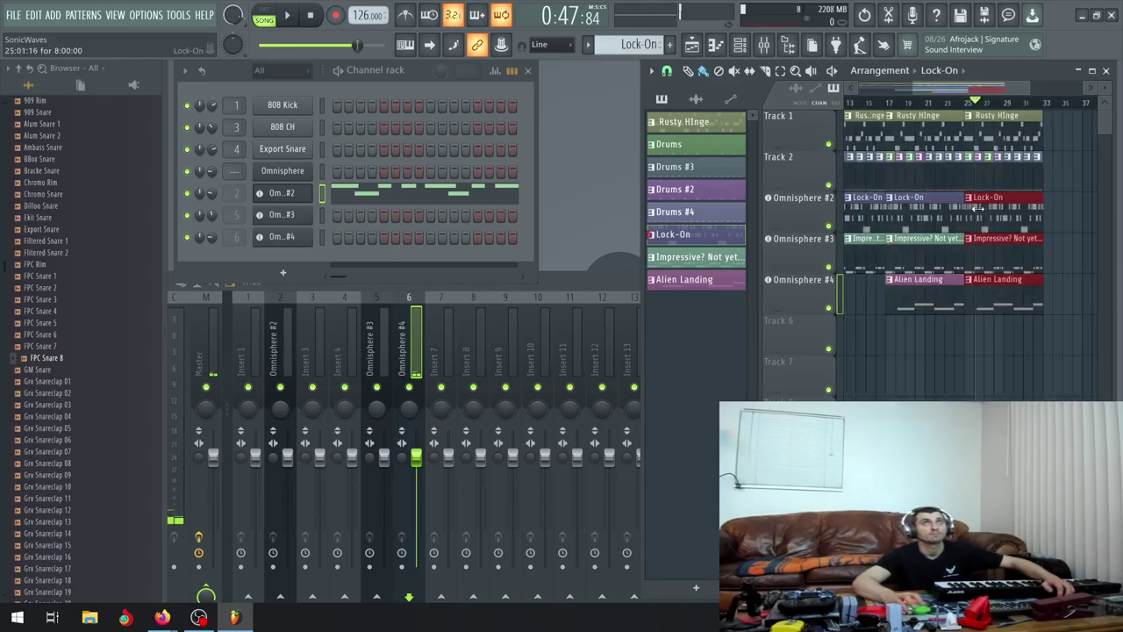
{"action": "scroll", "coordinate": [951, 208], "scroll_direction": "up", "scroll_amount": 4}
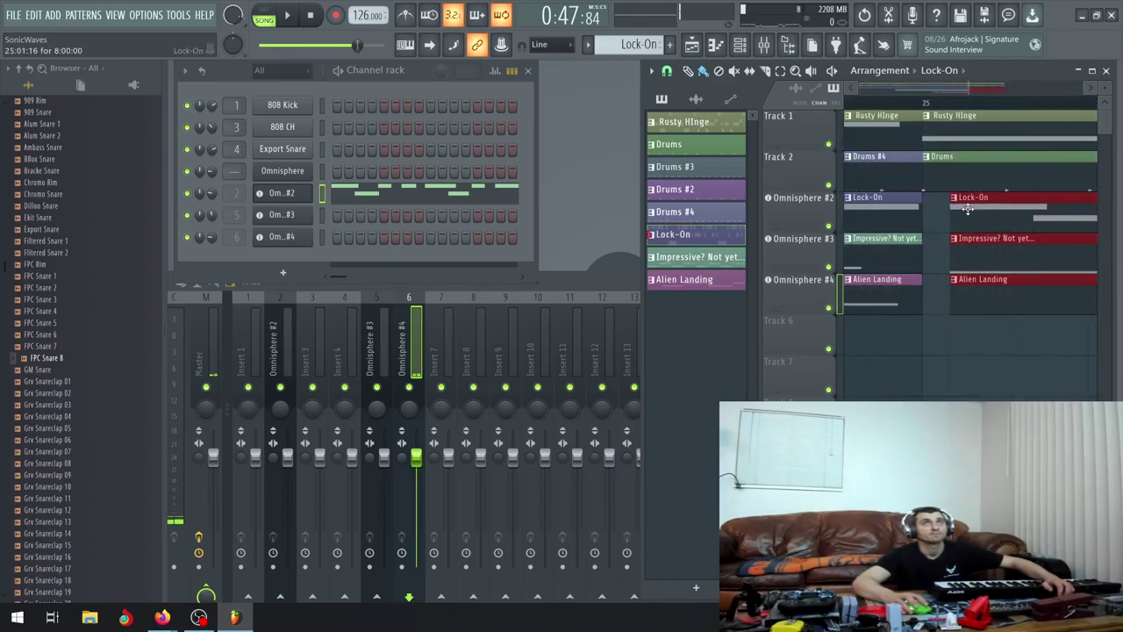
{"action": "scroll", "coordinate": [953, 215], "scroll_direction": "down", "scroll_amount": 9}
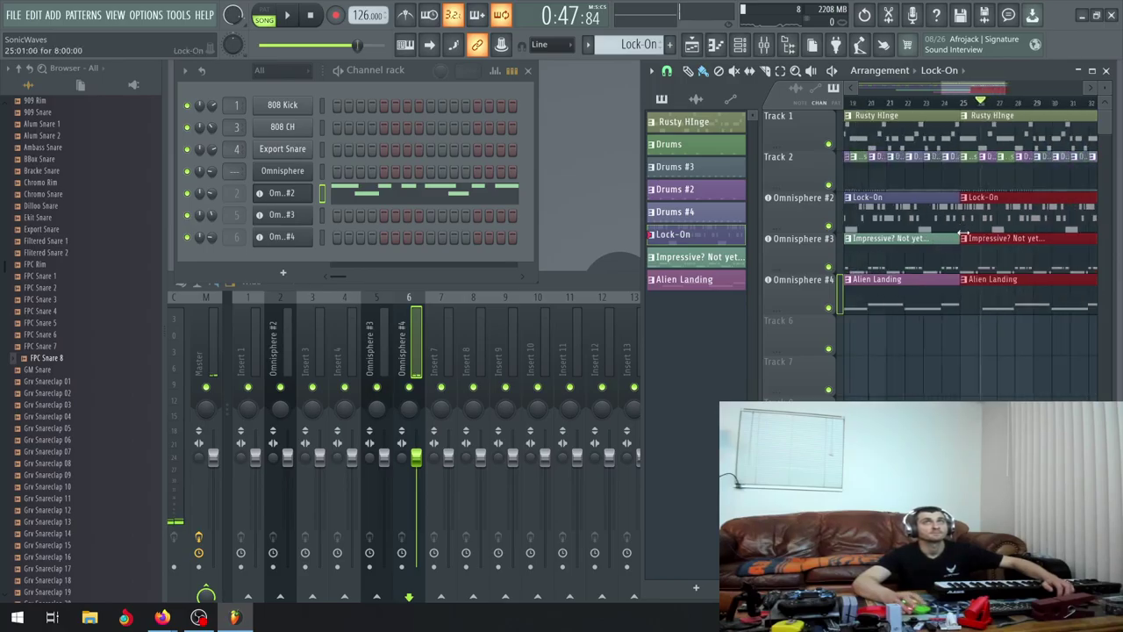
{"action": "left_click", "coordinate": [1039, 283]}
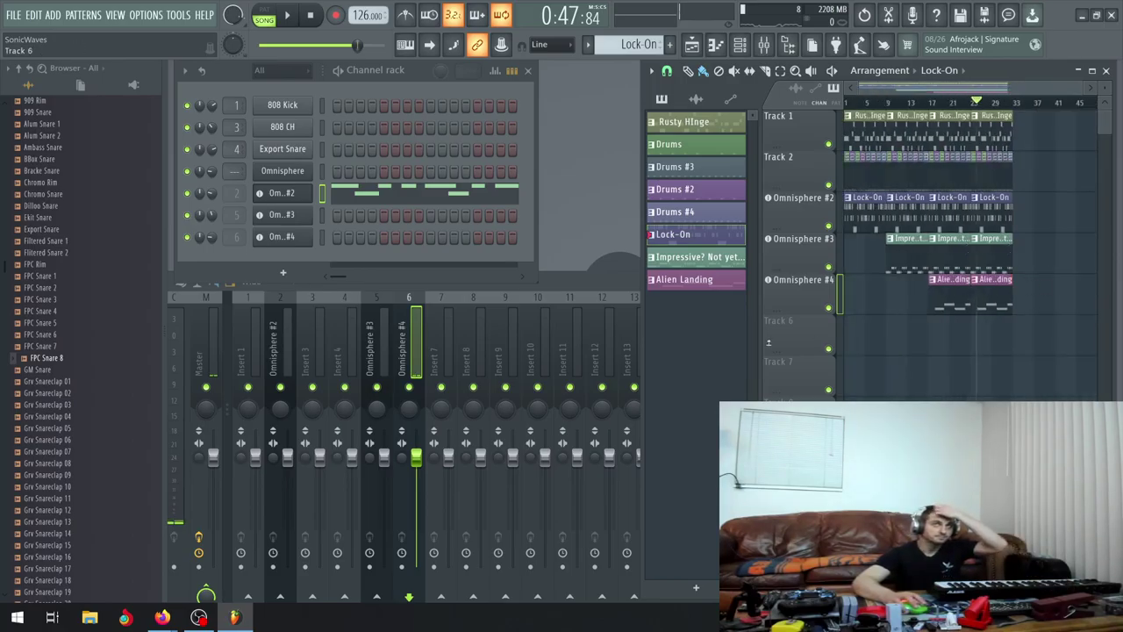
Create an automation clip for the Master volume fader and return to the playlist
{"action": "left_click", "coordinate": [572, 283]}
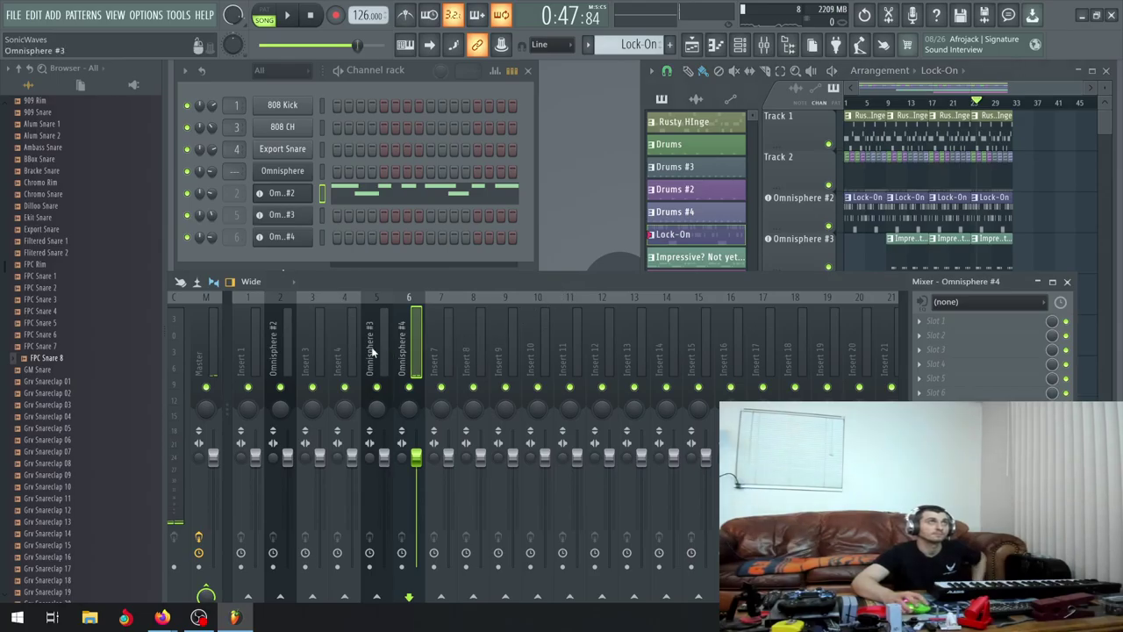
{"action": "right_click", "coordinate": [214, 464]}
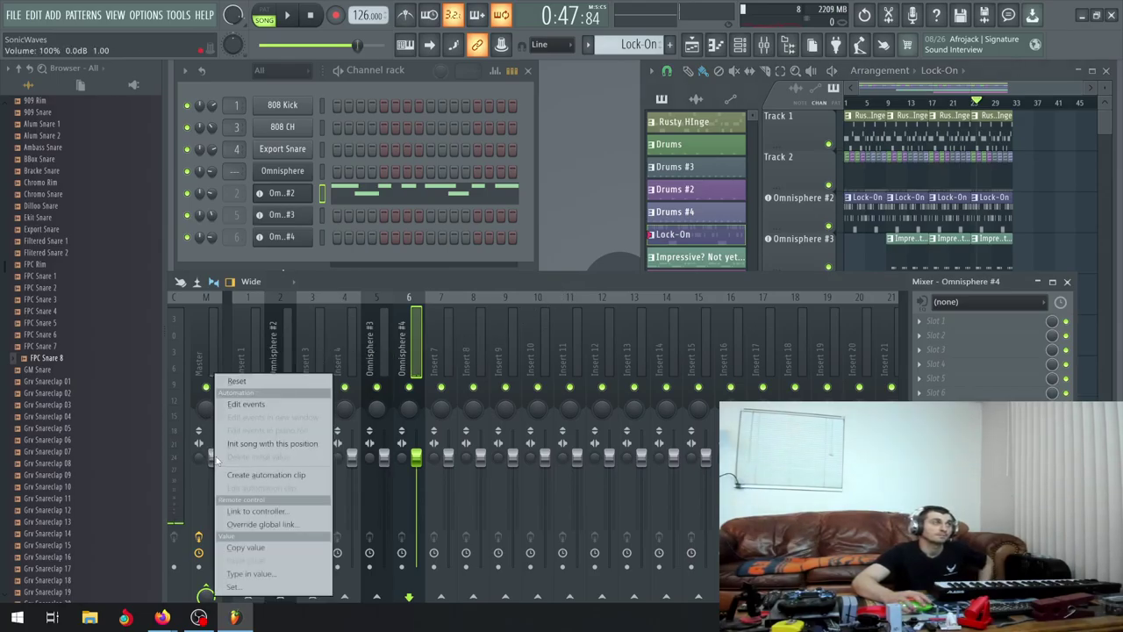
{"action": "left_click", "coordinate": [263, 476]}
{"action": "left_click", "coordinate": [1037, 70]}
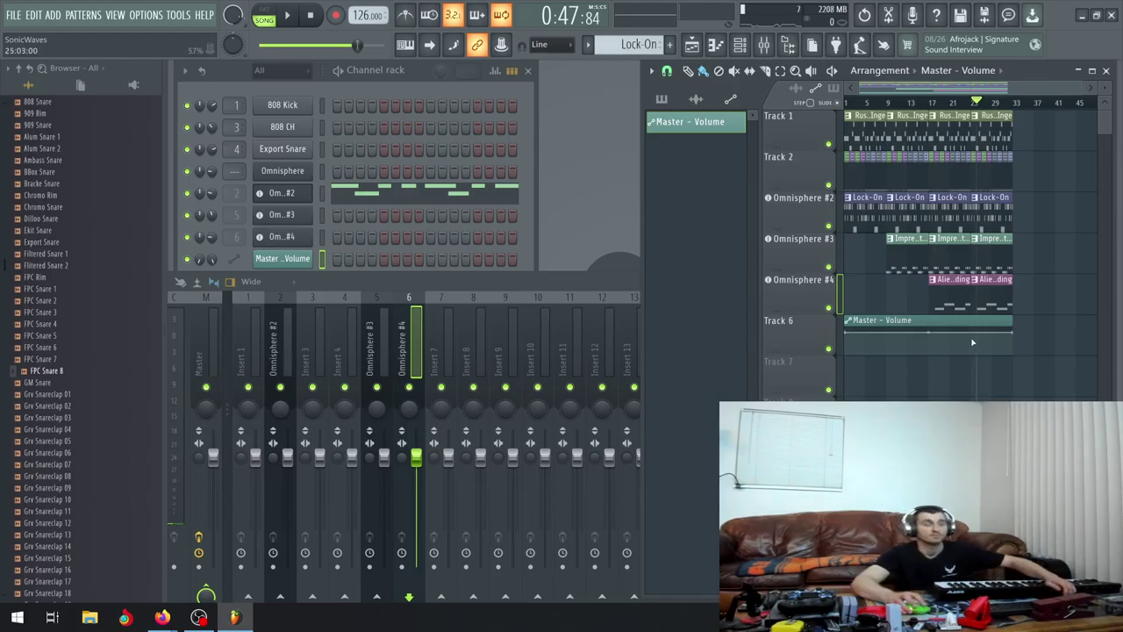
Shape the Master volume automation to fade down to 0% from bar 25 to its end point at bar 33
{"action": "scroll", "coordinate": [972, 334], "scroll_direction": "up", "scroll_amount": 4}
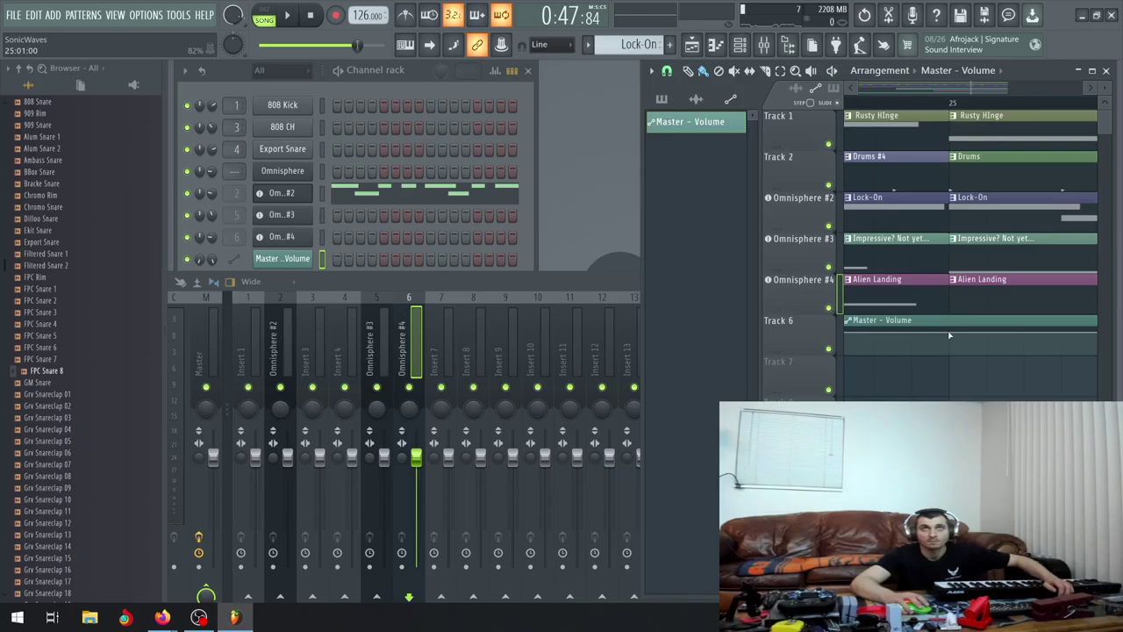
{"action": "key", "text": "space"}
{"action": "scroll", "coordinate": [987, 321], "scroll_direction": "up", "scroll_amount": 3}
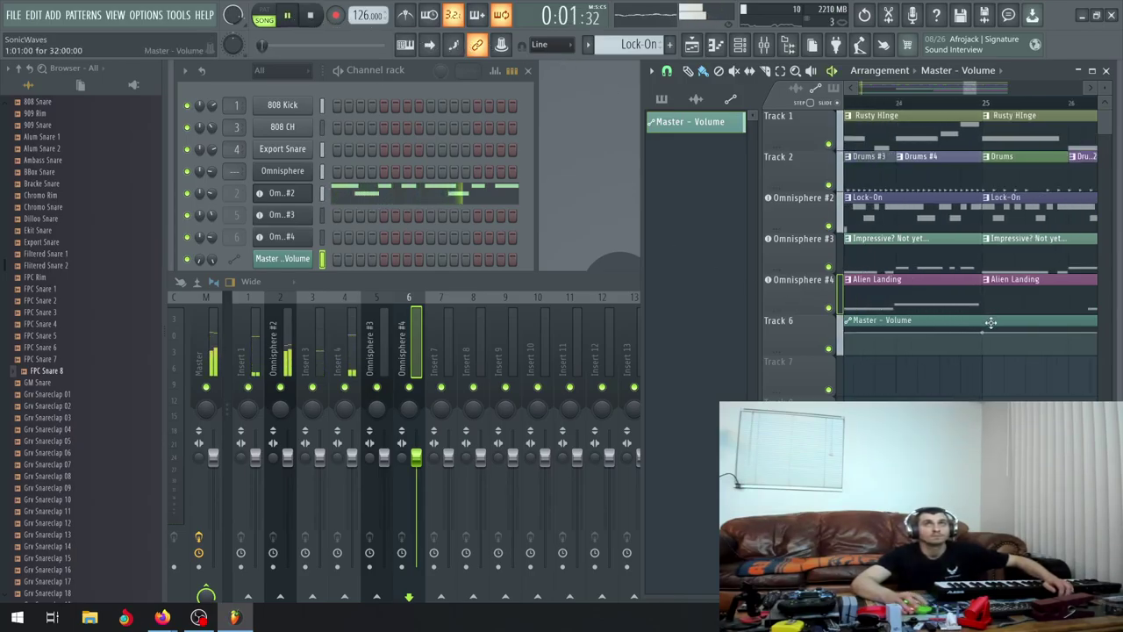
{"action": "scroll", "coordinate": [991, 322], "scroll_direction": "down", "scroll_amount": 7}
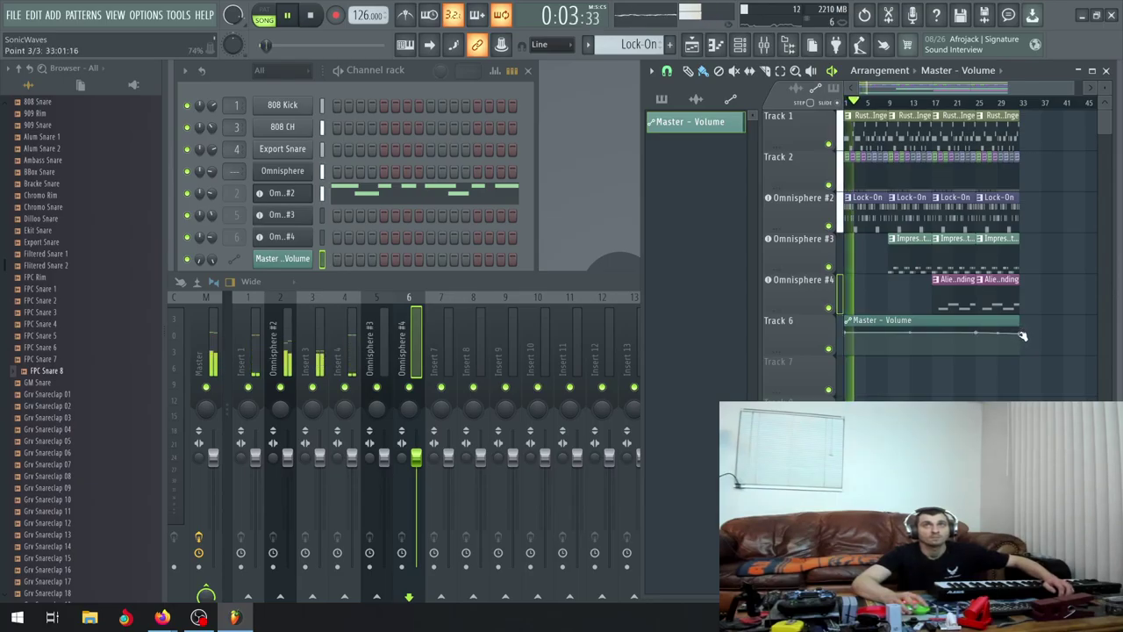
{"action": "left_click_drag", "start_coordinate": [1022, 335], "coordinate": [1024, 355]}
{"action": "scroll", "coordinate": [1028, 338], "scroll_direction": "up", "scroll_amount": 2}
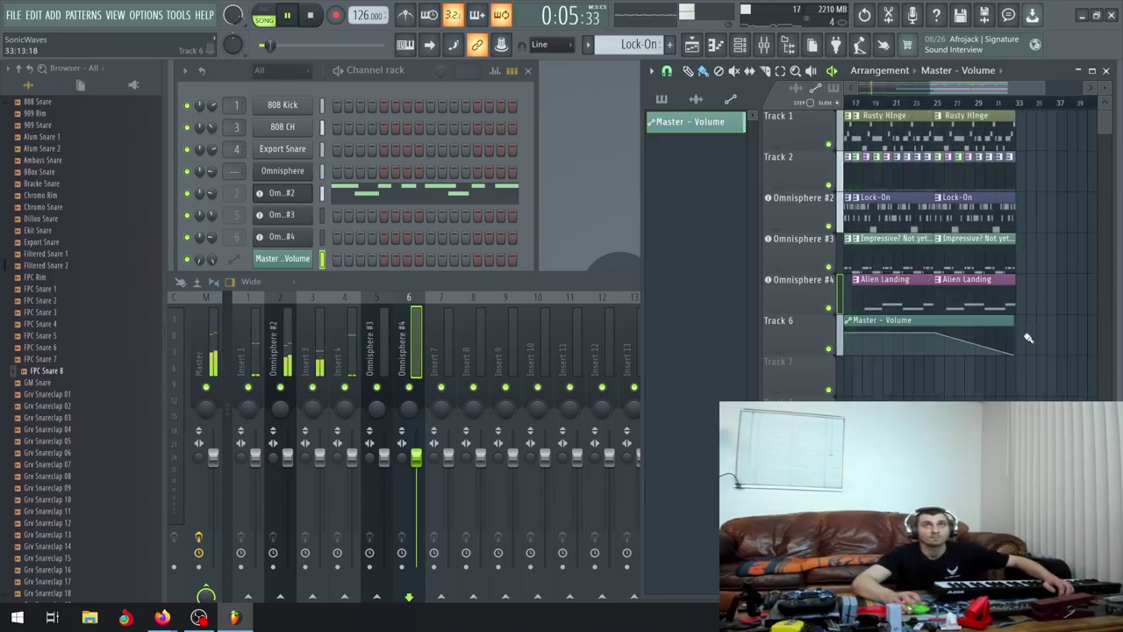
{"action": "scroll", "coordinate": [1023, 329], "scroll_direction": "up", "scroll_amount": 4}
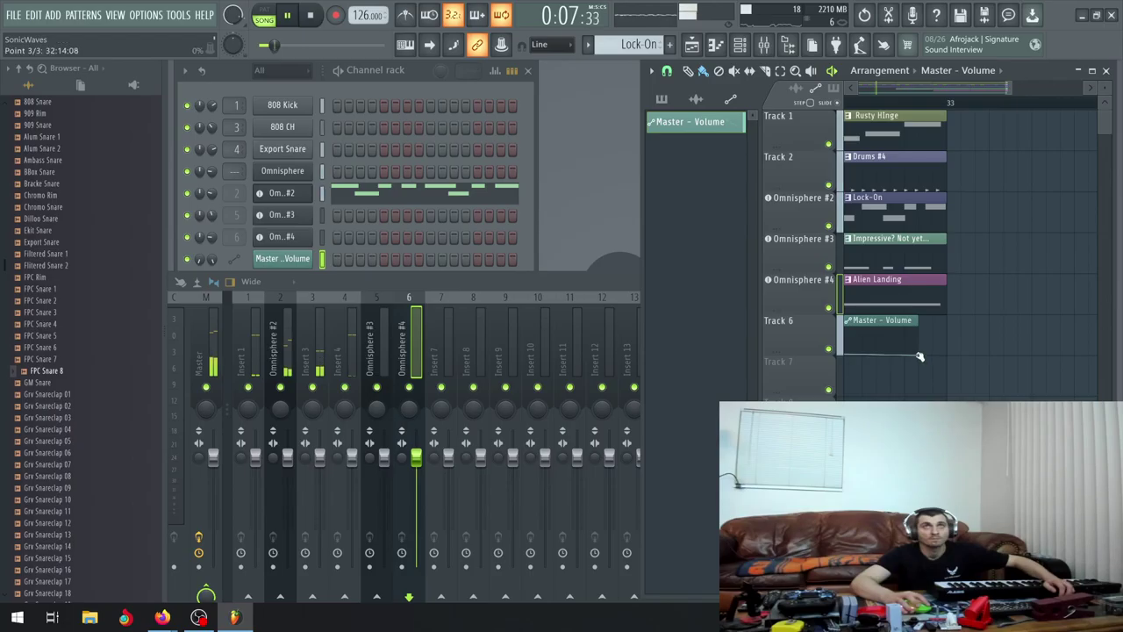
{"action": "left_click_drag", "start_coordinate": [921, 357], "coordinate": [942, 362]}
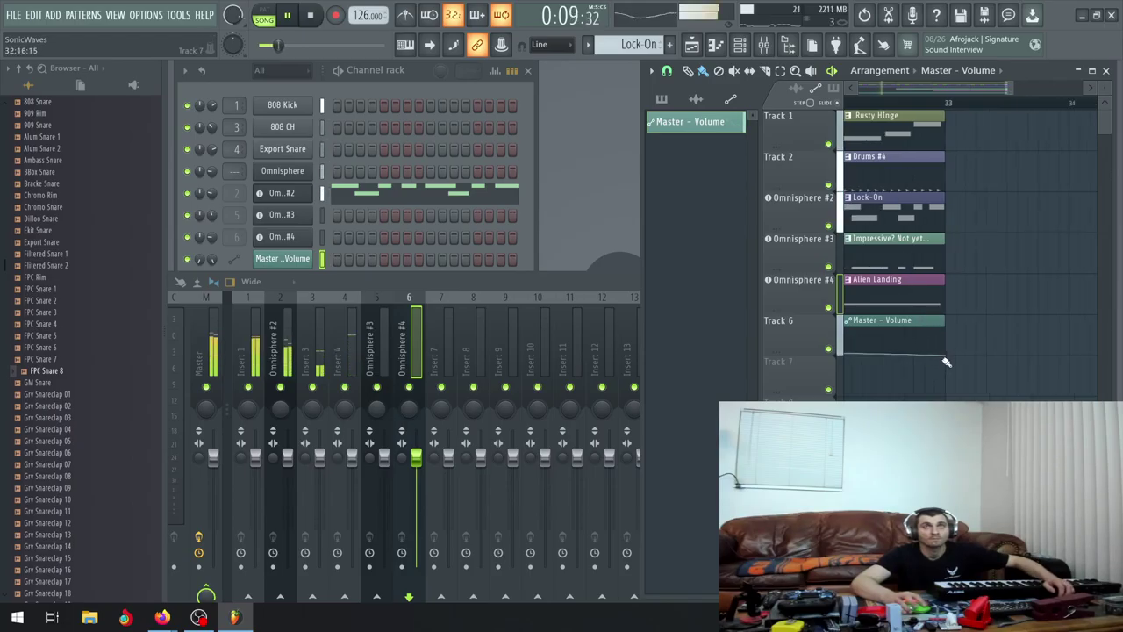
{"action": "scroll", "coordinate": [946, 356], "scroll_direction": "down", "scroll_amount": 5}
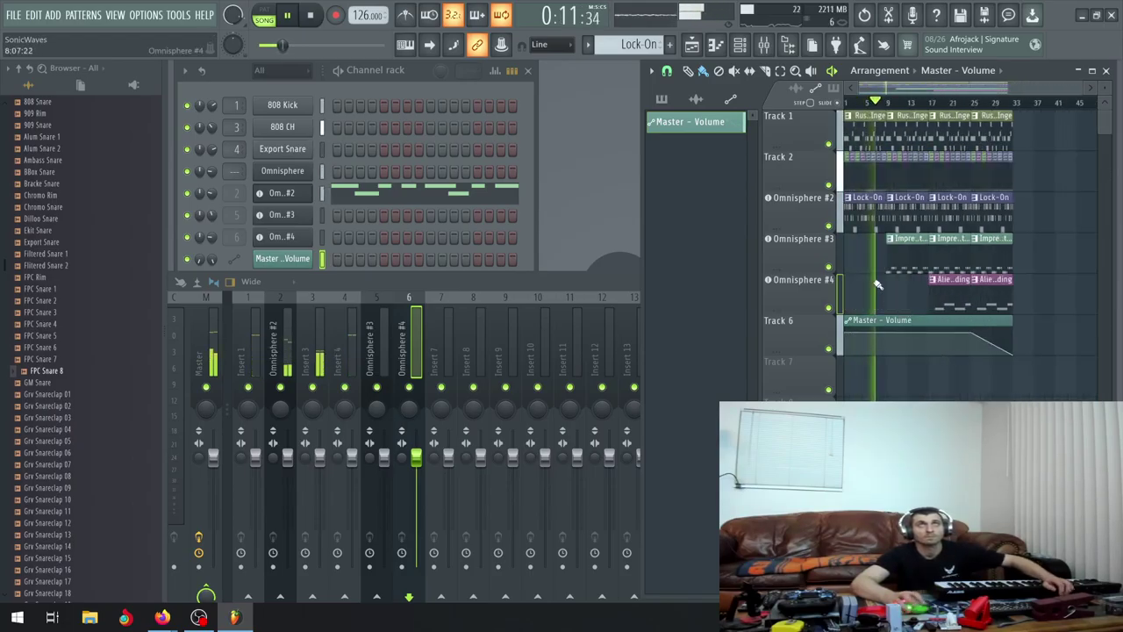
Delete the first Rusty Hinge clip from Track 1 and play the song from the start
{"action": "left_click", "coordinate": [662, 99]}
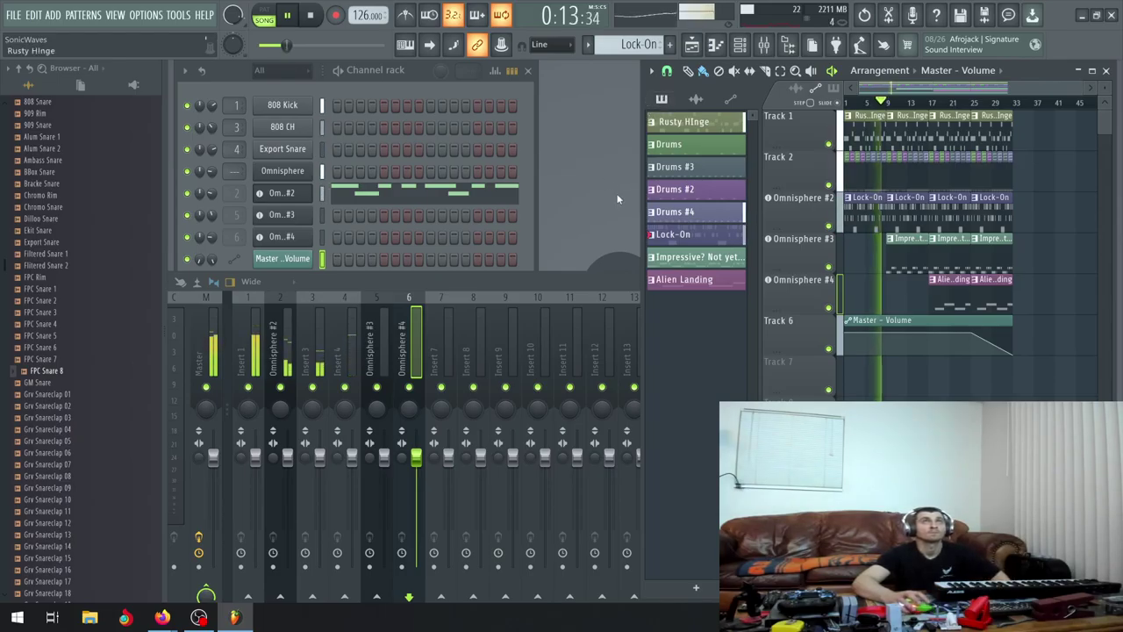
{"action": "right_click", "coordinate": [864, 130]}
{"action": "left_click", "coordinate": [311, 19]}
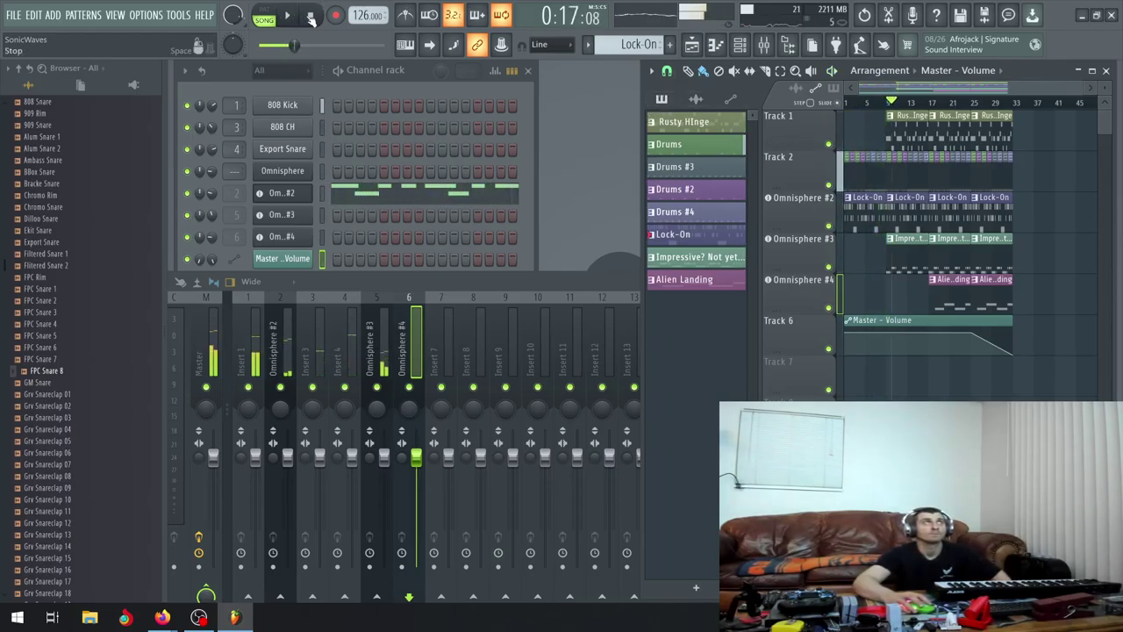
{"action": "left_click", "coordinate": [289, 16]}
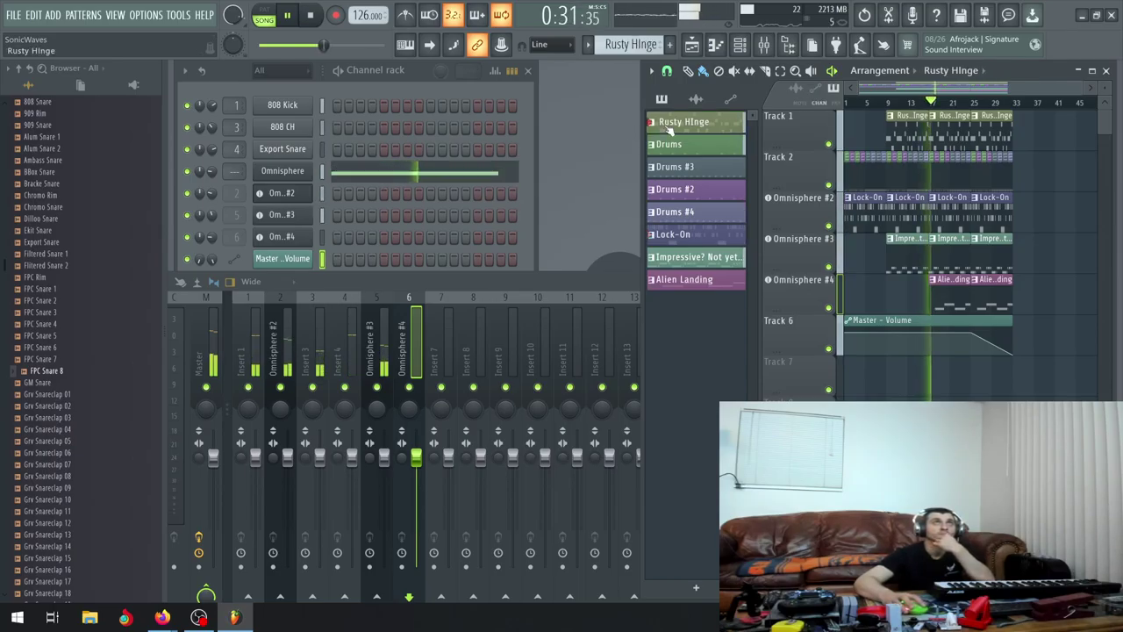
Try to route the selected channel to mixer track Insert 7 and load Fruity Parametric EQ 2 in its first effect slot
{"action": "left_click", "coordinate": [436, 360]}
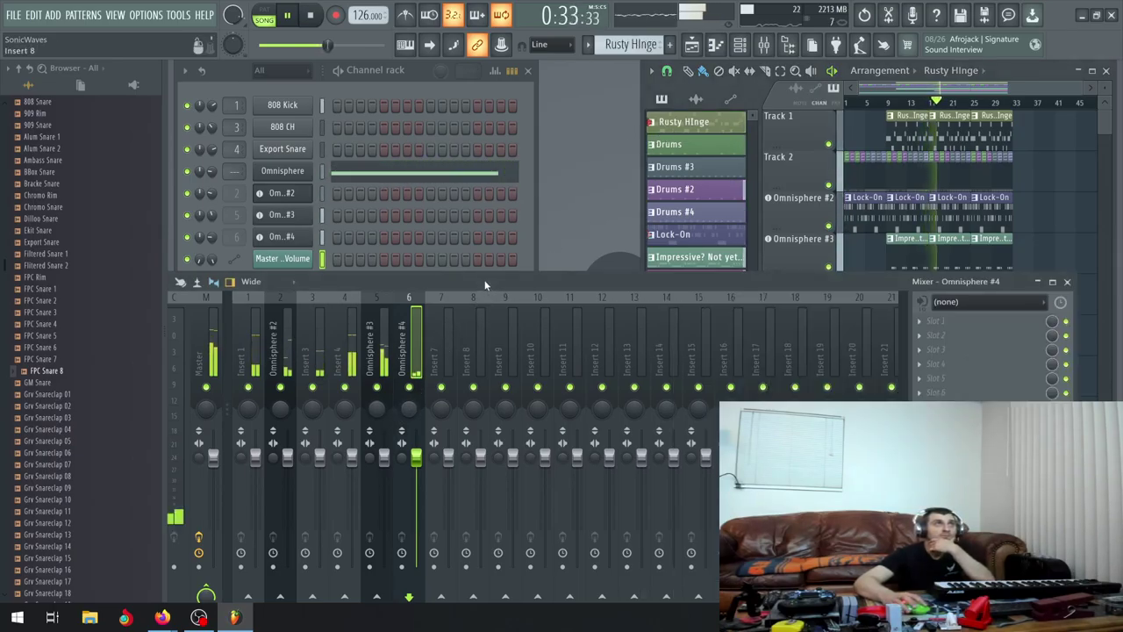
{"action": "left_click", "coordinate": [436, 358]}
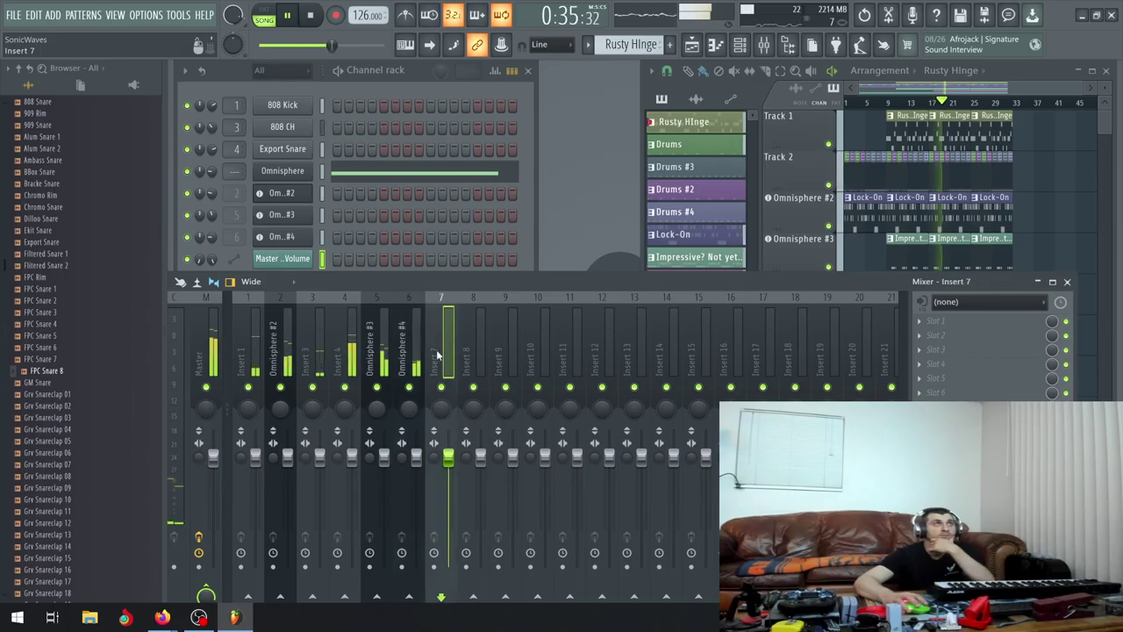
{"action": "right_click", "coordinate": [436, 353]}
{"action": "mouse_move", "coordinate": [518, 349]}
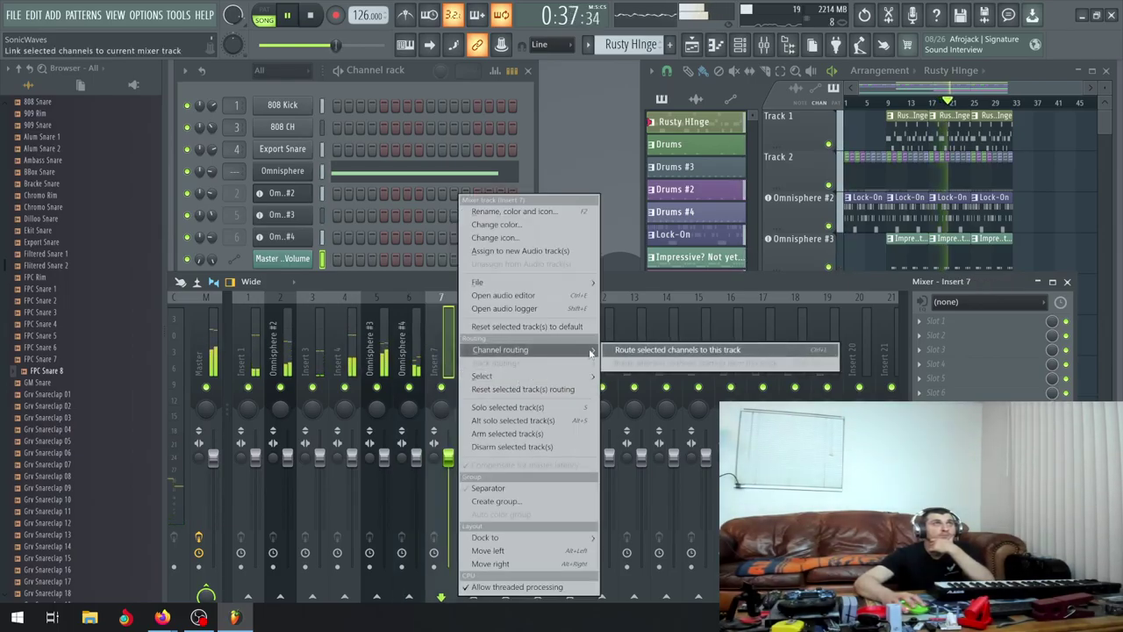
{"action": "left_click", "coordinate": [644, 350]}
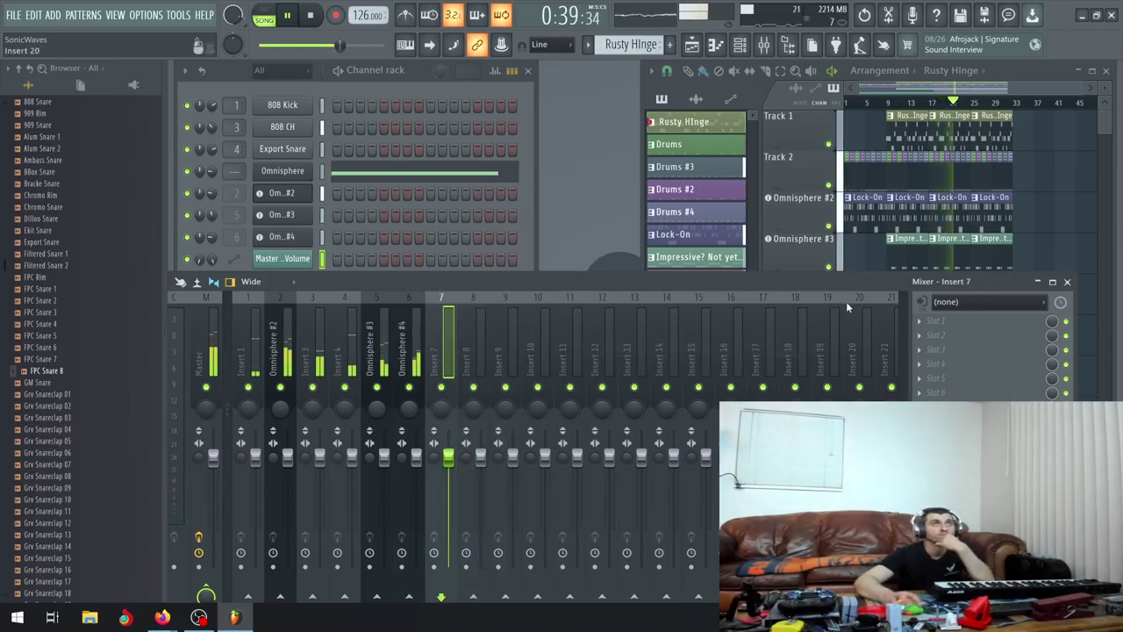
{"action": "left_click", "coordinate": [948, 327]}
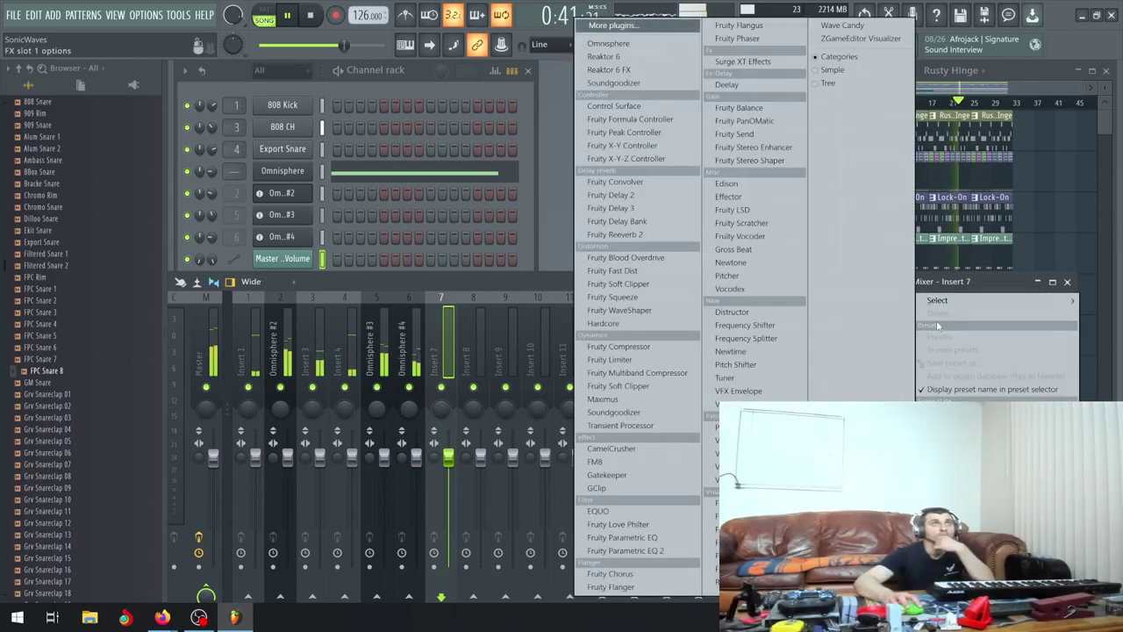
{"action": "left_click", "coordinate": [659, 550]}
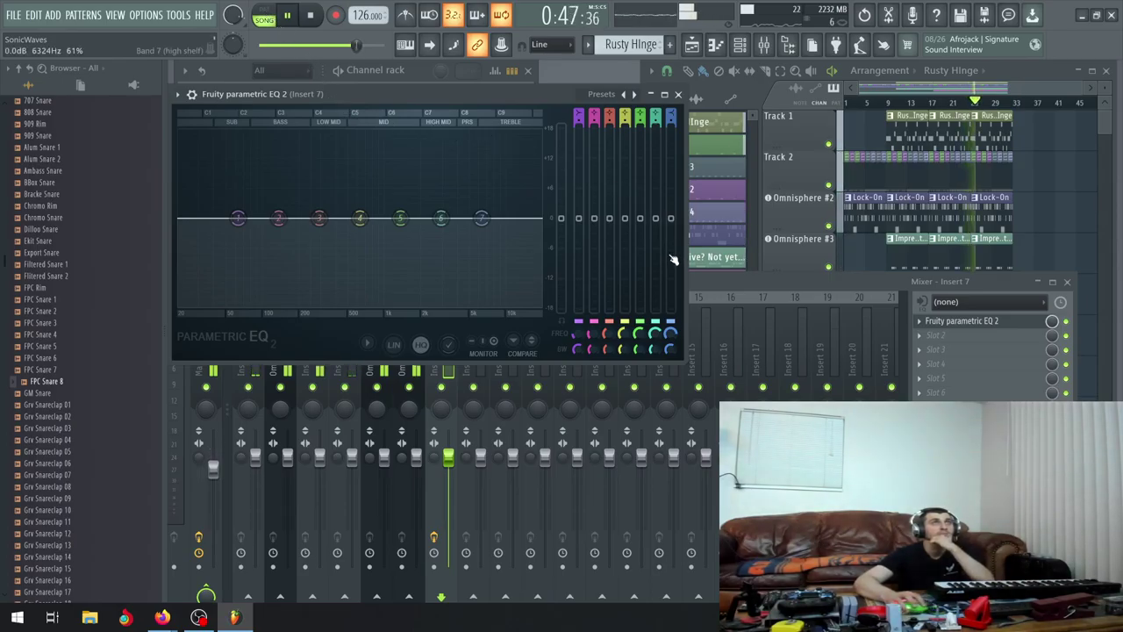
{"action": "left_click", "coordinate": [678, 94]}
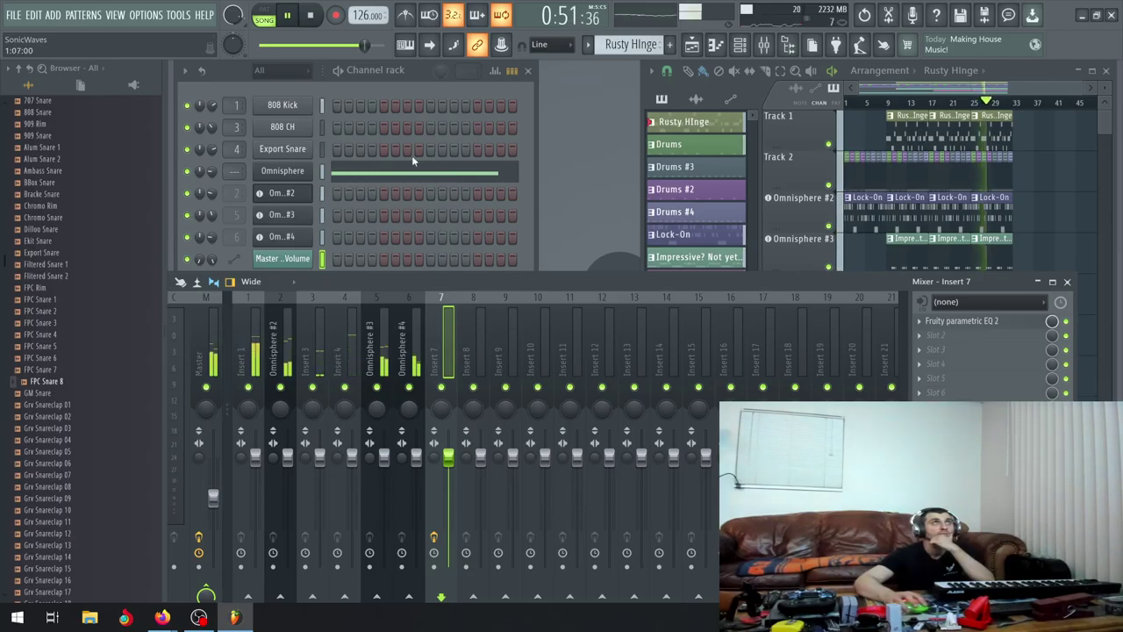
Select the Omnisphere channel that plays Rusty Hinge and route it to mixer track Insert 7
{"action": "left_click", "coordinate": [284, 176]}
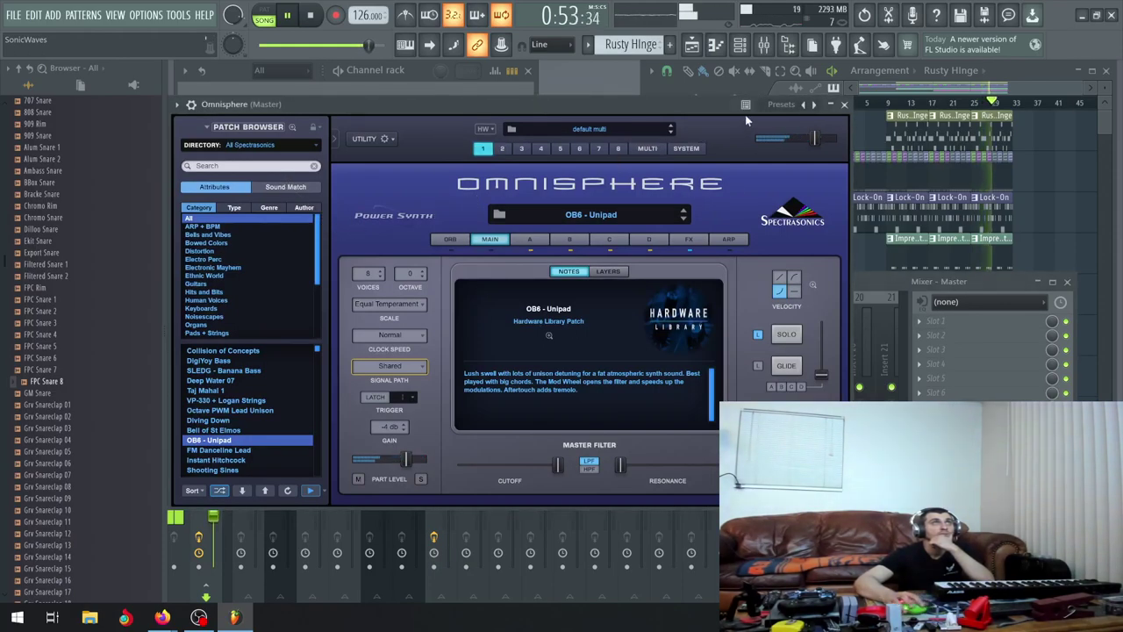
{"action": "left_click", "coordinate": [845, 106]}
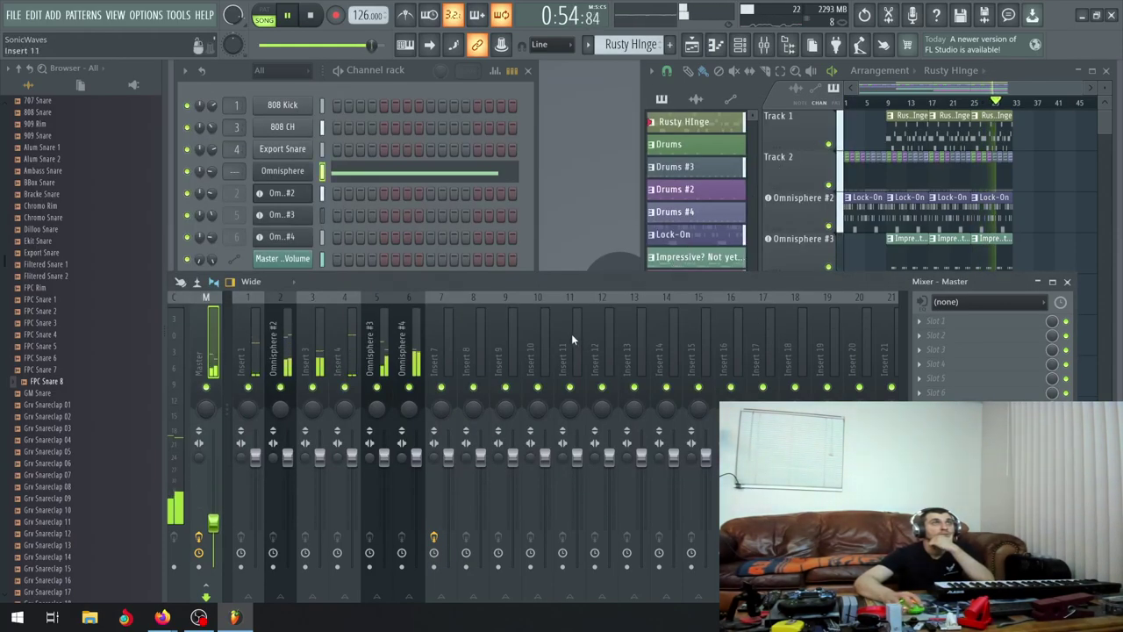
{"action": "right_click", "coordinate": [452, 351]}
{"action": "mouse_move", "coordinate": [499, 349]}
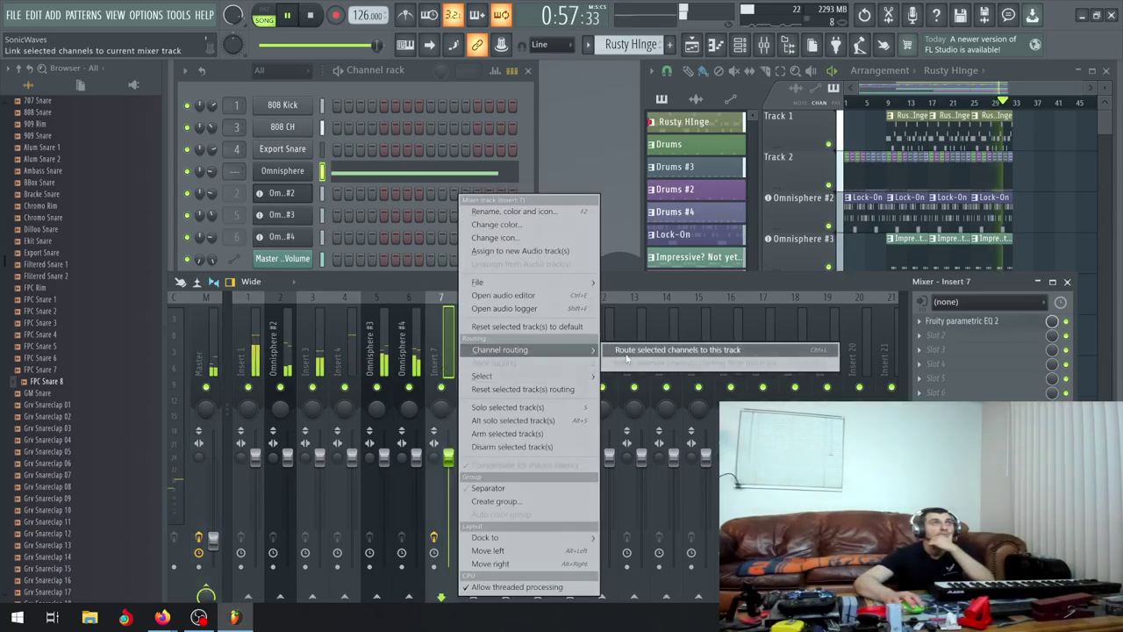
{"action": "left_click", "coordinate": [628, 351]}
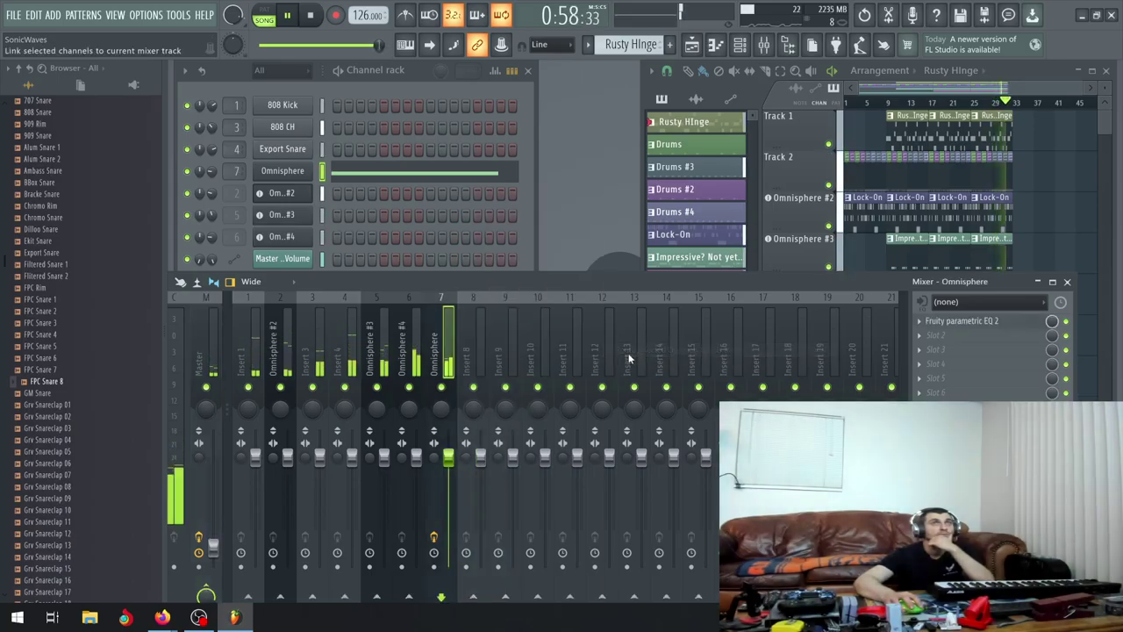
Open the Omnisphere track's Parametric EQ 2 and audition the Rusty Hinge pattern and the song from bar 9 through it
{"action": "left_click", "coordinate": [964, 321]}
{"action": "left_click", "coordinate": [310, 15]}
{"action": "left_click", "coordinate": [289, 15]}
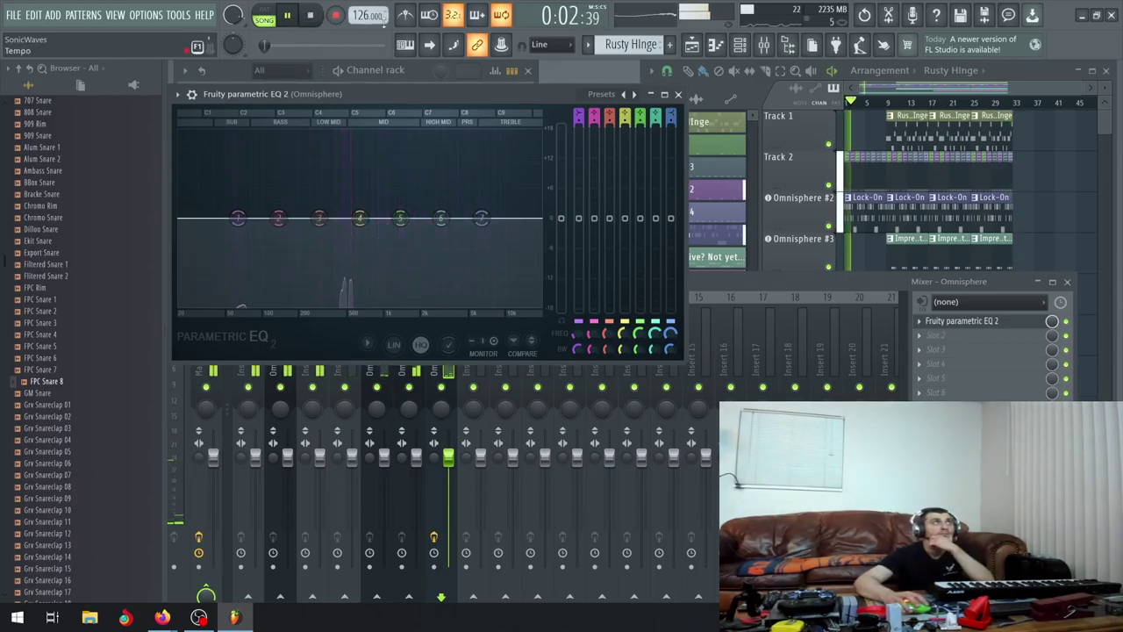
{"action": "key", "text": "l"}
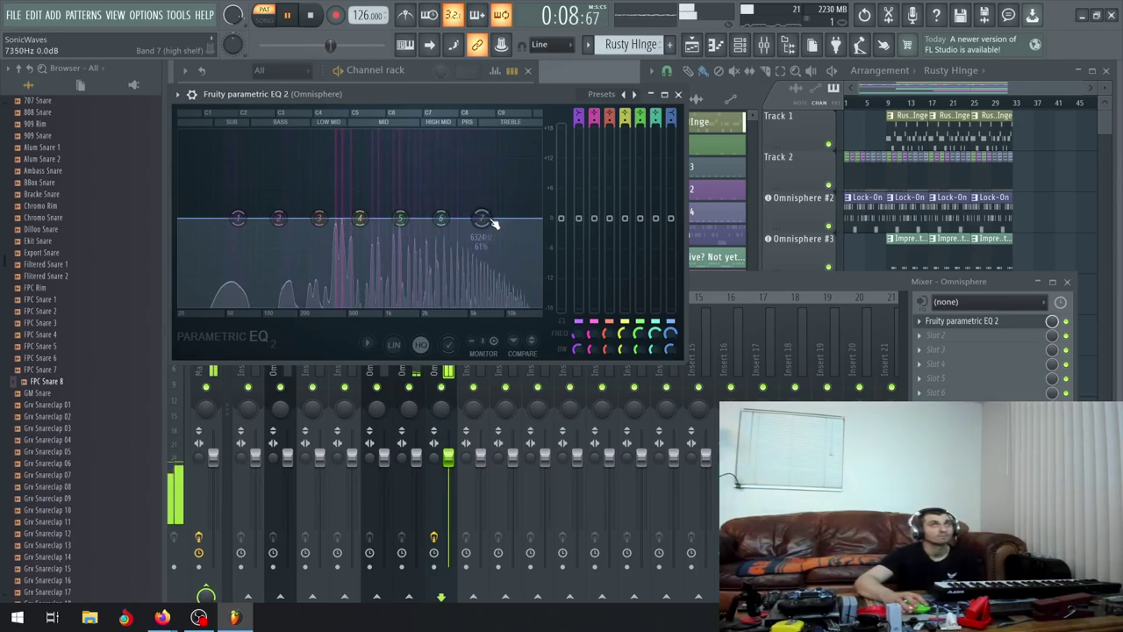
{"action": "left_click", "coordinate": [309, 15]}
{"action": "left_click", "coordinate": [263, 20]}
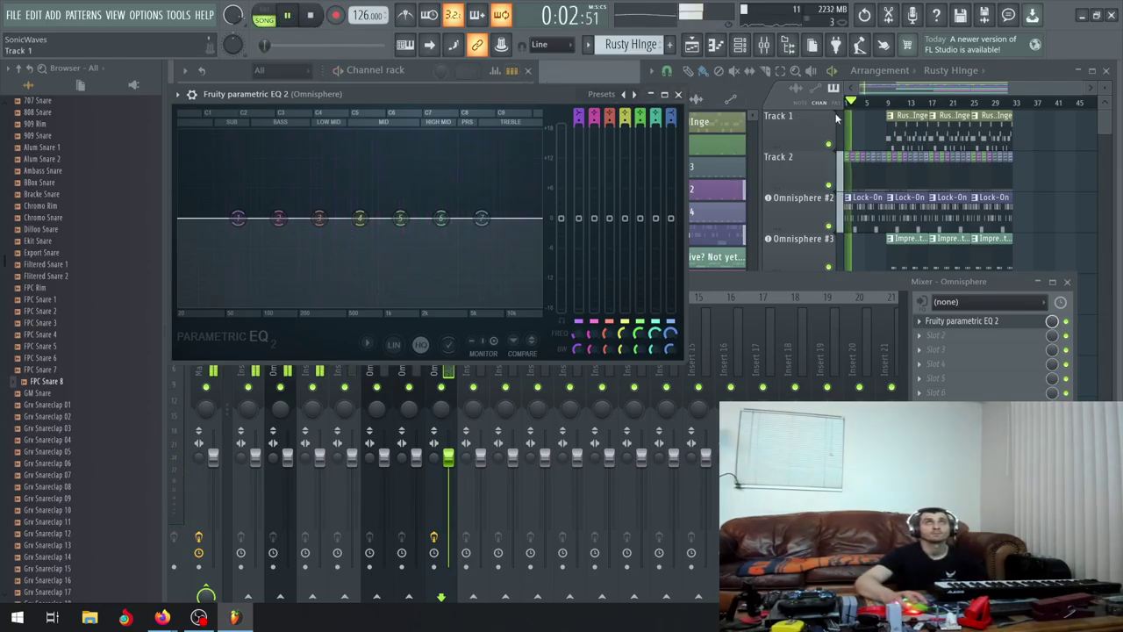
{"action": "left_click", "coordinate": [889, 104]}
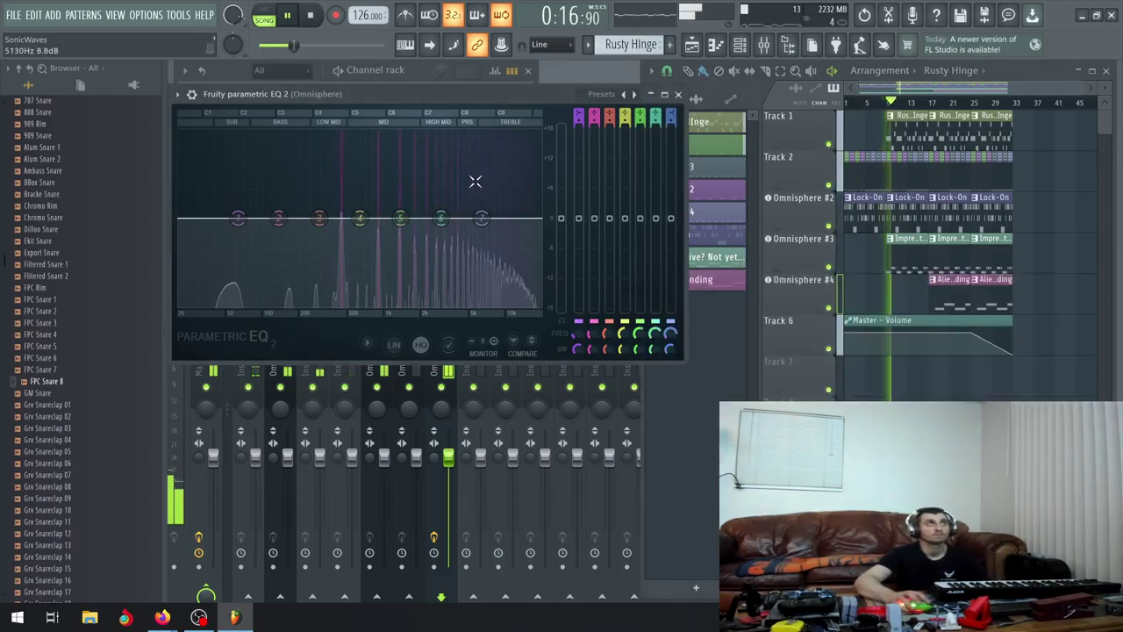
Lower the EQ's high shelf band 7 to about -5.7 dB at 5565 Hz and pull peaking band 6 slightly down
{"action": "left_click_drag", "start_coordinate": [481, 219], "coordinate": [479, 232]}
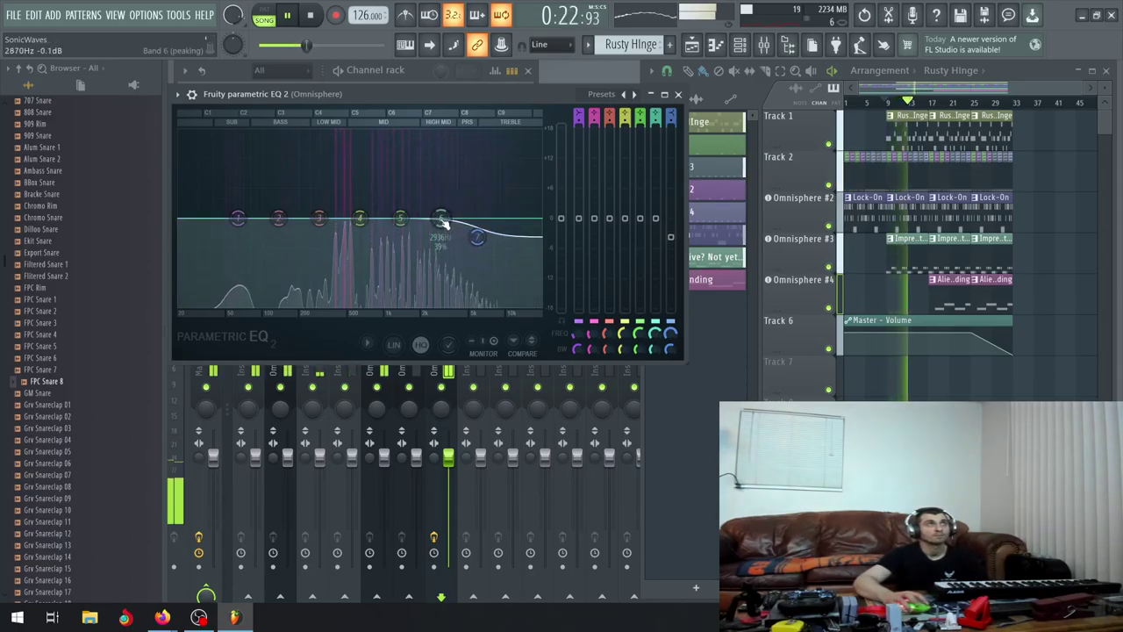
{"action": "left_click_drag", "start_coordinate": [441, 222], "coordinate": [435, 224]}
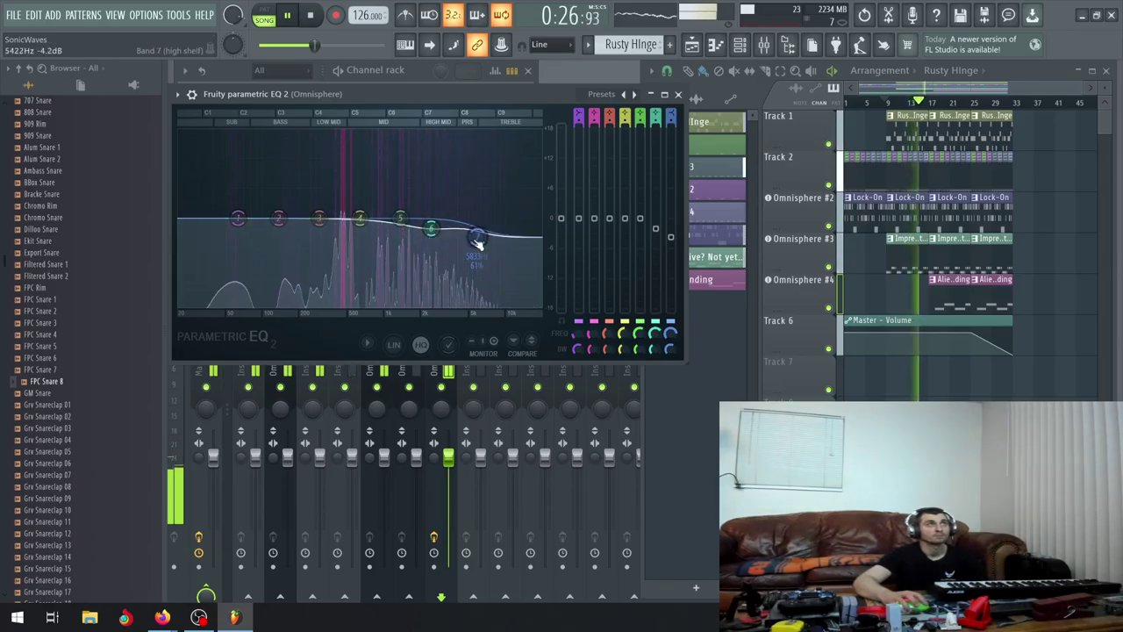
{"action": "left_click_drag", "start_coordinate": [475, 237], "coordinate": [464, 241]}
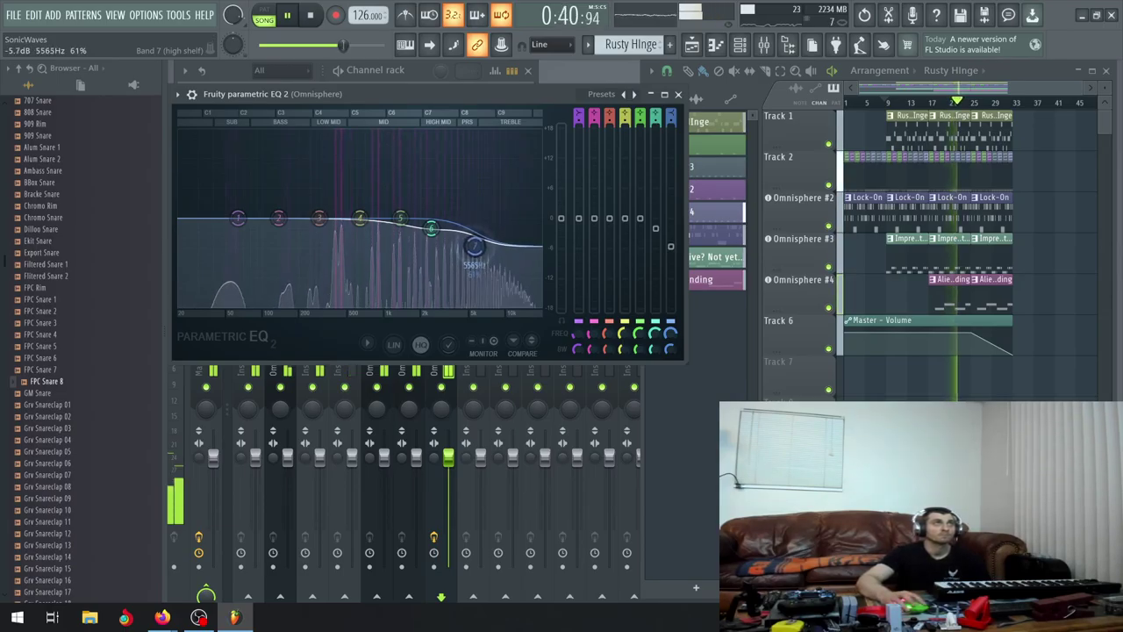
{"action": "left_click_drag", "start_coordinate": [431, 229], "coordinate": [434, 233]}
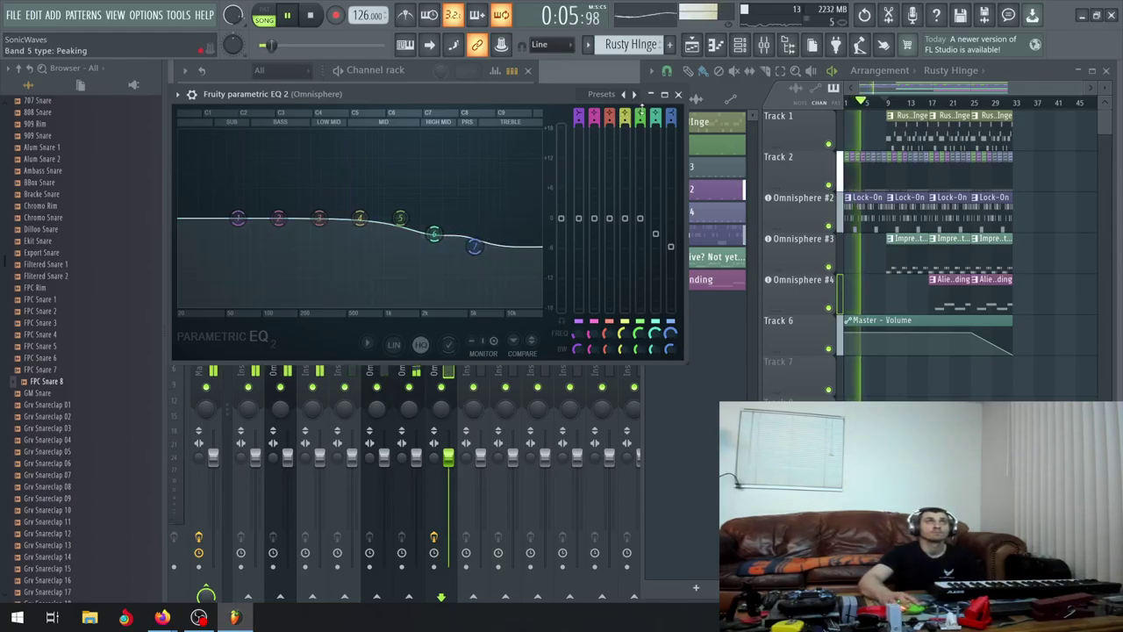
{"action": "left_click", "coordinate": [678, 93]}
Replay the arrangement from the start with the playlist in front of the mixer
{"action": "left_click", "coordinate": [312, 18]}
{"action": "key", "text": "space"}
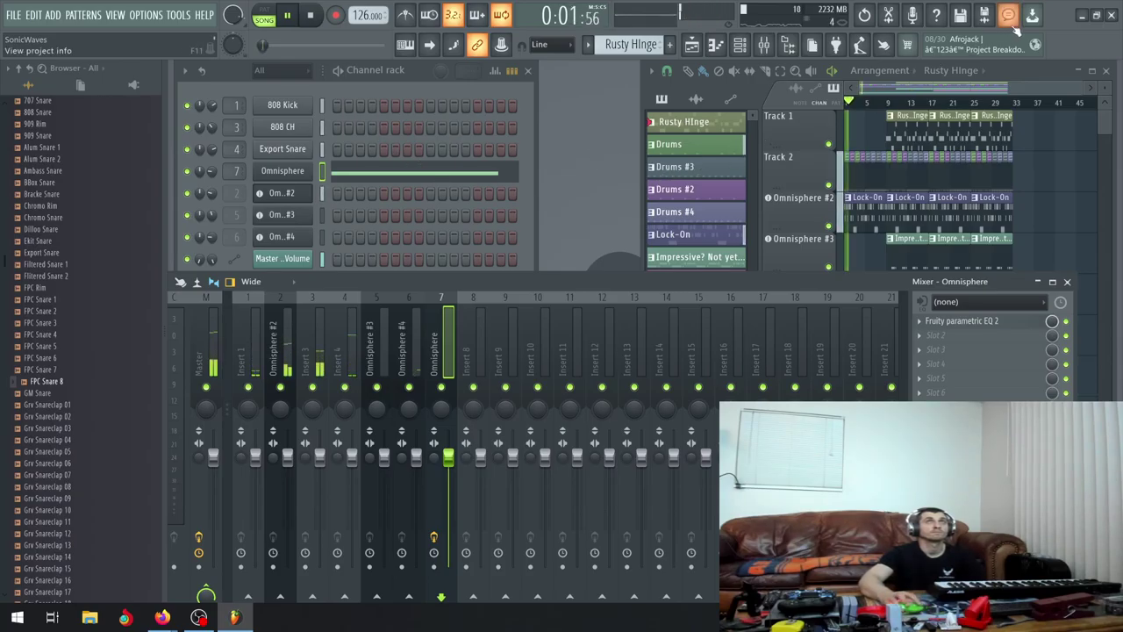
{"action": "left_click", "coordinate": [1031, 69]}
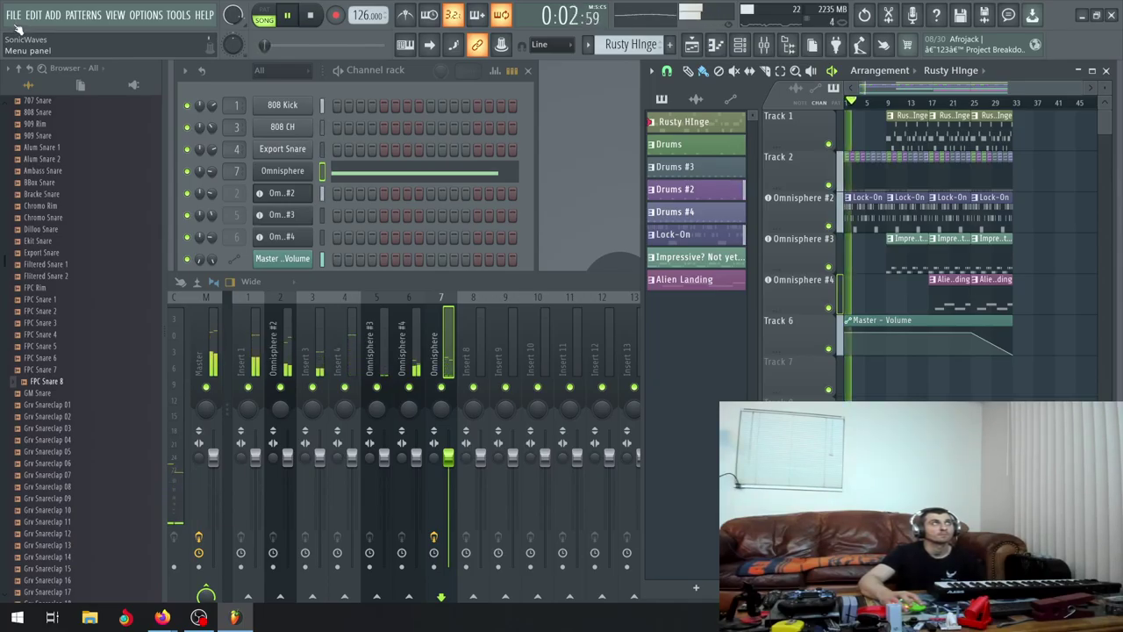
Restart the song's playback from bar 1
{"action": "left_click", "coordinate": [15, 19]}
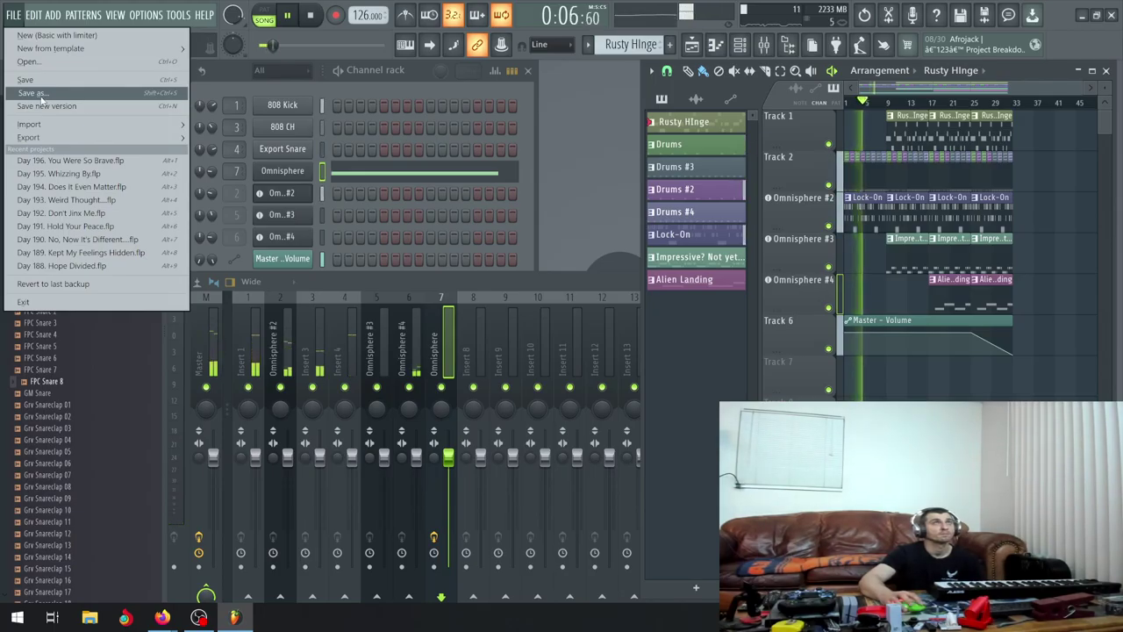
{"action": "left_click", "coordinate": [309, 16]}
{"action": "key", "text": "space"}
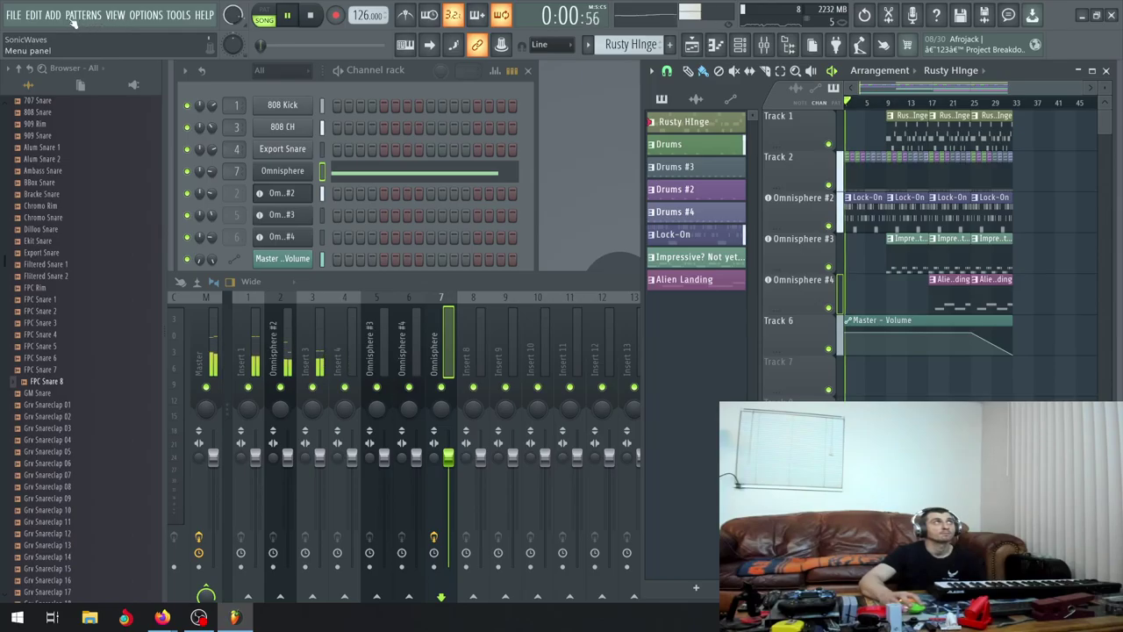
Start saving the project under a new name in the SONICWAVES365 folder, adapting the Day 196 file name to "Day 197."
{"action": "left_click", "coordinate": [11, 17]}
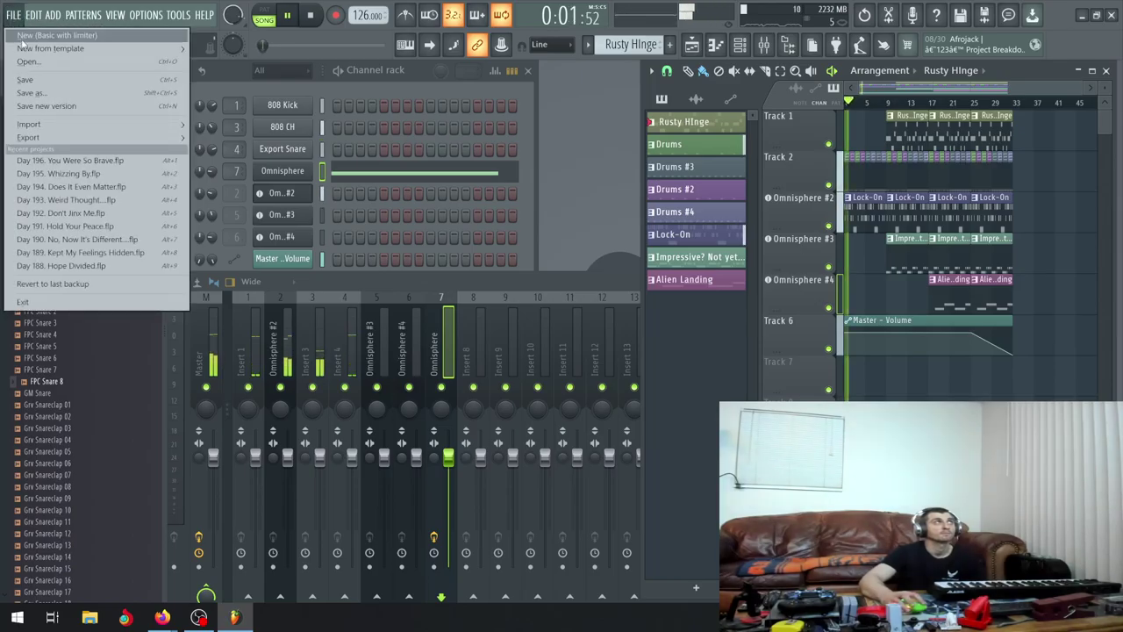
{"action": "left_click", "coordinate": [35, 93]}
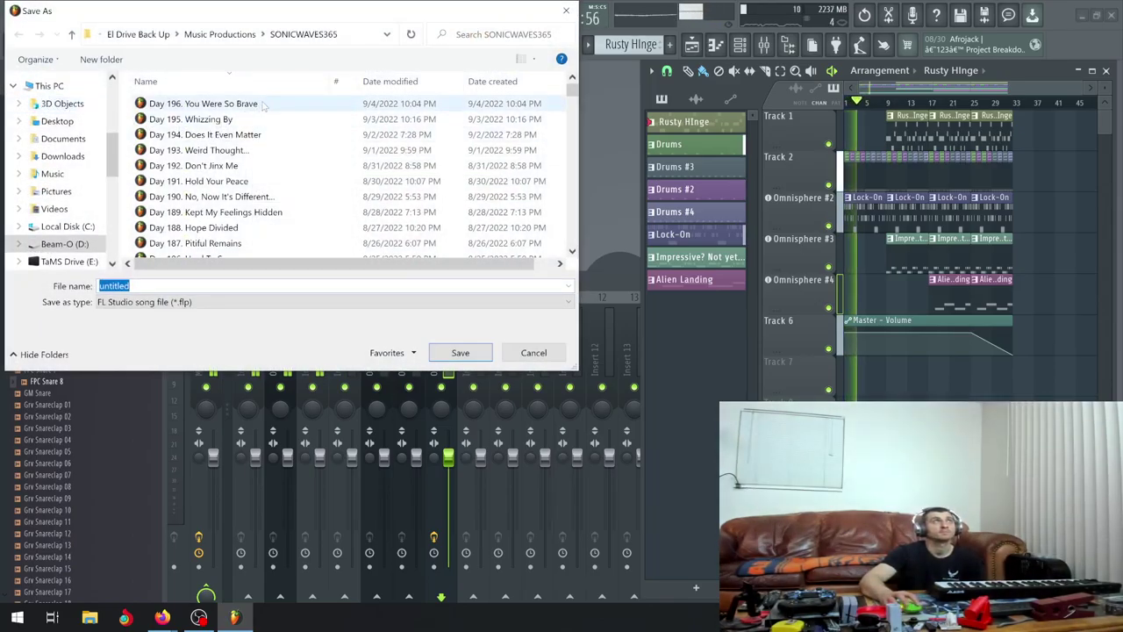
{"action": "left_click", "coordinate": [237, 104]}
{"action": "left_click", "coordinate": [208, 286]}
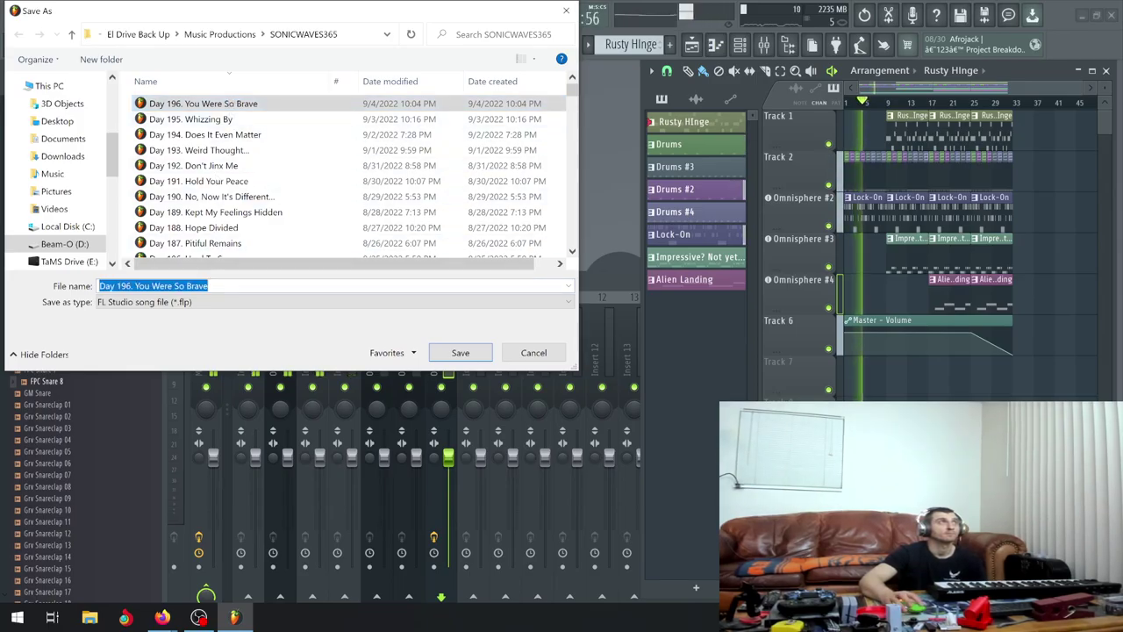
{"action": "key", "text": "End"}
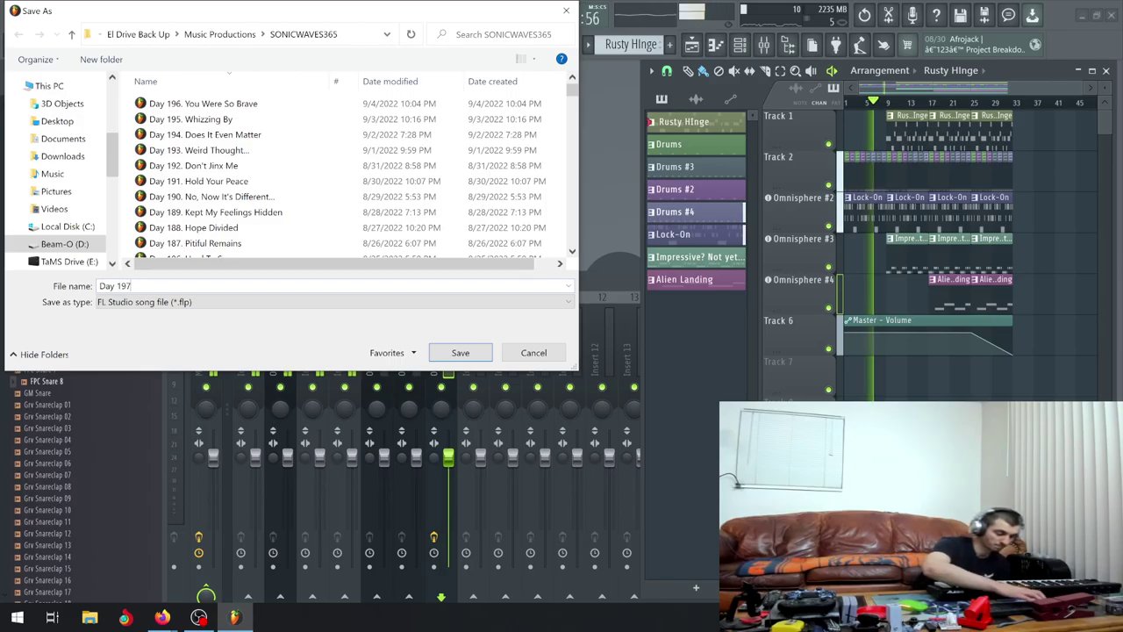
{"action": "type", "text": "7."}
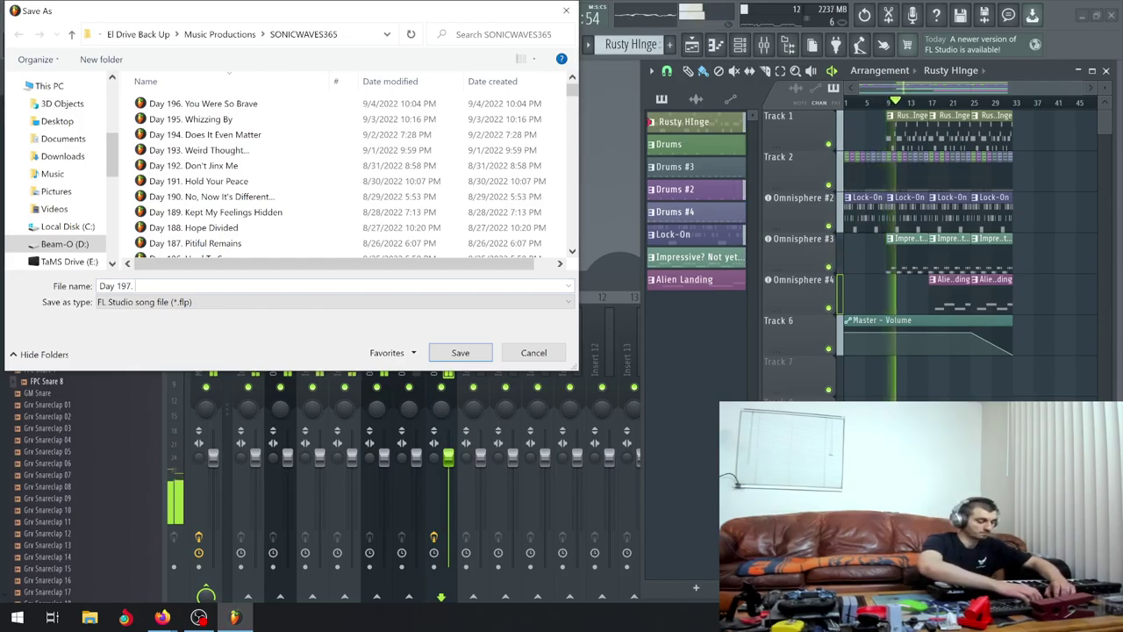
Try "Scared Stiff" as the title after "Day 197." in the file name
{"action": "type", "text": "Scared Stiff"}
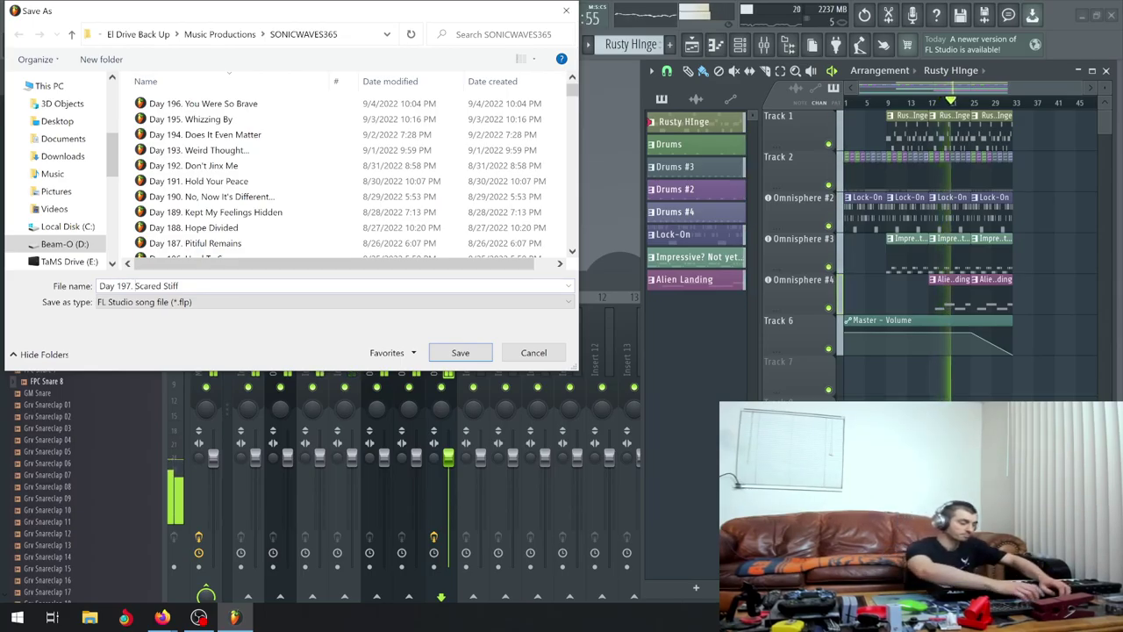
{"action": "type", "text": "I"}
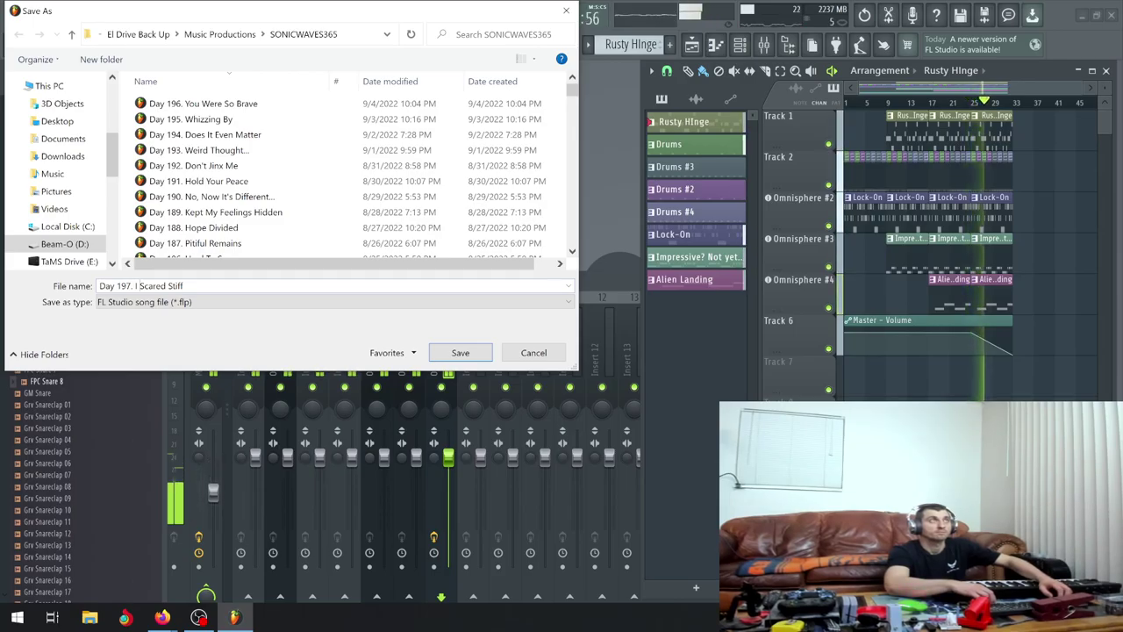
{"action": "key", "text": "BackSpace"}
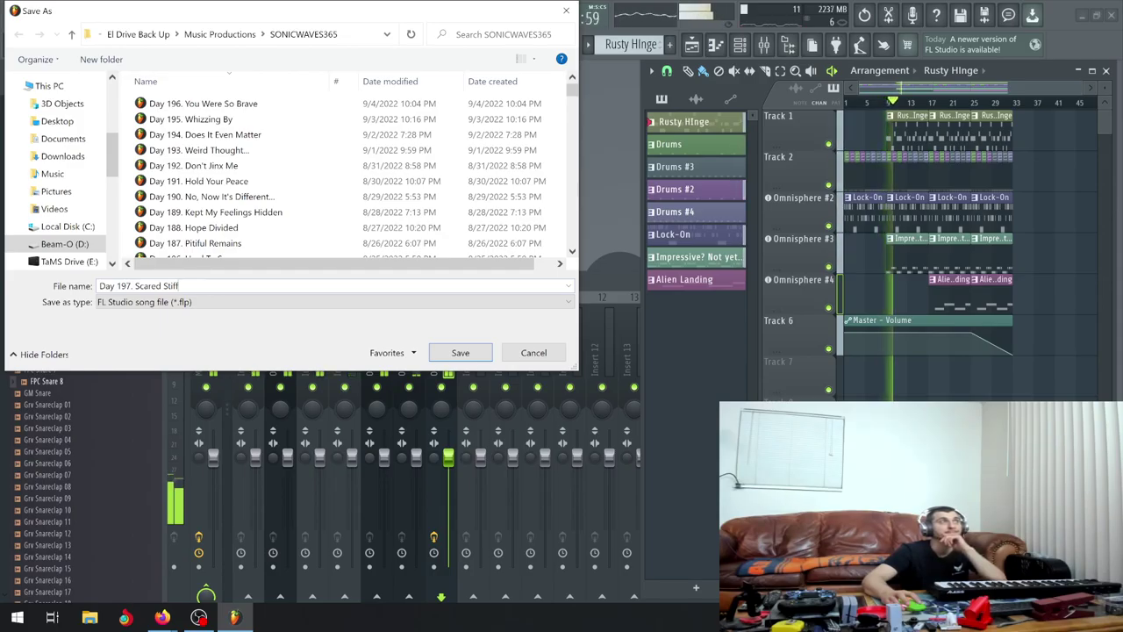
Replace "Scared Stiff" in the file name with "Heavy Loss" as a trial title, and clear that title again
{"action": "key", "text": "shift+Left"}
{"action": "key", "text": "shift+Left"}
{"action": "key", "text": "shift+Left"}
{"action": "key", "text": "shift+Left"}
{"action": "key", "text": "shift+Left"}
{"action": "key", "text": "shift+Left"}
{"action": "key", "text": "shift+Left"}
{"action": "key", "text": "shift+Left"}
{"action": "key", "text": "shift+Left"}
{"action": "key", "text": "shift+Left"}
{"action": "key", "text": "shift+Left"}
{"action": "key", "text": "shift+Left"}
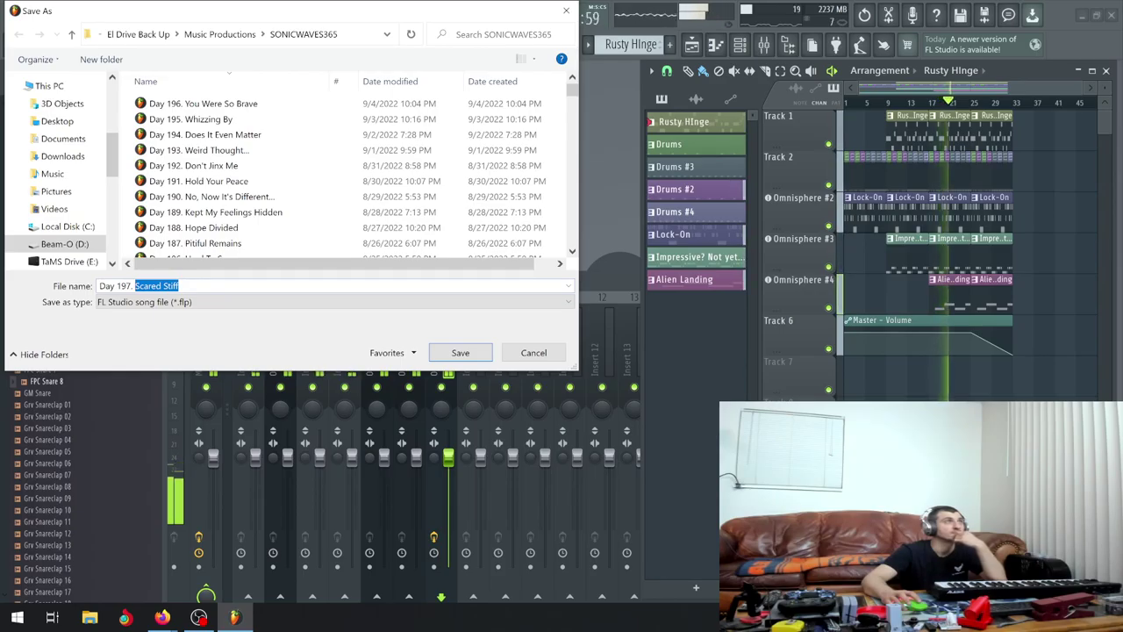
{"action": "type", "text": "H"}
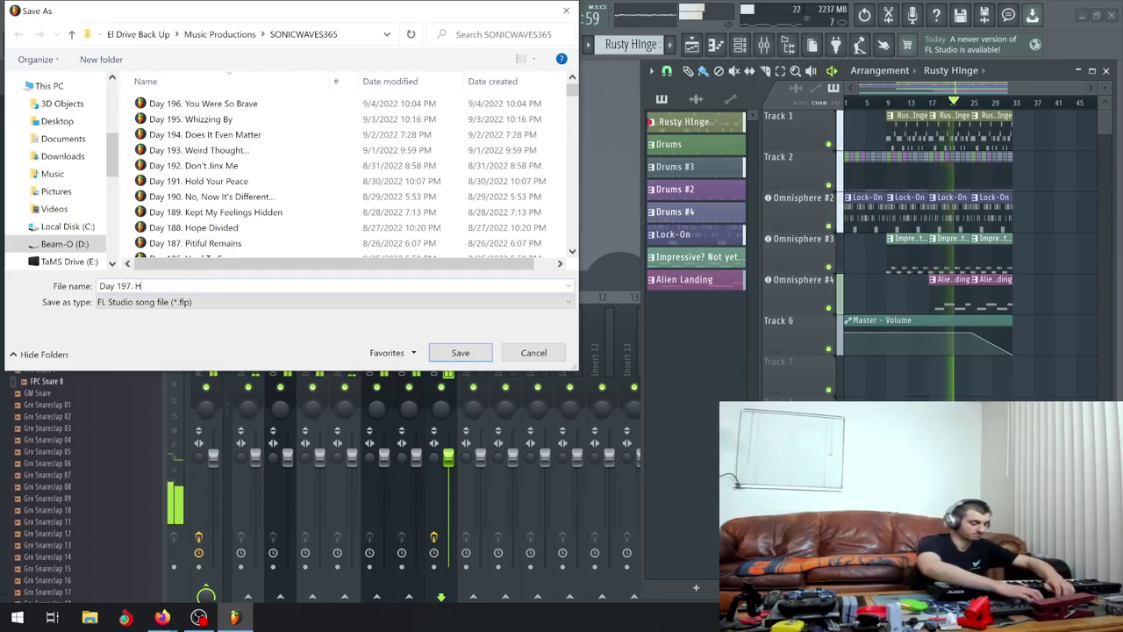
{"action": "type", "text": "eavy"}
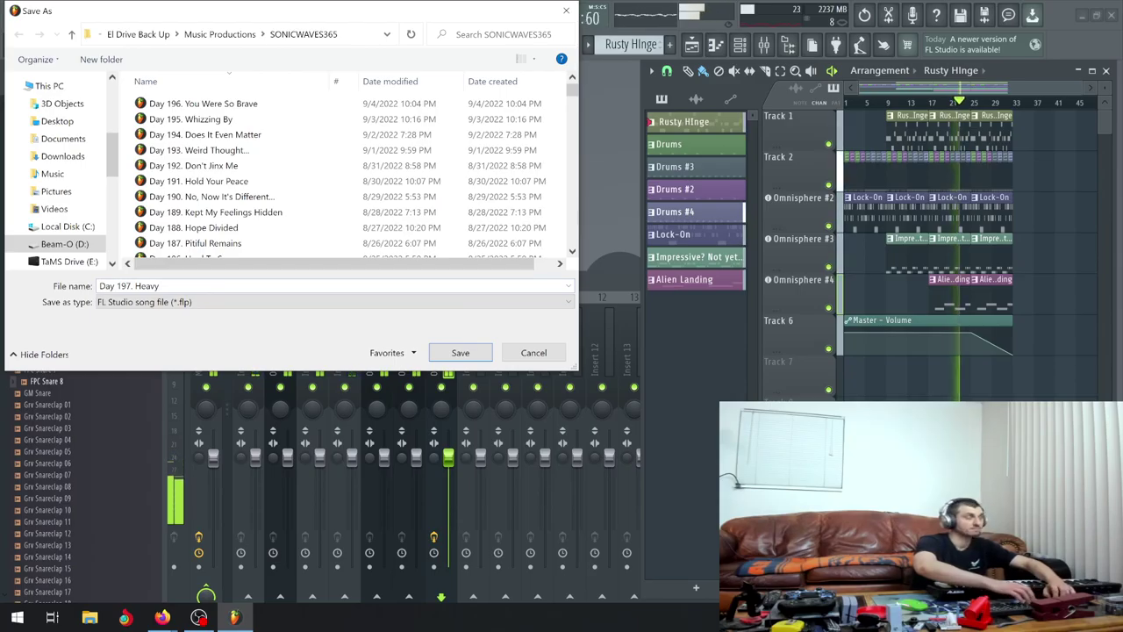
{"action": "type", "text": " Losses"}
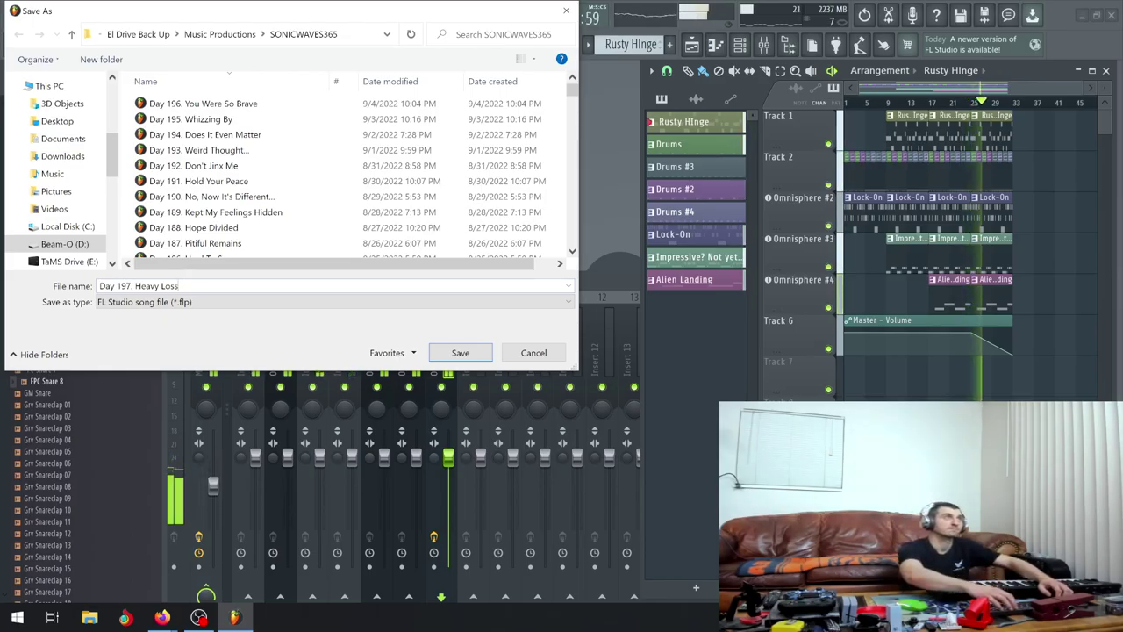
{"action": "key", "text": "BackSpace"}
{"action": "key", "text": "BackSpace"}
{"action": "key", "text": "BackSpace"}
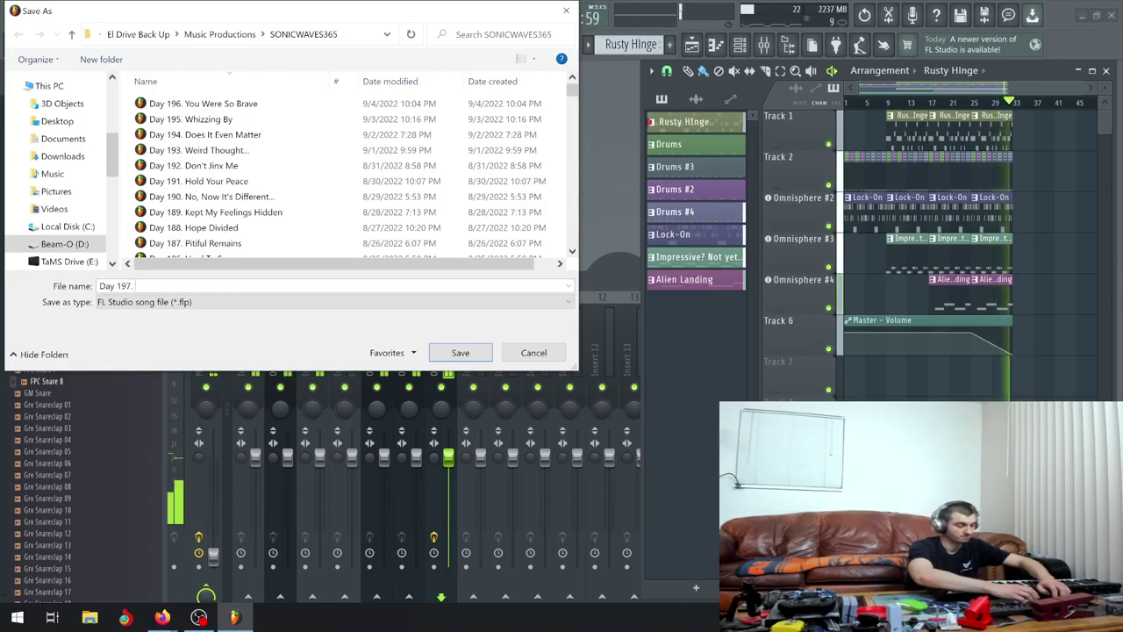
Complete the file name as "Day 197. Lock-On" and save it as an FL Studio song file
{"action": "type", "text": "Lock"}
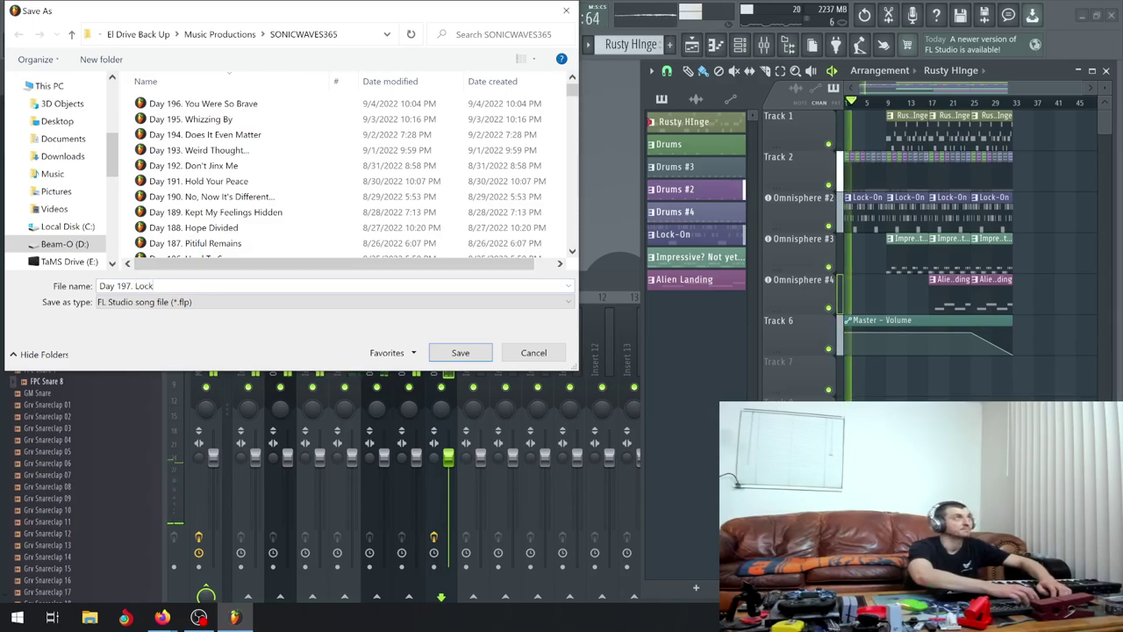
{"action": "type", "text": "-On"}
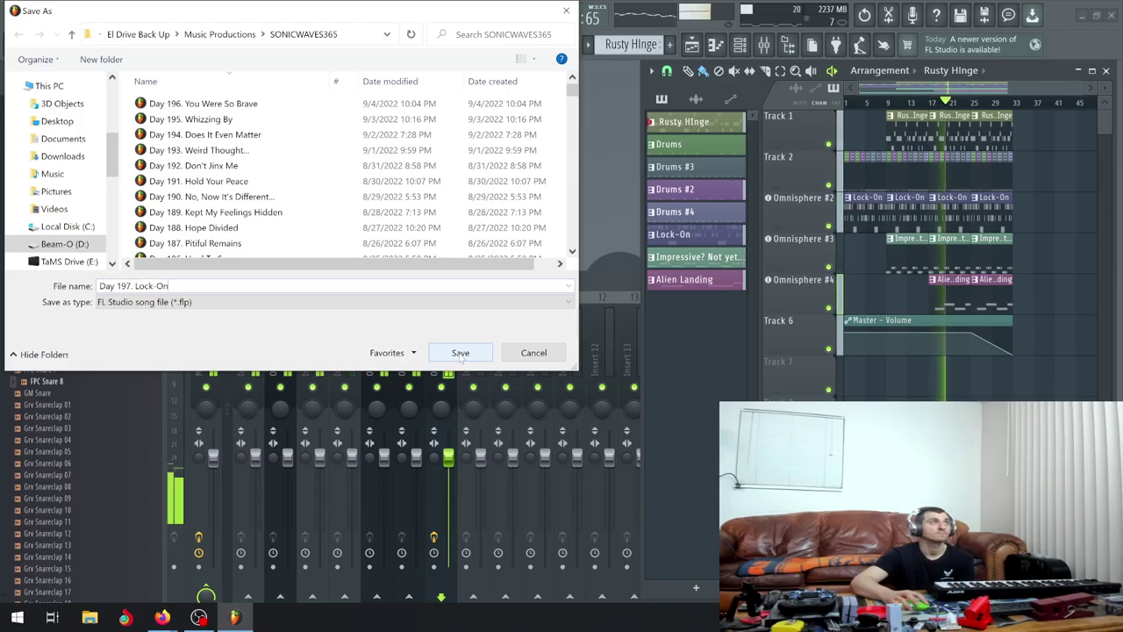
{"action": "left_click", "coordinate": [460, 353]}
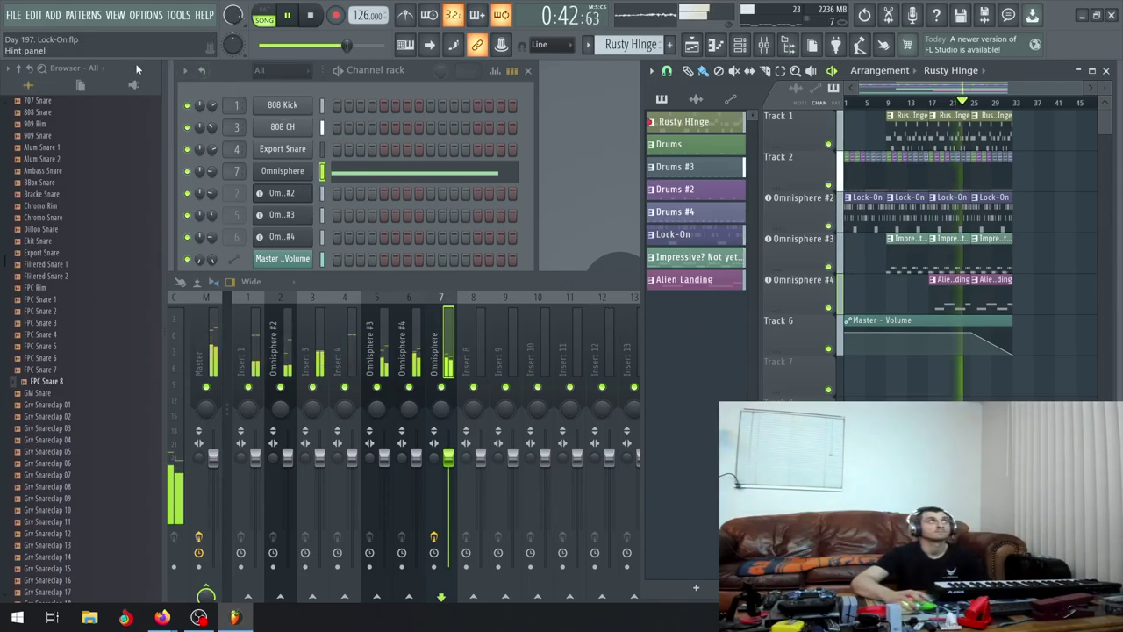
Select the Alien Landing pattern, turn the Omnisphere #4 channel's volume down slightly, and stop playback
{"action": "left_click", "coordinate": [698, 281]}
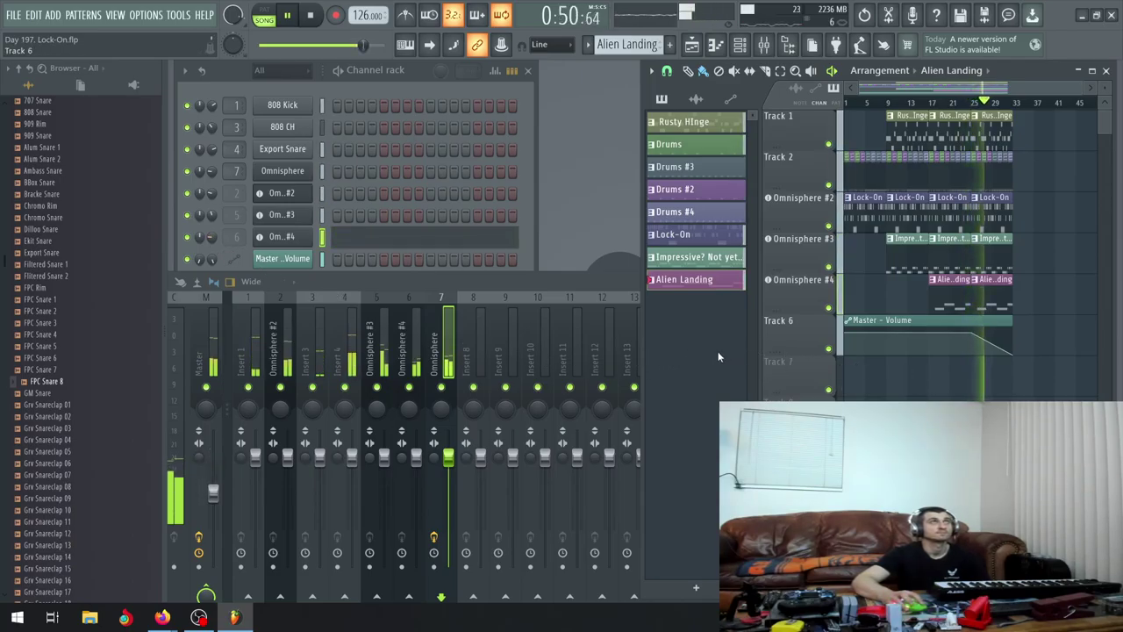
{"action": "left_click", "coordinate": [211, 236]}
{"action": "scroll", "coordinate": [211, 236], "scroll_direction": "down", "scroll_amount": 2}
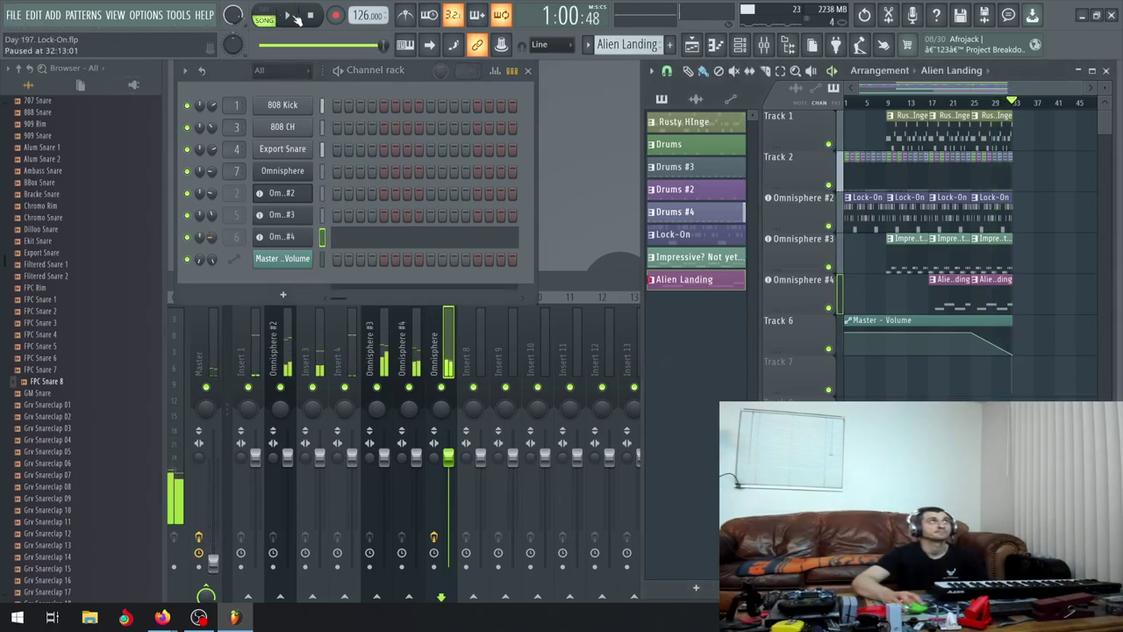
{"action": "key", "text": "space"}
Save the Lock-On project again under its current name and switch to the screen-recording program
{"action": "left_click", "coordinate": [14, 15]}
{"action": "left_click", "coordinate": [40, 83]}
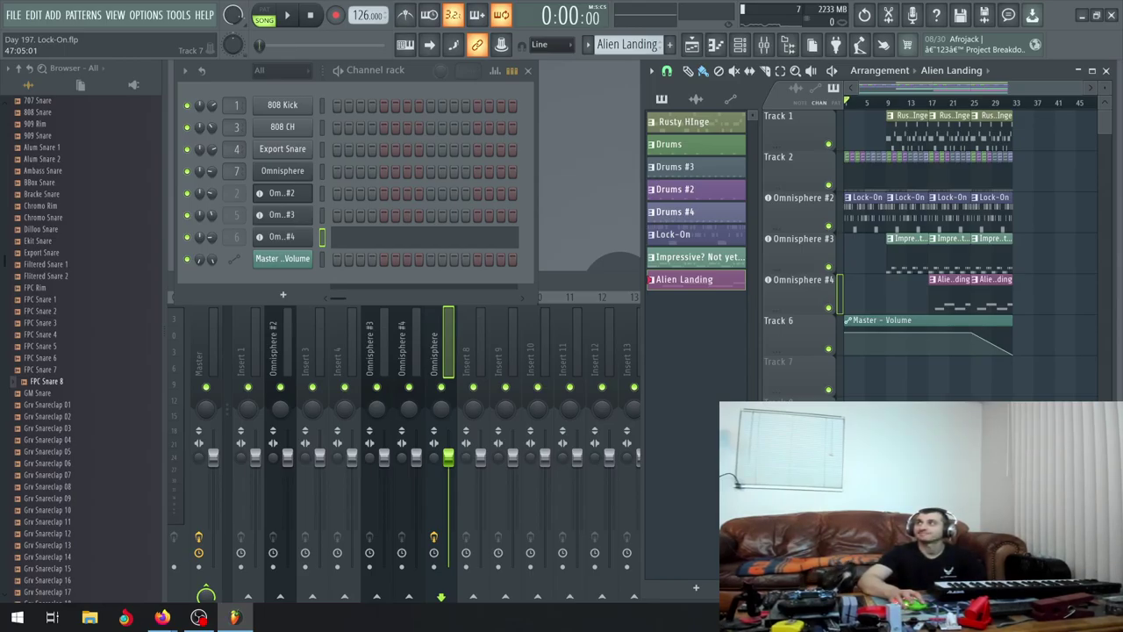
{"action": "left_click", "coordinate": [198, 617]}
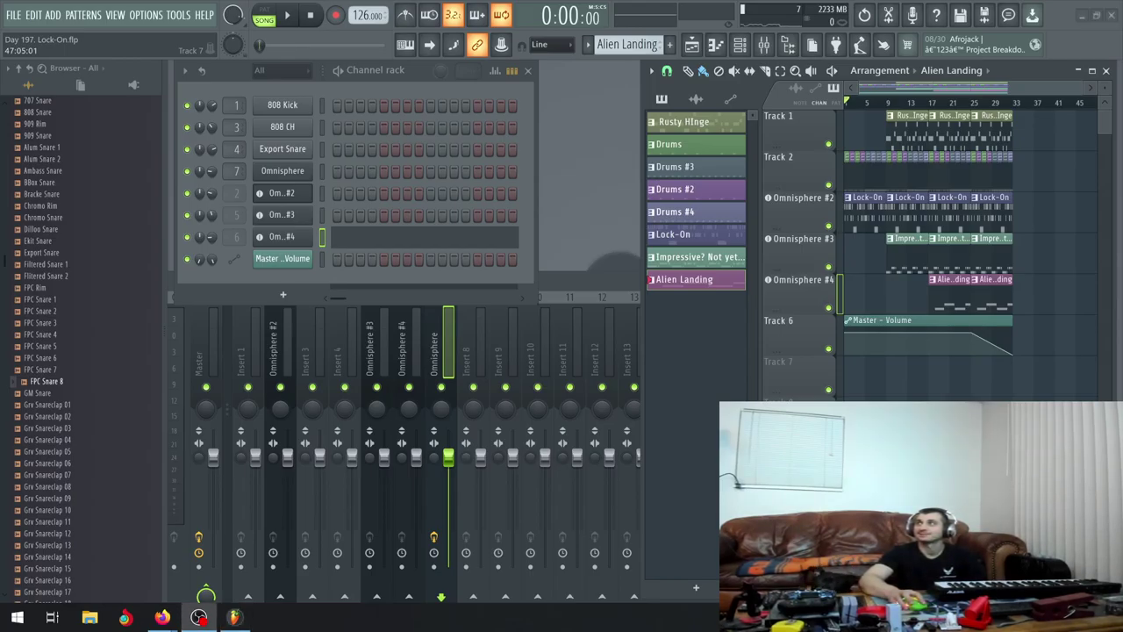